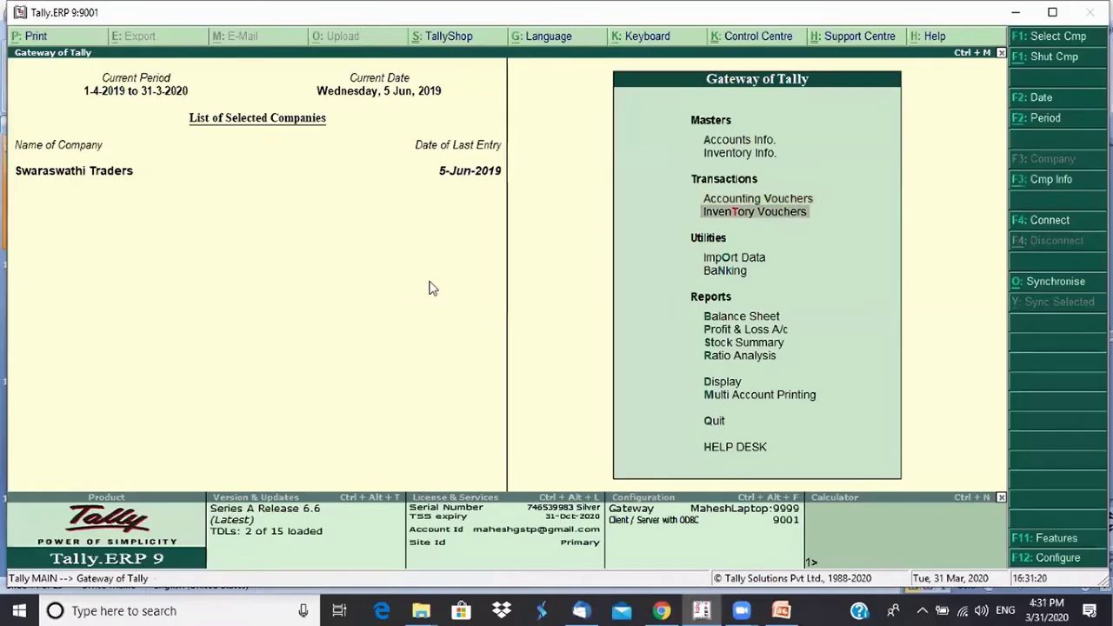
Go to the outstandings reports within the displayed statements of accounts for Swaraswathi Traders
{"action": "key", "text": "Down"}
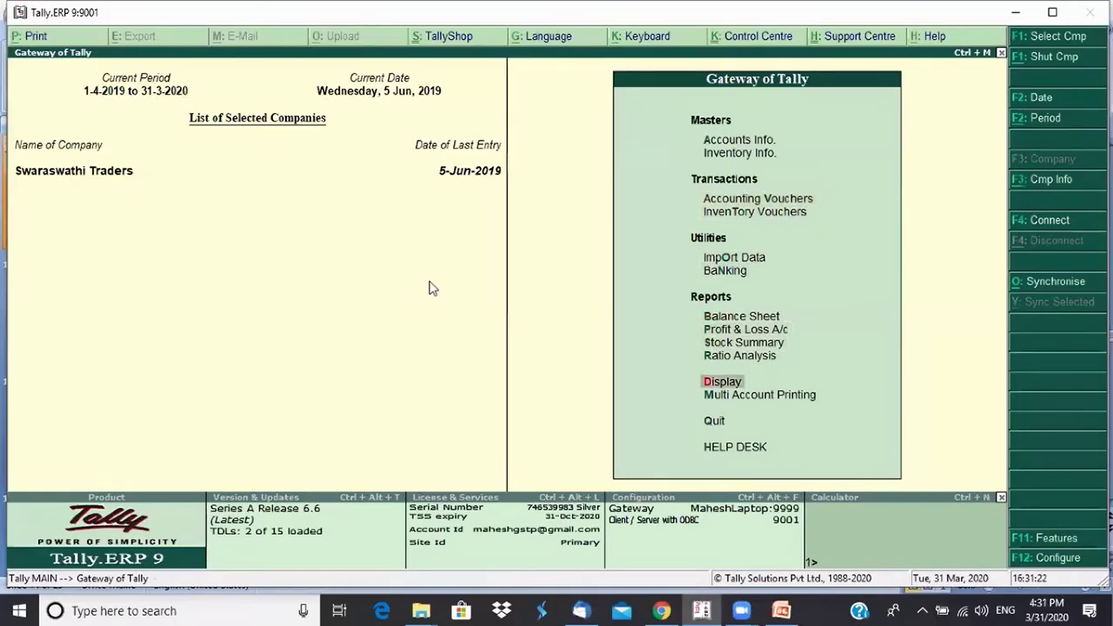
{"action": "key", "text": "Return"}
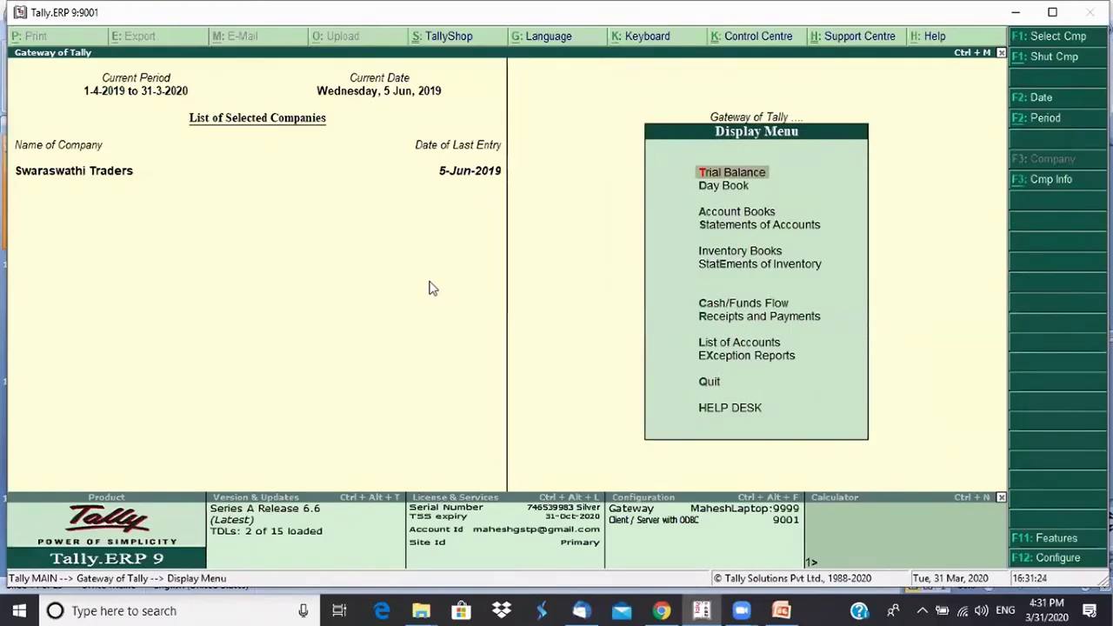
{"action": "key", "text": "Down"}
{"action": "key", "text": "Down"}
{"action": "key", "text": "Down"}
{"action": "key", "text": "Return"}
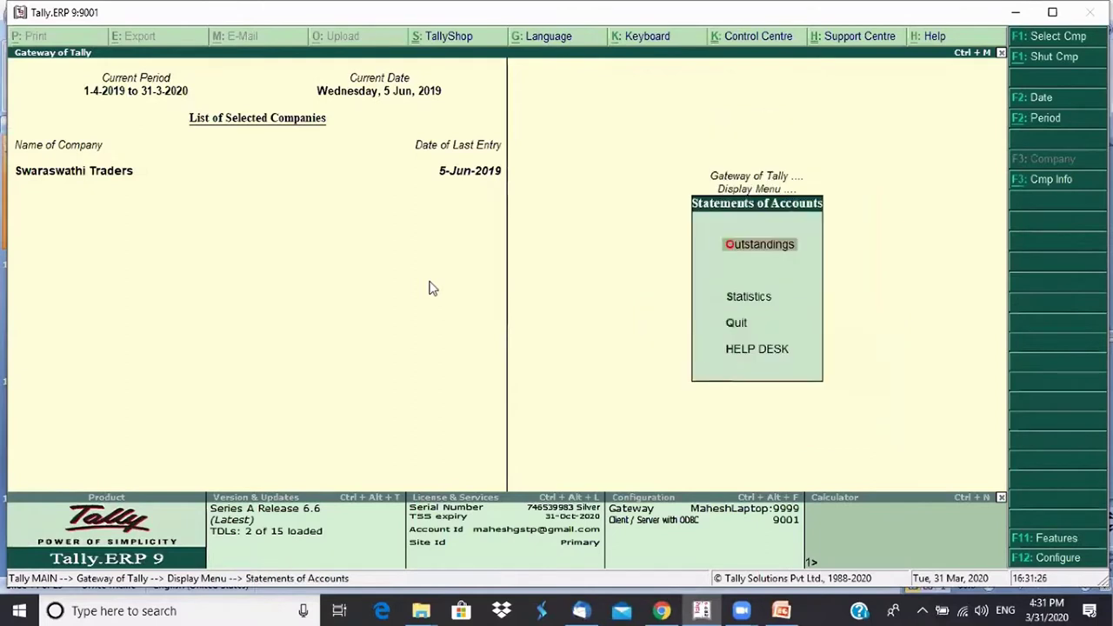
{"action": "key", "text": "Return"}
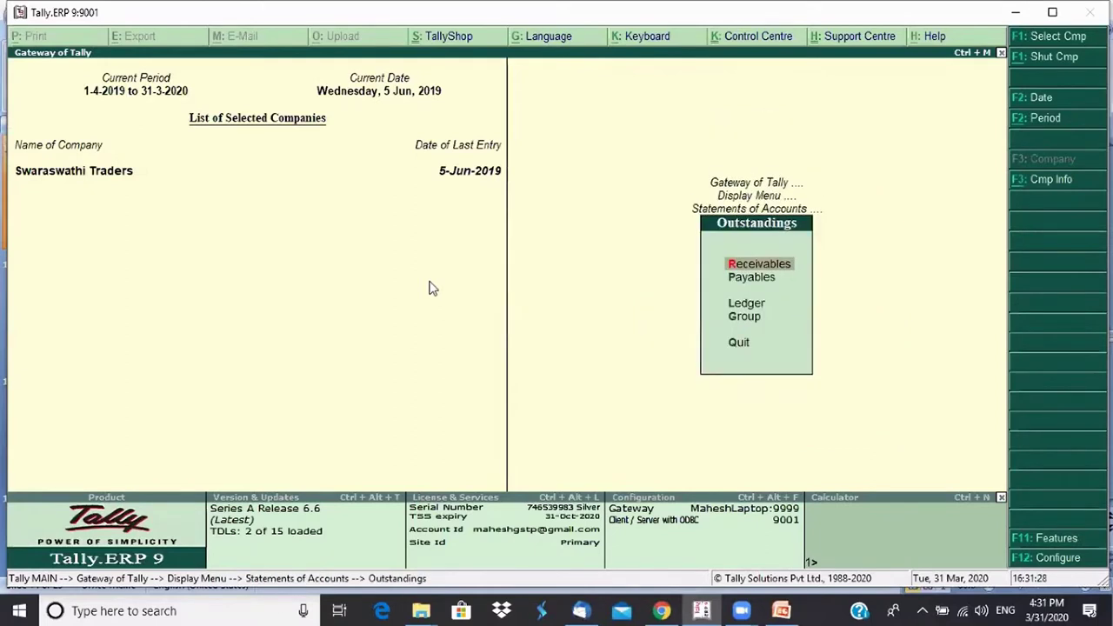
Open the Bills Payable report of the outstandings
{"action": "key", "text": "Down"}
{"action": "key", "text": "Up"}
{"action": "key", "text": "Down"}
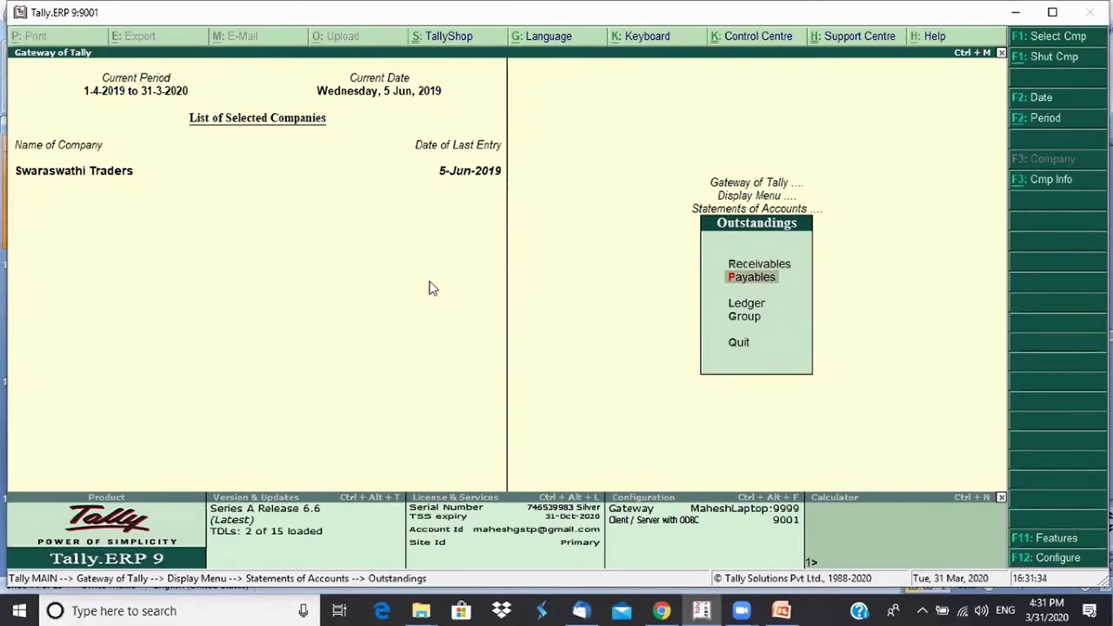
{"action": "key", "text": "g"}
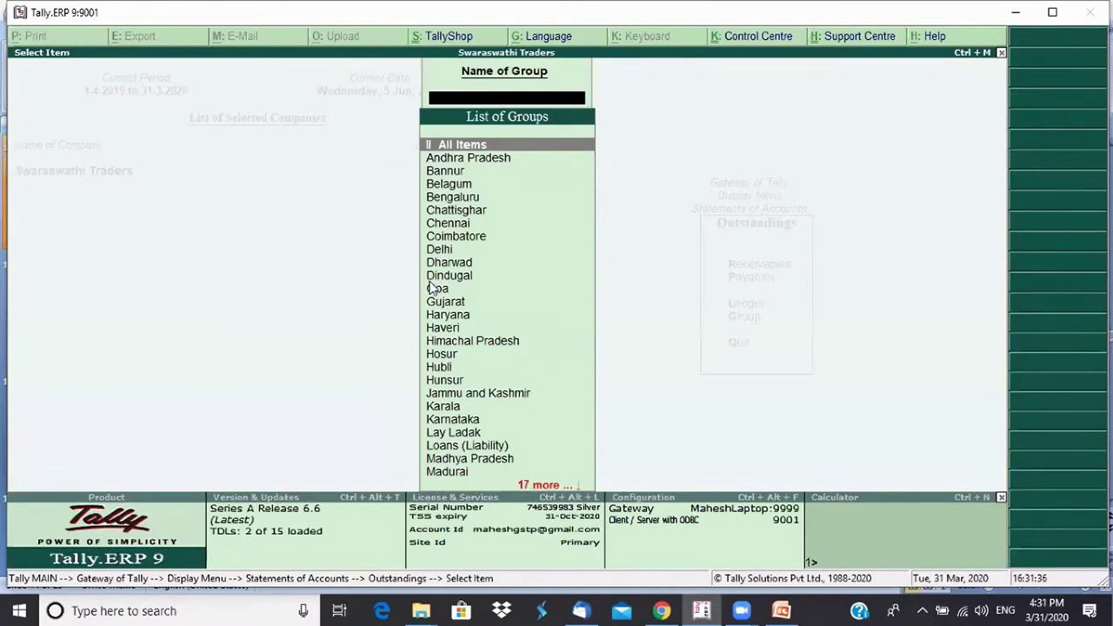
{"action": "key", "text": "Return"}
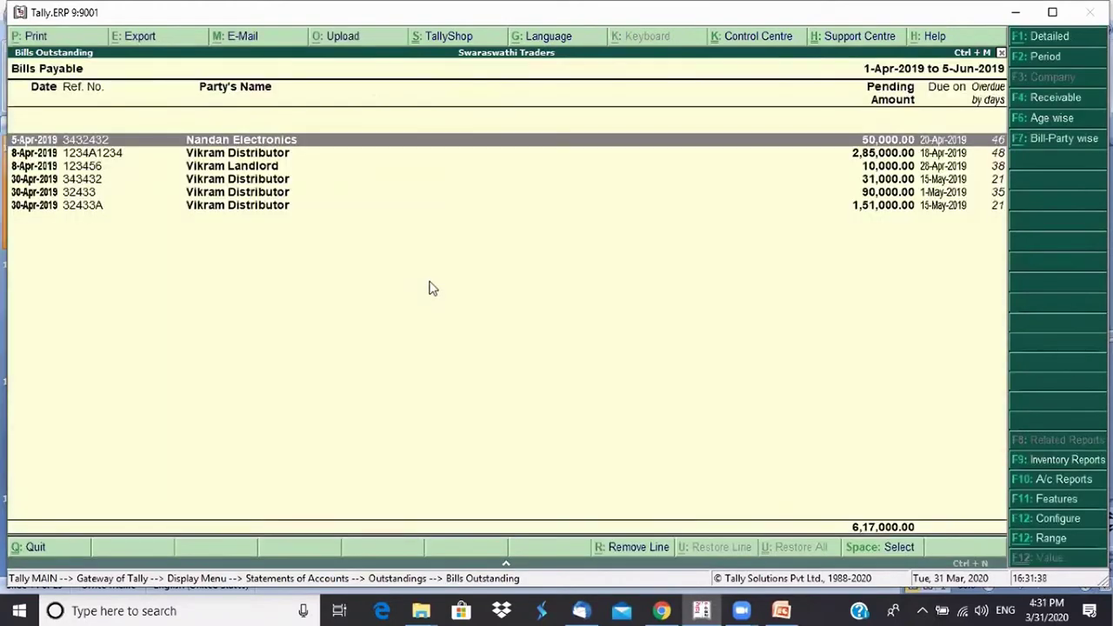
Examine the payable bills one by one, checking each party's pending amount, due date and overdue days
{"action": "key", "text": "Down"}
{"action": "key", "text": "Down"}
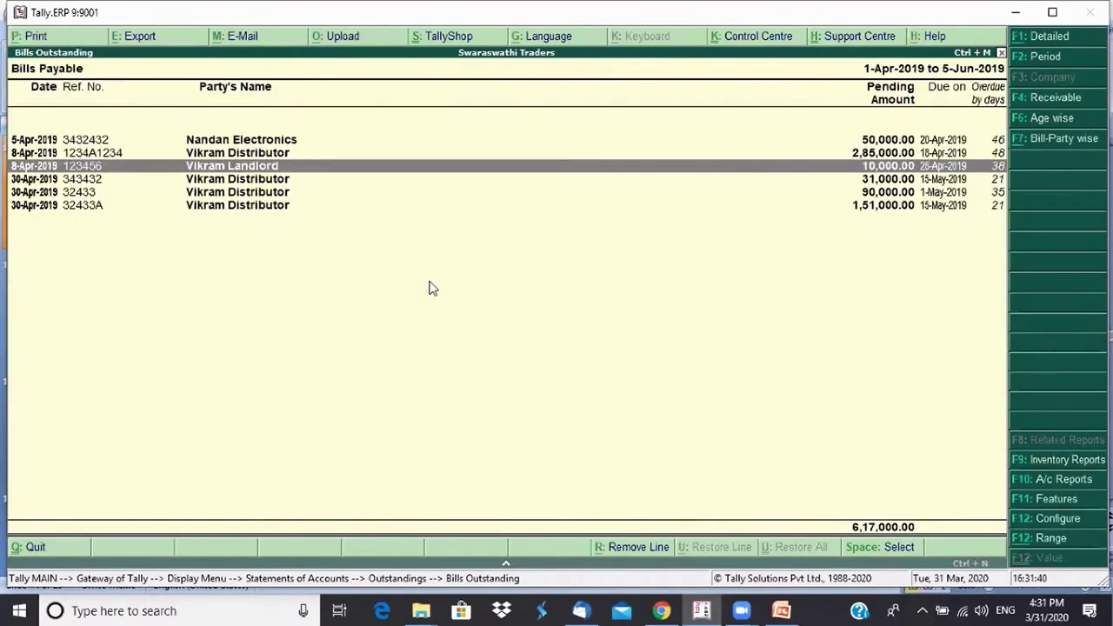
{"action": "key", "text": "Down"}
{"action": "key", "text": "Up"}
{"action": "key", "text": "Up"}
{"action": "key", "text": "Down"}
{"action": "key", "text": "Up"}
{"action": "key", "text": "Down"}
{"action": "key", "text": "Up"}
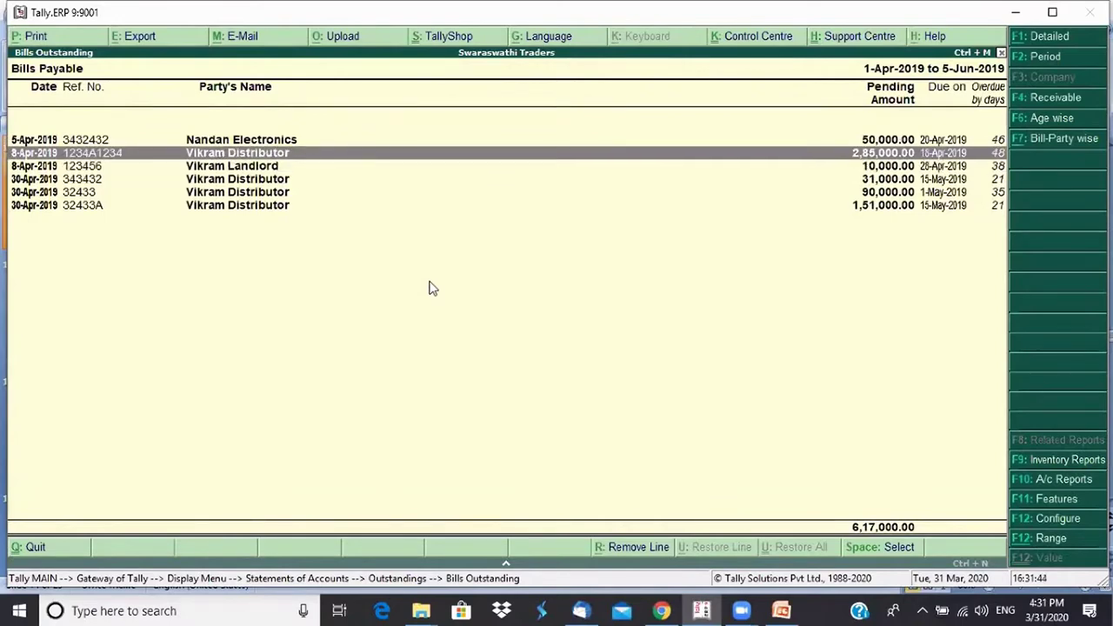
{"action": "key", "text": "Up"}
{"action": "key", "text": "Down"}
{"action": "key", "text": "Down"}
{"action": "key", "text": "Down"}
{"action": "key", "text": "Down"}
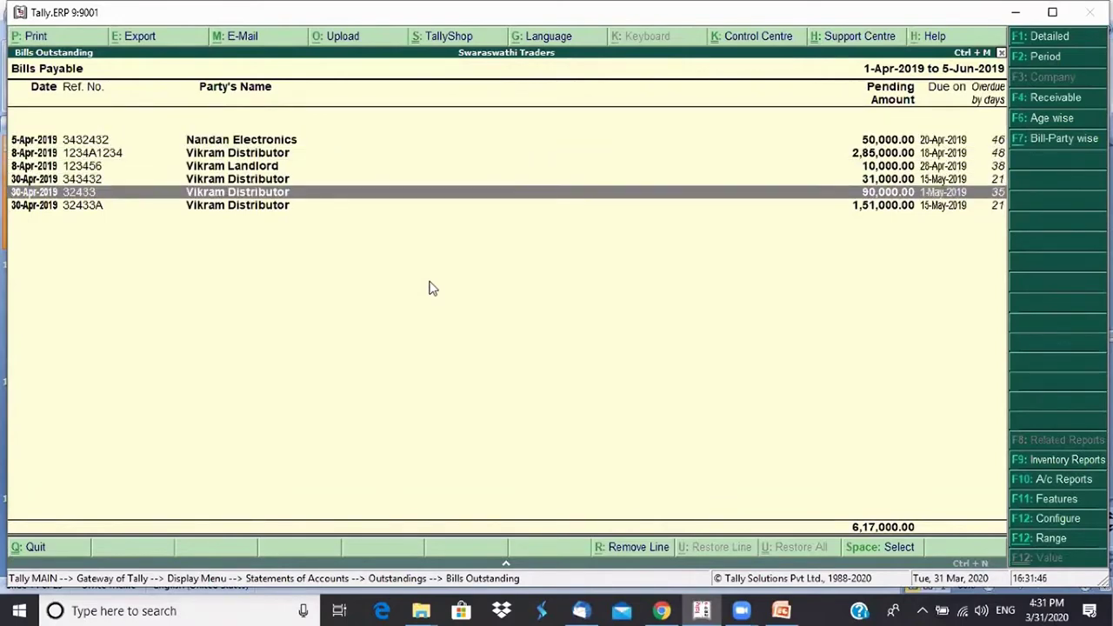
{"action": "key", "text": "Down"}
{"action": "key", "text": "Up"}
{"action": "key", "text": "Up"}
{"action": "key", "text": "Up"}
{"action": "key", "text": "Up"}
{"action": "key", "text": "Up"}
{"action": "key", "text": "Down"}
{"action": "key", "text": "Down"}
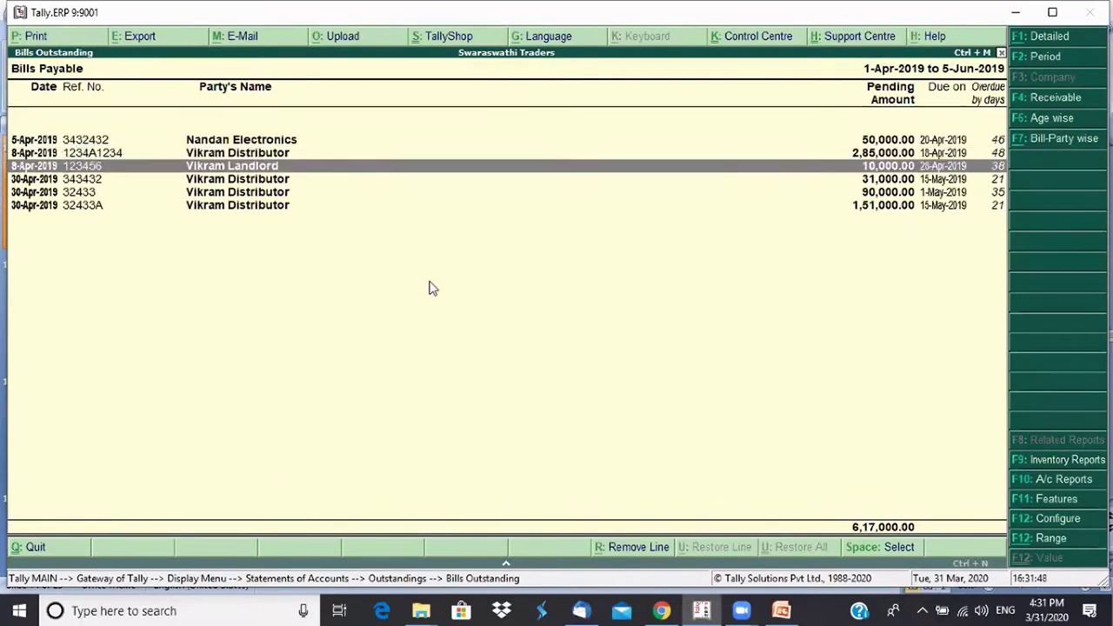
{"action": "key", "text": "Down"}
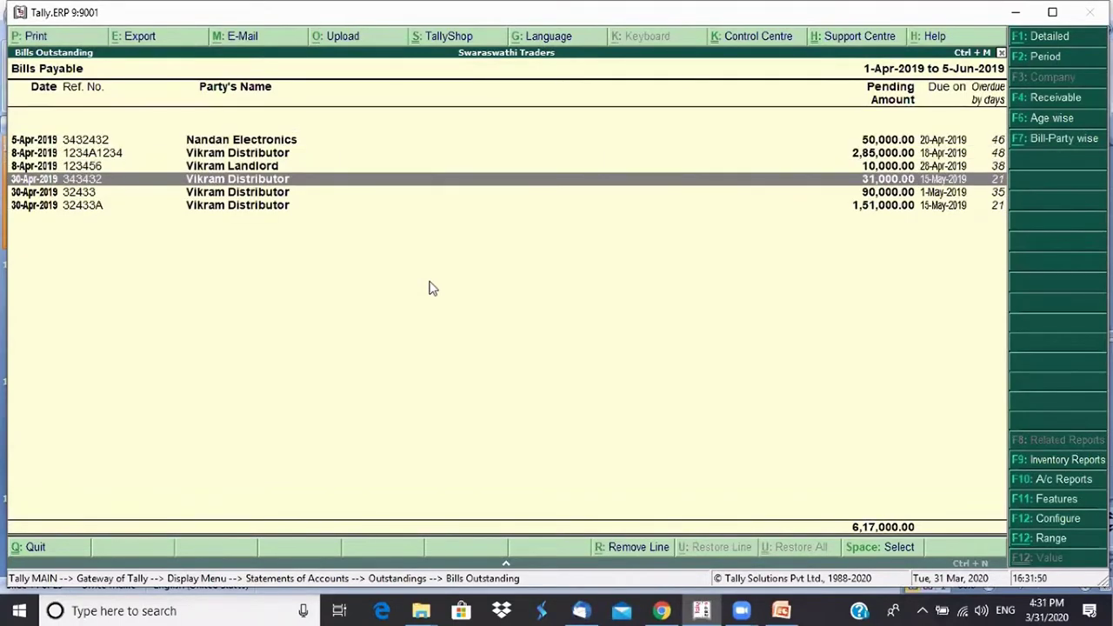
{"action": "key", "text": "Down"}
{"action": "key", "text": "Up"}
{"action": "key", "text": "Down"}
{"action": "key", "text": "Down"}
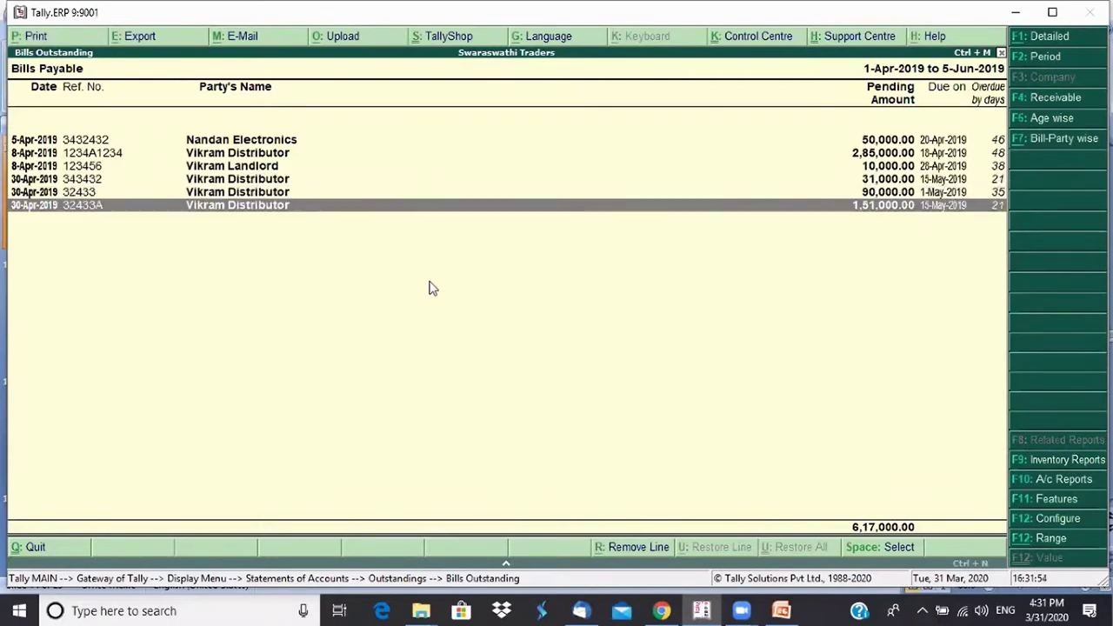
{"action": "key", "text": "Up"}
{"action": "key", "text": "Up"}
{"action": "key", "text": "Up"}
{"action": "key", "text": "Up"}
{"action": "key", "text": "Up"}
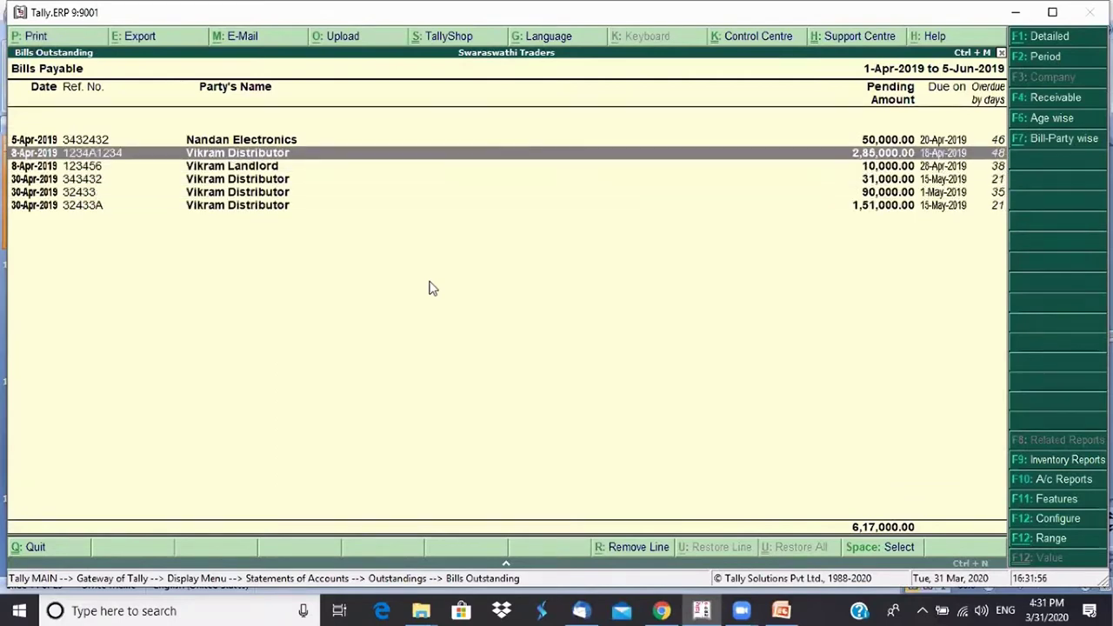
Leave the Bills Payable report and open the ledger outstandings of Vikram Distributor
{"action": "key", "text": "Escape"}
{"action": "key", "text": "g"}
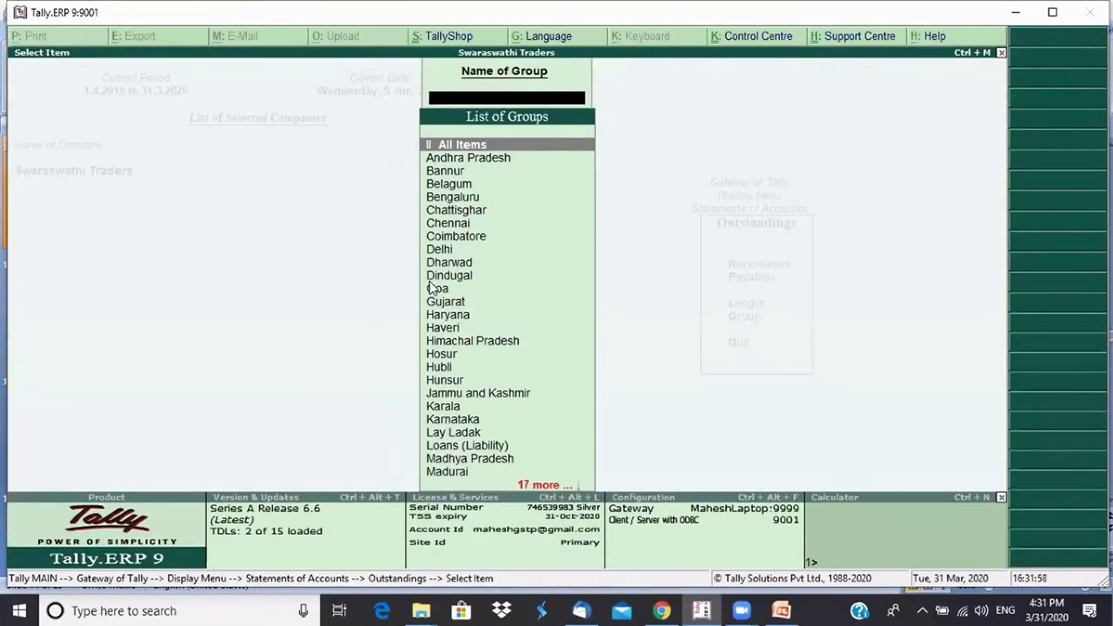
{"action": "key", "text": "Escape"}
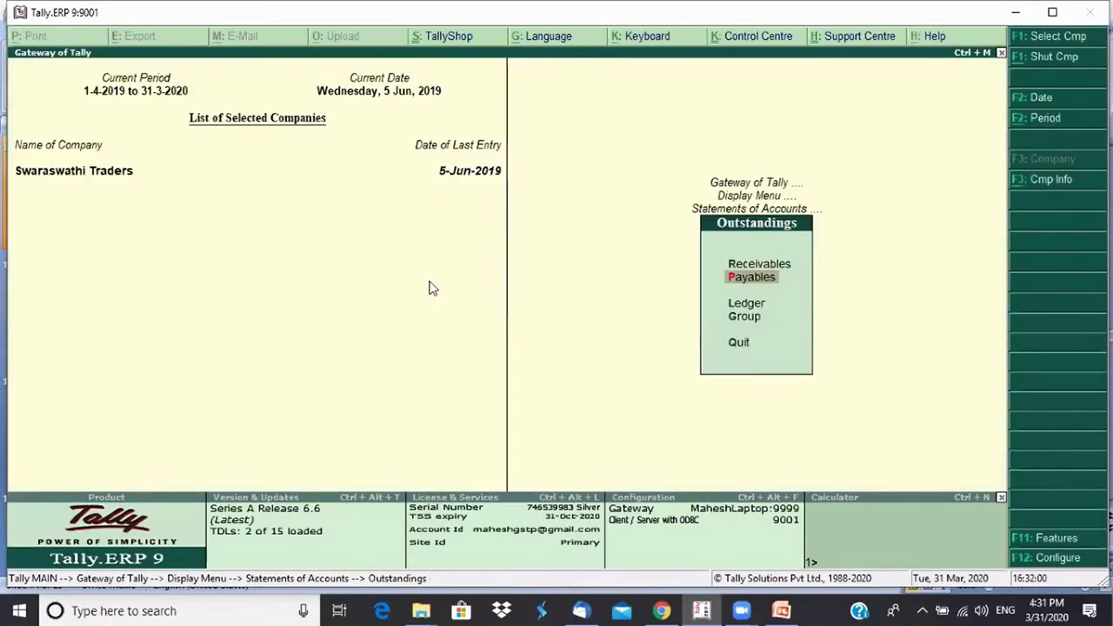
{"action": "key", "text": "Down"}
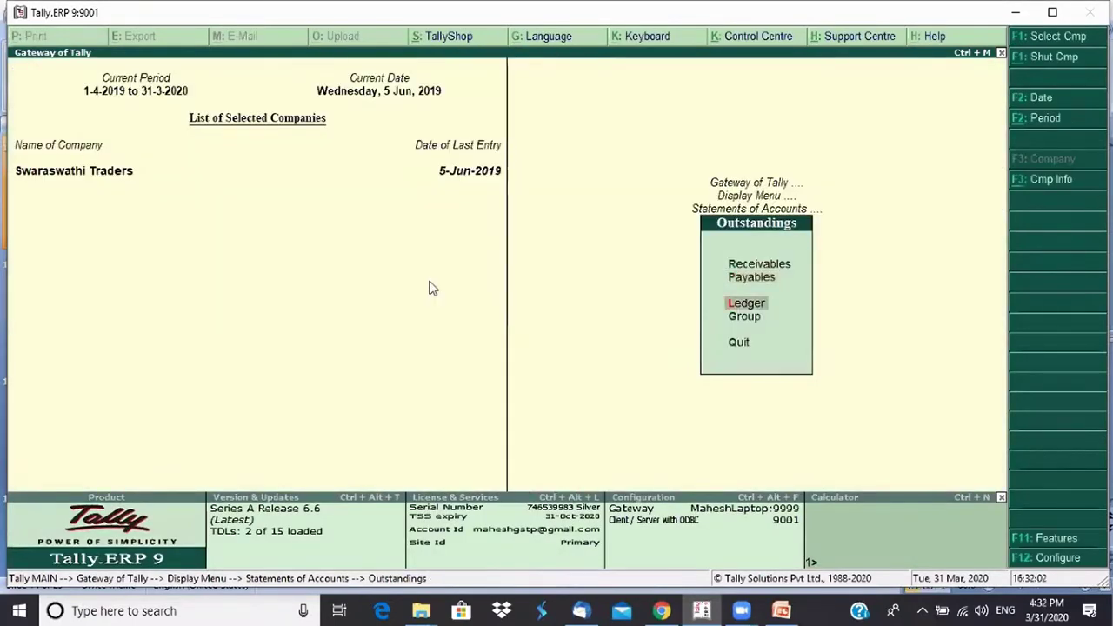
{"action": "key", "text": "Return"}
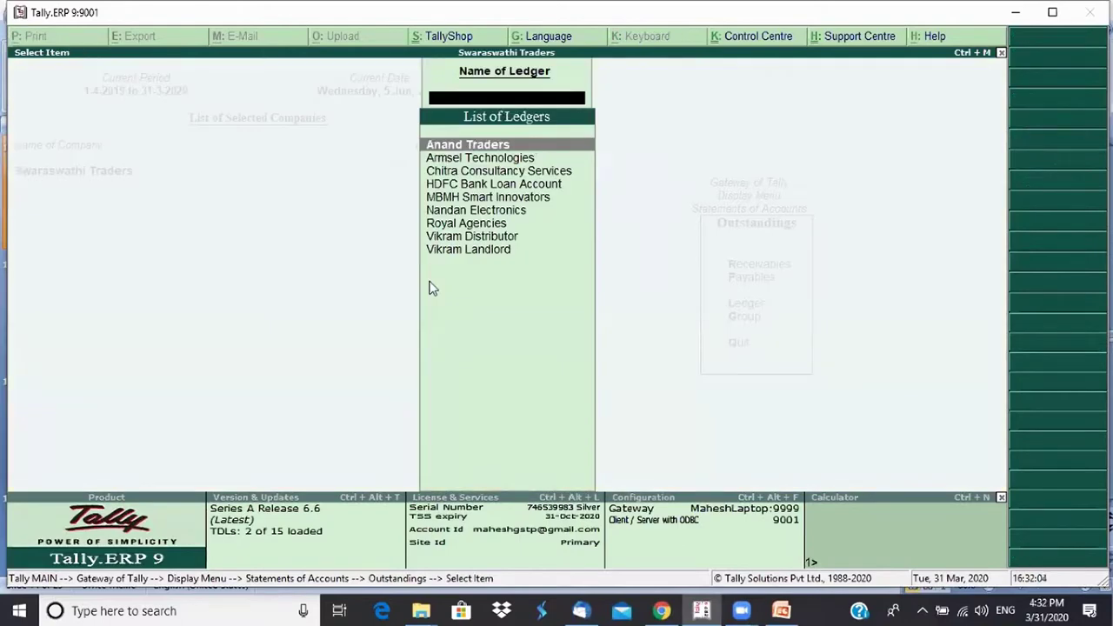
{"action": "type", "text": "V"}
{"action": "key", "text": "Return"}
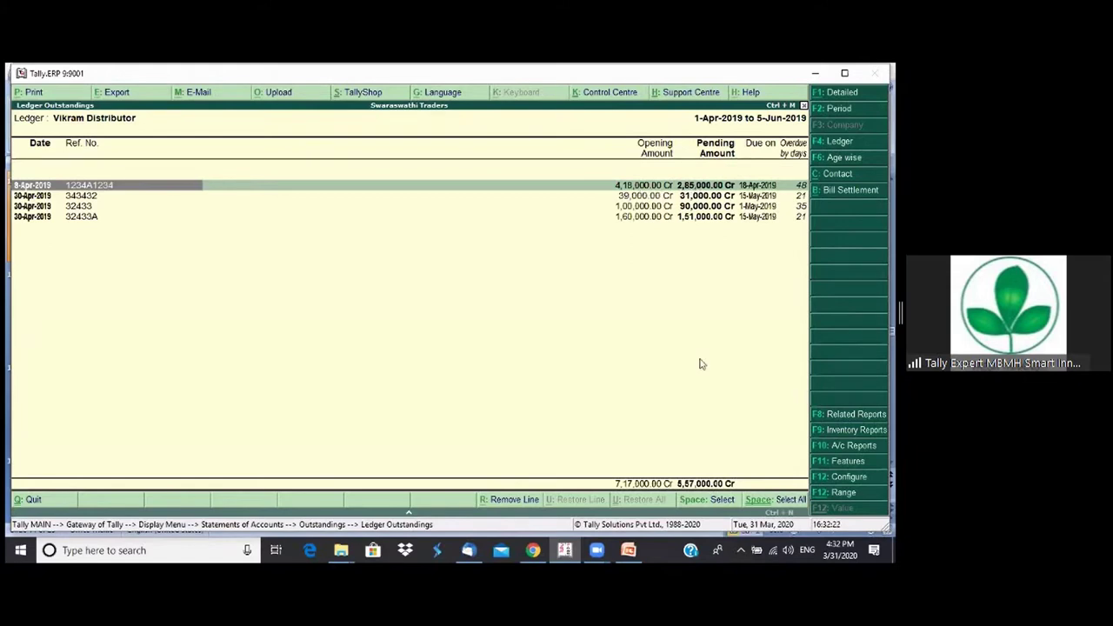
Examine the opening amount, pending amount, due date and overdue days of Vikram Distributor's bill dated 8-Apr-2019
{"action": "key", "text": "alt+f"}
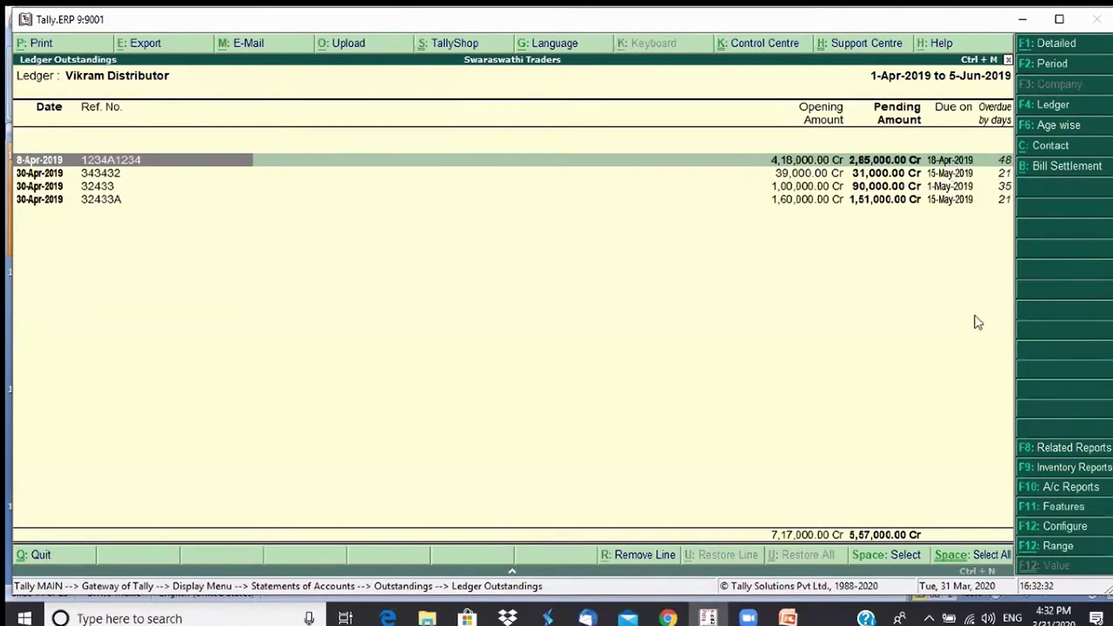
{"action": "key", "text": "Return"}
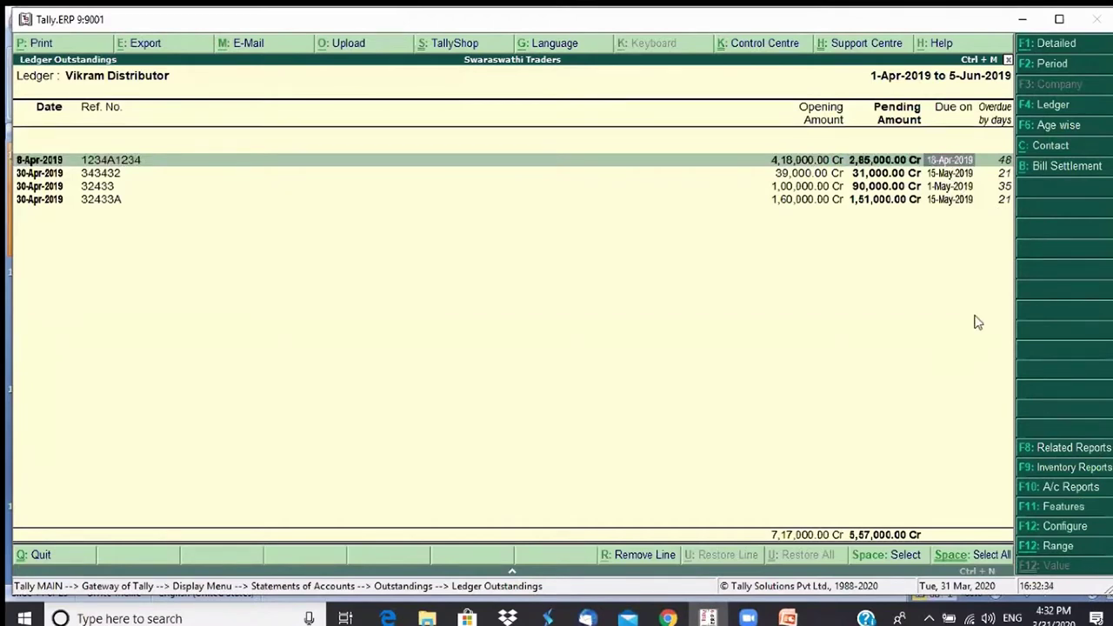
{"action": "key", "text": "Return"}
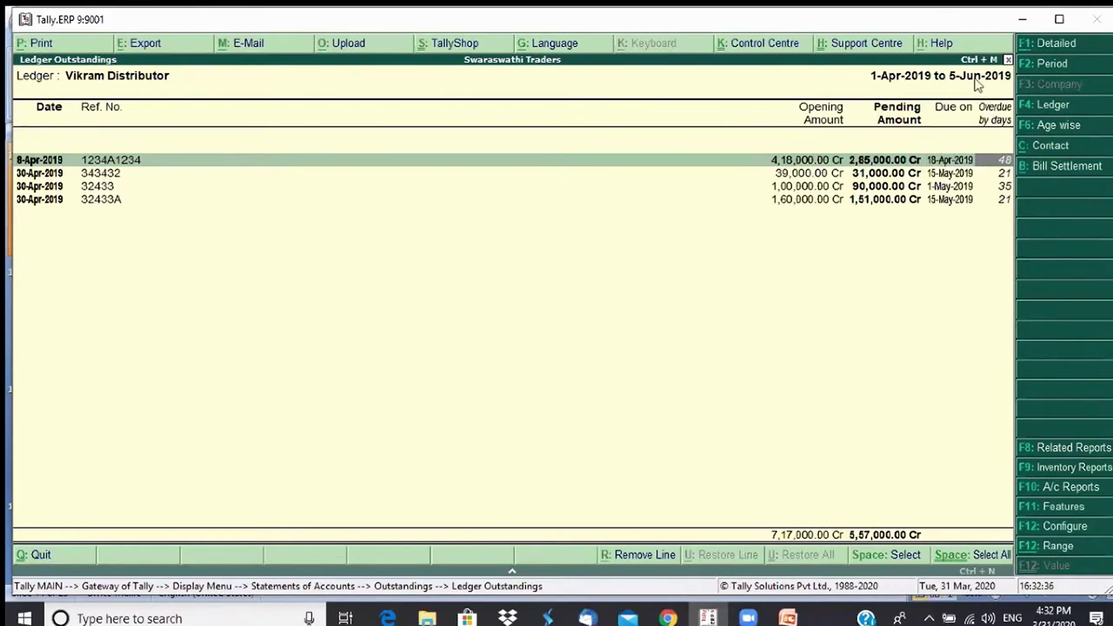
{"action": "left_click", "coordinate": [965, 165]}
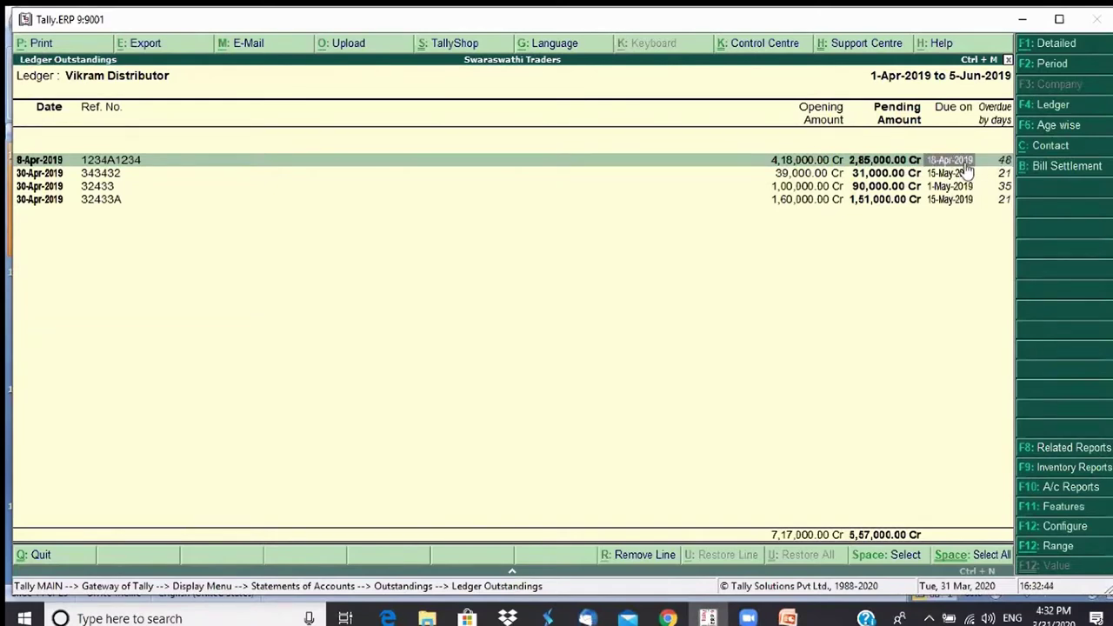
{"action": "key", "text": "Left"}
{"action": "key", "text": "Left"}
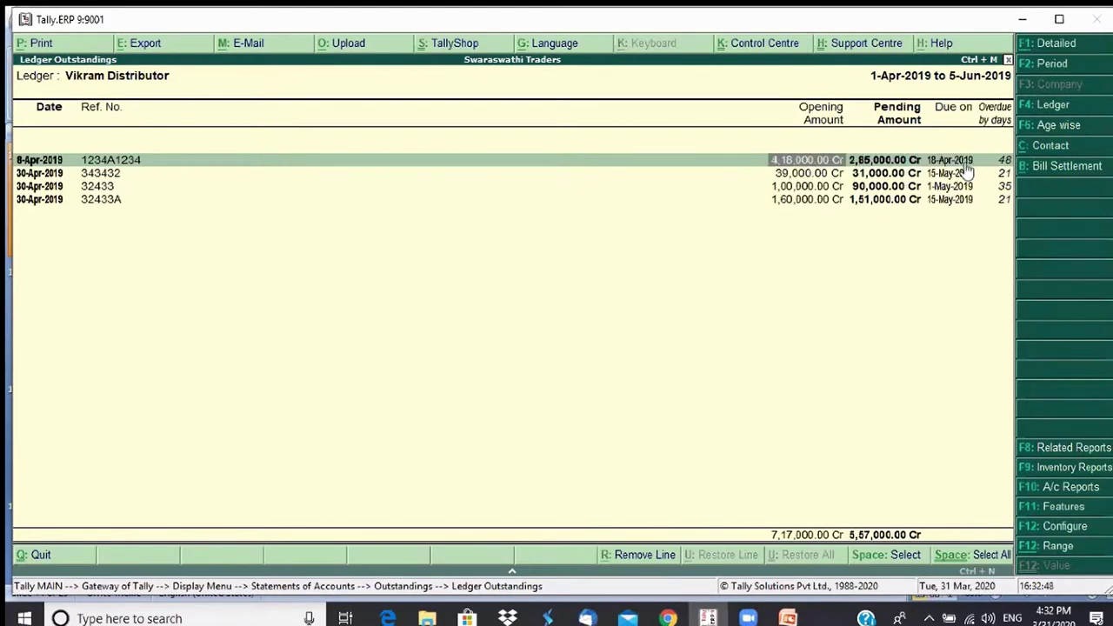
{"action": "key", "text": "Right"}
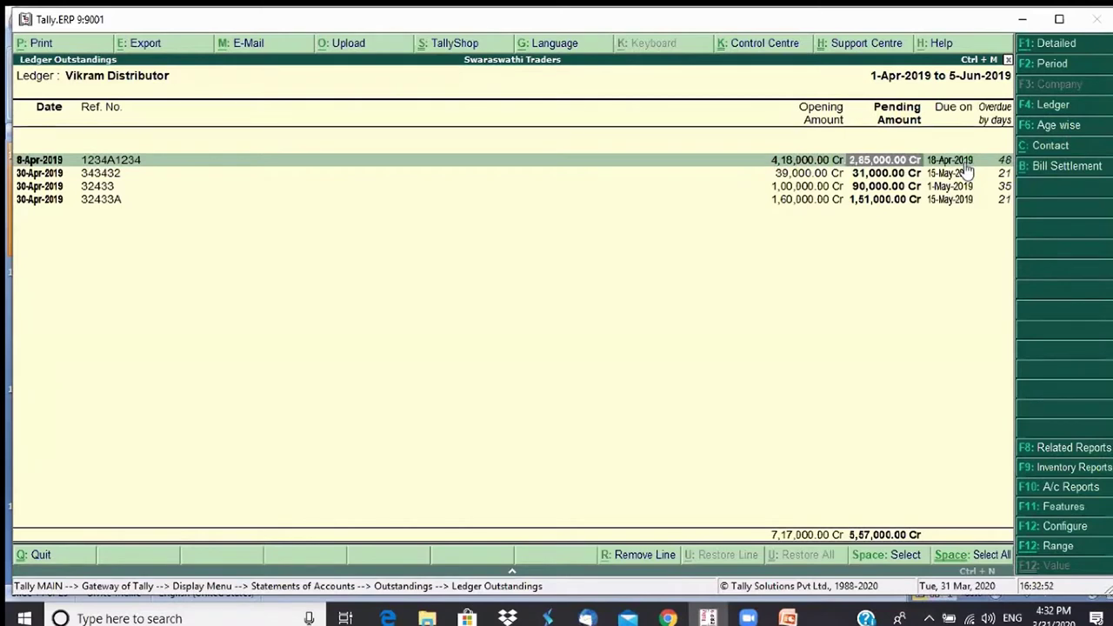
{"action": "left_click", "coordinate": [965, 162]}
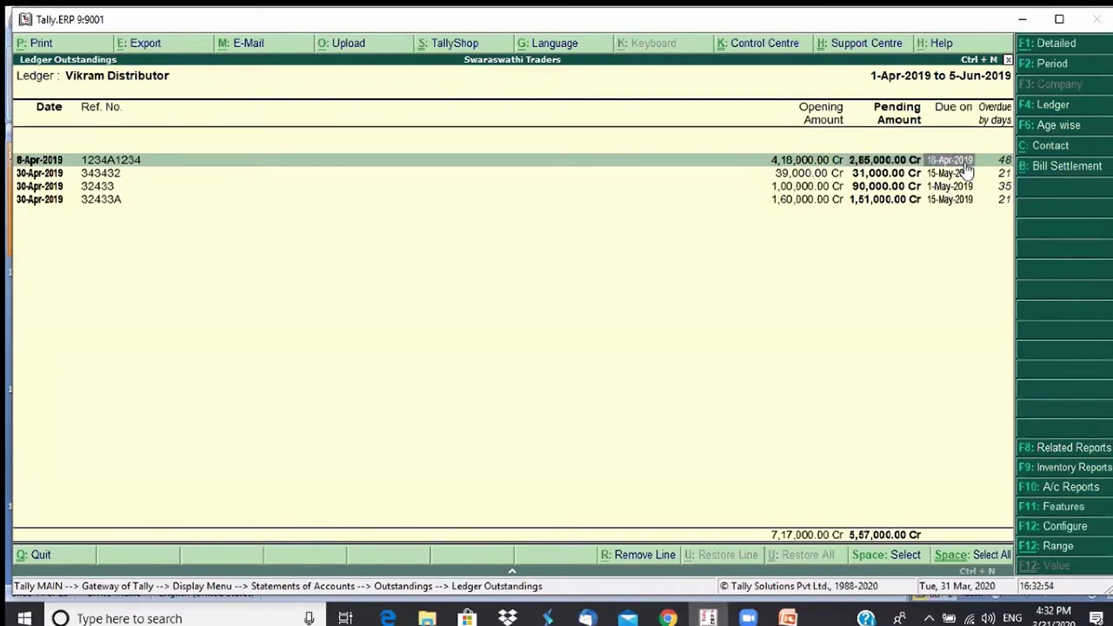
{"action": "key", "text": "Right"}
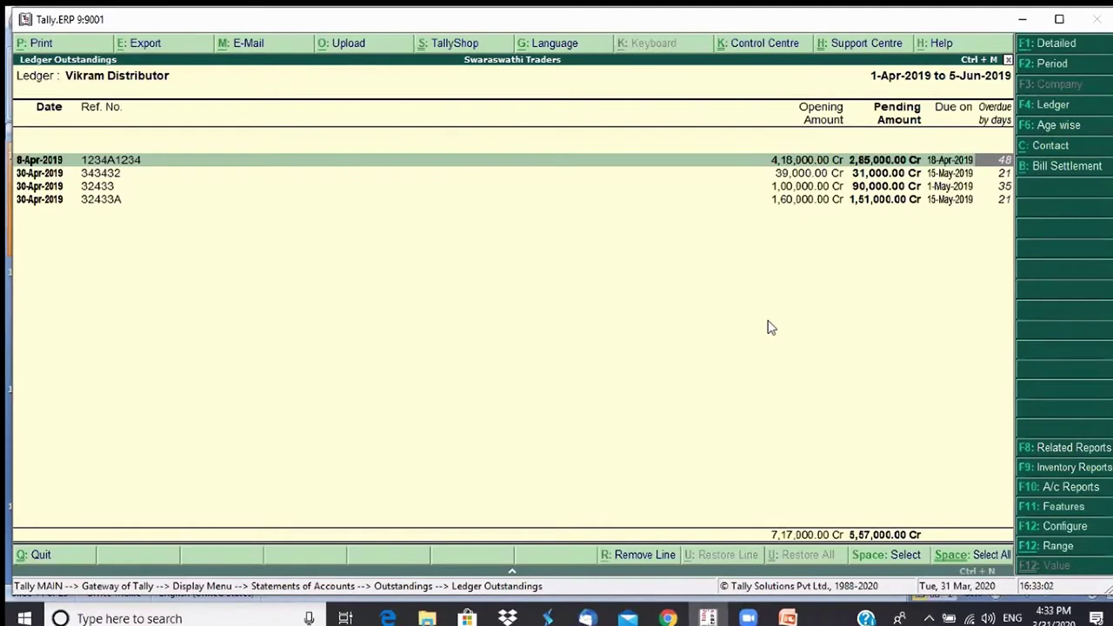
Check the overdue days of Vikram Distributor's three 30-Apr-2019 bills and return to the first bill
{"action": "key", "text": "Down"}
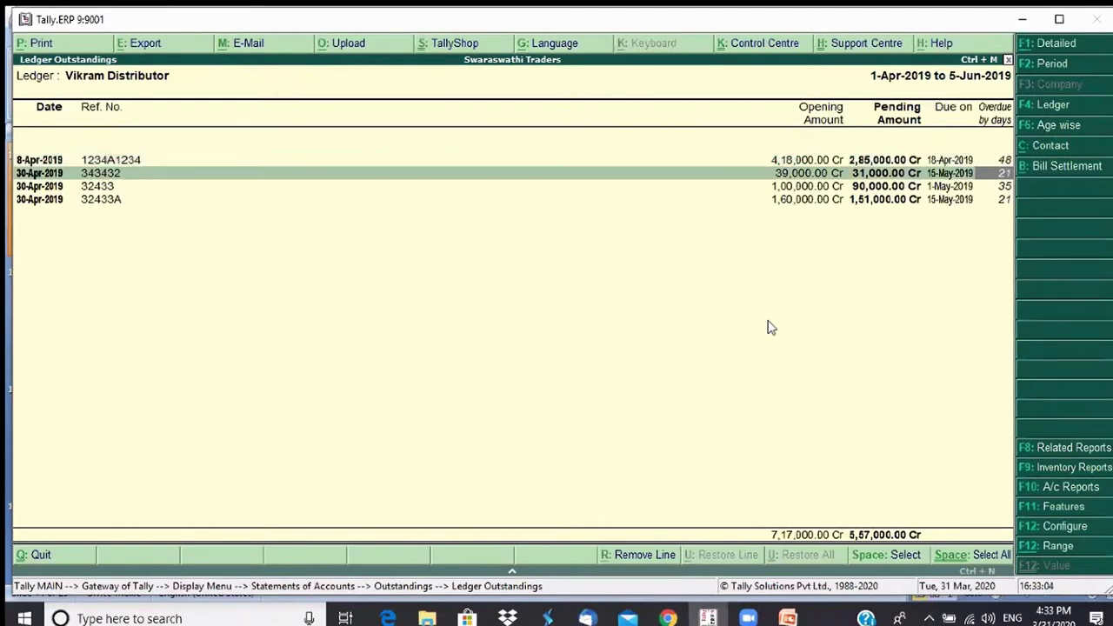
{"action": "key", "text": "Down"}
{"action": "key", "text": "Down"}
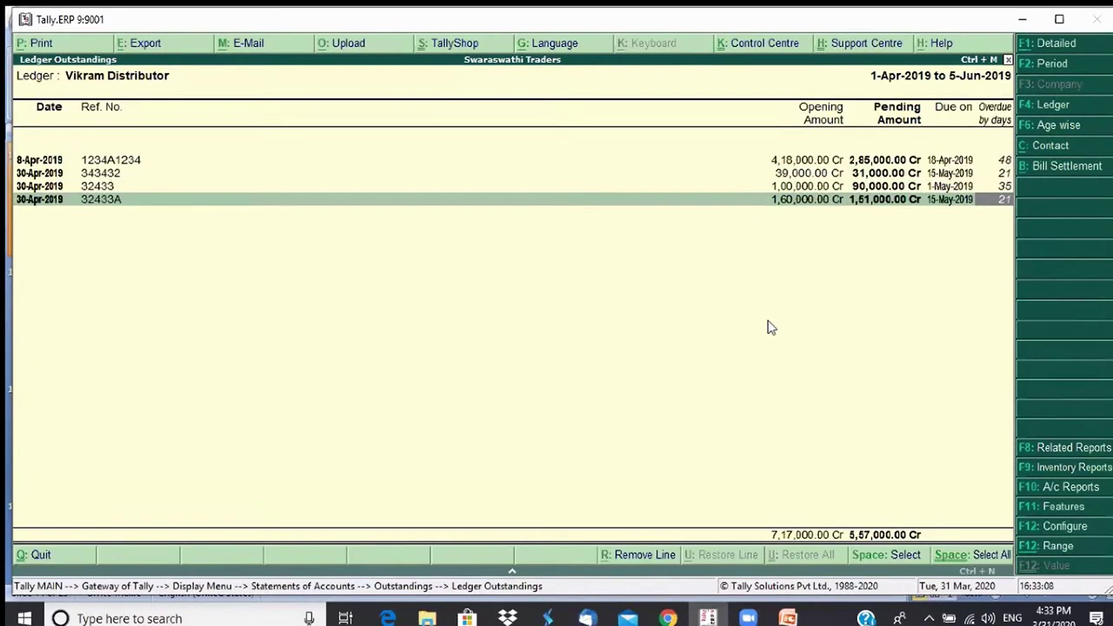
{"action": "key", "text": "Up"}
{"action": "key", "text": "Up"}
{"action": "key", "text": "Up"}
Compare the opening amount with the pending amount of the 8-Apr-2019 bill
{"action": "key", "text": "Left"}
{"action": "key", "text": "Left"}
{"action": "key", "text": "Left"}
{"action": "key", "text": "Left"}
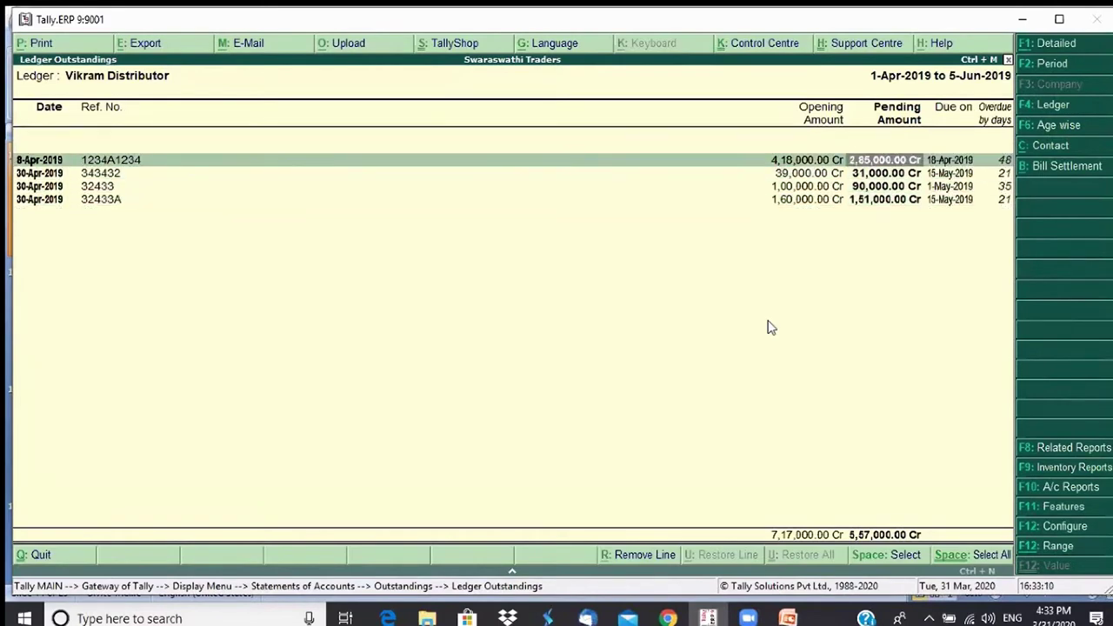
{"action": "key", "text": "Right"}
{"action": "key", "text": "Right"}
{"action": "key", "text": "Left"}
{"action": "key", "text": "Right"}
{"action": "key", "text": "Left"}
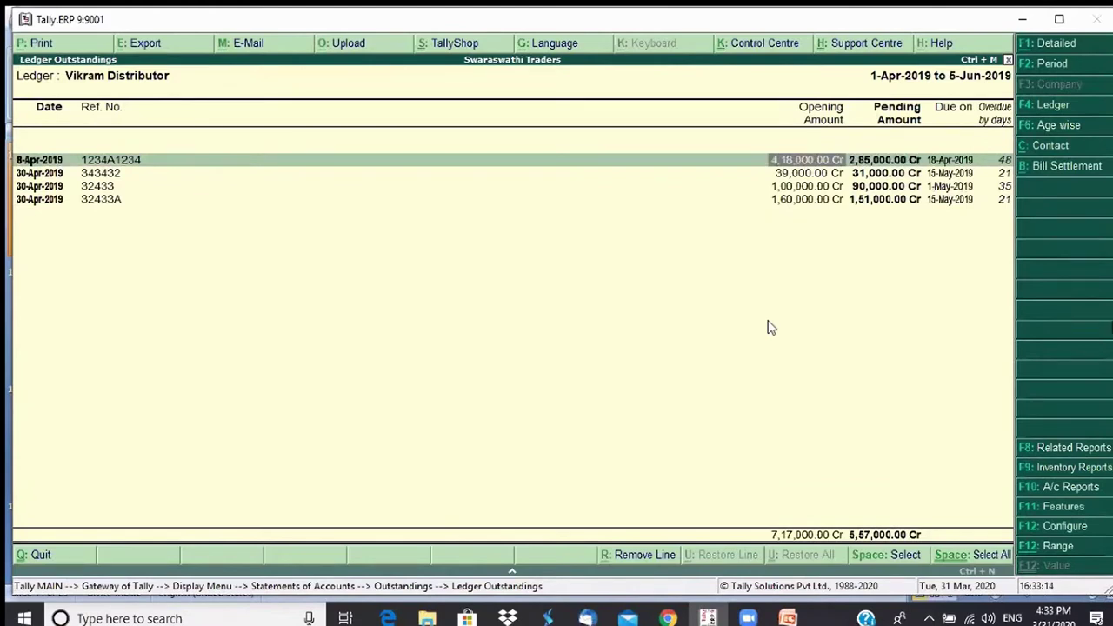
{"action": "key", "text": "Right"}
{"action": "key", "text": "Left"}
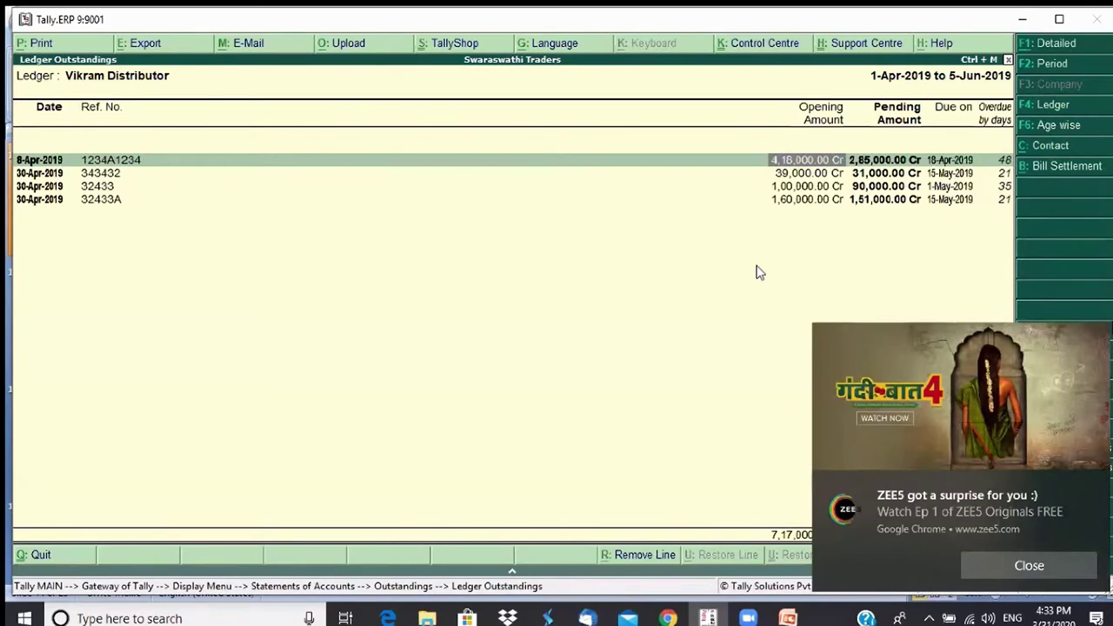
Dismiss the ZEE5 browser notification and recheck the due date and opening amount of the 8-Apr-2019 bill
{"action": "left_click", "coordinate": [1027, 566]}
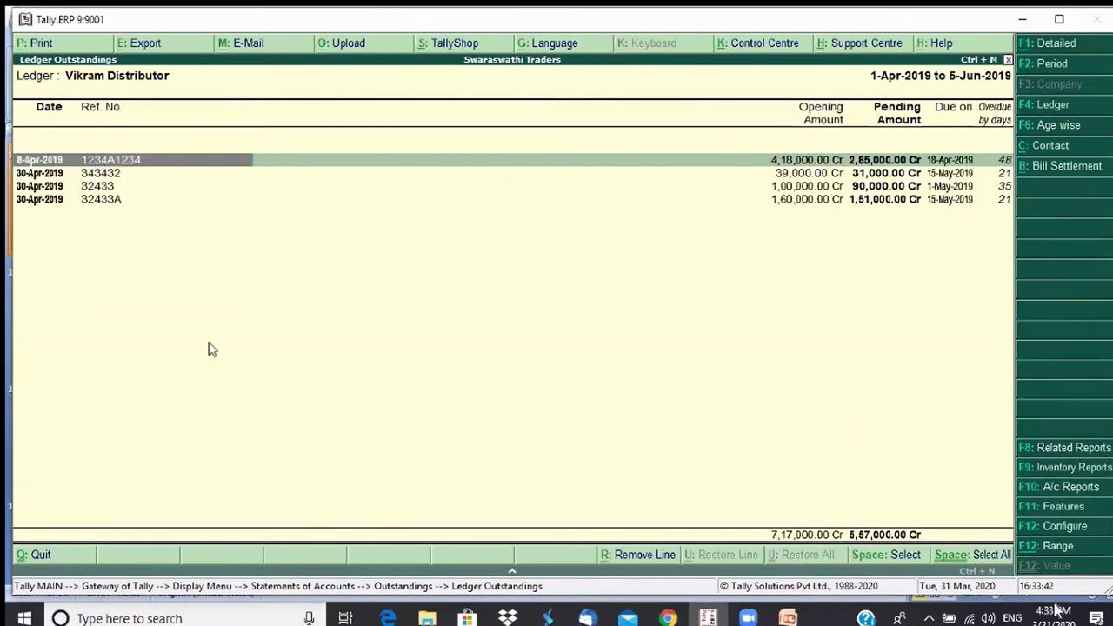
{"action": "key", "text": "Right"}
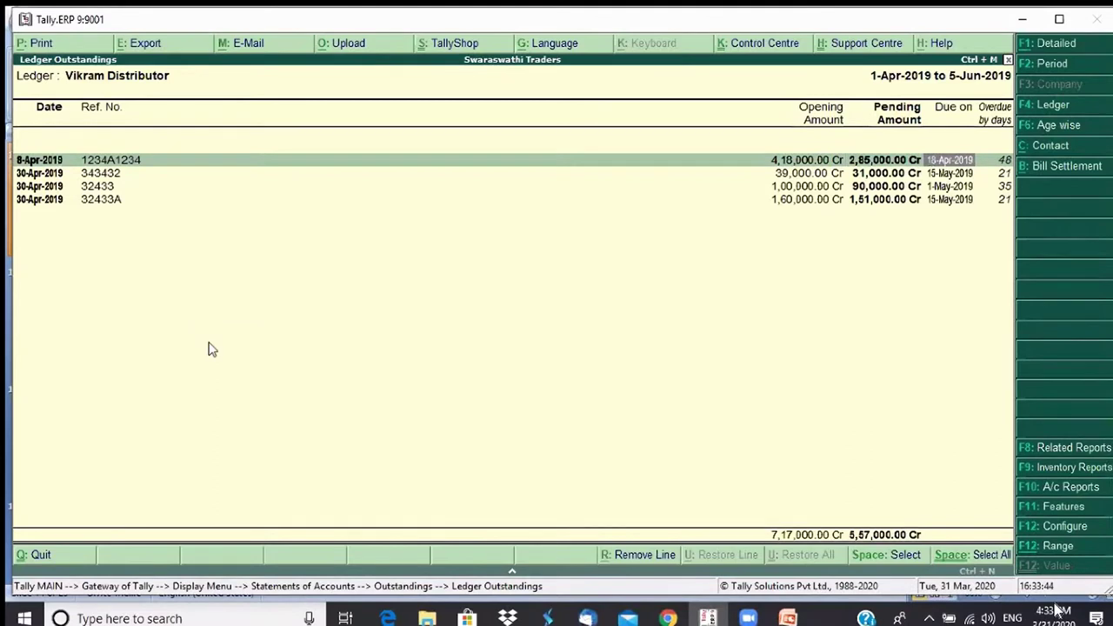
{"action": "key", "text": "Left"}
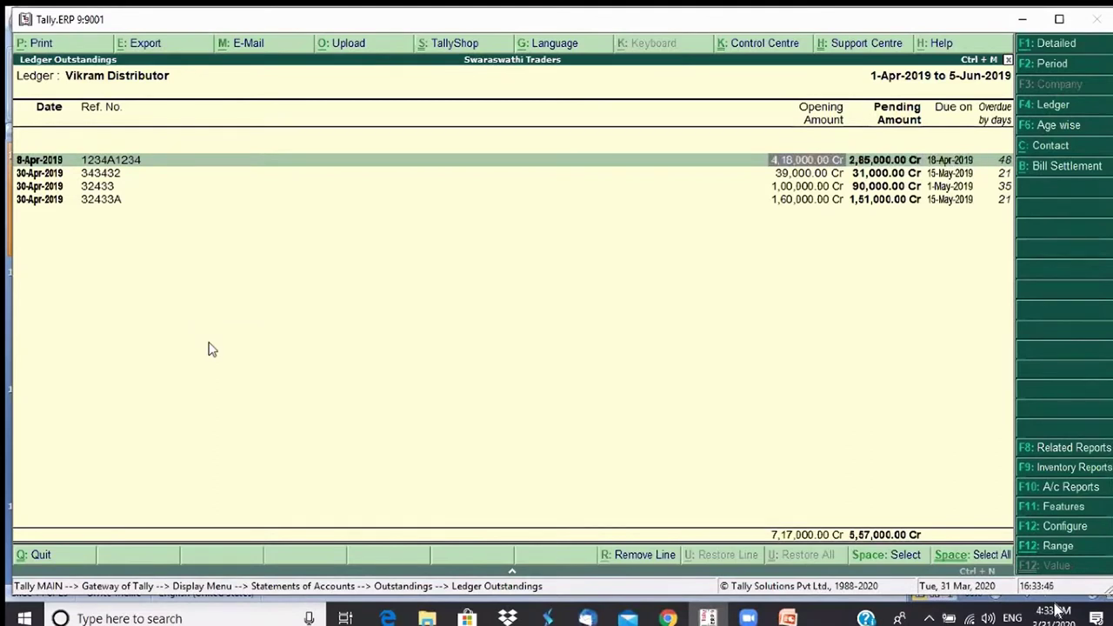
Compare the opening amount, pending amount and overdue days of the 8-Apr-2019 bill, returning to its reference number
{"action": "key", "text": "Right"}
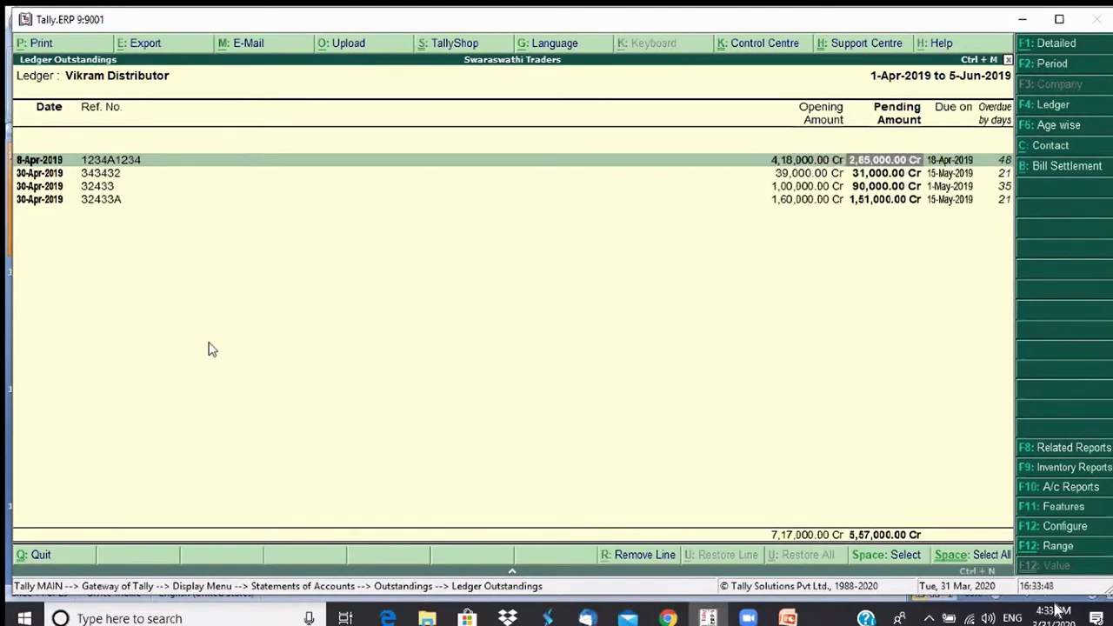
{"action": "key", "text": "Right"}
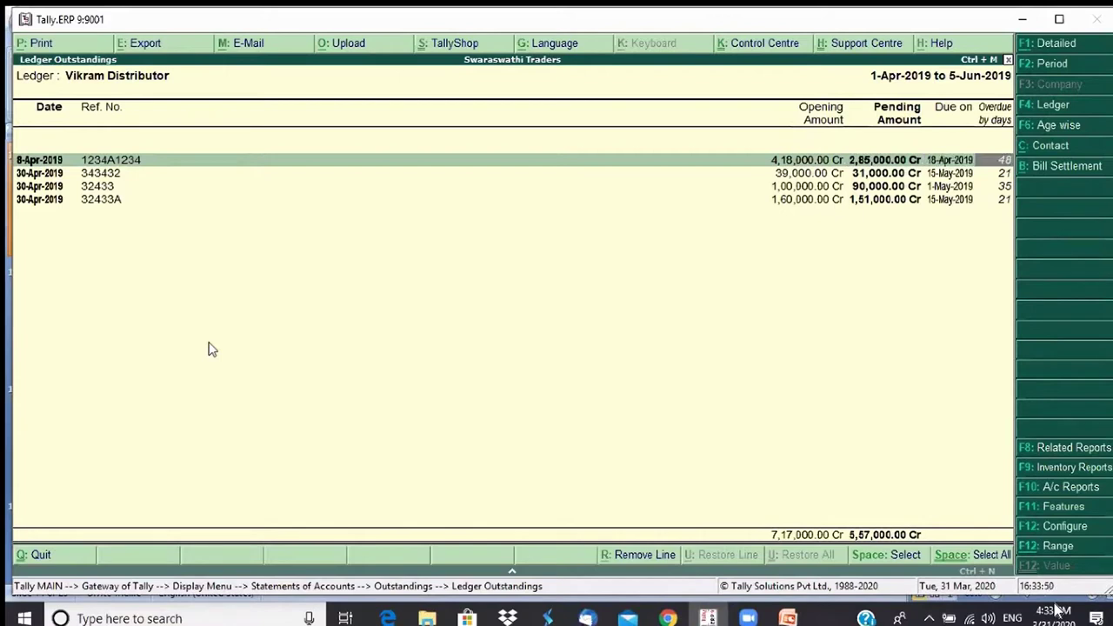
{"action": "key", "text": "Left"}
{"action": "key", "text": "Left"}
{"action": "key", "text": "Left"}
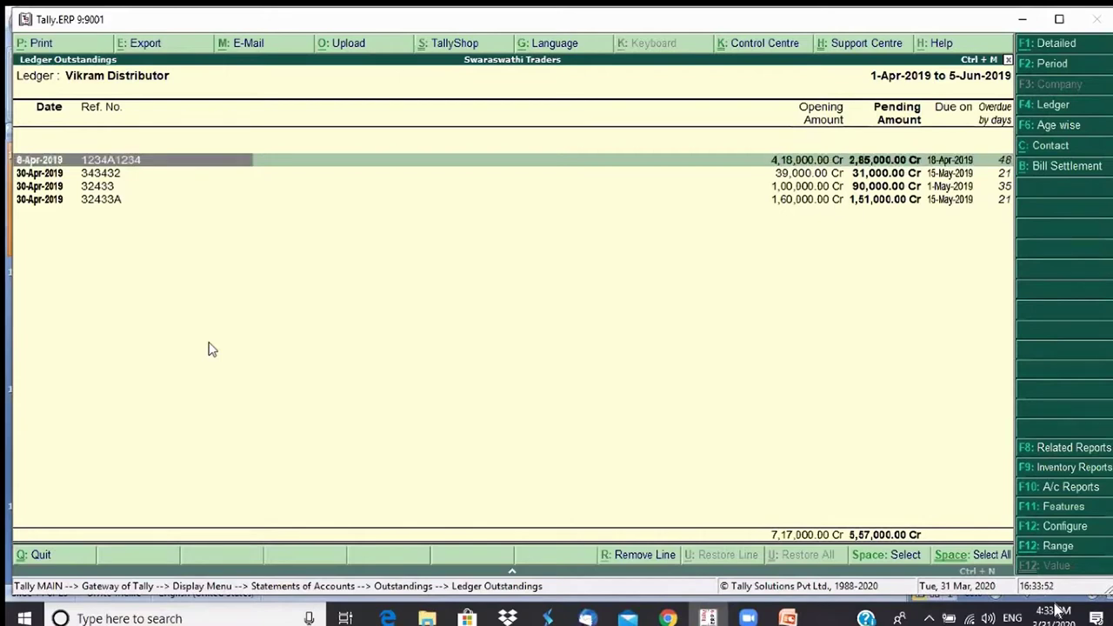
{"action": "key", "text": "Right"}
{"action": "key", "text": "Right"}
{"action": "key", "text": "Left"}
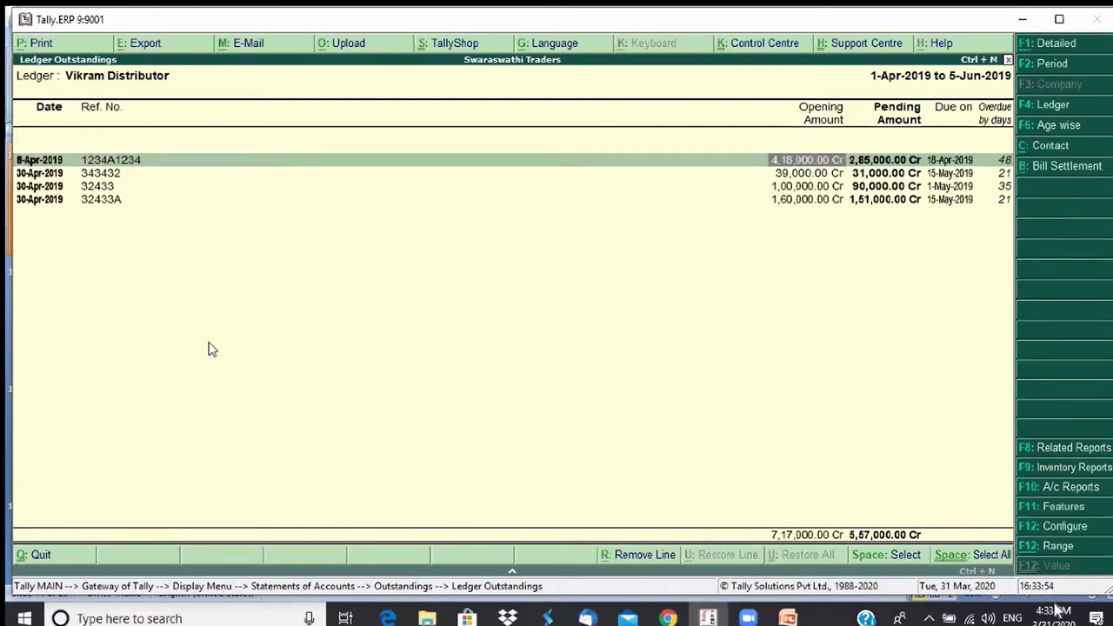
{"action": "key", "text": "Right"}
{"action": "key", "text": "Left"}
{"action": "key", "text": "Left"}
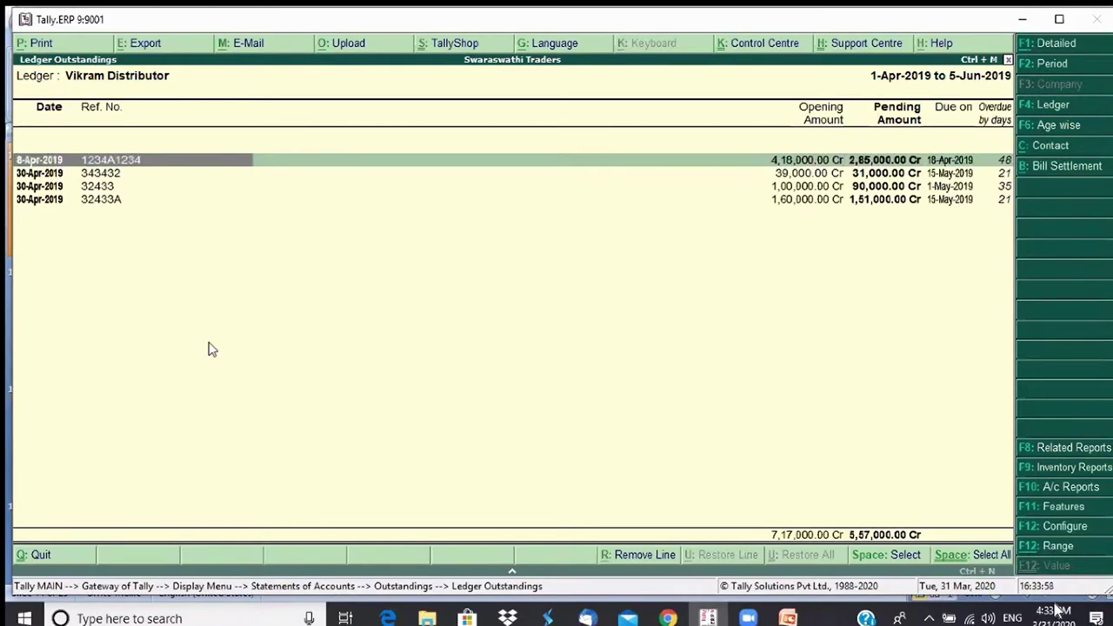
Show the outstandings report in detailed form and examine the purchase and both payments recorded against bill 1234A1234
{"action": "left_click", "coordinate": [1060, 45]}
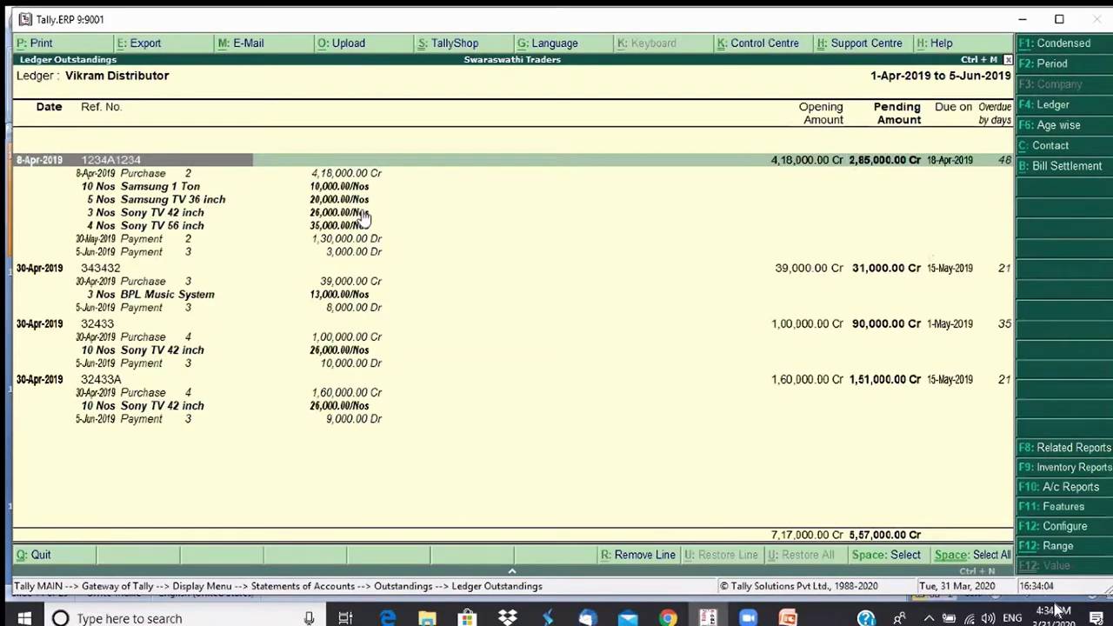
{"action": "left_click", "coordinate": [168, 176]}
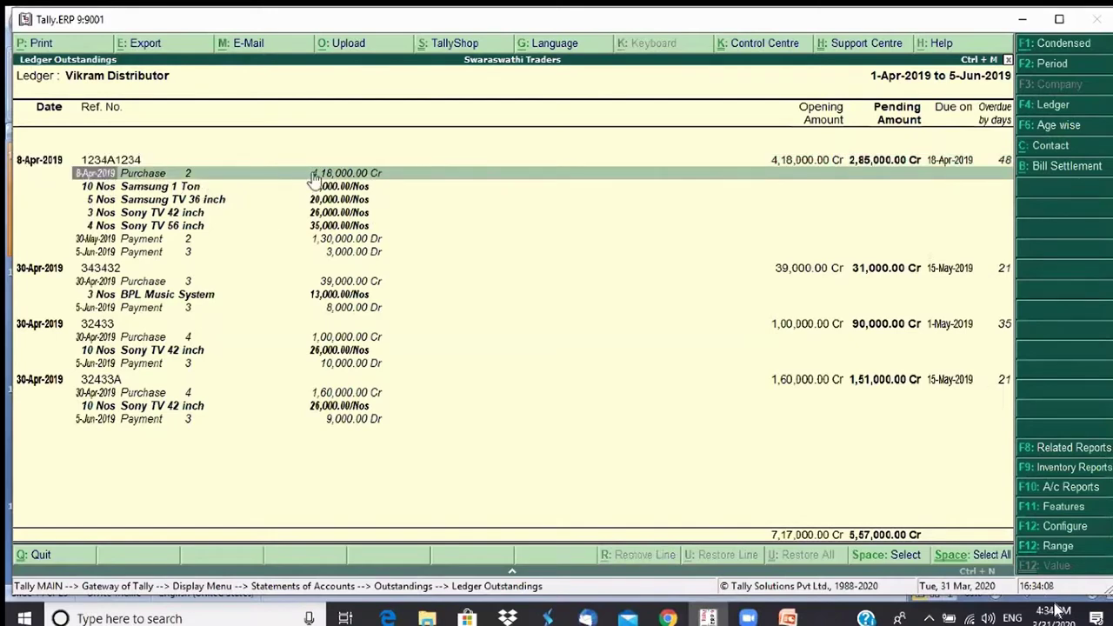
{"action": "left_click", "coordinate": [121, 242]}
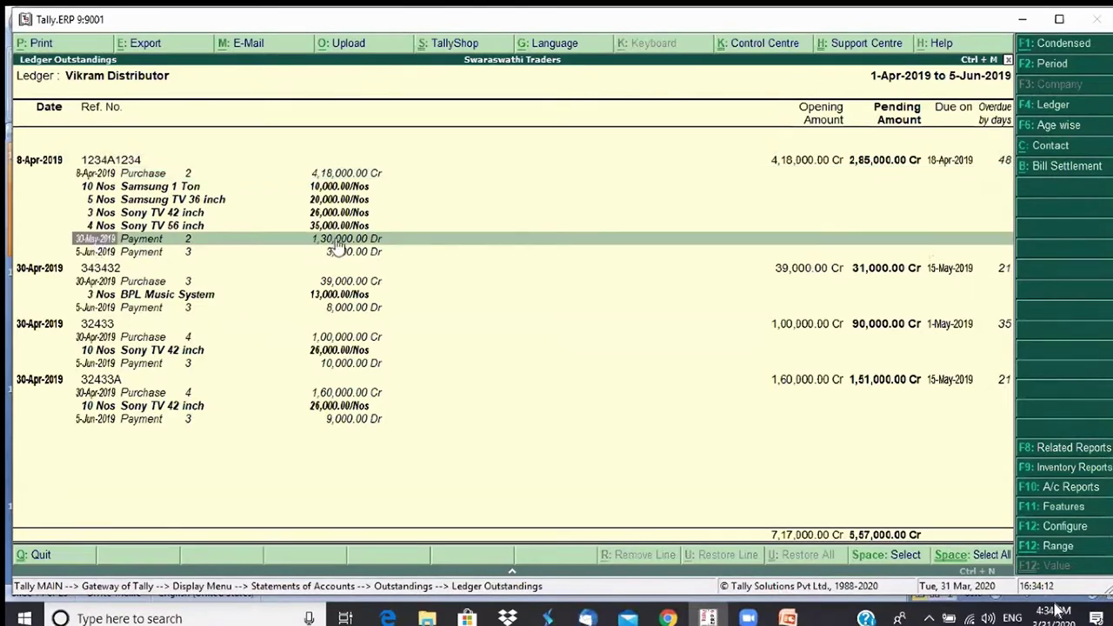
{"action": "left_click", "coordinate": [94, 255]}
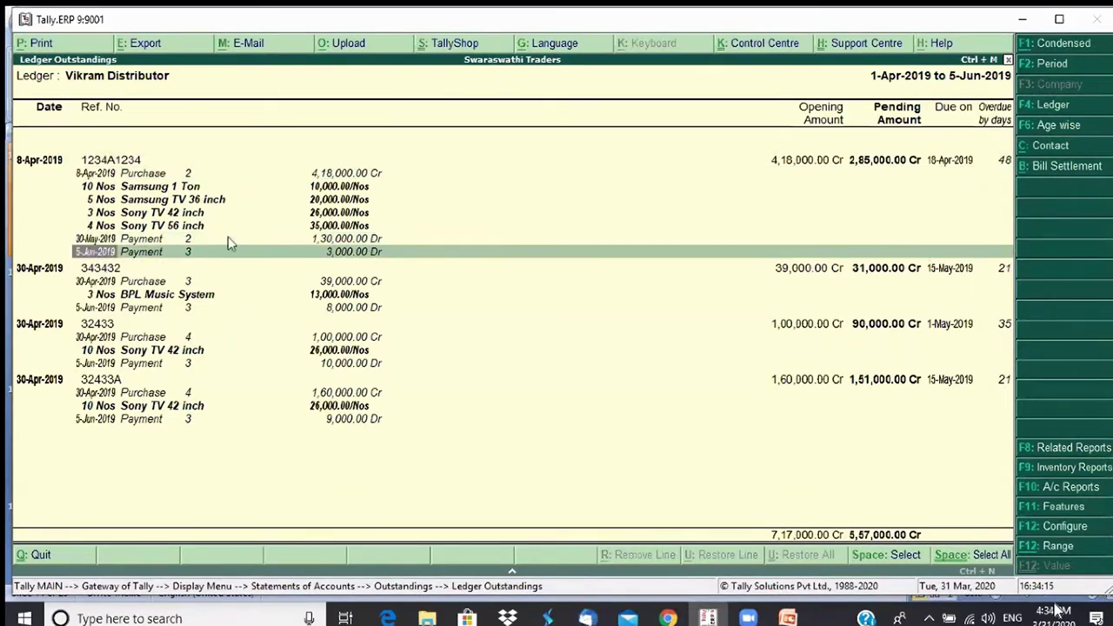
Compare the purchase amount of bill 1234A1234 with its 30-May-2019 and 5-Jun-2019 payment amounts
{"action": "left_click", "coordinate": [352, 176]}
{"action": "left_click", "coordinate": [353, 247]}
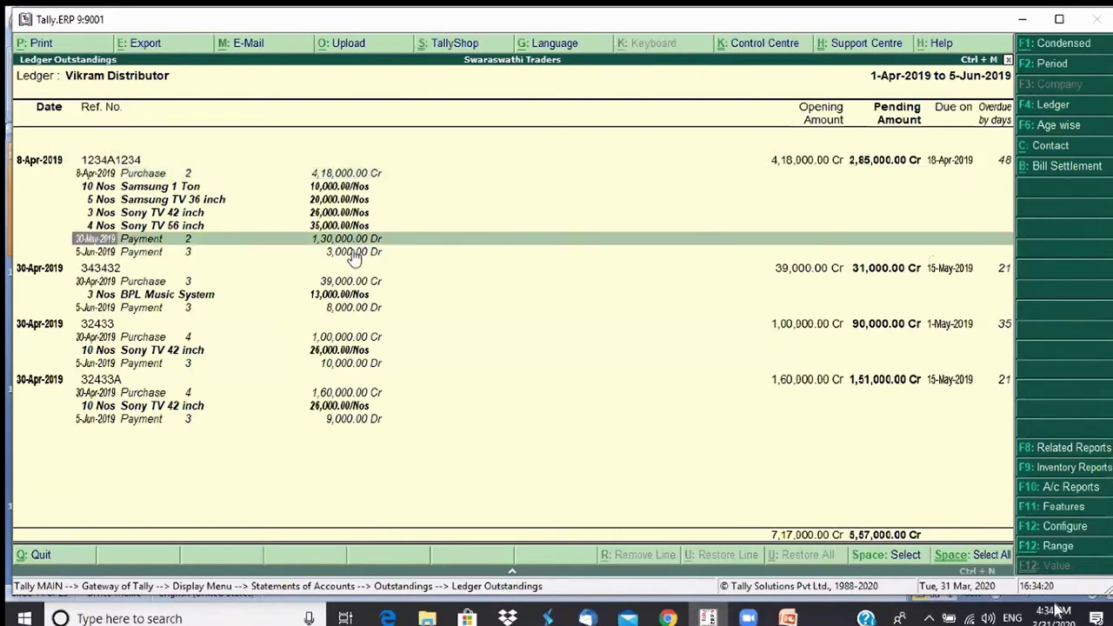
{"action": "left_click", "coordinate": [355, 254]}
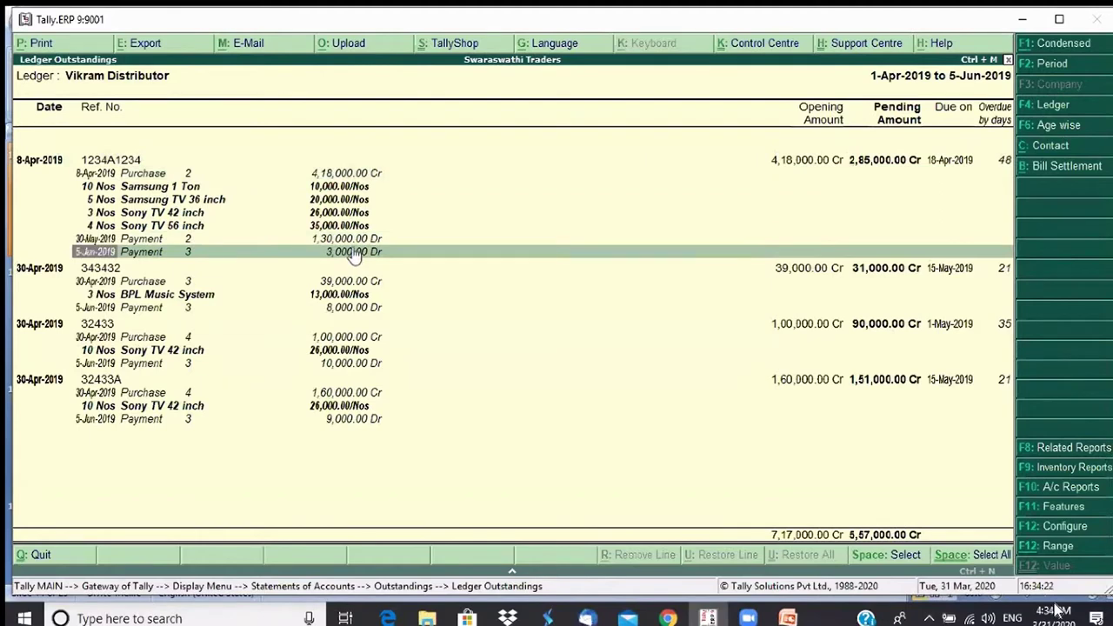
{"action": "left_click", "coordinate": [356, 241]}
{"action": "left_click", "coordinate": [355, 254]}
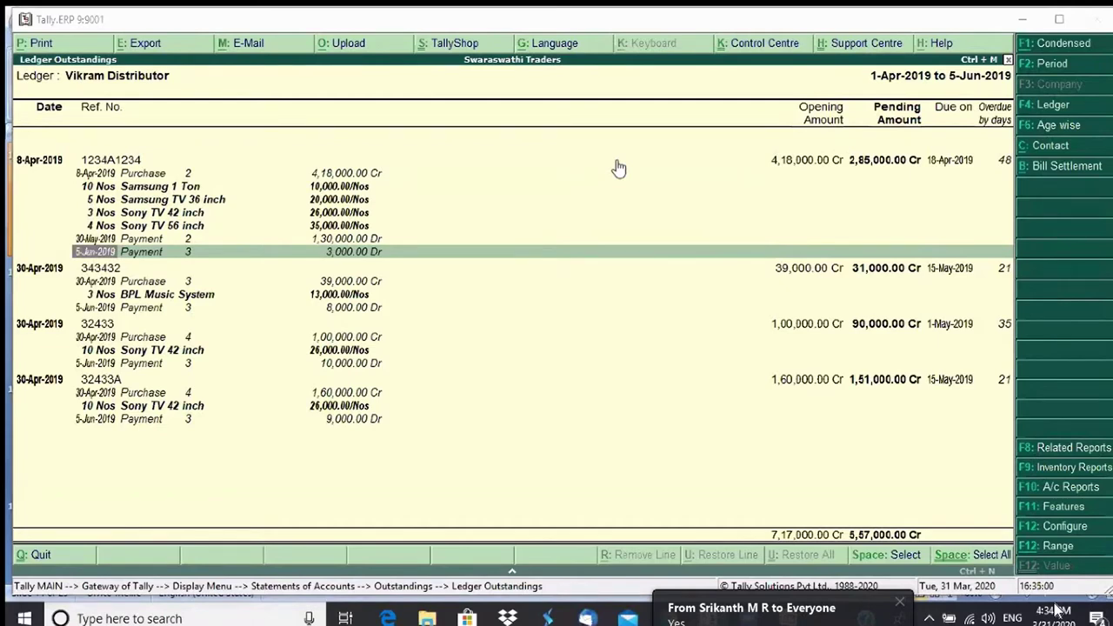
Go back through the entries of bill 1234A1234 to its heading line and switch the report back to condensed form
{"action": "left_click", "coordinate": [246, 243]}
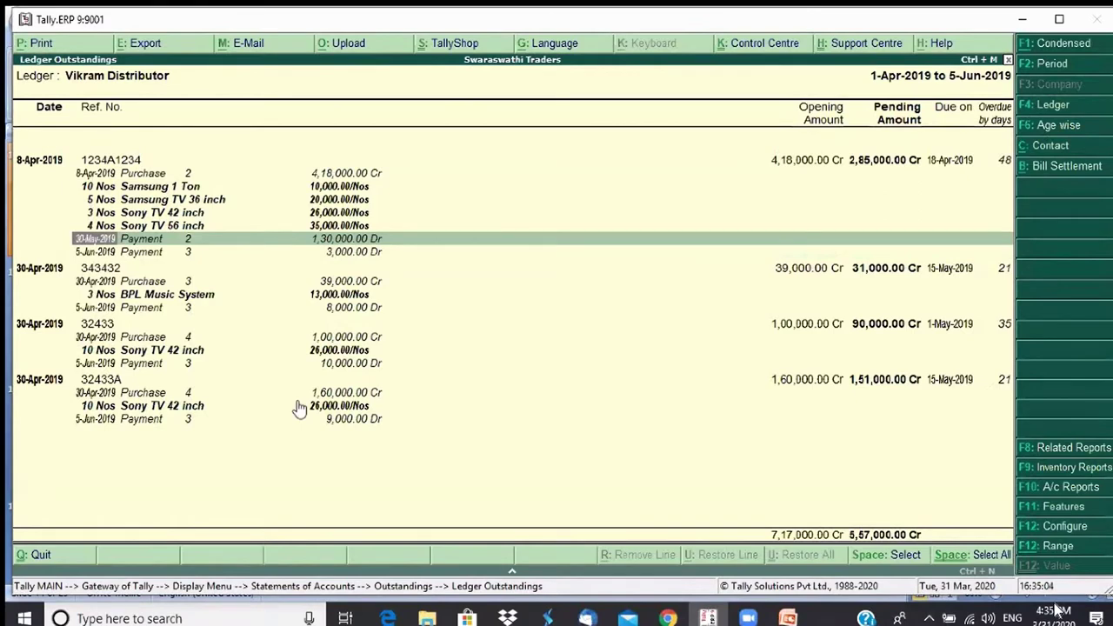
{"action": "key", "text": "Down"}
{"action": "key", "text": "Up"}
{"action": "key", "text": "Up"}
{"action": "key", "text": "Up"}
{"action": "key", "text": "Up"}
{"action": "key", "text": "Up"}
{"action": "key", "text": "Up"}
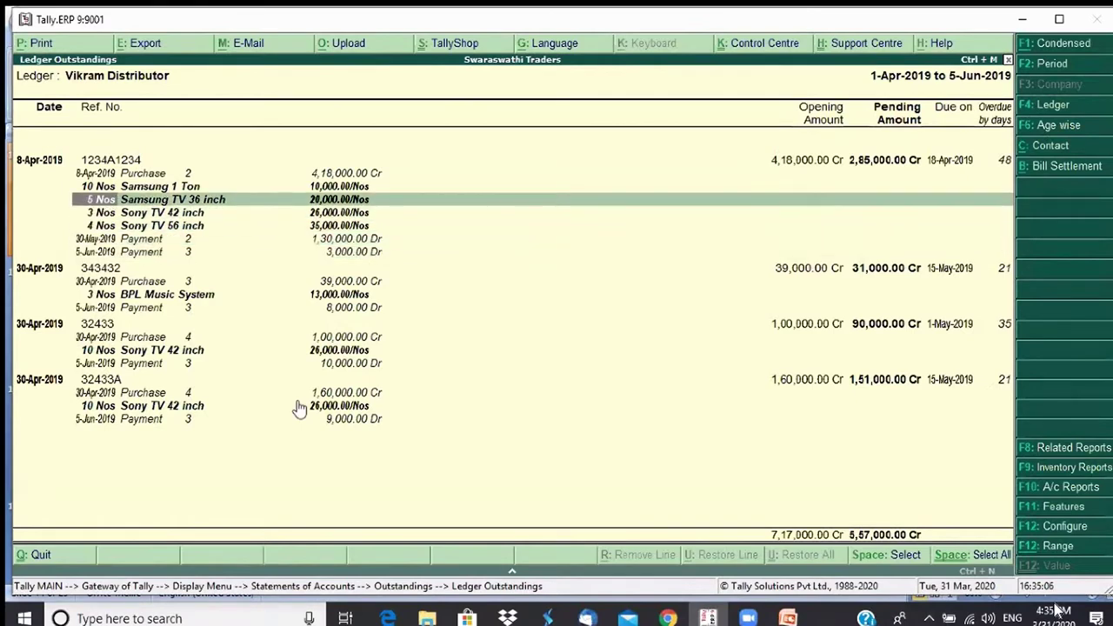
{"action": "key", "text": "Up"}
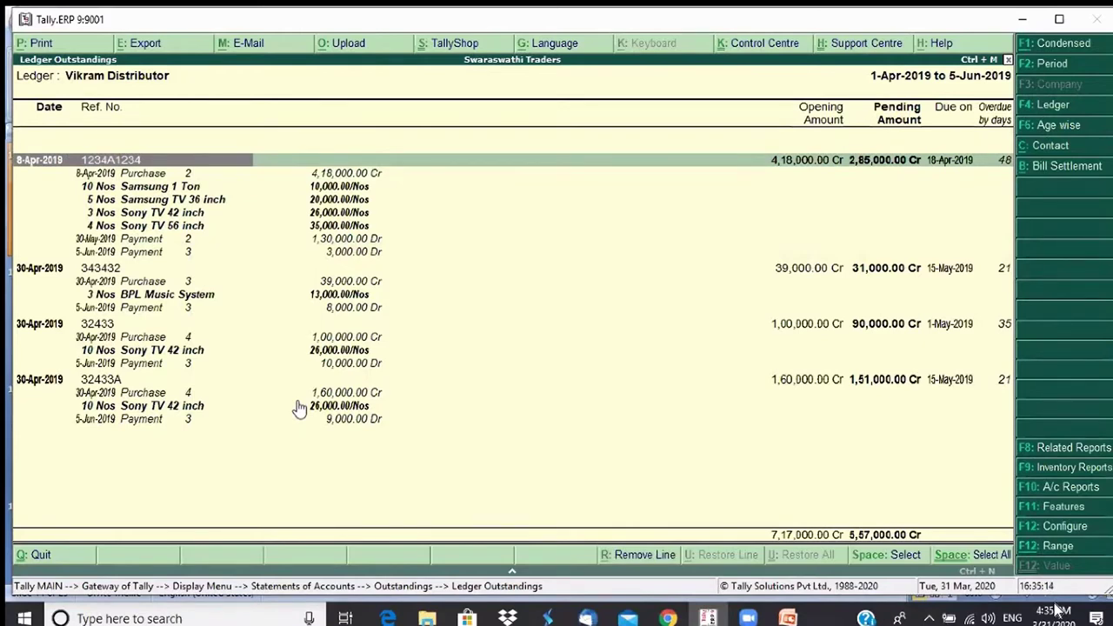
{"action": "key", "text": "alt+F1"}
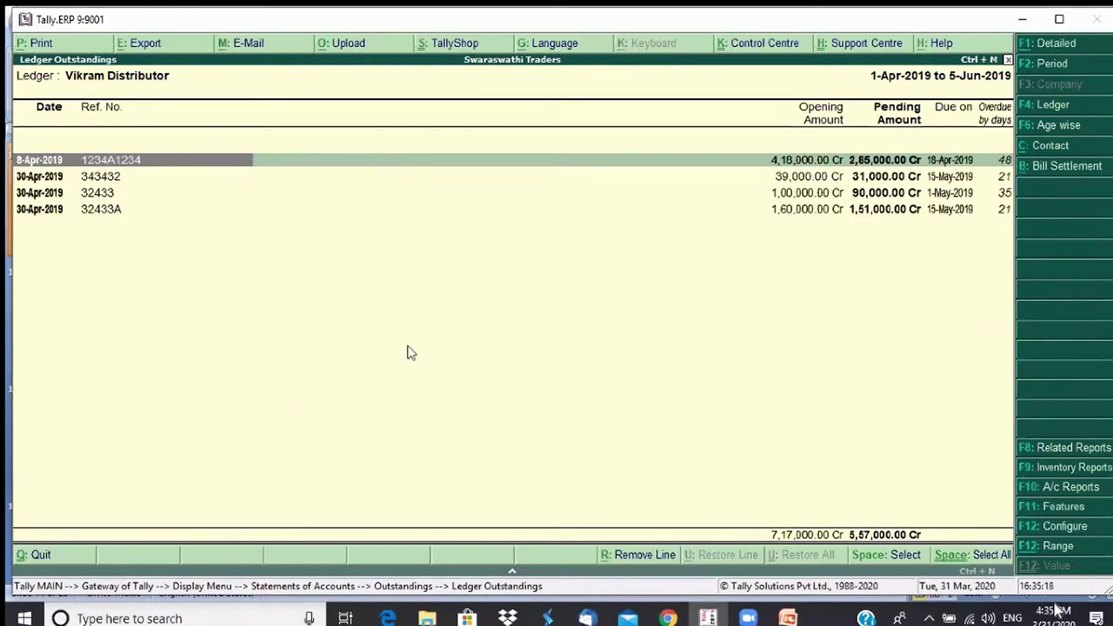
Close the Vikram Distributor outstandings report and return to the Gateway of Tally
{"action": "key", "text": "Escape"}
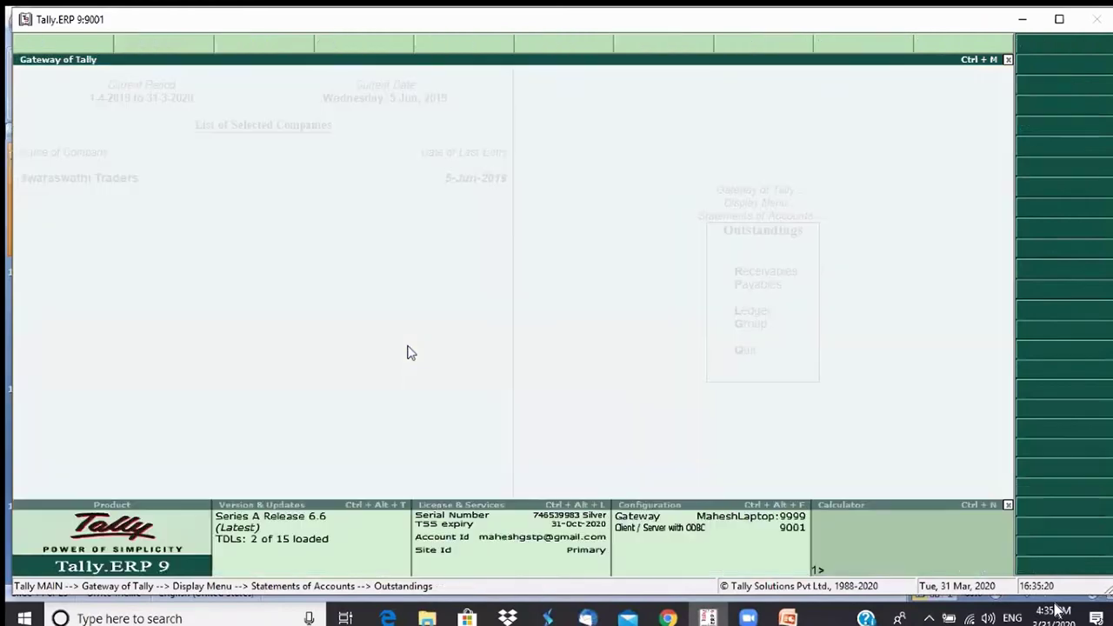
{"action": "key", "text": "Escape"}
{"action": "key", "text": "Escape"}
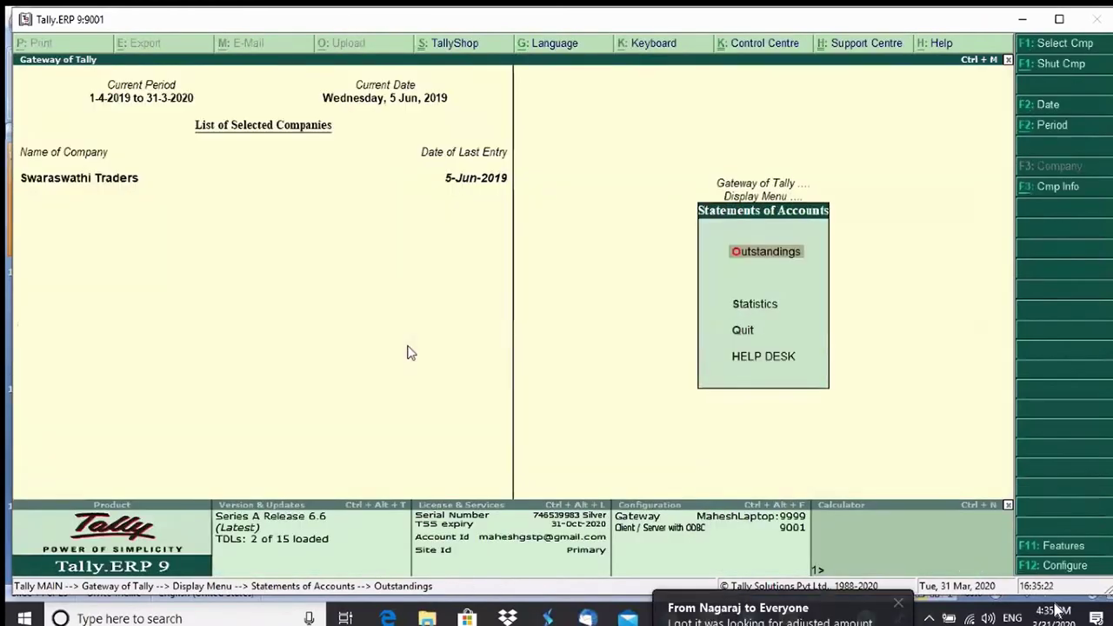
{"action": "key", "text": "Escape"}
{"action": "key", "text": "Escape"}
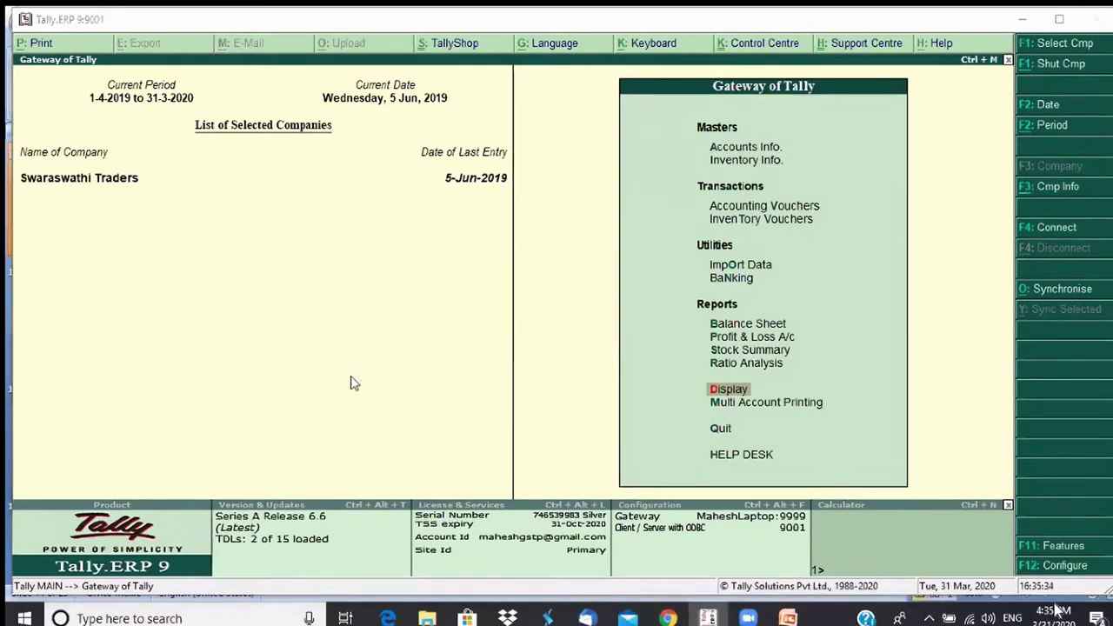
Go to the Outstandings reports within the Statements of Accounts
{"action": "left_click", "coordinate": [735, 391]}
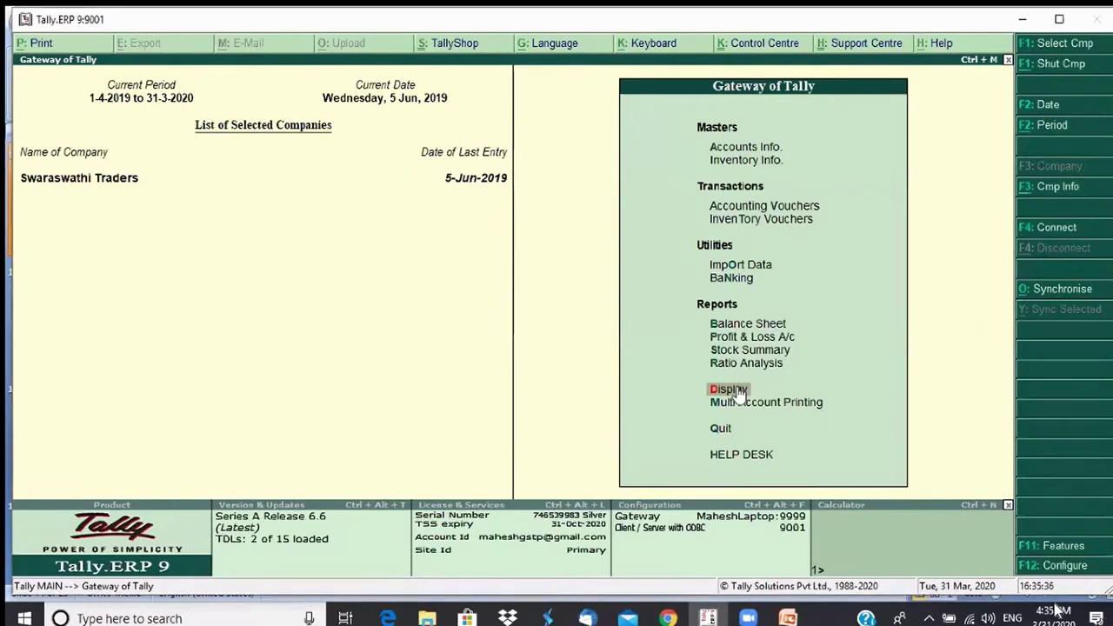
{"action": "key", "text": "Down"}
{"action": "key", "text": "Down"}
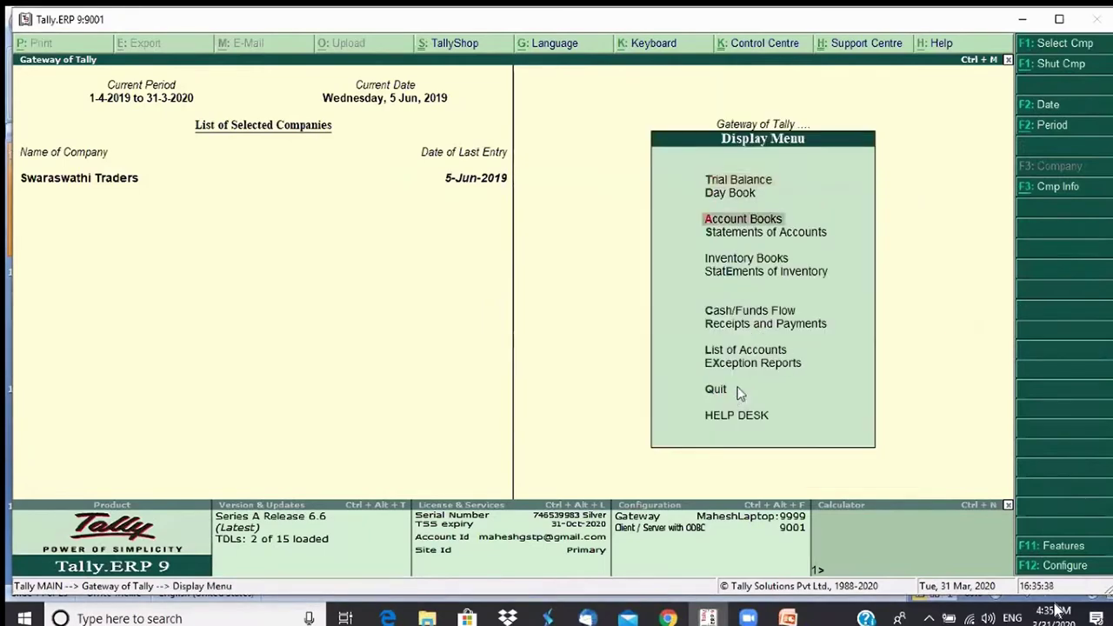
{"action": "key", "text": "Down"}
{"action": "key", "text": "Return"}
{"action": "key", "text": "Return"}
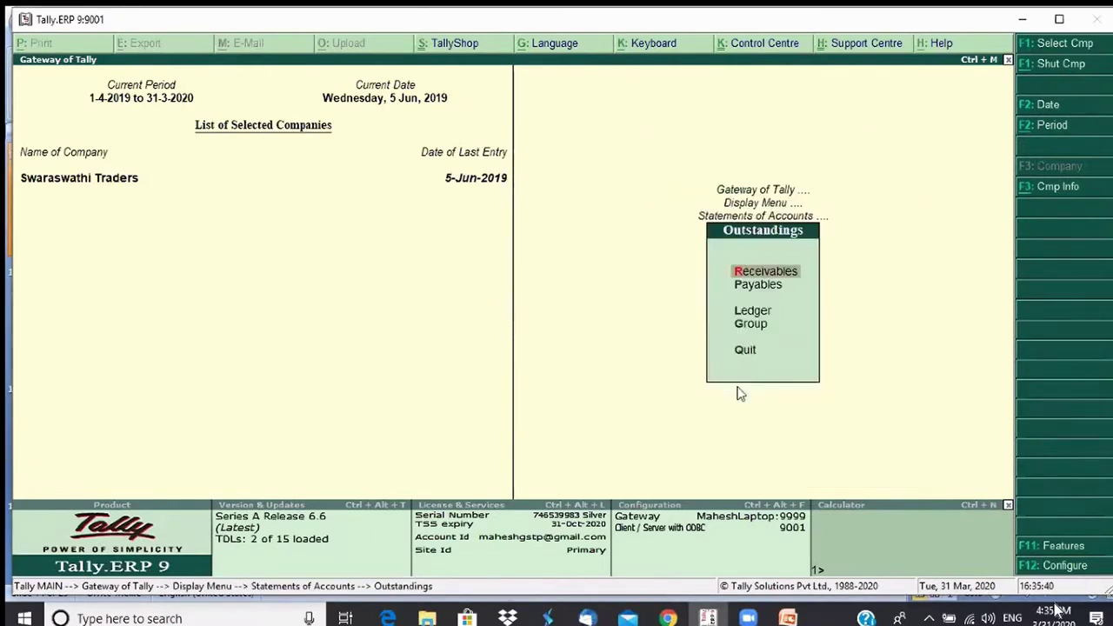
{"action": "key", "text": "Down"}
{"action": "key", "text": "g"}
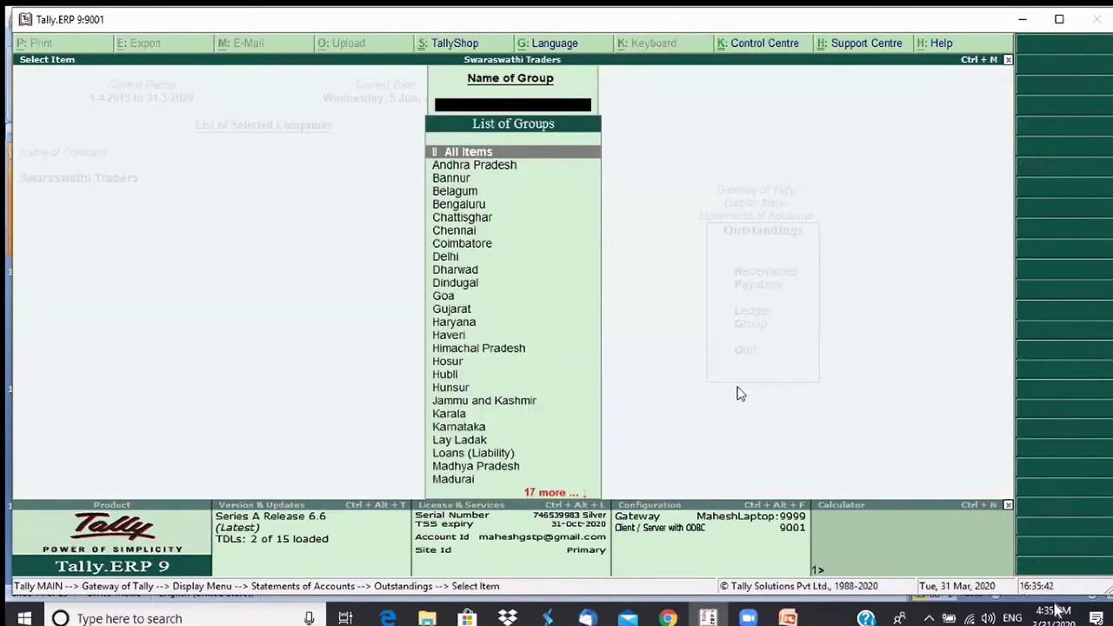
{"action": "key", "text": "Escape"}
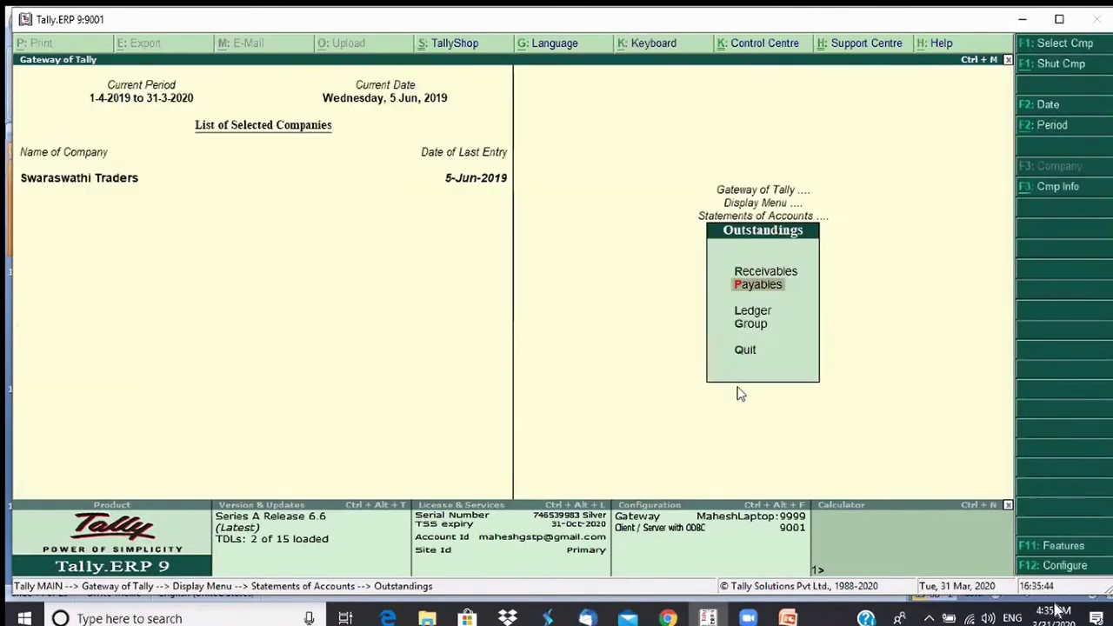
Open the ledger outstandings report for Vikram Distributor
{"action": "key", "text": "Down"}
{"action": "key", "text": "Return"}
{"action": "key", "text": "Down"}
{"action": "key", "text": "Down"}
{"action": "key", "text": "Down"}
{"action": "key", "text": "Down"}
{"action": "key", "text": "Down"}
{"action": "key", "text": "Down"}
{"action": "key", "text": "Down"}
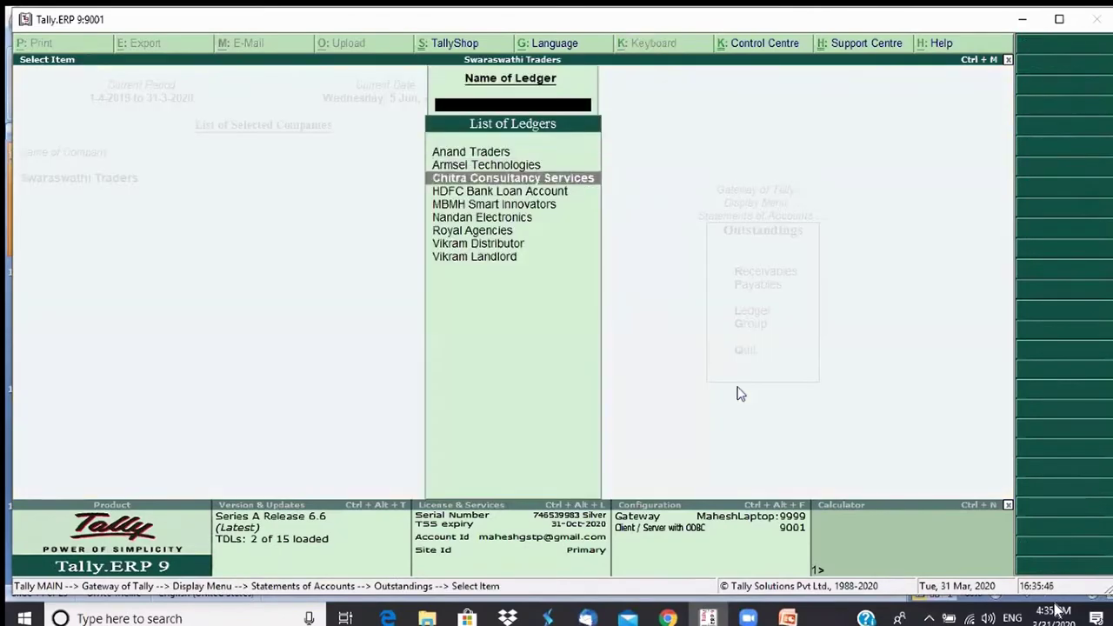
{"action": "key", "text": "Return"}
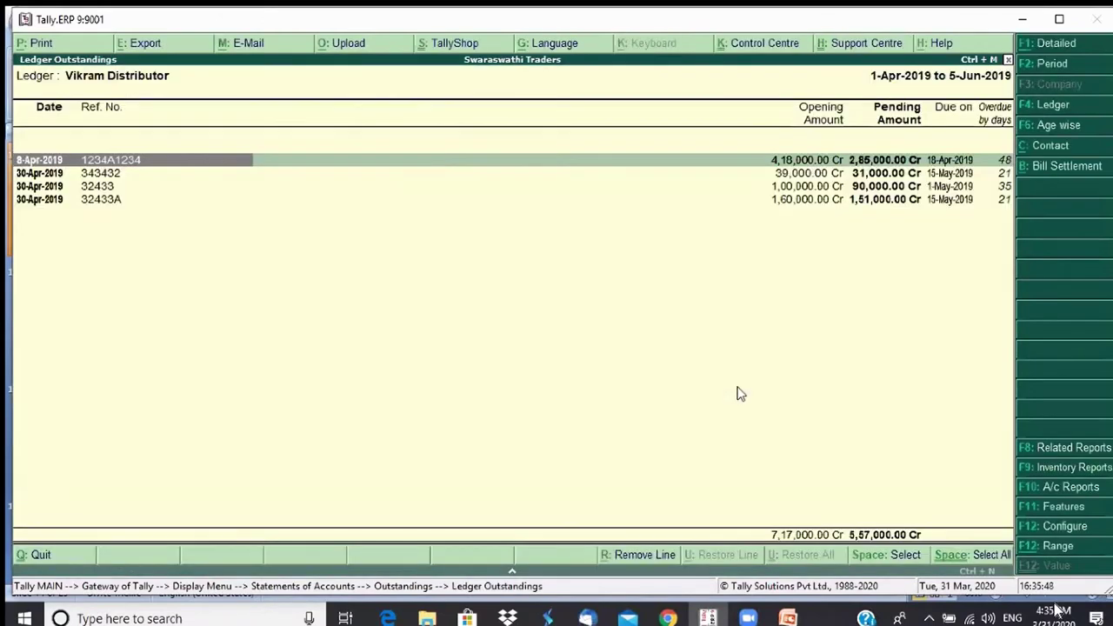
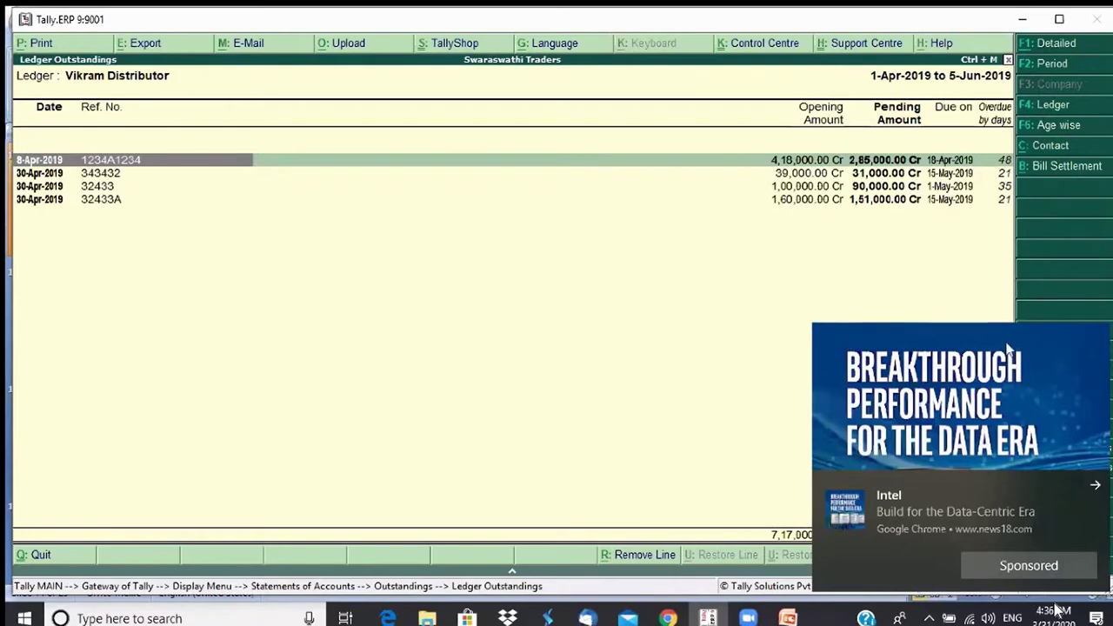
Dismiss the Intel browser notification and leave the ledger outstandings report for the Gateway of Tally
{"action": "left_click", "coordinate": [1098, 489]}
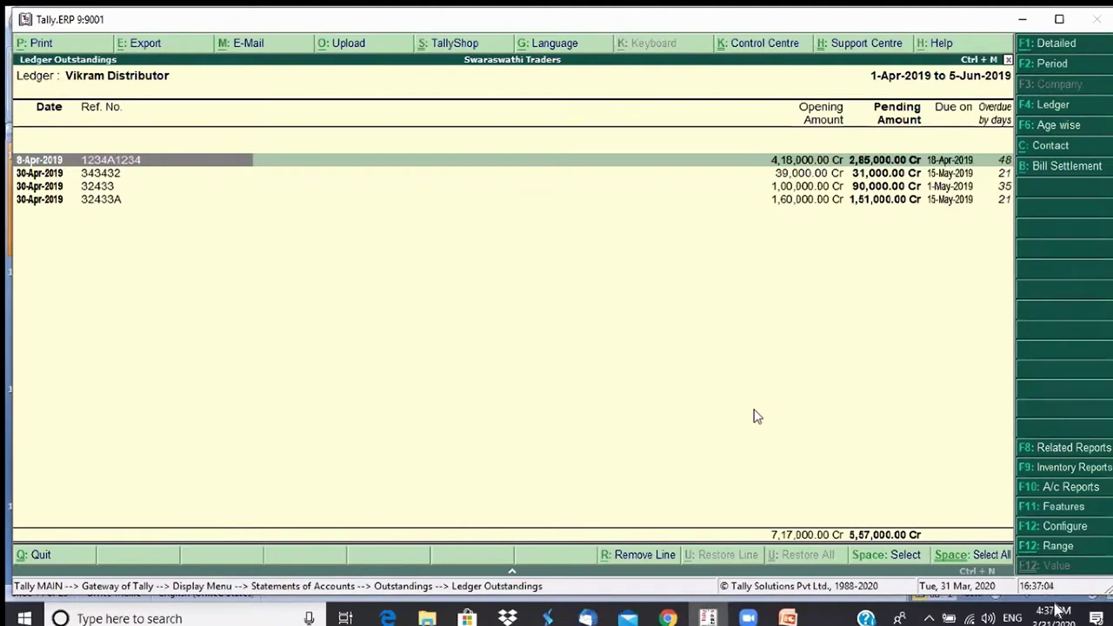
{"action": "key", "text": "Escape"}
{"action": "key", "text": "Escape"}
{"action": "key", "text": "Escape"}
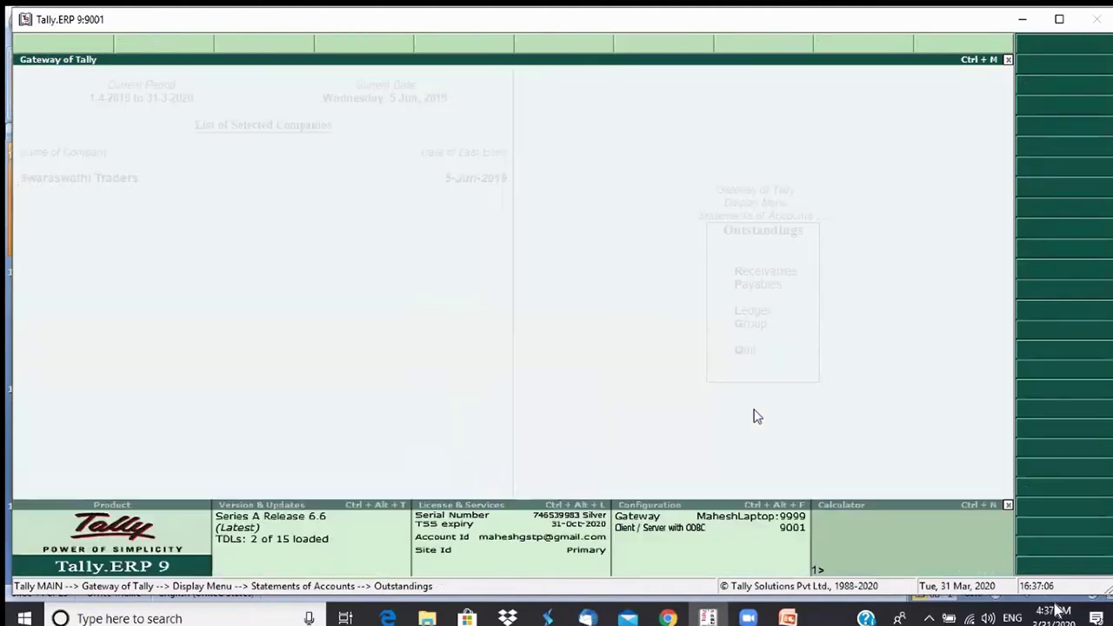
{"action": "key", "text": "Escape"}
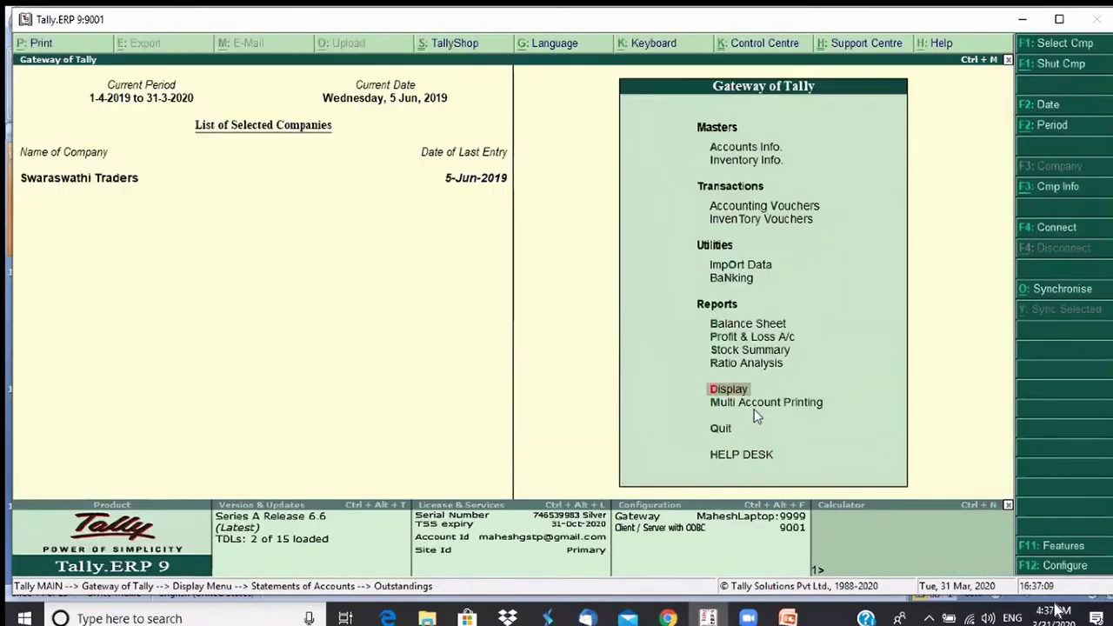
{"action": "key", "text": "v"}
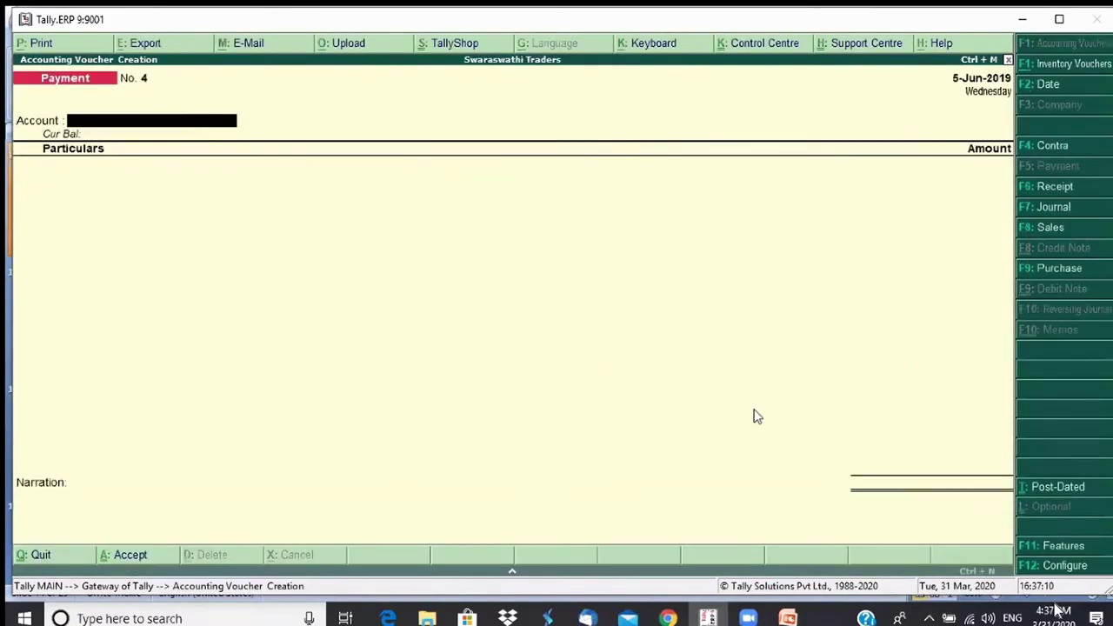
{"action": "key", "text": "Escape"}
{"action": "key", "text": "Return"}
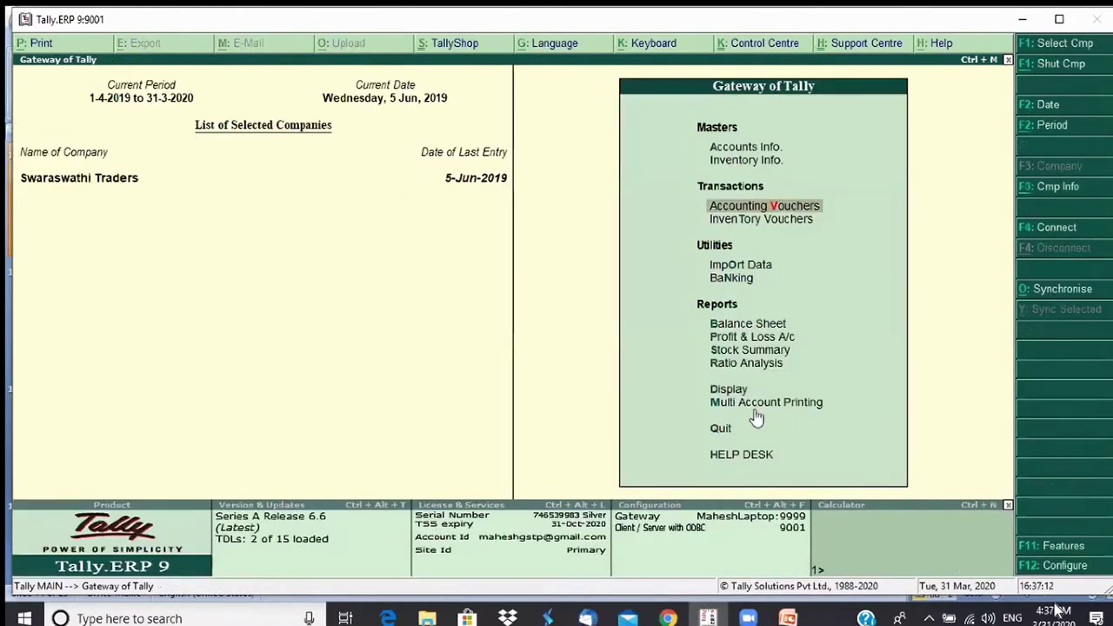
Open the ledger outstandings report for Vikram Distributor from the Statements of Accounts
{"action": "key", "text": "d"}
{"action": "key", "text": "s"}
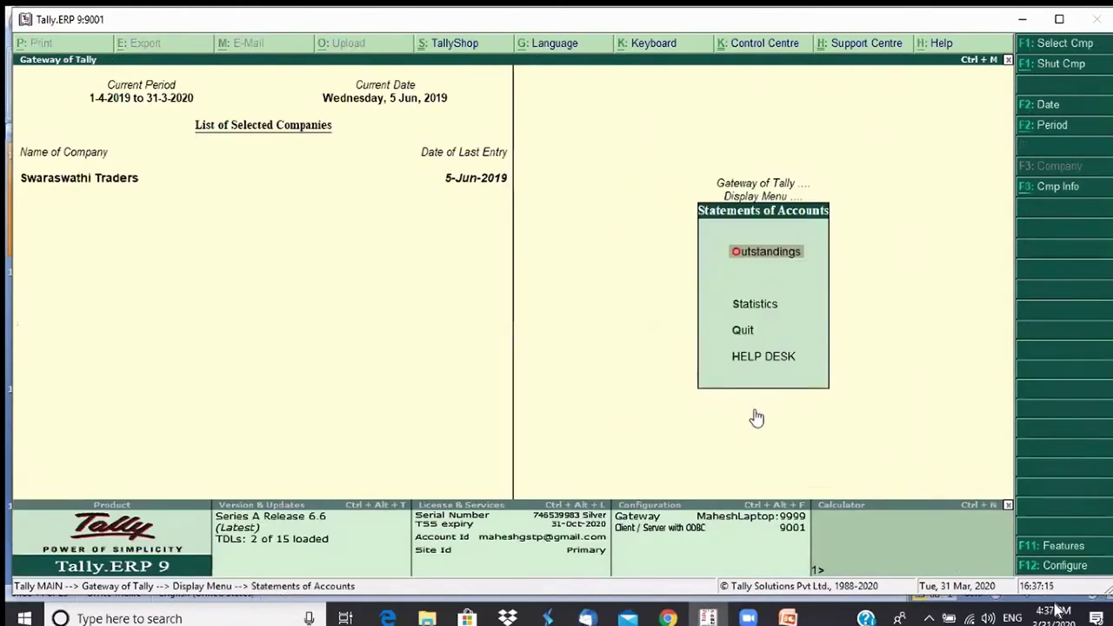
{"action": "key", "text": "o"}
{"action": "type", "text": "l"}
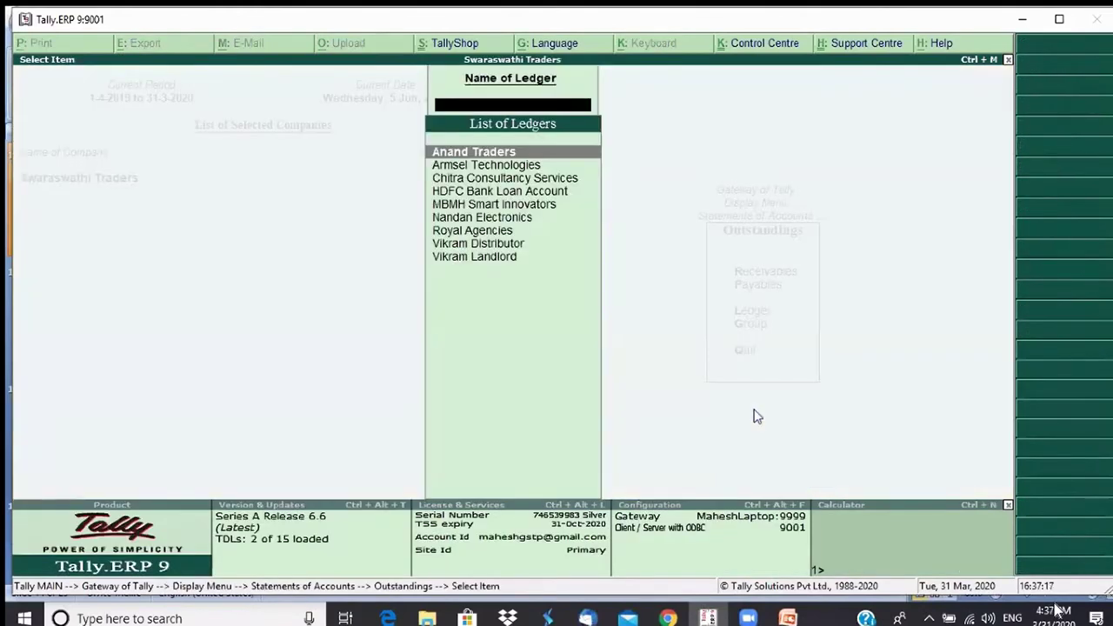
{"action": "type", "text": "v"}
{"action": "key", "text": "Down"}
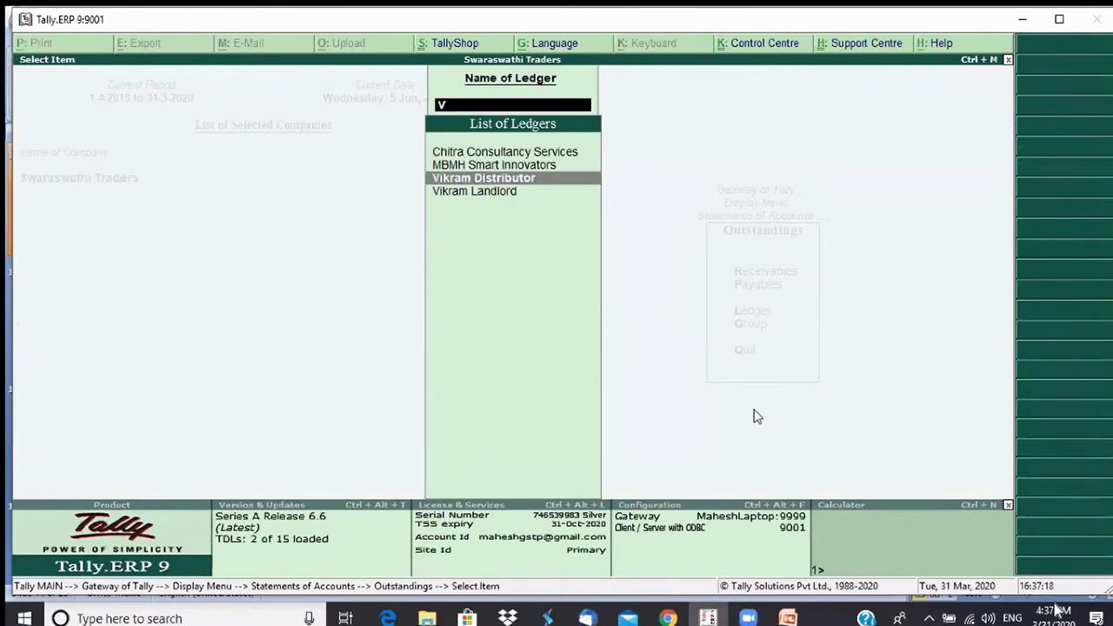
{"action": "key", "text": "Return"}
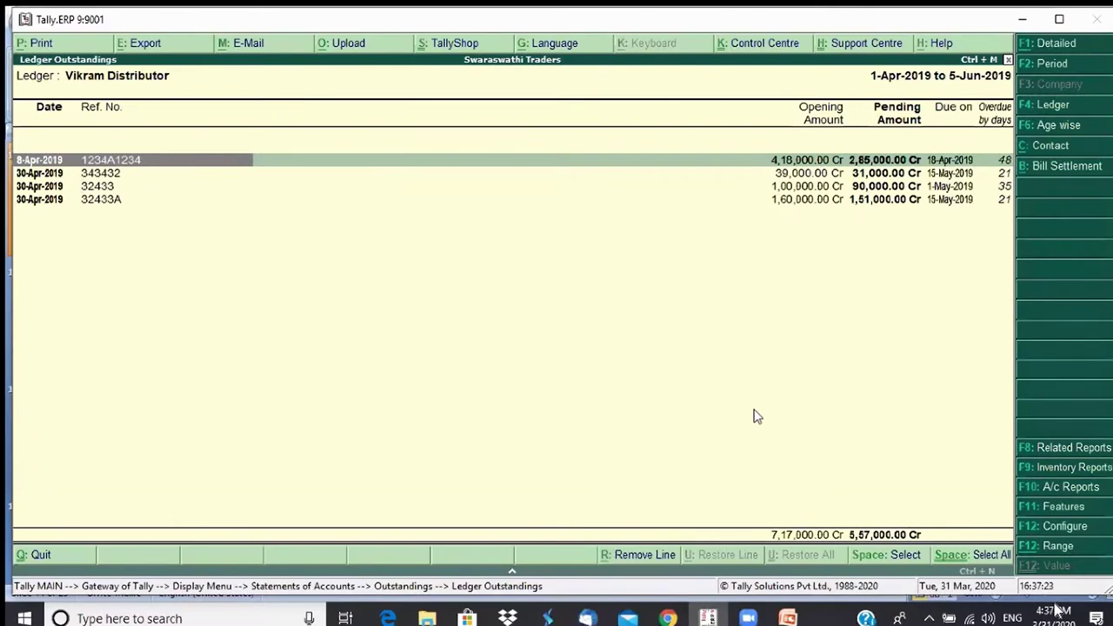
Close Vikram Distributor's ledger outstandings and go back to the Gateway of Tally
{"action": "key", "text": "Escape"}
{"action": "key", "text": "Escape"}
{"action": "key", "text": "Escape"}
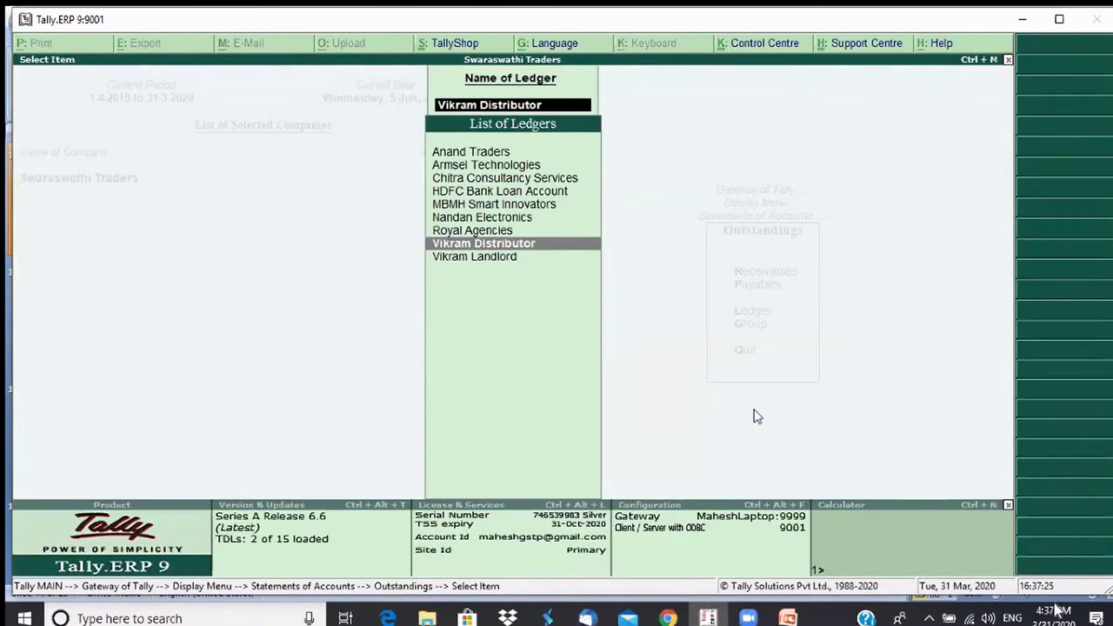
{"action": "key", "text": "Escape"}
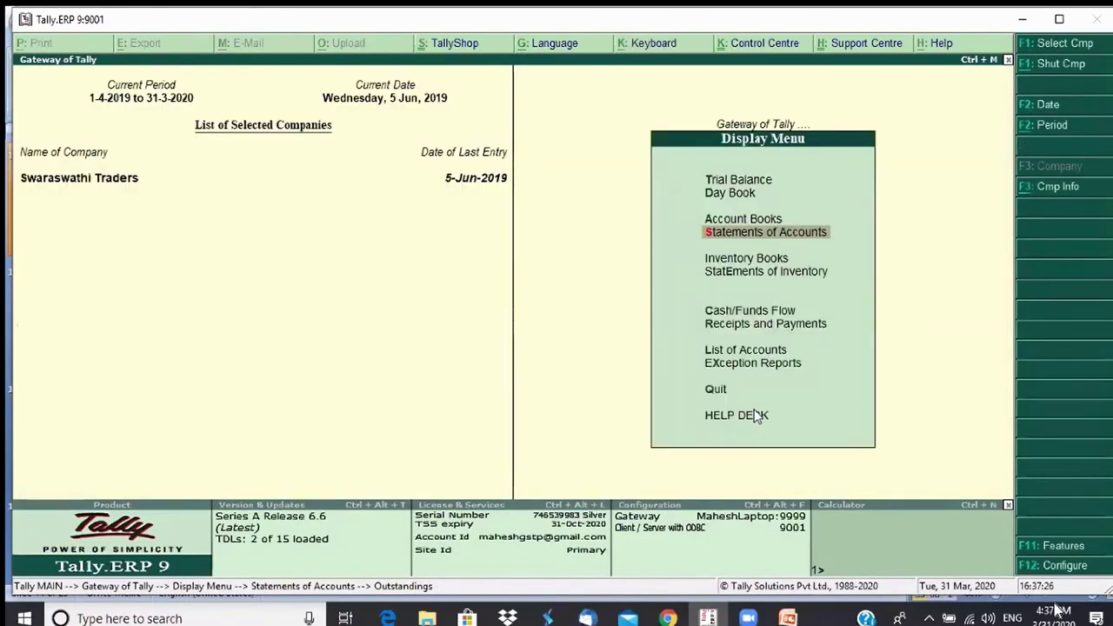
{"action": "key", "text": "Escape"}
Open the ledger vouchers of Vikram Distributor from the Account Books
{"action": "key", "text": "Return"}
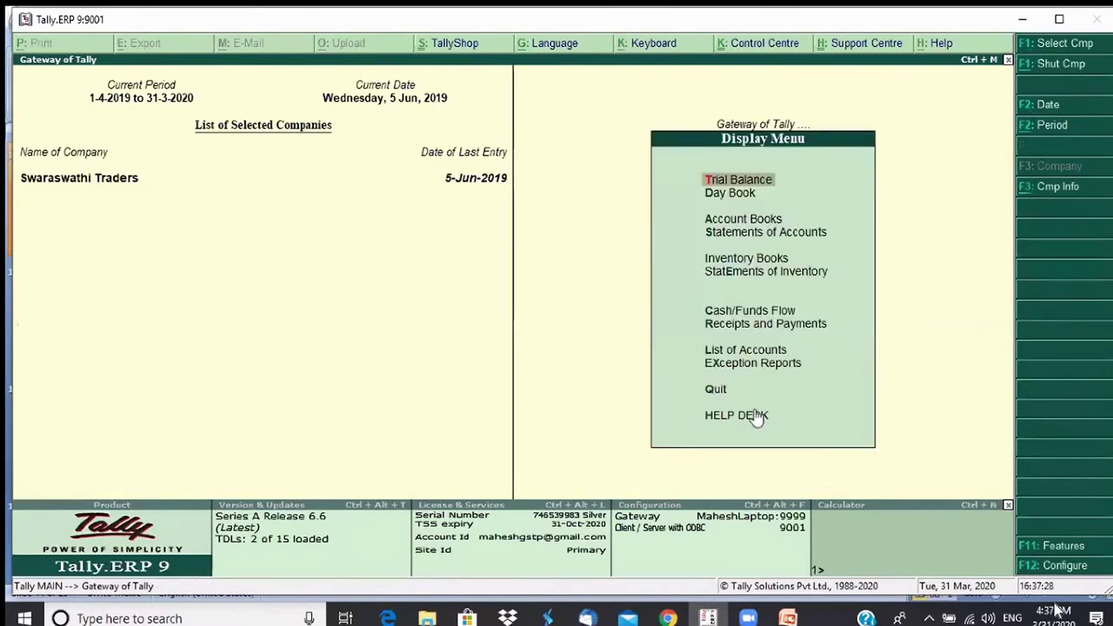
{"action": "key", "text": "a"}
{"action": "key", "text": "l"}
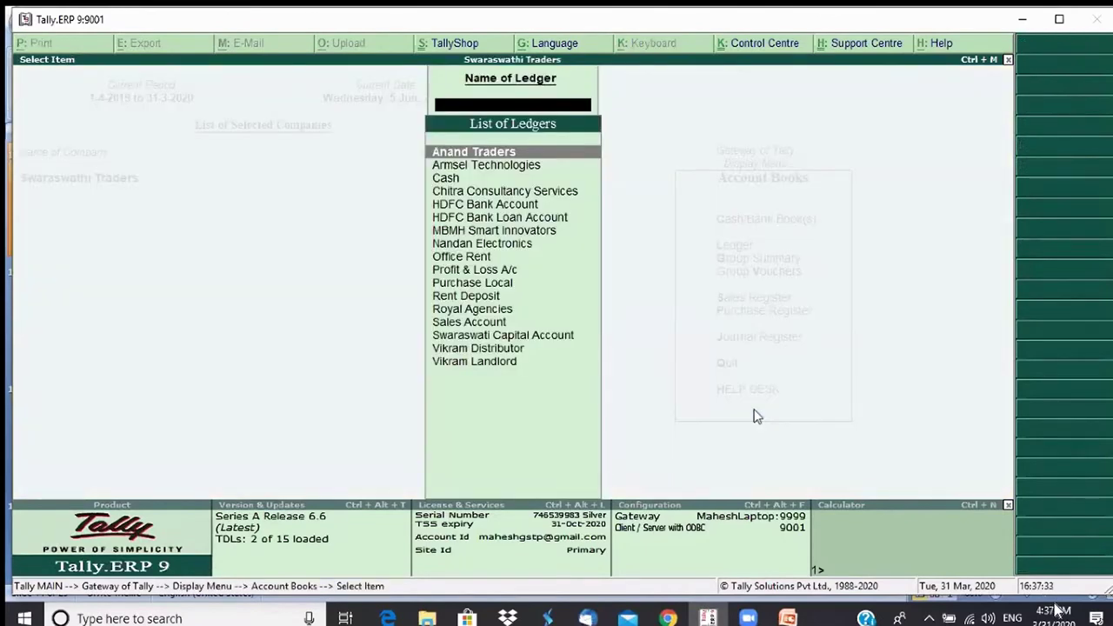
{"action": "type", "text": "v"}
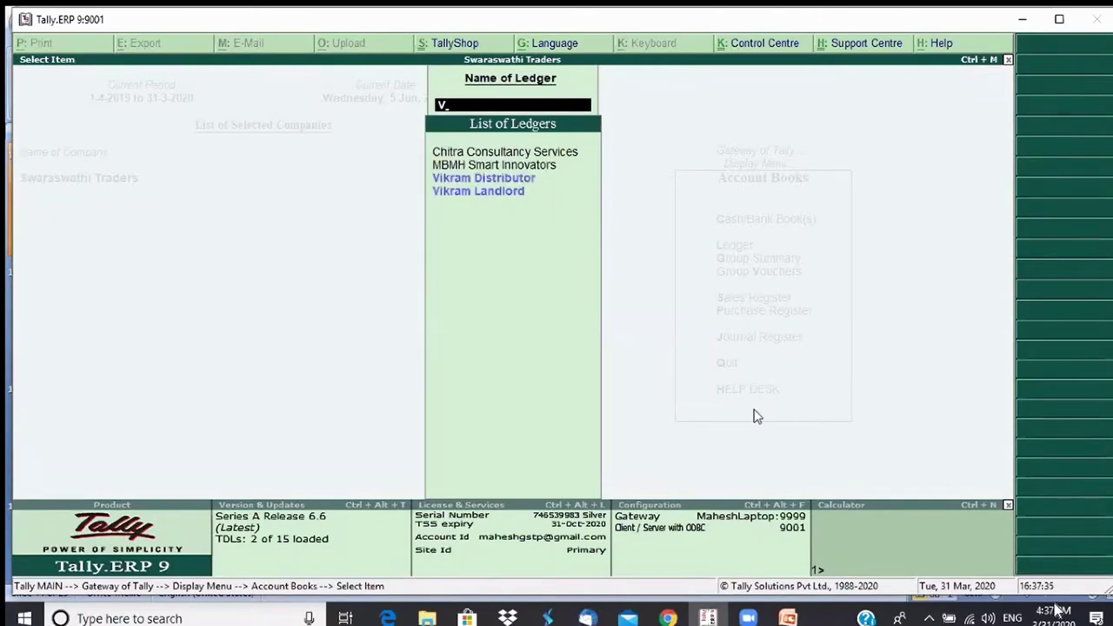
{"action": "key", "text": "Return"}
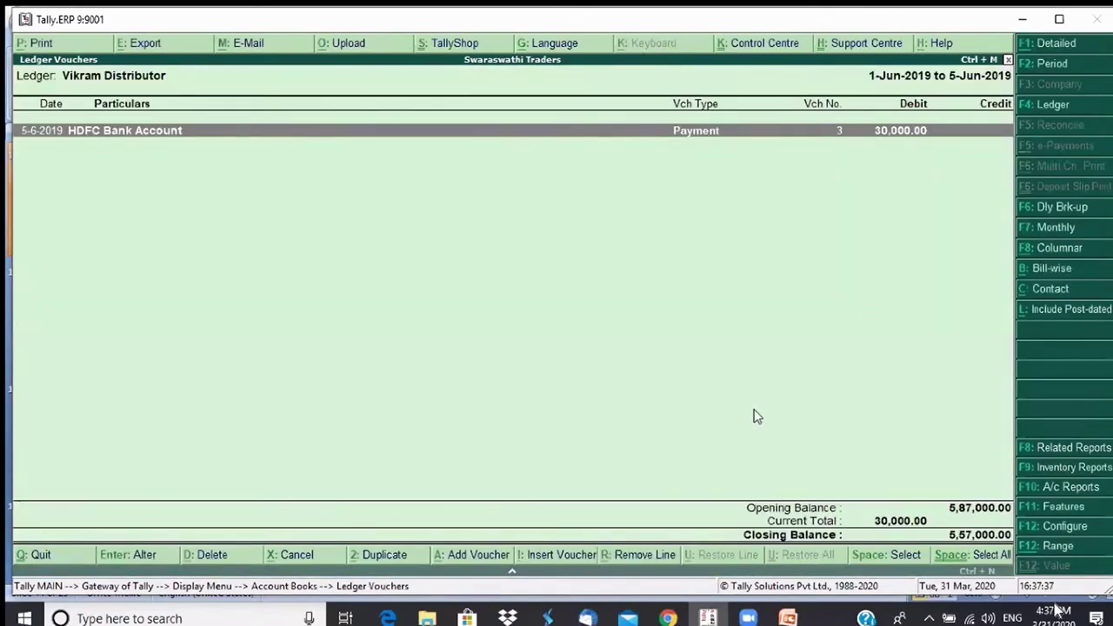
Set the ledger period to 1-Apr-2019 to 5-Jun-2019 and switch the report to the bill-wise view
{"action": "key", "text": "F2"}
{"action": "key", "text": "Return"}
{"action": "key", "text": "Return"}
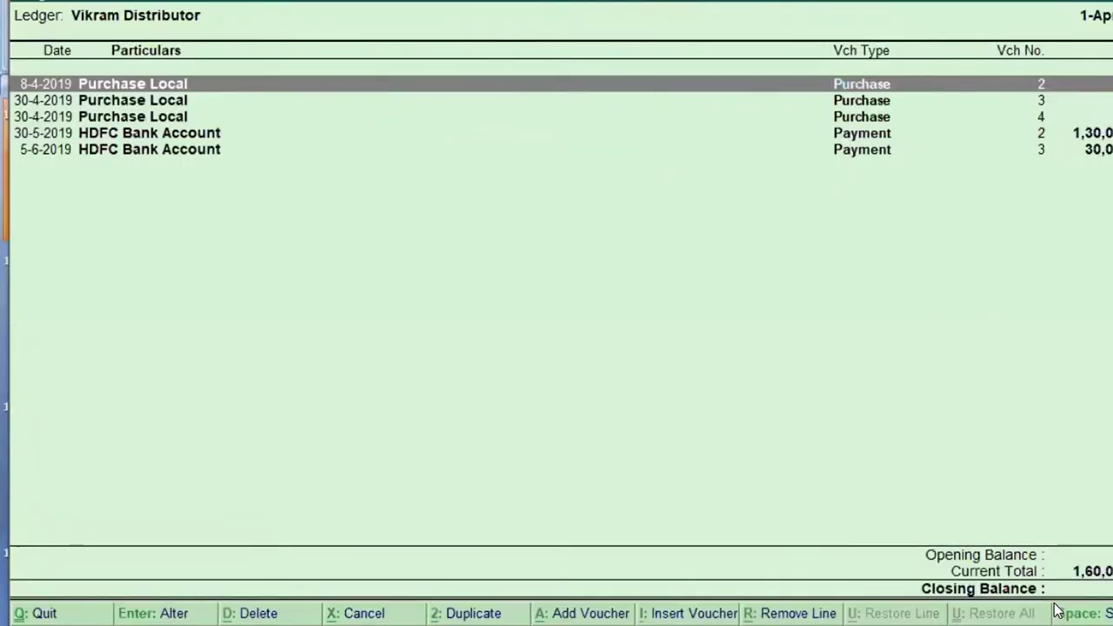
{"action": "left_click", "coordinate": [1046, 275]}
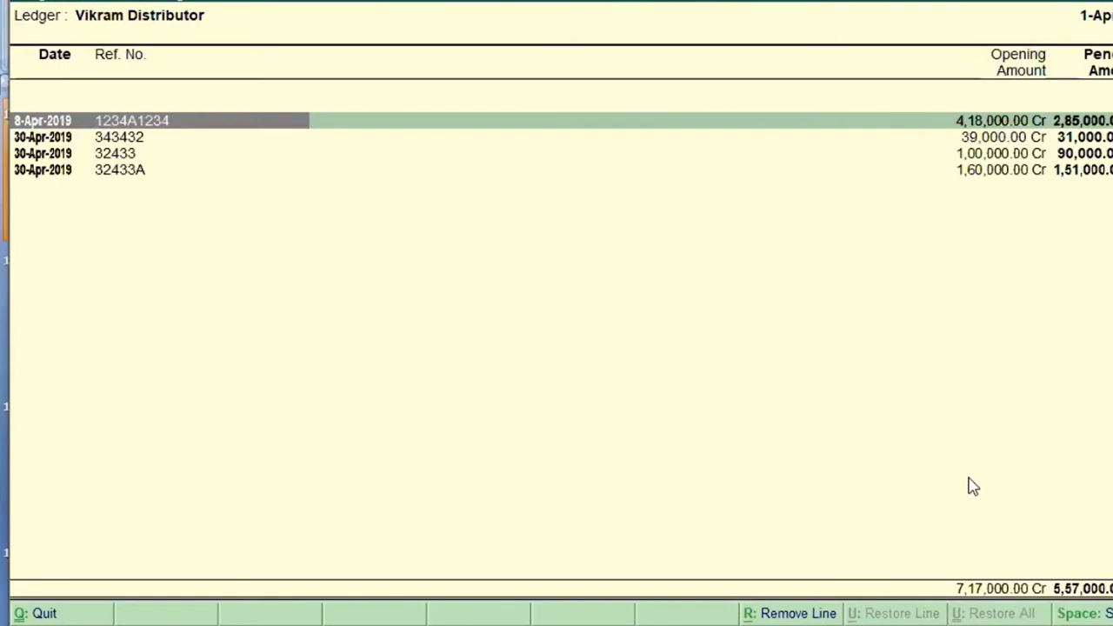
{"action": "key", "text": "Escape"}
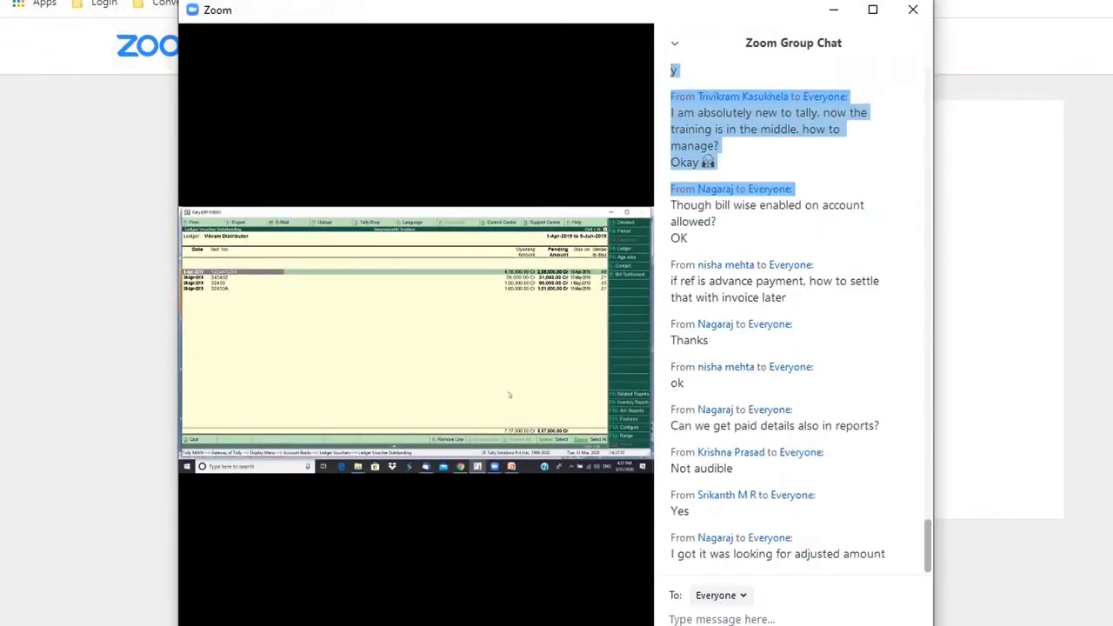
{"action": "left_click", "coordinate": [874, 13]}
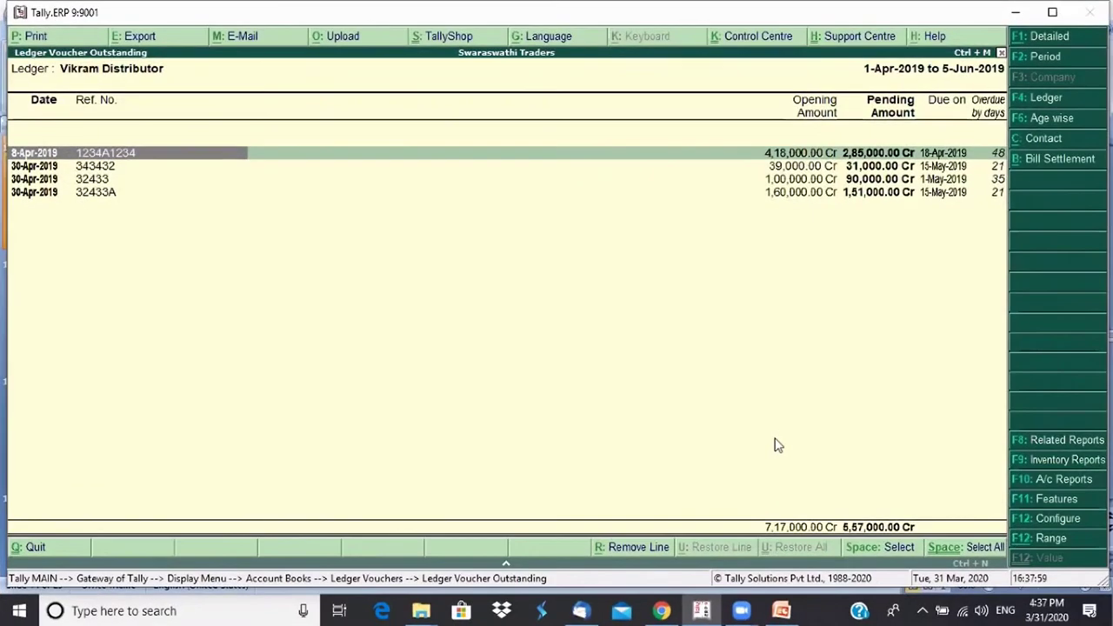
Select the pending 31,000.00 bill of Vikram Distributor and start a bill settlement for it
{"action": "key", "text": "Down"}
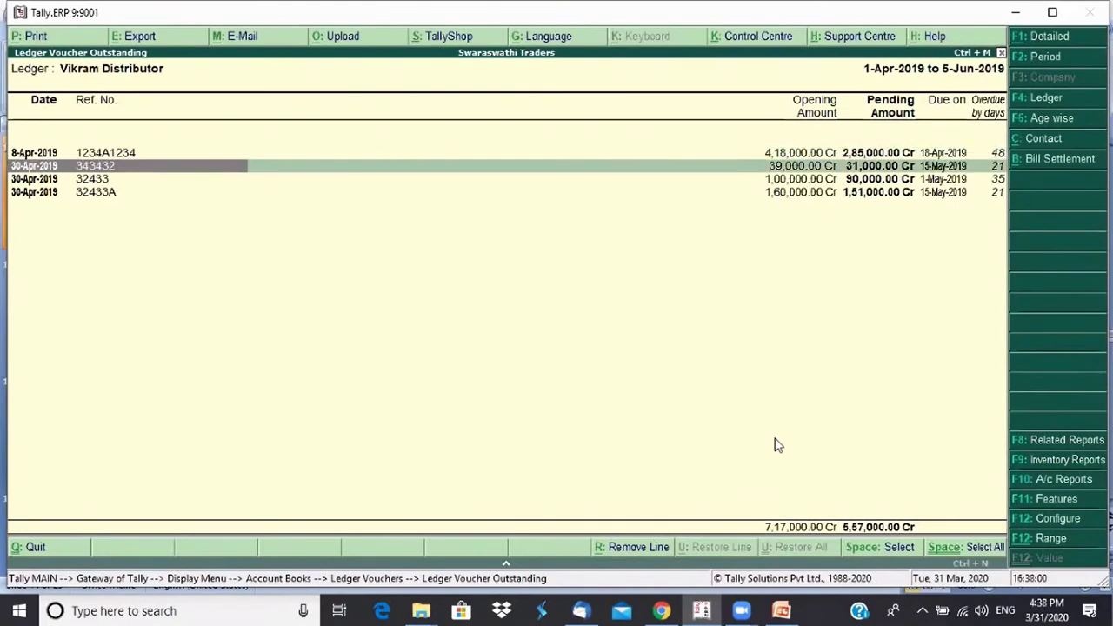
{"action": "key", "text": "space"}
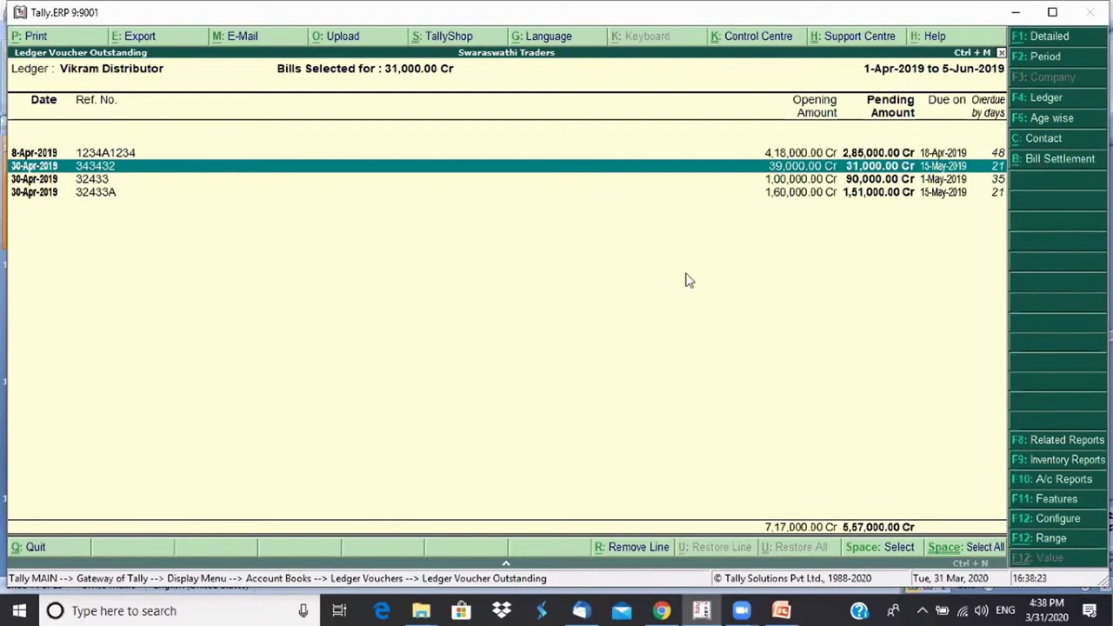
{"action": "left_click", "coordinate": [1046, 161]}
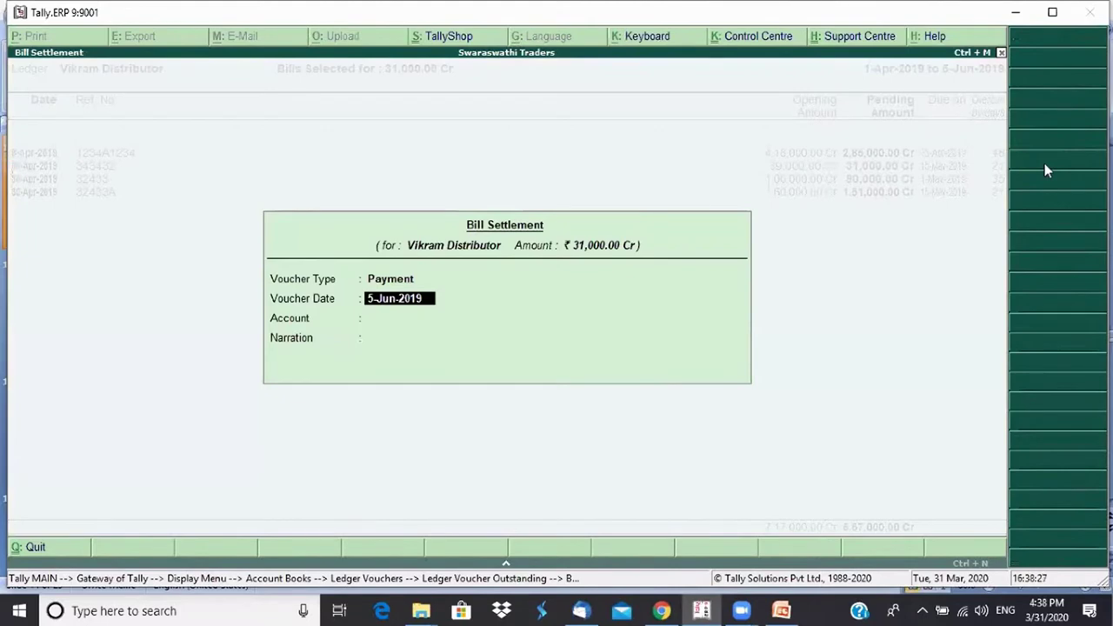
Settle the bill by a payment dated 8-Jun-2019 from HDFC Bank Account with narration "Bill cleared" and save the payment voucher
{"action": "type", "text": "8"}
{"action": "key", "text": "Return"}
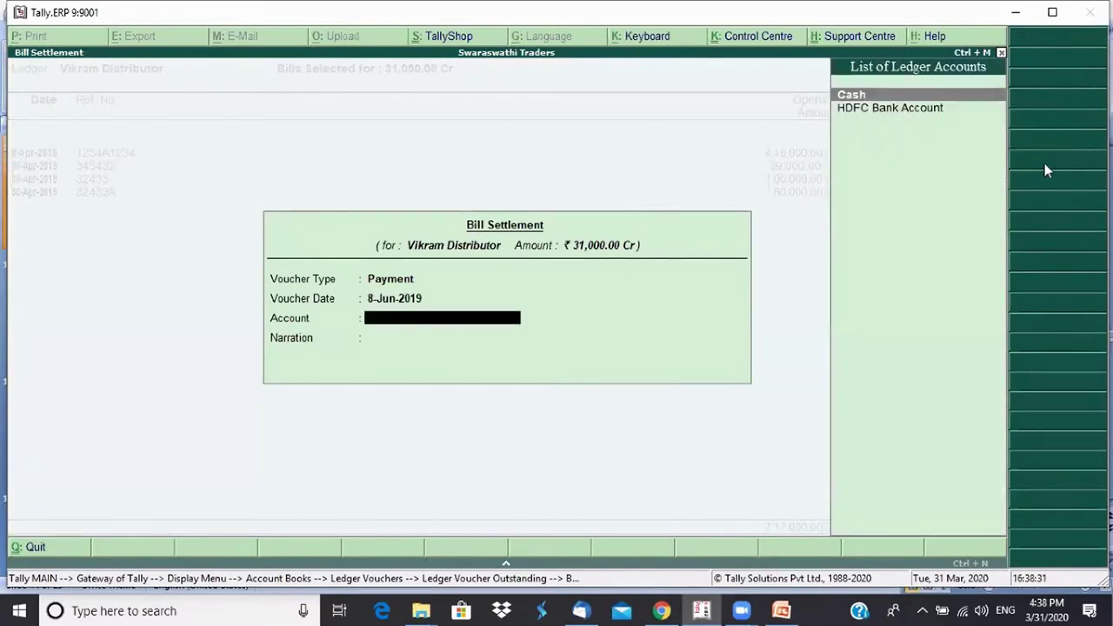
{"action": "key", "text": "Down"}
{"action": "key", "text": "Return"}
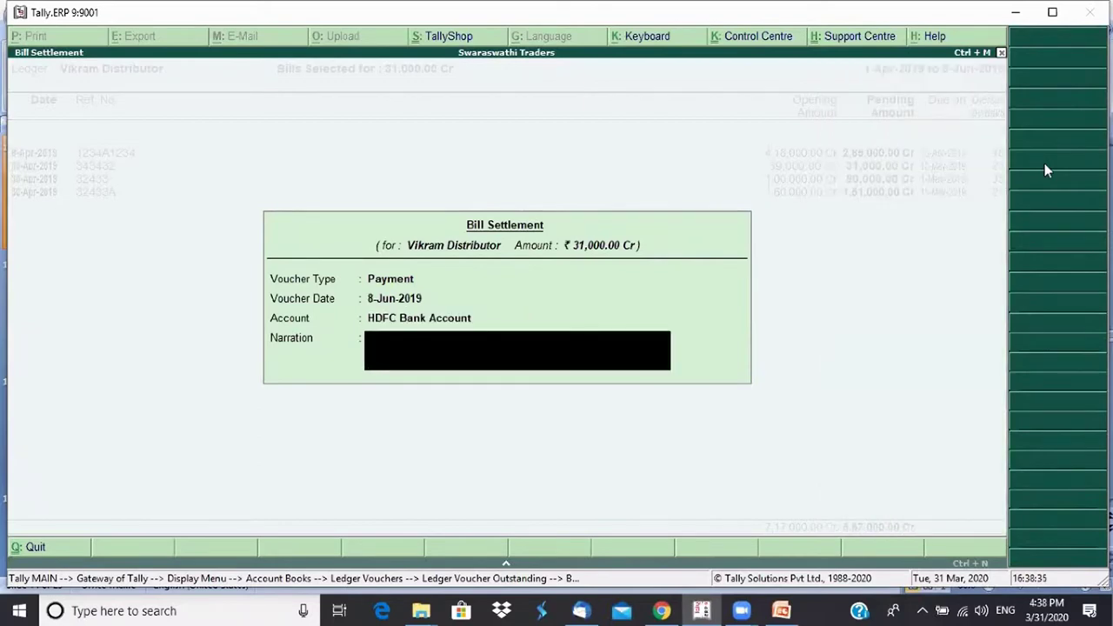
{"action": "type", "text": "Bill cleared"}
{"action": "key", "text": "Return"}
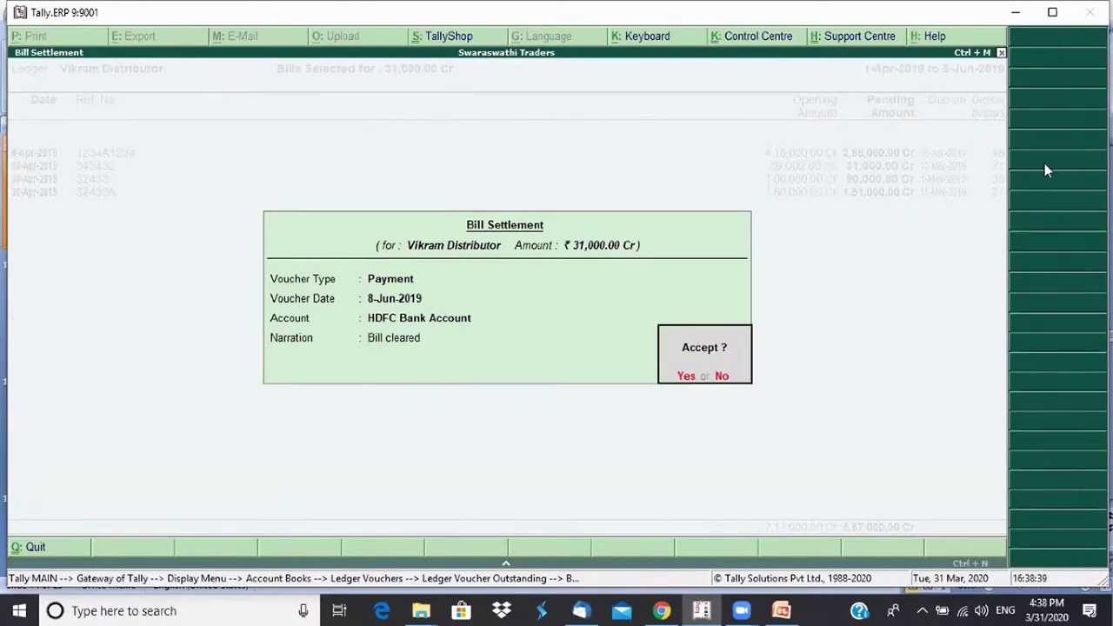
{"action": "key", "text": "y"}
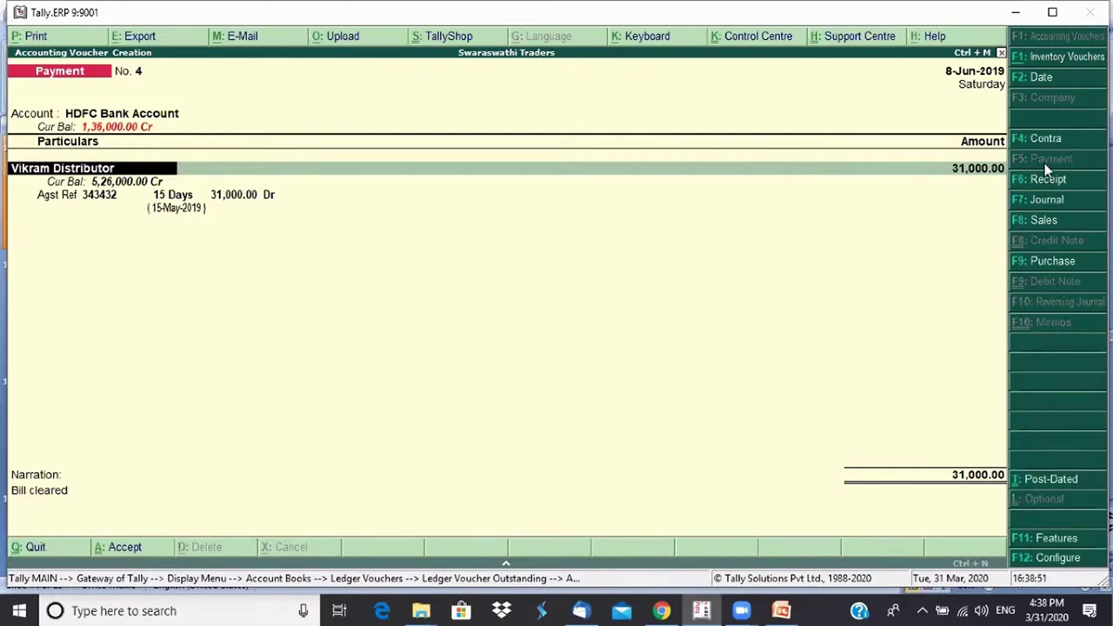
{"action": "key", "text": "ctrl+a"}
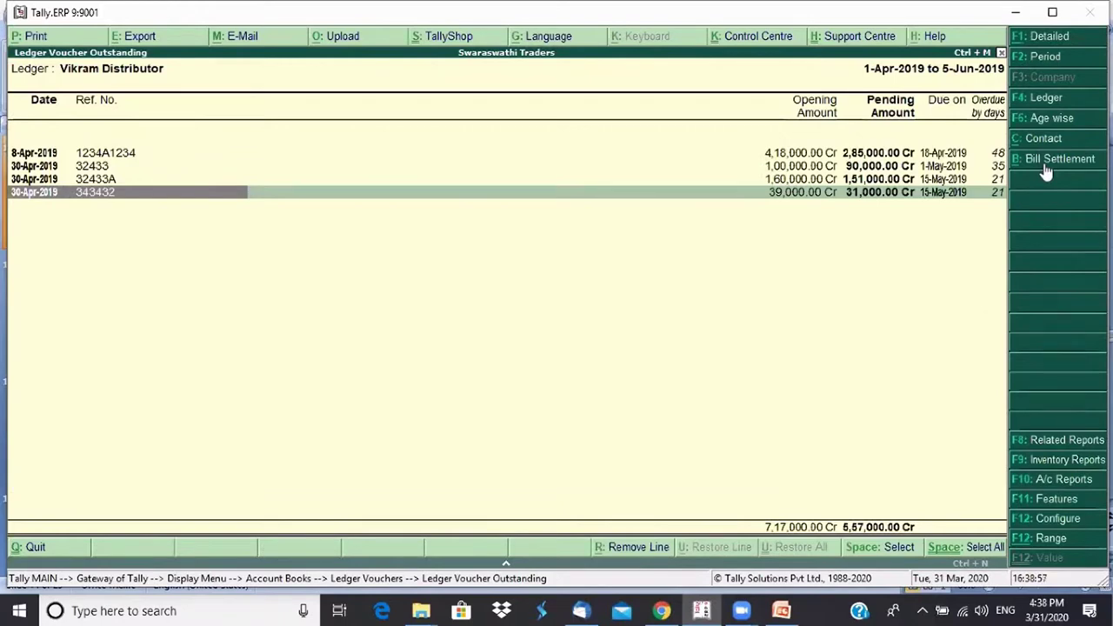
Extend the end date of the outstandings report period to 8-6-2019
{"action": "key", "text": "F2"}
{"action": "key", "text": "Return"}
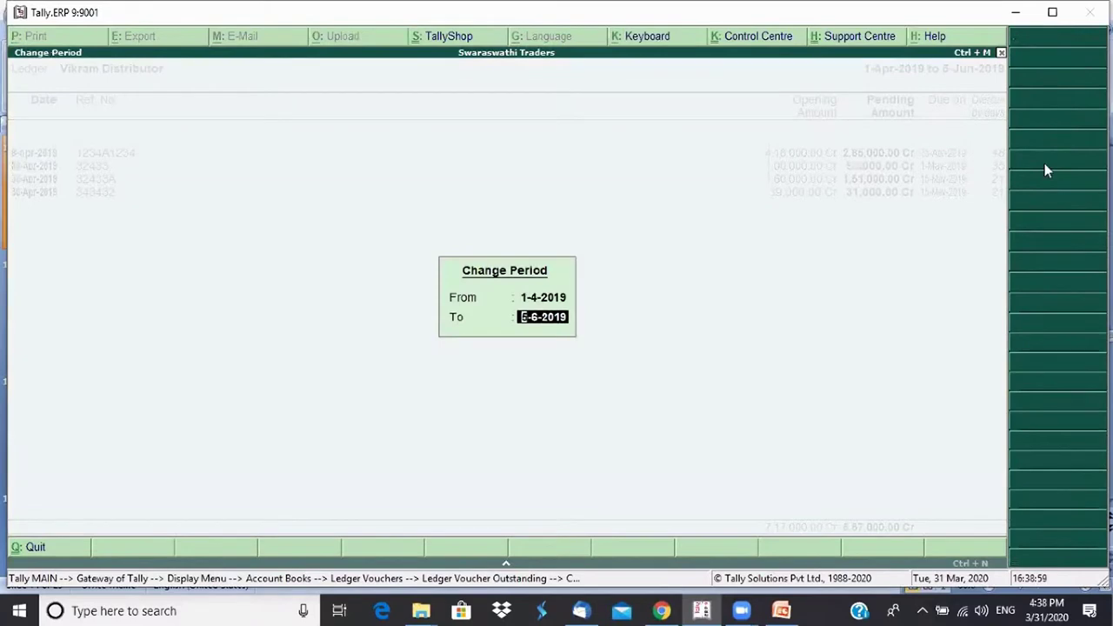
{"action": "type", "text": "8-6"}
{"action": "key", "text": "Return"}
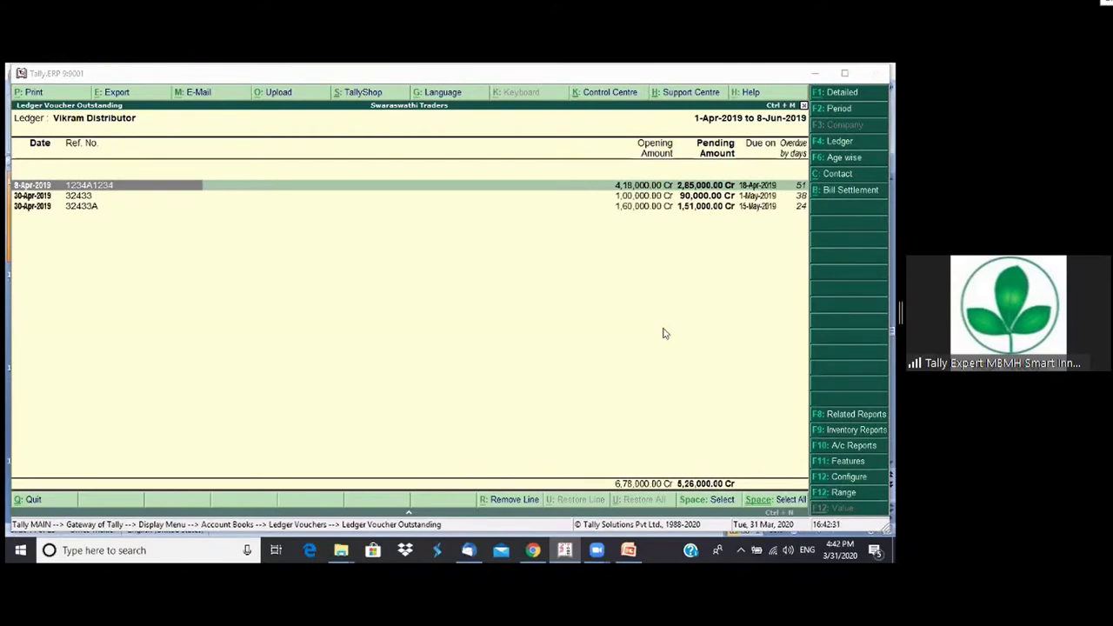
{"action": "key", "text": "alt+f"}
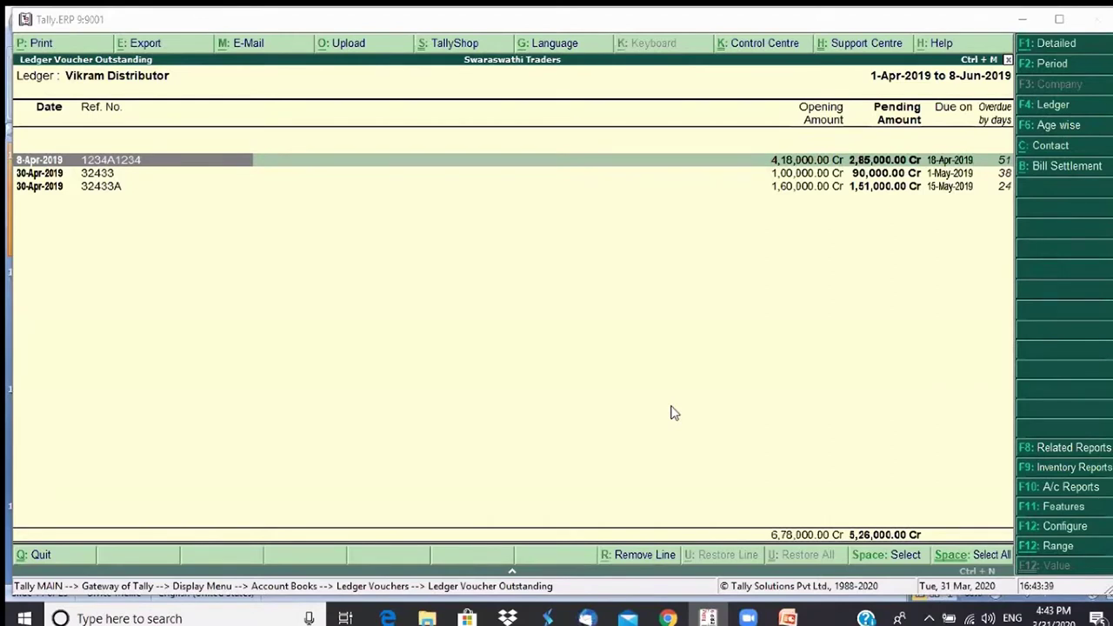
Start an age-wise analysis of the outstanding bills using Ageing by Due Date
{"action": "left_click", "coordinate": [1058, 127]}
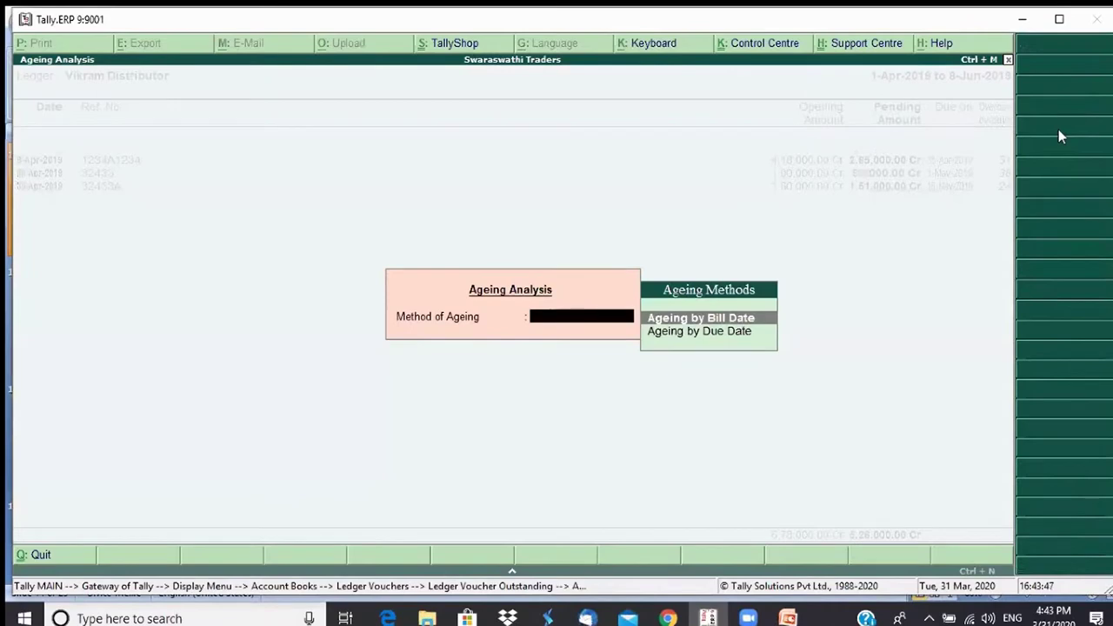
{"action": "key", "text": "Down"}
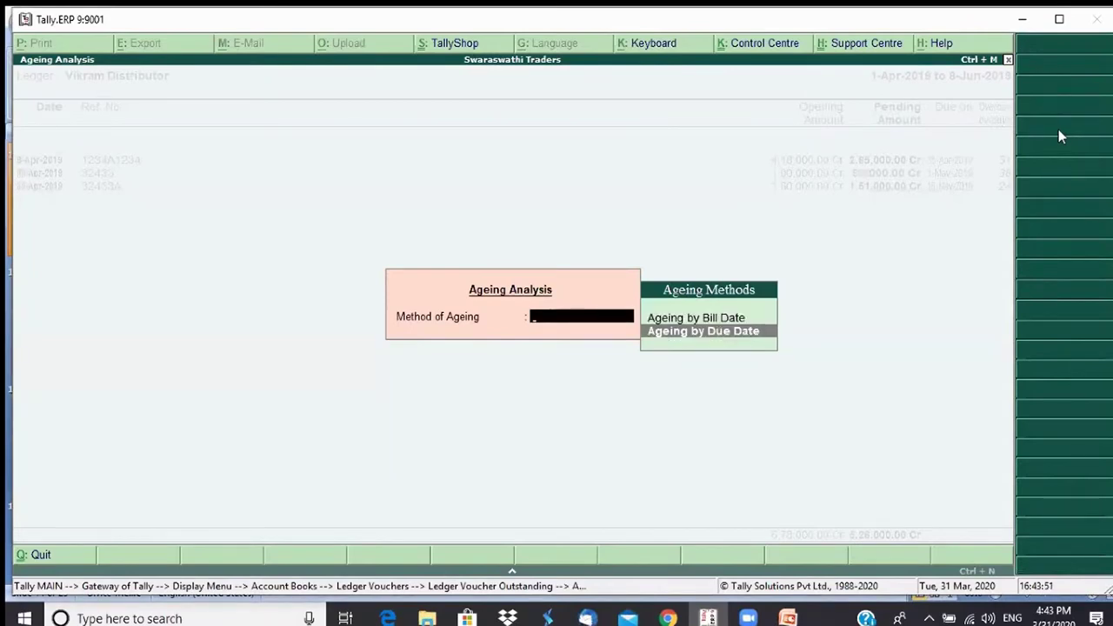
{"action": "key", "text": "Return"}
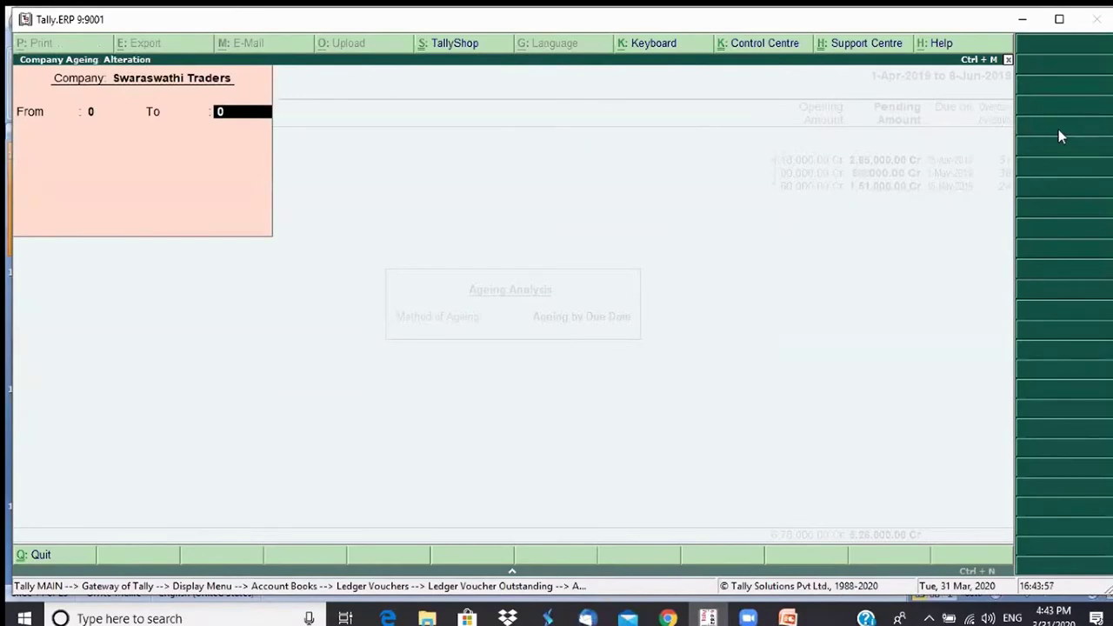
Define the ageing brackets as 0 to 15, 15 to 30, 30 to 45 and over 45 days, and apply them
{"action": "type", "text": "15"}
{"action": "key", "text": "Return"}
{"action": "type", "text": "30"}
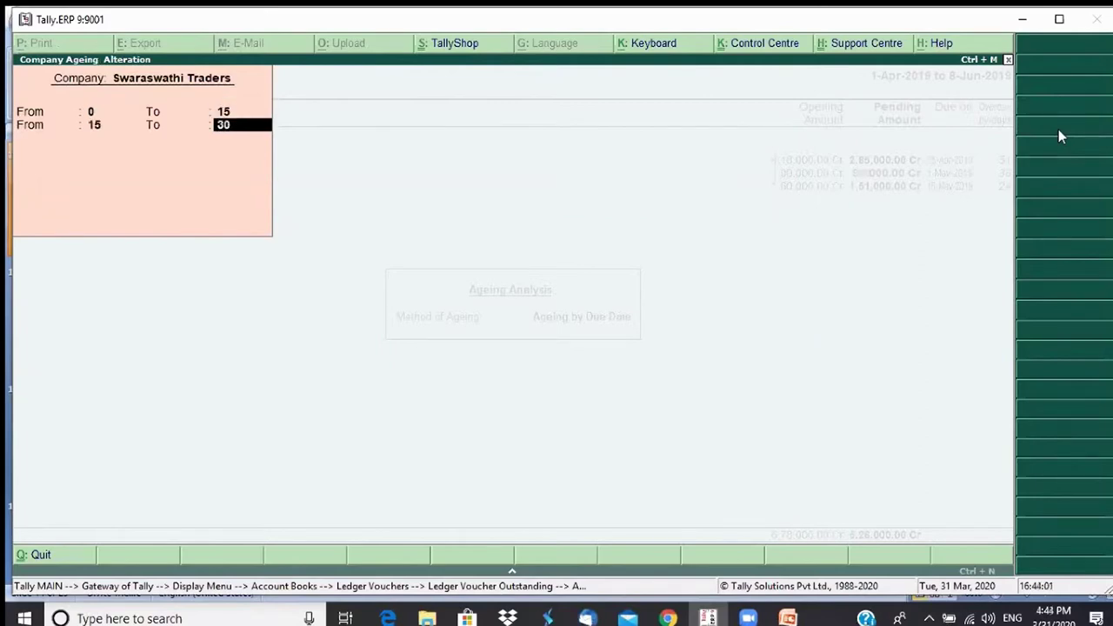
{"action": "key", "text": "Return"}
{"action": "type", "text": "45"}
{"action": "key", "text": "Return"}
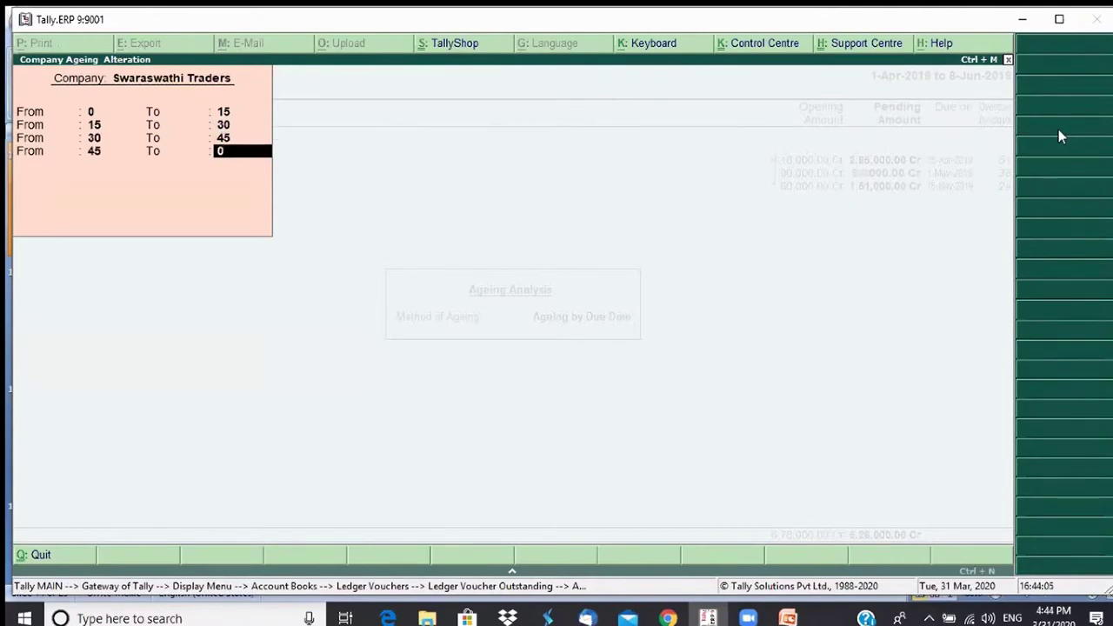
{"action": "key", "text": "Return"}
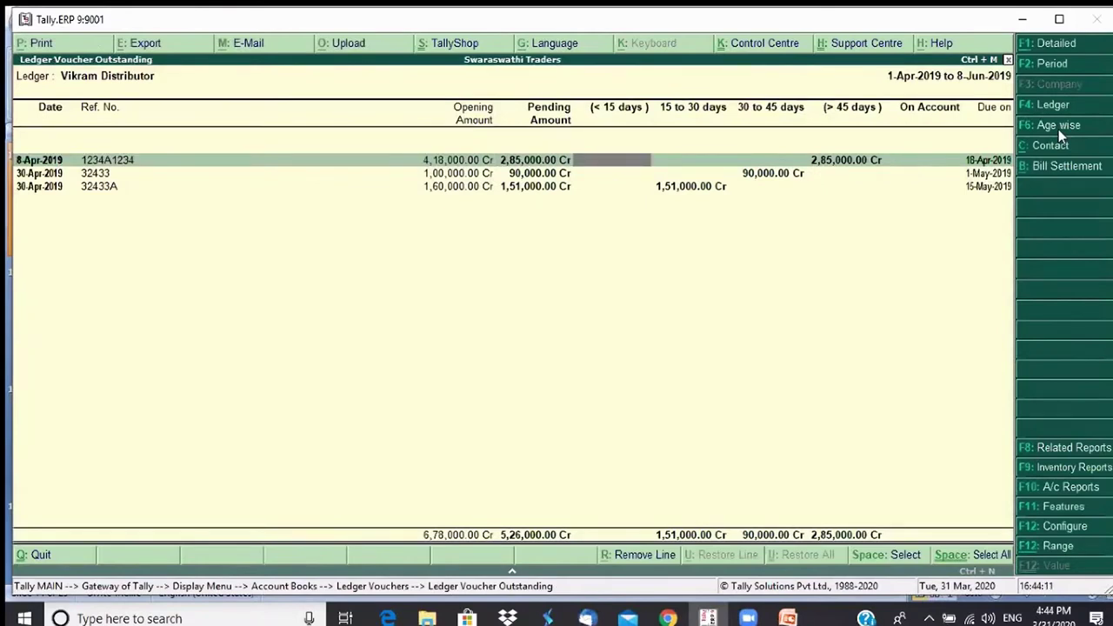
Examine in which ageing bracket each of Vikram Distributor's pending bills falls
{"action": "key", "text": "Down"}
{"action": "key", "text": "Down"}
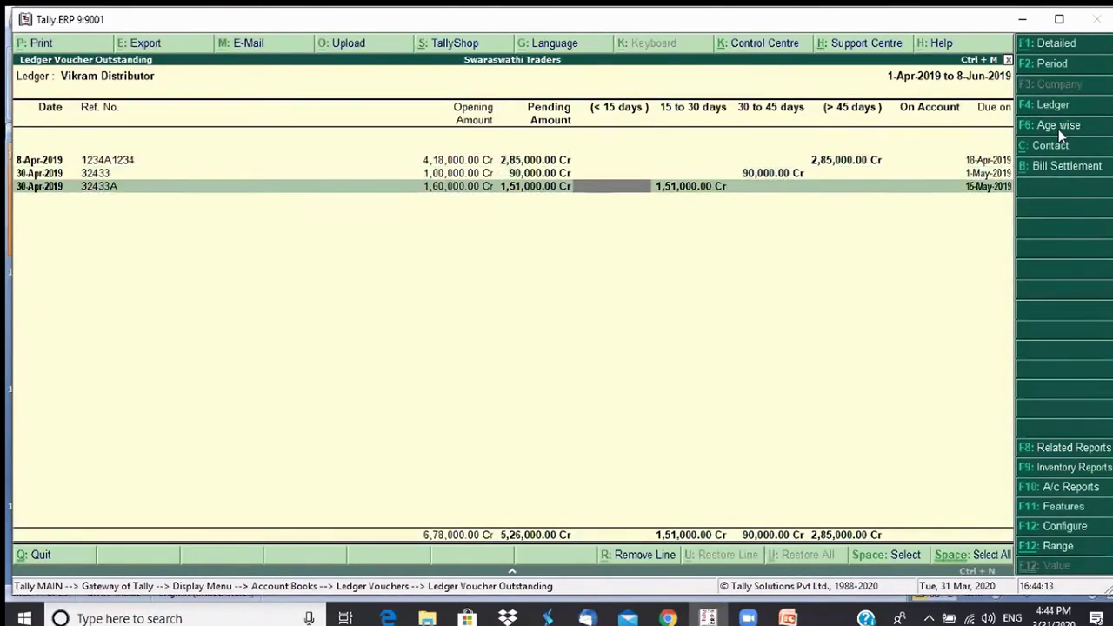
{"action": "key", "text": "Up"}
{"action": "key", "text": "Up"}
{"action": "key", "text": "Down"}
{"action": "key", "text": "Down"}
{"action": "key", "text": "Up"}
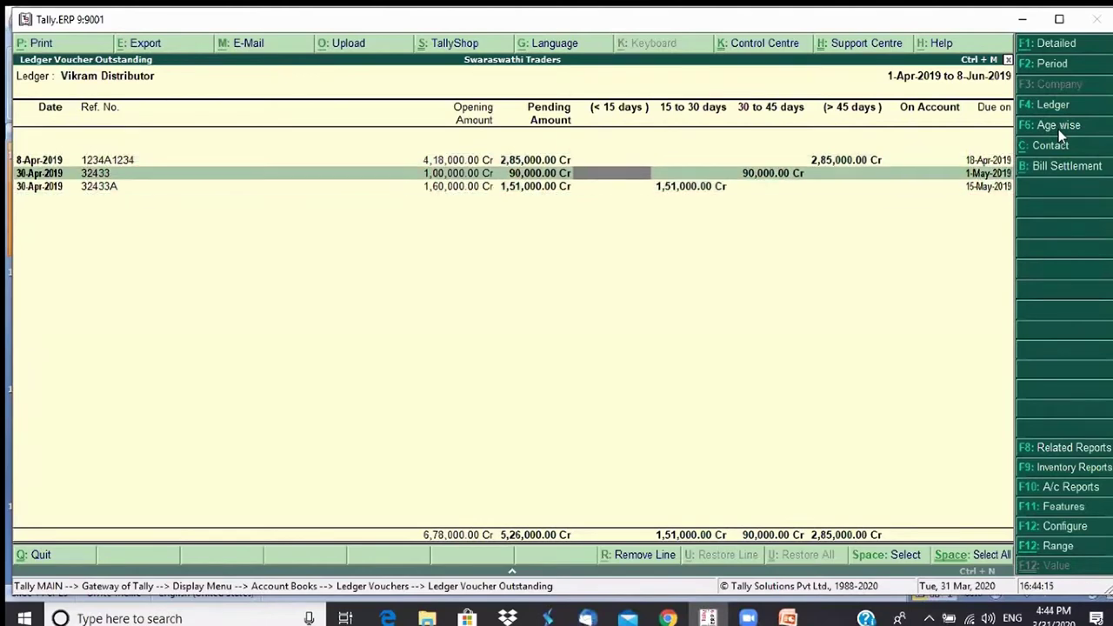
{"action": "key", "text": "Up"}
{"action": "key", "text": "Down"}
{"action": "key", "text": "Down"}
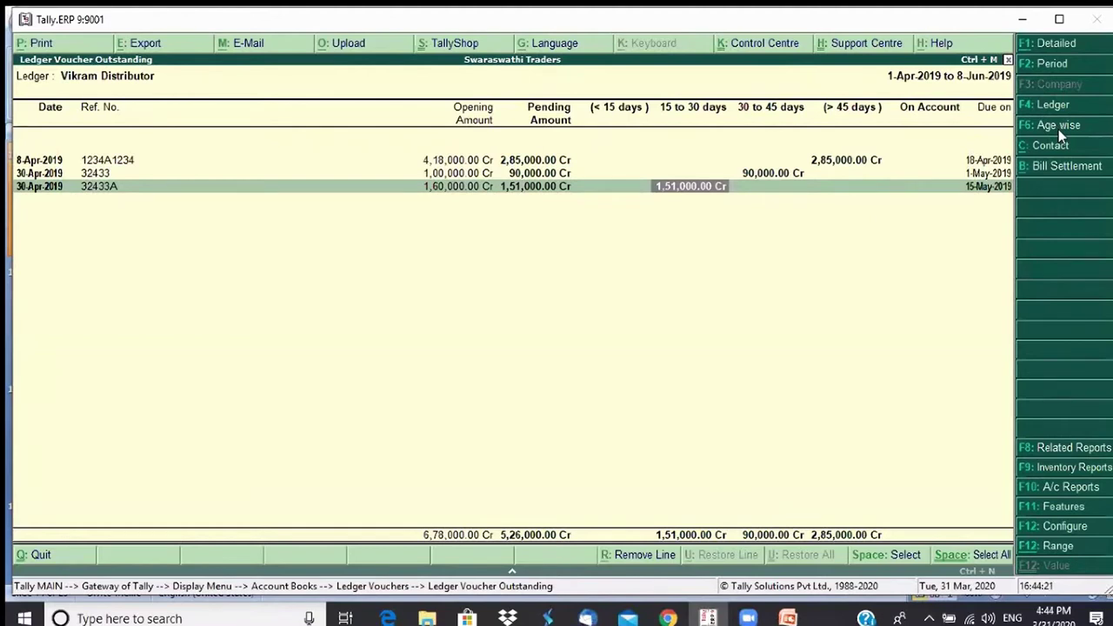
{"action": "key", "text": "Right"}
{"action": "key", "text": "Up"}
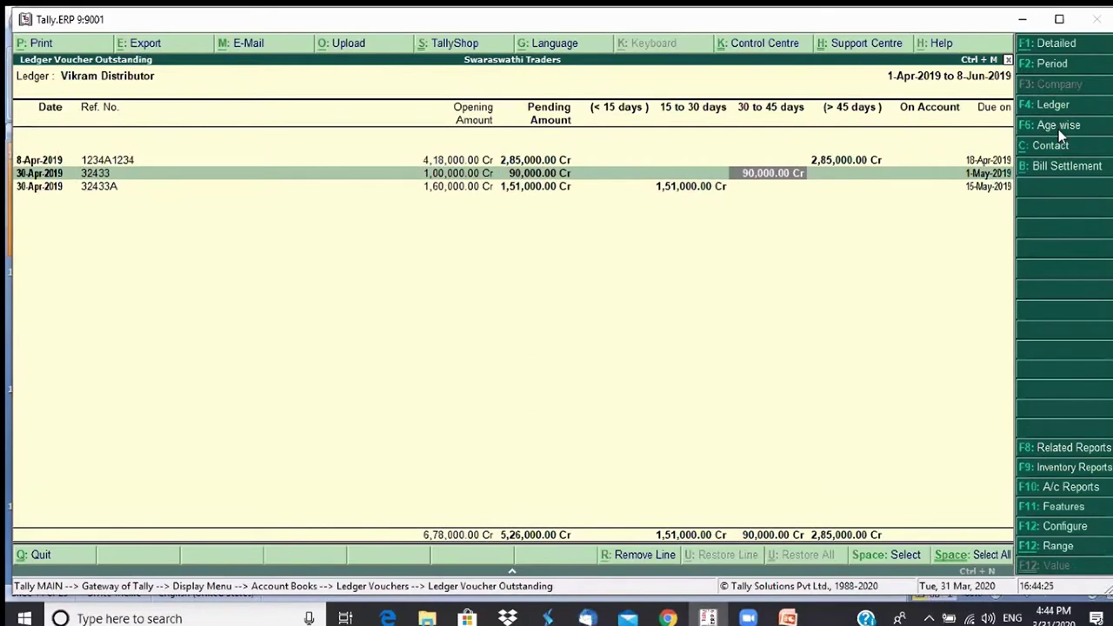
Compare Vikram Distributor's pending bills across the ageing columns, checking each bill's position from under 15 to over 45 days
{"action": "key", "text": "Right"}
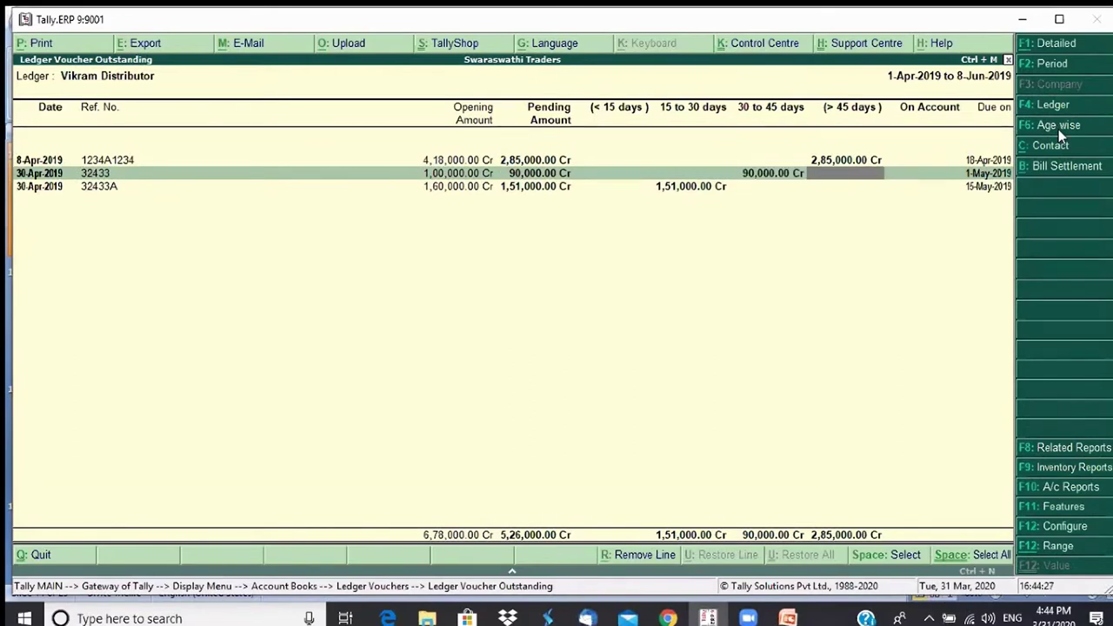
{"action": "key", "text": "Up"}
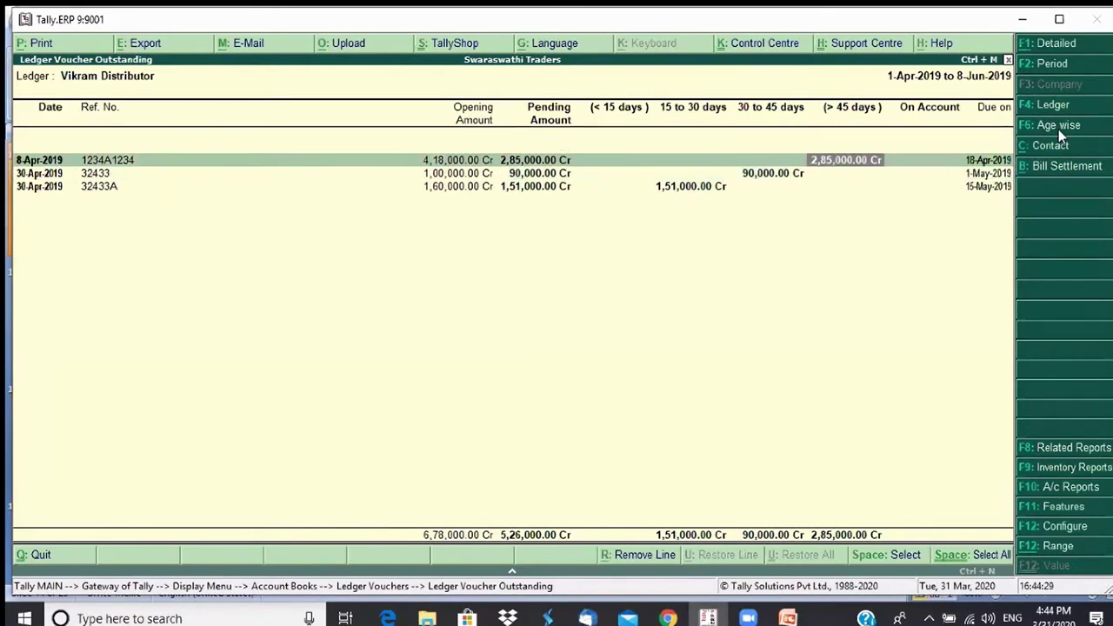
{"action": "key", "text": "Down"}
{"action": "key", "text": "Down"}
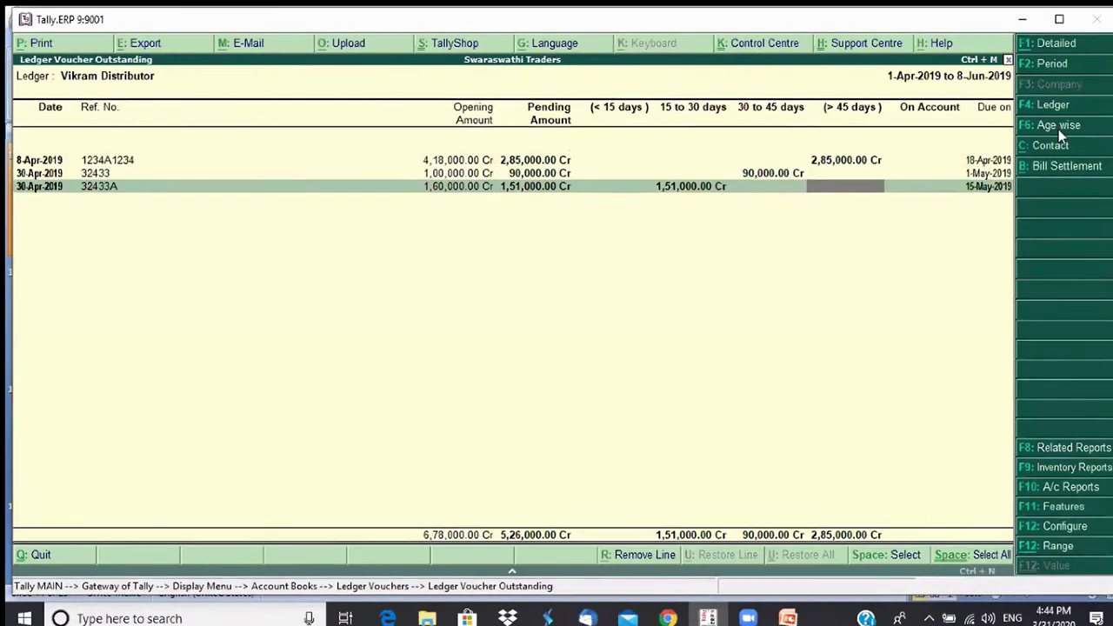
{"action": "key", "text": "Left"}
{"action": "key", "text": "Left"}
{"action": "key", "text": "Left"}
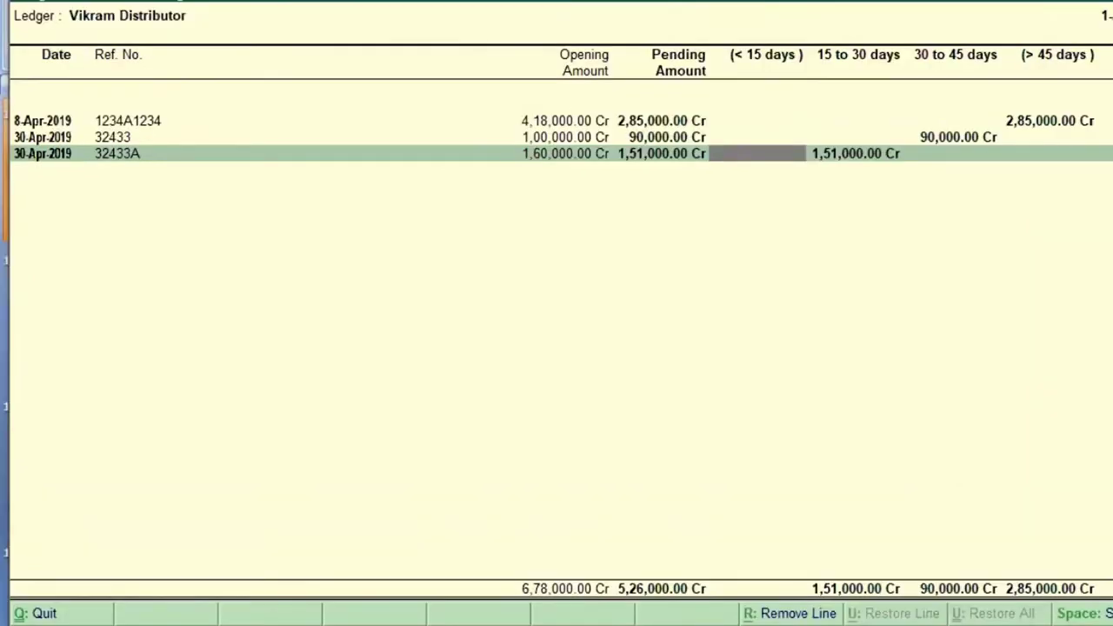
{"action": "key", "text": "Right"}
{"action": "key", "text": "Right"}
{"action": "key", "text": "Right"}
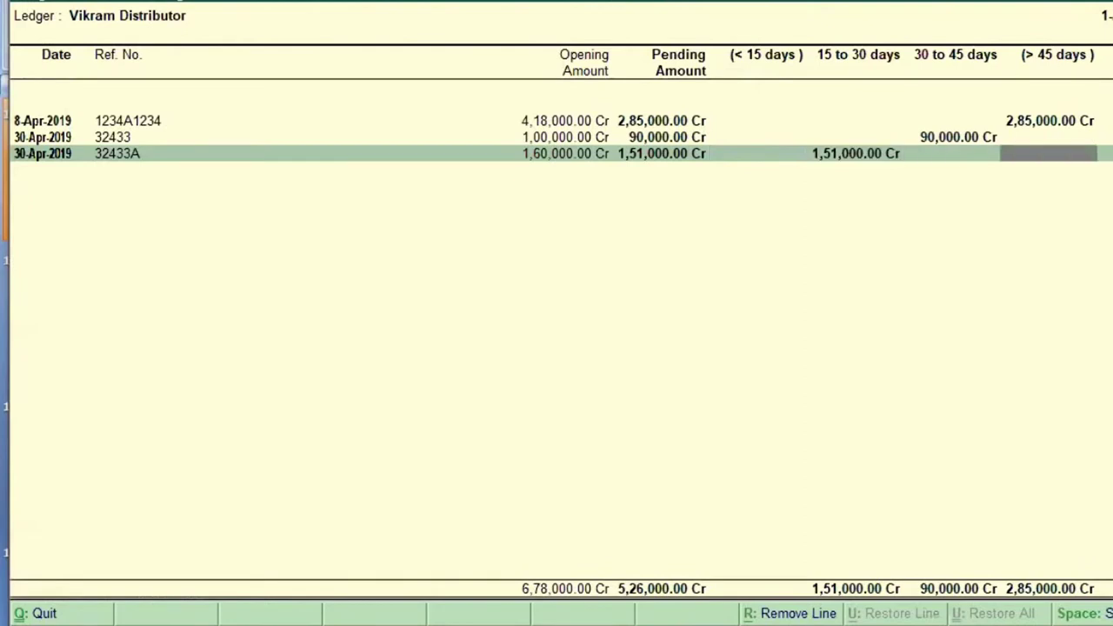
{"action": "key", "text": "Up"}
{"action": "key", "text": "Up"}
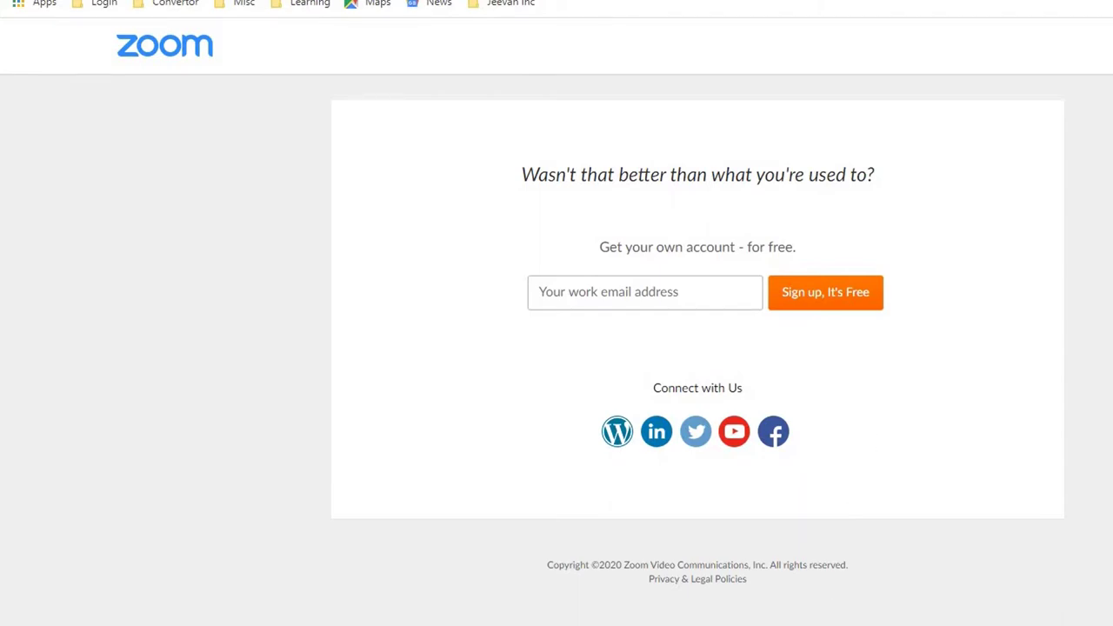
Switch back to Tally and open accounting voucher entry from the Gateway of Tally
{"action": "key", "text": "alt+Tab"}
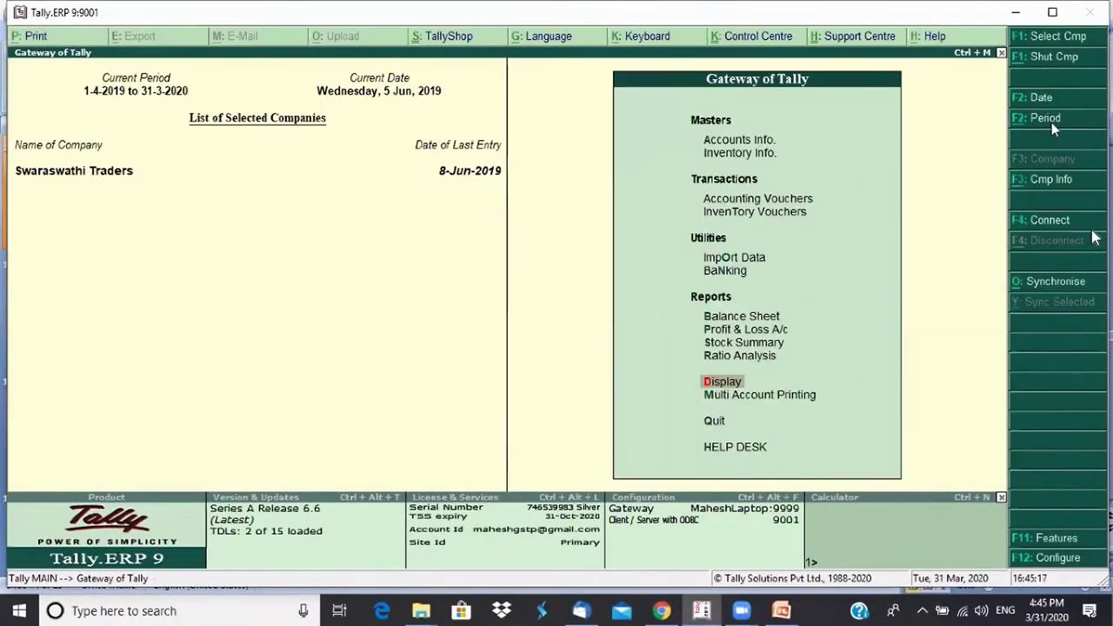
{"action": "key", "text": "Up"}
{"action": "key", "text": "Up"}
{"action": "key", "text": "Up"}
{"action": "key", "text": "Up"}
{"action": "key", "text": "Up"}
{"action": "key", "text": "Up"}
{"action": "key", "text": "Up"}
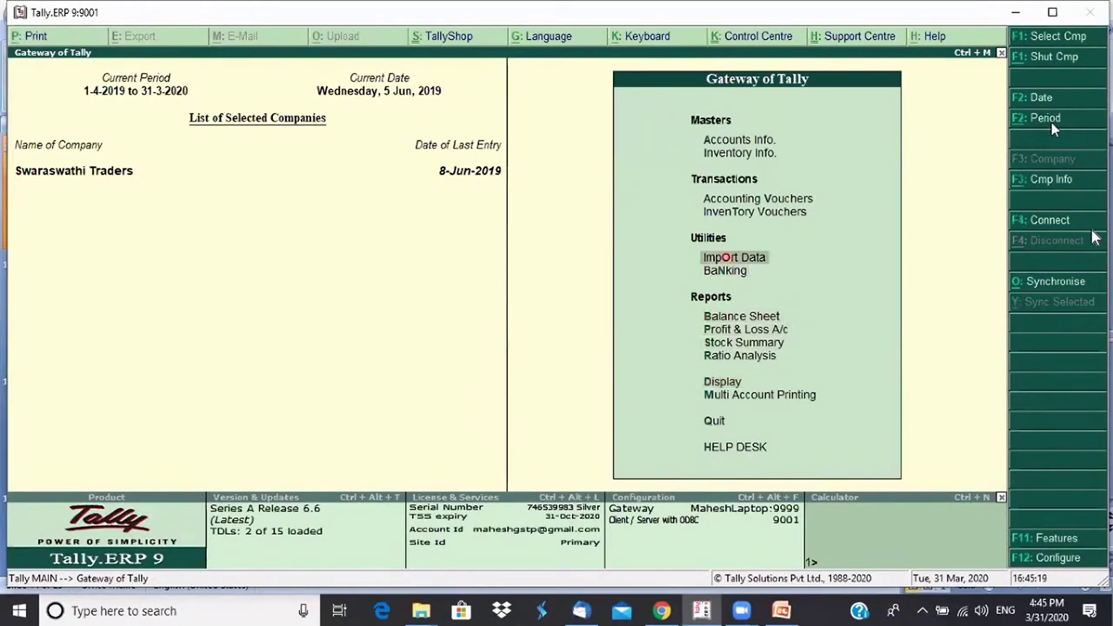
{"action": "key", "text": "Up"}
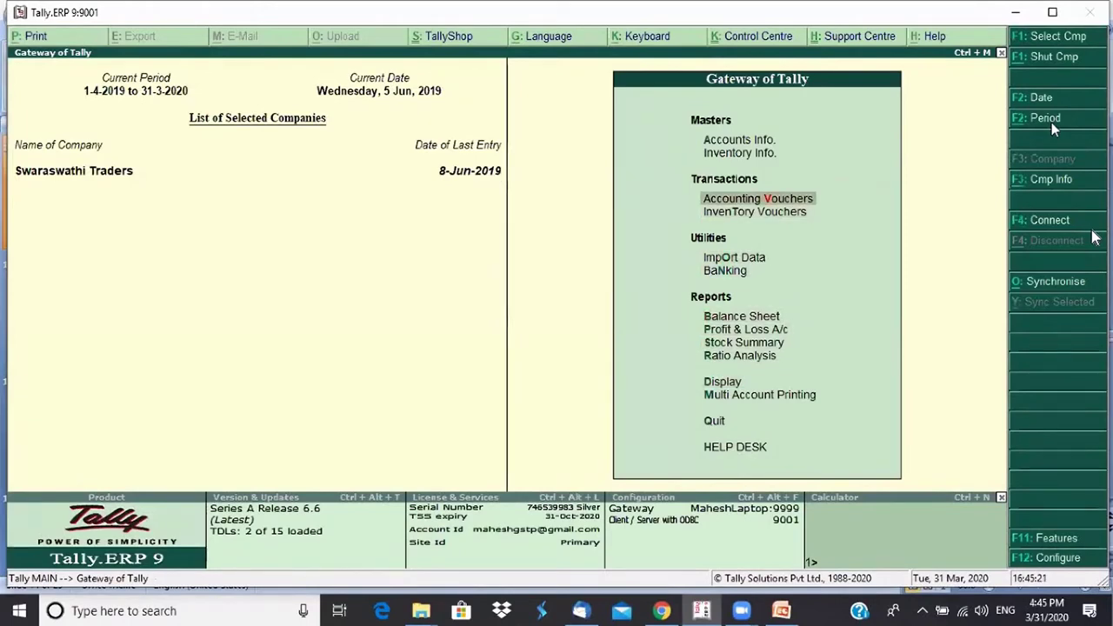
{"action": "key", "text": "Return"}
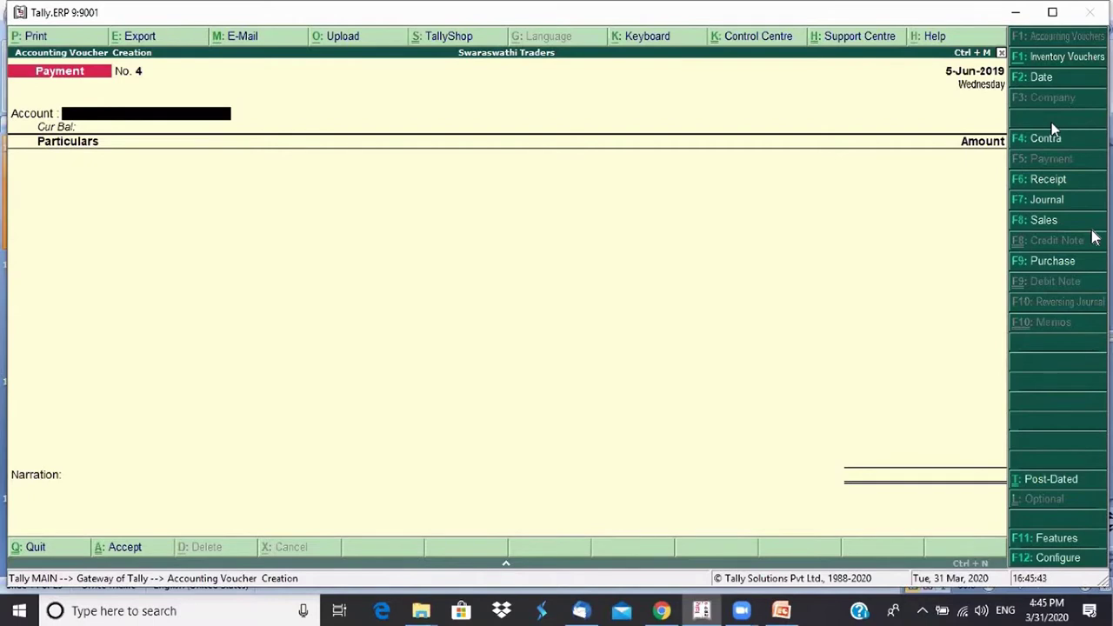
Date the payment voucher 10-6-2019 and choose HDFC Bank Account as the paying account
{"action": "key", "text": "F2"}
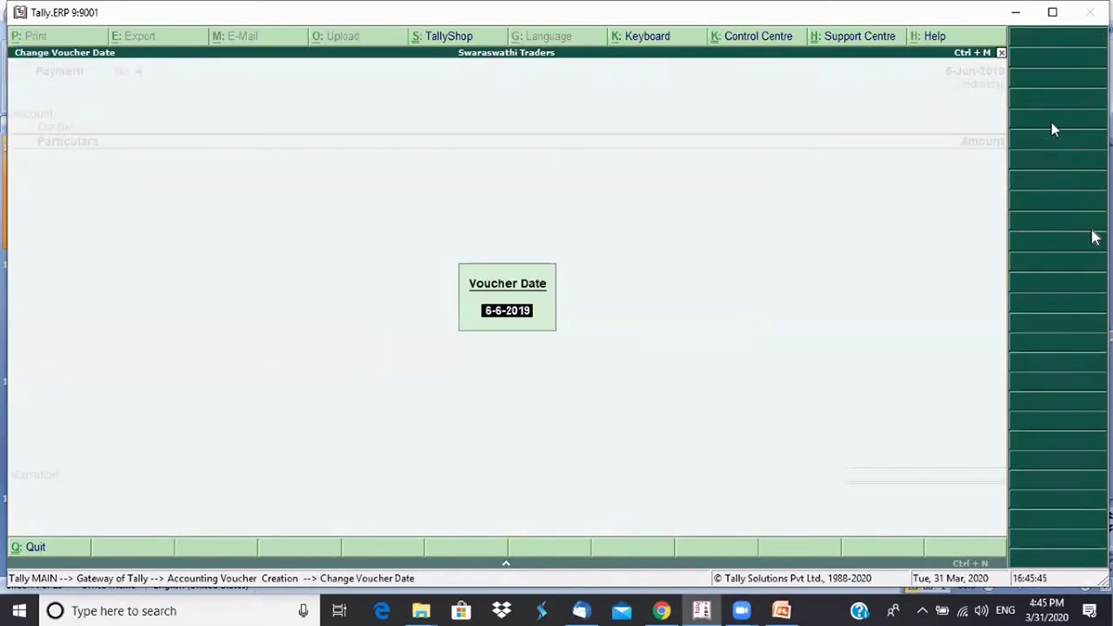
{"action": "type", "text": "10"}
{"action": "key", "text": "Return"}
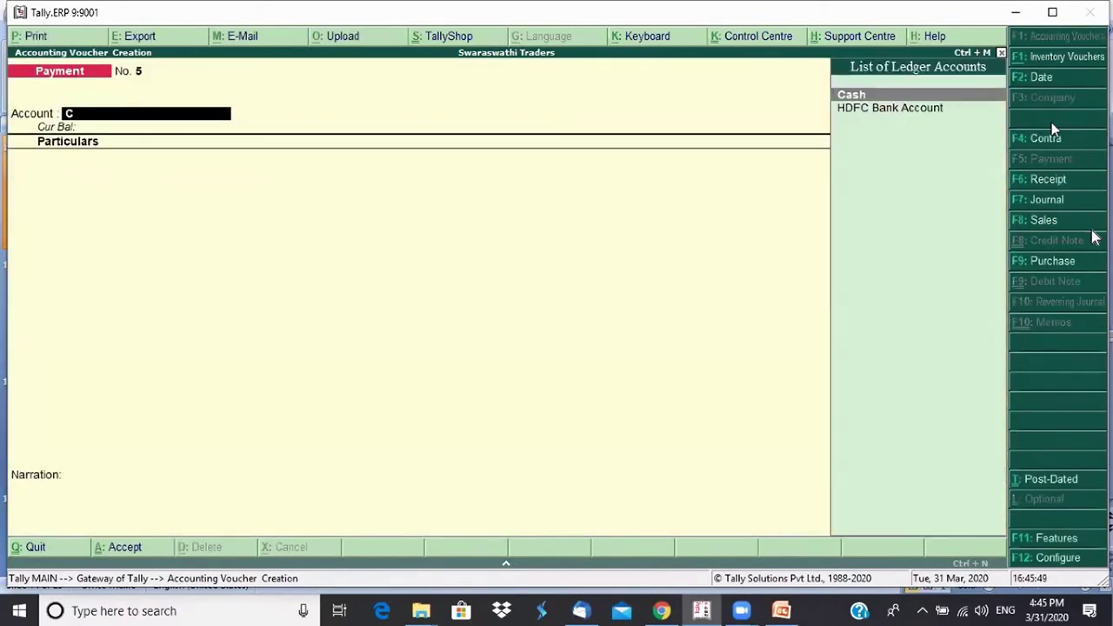
{"action": "key", "text": "Down"}
{"action": "key", "text": "Return"}
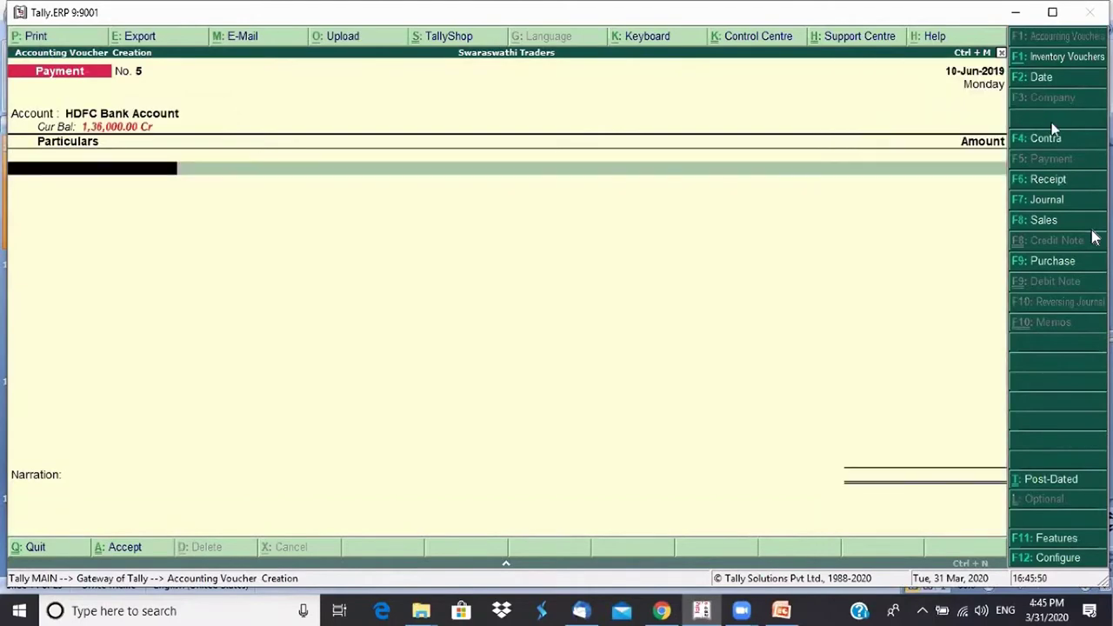
Create a ledger named Anuradha Consultancy Services under Sundry Creditors from within the payment voucher, keeping bill-by-bill balances
{"action": "key", "text": "alt+c"}
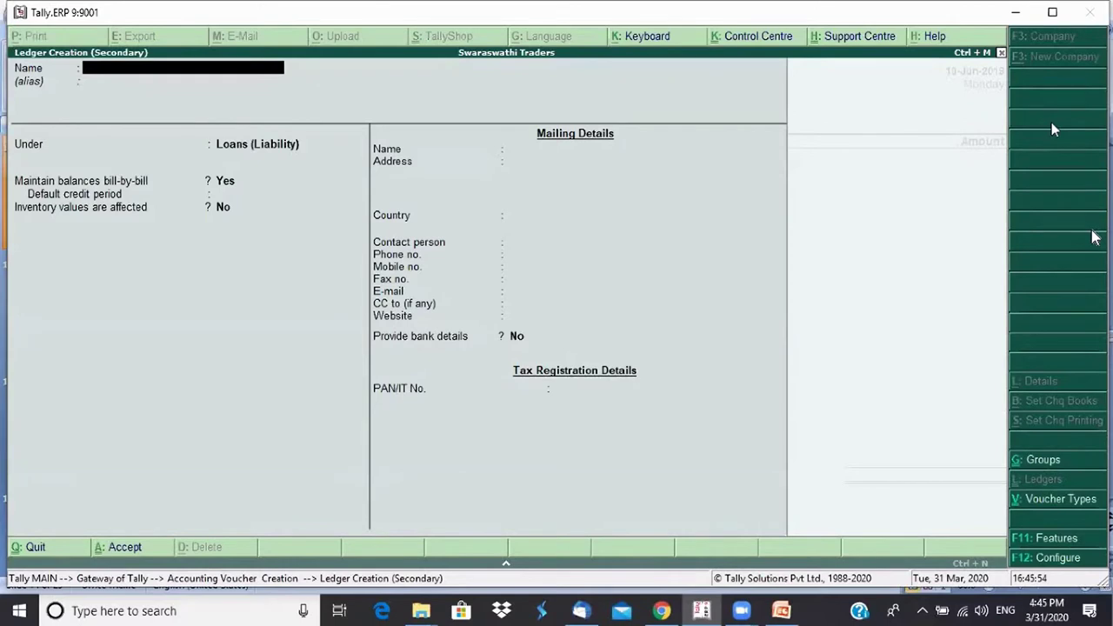
{"action": "type", "text": "Anuradha Consul"}
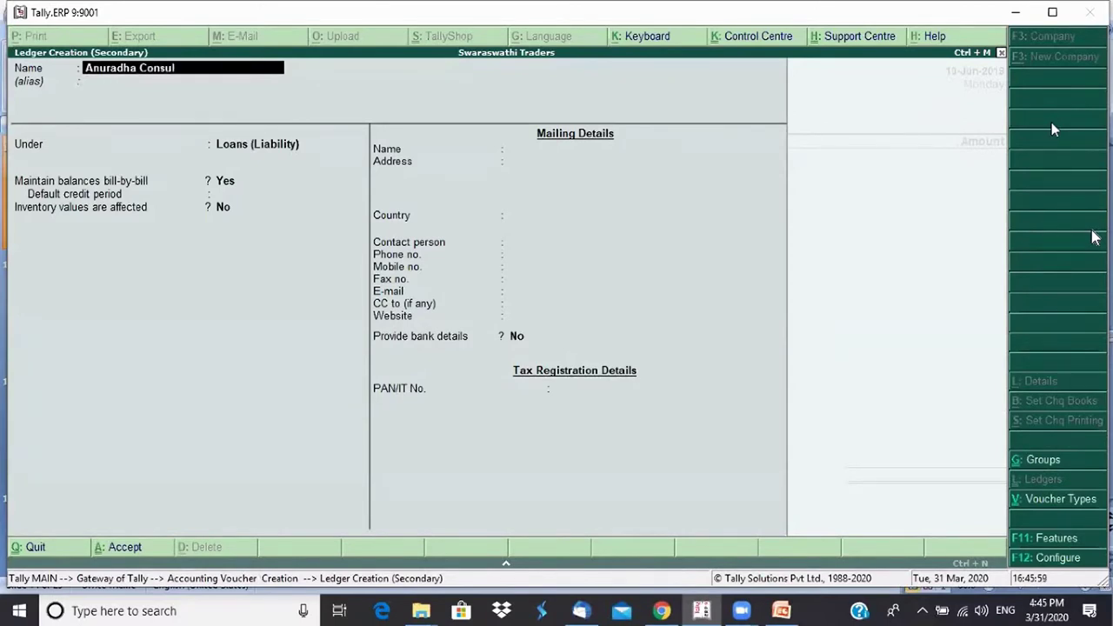
{"action": "type", "text": "tancy Services"}
{"action": "key", "text": "Return"}
{"action": "key", "text": "Return"}
{"action": "type", "text": "Sun"}
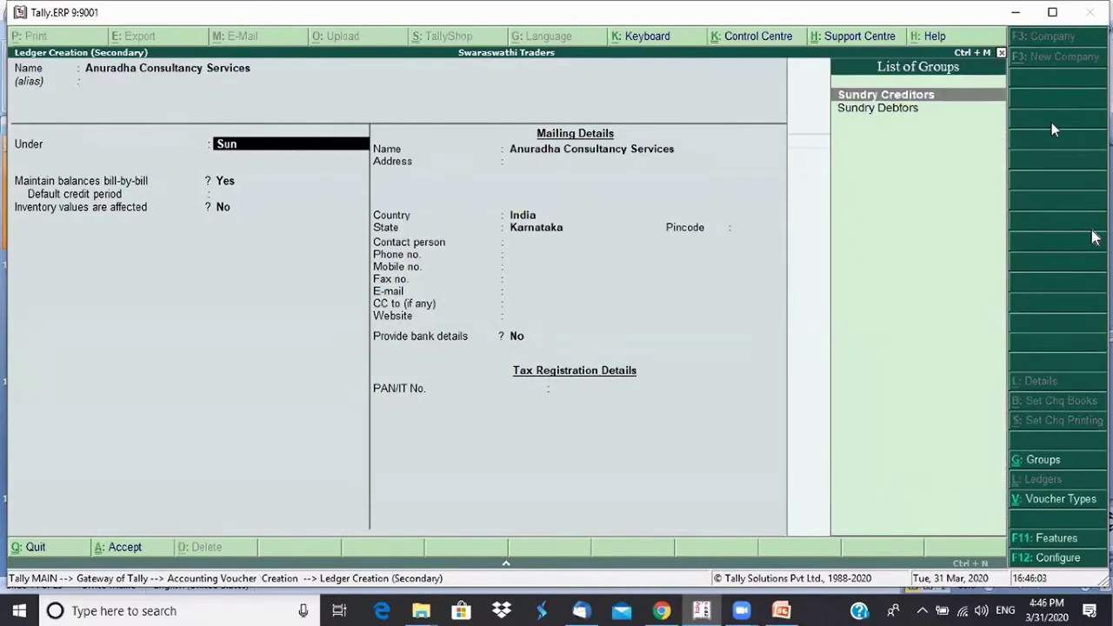
{"action": "key", "text": "Return"}
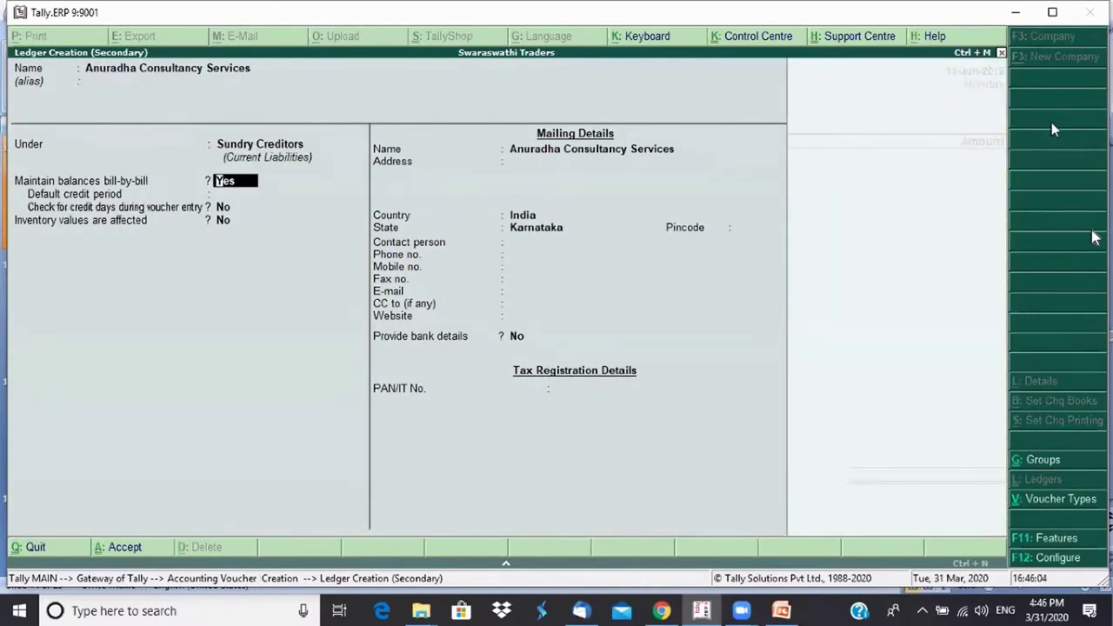
{"action": "key", "text": "ctrl+a"}
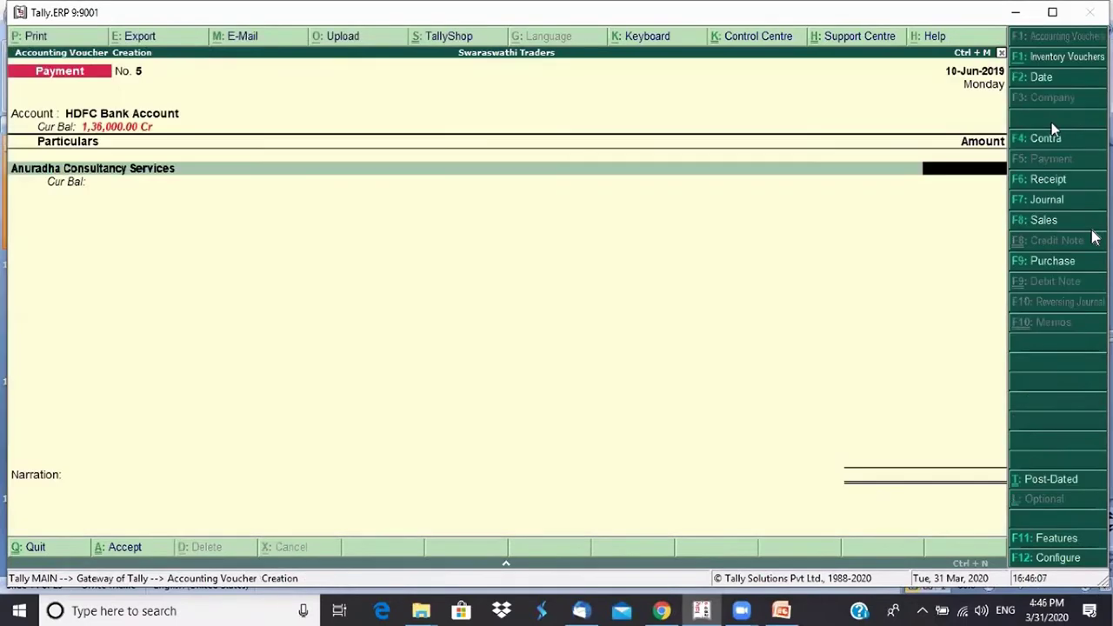
Enter a payment of 10,000 to Anuradha Consultancy Services and set its bill-wise reference type to Advance
{"action": "type", "text": "10000"}
{"action": "key", "text": "Return"}
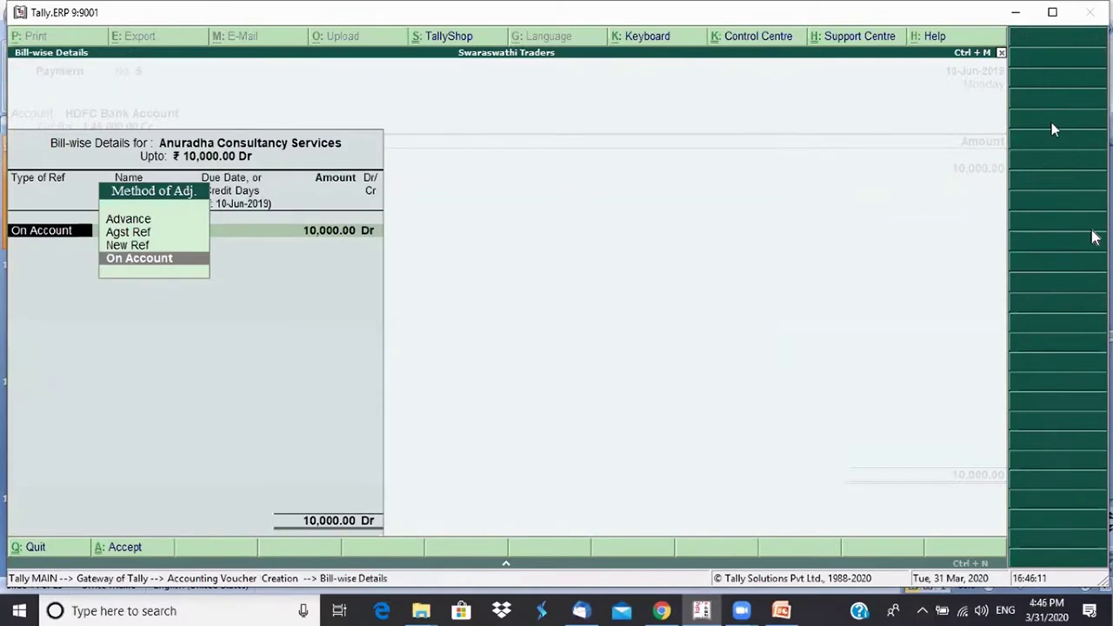
{"action": "key", "text": "Up"}
{"action": "key", "text": "Up"}
{"action": "key", "text": "Up"}
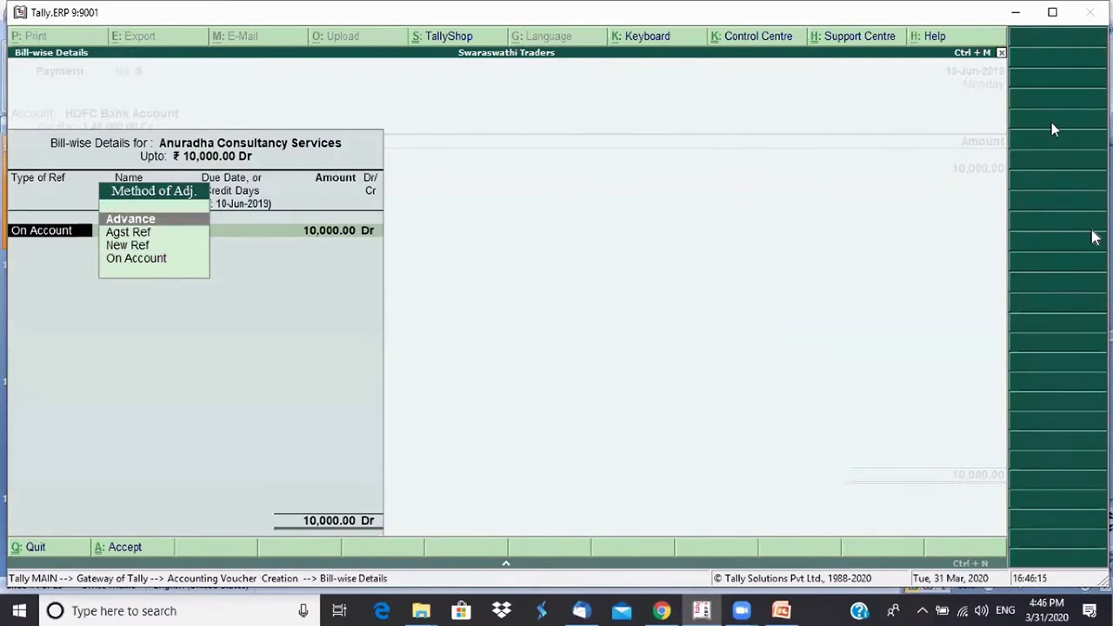
{"action": "key", "text": "Return"}
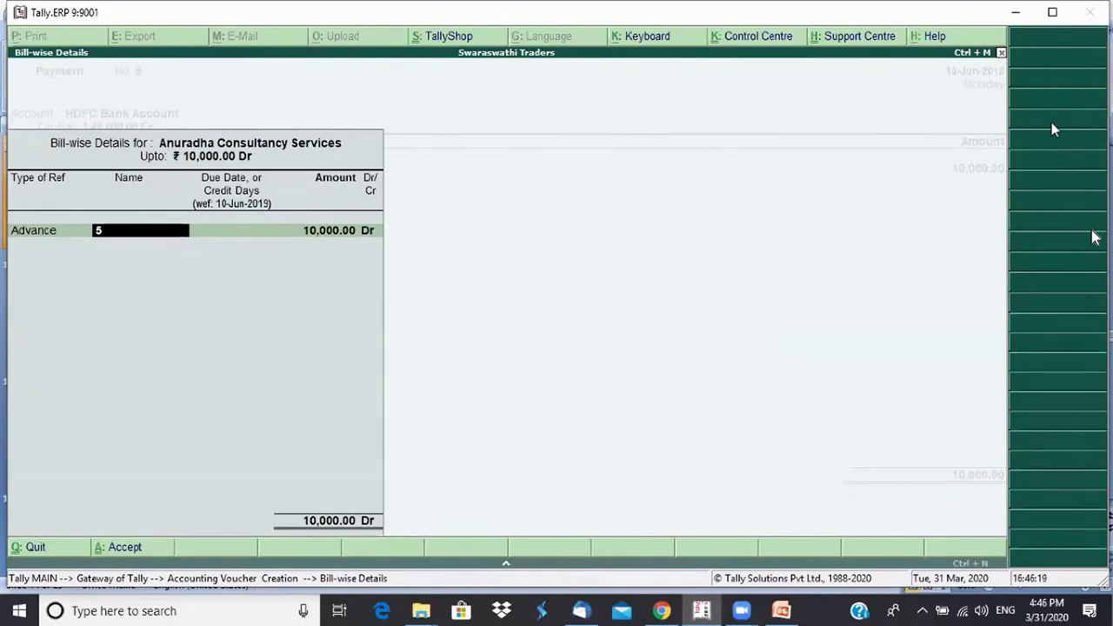
Keep 5 as the advance's reference name, set its credit period to 10 days and accept the full amount
{"action": "key", "text": "Return"}
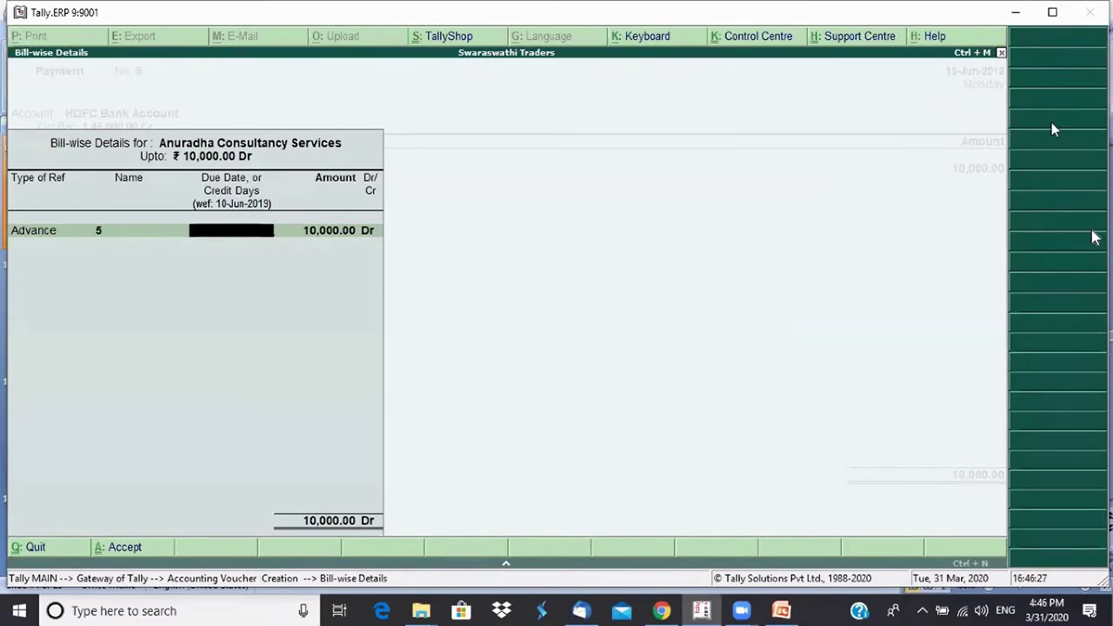
{"action": "type", "text": "5"}
{"action": "key", "text": "BackSpace"}
{"action": "type", "text": "10"}
{"action": "key", "text": "Return"}
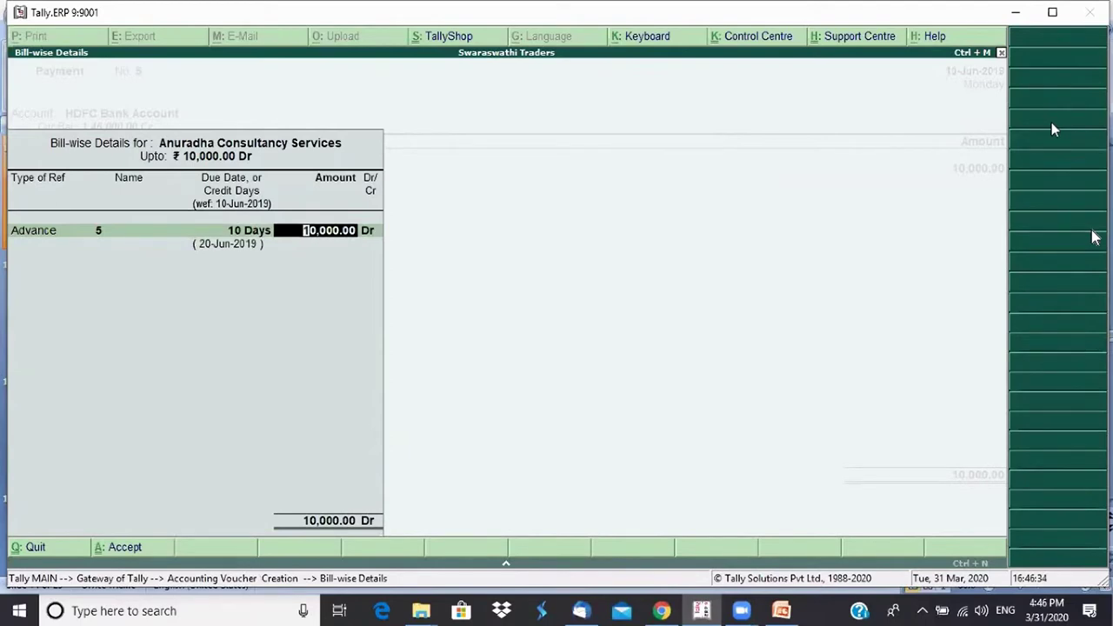
{"action": "key", "text": "Return"}
{"action": "key", "text": "Return"}
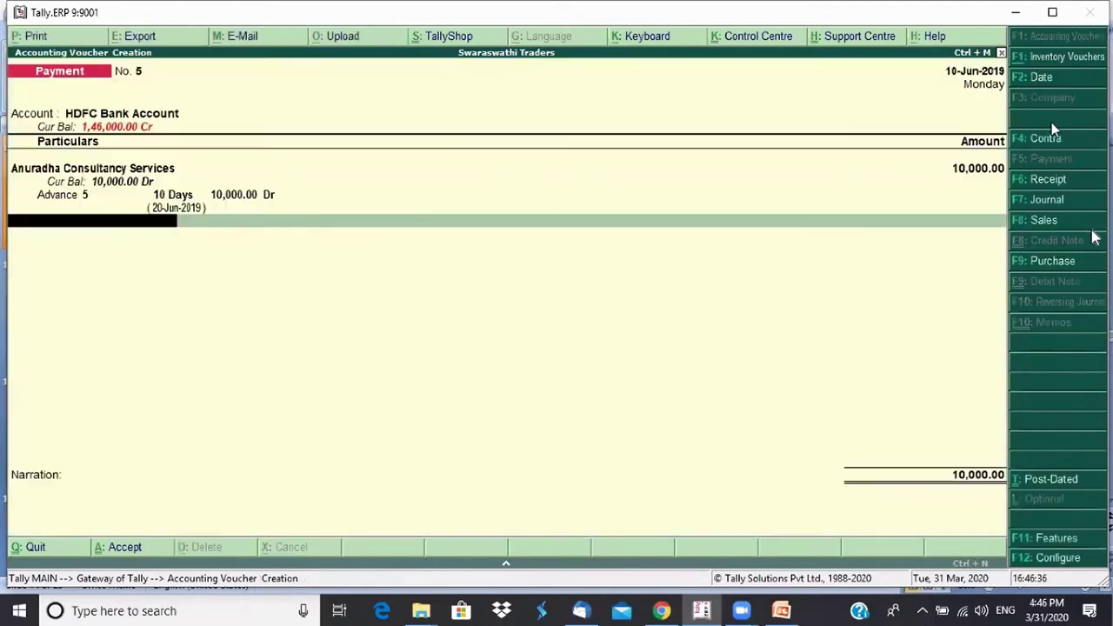
Accept the cheque allocation for HDFC Bank Account, add the narration "Being advance paid" and save the payment voucher
{"action": "key", "text": "Return"}
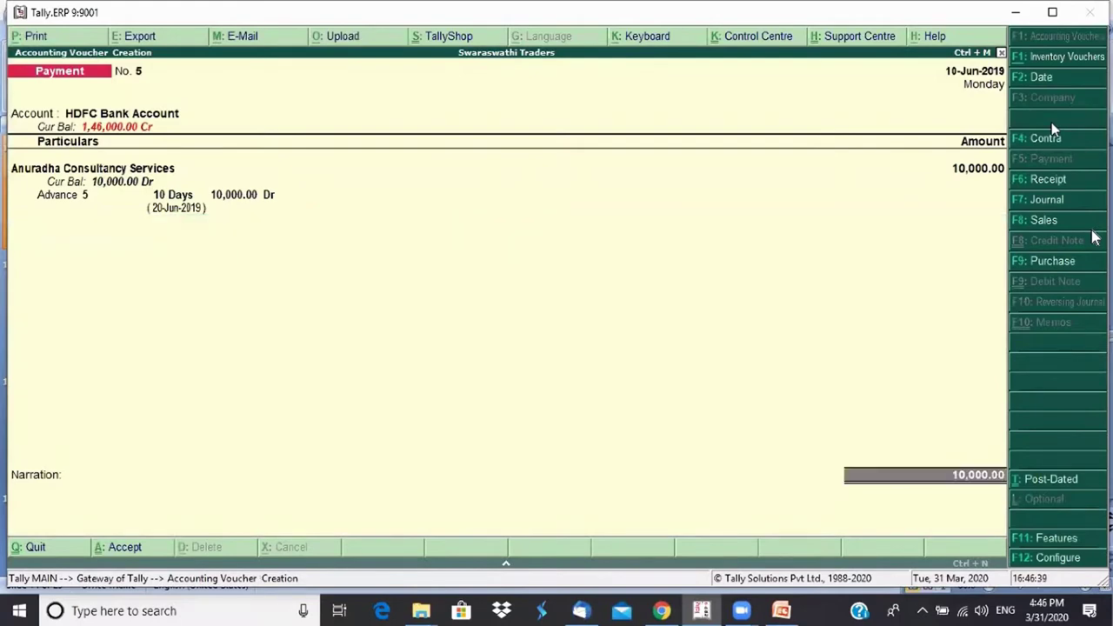
{"action": "key", "text": "Return"}
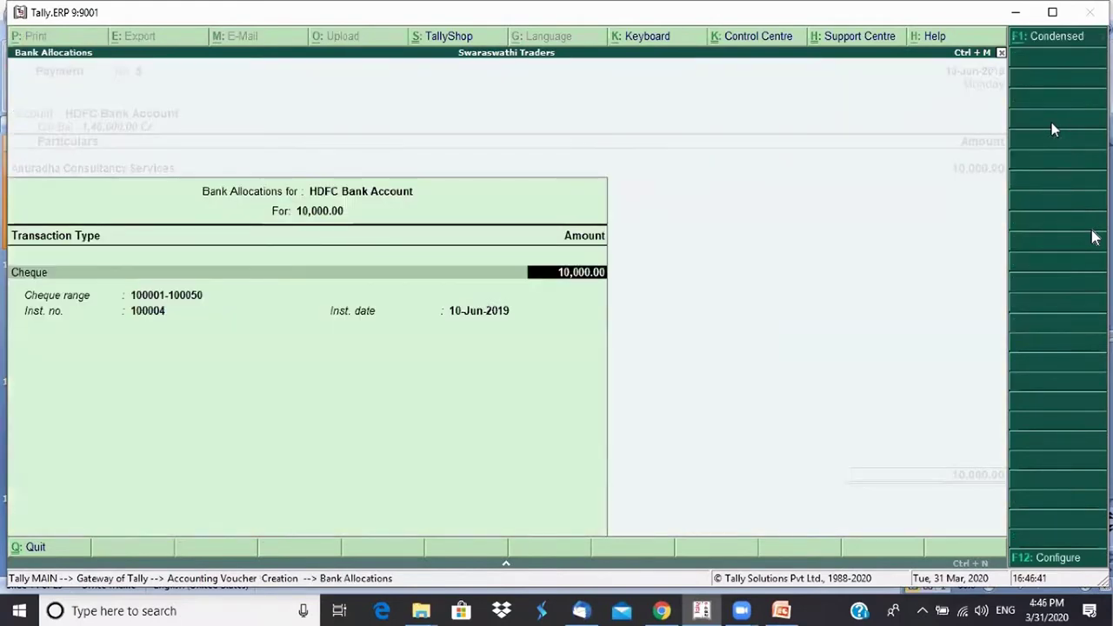
{"action": "key", "text": "Return"}
{"action": "key", "text": "Return"}
{"action": "key", "text": "Return"}
{"action": "type", "text": "Being adv"}
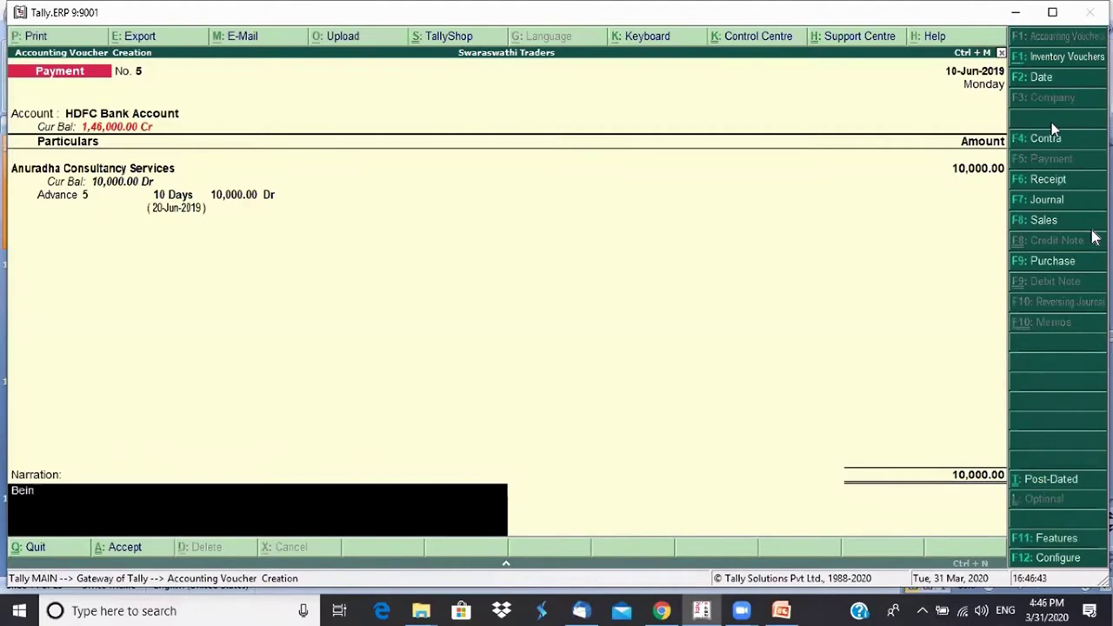
{"action": "key", "text": "BackSpace"}
{"action": "type", "text": "vance paid"}
{"action": "key", "text": "Return"}
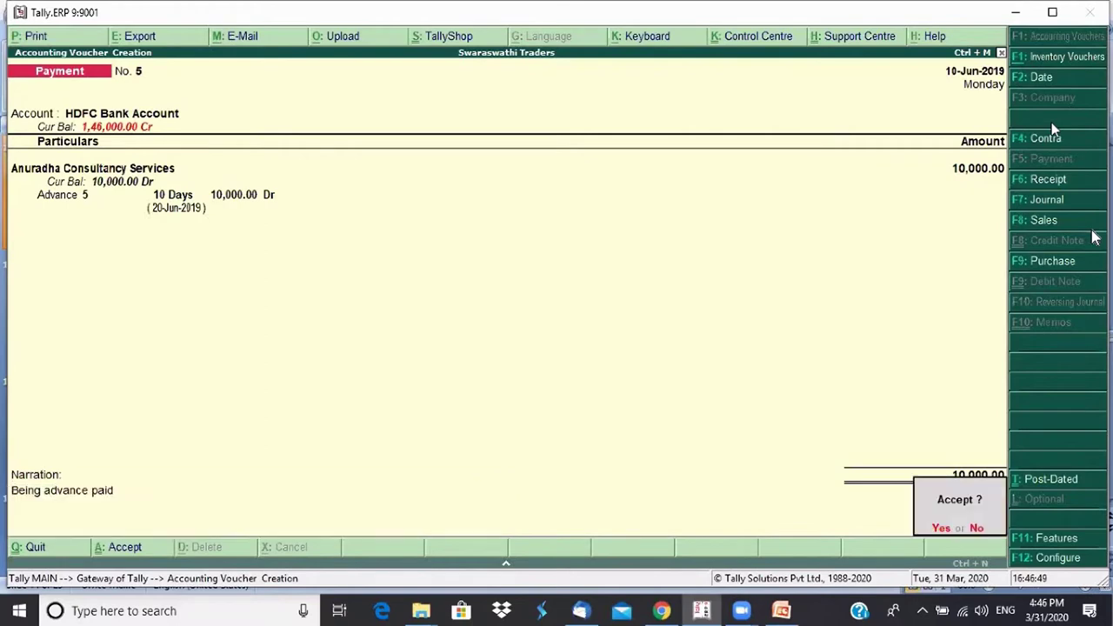
{"action": "key", "text": "Return"}
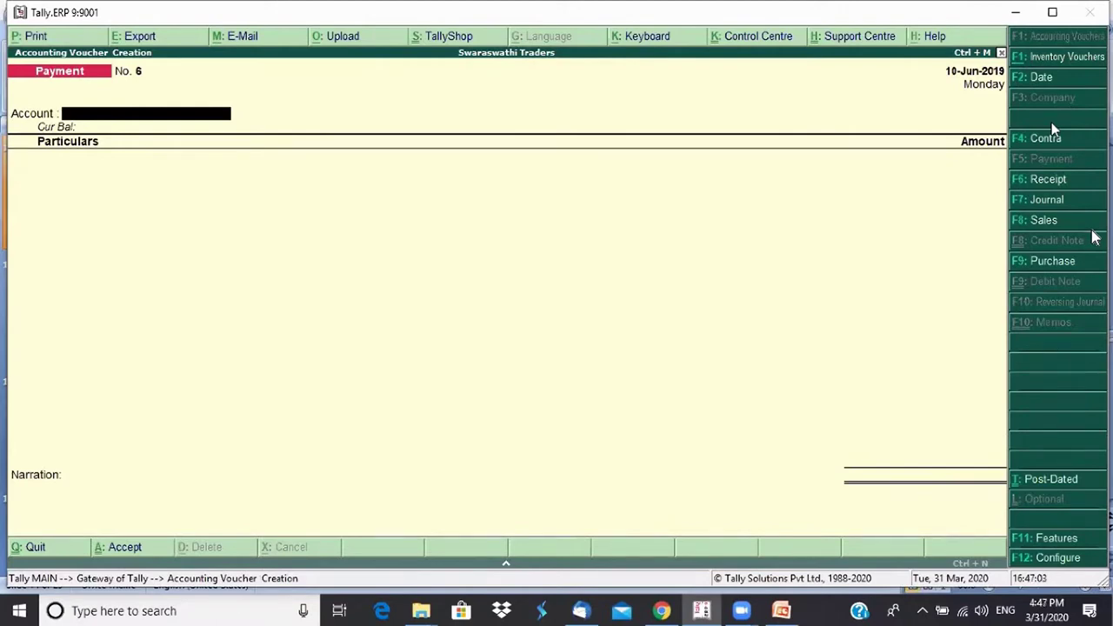
Start a purchase voucher and set its date to 20-6-2019
{"action": "key", "text": "F9"}
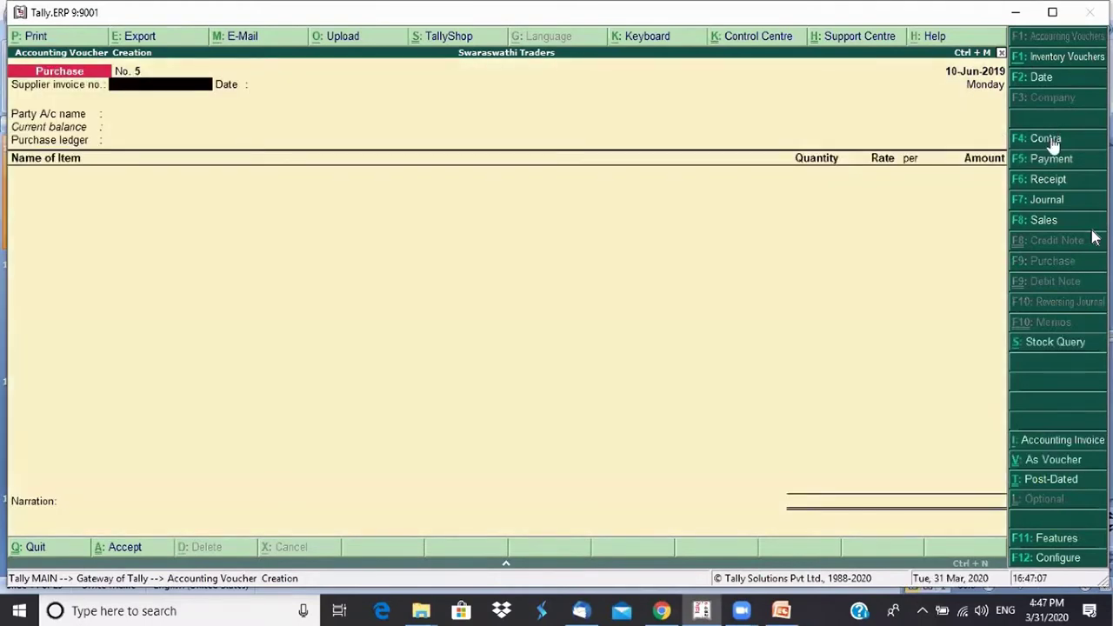
{"action": "left_click", "coordinate": [1058, 77]}
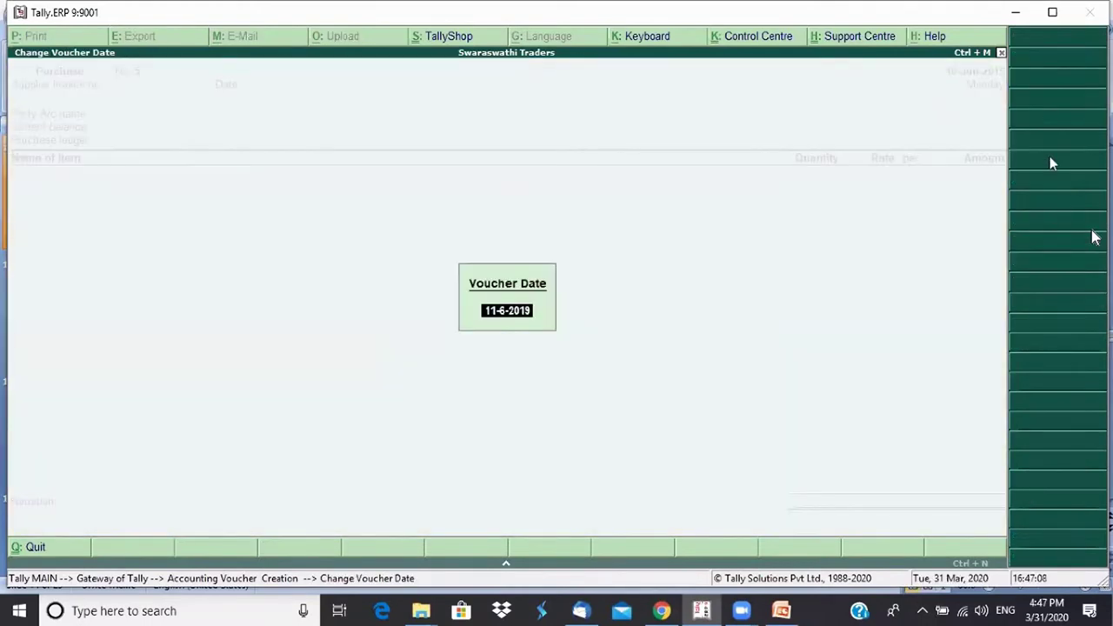
{"action": "type", "text": "20"}
{"action": "key", "text": "Return"}
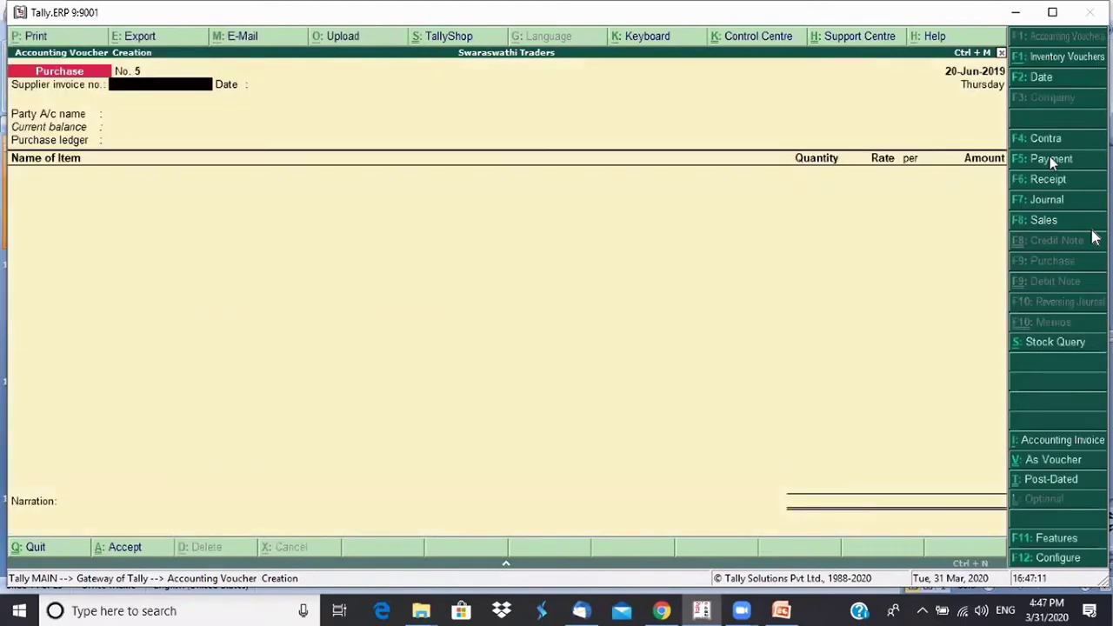
Enter supplier invoice number 3434324 dated 20-Jun-2019 and choose Anuradha Consultancy Services as the party account
{"action": "type", "text": "3434324"}
{"action": "key", "text": "Return"}
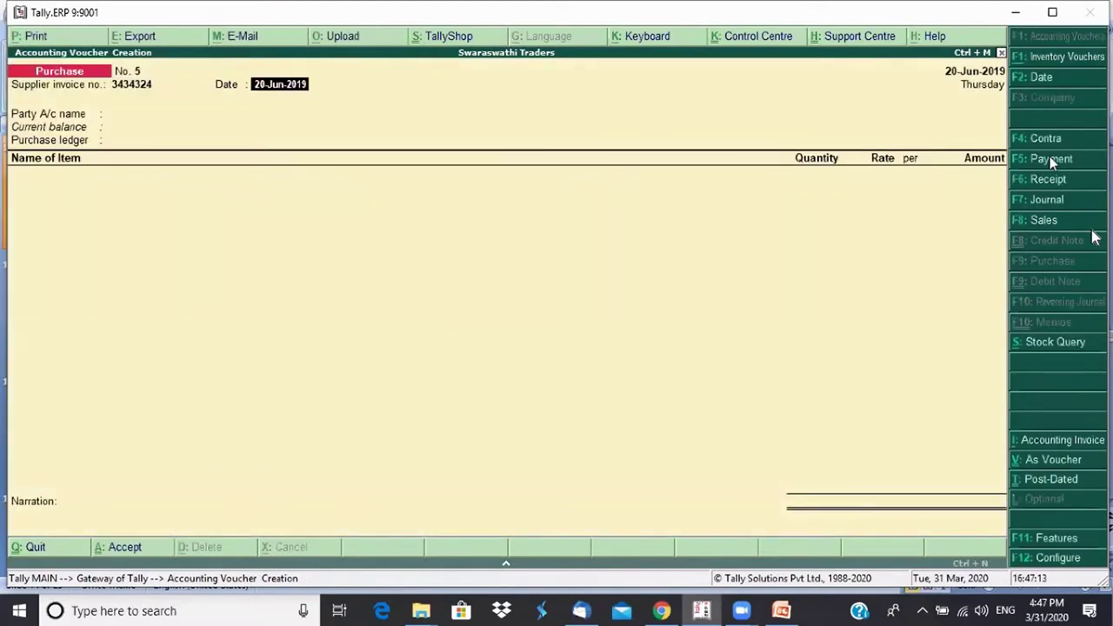
{"action": "key", "text": "Return"}
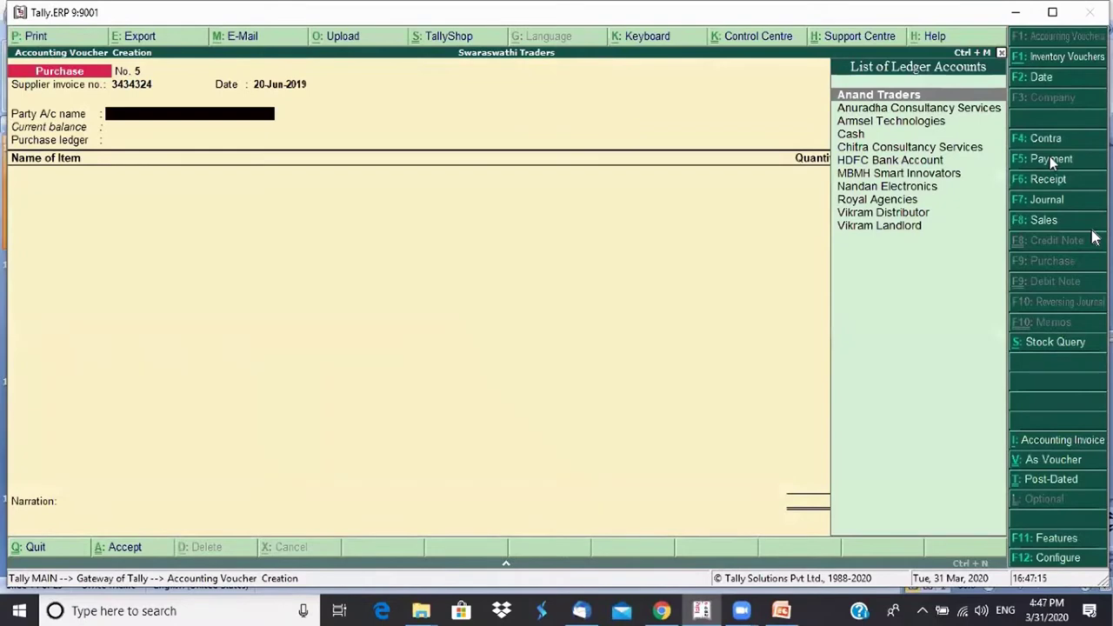
{"action": "key", "text": "Down"}
{"action": "key", "text": "Return"}
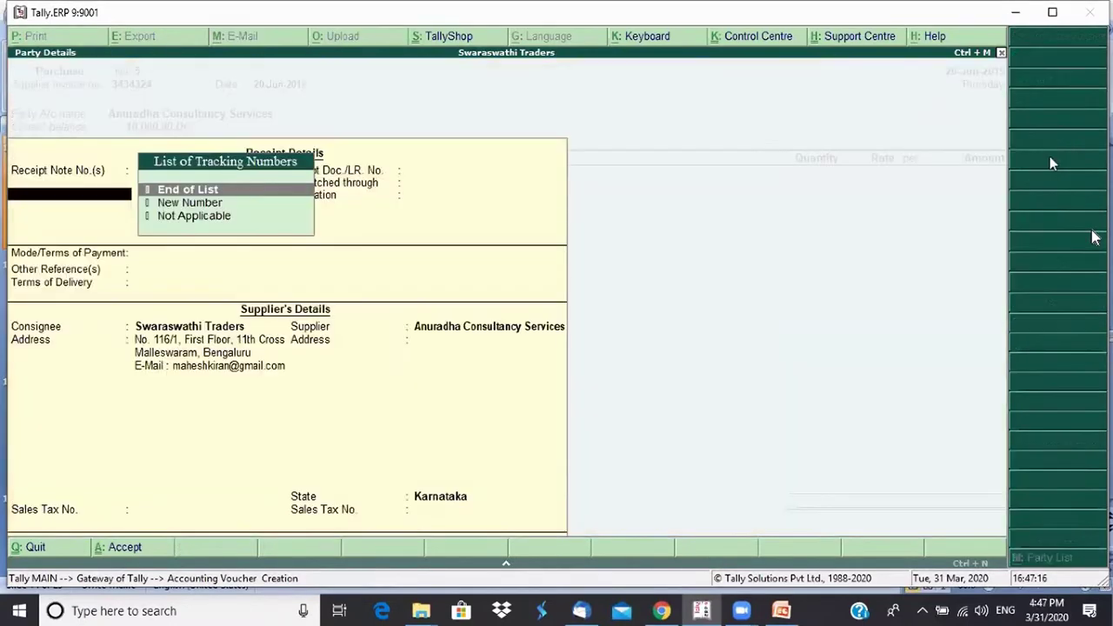
Accept the party details with Purchase Local as the purchase ledger, and create a stock item Books under Primary with units Nos
{"action": "key", "text": "ctrl+a"}
{"action": "key", "text": "Return"}
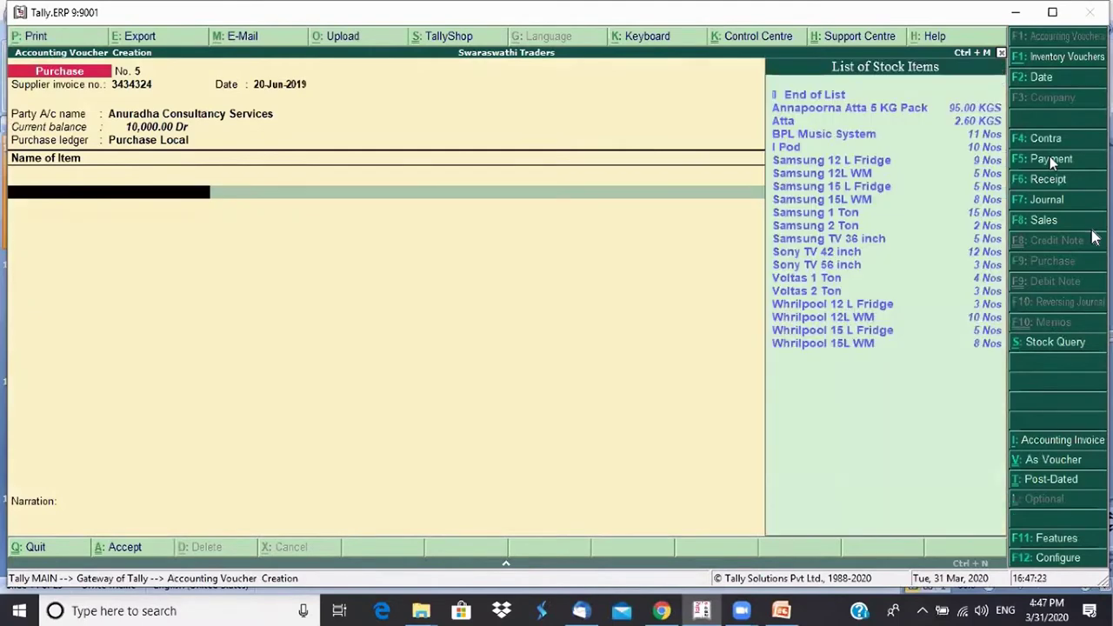
{"action": "key", "text": "alt+c"}
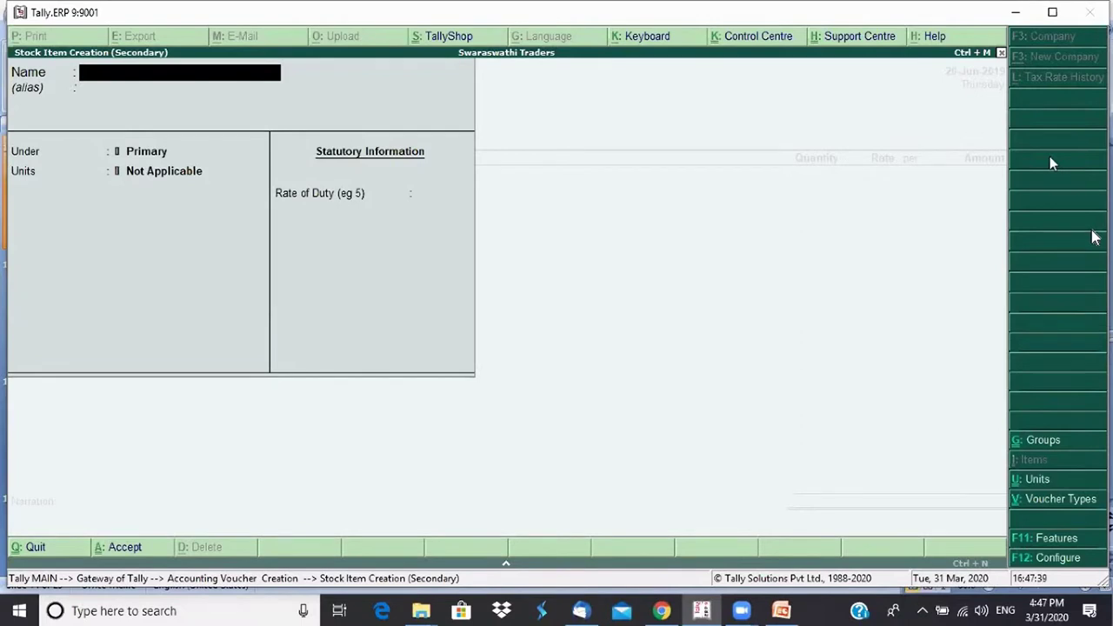
{"action": "type", "text": "Books"}
{"action": "key", "text": "Return"}
{"action": "key", "text": "Return"}
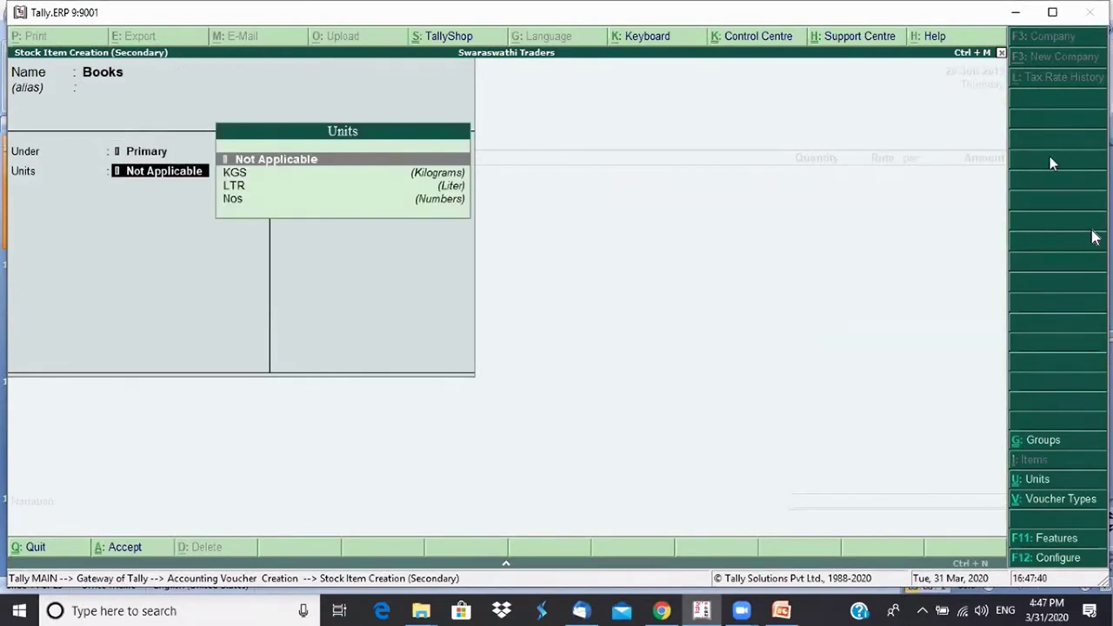
{"action": "key", "text": "Down"}
{"action": "key", "text": "Down"}
{"action": "key", "text": "Down"}
{"action": "key", "text": "Return"}
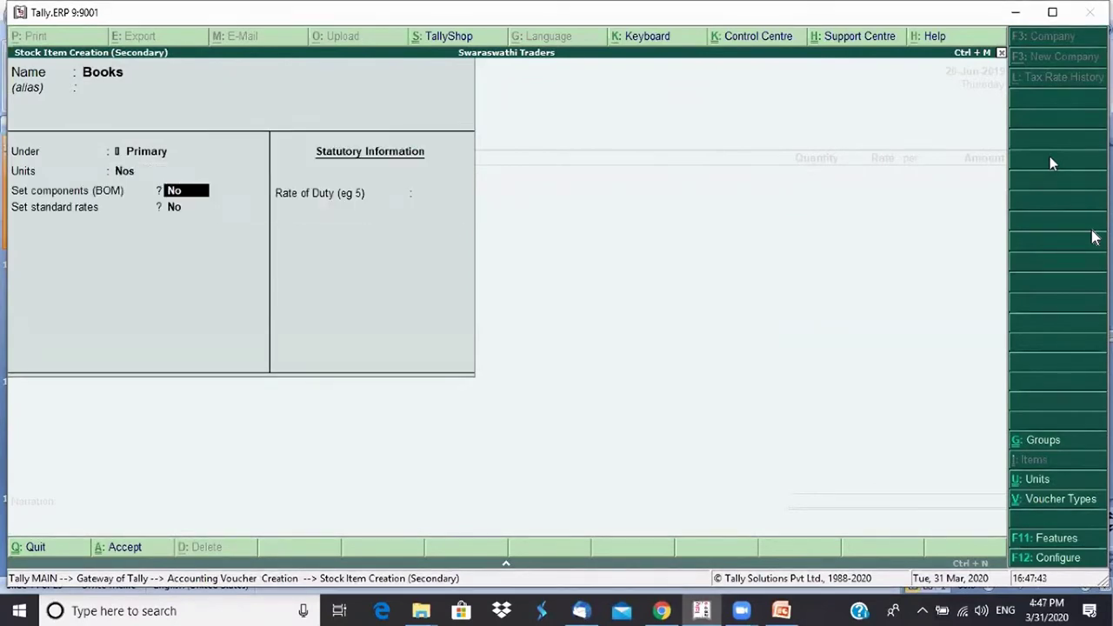
{"action": "key", "text": "ctrl+a"}
{"action": "key", "text": "Return"}
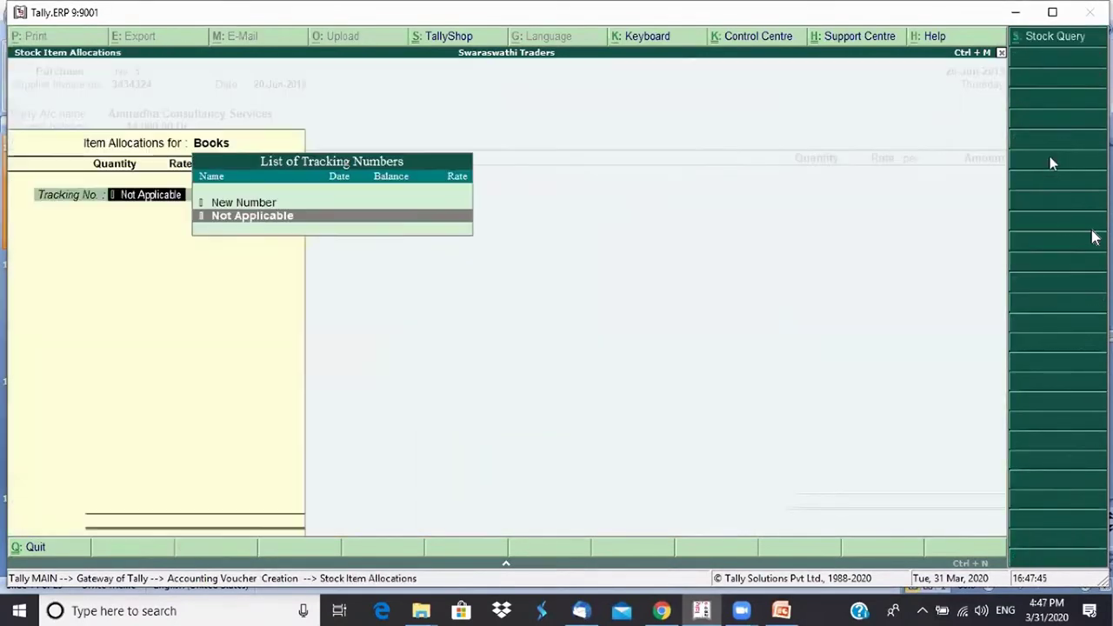
Allocate 50 Nos of Books at a rate of 400 with tracking number Not Applicable, and finish the item allocation
{"action": "key", "text": "Return"}
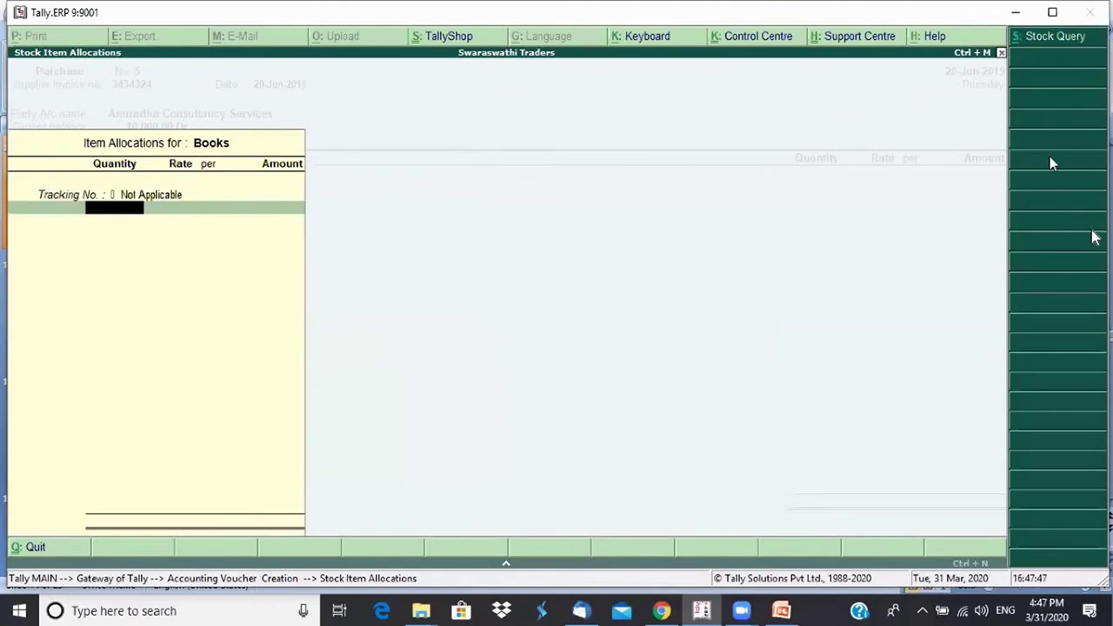
{"action": "type", "text": "50"}
{"action": "key", "text": "Return"}
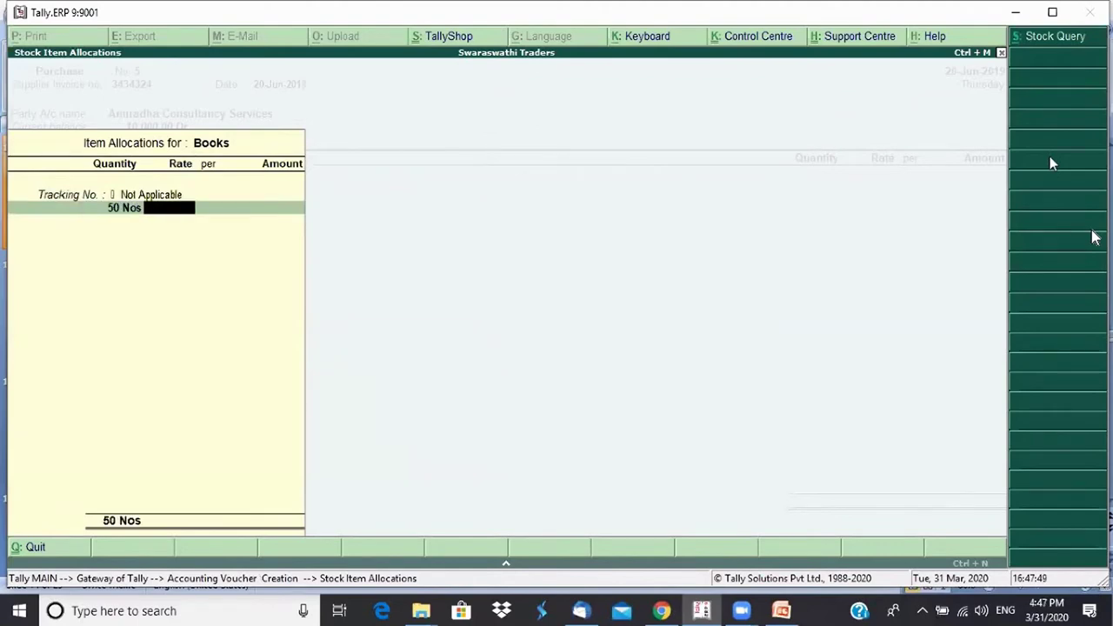
{"action": "type", "text": "400"}
{"action": "key", "text": "Return"}
{"action": "key", "text": "Return"}
{"action": "key", "text": "Return"}
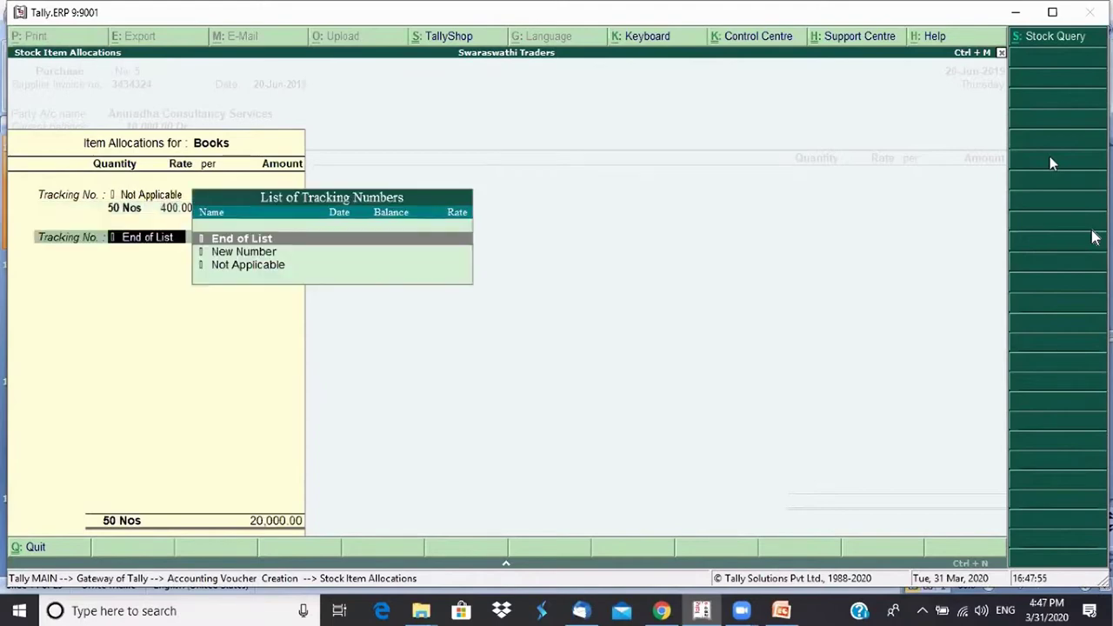
{"action": "key", "text": "Return"}
{"action": "key", "text": "Return"}
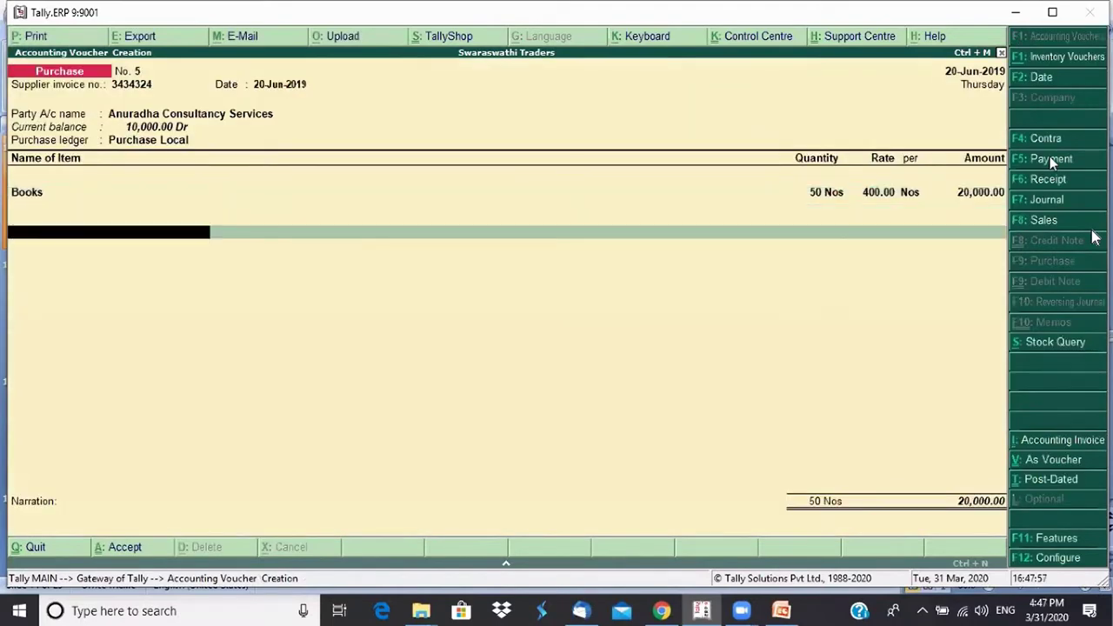
Finish the item list and adjust 10,000 of the bill as Agst Ref against the pending advance 5
{"action": "key", "text": "Return"}
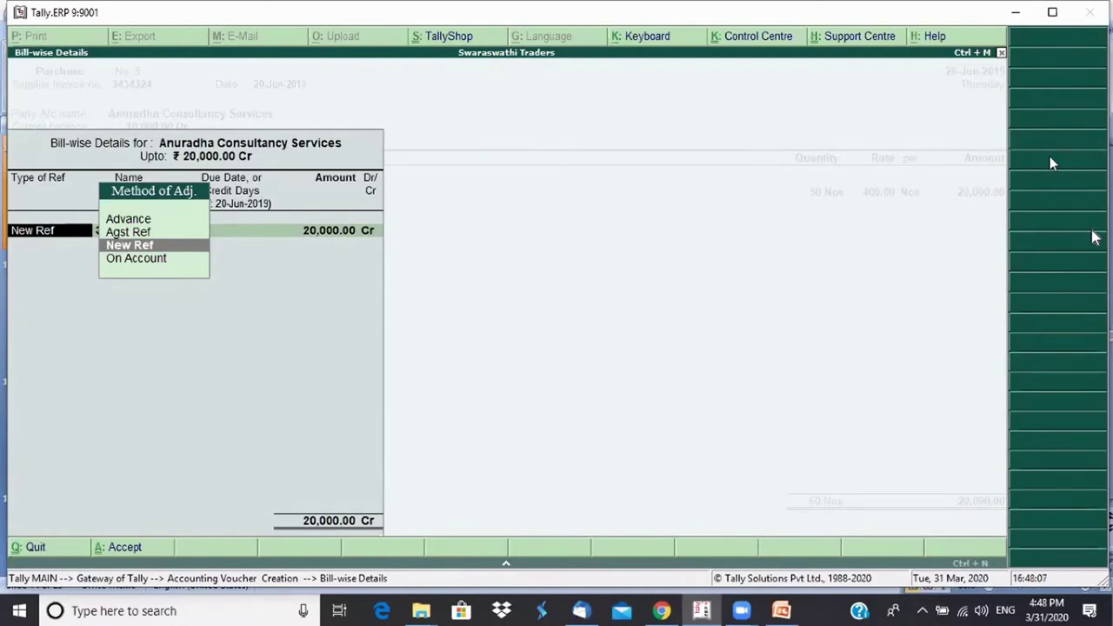
{"action": "key", "text": "Up"}
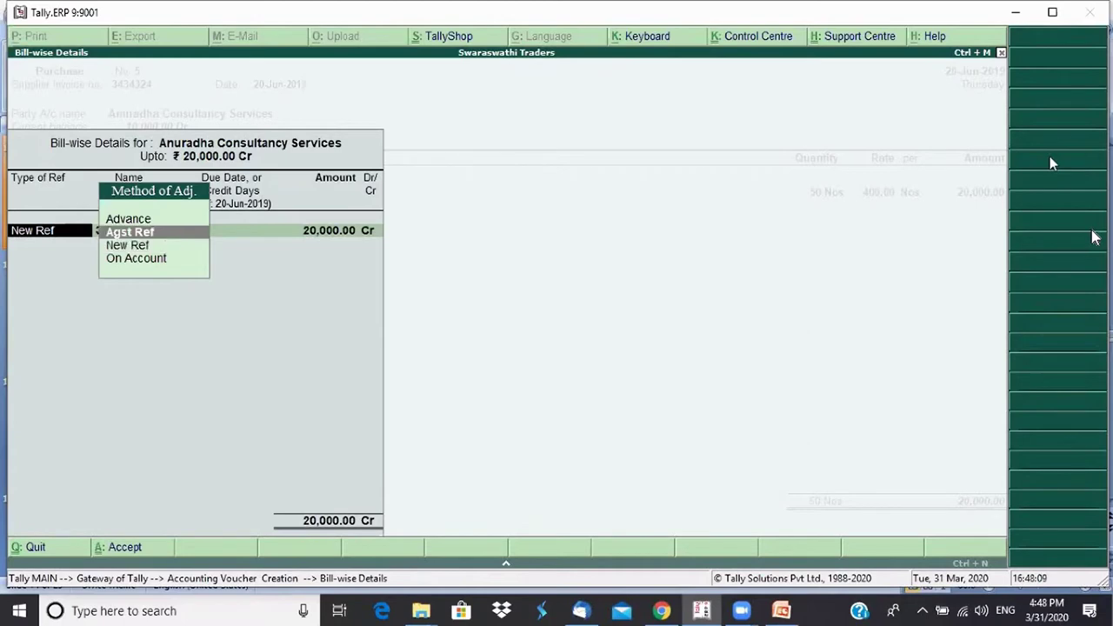
{"action": "key", "text": "Return"}
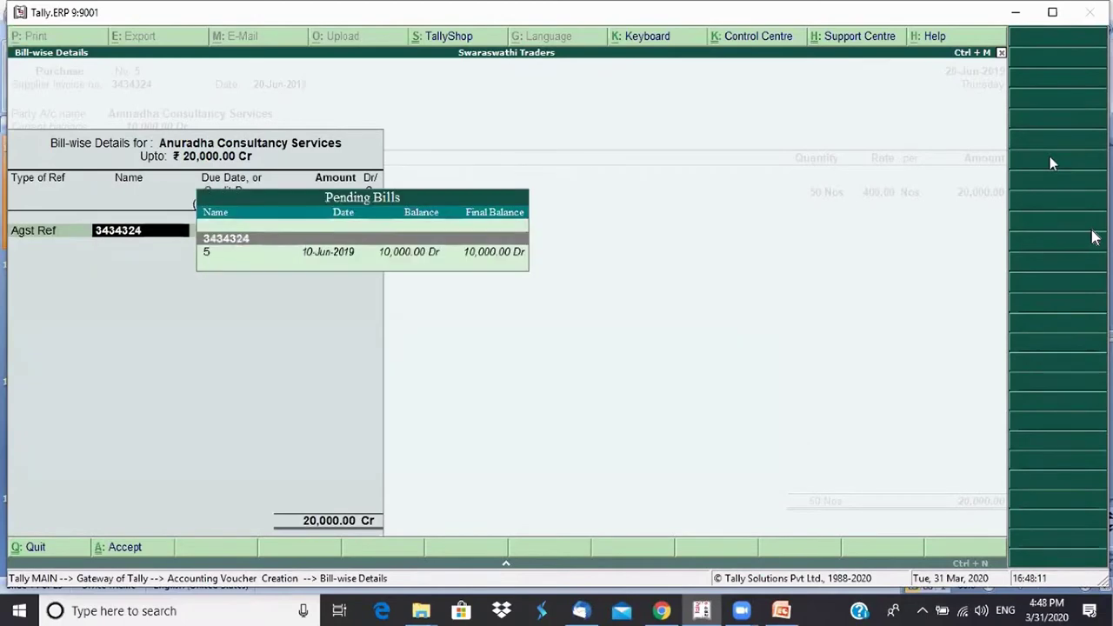
{"action": "key", "text": "Down"}
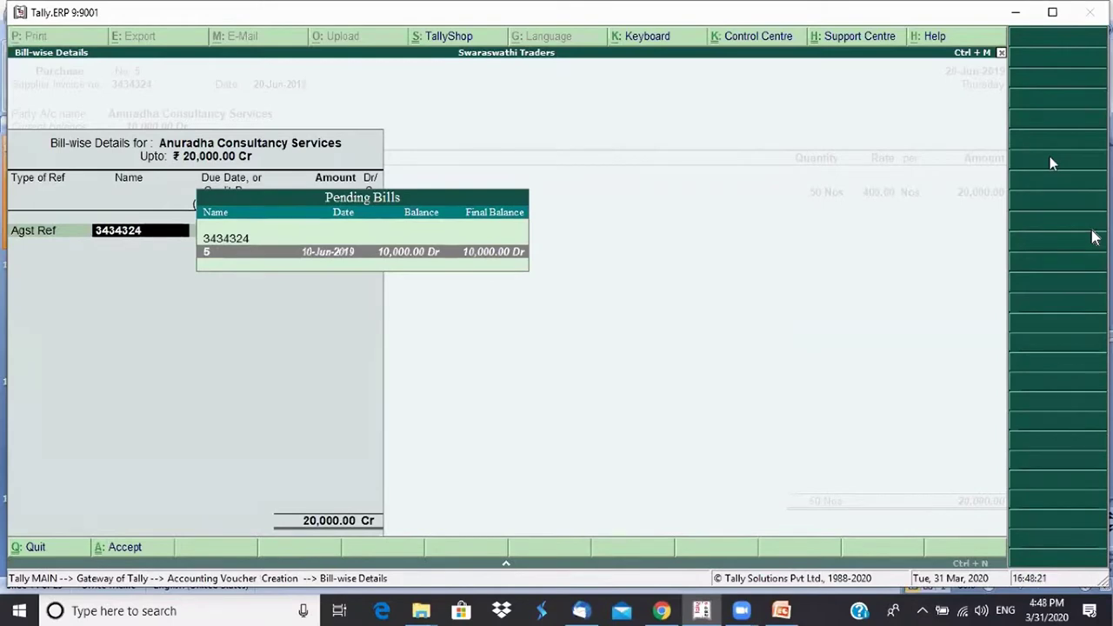
{"action": "key", "text": "Return"}
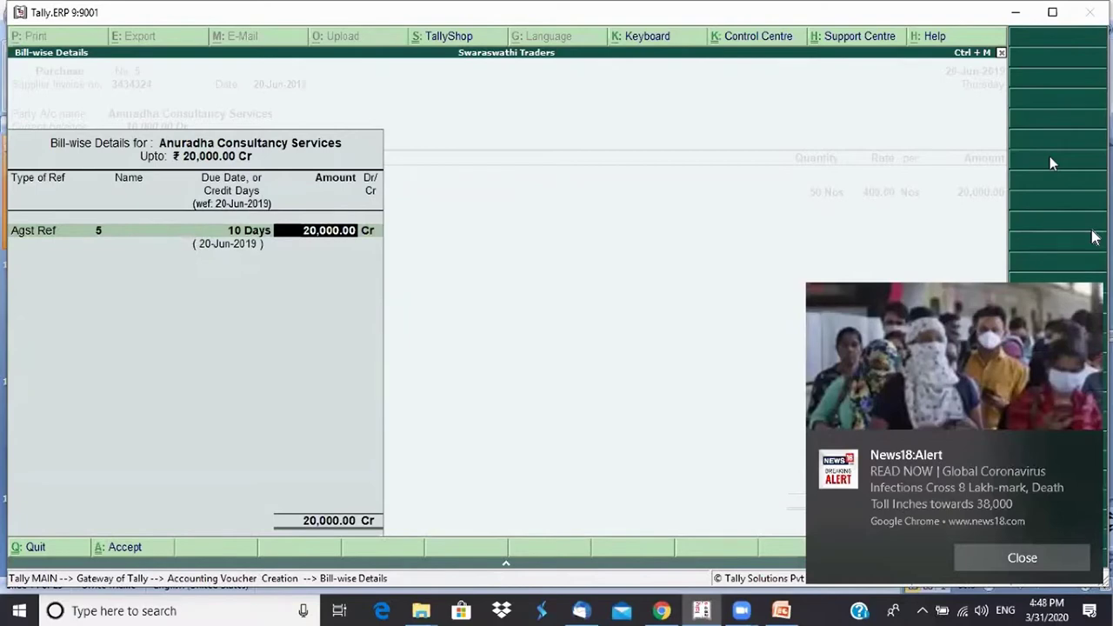
{"action": "key", "text": "BackSpace"}
{"action": "type", "text": "10000"}
{"action": "key", "text": "Return"}
{"action": "key", "text": "Return"}
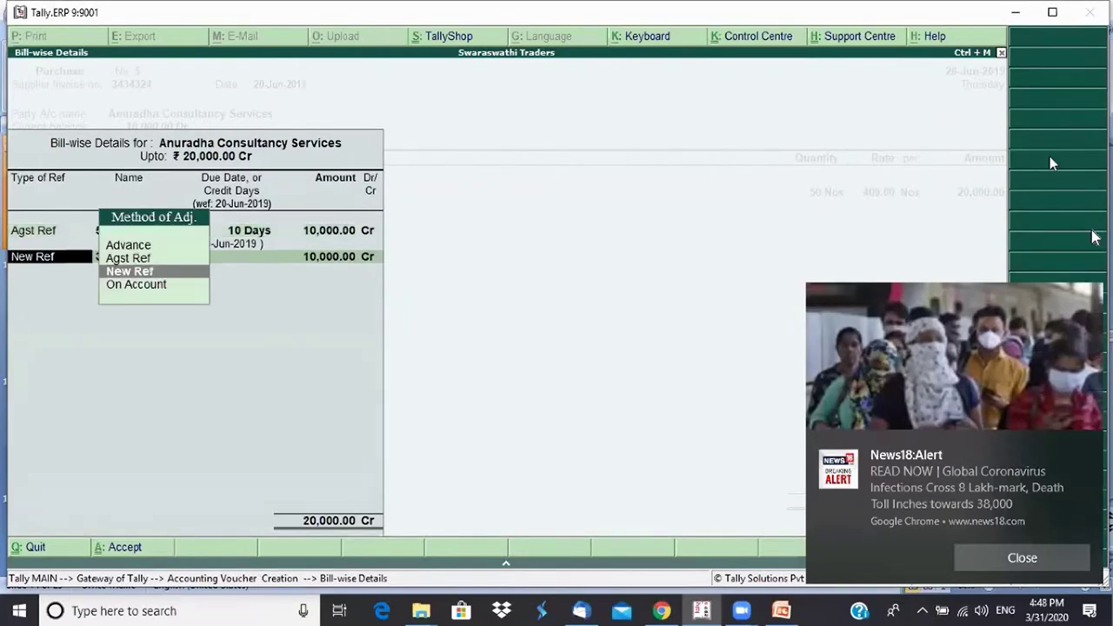
Record the remaining 10,000 as New Ref 3434324 with a 2-day credit period and accept the bill-wise details
{"action": "key", "text": "Return"}
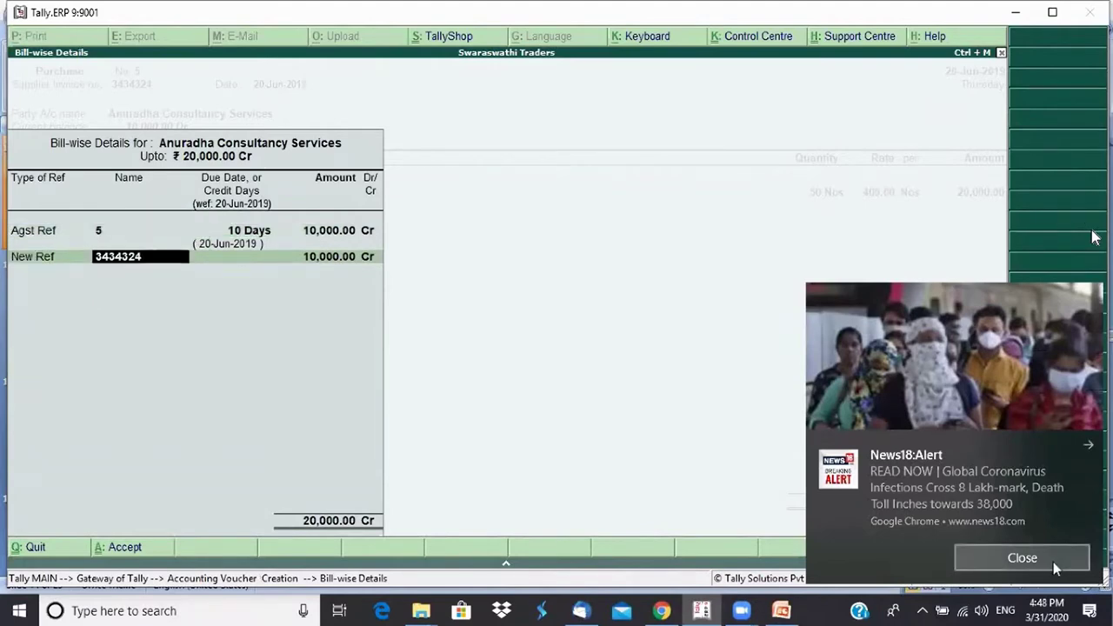
{"action": "left_click", "coordinate": [817, 445]}
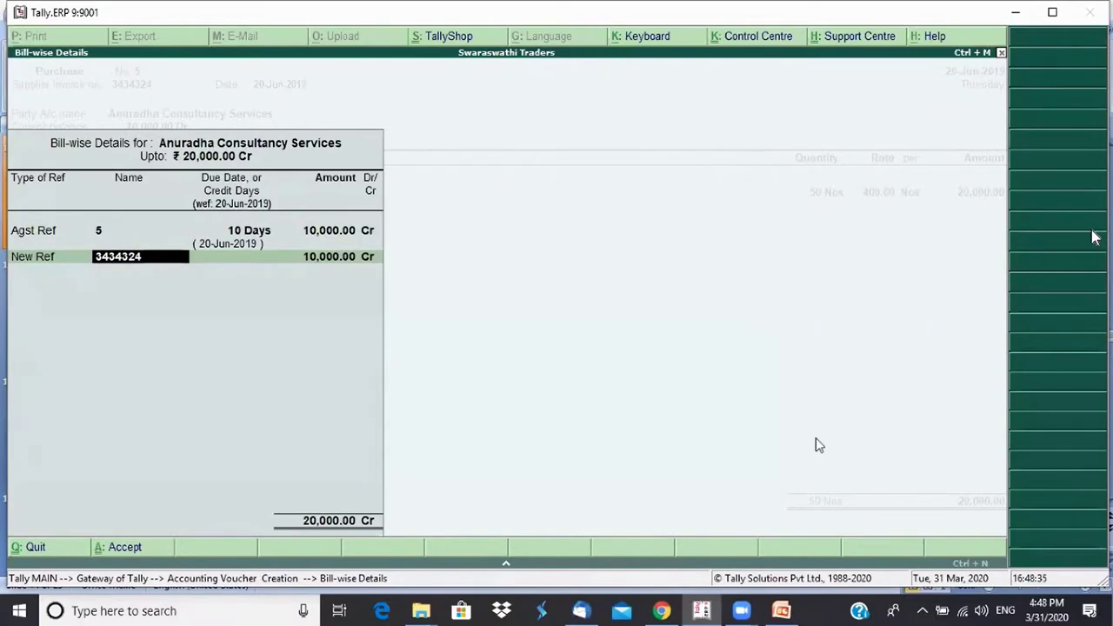
{"action": "key", "text": "Return"}
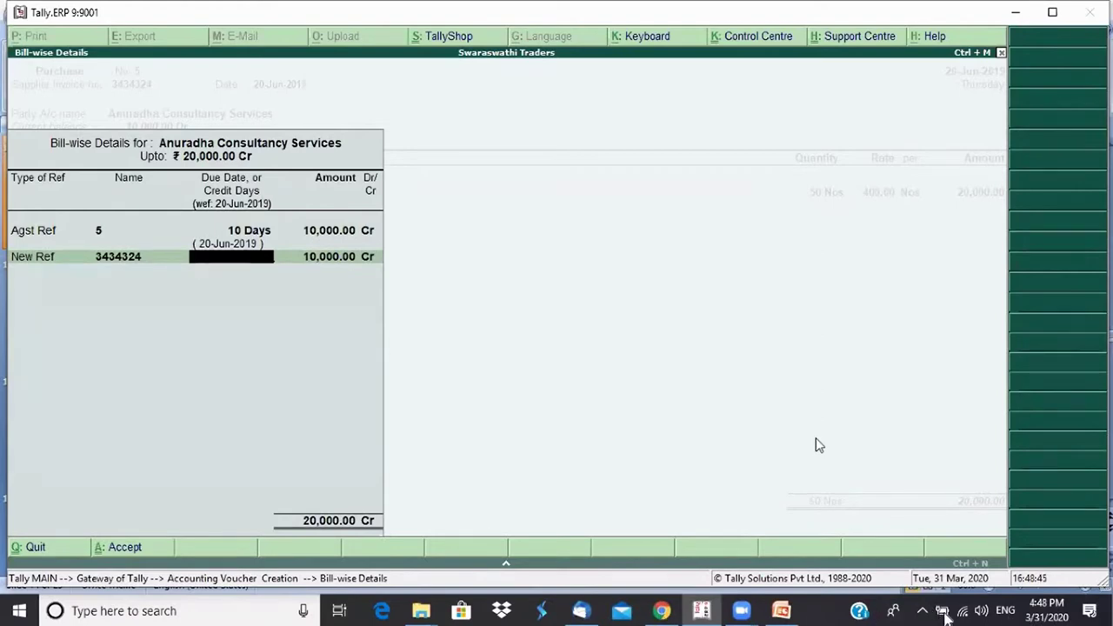
{"action": "type", "text": "2"}
{"action": "key", "text": "Return"}
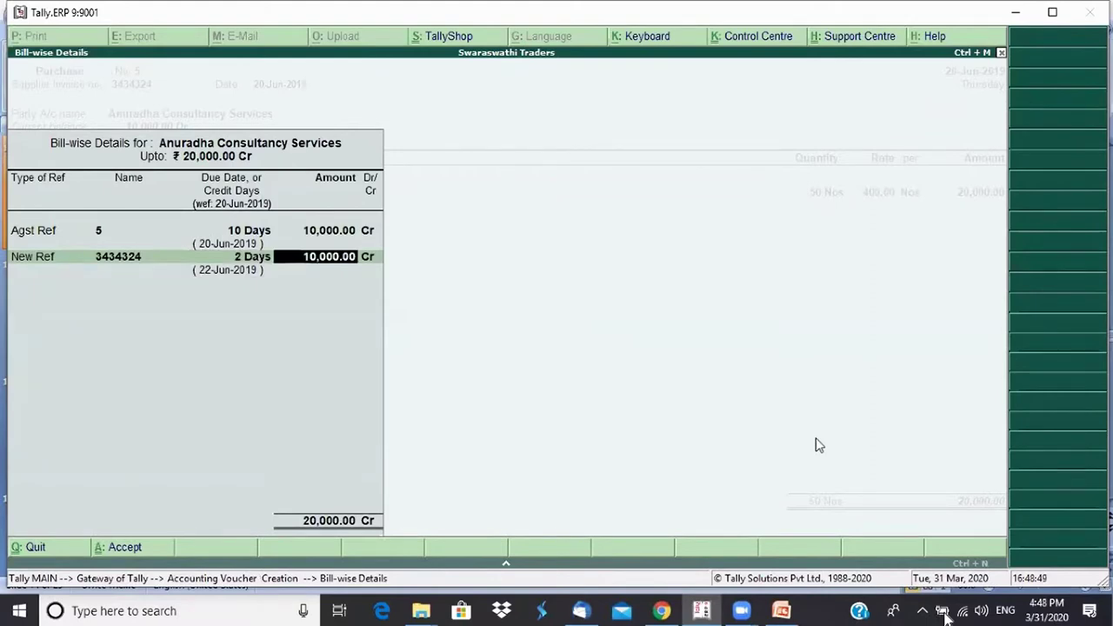
{"action": "key", "text": "Return"}
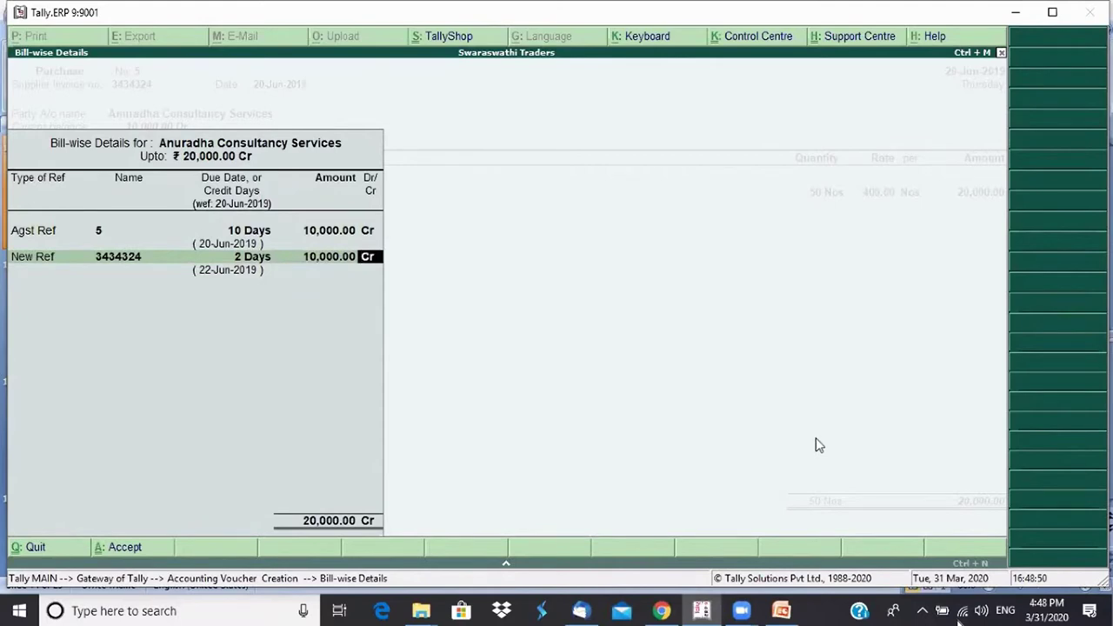
{"action": "key", "text": "Return"}
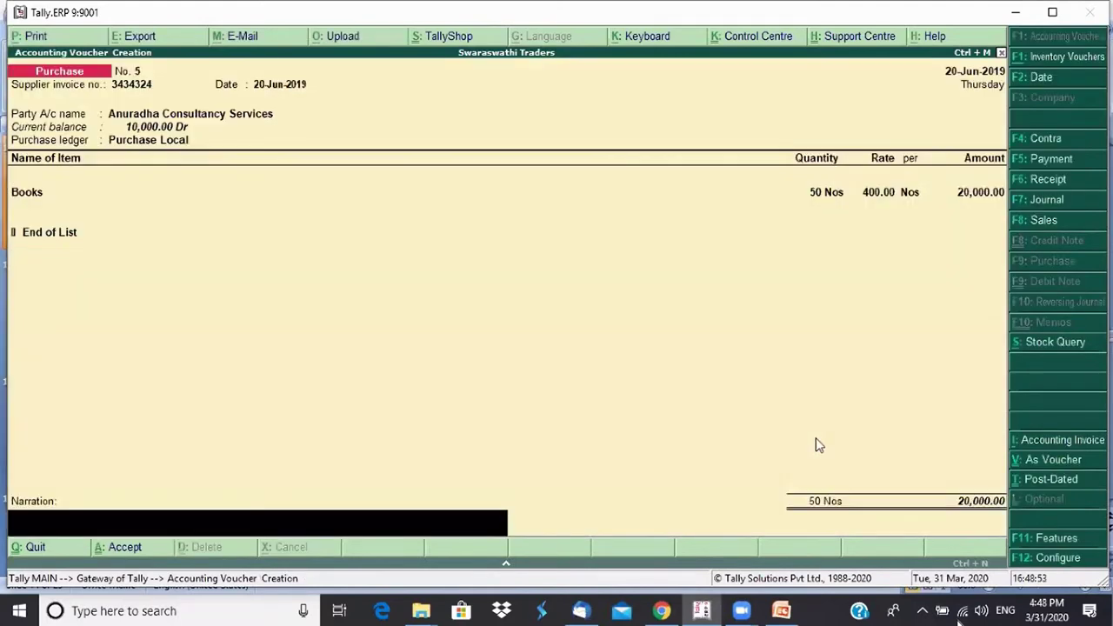
Return to the supplier's bill-wise details and accept both reference lines again
{"action": "key", "text": "BackSpace"}
{"action": "key", "text": "Return"}
{"action": "key", "text": "Return"}
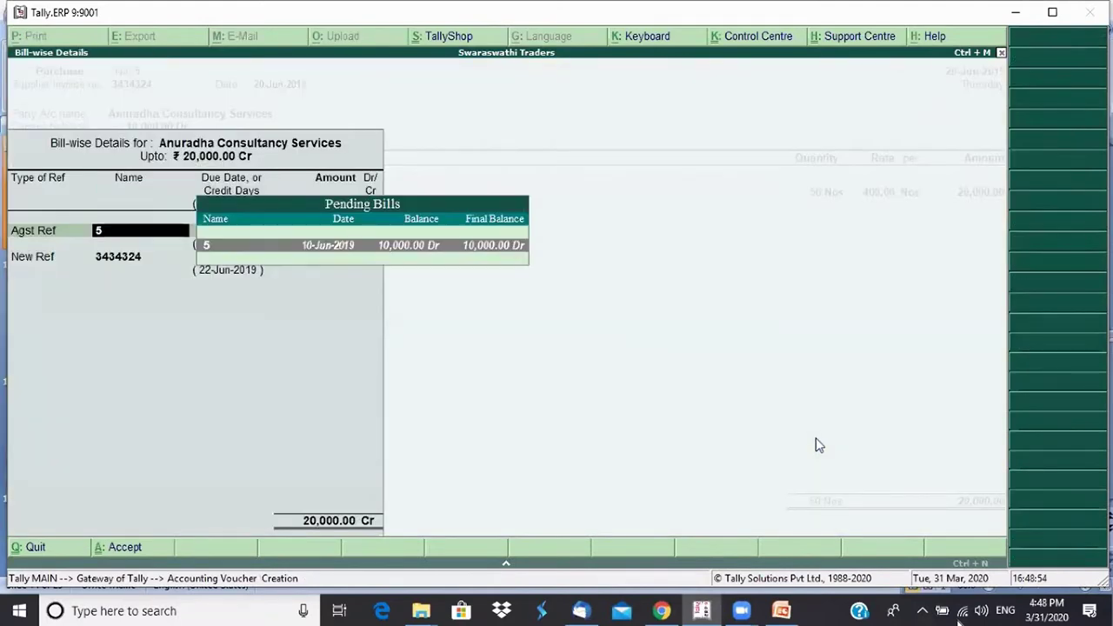
{"action": "key", "text": "Return"}
{"action": "key", "text": "Return"}
{"action": "key", "text": "Return"}
{"action": "key", "text": "Return"}
{"action": "key", "text": "Return"}
{"action": "key", "text": "Return"}
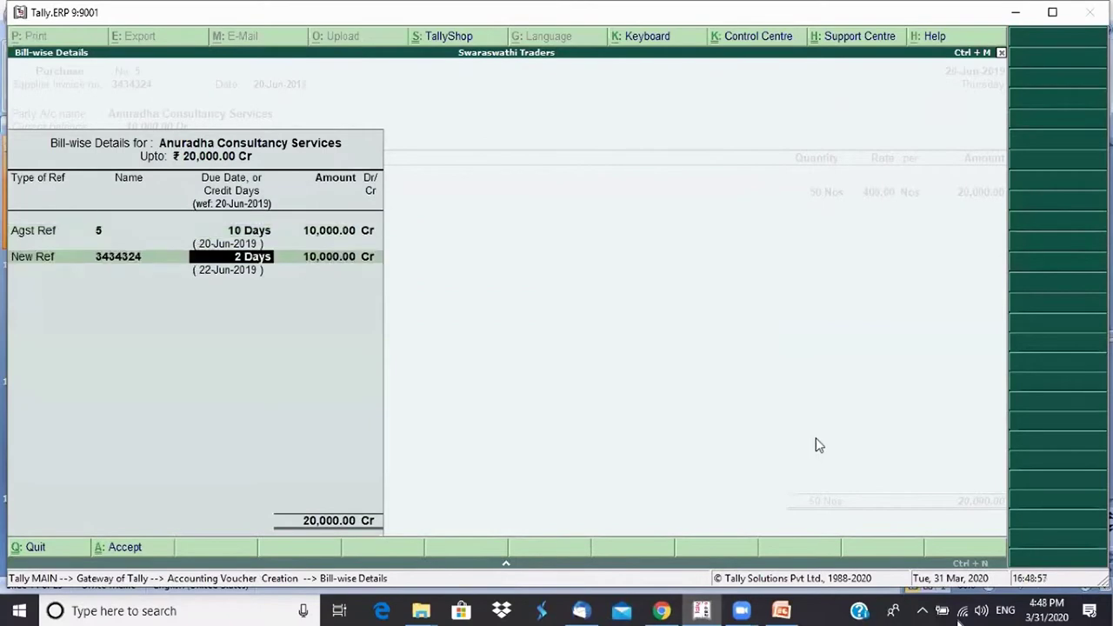
{"action": "key", "text": "Return"}
{"action": "key", "text": "Return"}
{"action": "key", "text": "Return"}
Add the narration "Being purchase bill accounted", save the purchase voucher and leave voucher entry
{"action": "type", "text": "Bei"}
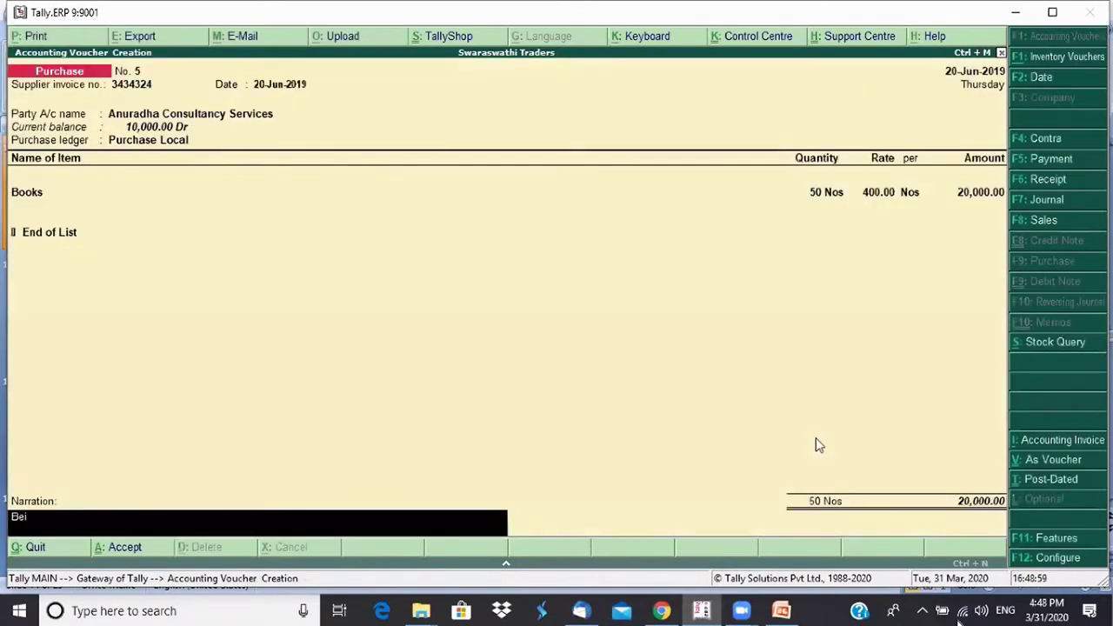
{"action": "type", "text": "ng purchase bill accou"}
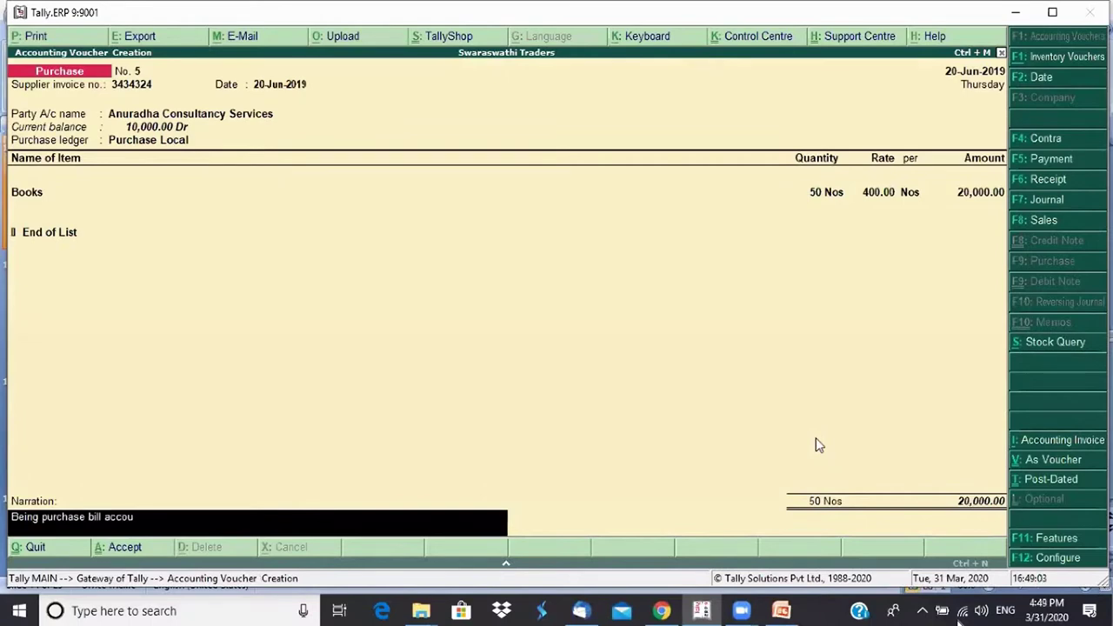
{"action": "type", "text": "nted"}
{"action": "key", "text": "Return"}
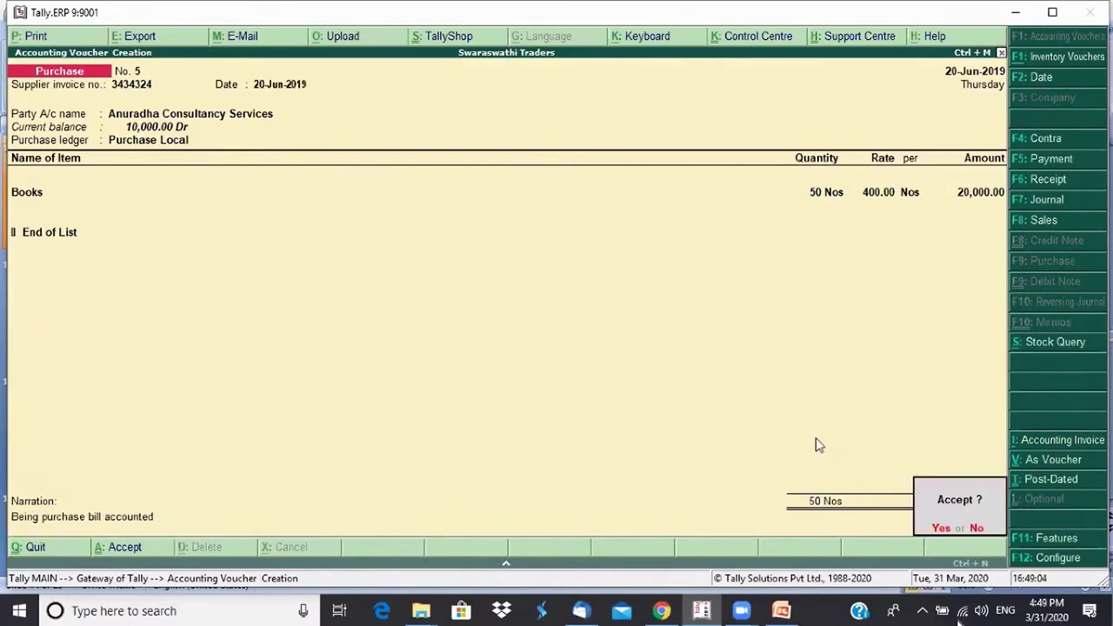
{"action": "key", "text": "Return"}
{"action": "key", "text": "Escape"}
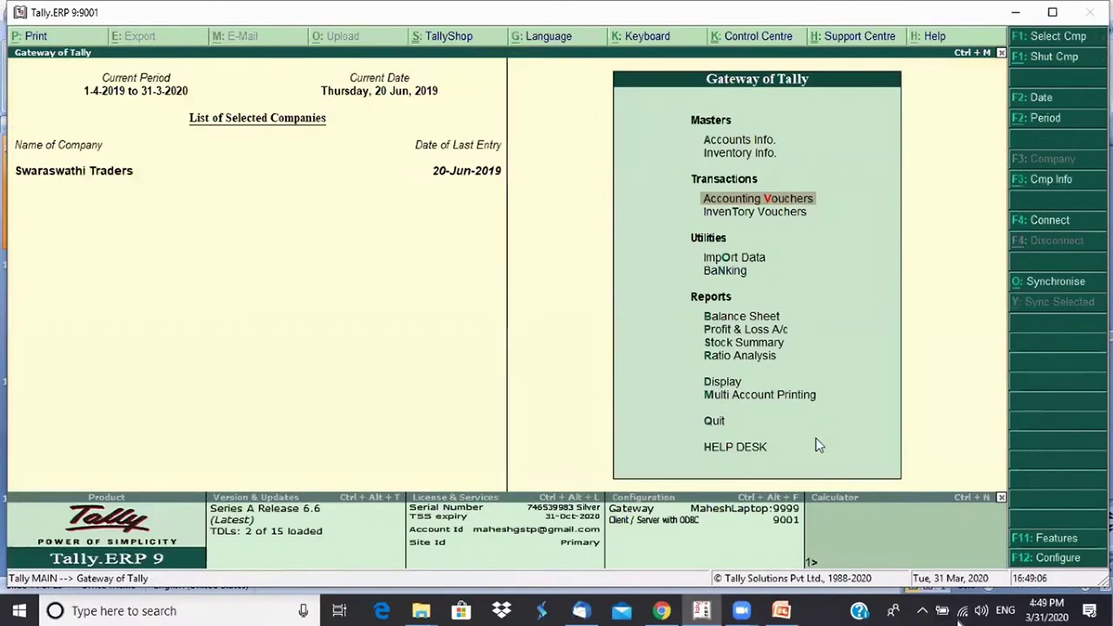
Open the ledger account book of Anuradha Consultancy Services and review its payment and purchase vouchers
{"action": "key", "text": "d"}
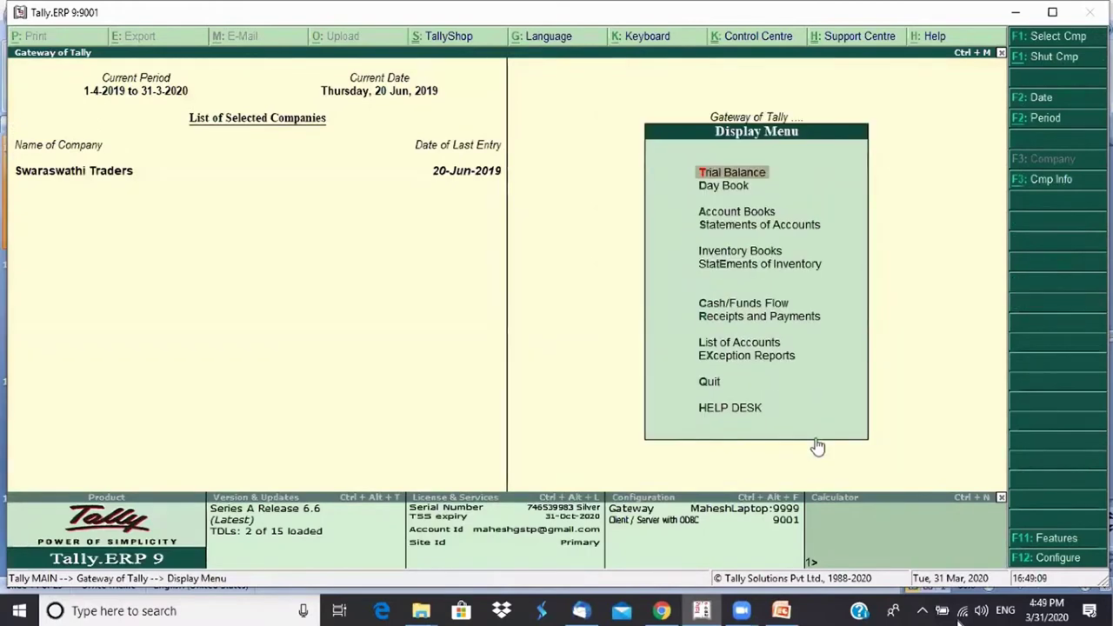
{"action": "key", "text": "a"}
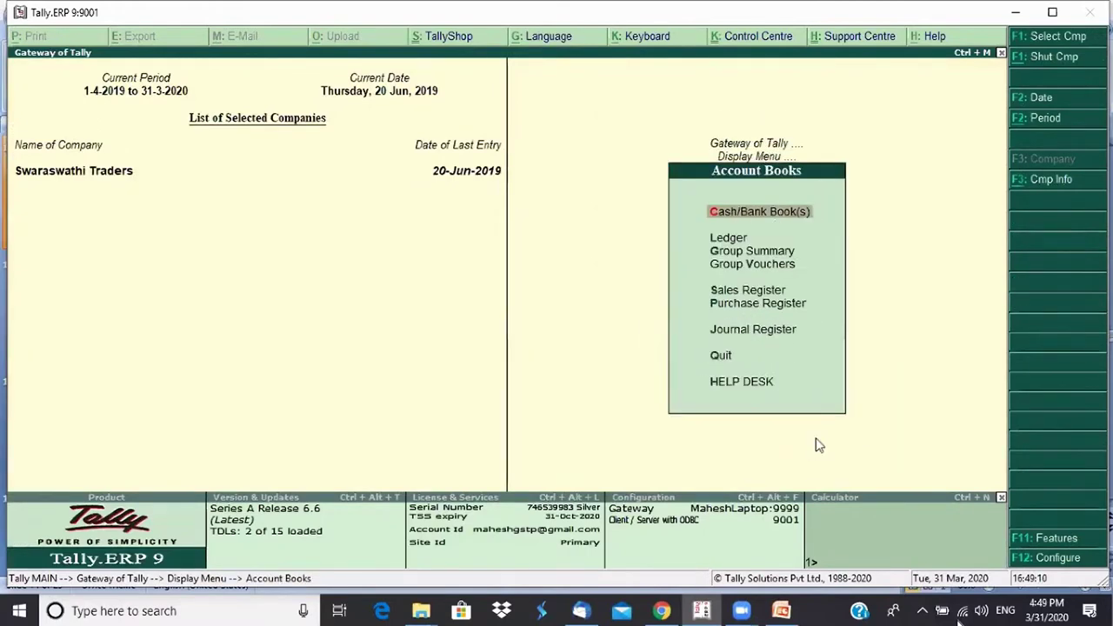
{"action": "key", "text": "l"}
{"action": "key", "text": "Down"}
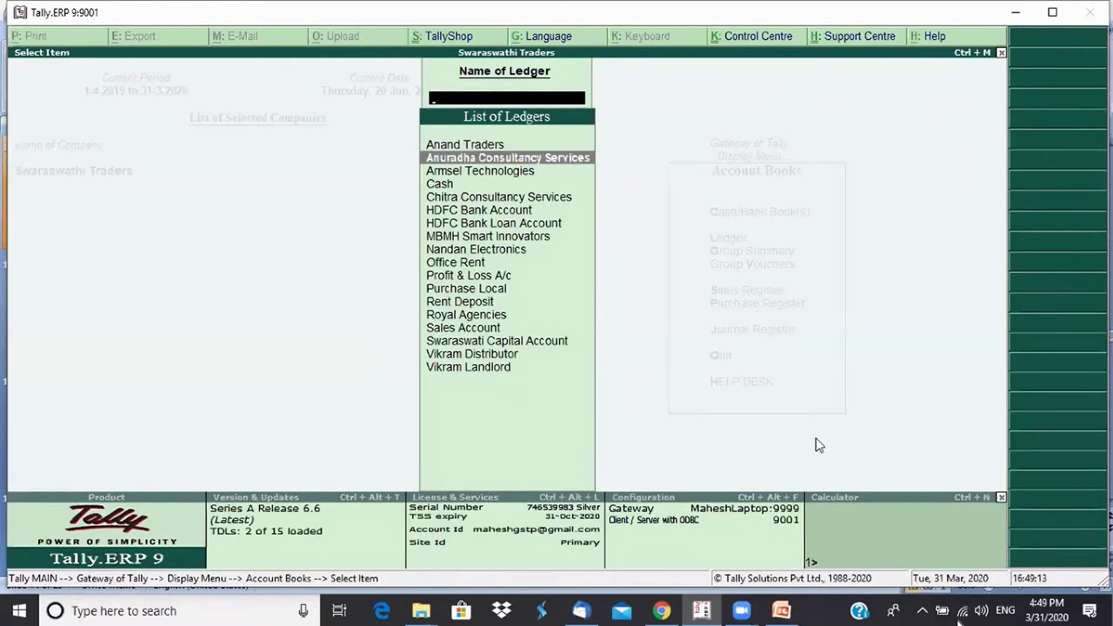
{"action": "key", "text": "Return"}
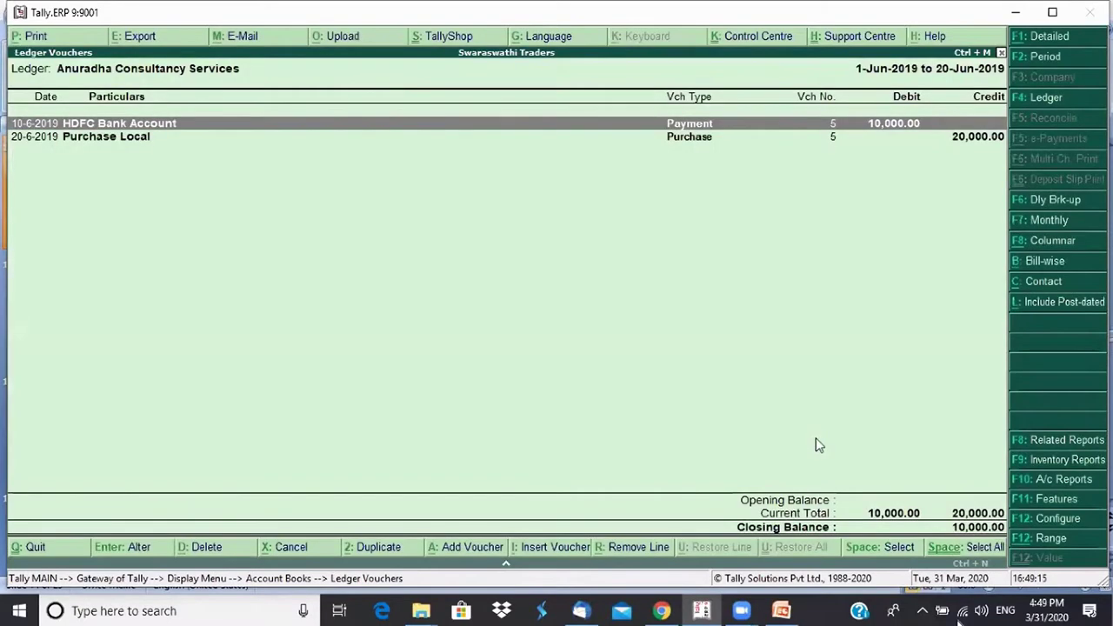
{"action": "key", "text": "Down"}
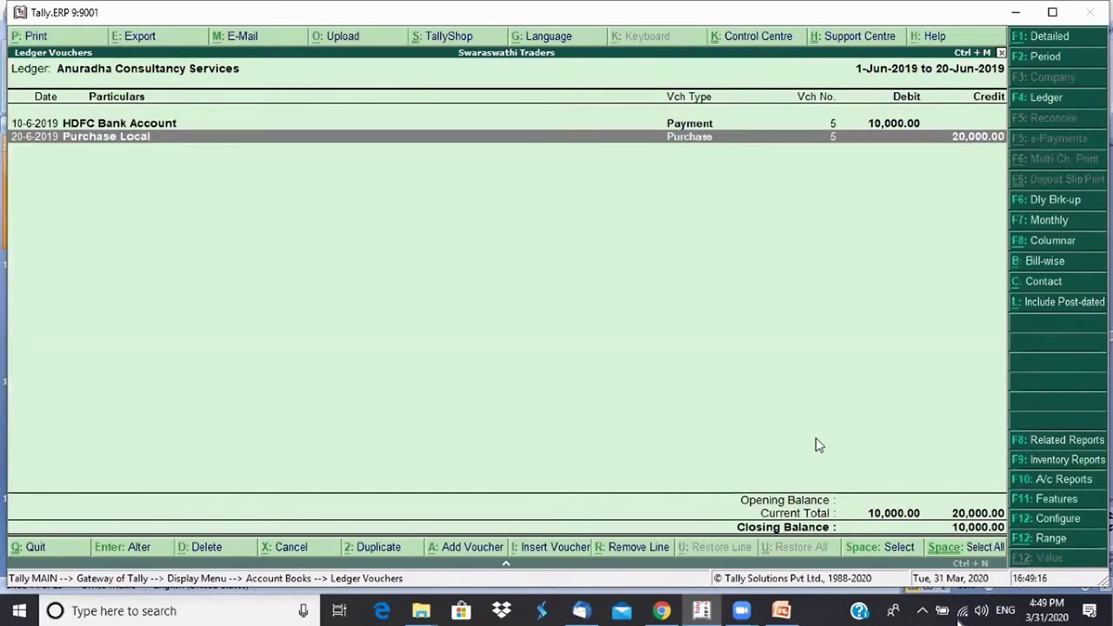
{"action": "key", "text": "Up"}
{"action": "key", "text": "Down"}
Show the ledger's bill-wise outstandings in detailed form and examine the pending bill's voucher and item lines
{"action": "left_click", "coordinate": [1034, 268]}
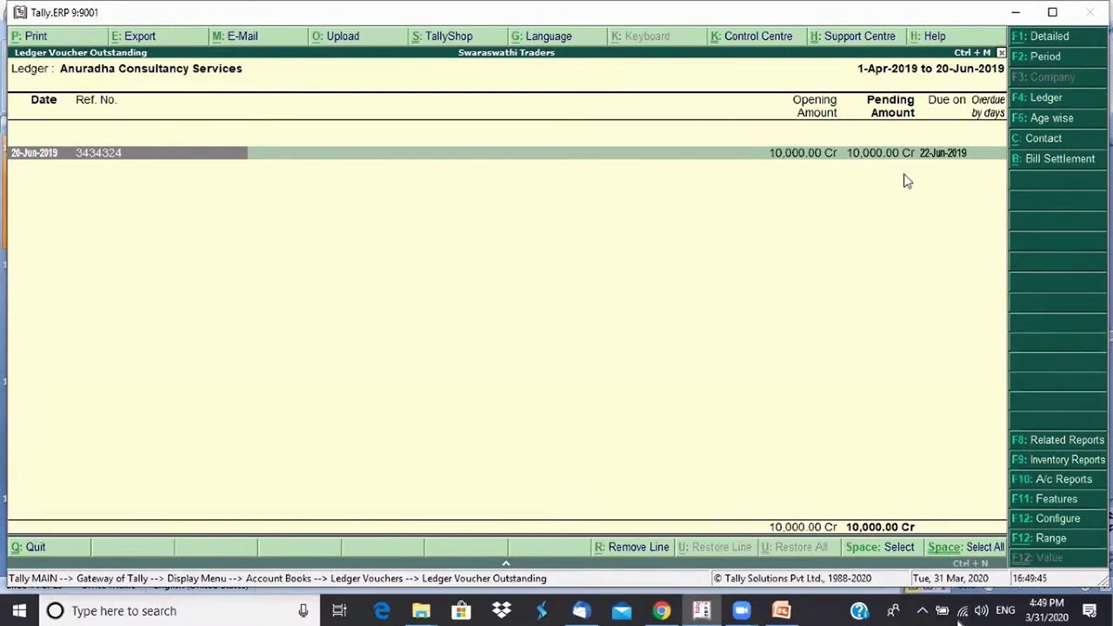
{"action": "key", "text": "alt+F1"}
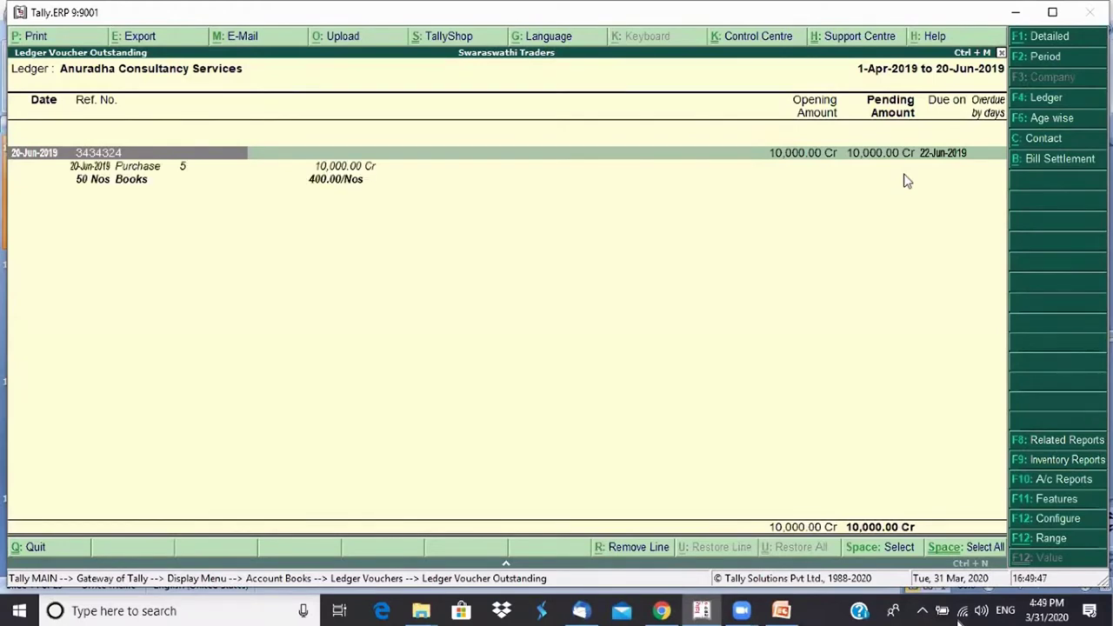
{"action": "key", "text": "Down"}
{"action": "key", "text": "Down"}
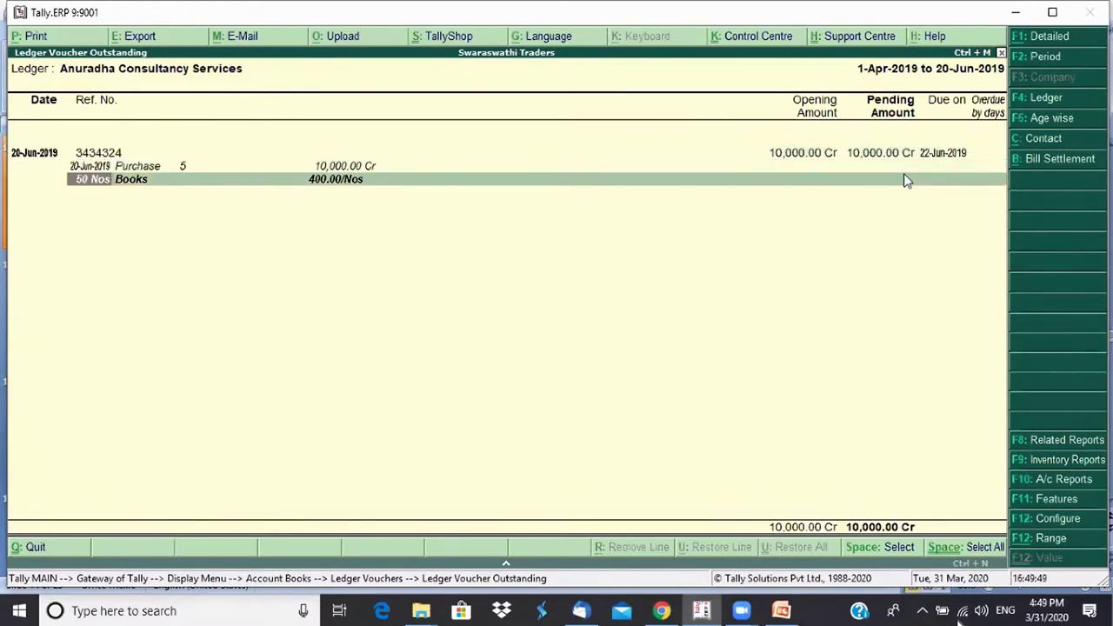
Configure the ledger outstanding report to show the range All Bills
{"action": "key", "text": "Up"}
{"action": "key", "text": "Down"}
{"action": "key", "text": "Up"}
{"action": "key", "text": "Up"}
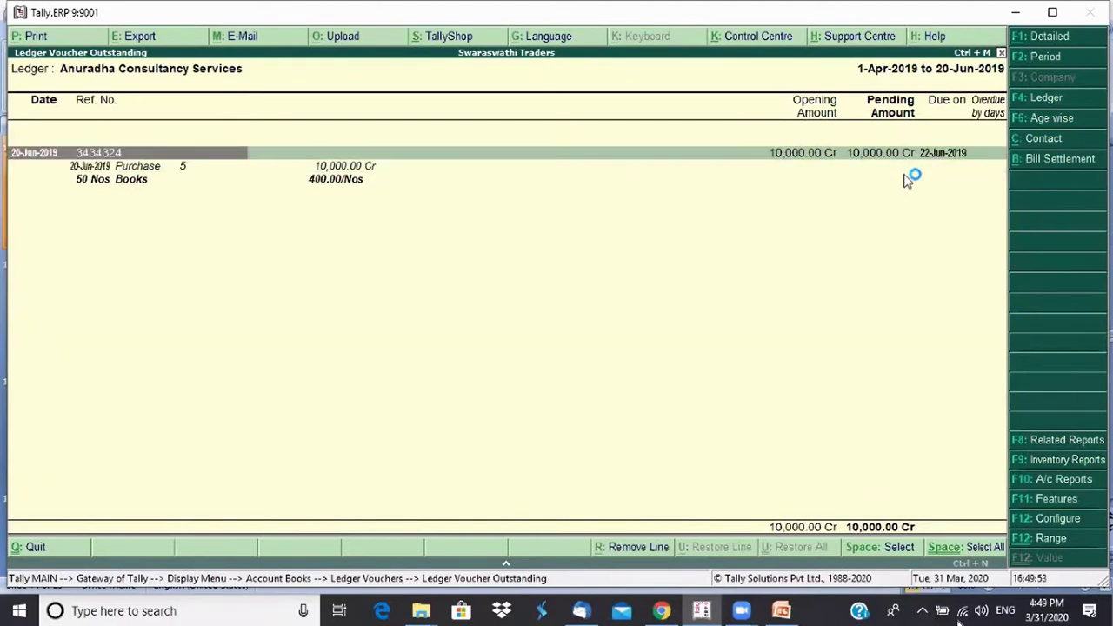
{"action": "left_click", "coordinate": [1054, 519]}
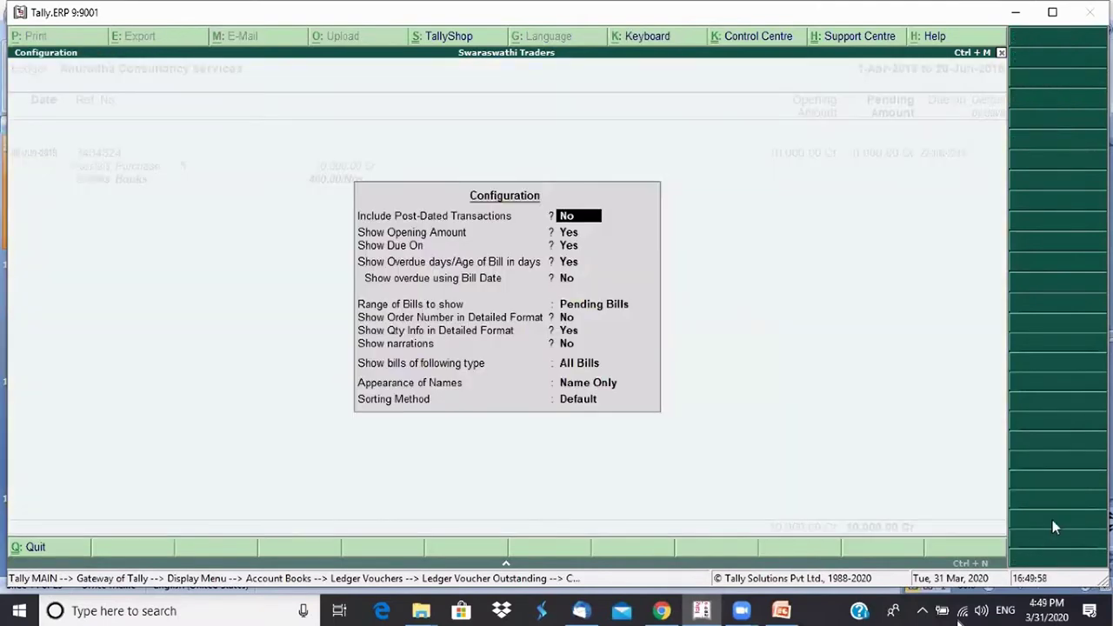
{"action": "key", "text": "Escape"}
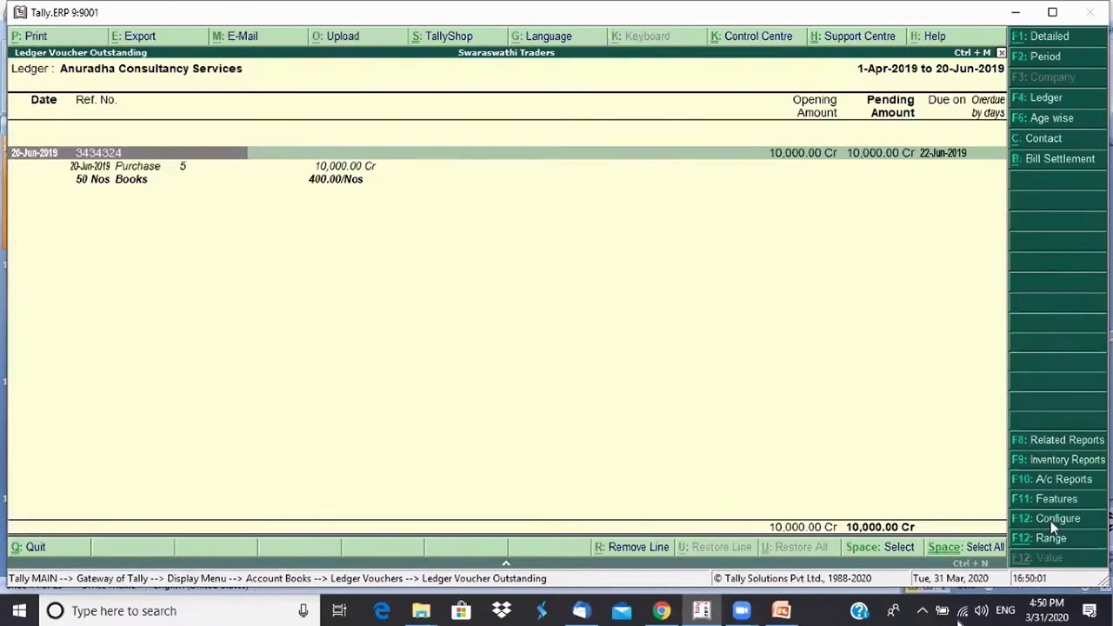
{"action": "left_click", "coordinate": [1052, 521]}
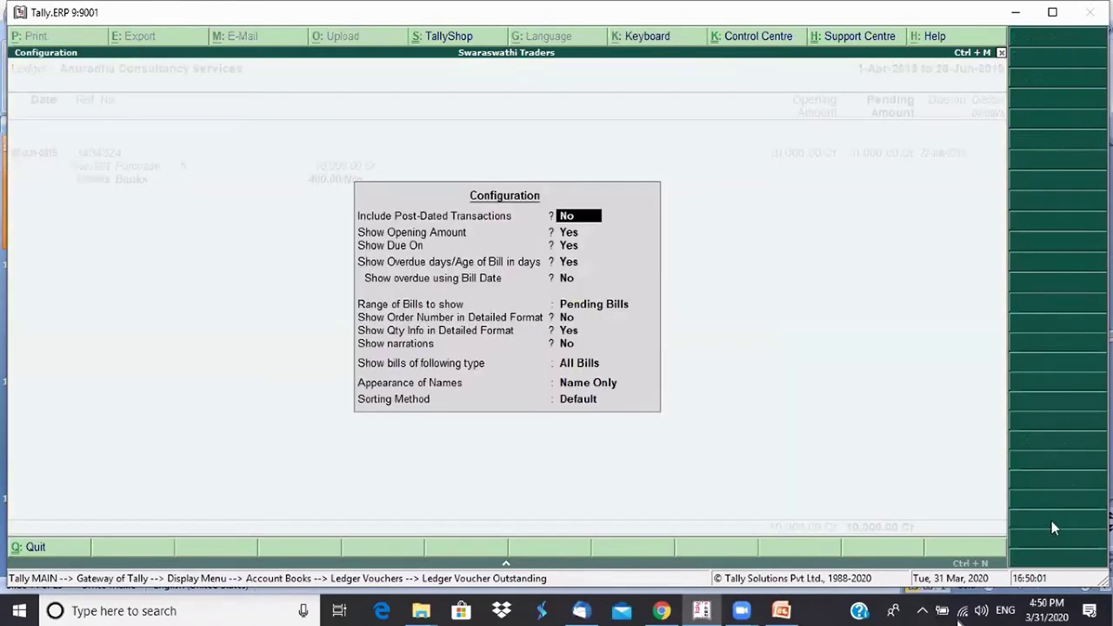
{"action": "left_click", "coordinate": [603, 306]}
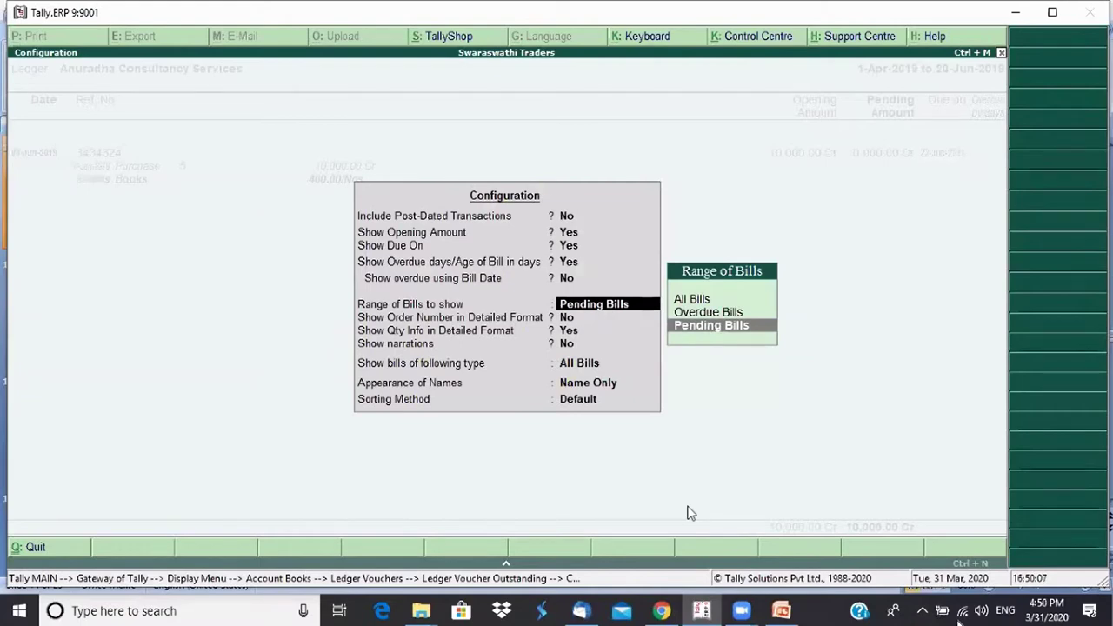
{"action": "key", "text": "Up"}
{"action": "key", "text": "Up"}
{"action": "key", "text": "Return"}
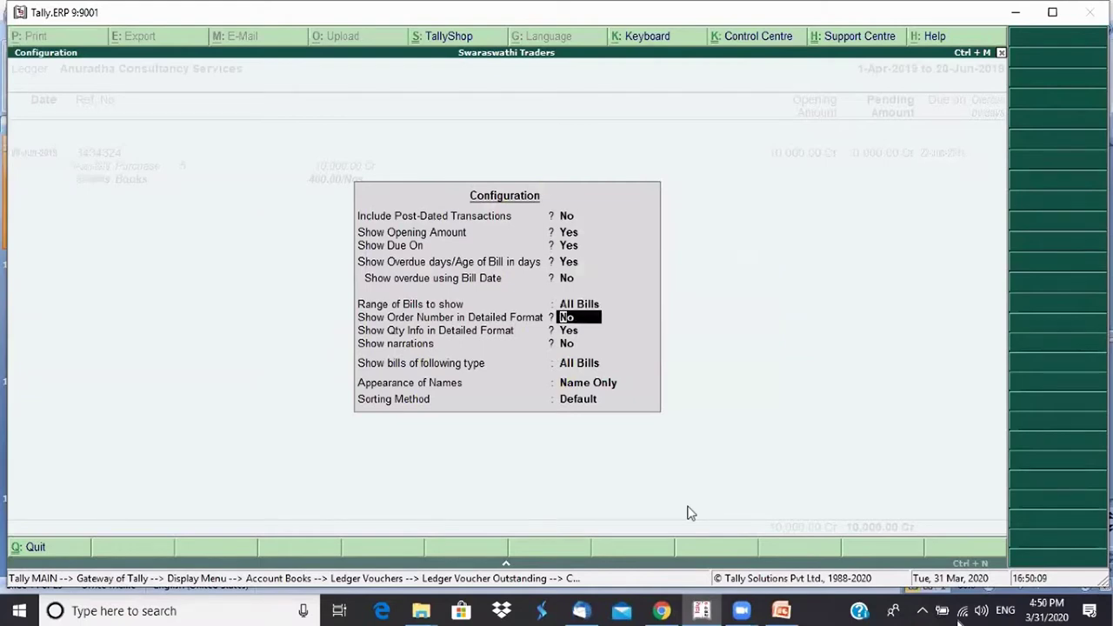
{"action": "key", "text": "ctrl+a"}
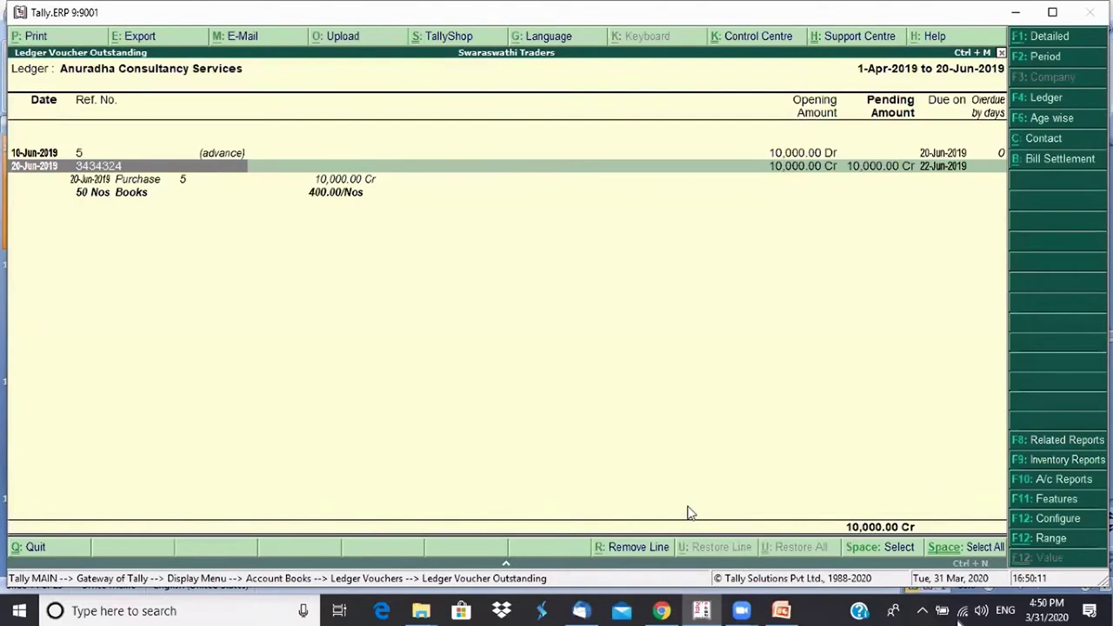
Compare the pending amounts of the advance and the purchase bill in the ledger outstanding report
{"action": "key", "text": "Down"}
{"action": "key", "text": "Up"}
{"action": "key", "text": "Up"}
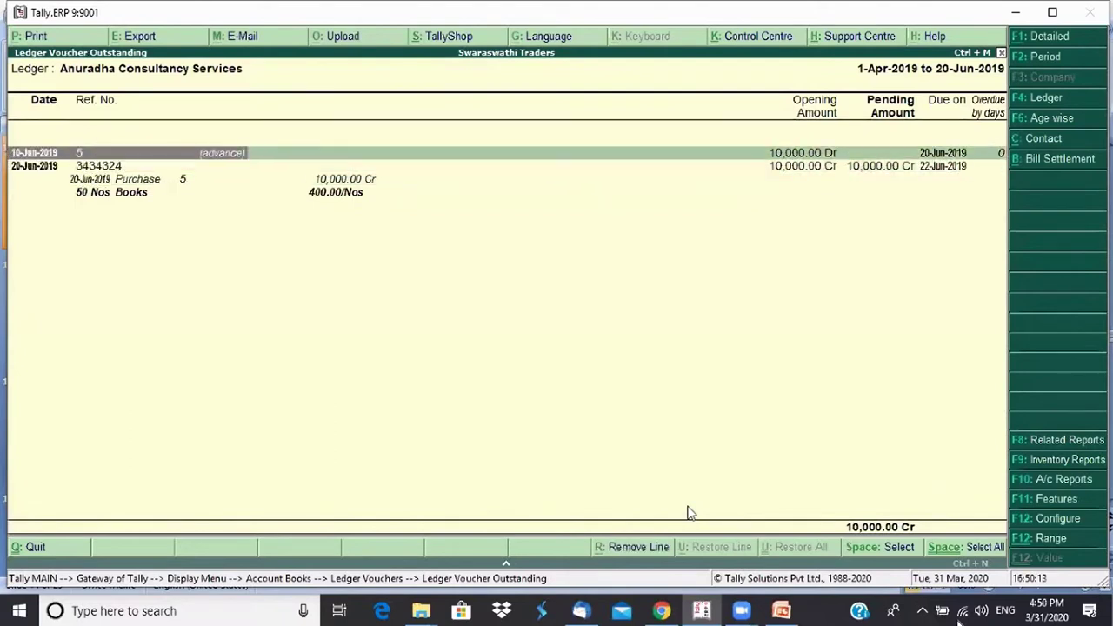
{"action": "key", "text": "Right"}
{"action": "key", "text": "Right"}
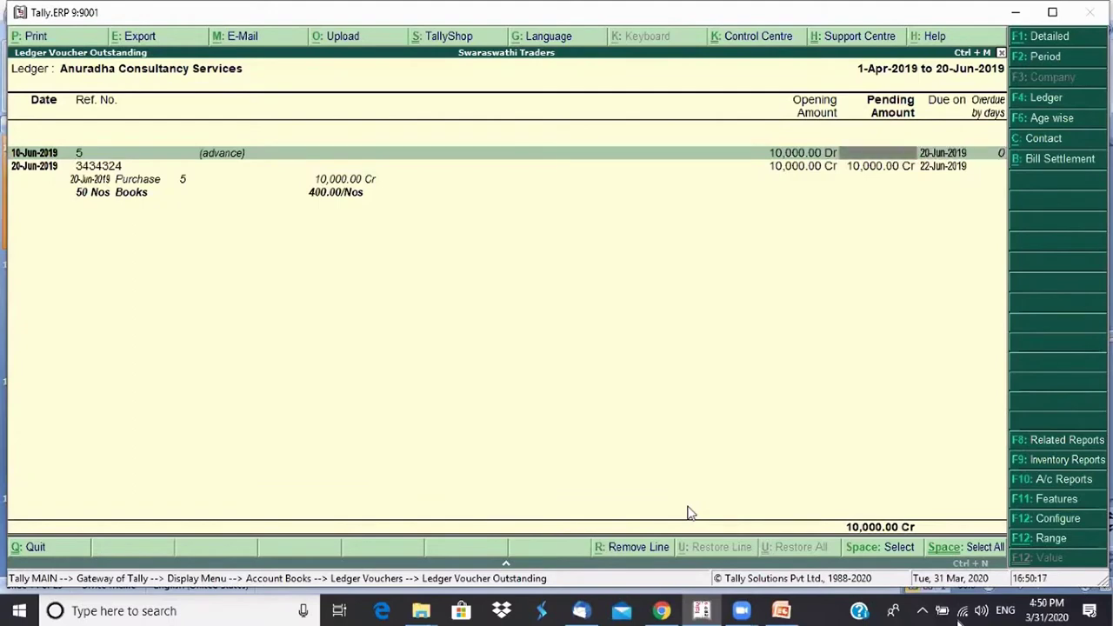
{"action": "key", "text": "Down"}
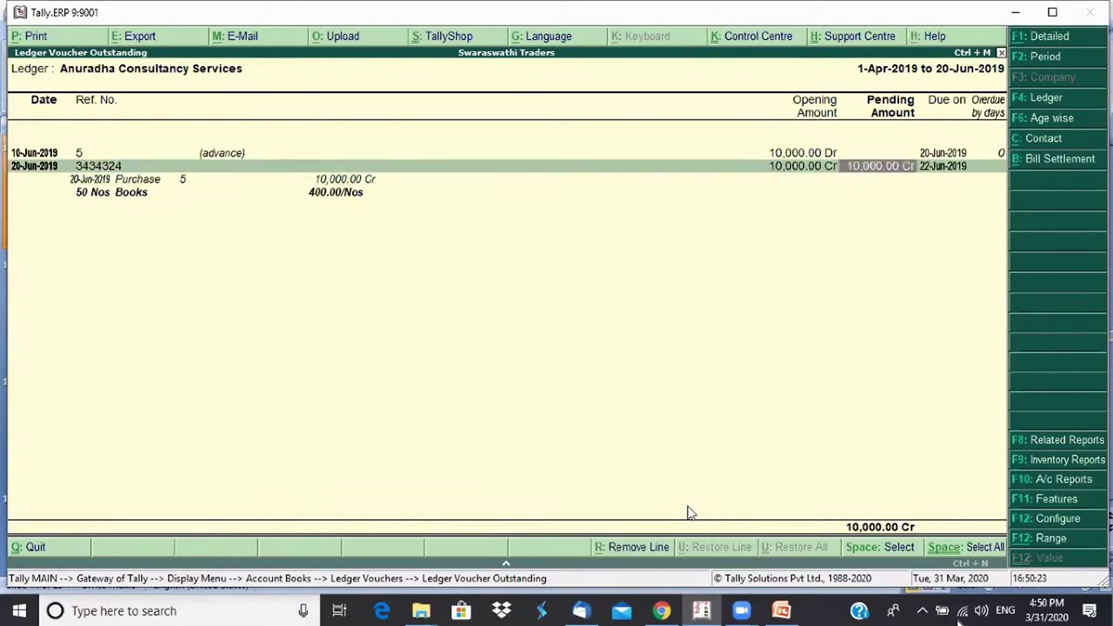
{"action": "key", "text": "Up"}
Show the advance reference in detailed form and examine the payment and purchase vouchers adjusted under it
{"action": "key", "text": "alt+F1"}
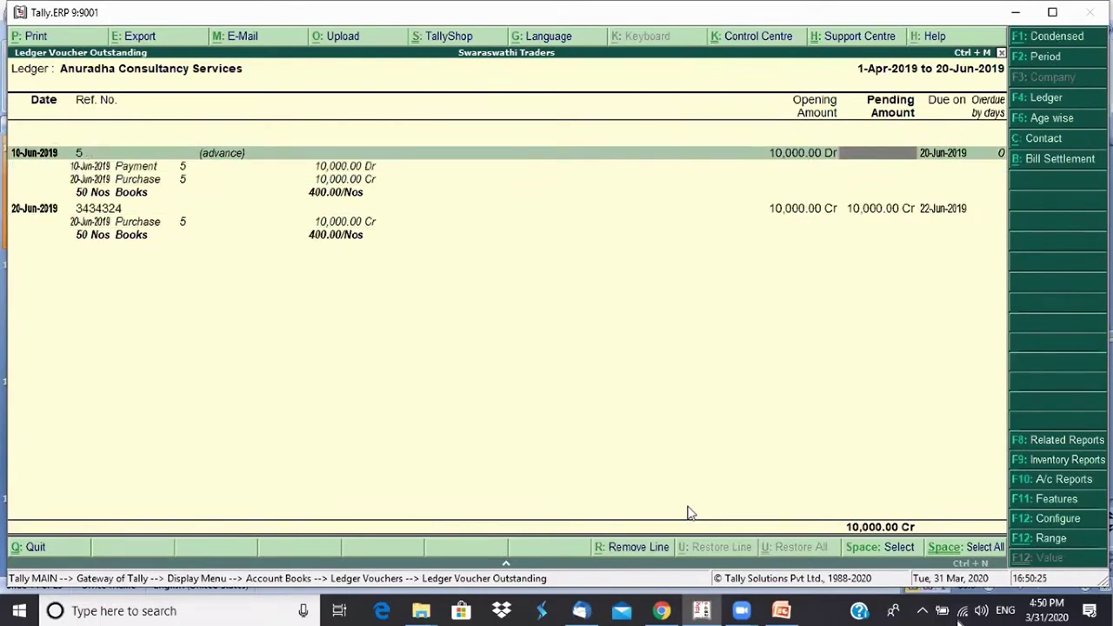
{"action": "key", "text": "alt+F1"}
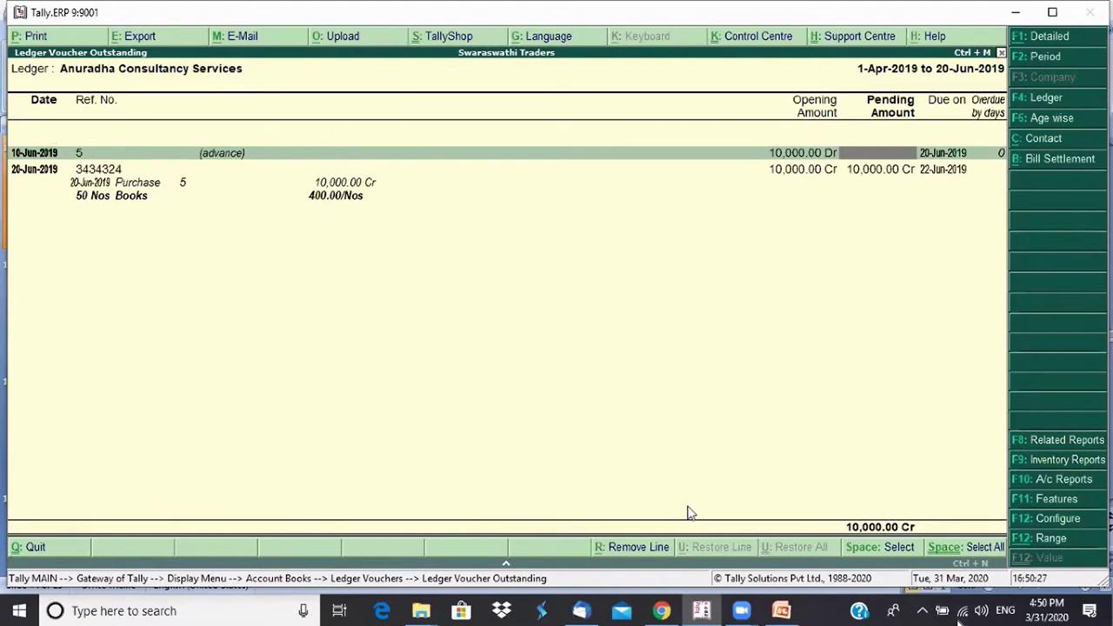
{"action": "key", "text": "alt+F1"}
{"action": "key", "text": "Down"}
{"action": "key", "text": "Down"}
{"action": "key", "text": "Down"}
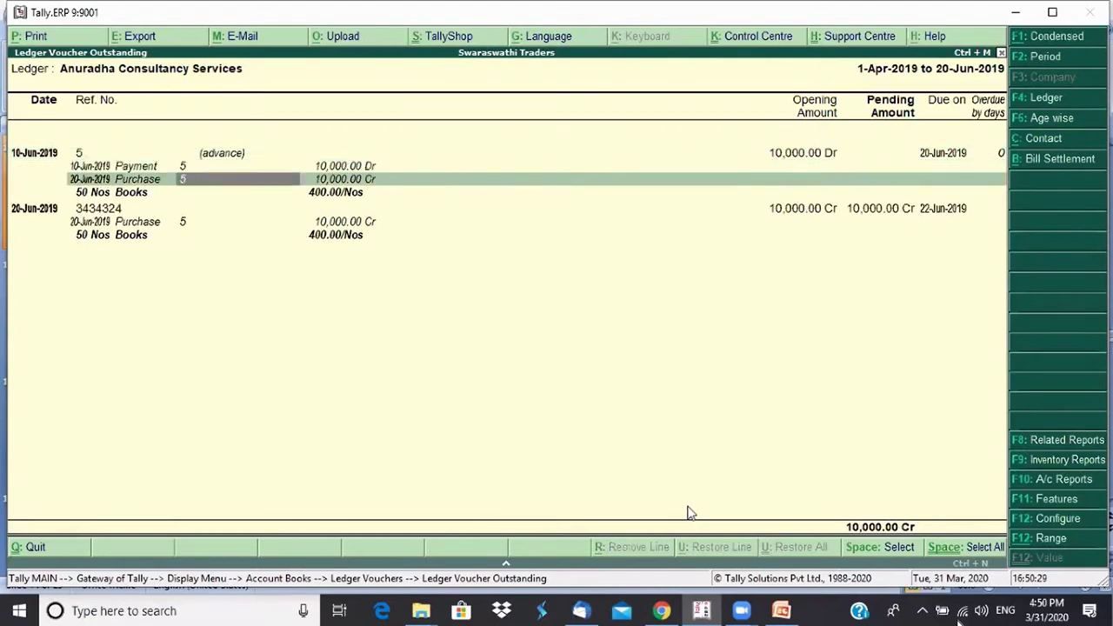
{"action": "key", "text": "Up"}
{"action": "key", "text": "Up"}
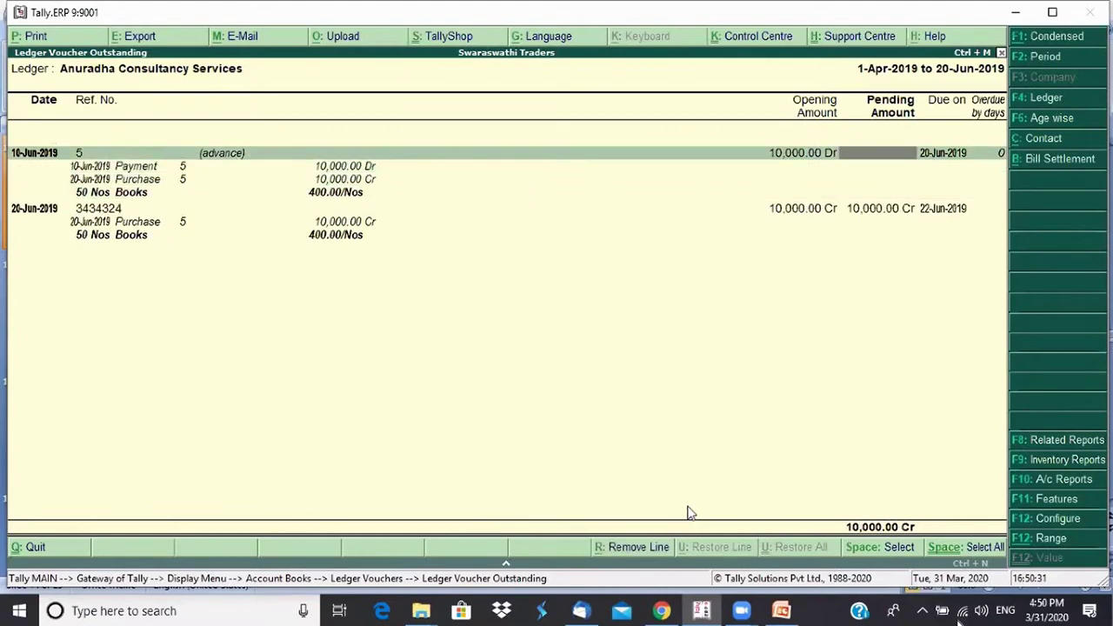
{"action": "key", "text": "Down"}
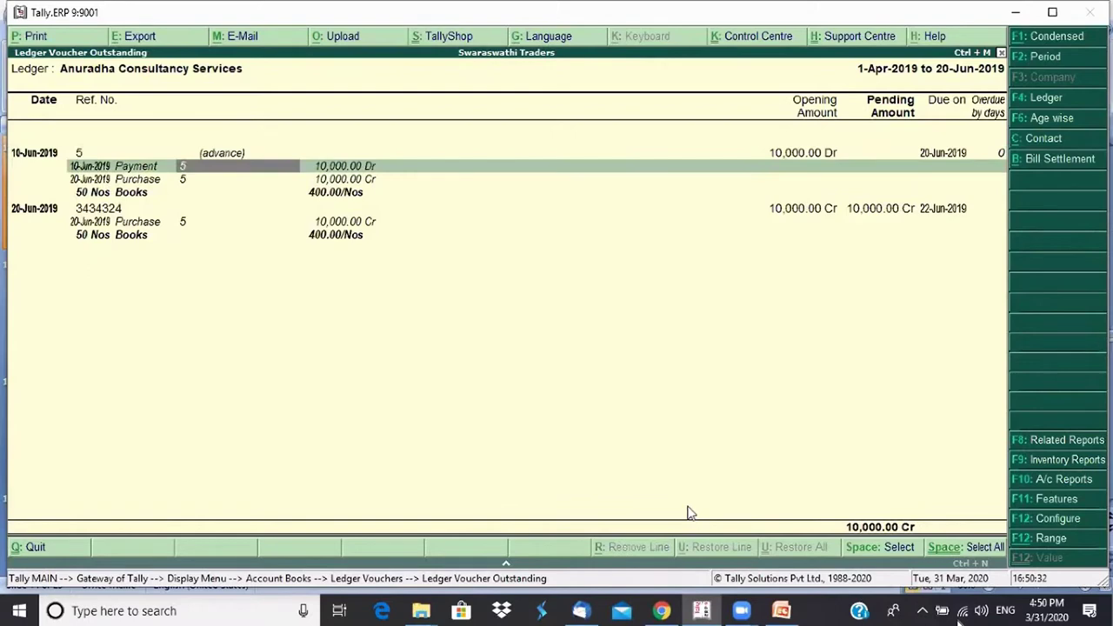
{"action": "key", "text": "Right"}
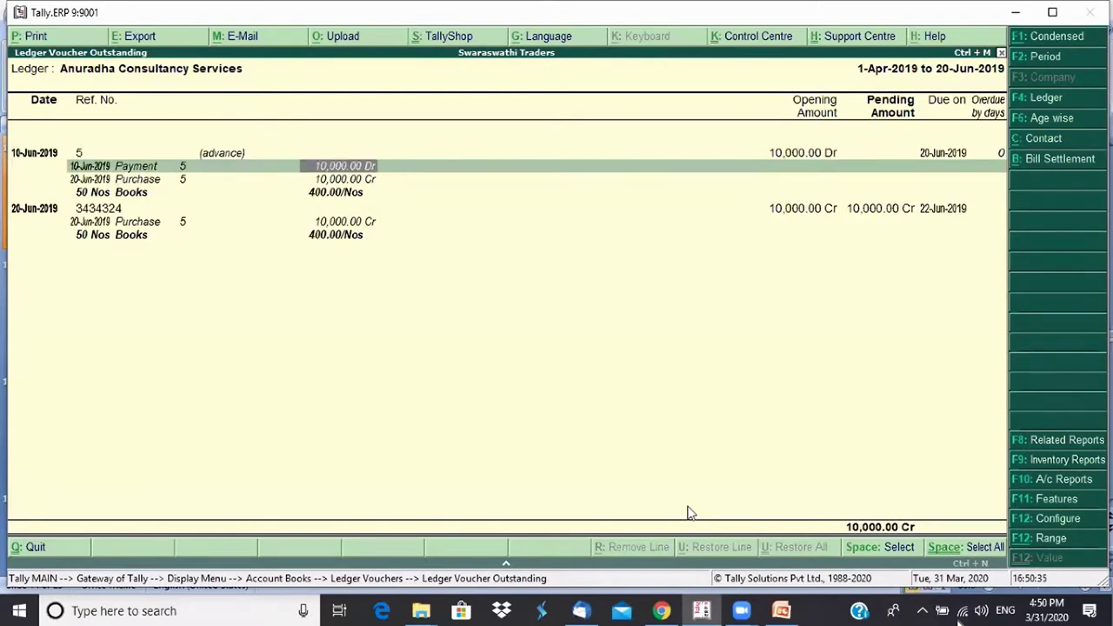
{"action": "key", "text": "Down"}
{"action": "key", "text": "Left"}
{"action": "key", "text": "Left"}
{"action": "key", "text": "Left"}
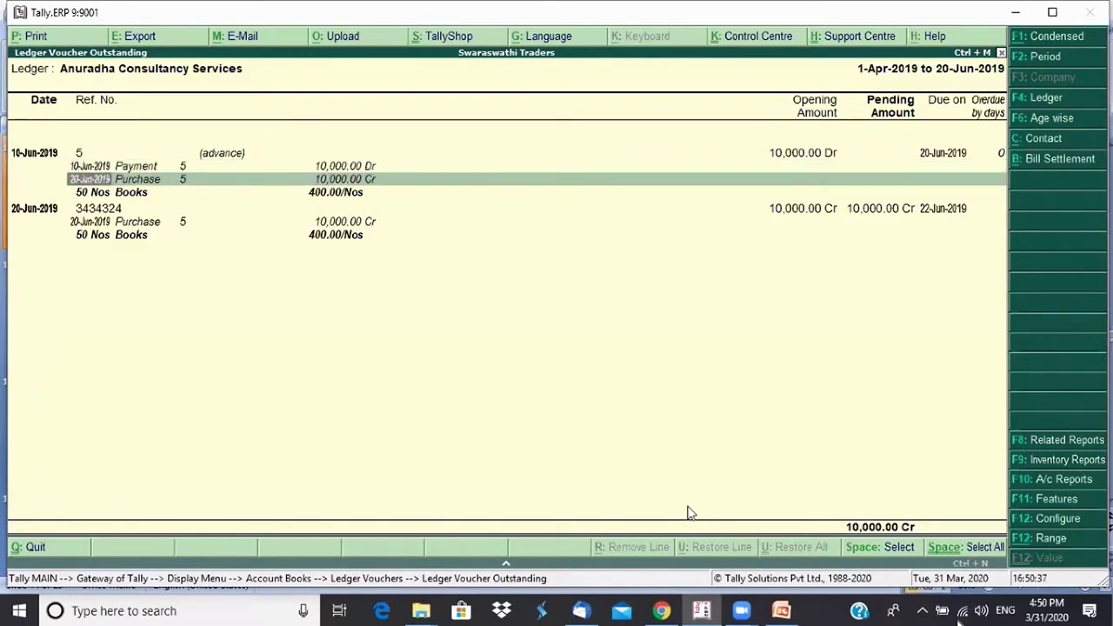
{"action": "key", "text": "Right"}
{"action": "key", "text": "Right"}
Examine the purchase voucher line under the 20-Jun-2019 bill and return to the advance reference
{"action": "key", "text": "Down"}
{"action": "key", "text": "Down"}
{"action": "key", "text": "Down"}
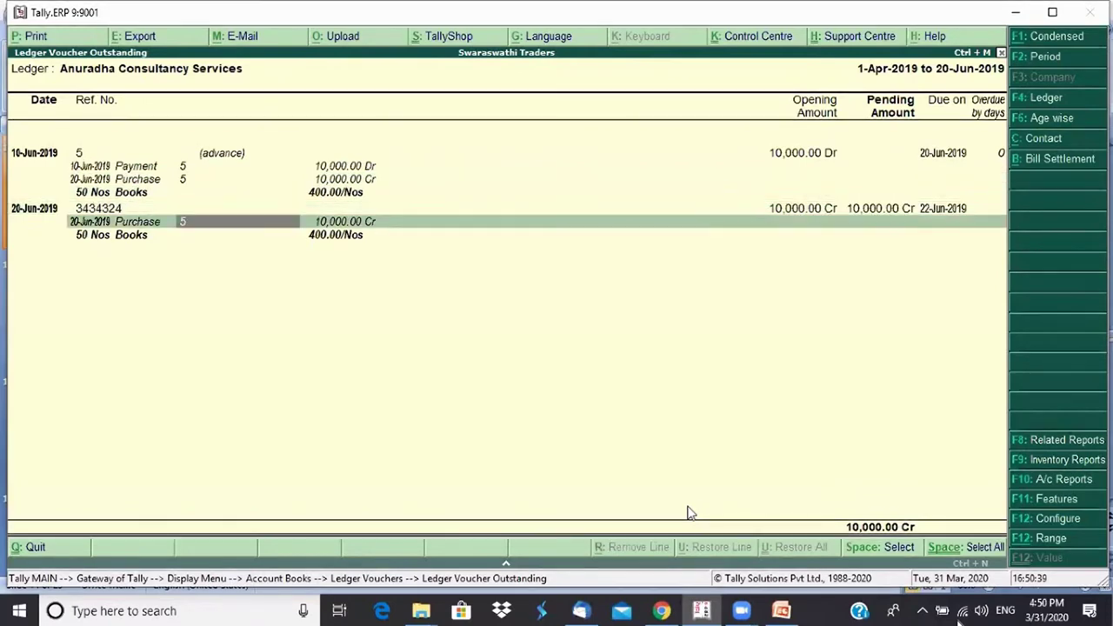
{"action": "key", "text": "Right"}
{"action": "key", "text": "Right"}
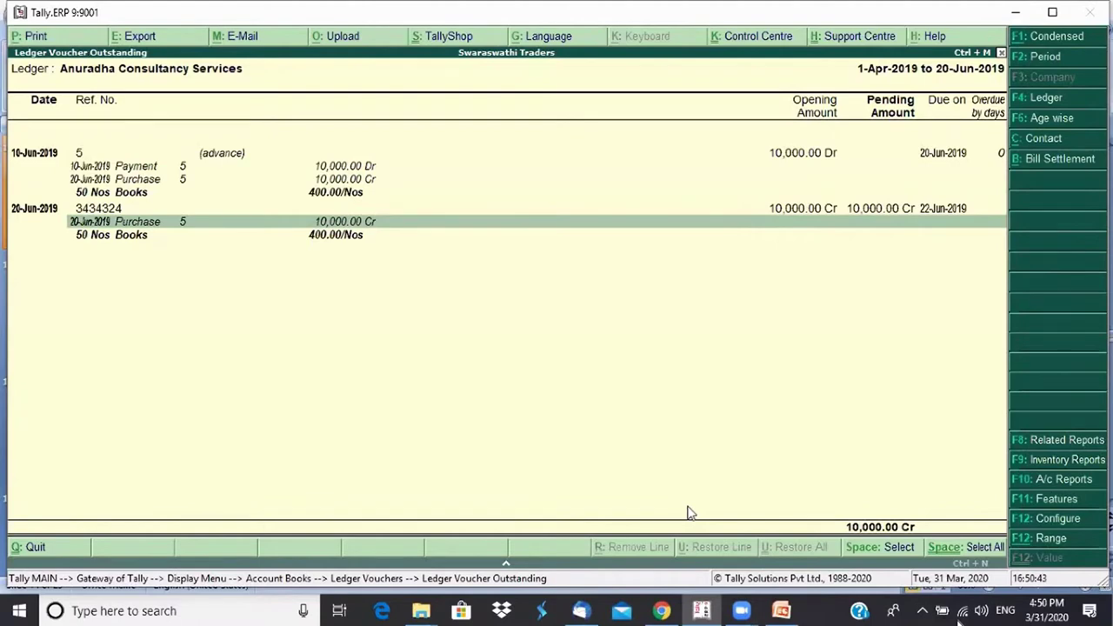
{"action": "key", "text": "Up"}
{"action": "key", "text": "Up"}
{"action": "key", "text": "Up"}
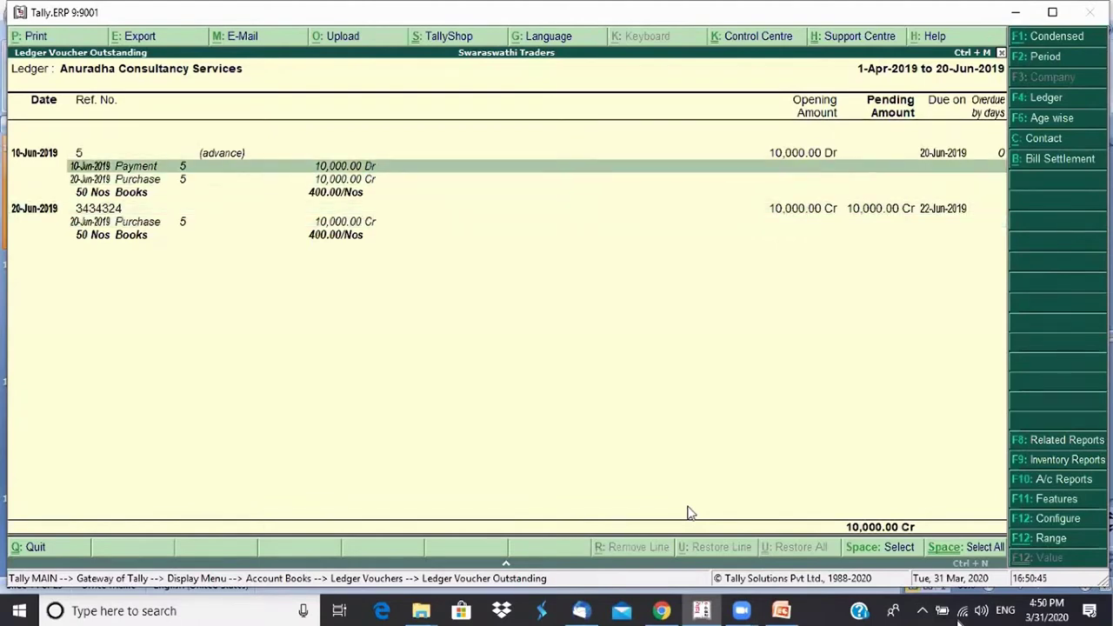
{"action": "key", "text": "Up"}
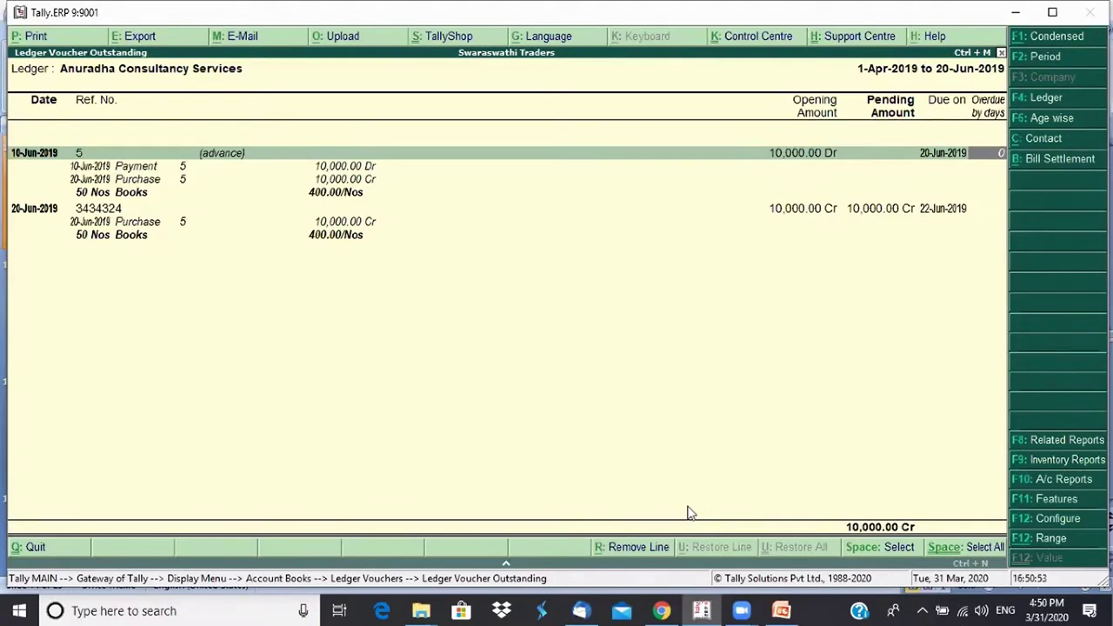
Leave the ledger outstanding and account book reports and return to the Gateway of Tally
{"action": "key", "text": "Escape"}
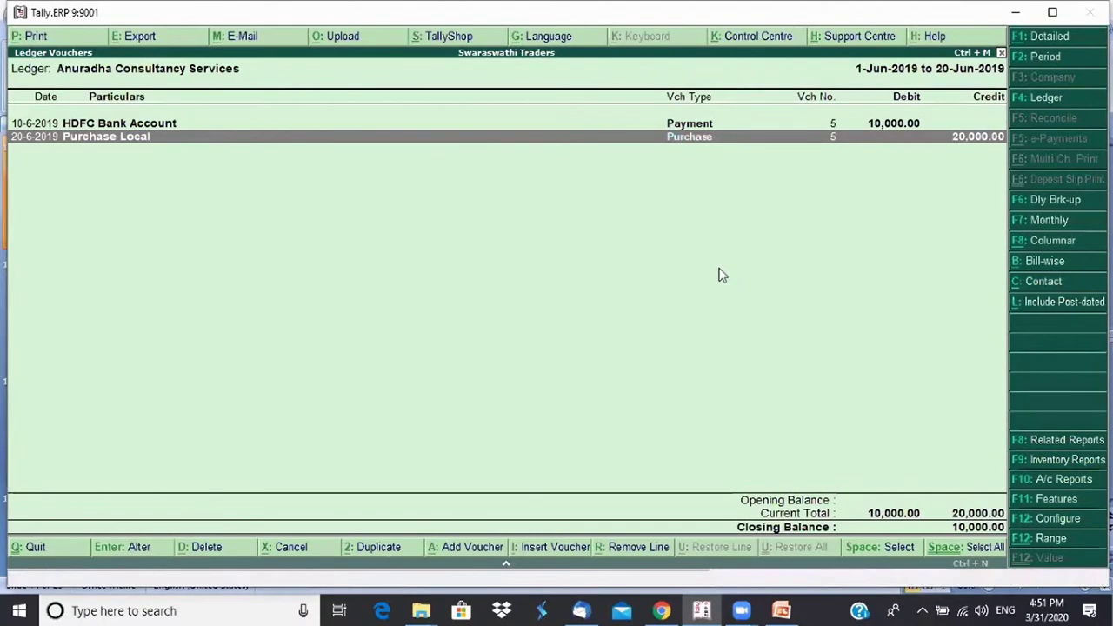
{"action": "key", "text": "Escape"}
{"action": "key", "text": "Escape"}
{"action": "key", "text": "Escape"}
{"action": "key", "text": "Escape"}
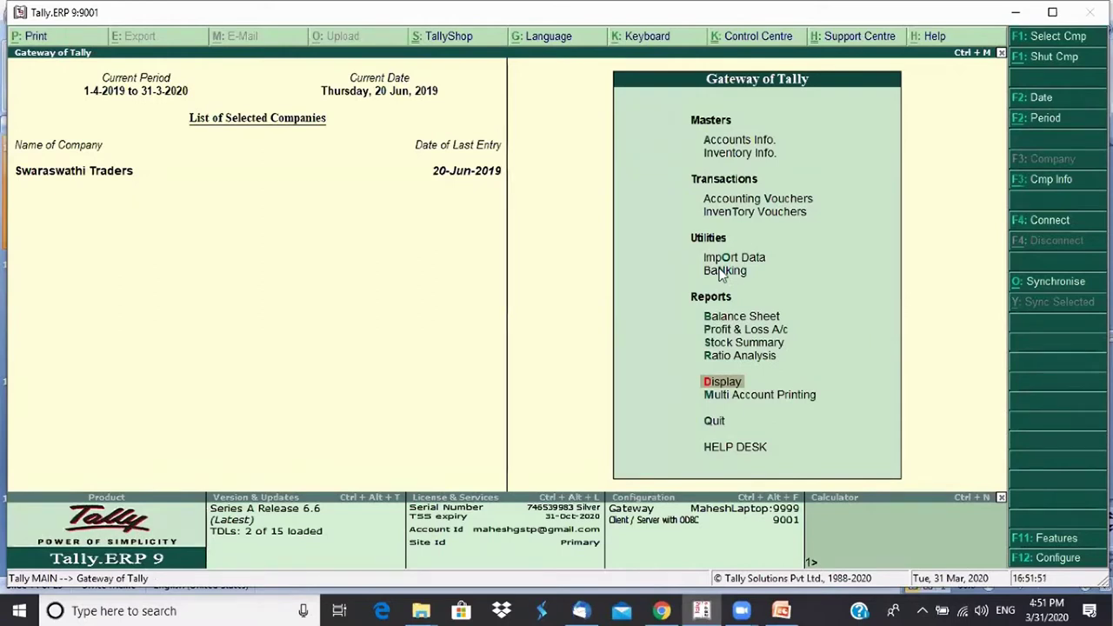
Open accounting voucher entry and start a payment voucher dated 21-6-2019
{"action": "key", "text": "Up"}
{"action": "key", "text": "Up"}
{"action": "key", "text": "Up"}
{"action": "key", "text": "Up"}
{"action": "key", "text": "Up"}
{"action": "key", "text": "Up"}
{"action": "key", "text": "Up"}
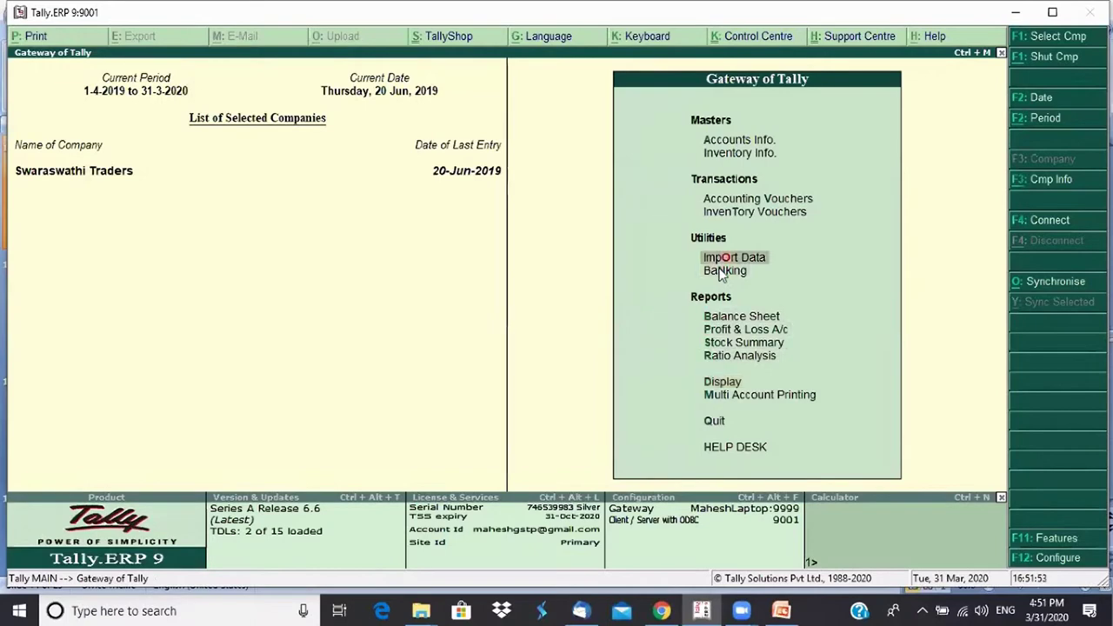
{"action": "key", "text": "Up"}
{"action": "key", "text": "Return"}
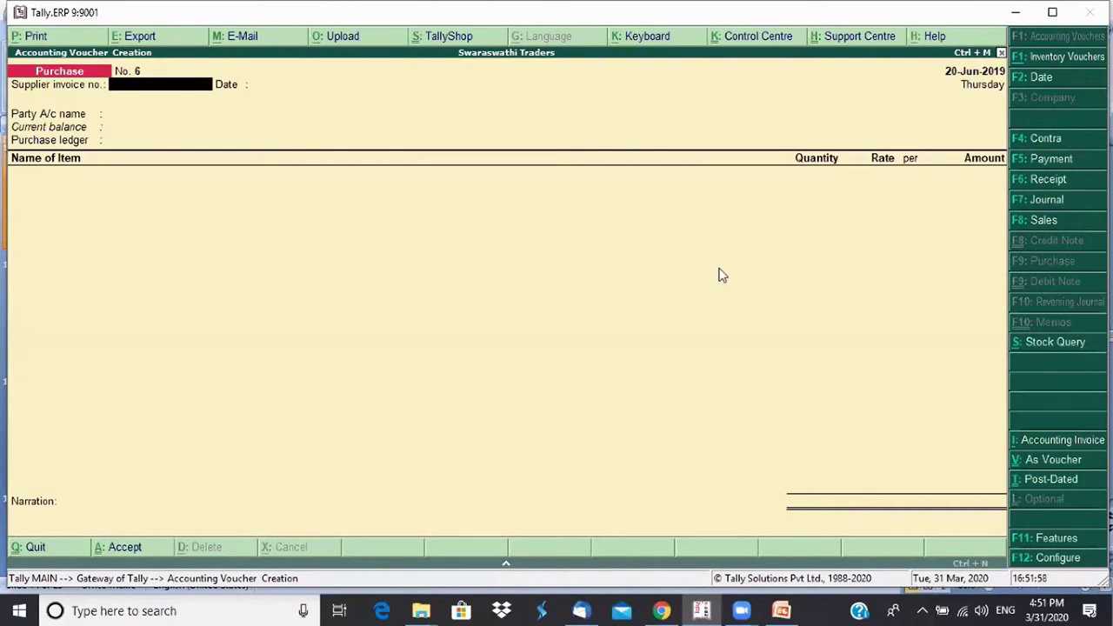
{"action": "key", "text": "F5"}
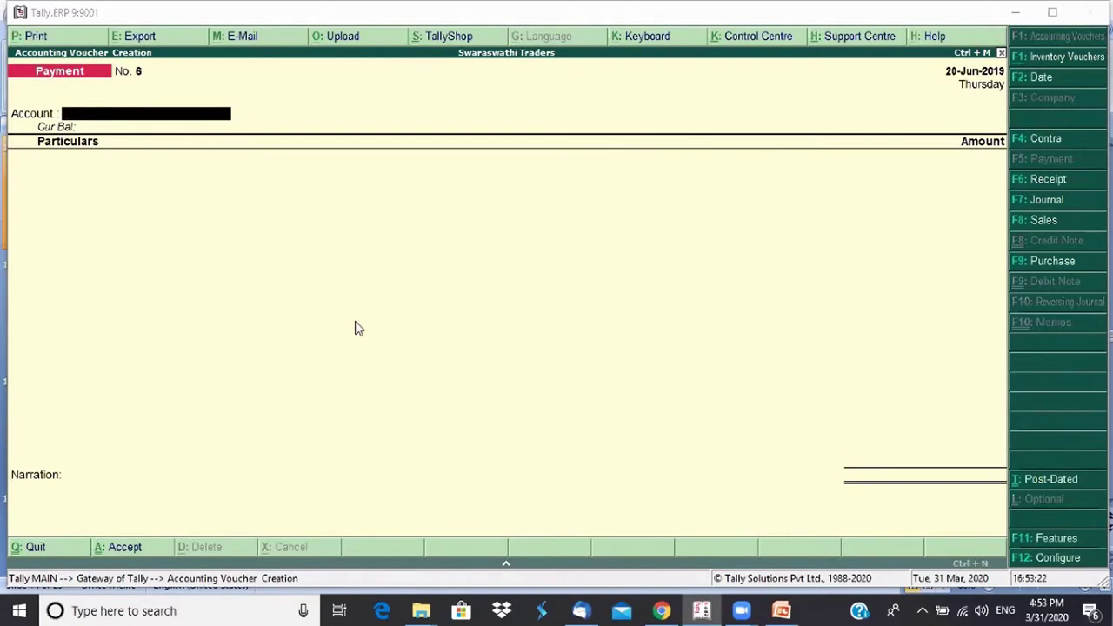
{"action": "key", "text": "F2"}
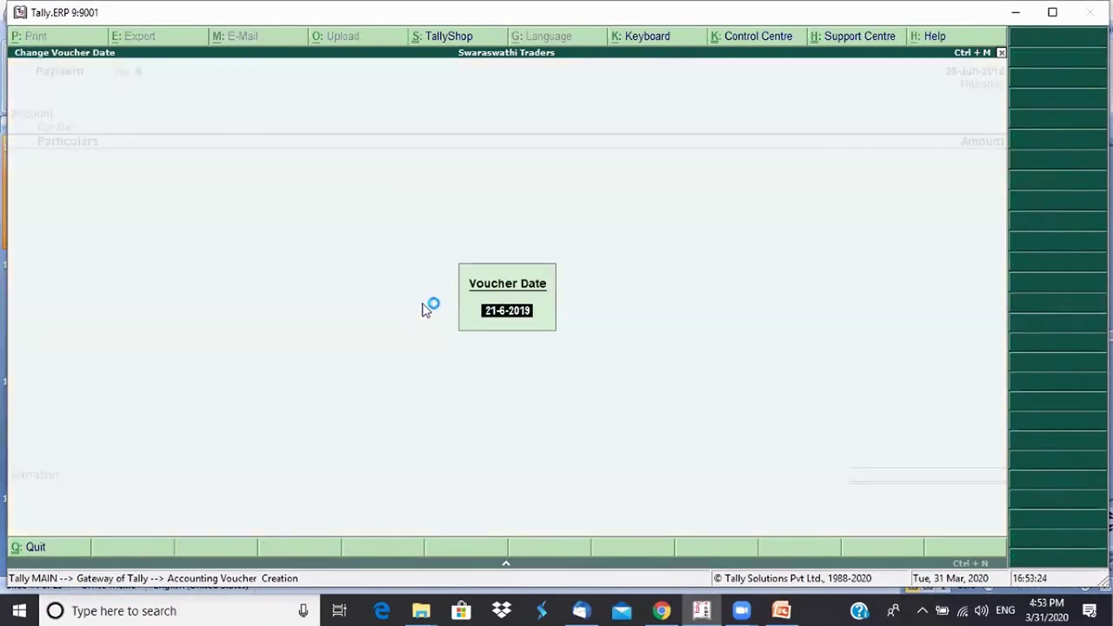
{"action": "key", "text": "Return"}
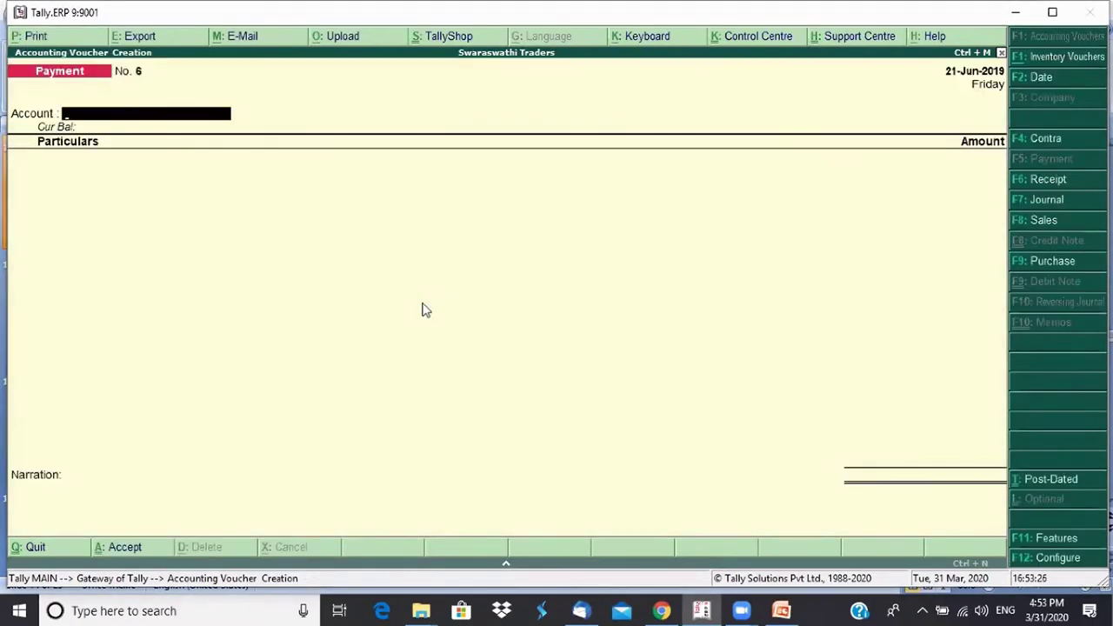
Enter a payment of 5,000 from Cash to Vikram Distributor
{"action": "type", "text": "Ca"}
{"action": "key", "text": "Return"}
{"action": "type", "text": "Vi"}
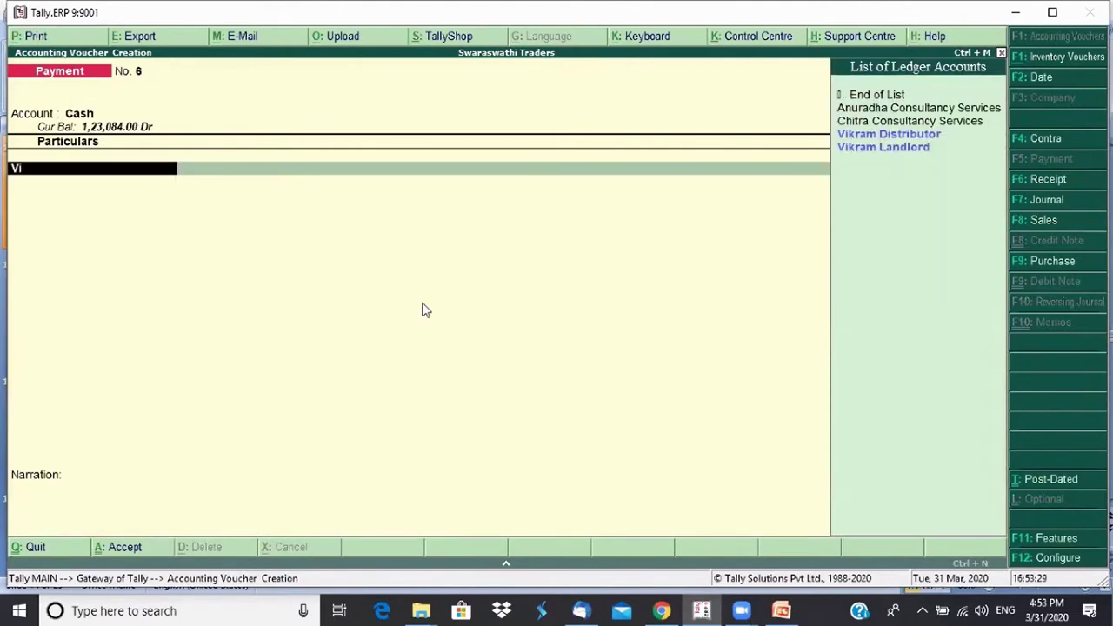
{"action": "type", "text": "k"}
{"action": "key", "text": "Return"}
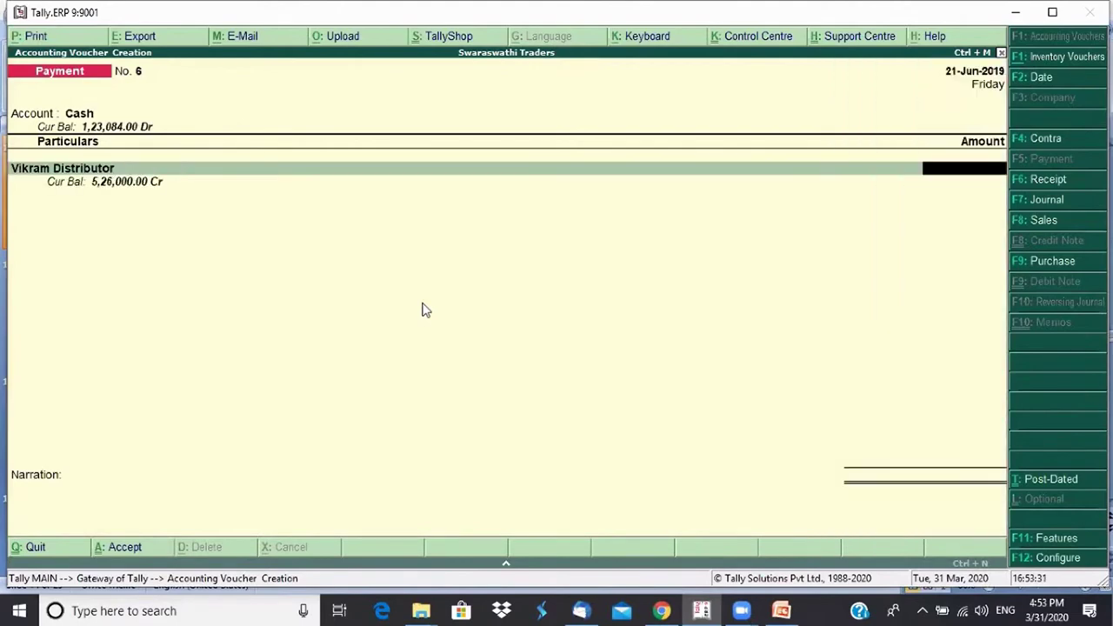
{"action": "type", "text": "10"}
{"action": "key", "text": "BackSpace"}
{"action": "key", "text": "BackSpace"}
{"action": "type", "text": "5000"}
{"action": "key", "text": "Return"}
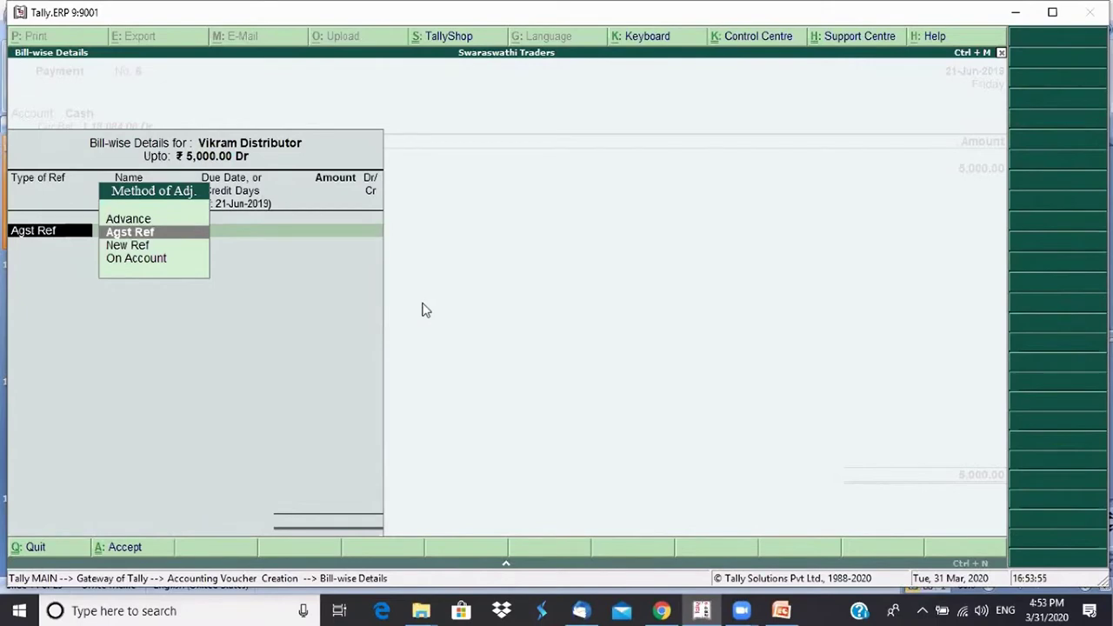
Allocate the full 5,000 Dr as On Account in the bill-wise details of Vikram Distributor
{"action": "key", "text": "Down"}
{"action": "key", "text": "Down"}
{"action": "key", "text": "Return"}
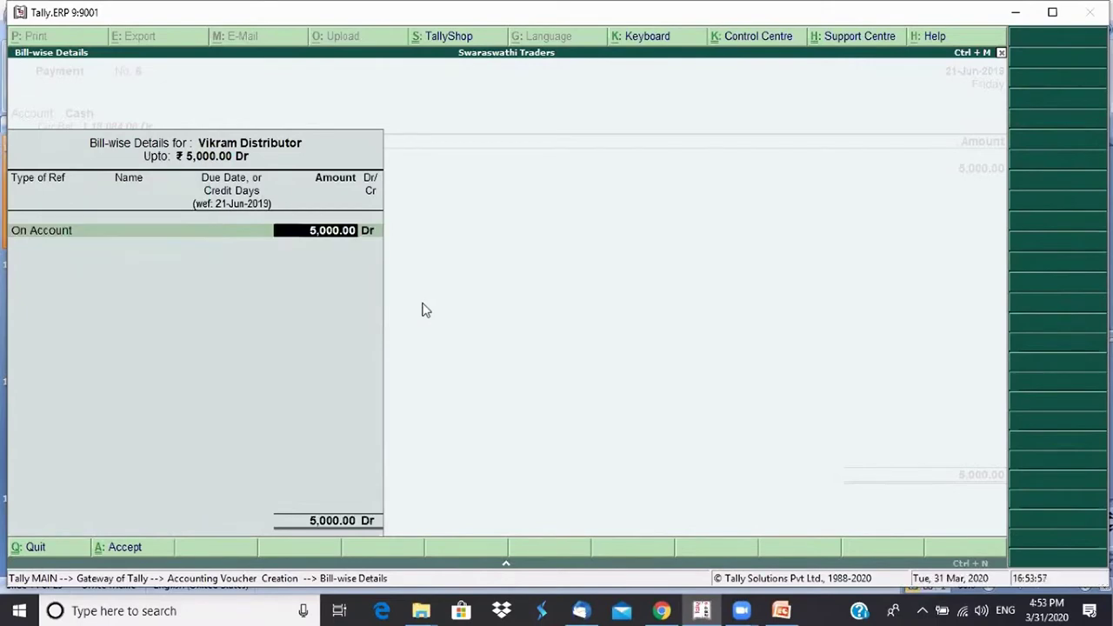
{"action": "key", "text": "Return"}
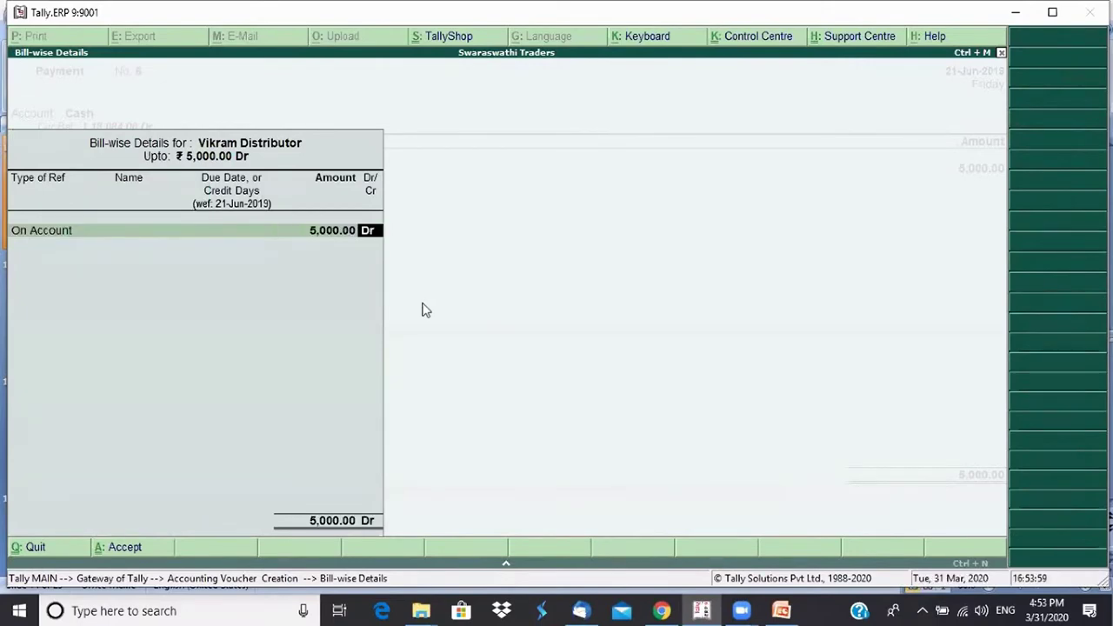
{"action": "key", "text": "Return"}
{"action": "key", "text": "Return"}
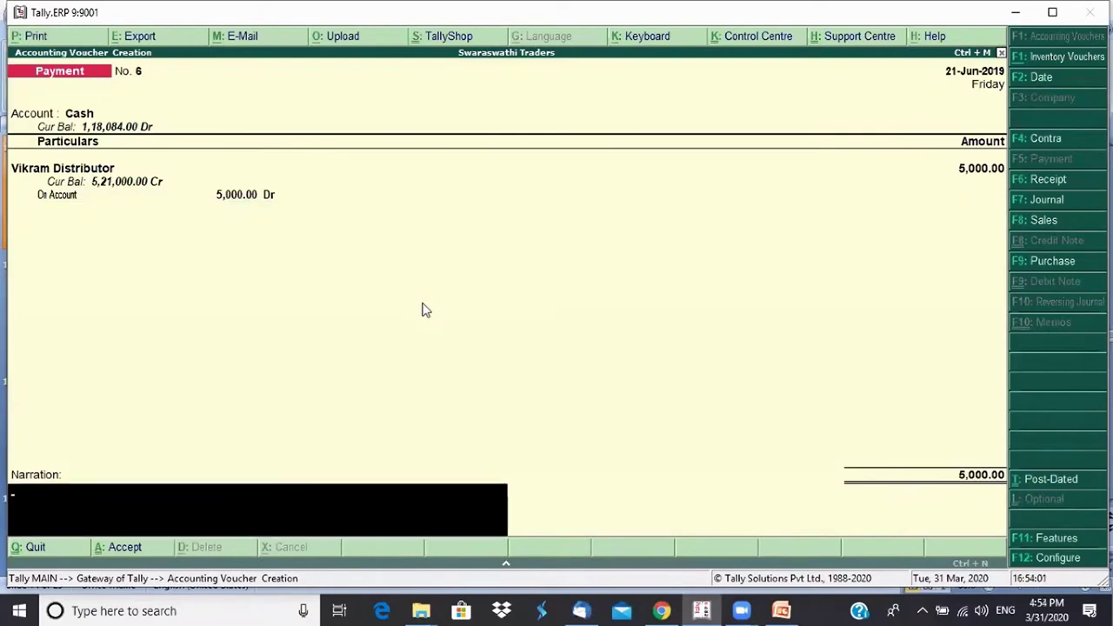
Add the narration "Payment made", save the payment voucher and leave voucher entry
{"action": "type", "text": "Payment made"}
{"action": "key", "text": "Return"}
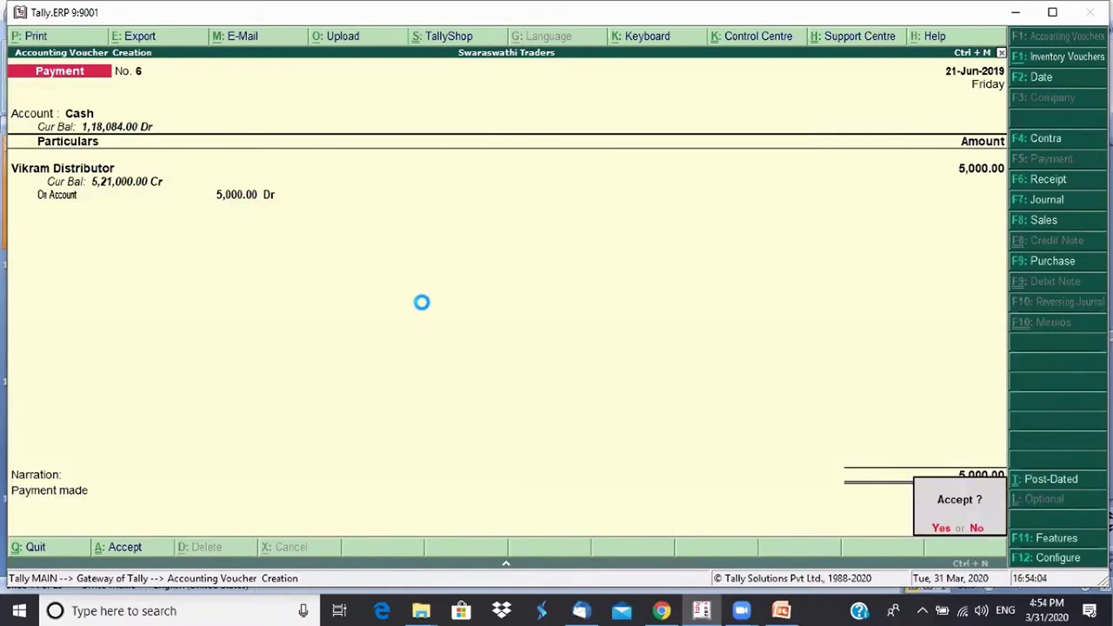
{"action": "key", "text": "Return"}
{"action": "key", "text": "Escape"}
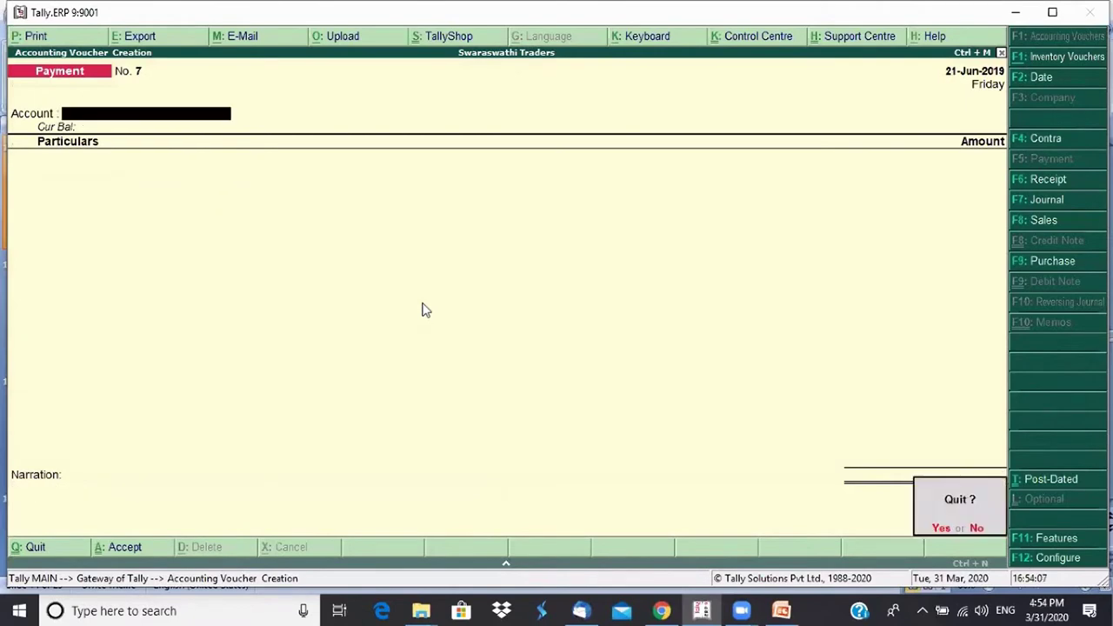
{"action": "key", "text": "Return"}
Display the ledger vouchers of Vikram Distributor from the account books and look through its payment entries
{"action": "key", "text": "d"}
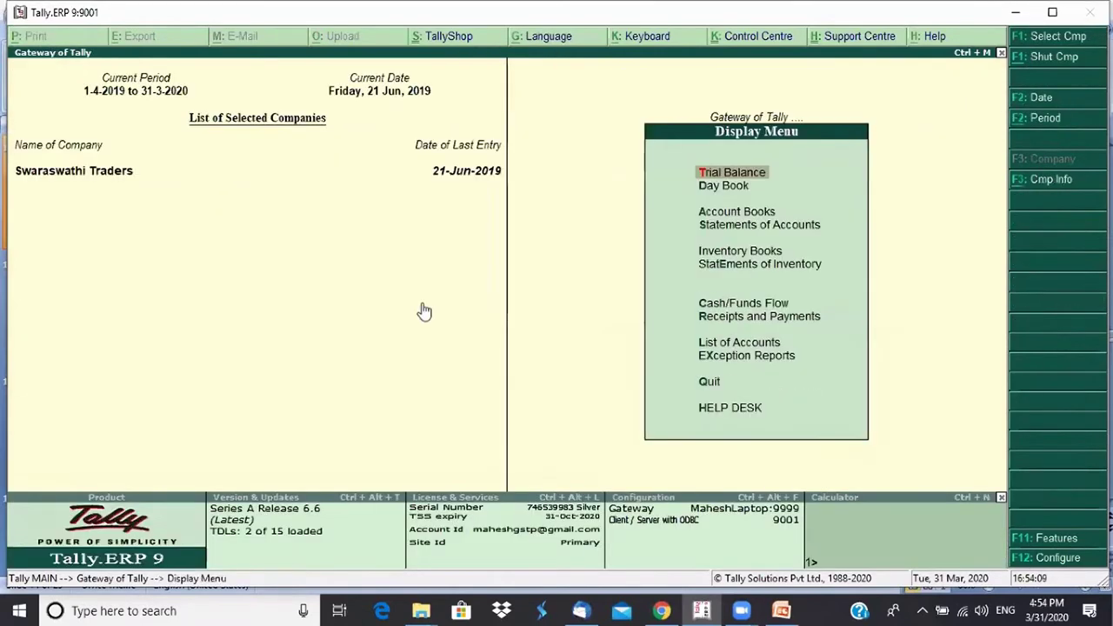
{"action": "key", "text": "a"}
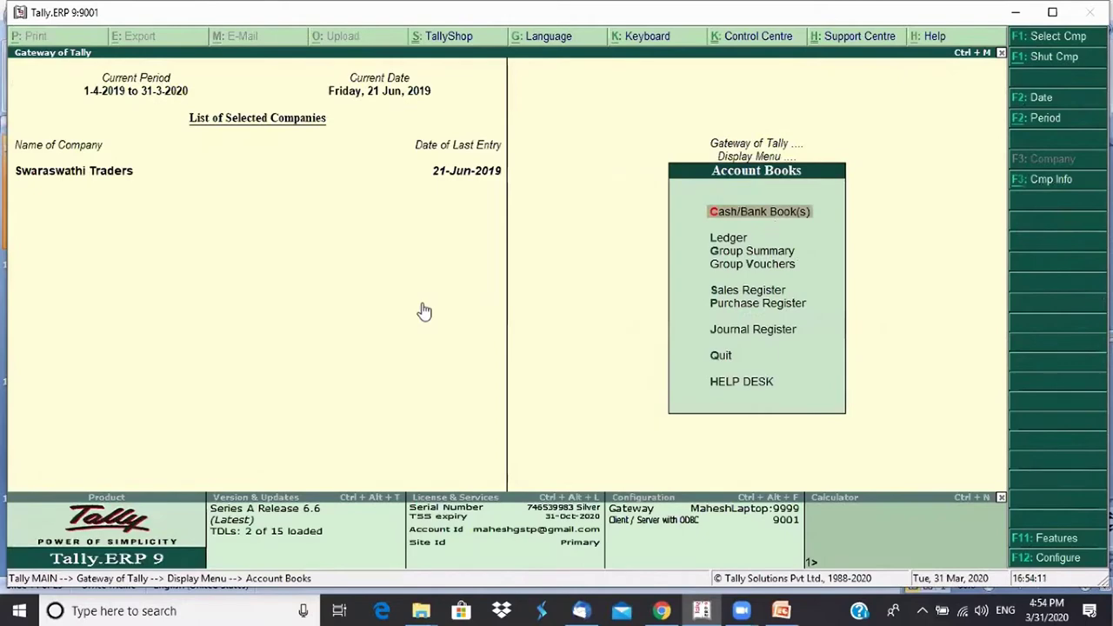
{"action": "type", "text": "lv"}
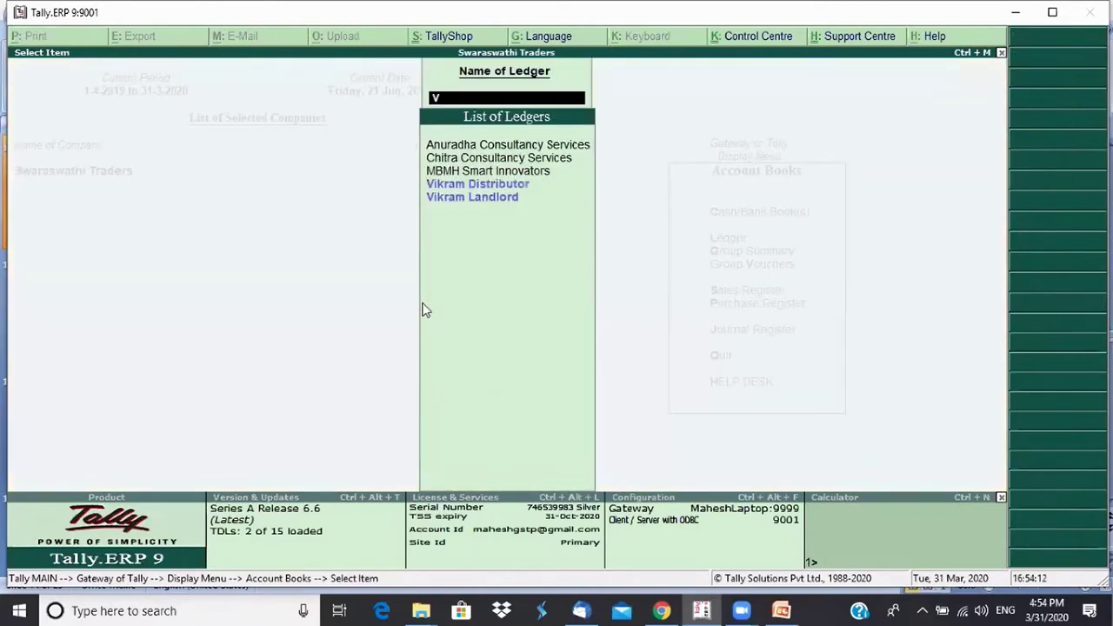
{"action": "key", "text": "Return"}
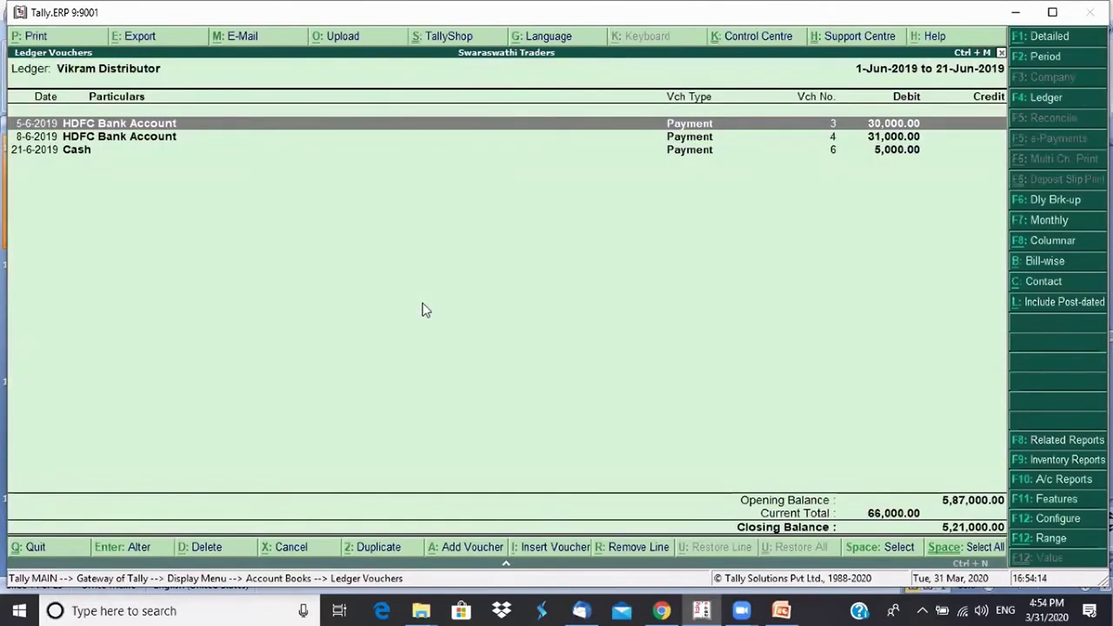
{"action": "key", "text": "Down"}
{"action": "key", "text": "Down"}
{"action": "key", "text": "Up"}
{"action": "key", "text": "Up"}
Show Vikram Distributor's bill-wise outstanding and examine the pending bills against the separate On Account entry
{"action": "left_click", "coordinate": [1069, 266]}
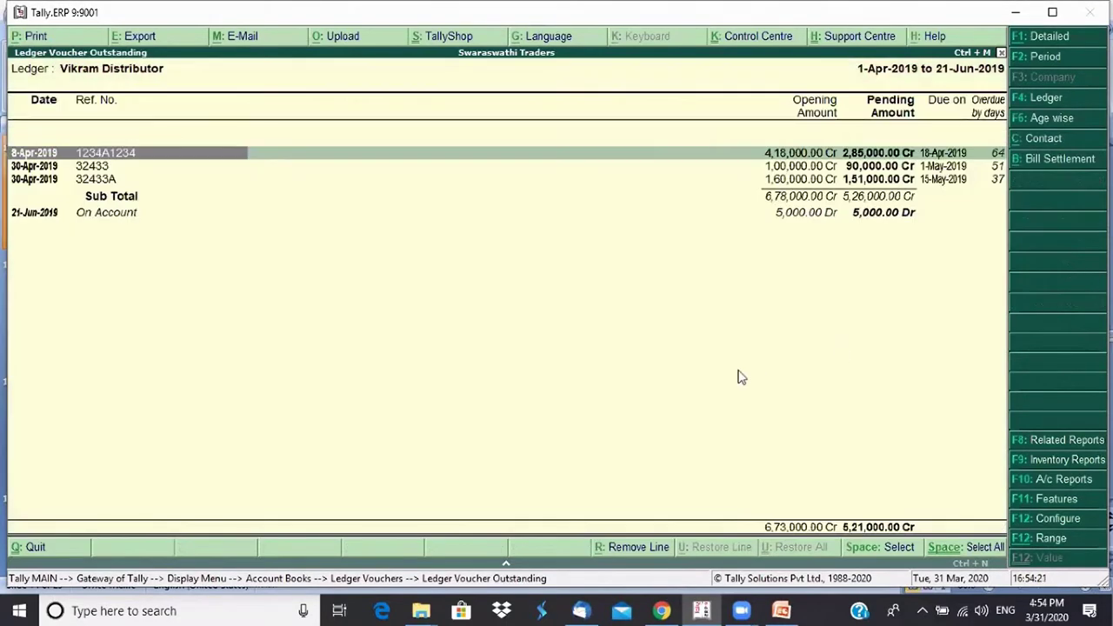
{"action": "key", "text": "Down"}
{"action": "key", "text": "Down"}
{"action": "key", "text": "Up"}
{"action": "key", "text": "Up"}
{"action": "key", "text": "Down"}
{"action": "key", "text": "Down"}
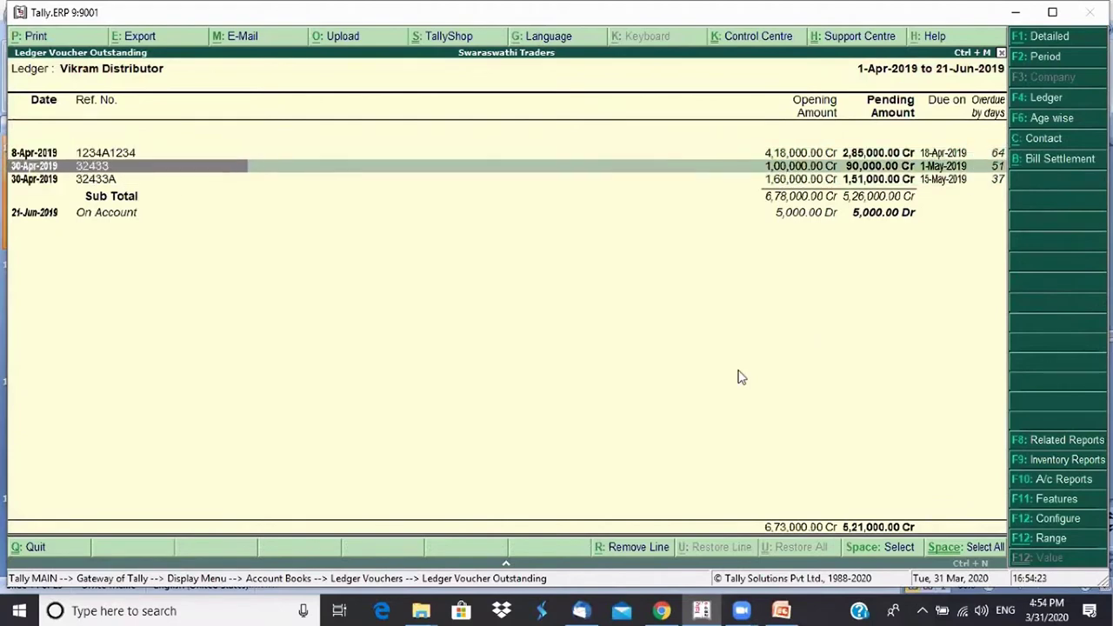
{"action": "key", "text": "Up"}
{"action": "key", "text": "Up"}
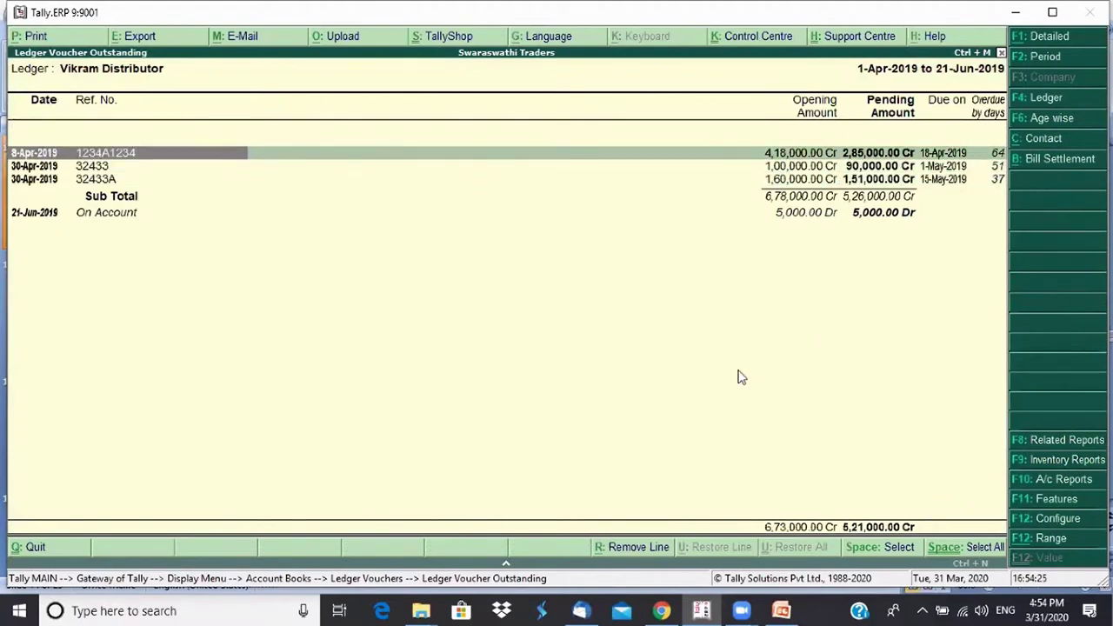
{"action": "key", "text": "Down"}
{"action": "key", "text": "Down"}
{"action": "key", "text": "Down"}
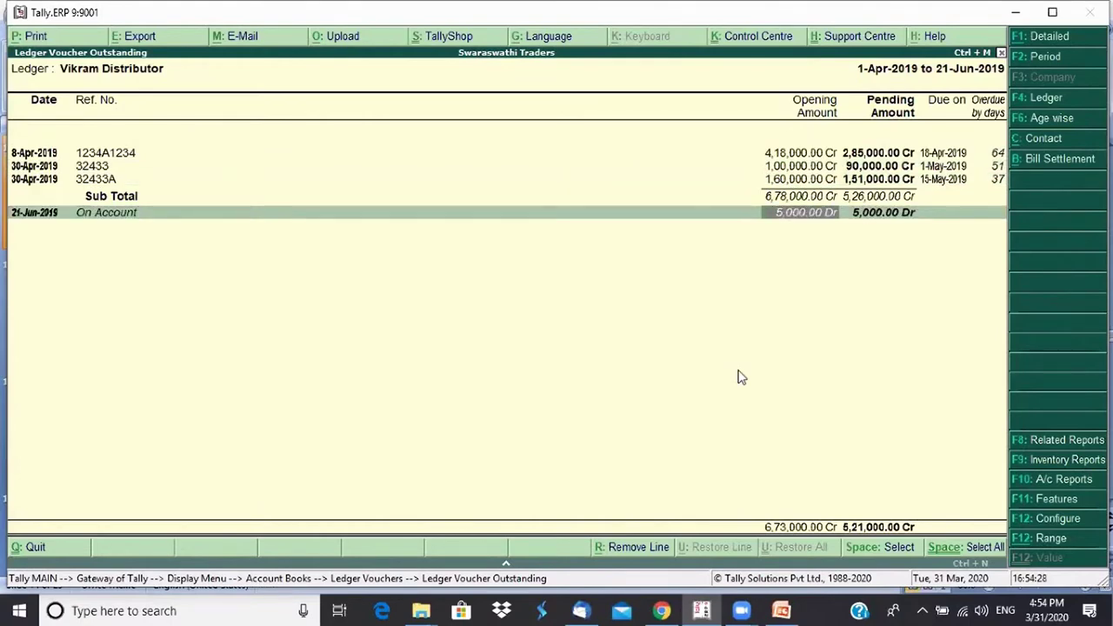
{"action": "key", "text": "Up"}
{"action": "key", "text": "Up"}
{"action": "key", "text": "Up"}
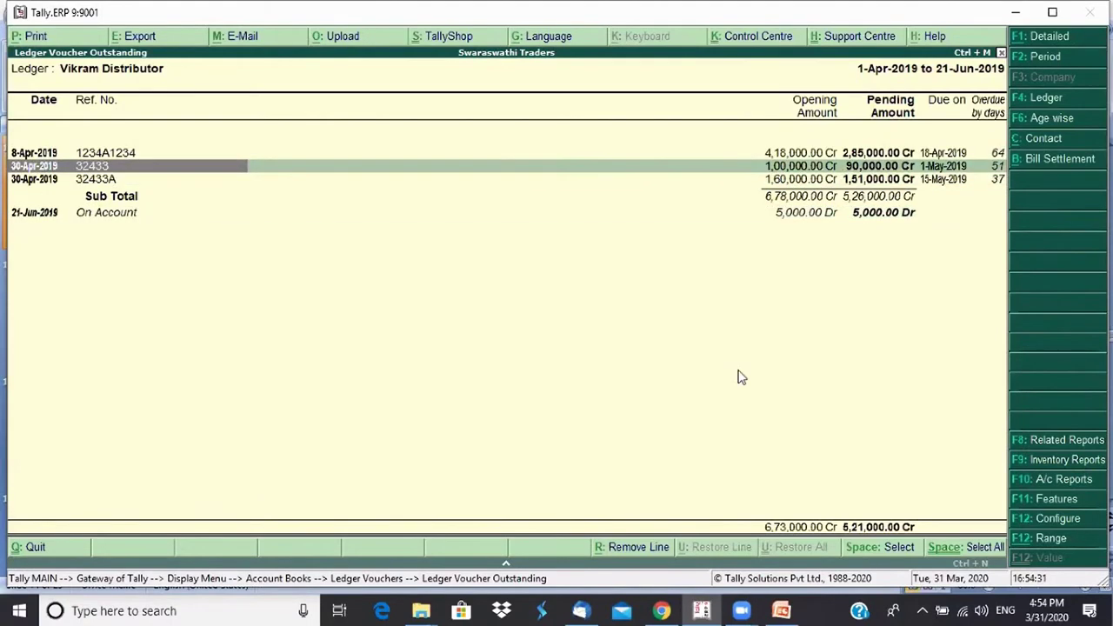
{"action": "key", "text": "Down"}
{"action": "key", "text": "Down"}
{"action": "key", "text": "Down"}
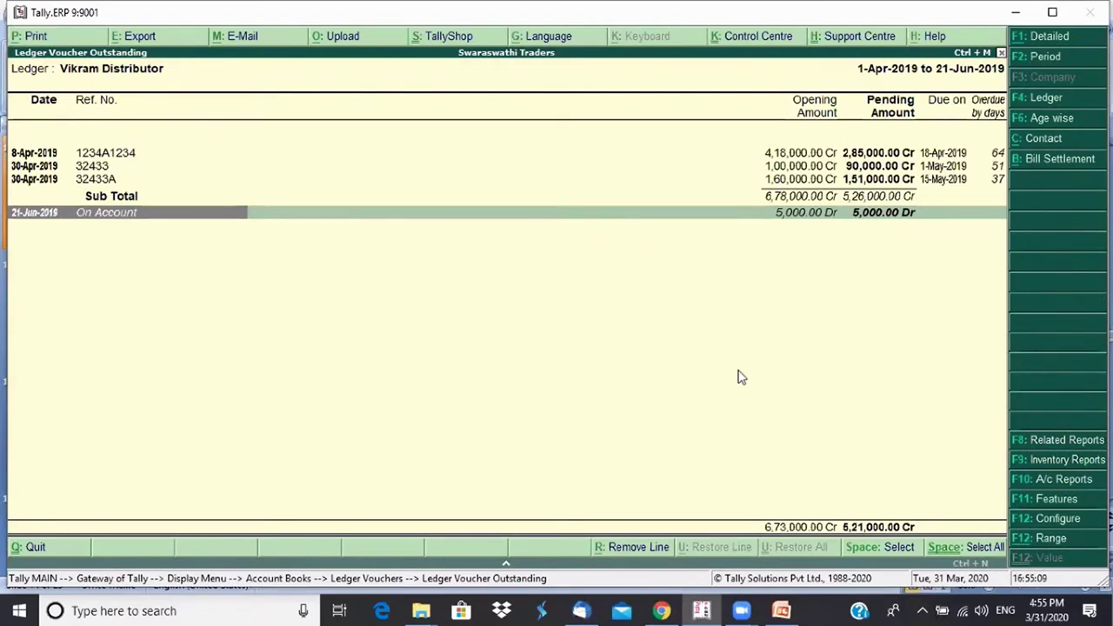
Leave Vikram Distributor's outstanding and ledger reports and return to the Gateway of Tally
{"action": "key", "text": "Escape"}
{"action": "key", "text": "Escape"}
{"action": "key", "text": "Escape"}
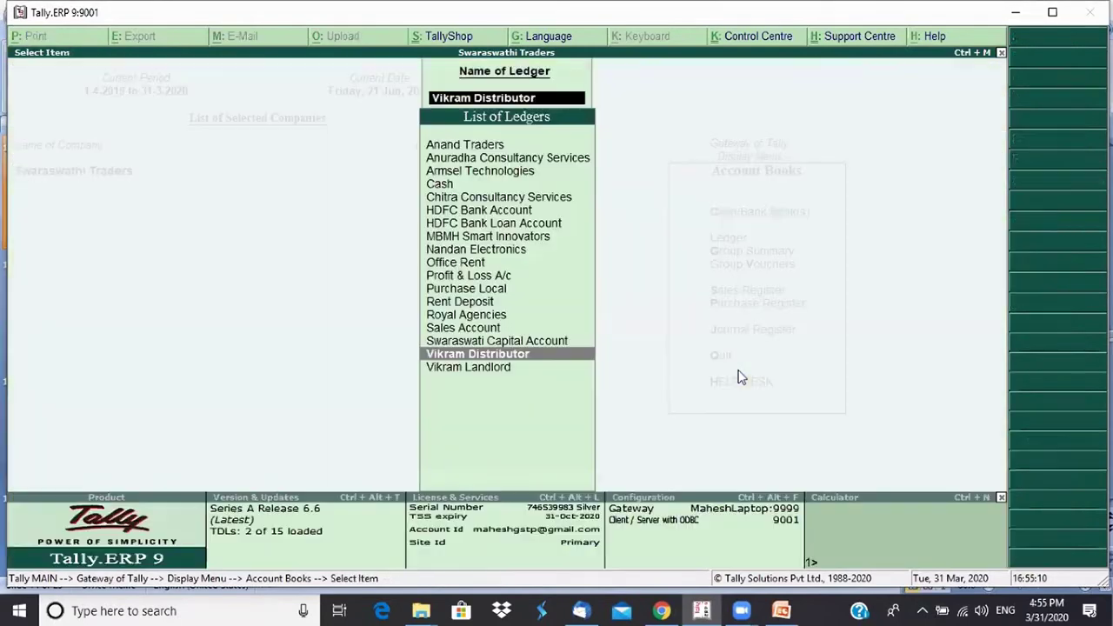
{"action": "key", "text": "Escape"}
{"action": "key", "text": "Escape"}
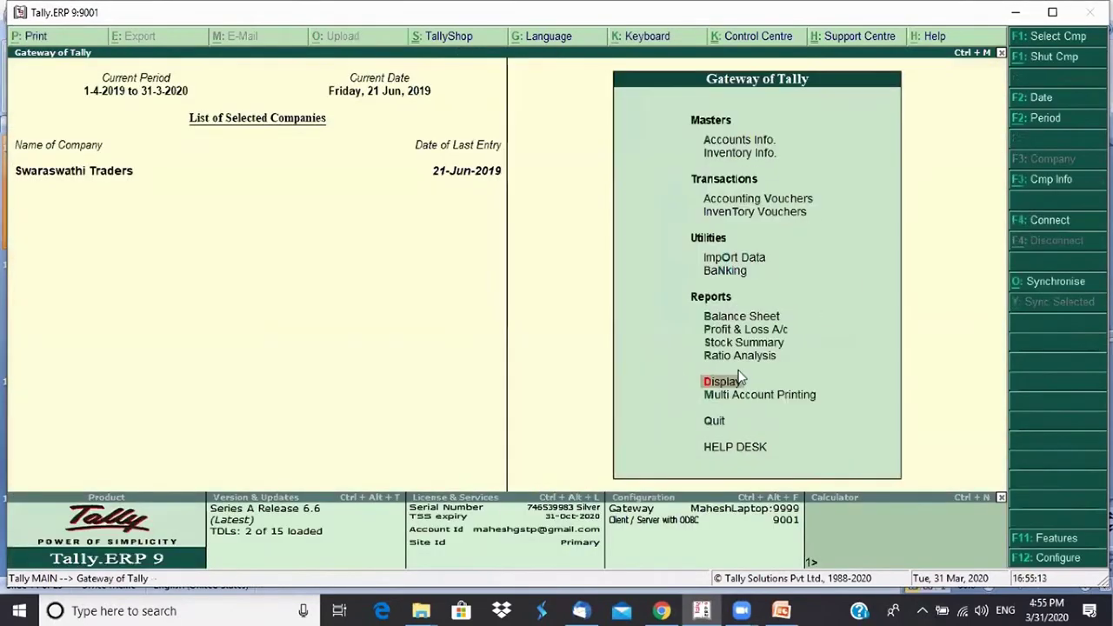
Start a journal voucher with reference number 31245 and reference date 21-Jun-2019
{"action": "key", "text": "v"}
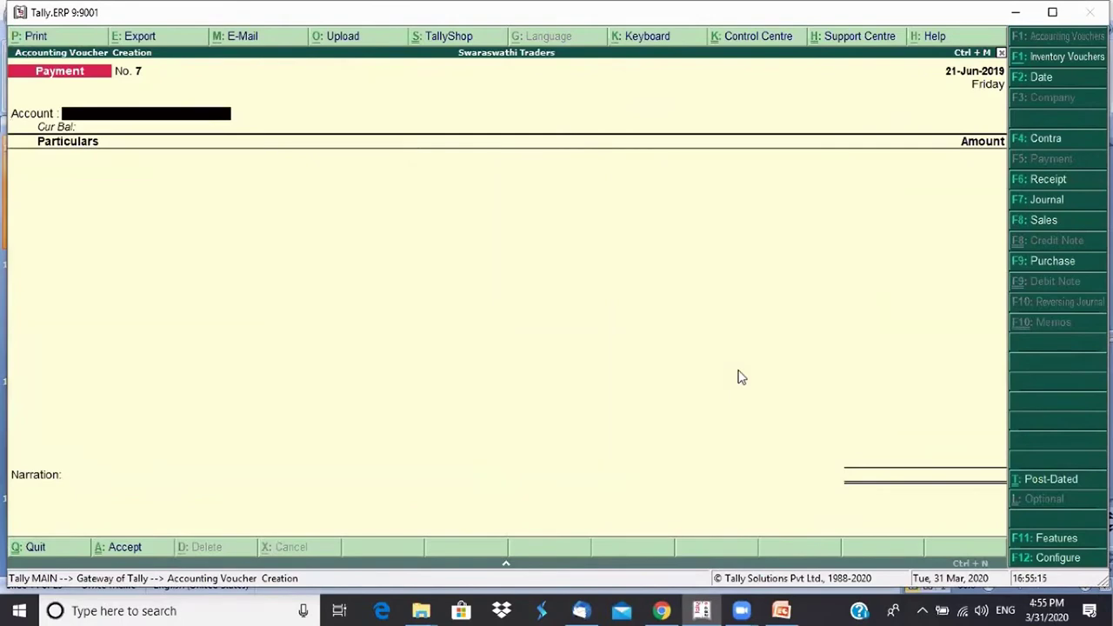
{"action": "left_click", "coordinate": [1044, 208]}
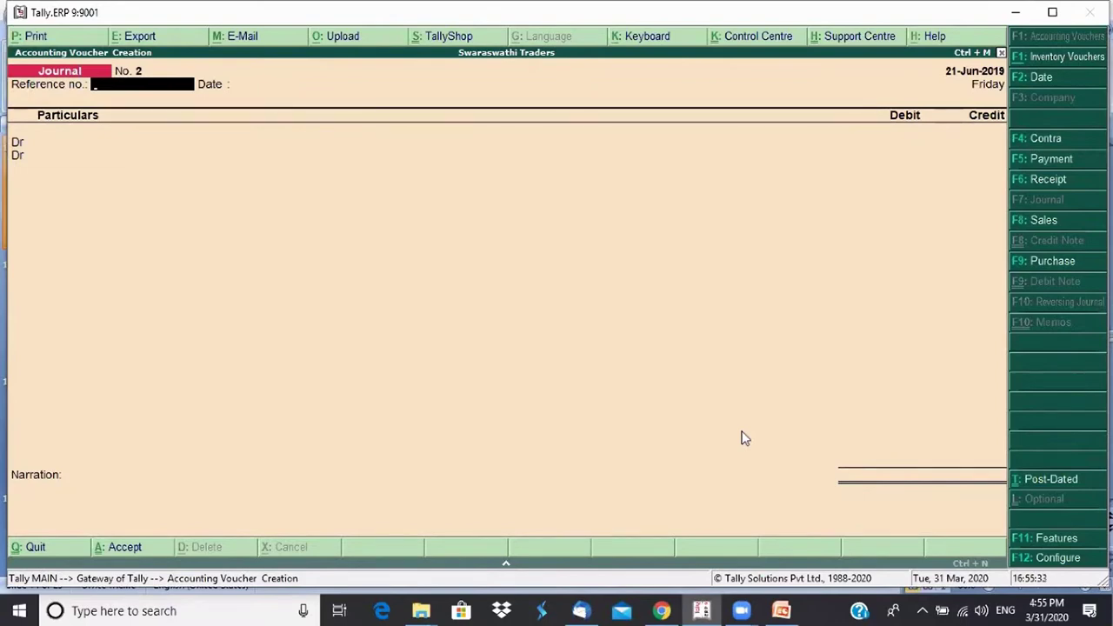
{"action": "type", "text": "31245"}
{"action": "key", "text": "Return"}
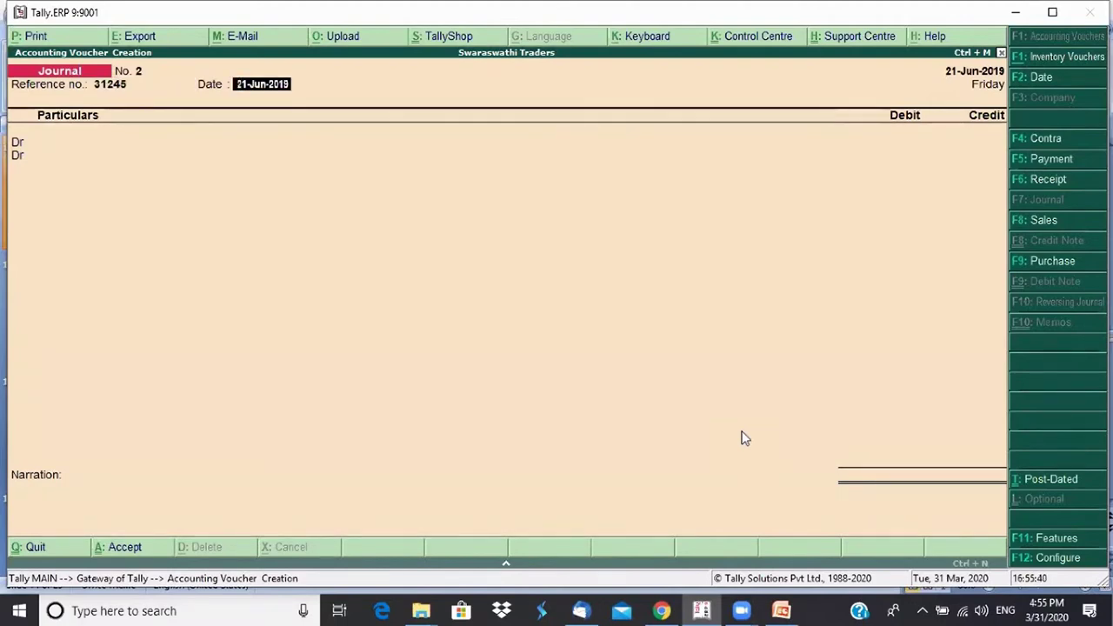
{"action": "key", "text": "Return"}
Create an Electricity Expenses ledger under Indirect Expenses with bill-by-bill balances set to No, for the journal's debit line
{"action": "type", "text": "E"}
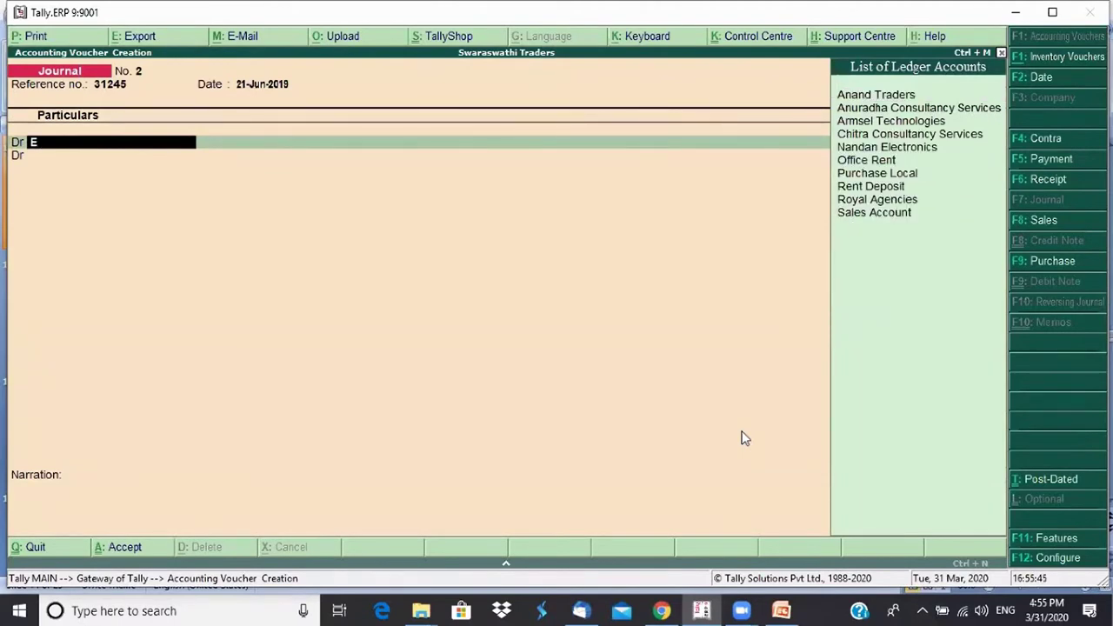
{"action": "key", "text": "alt+c"}
{"action": "type", "text": "El"}
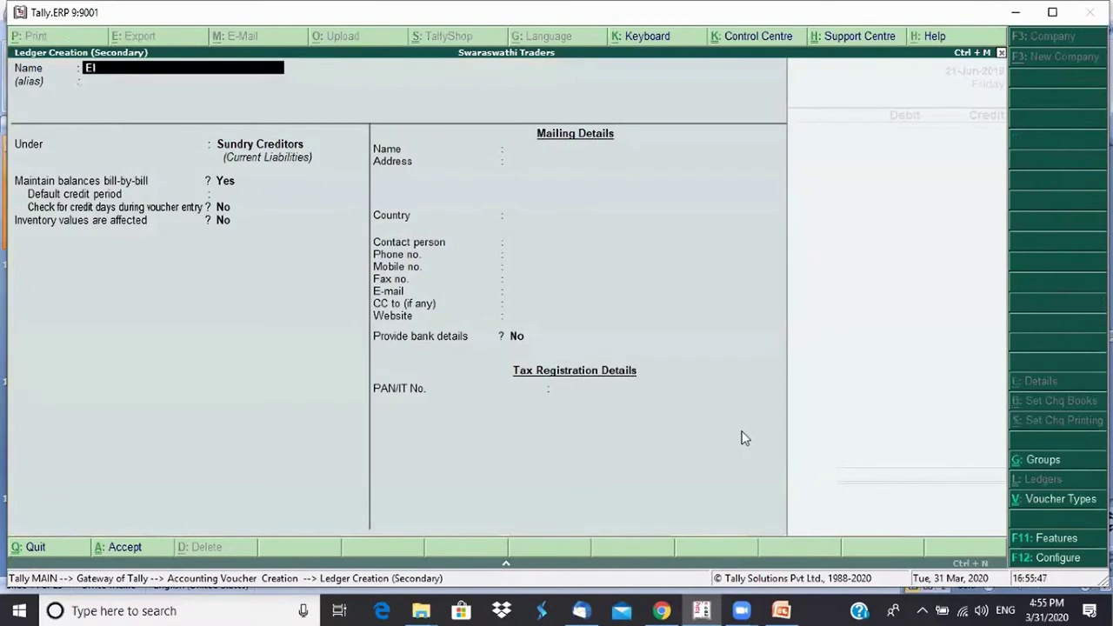
{"action": "type", "text": "ectricity Expenses"}
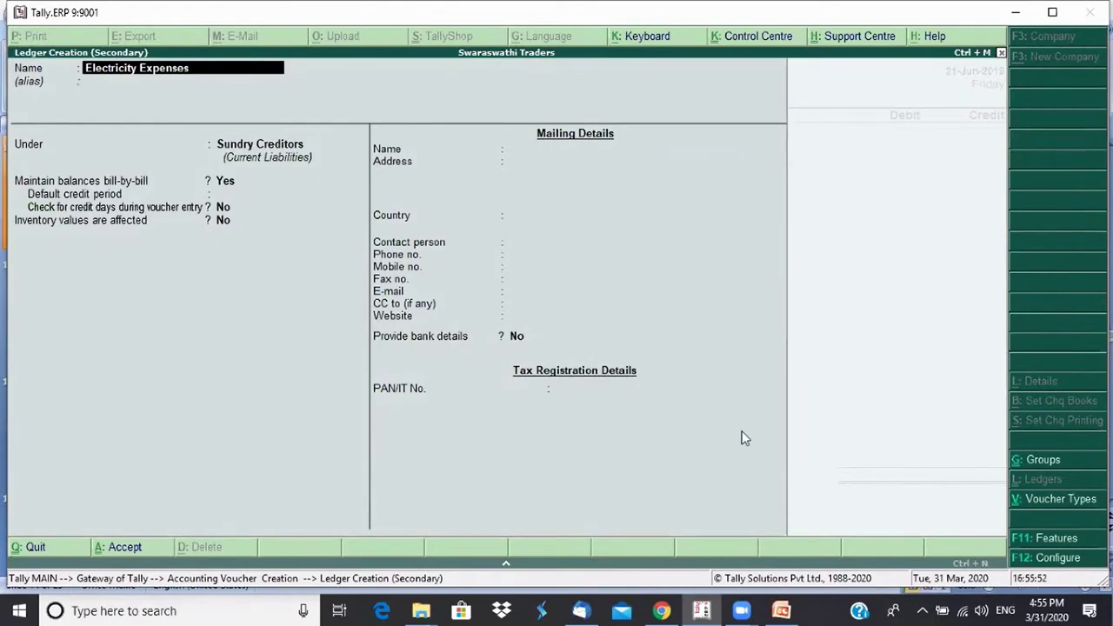
{"action": "key", "text": "Return"}
{"action": "type", "text": "E"}
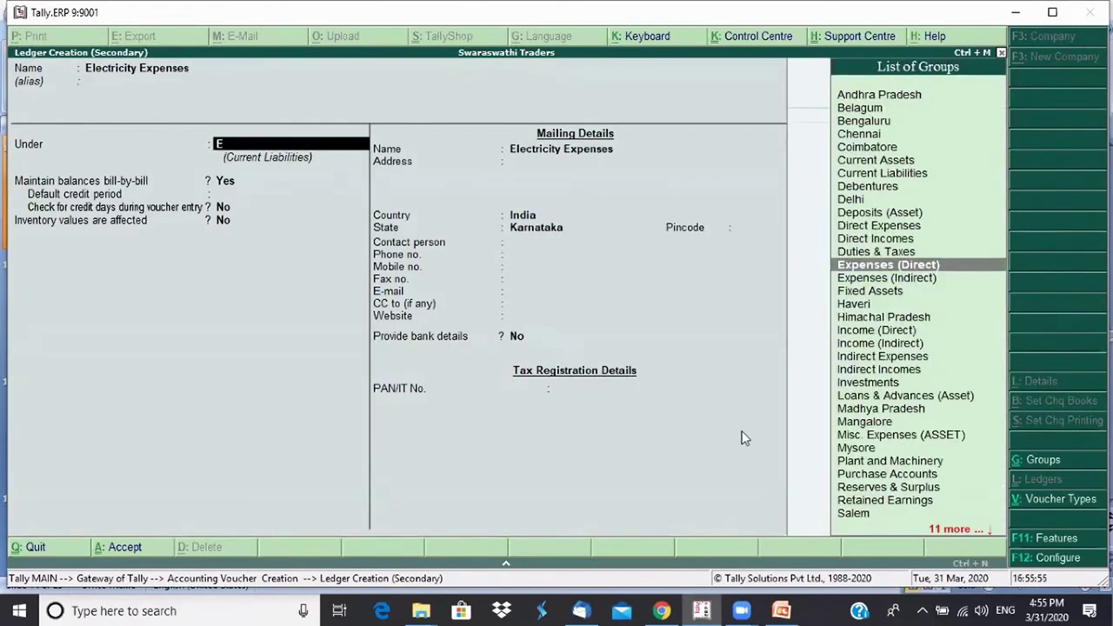
{"action": "key", "text": "Down"}
{"action": "key", "text": "Return"}
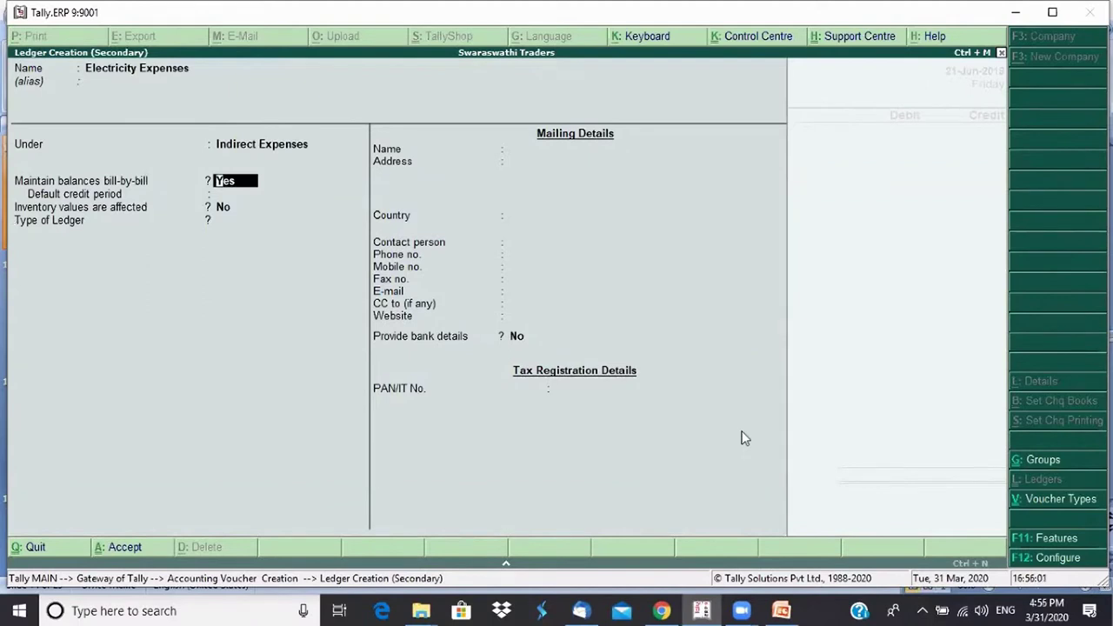
{"action": "type", "text": "n"}
{"action": "key", "text": "Return"}
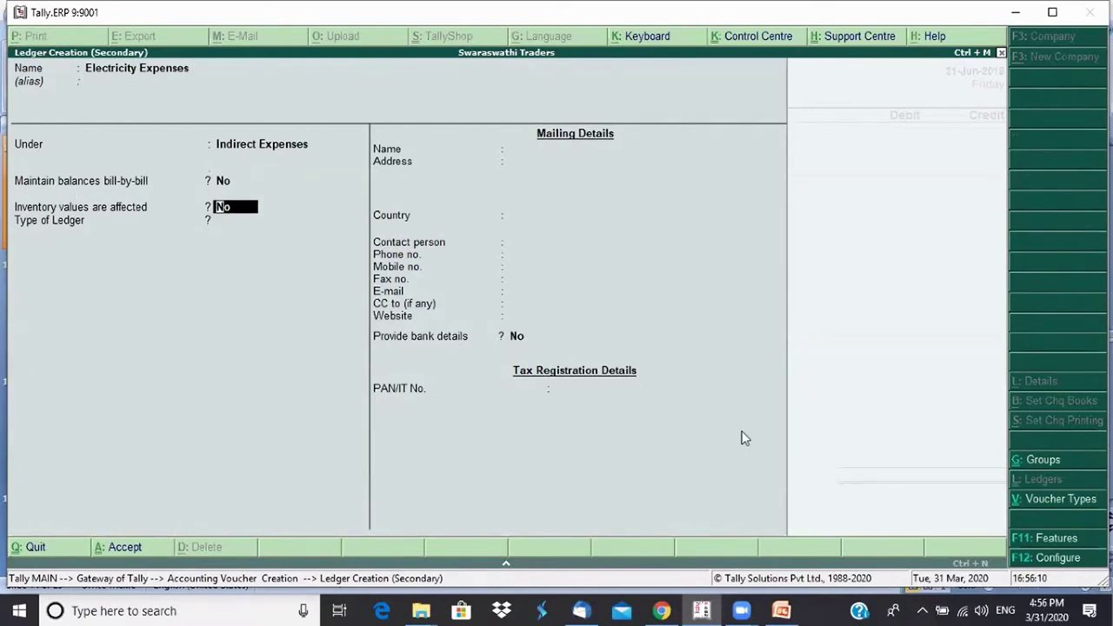
{"action": "key", "text": "ctrl+a"}
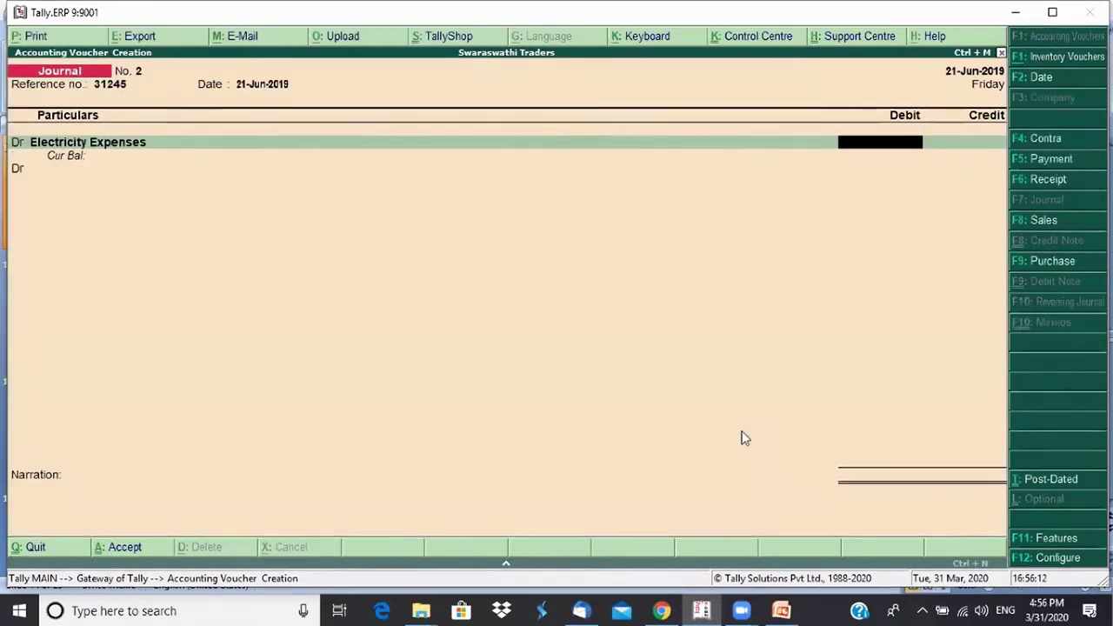
Debit Electricity Expenses with 540 and make the following journal line a credit entry
{"action": "type", "text": "540"}
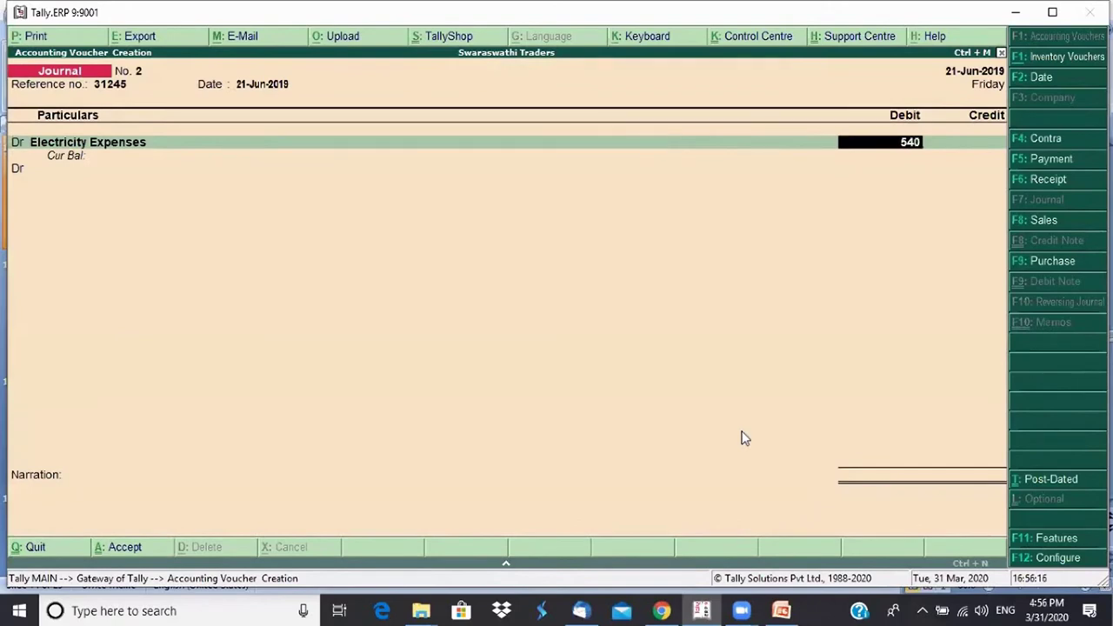
{"action": "key", "text": "Return"}
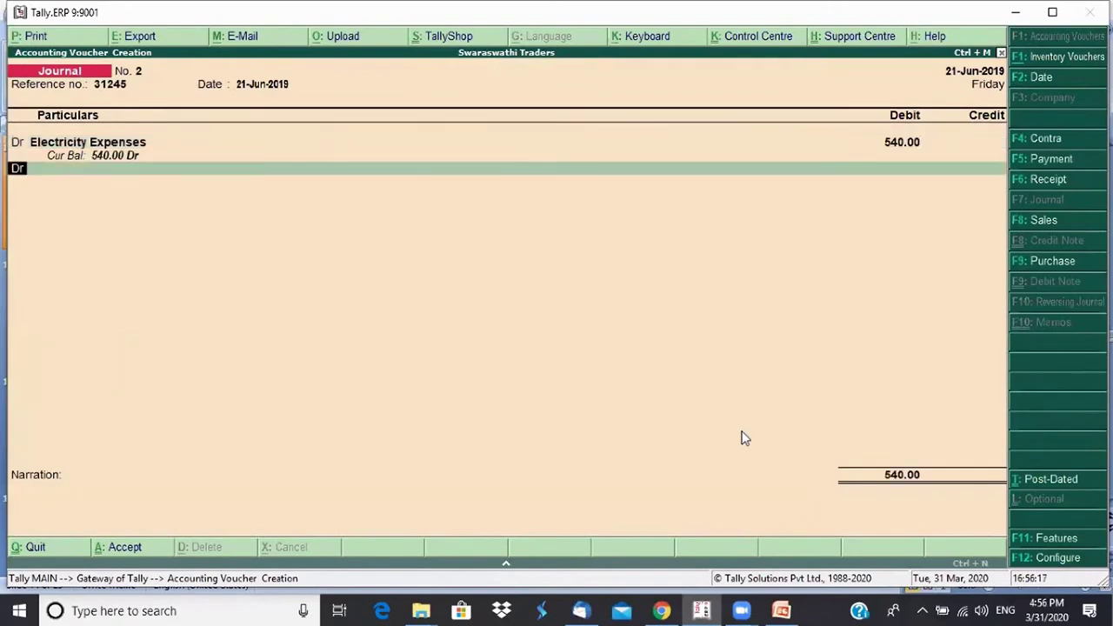
{"action": "key", "text": "Return"}
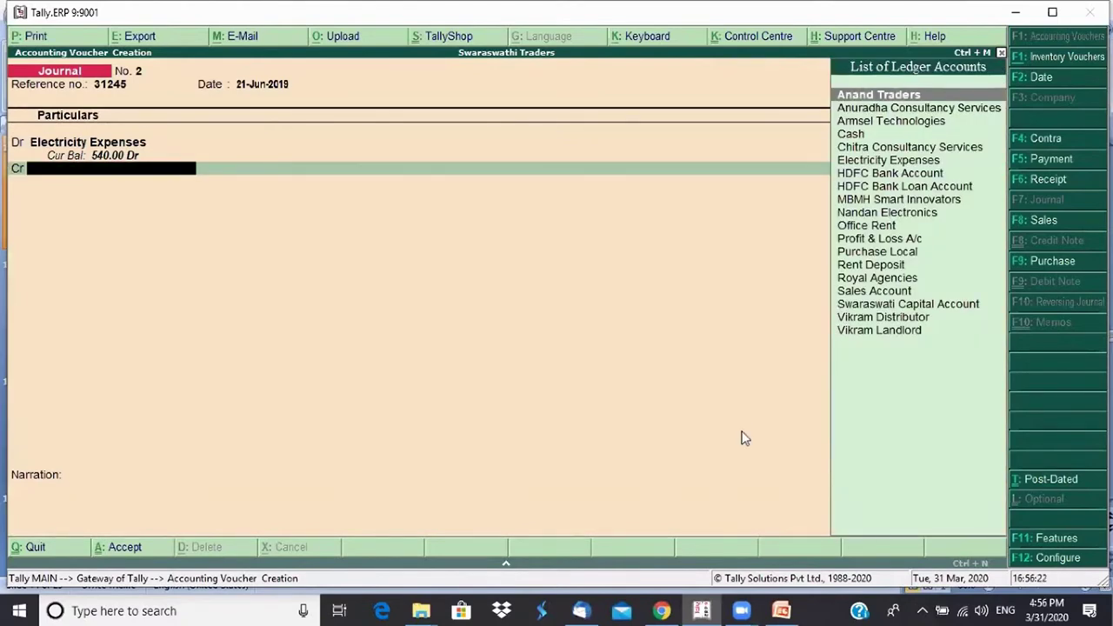
Create a Bescom ledger under Sundry Creditors with bill-by-bill balances set to Yes, for the journal's credit line
{"action": "key", "text": "alt+c"}
{"action": "type", "text": "Bescom"}
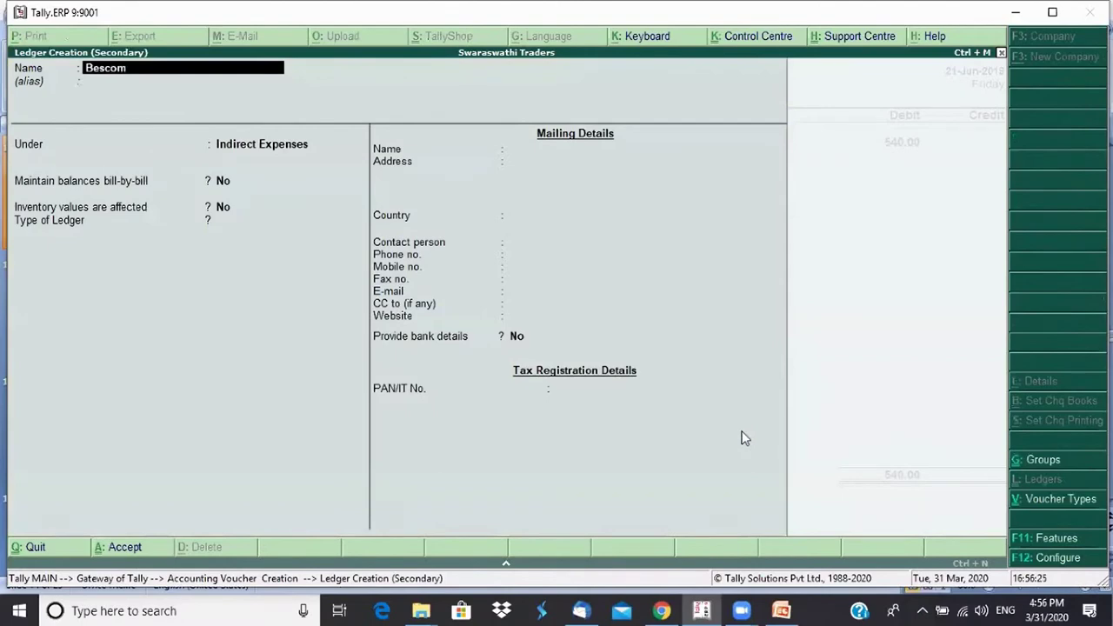
{"action": "key", "text": "Return"}
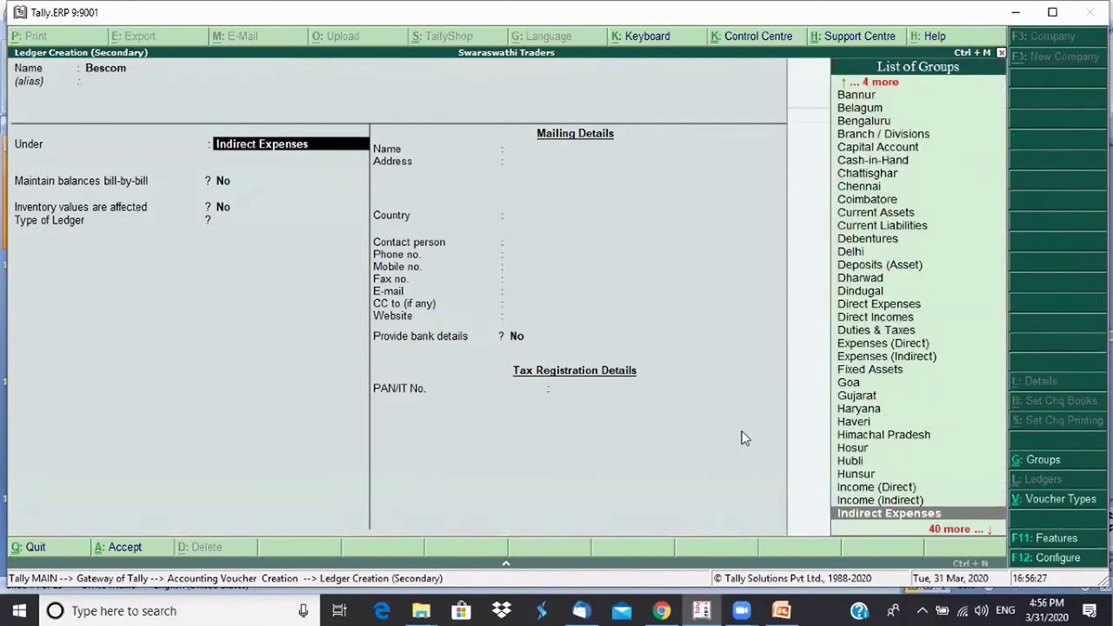
{"action": "type", "text": "Sun"}
{"action": "key", "text": "Return"}
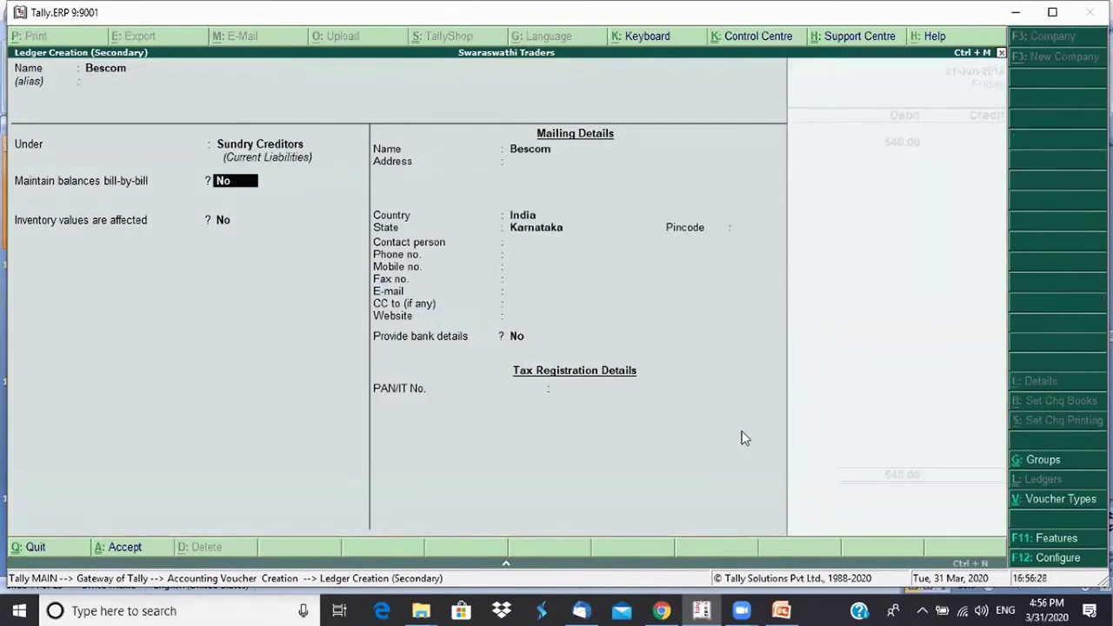
{"action": "key", "text": "y"}
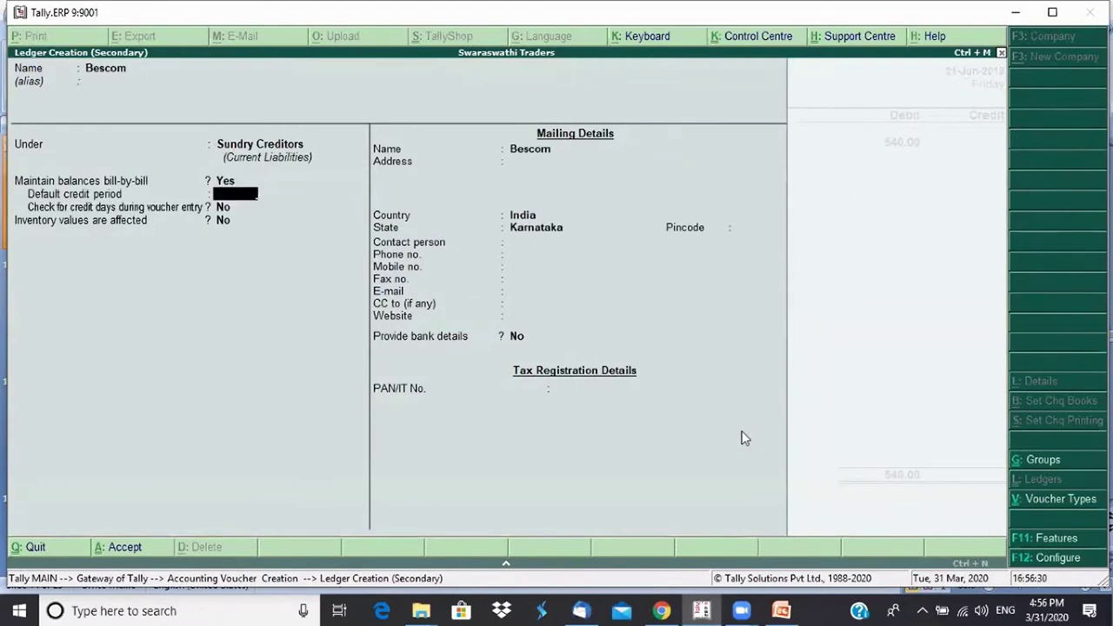
{"action": "key", "text": "Return"}
{"action": "key", "text": "Return"}
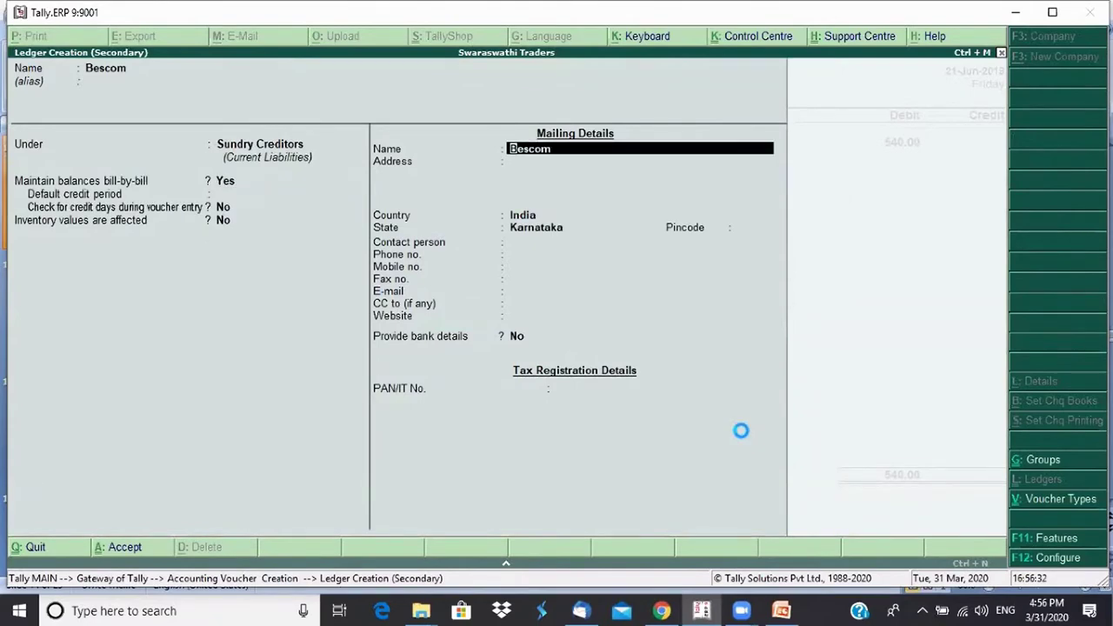
{"action": "key", "text": "ctrl+a"}
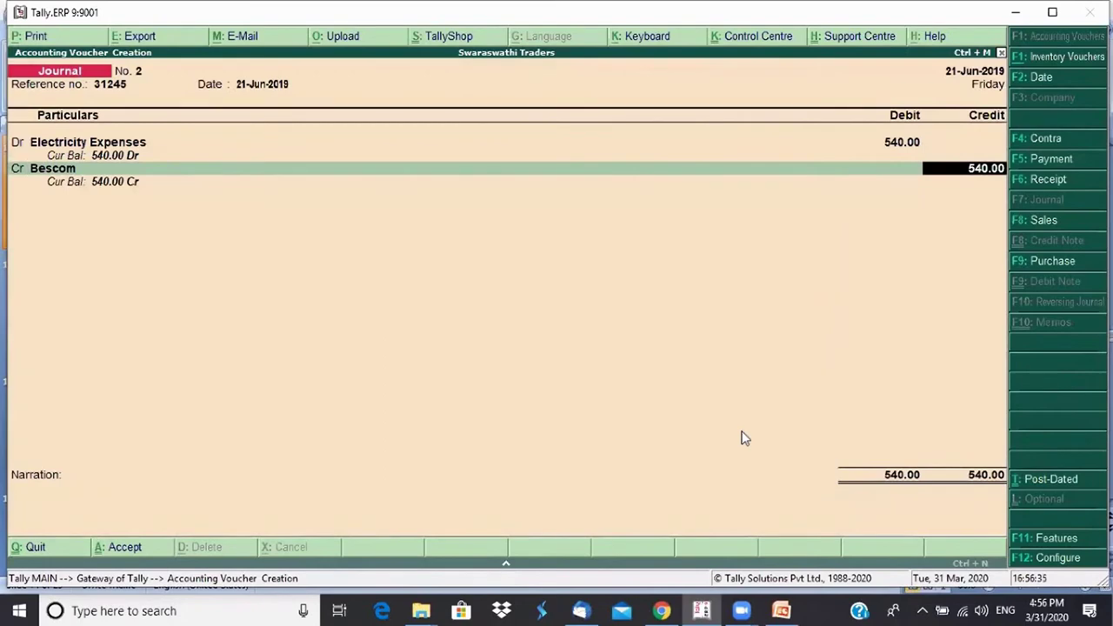
Allocate Bescom's 540 credit as a New Ref named 31245 with a credit period of 10 days
{"action": "key", "text": "Return"}
{"action": "key", "text": "Up"}
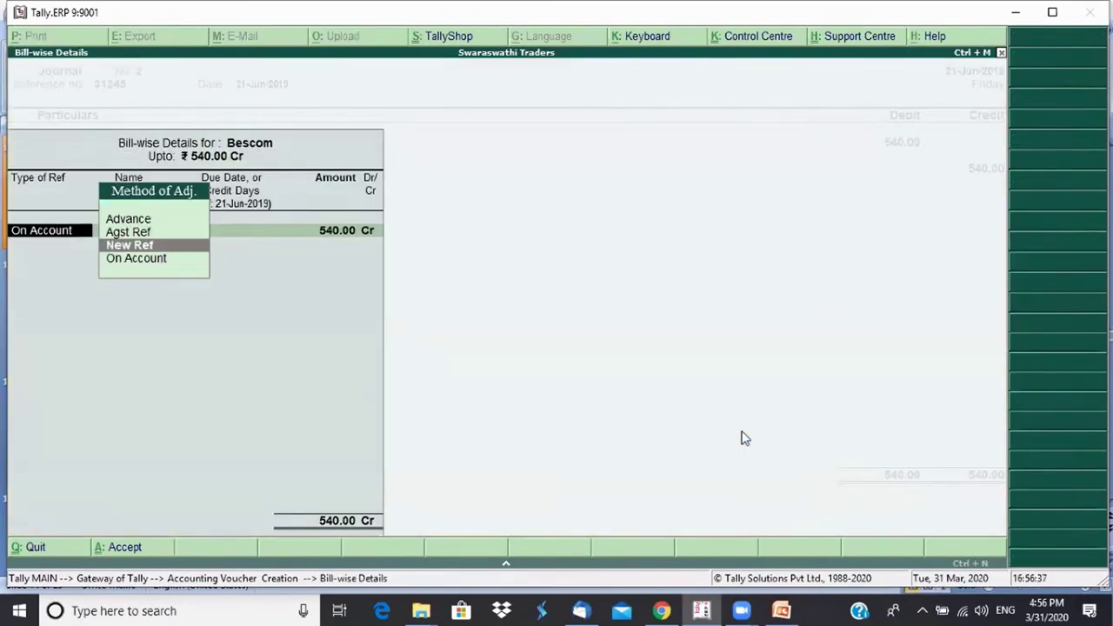
{"action": "key", "text": "Return"}
{"action": "key", "text": "Return"}
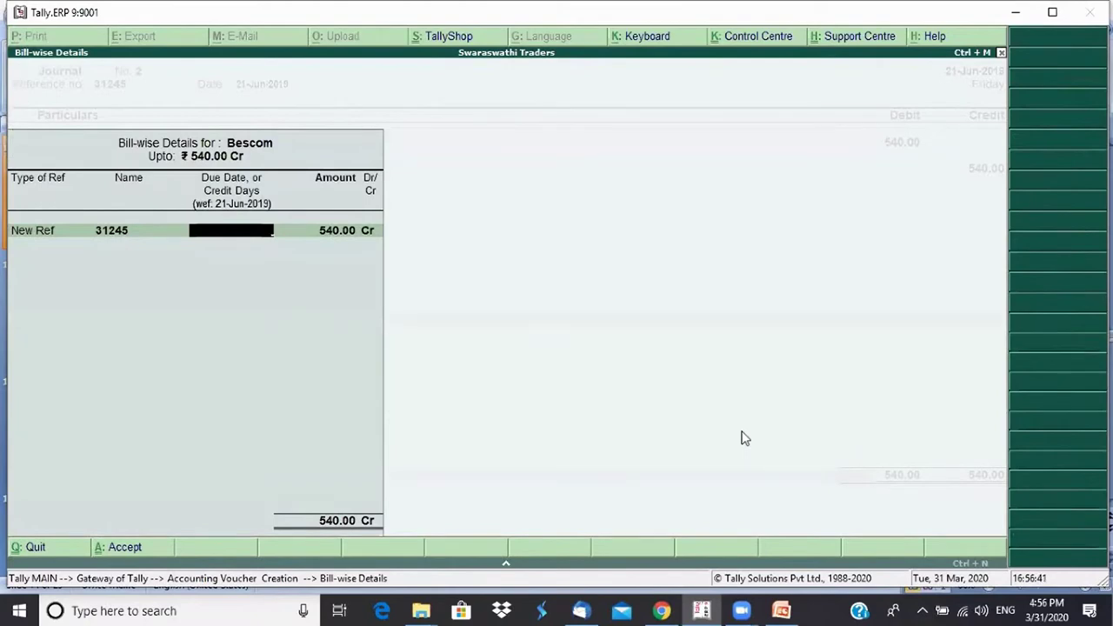
{"action": "type", "text": "10"}
{"action": "key", "text": "Return"}
{"action": "key", "text": "Return"}
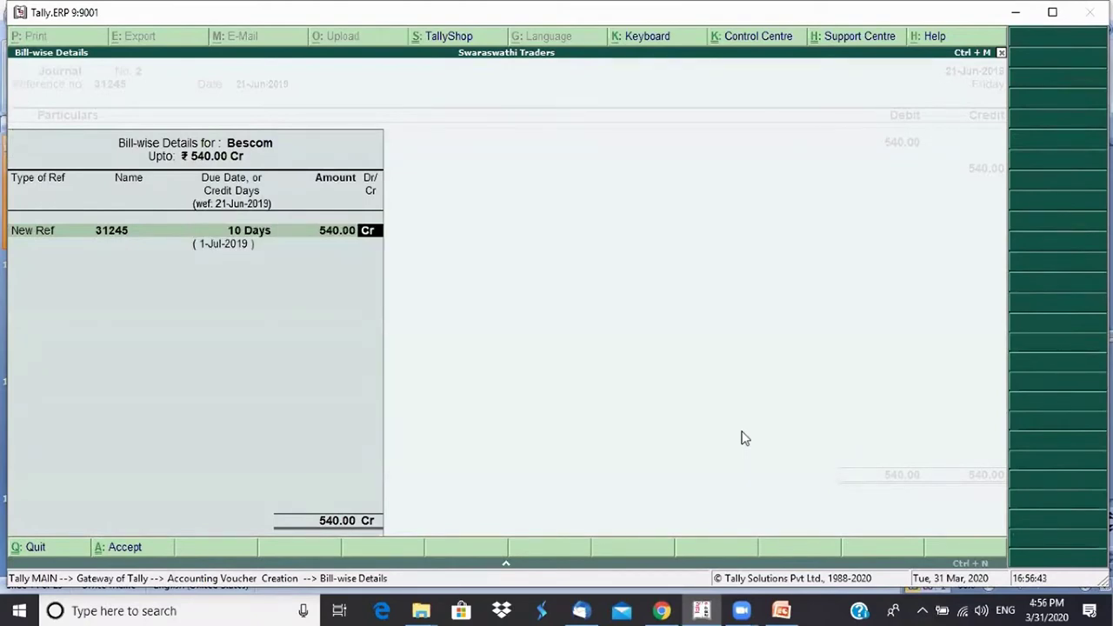
{"action": "key", "text": "Return"}
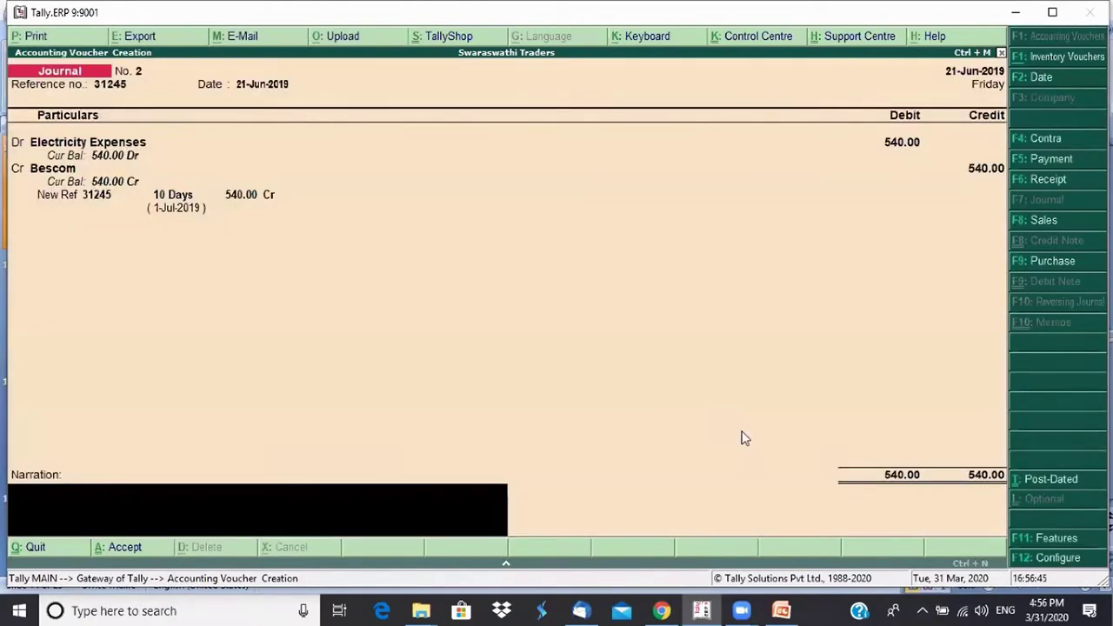
Enter the journal narration "Being electricity bill accounted" and save the voucher
{"action": "type", "text": "Being electricity bill ac"}
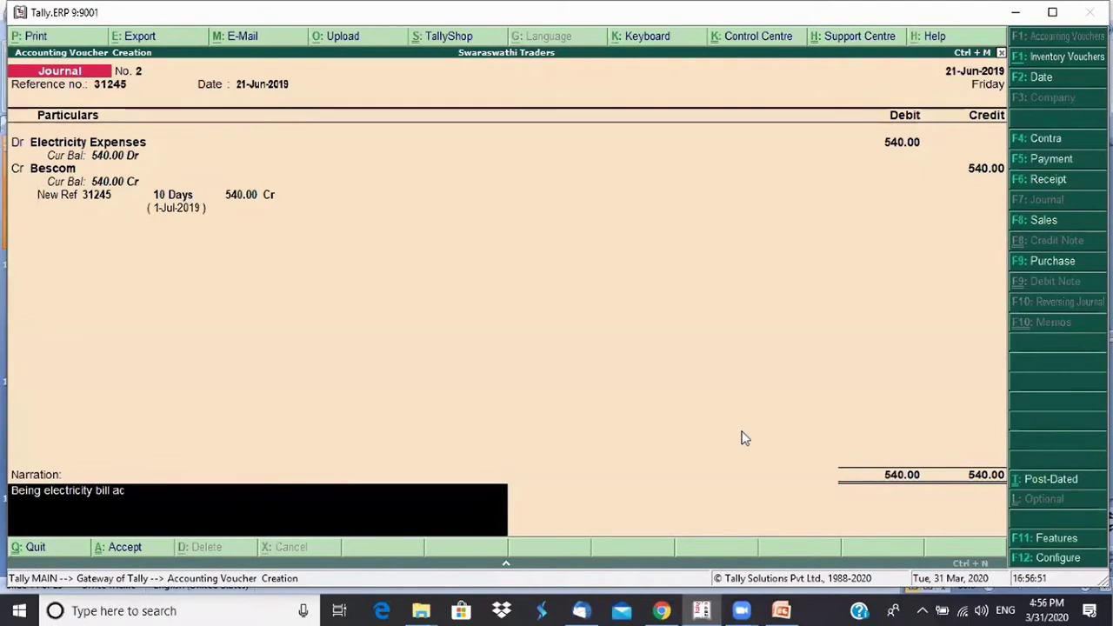
{"action": "type", "text": "counted"}
{"action": "key", "text": "Return"}
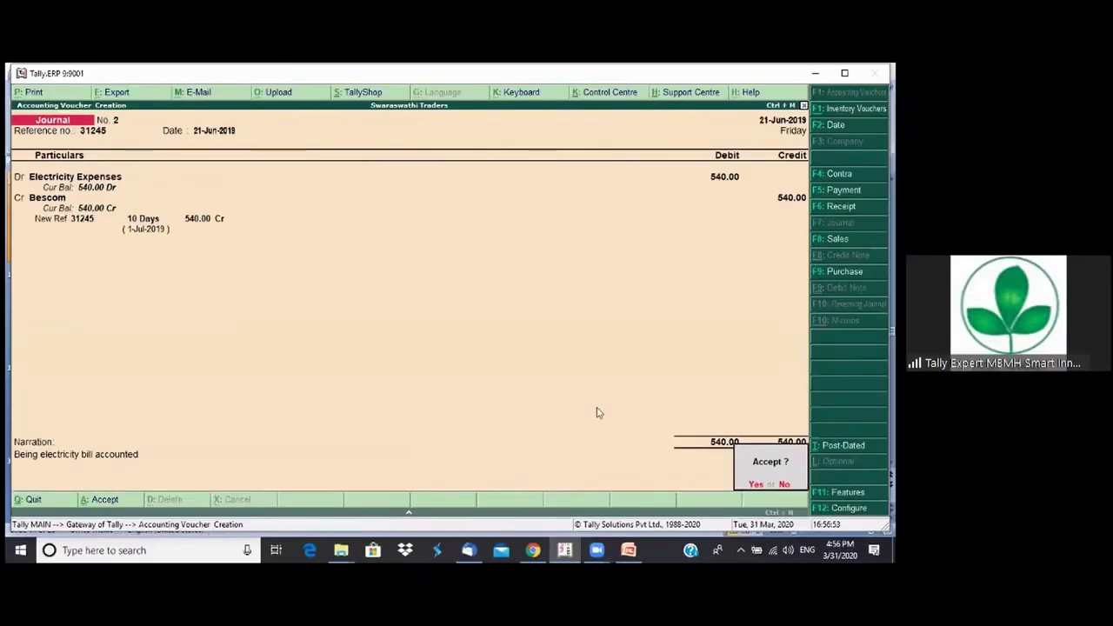
{"action": "key", "text": "y"}
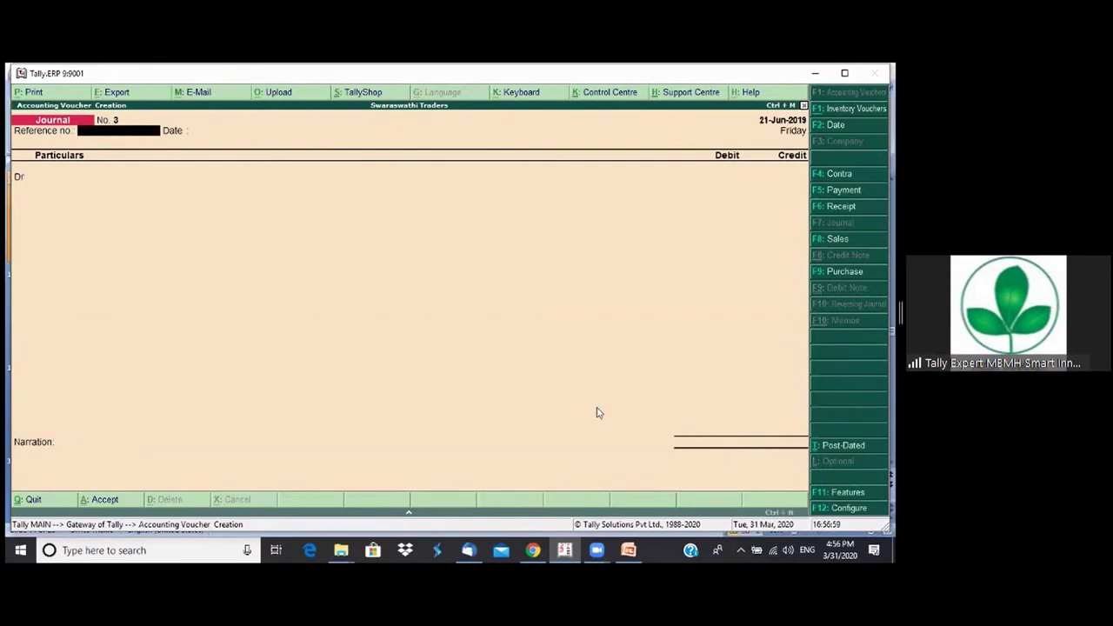
{"action": "double_click", "coordinate": [596, 412]}
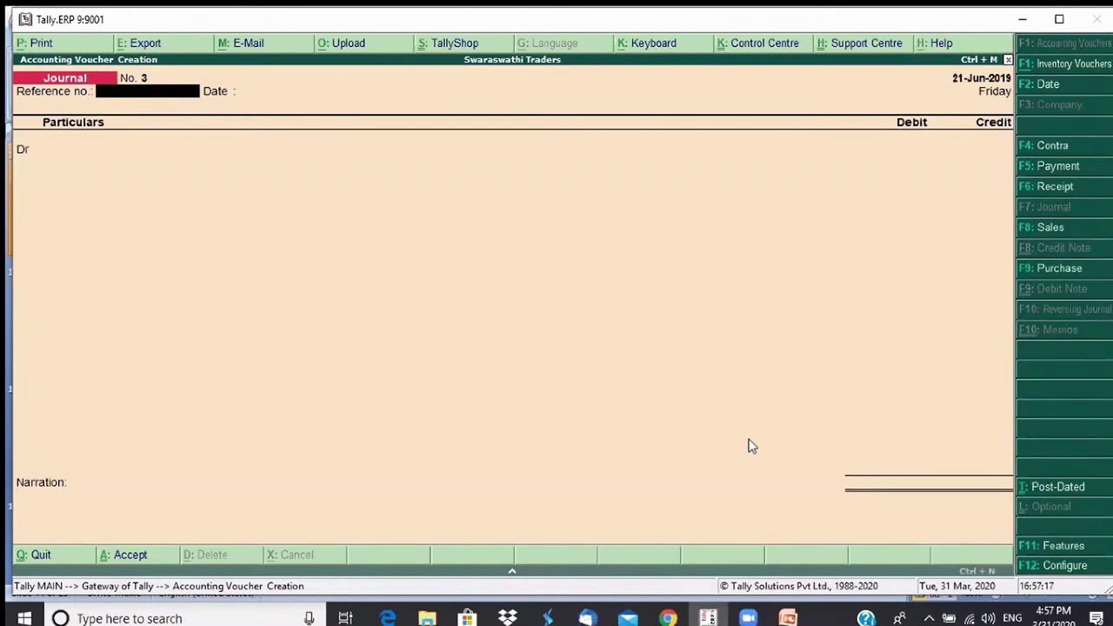
Start a payment voucher dated 4-Jul-2019 with Cash as the paying account
{"action": "type", "text": "v"}
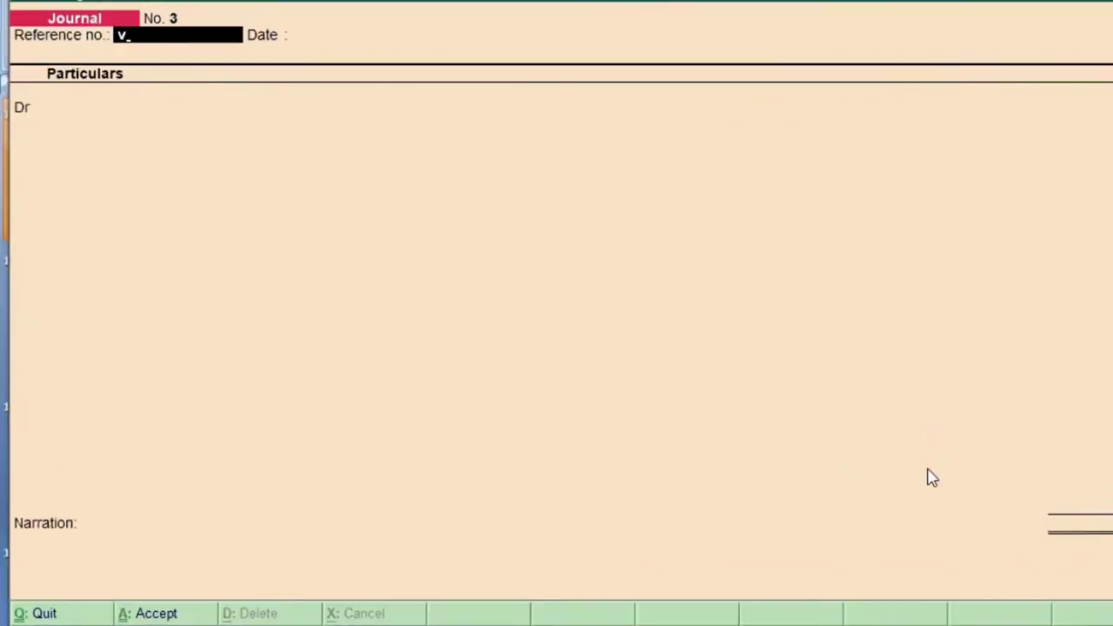
{"action": "key", "text": "F5"}
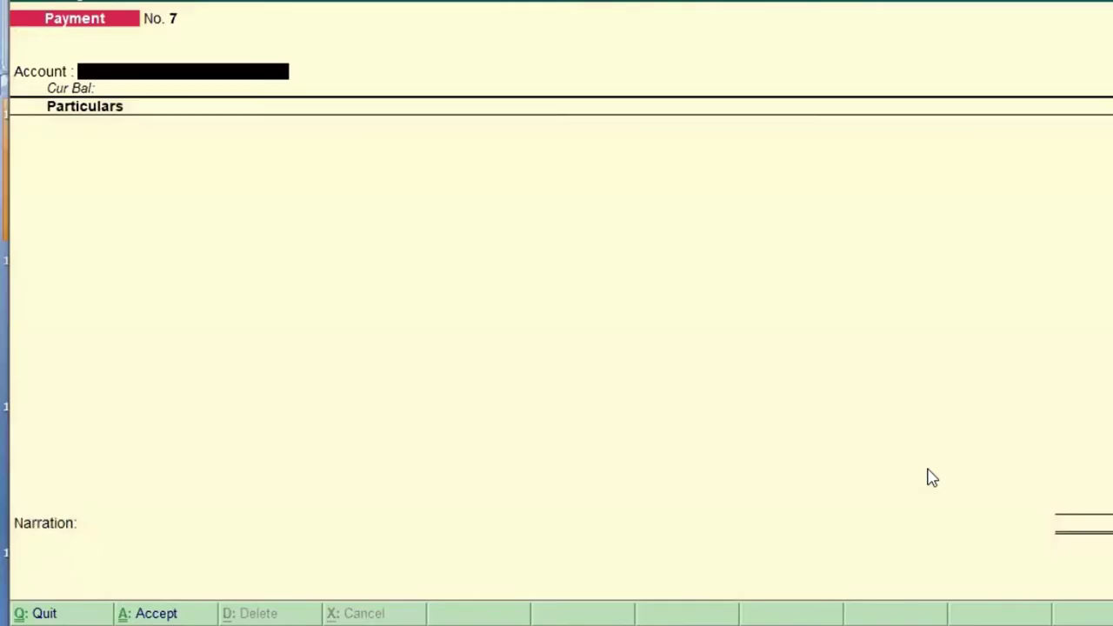
{"action": "key", "text": "F2"}
{"action": "type", "text": "4"}
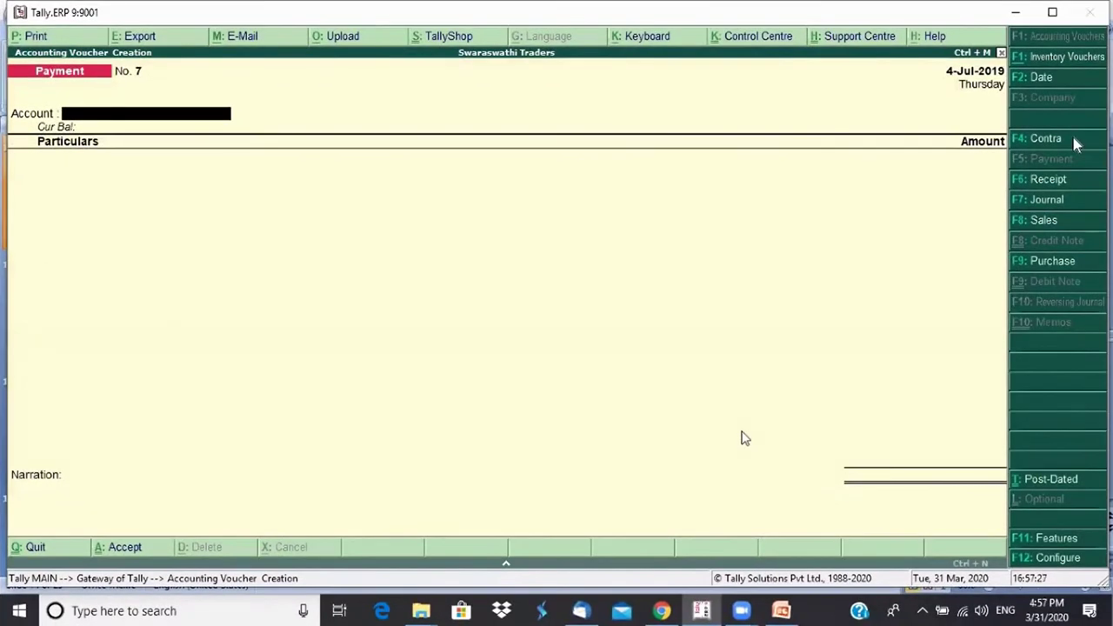
{"action": "type", "text": "C"}
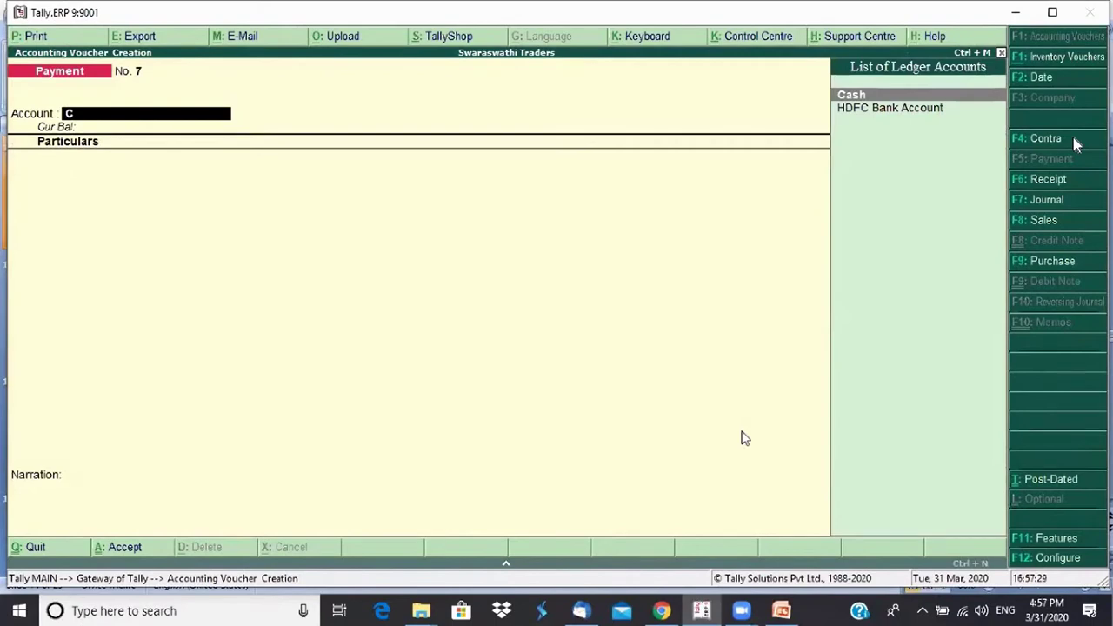
{"action": "key", "text": "Return"}
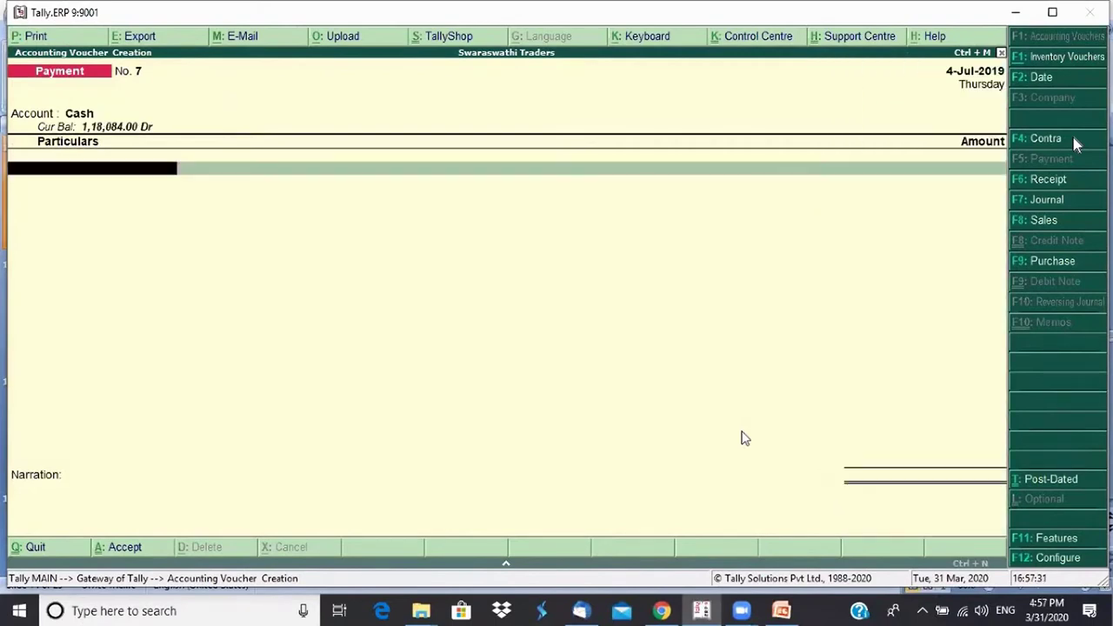
Enter a 540 payment to Bescom and allocate it as Agst Ref to pending bill 31245
{"action": "type", "text": "Be"}
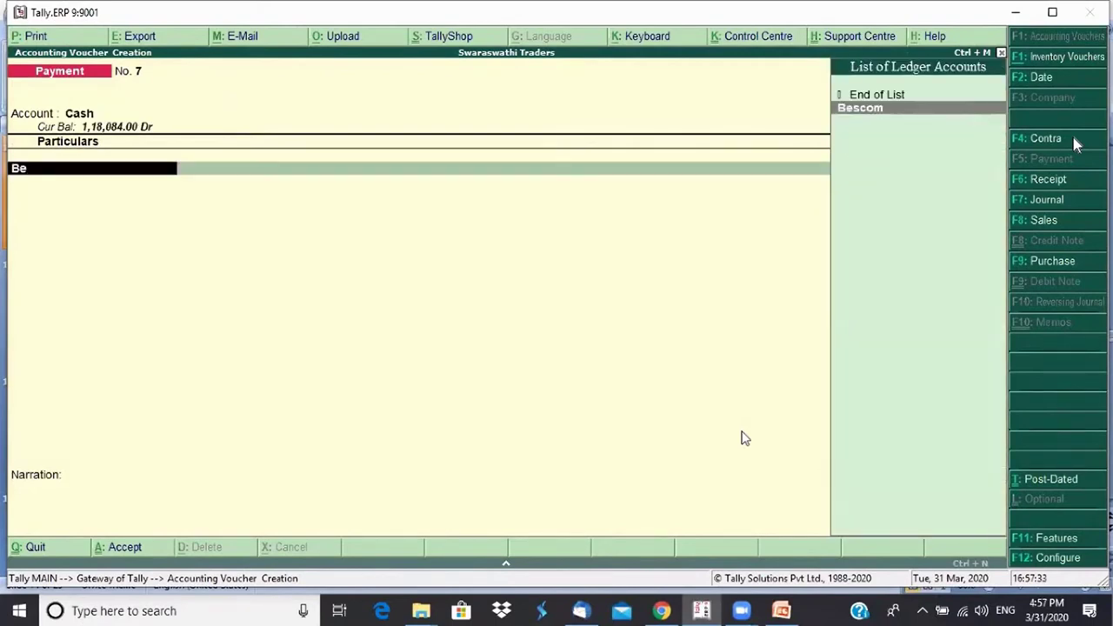
{"action": "key", "text": "Return"}
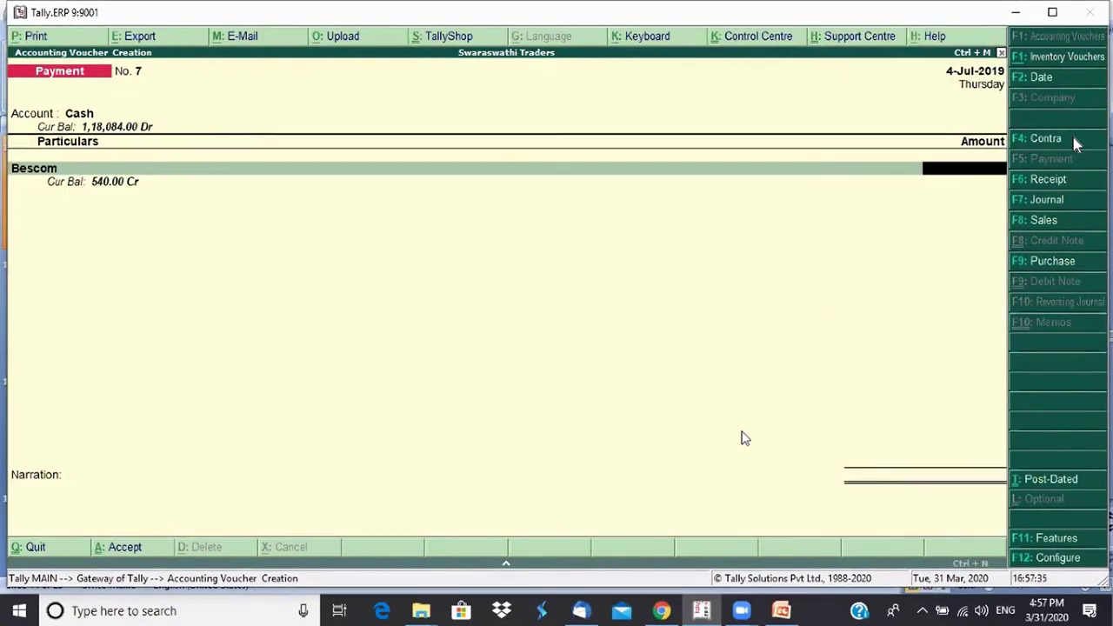
{"action": "type", "text": "540"}
{"action": "key", "text": "Return"}
{"action": "key", "text": "Return"}
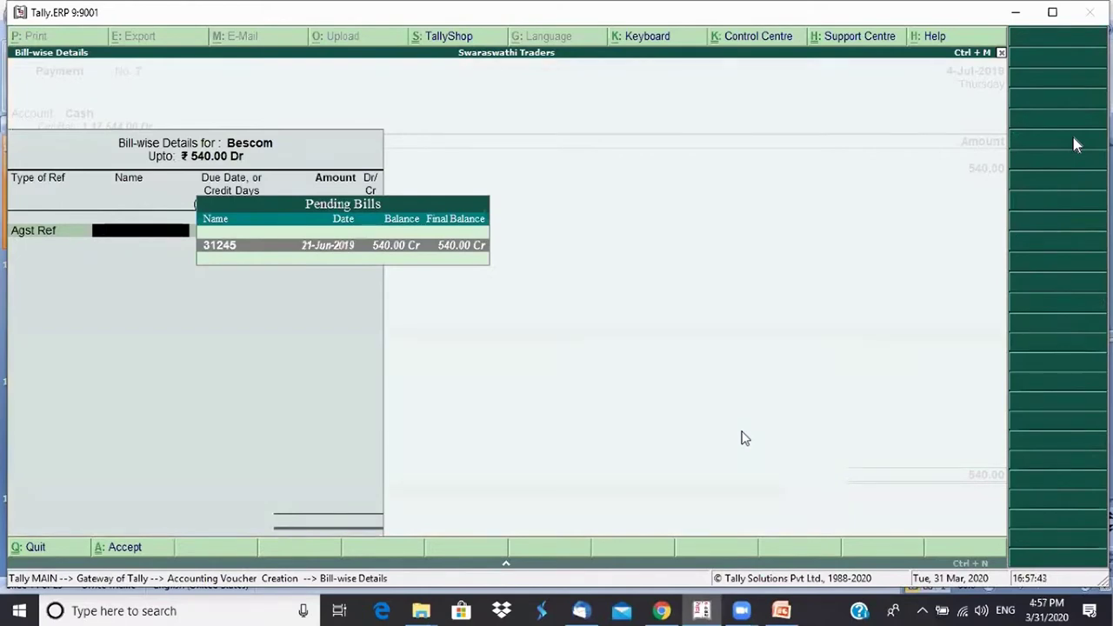
{"action": "key", "text": "Return"}
{"action": "key", "text": "Return"}
{"action": "key", "text": "Return"}
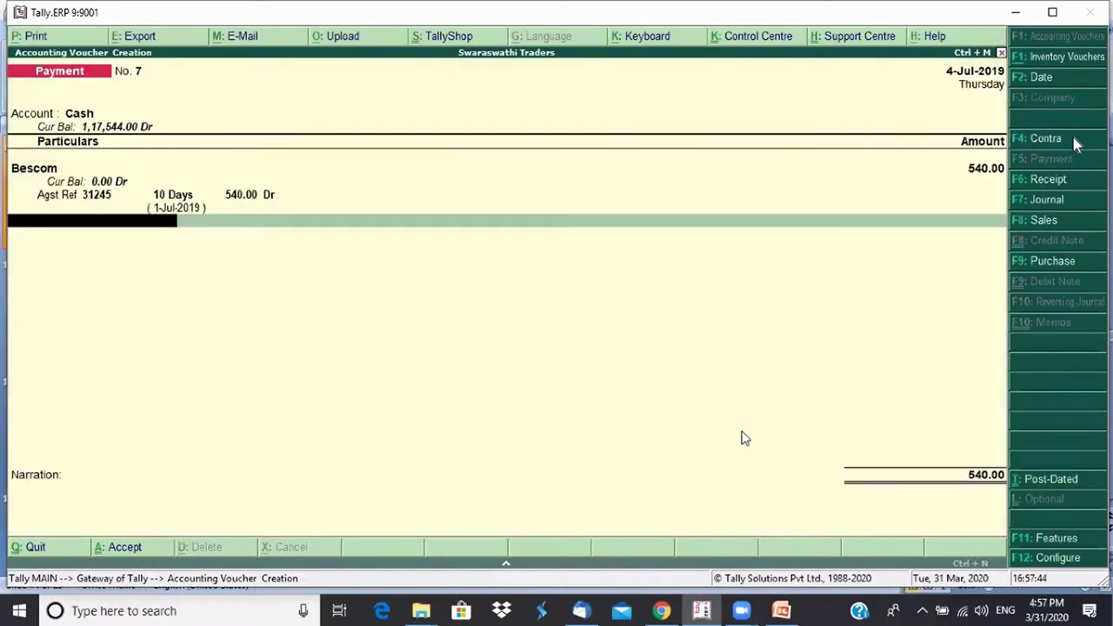
Enter the payment narration "Being electricity expenses paid" and save the voucher
{"action": "key", "text": "Return"}
{"action": "type", "text": "Beig"}
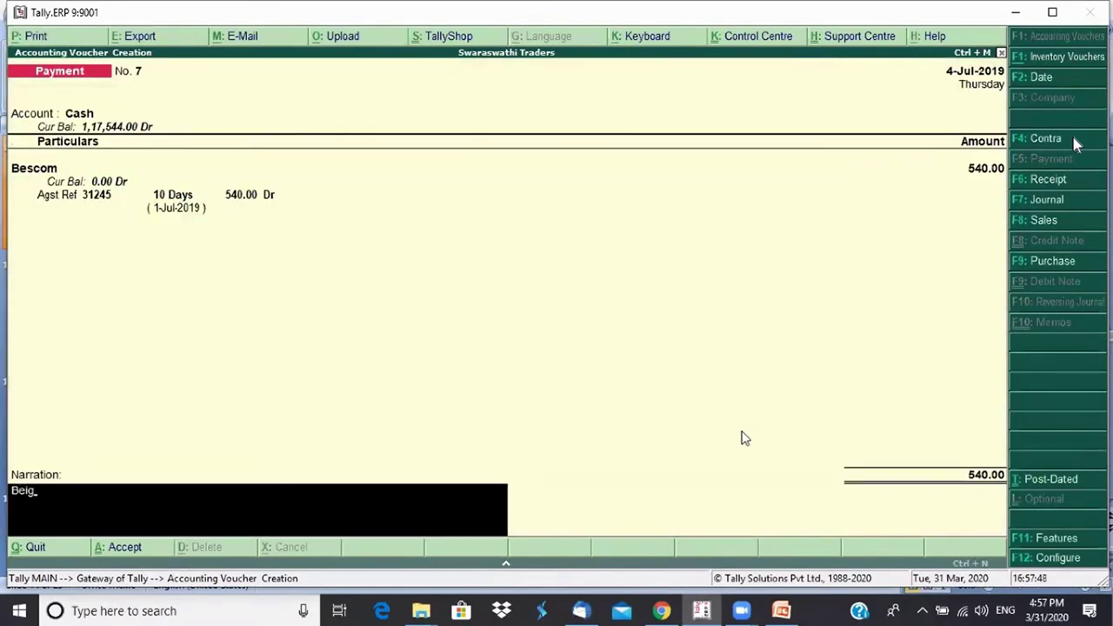
{"action": "key", "text": "BackSpace"}
{"action": "type", "text": "ng electricity expenses paid"}
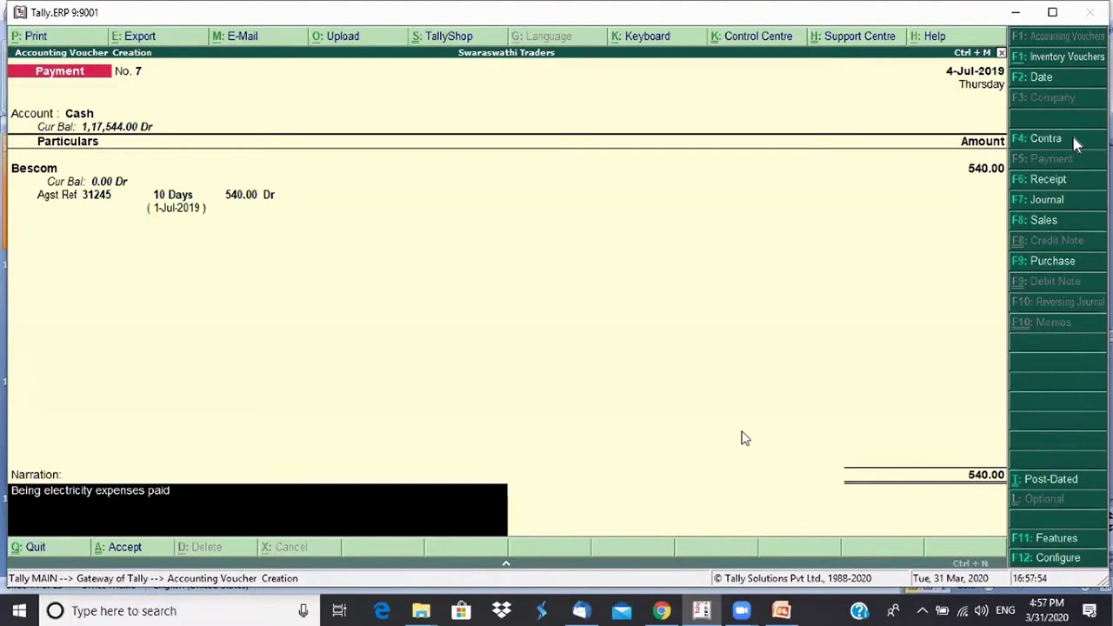
{"action": "key", "text": "Return"}
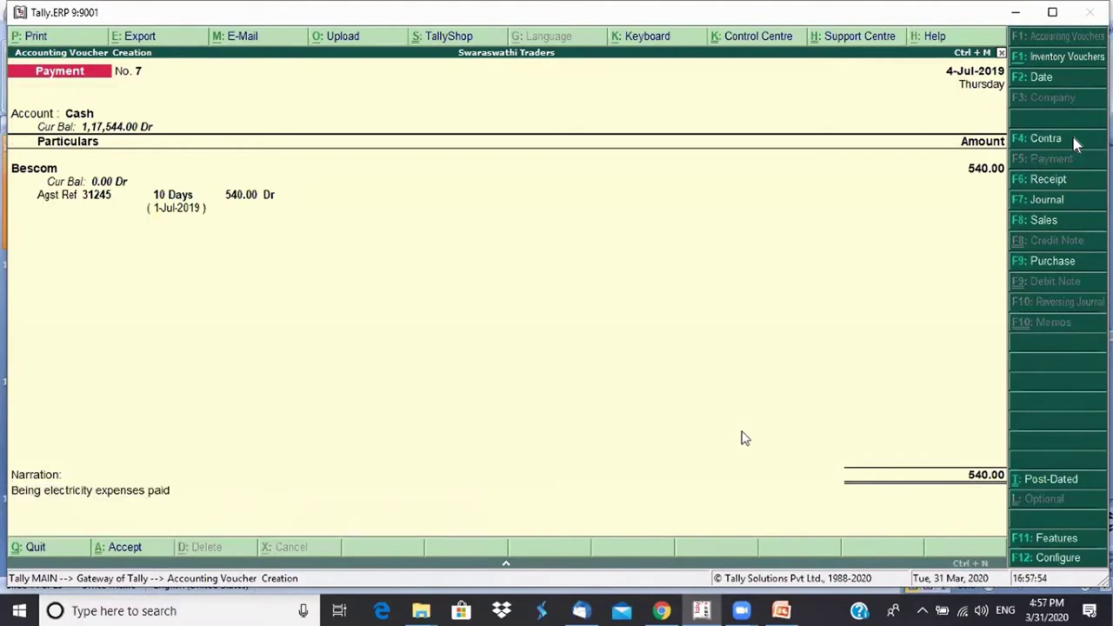
{"action": "key", "text": "Return"}
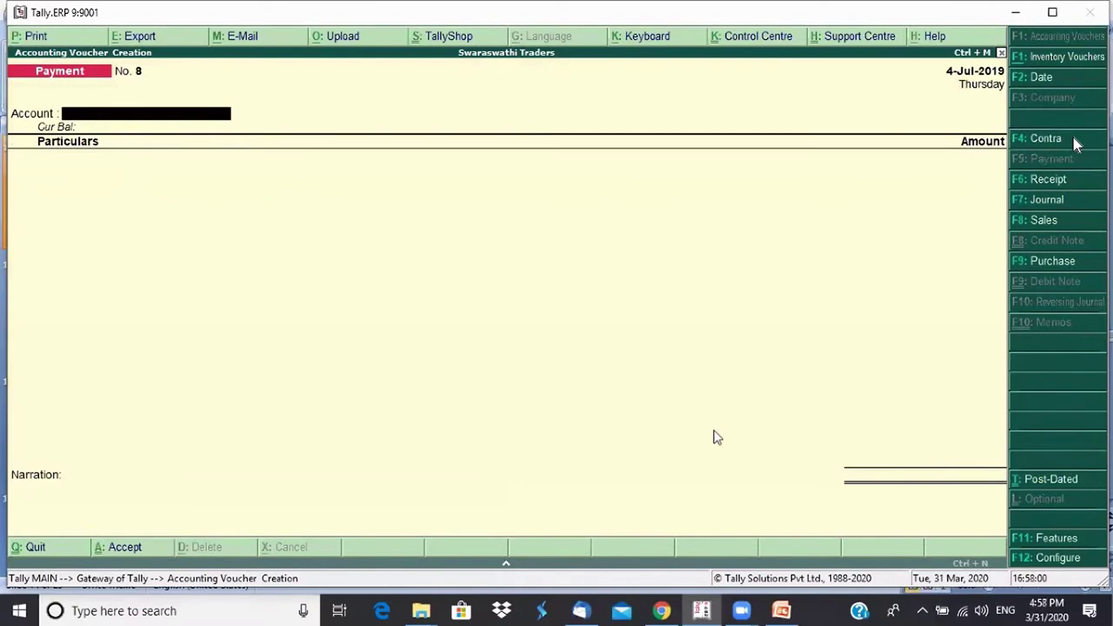
Leave the blank payment voucher and start a sales voucher
{"action": "key", "text": "Escape"}
{"action": "key", "text": "Return"}
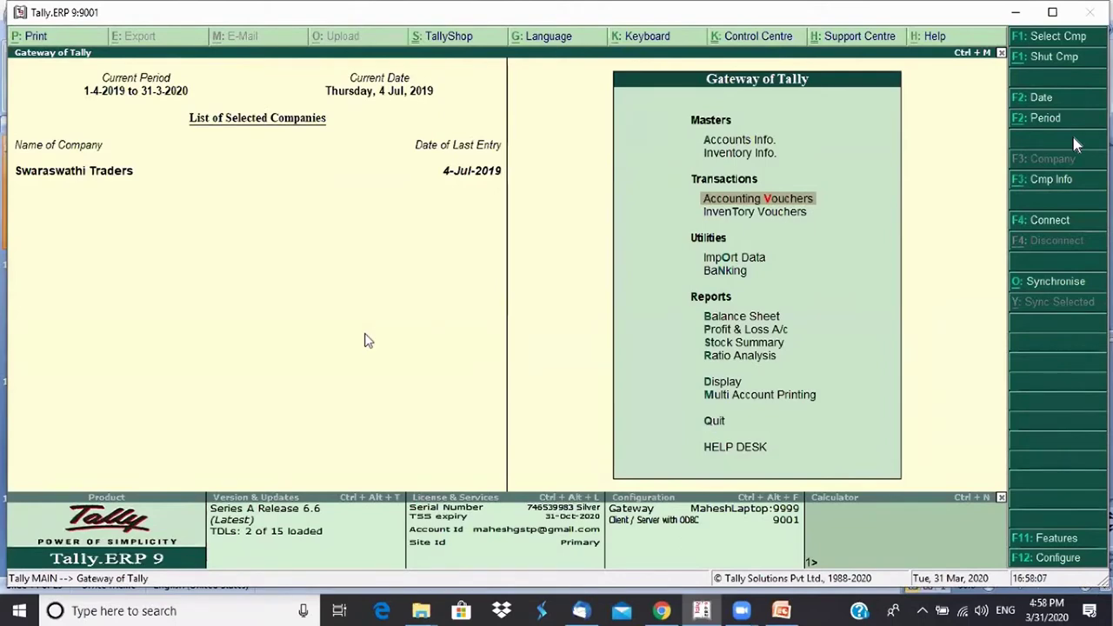
{"action": "key", "text": "Return"}
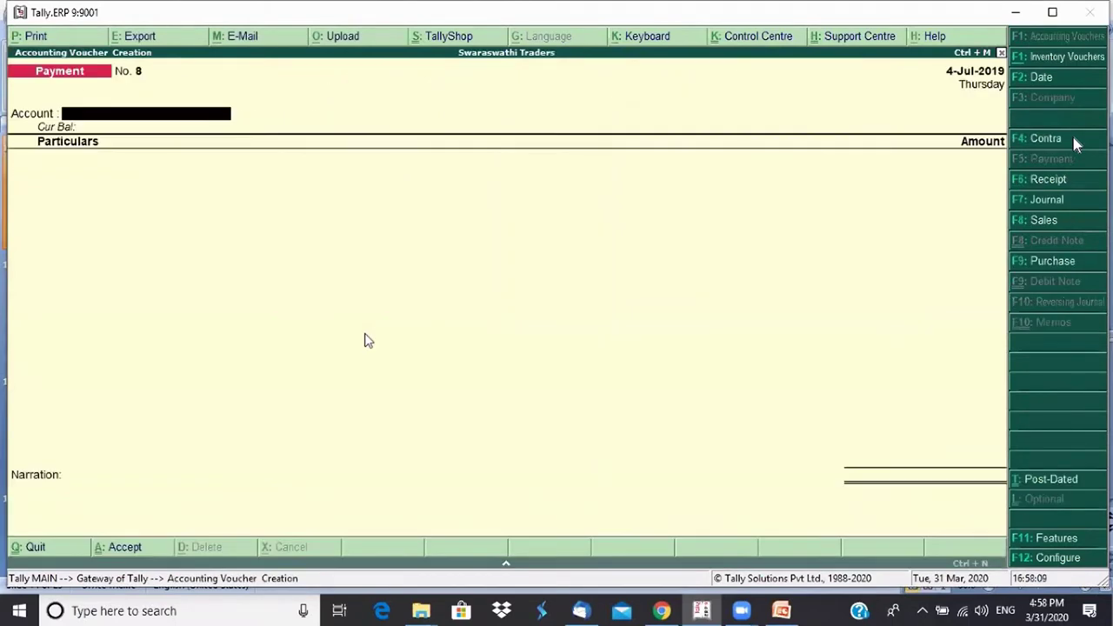
{"action": "key", "text": "F8"}
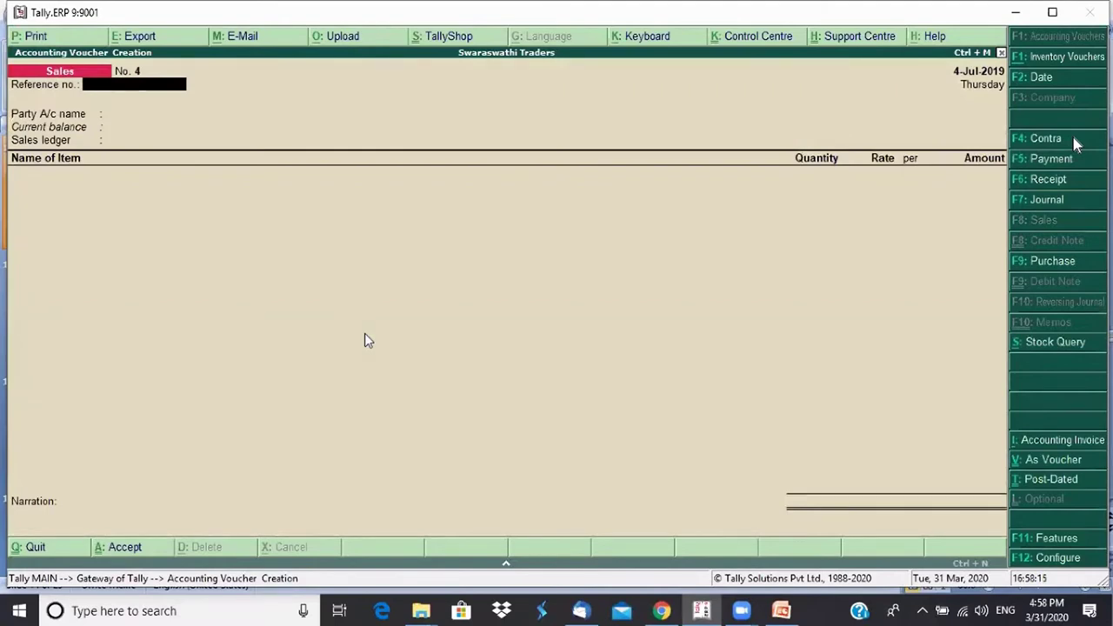
Leave the sales reference number blank and choose Royal Agencies as the party account
{"action": "key", "text": "Return"}
{"action": "key", "text": "Down"}
{"action": "key", "text": "Down"}
{"action": "key", "text": "Down"}
{"action": "key", "text": "Down"}
{"action": "key", "text": "Down"}
{"action": "key", "text": "Down"}
{"action": "key", "text": "Down"}
{"action": "key", "text": "Down"}
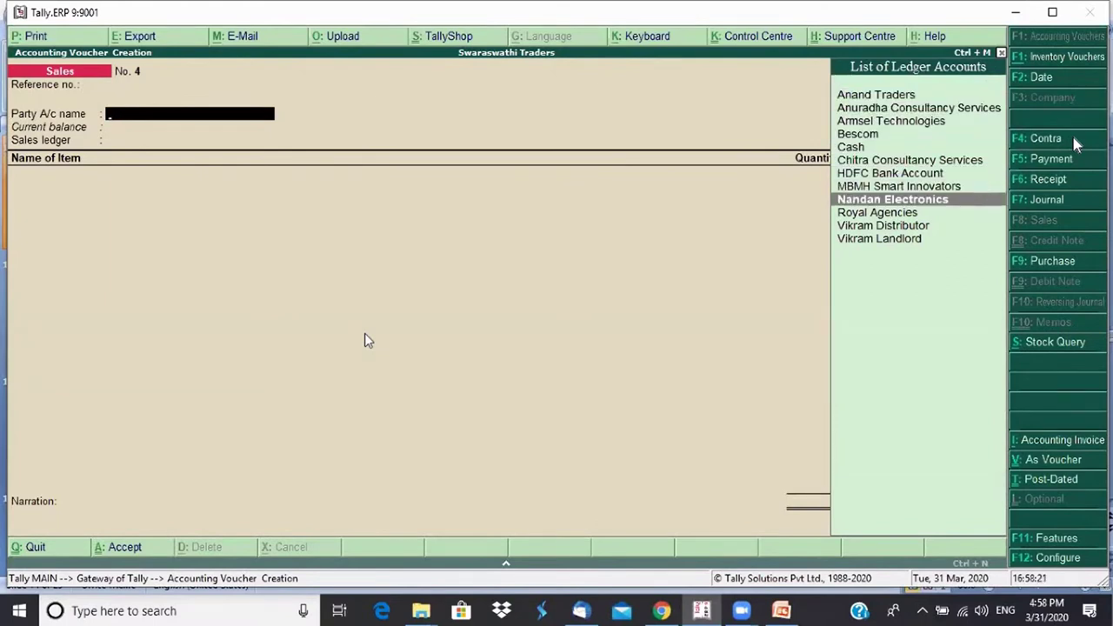
{"action": "key", "text": "Down"}
{"action": "key", "text": "Return"}
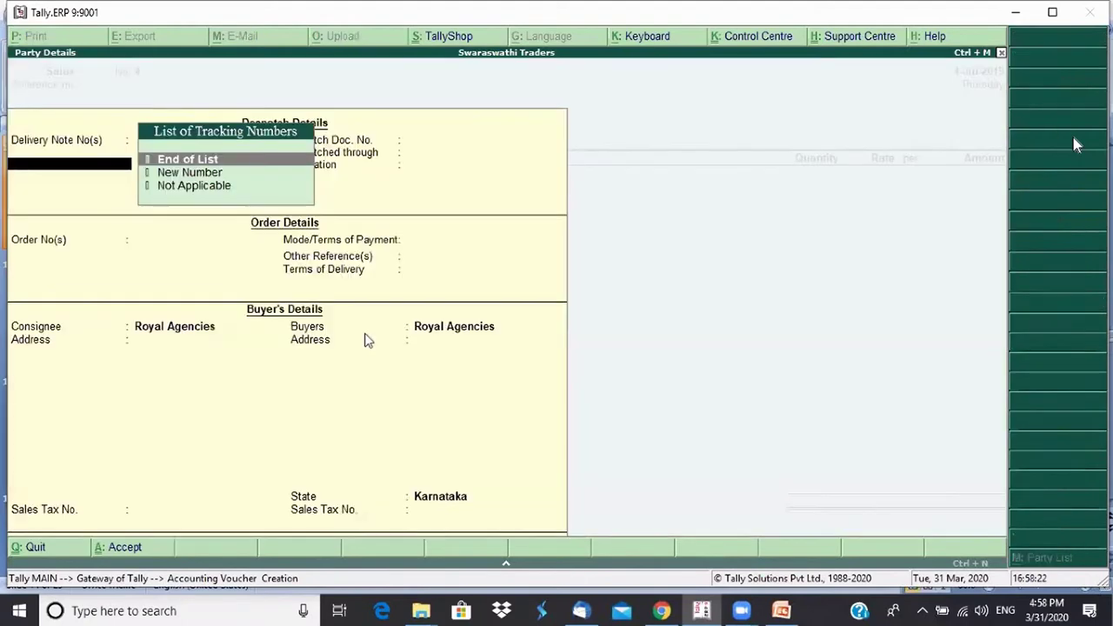
Examine the Royal Agencies ledger master and return to the sales voucher's party details
{"action": "key", "text": "Escape"}
{"action": "key", "text": "ctrl+Return"}
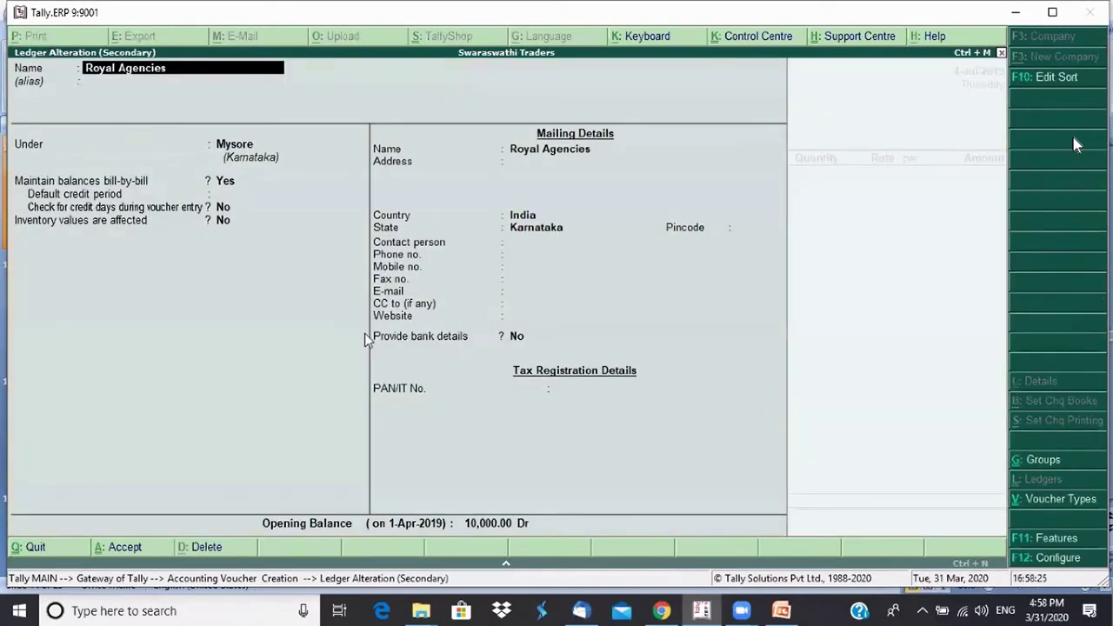
{"action": "key", "text": "Escape"}
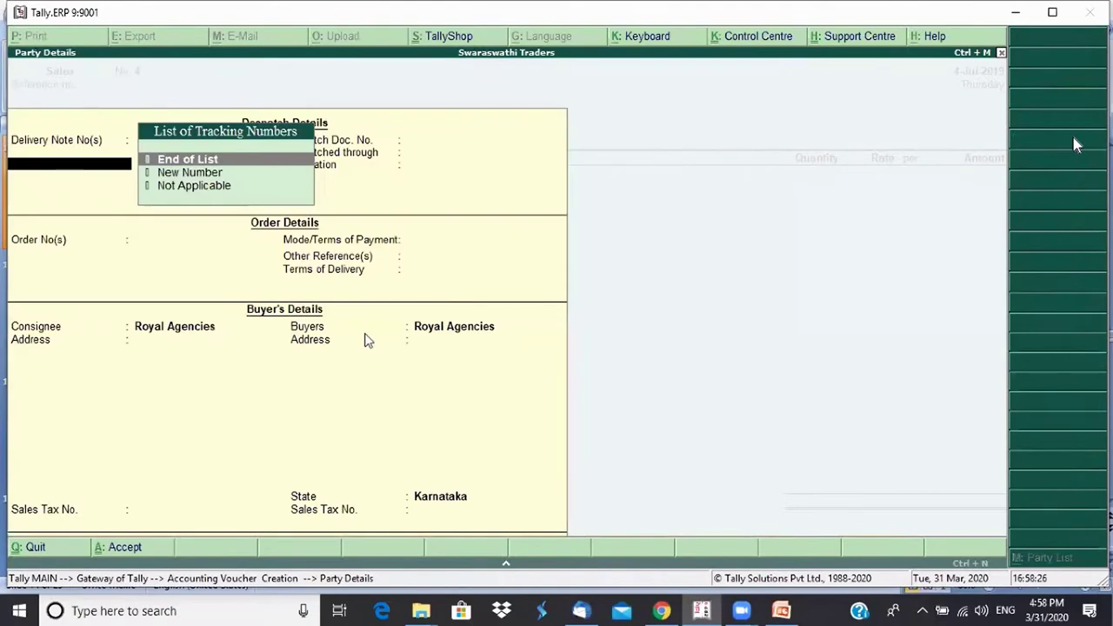
Accept the party details, use Sales Account as the sales ledger, and add Annapoorna Atta 5 KG Pack with tracking number Not Applicable
{"action": "key", "text": "ctrl+a"}
{"action": "key", "text": "Return"}
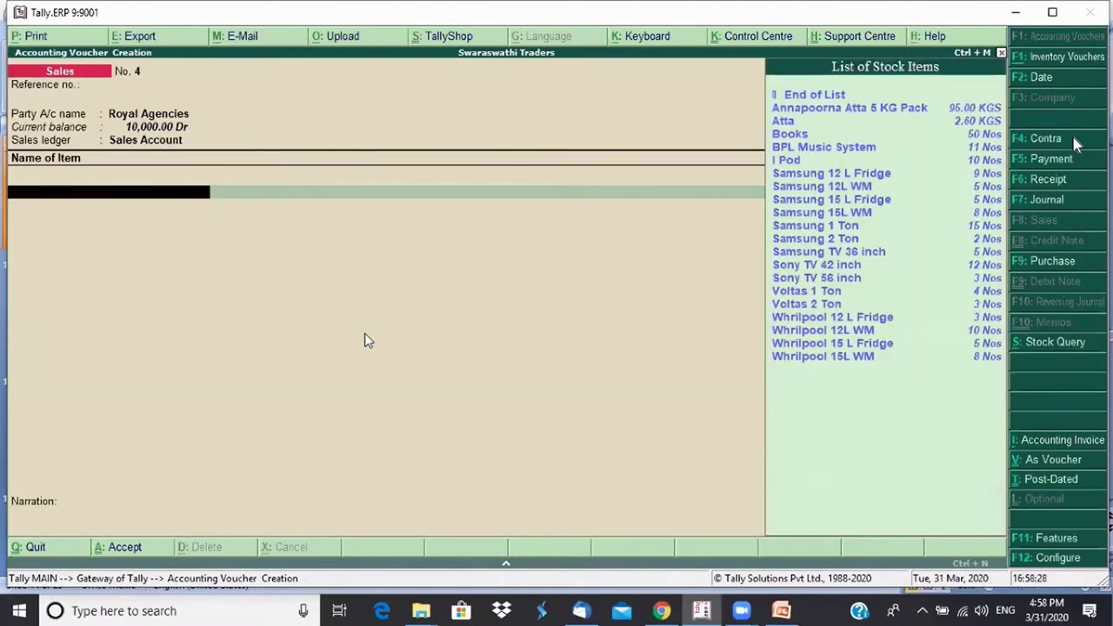
{"action": "key", "text": "Return"}
{"action": "key", "text": "Return"}
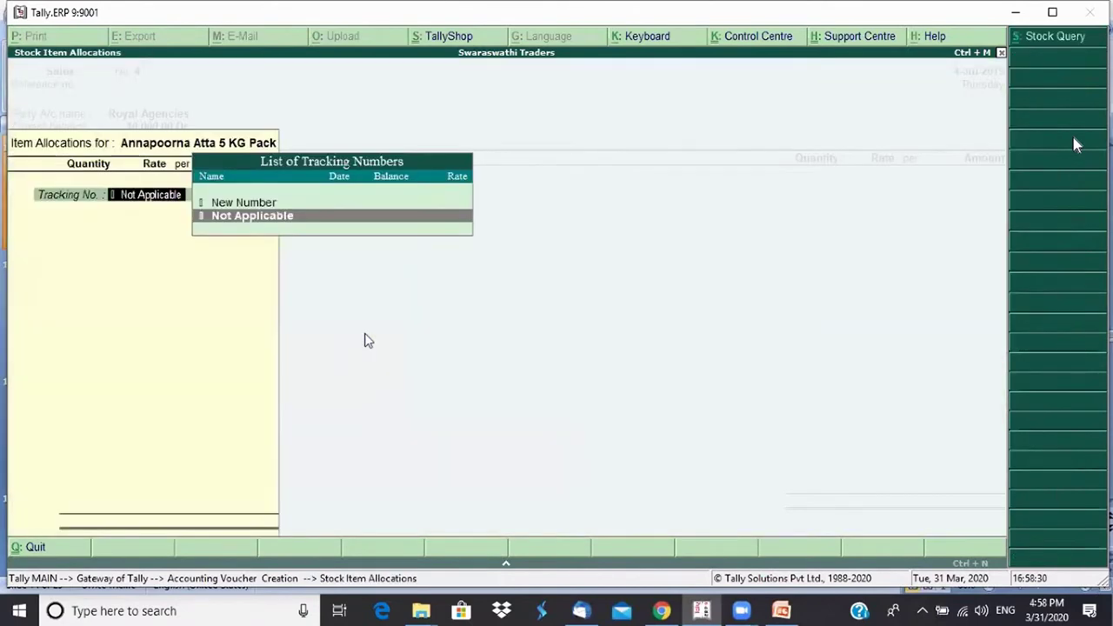
{"action": "key", "text": "Return"}
{"action": "type", "text": "100"}
{"action": "key", "text": "Return"}
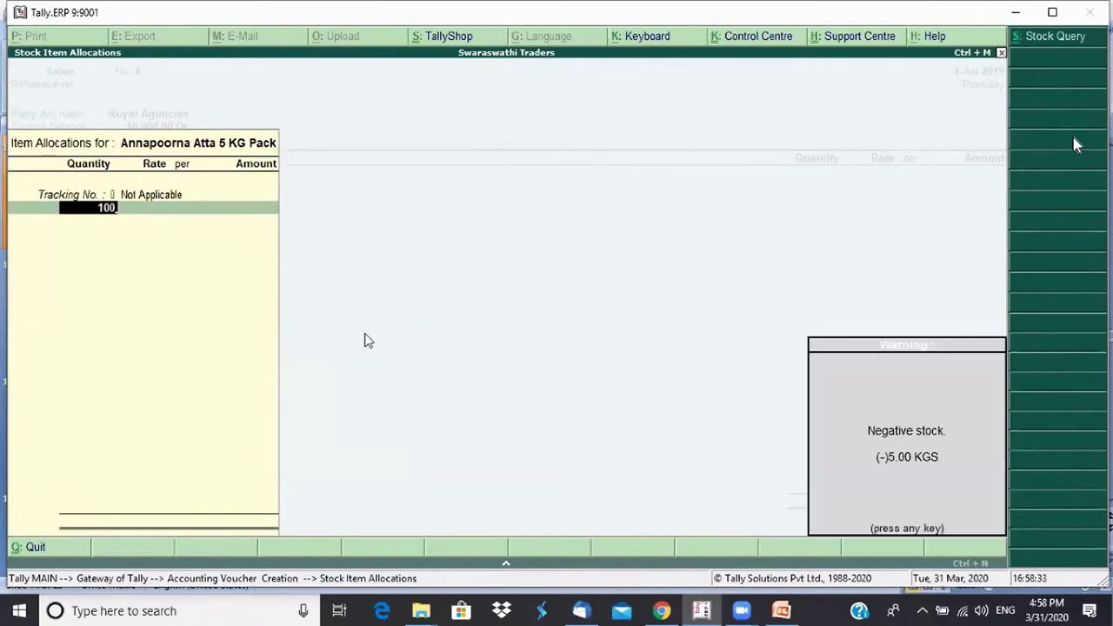
{"action": "key", "text": "Return"}
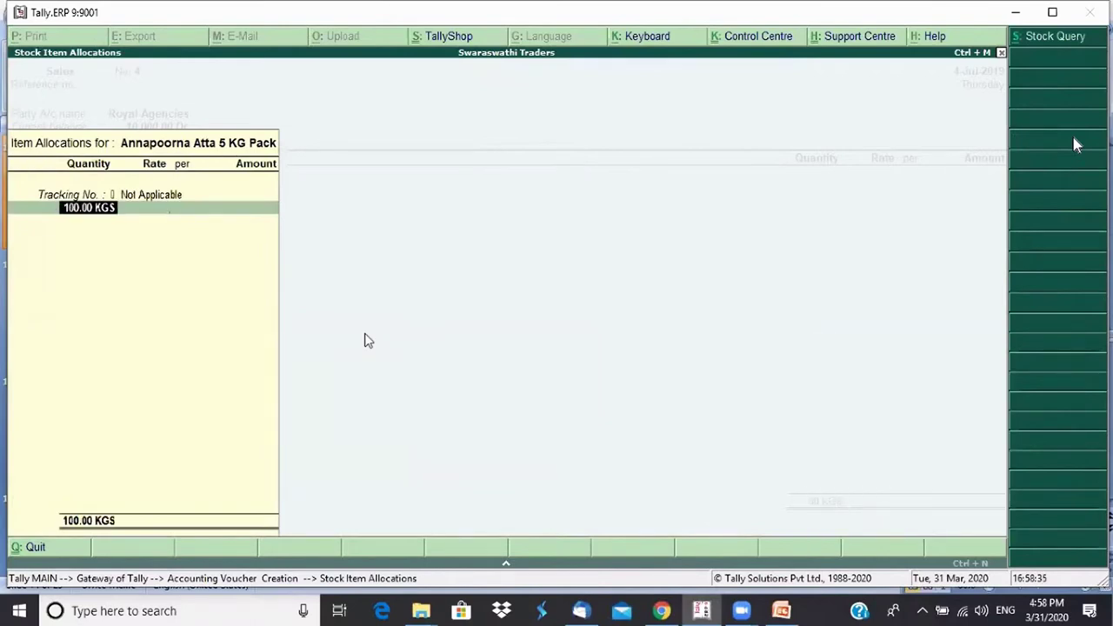
Set the atta pack's quantity to 40 KGS at a rate of 35 per KGS and accept the allocation
{"action": "type", "text": "40"}
{"action": "key", "text": "Return"}
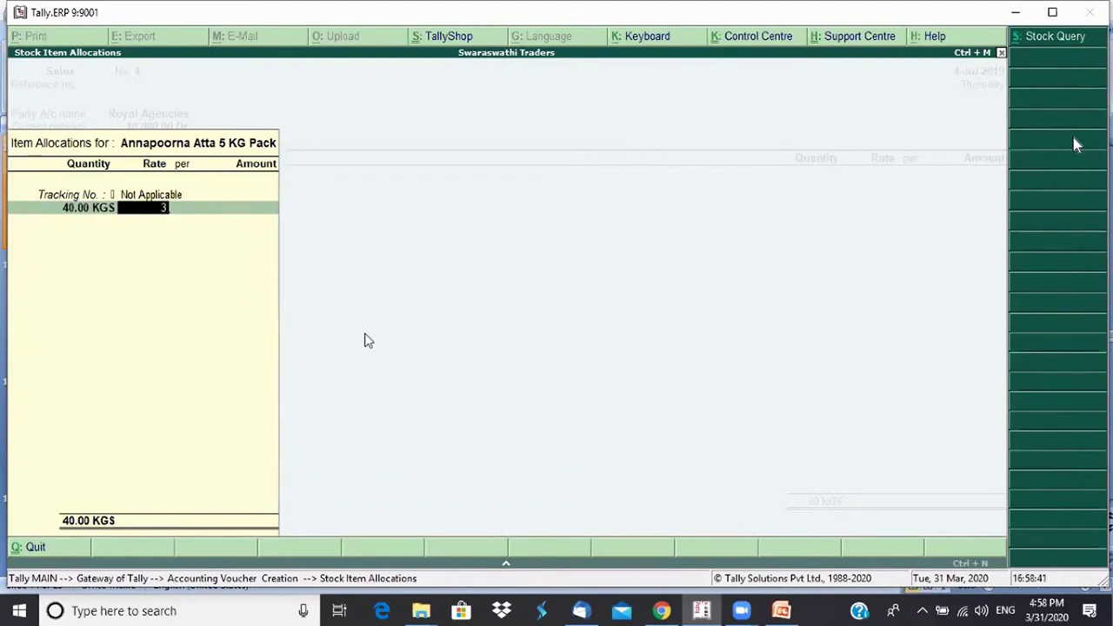
{"action": "type", "text": "35"}
{"action": "key", "text": "Return"}
{"action": "key", "text": "Return"}
{"action": "key", "text": "Return"}
{"action": "key", "text": "Return"}
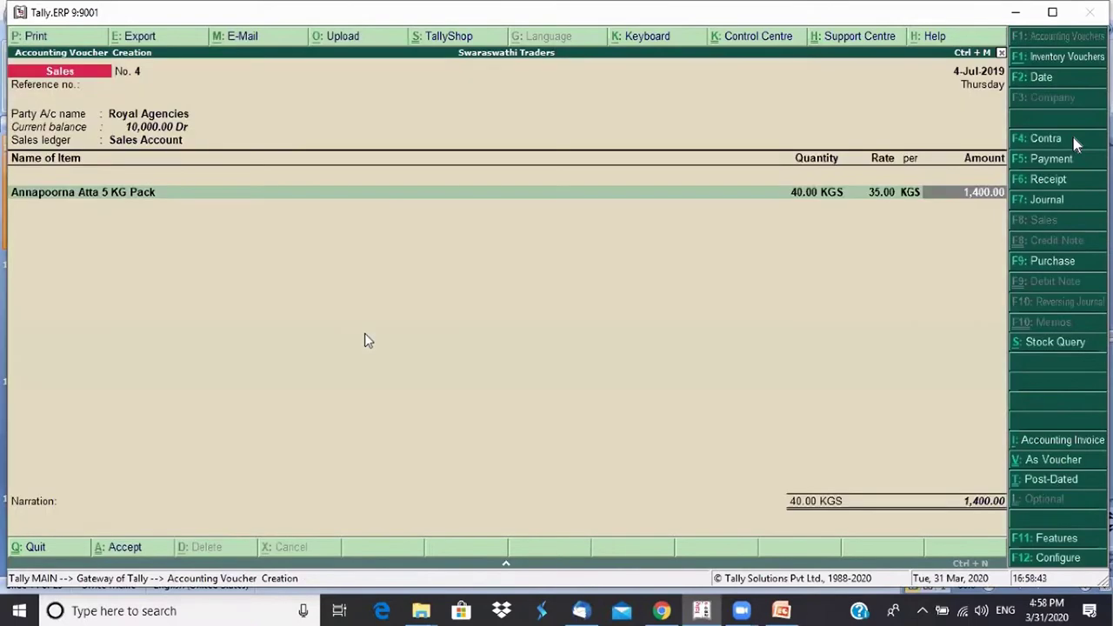
End the item list, allocate the bill as New Ref 4 with 5 days' credit, and save the sales voucher
{"action": "key", "text": "Return"}
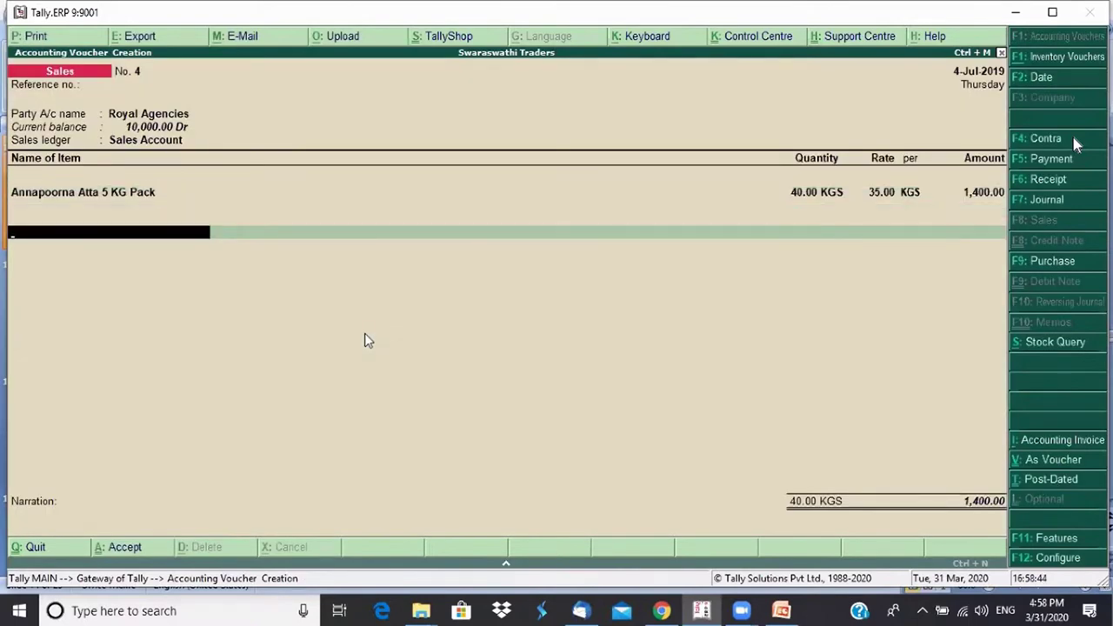
{"action": "key", "text": "Return"}
{"action": "key", "text": "Return"}
{"action": "key", "text": "Return"}
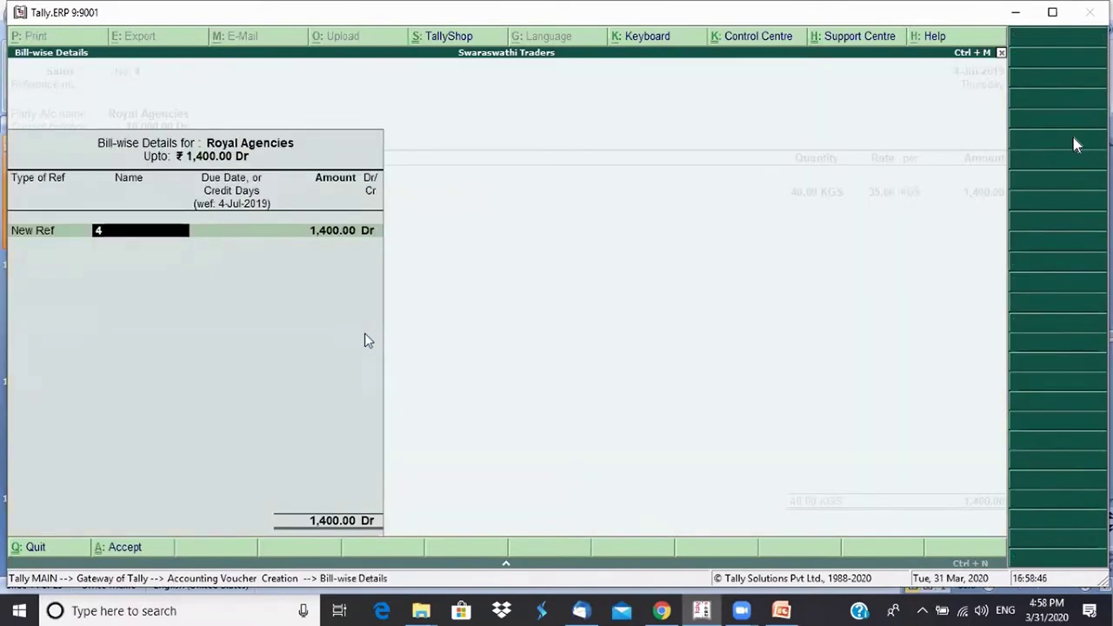
{"action": "key", "text": "Return"}
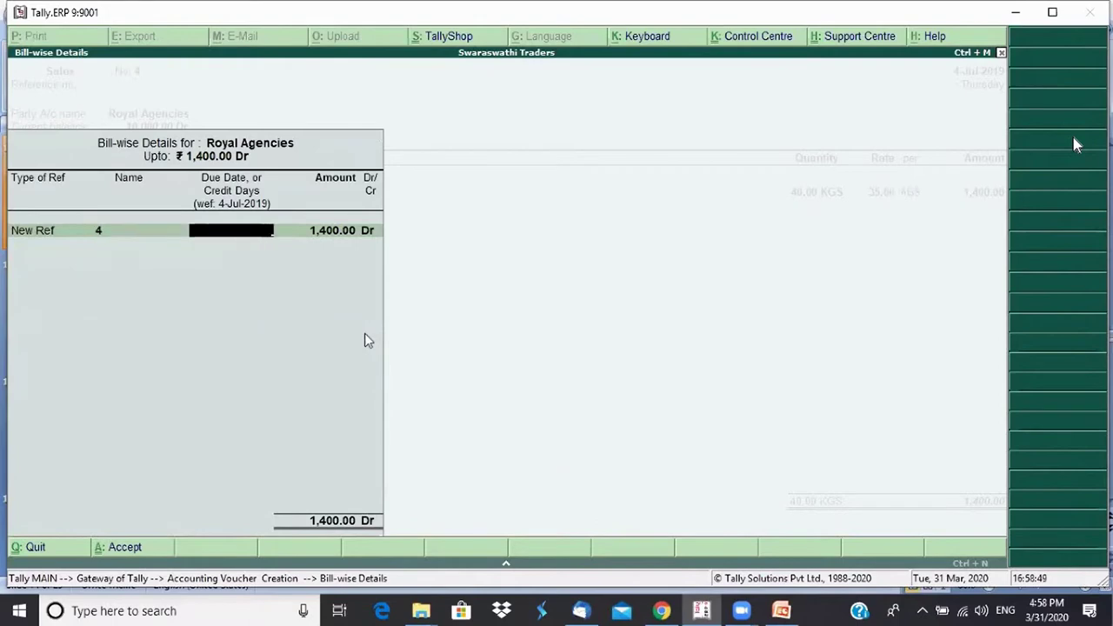
{"action": "type", "text": "5"}
{"action": "key", "text": "Return"}
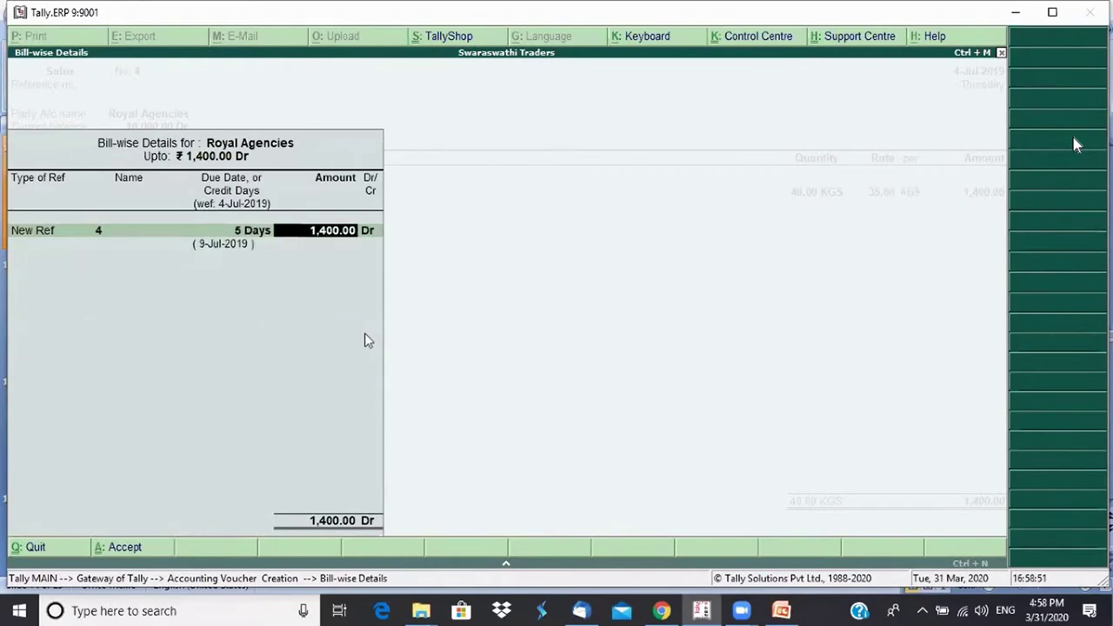
{"action": "key", "text": "Return"}
{"action": "key", "text": "Return"}
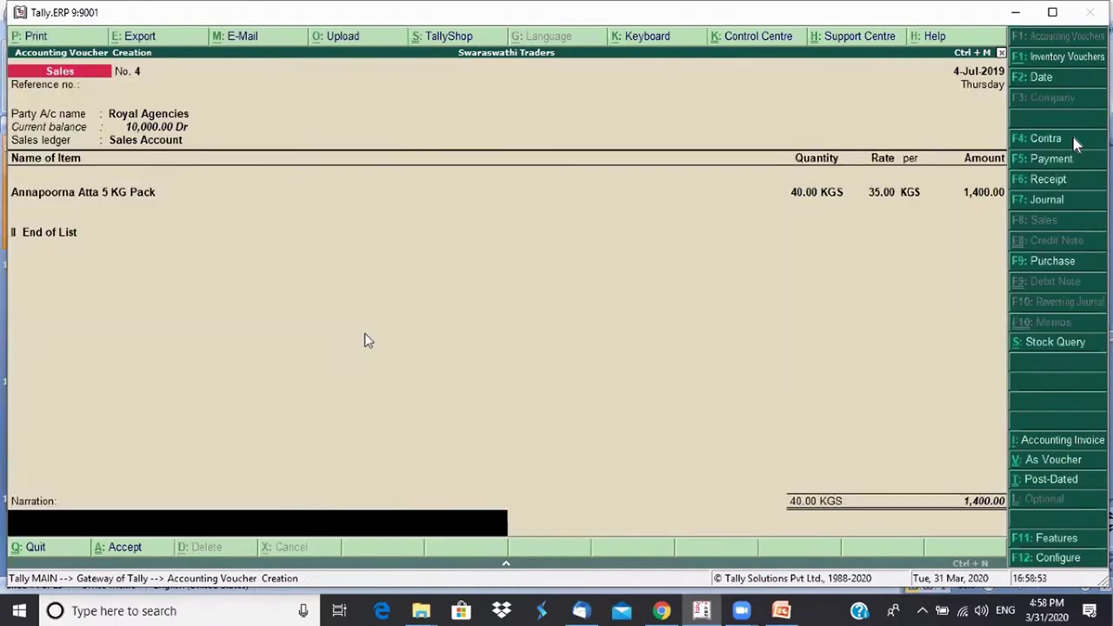
{"action": "key", "text": "Return"}
{"action": "key", "text": "Return"}
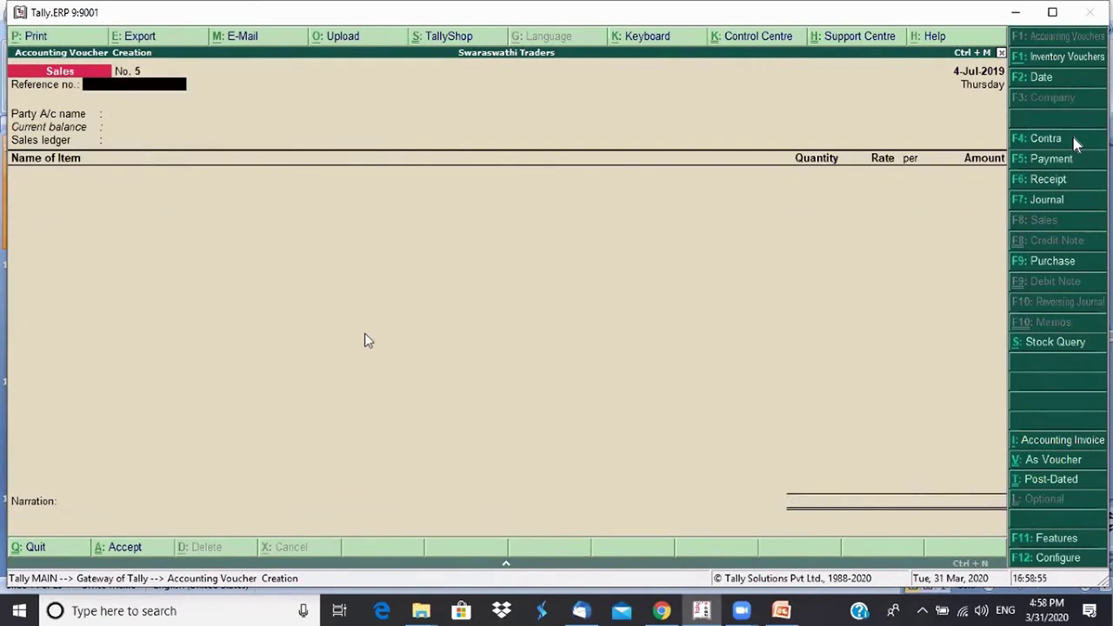
Date the new sales voucher 5-7-2019 and choose Royal Agencies as the party account, accepting the default party details
{"action": "key", "text": "F2"}
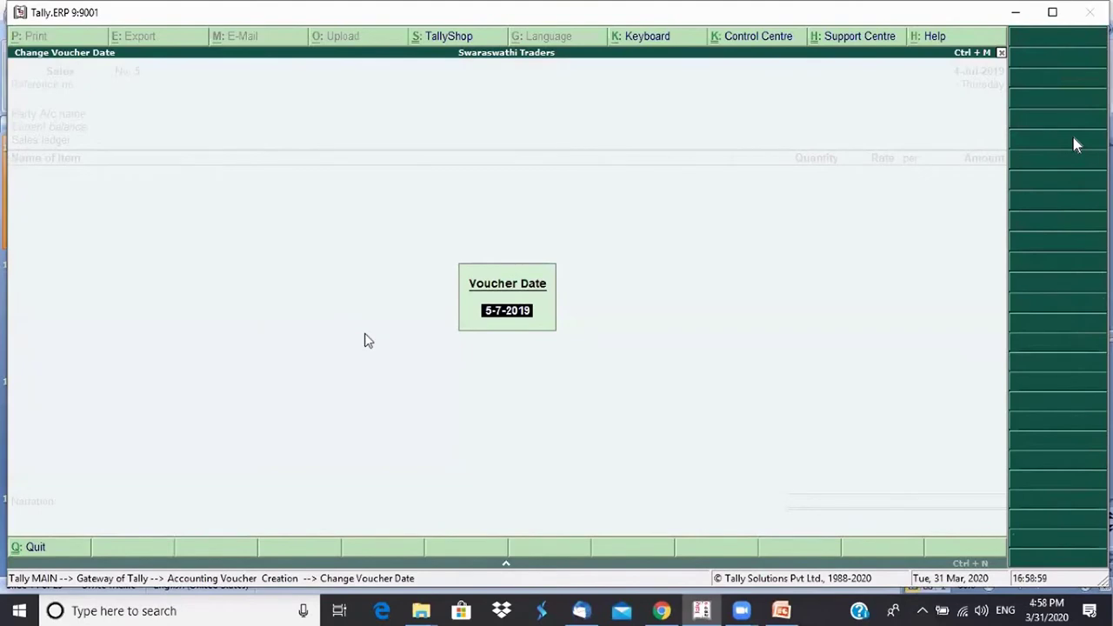
{"action": "key", "text": "Return"}
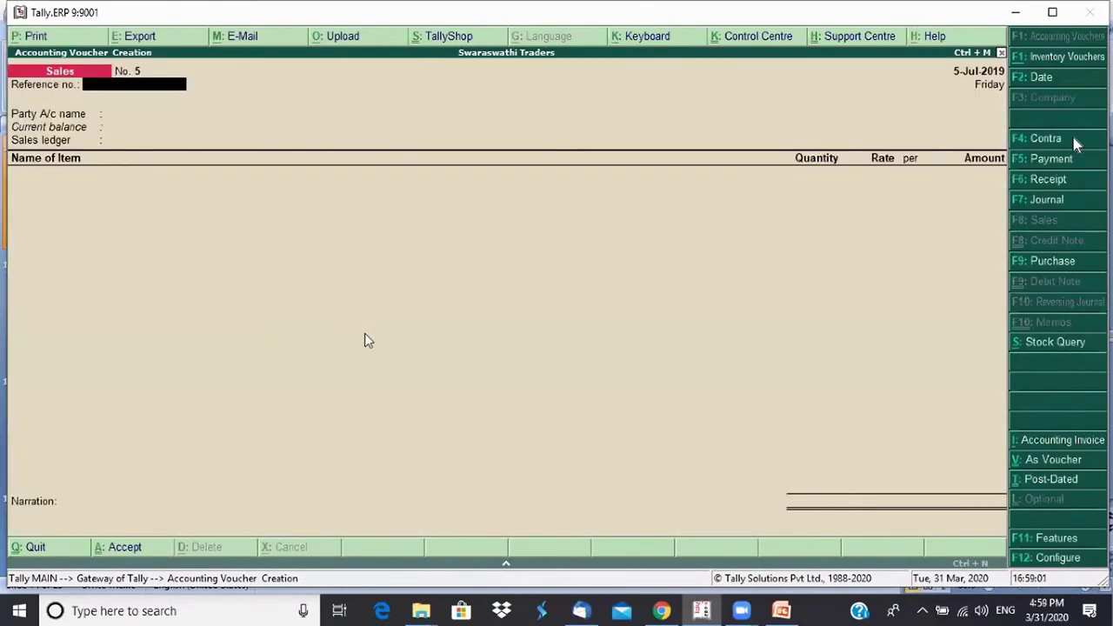
{"action": "key", "text": "Return"}
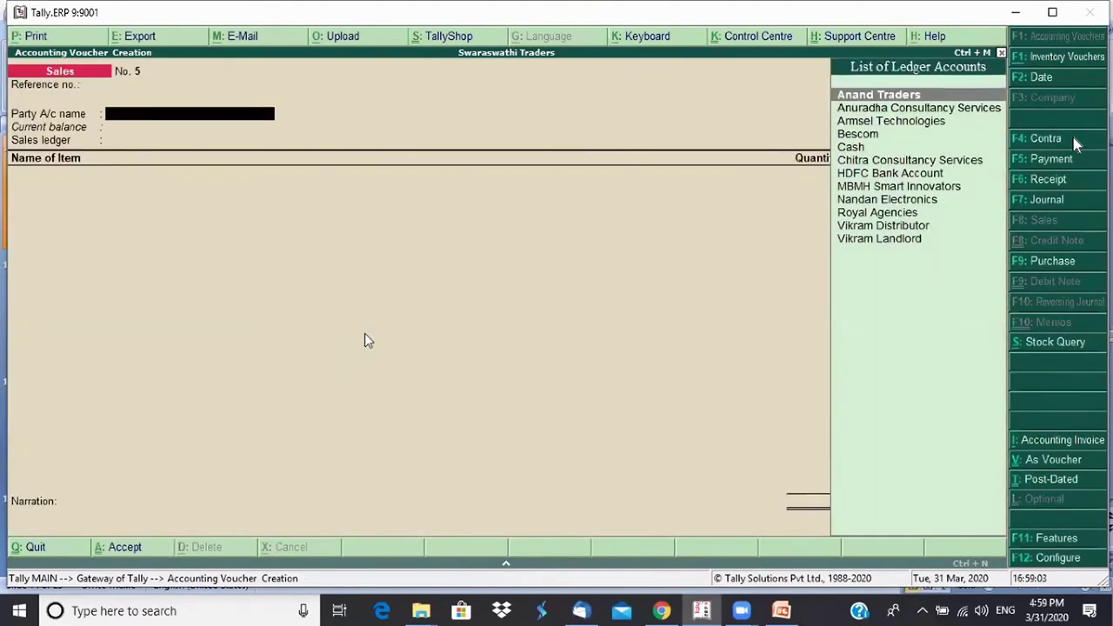
{"action": "key", "text": "Down"}
{"action": "key", "text": "Down"}
{"action": "key", "text": "Down"}
{"action": "key", "text": "Down"}
{"action": "key", "text": "Down"}
{"action": "key", "text": "Down"}
{"action": "key", "text": "Down"}
{"action": "key", "text": "Down"}
{"action": "key", "text": "Down"}
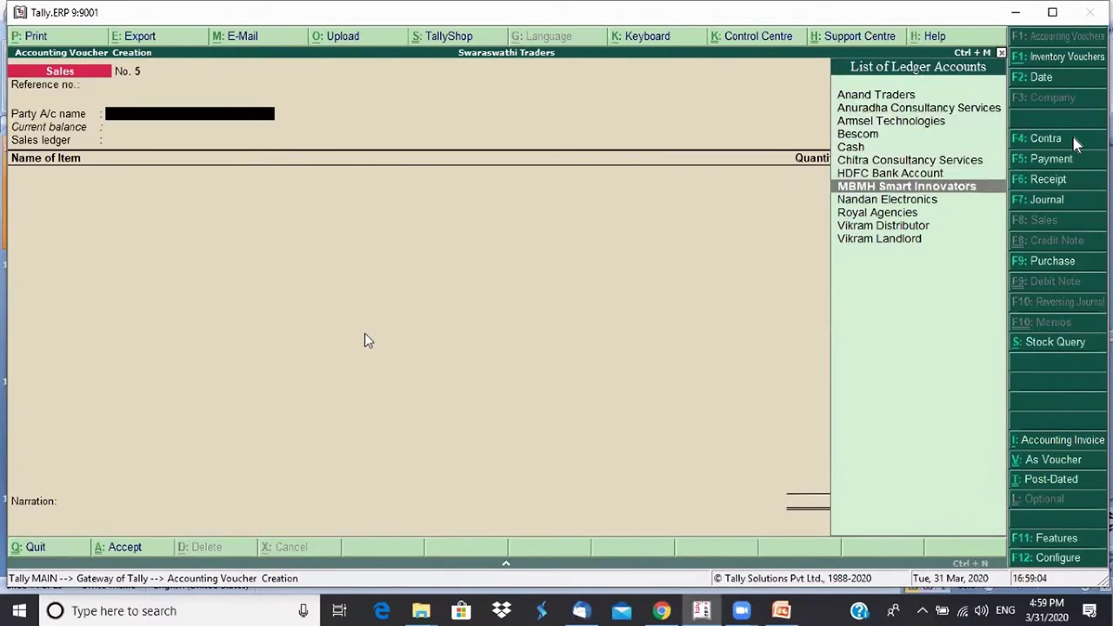
{"action": "key", "text": "Return"}
{"action": "key", "text": "ctrl+a"}
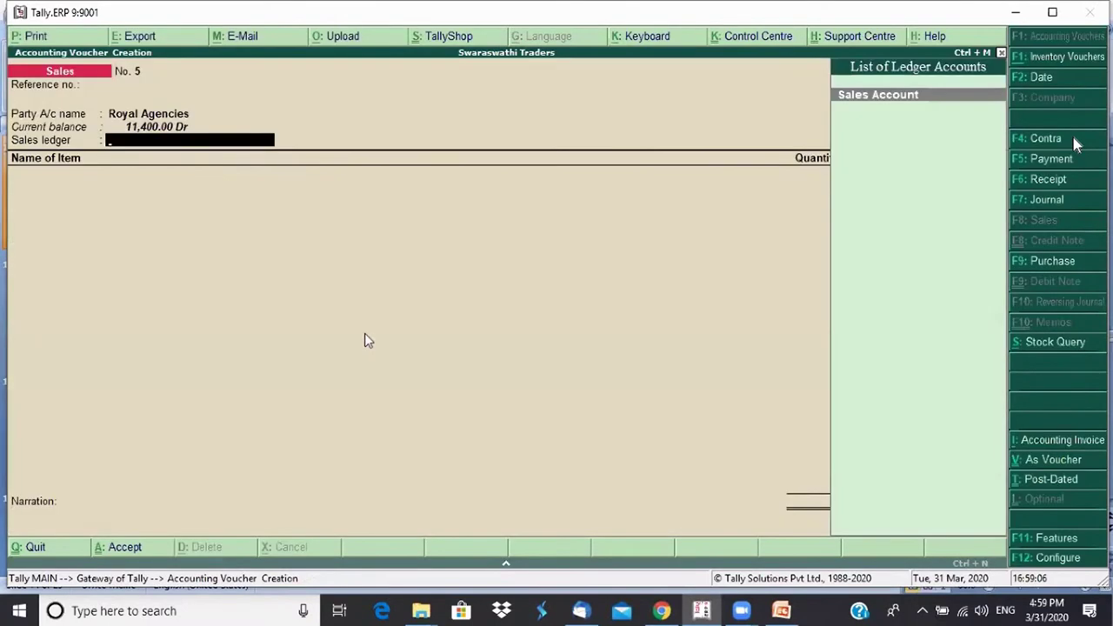
Use Sales Account as the sales ledger and add the stock item Books with tracking number Not Applicable
{"action": "key", "text": "Return"}
{"action": "key", "text": "Down"}
{"action": "key", "text": "Down"}
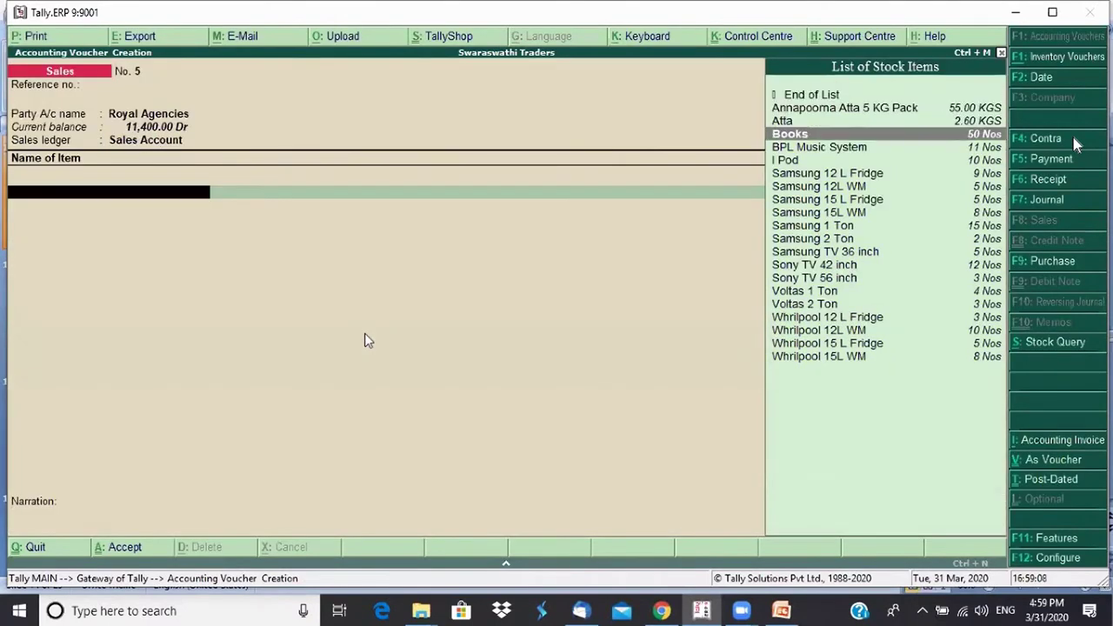
{"action": "key", "text": "Return"}
{"action": "key", "text": "Return"}
{"action": "key", "text": "Return"}
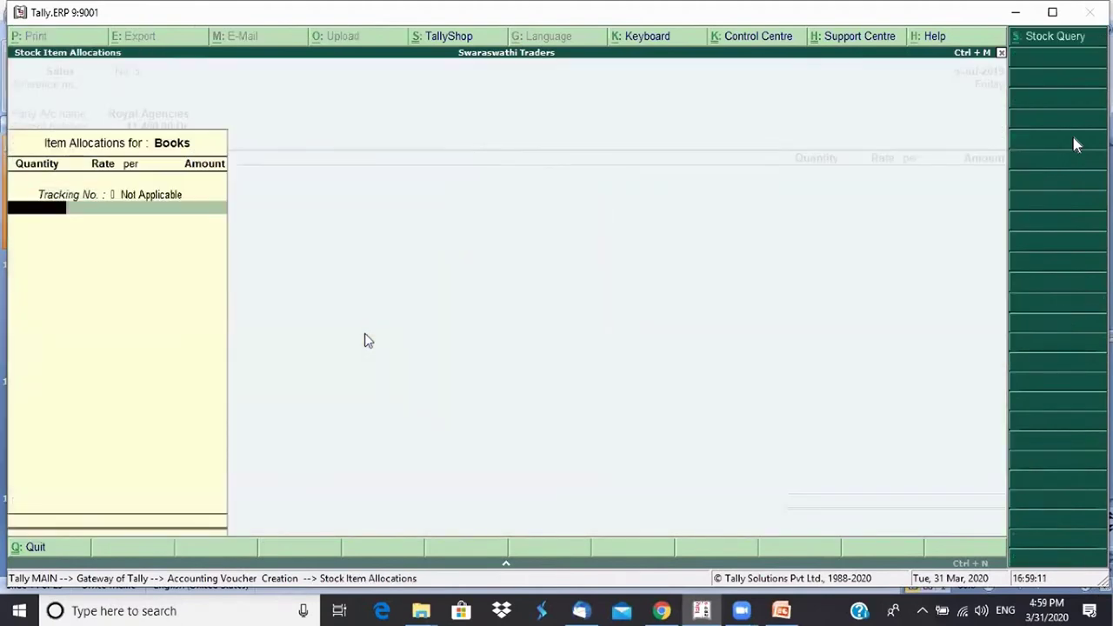
Set the Books quantity to 20 Nos at a rate of 500 per Nos and accept the allocation
{"action": "type", "text": "20"}
{"action": "key", "text": "Return"}
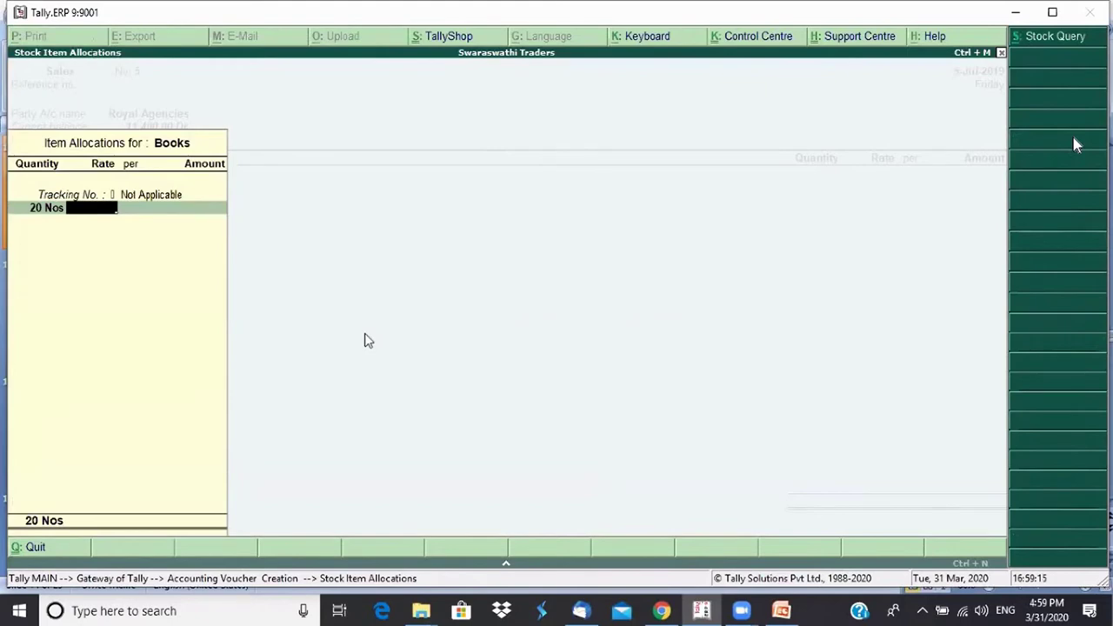
{"action": "type", "text": "500"}
{"action": "key", "text": "Return"}
{"action": "key", "text": "Return"}
{"action": "key", "text": "Return"}
{"action": "key", "text": "Return"}
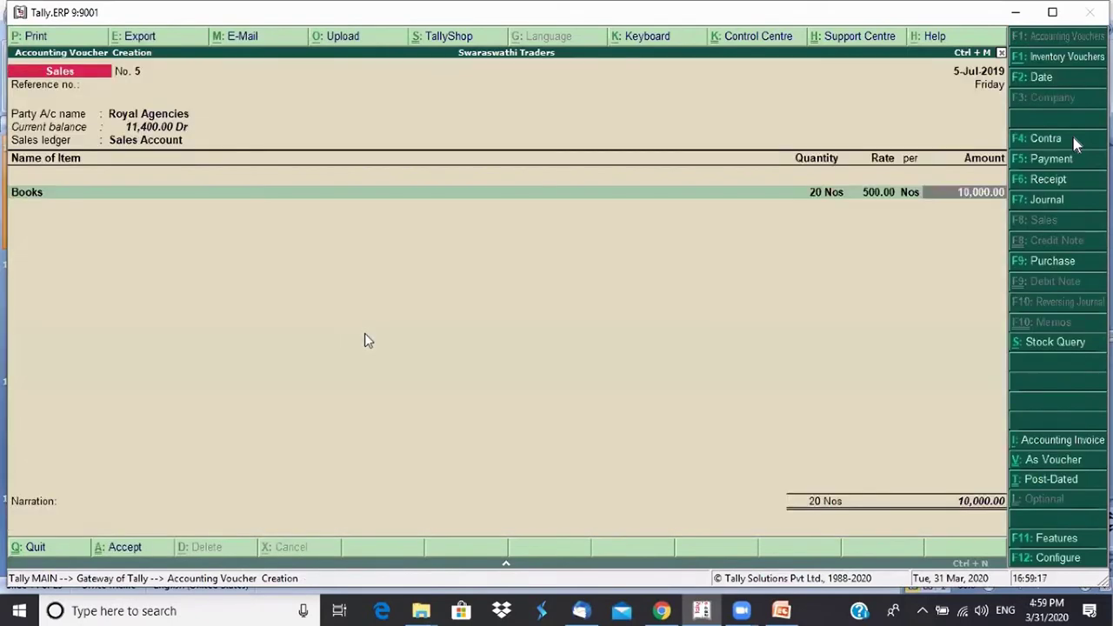
Allocate the Books sale as New Ref 5 with 5 days' credit and save the voucher
{"action": "key", "text": "Return"}
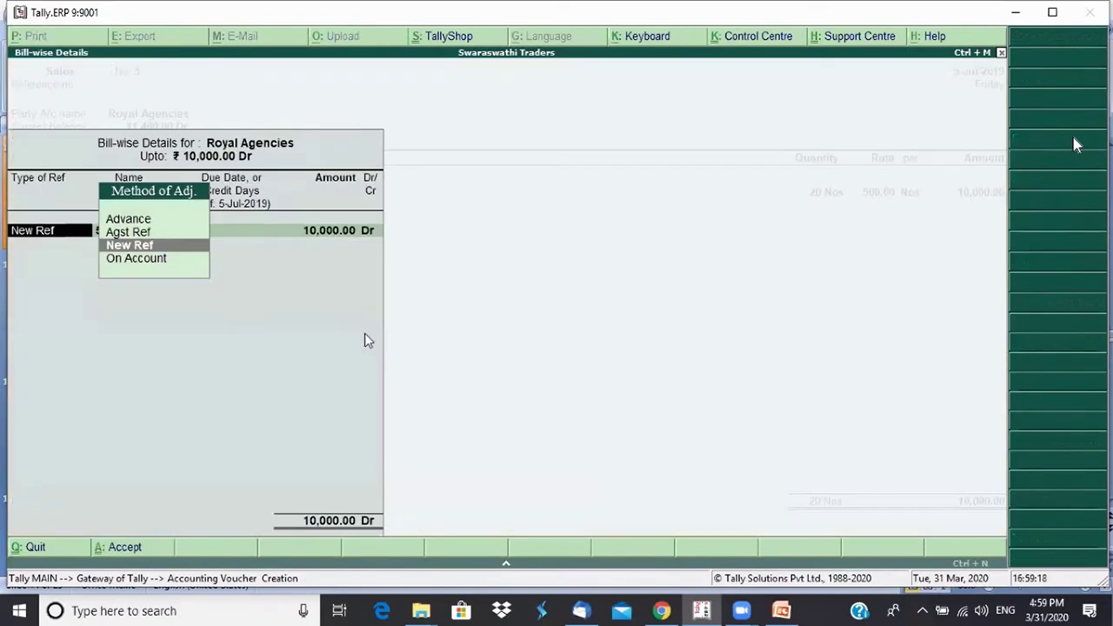
{"action": "key", "text": "Return"}
{"action": "key", "text": "Return"}
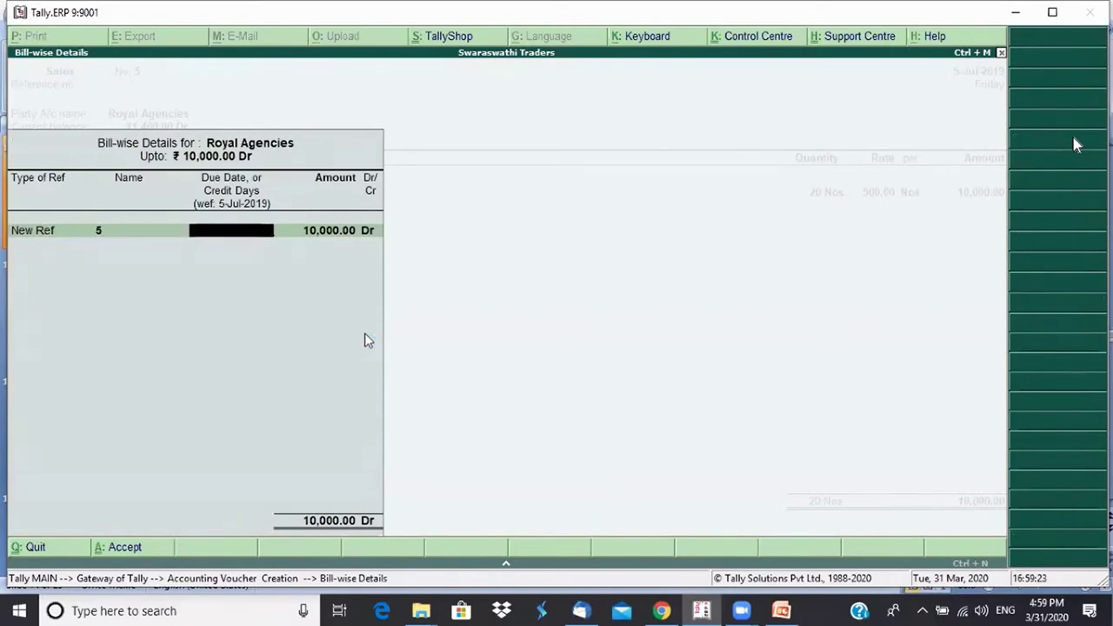
{"action": "type", "text": "5"}
{"action": "key", "text": "Return"}
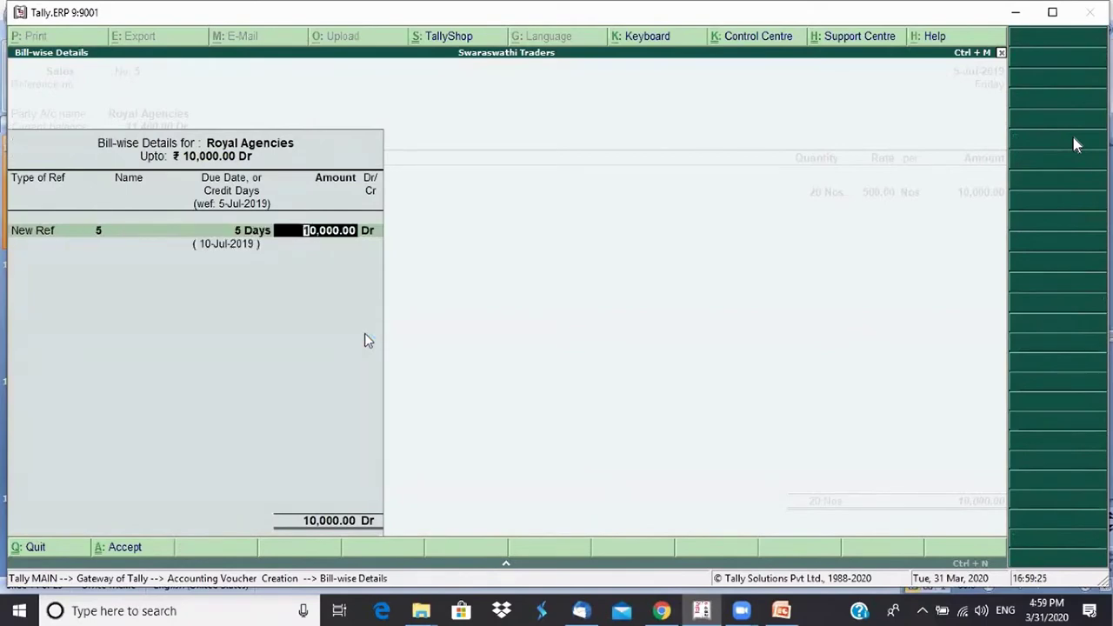
{"action": "key", "text": "Return"}
{"action": "key", "text": "Return"}
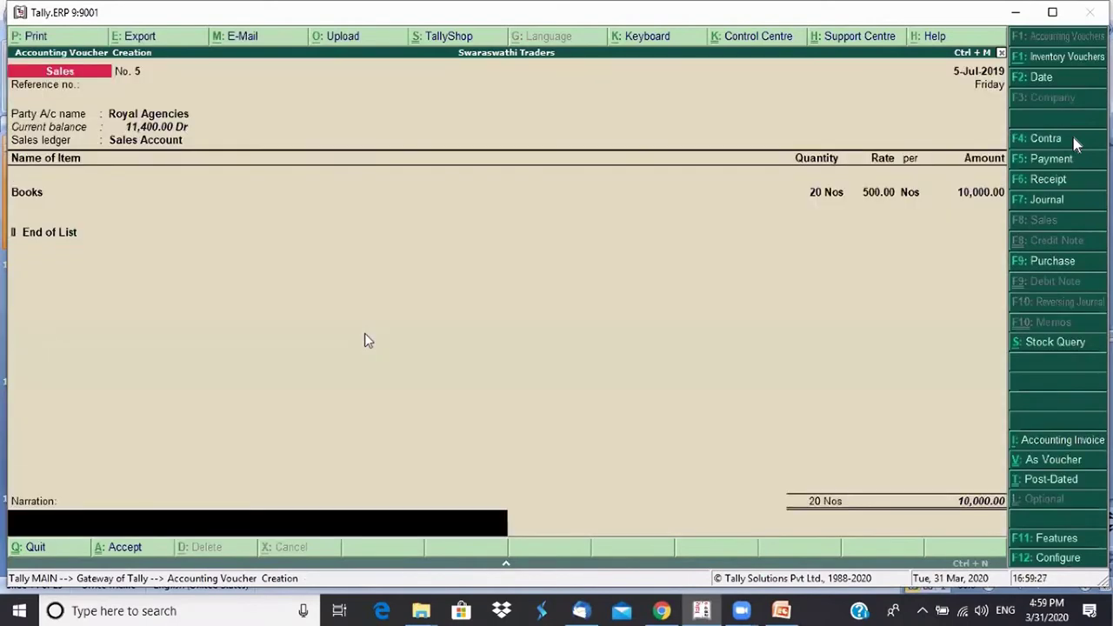
{"action": "key", "text": "Return"}
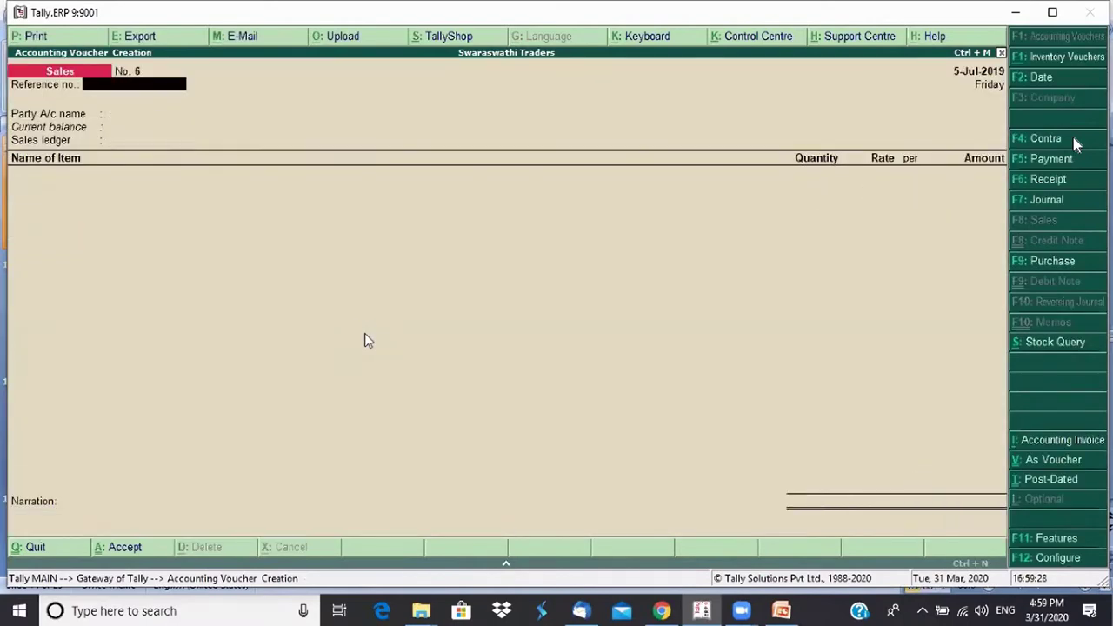
Leave voucher entry and go to the Outstandings reports within Statements of Accounts
{"action": "key", "text": "Escape"}
{"action": "key", "text": "Return"}
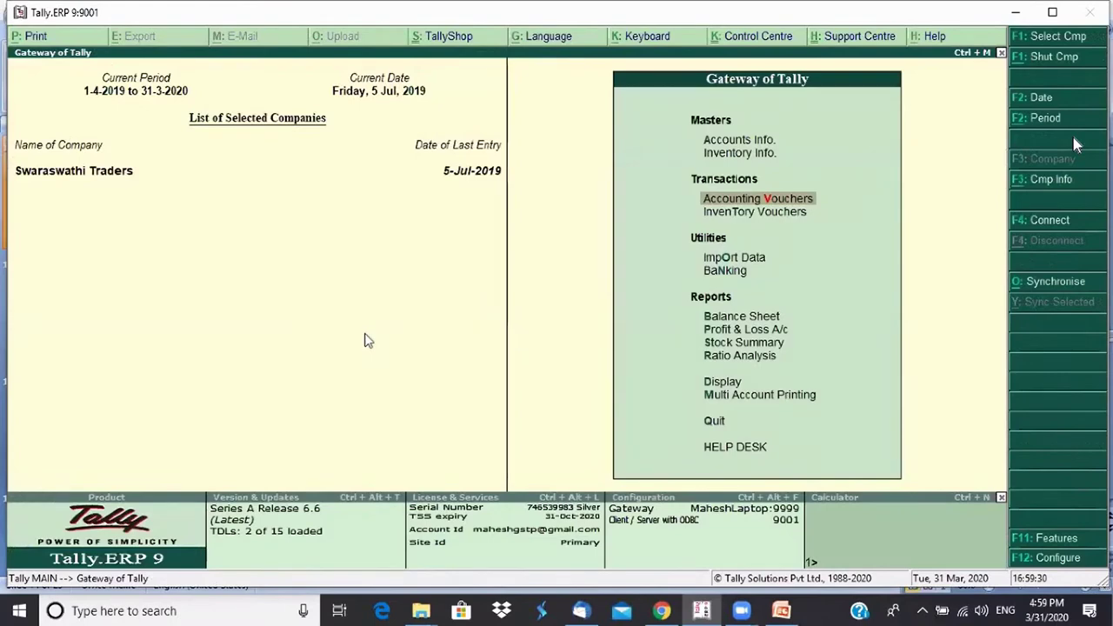
{"action": "key", "text": "Down"}
{"action": "key", "text": "Down"}
{"action": "key", "text": "Down"}
{"action": "key", "text": "Down"}
{"action": "key", "text": "Down"}
{"action": "key", "text": "Down"}
{"action": "key", "text": "Down"}
{"action": "key", "text": "Down"}
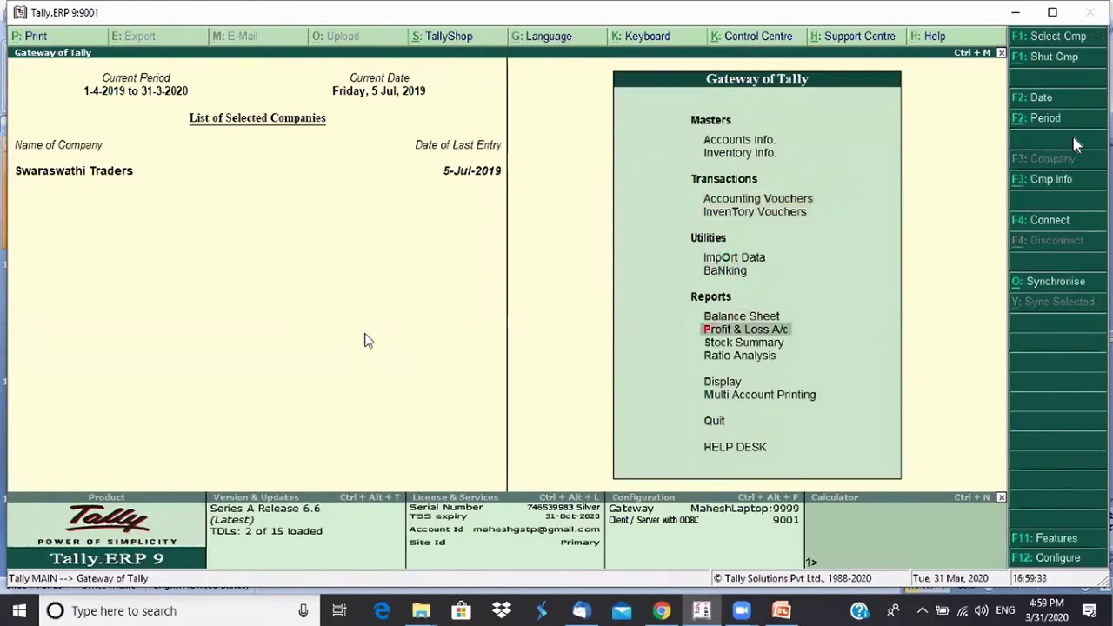
{"action": "key", "text": "Return"}
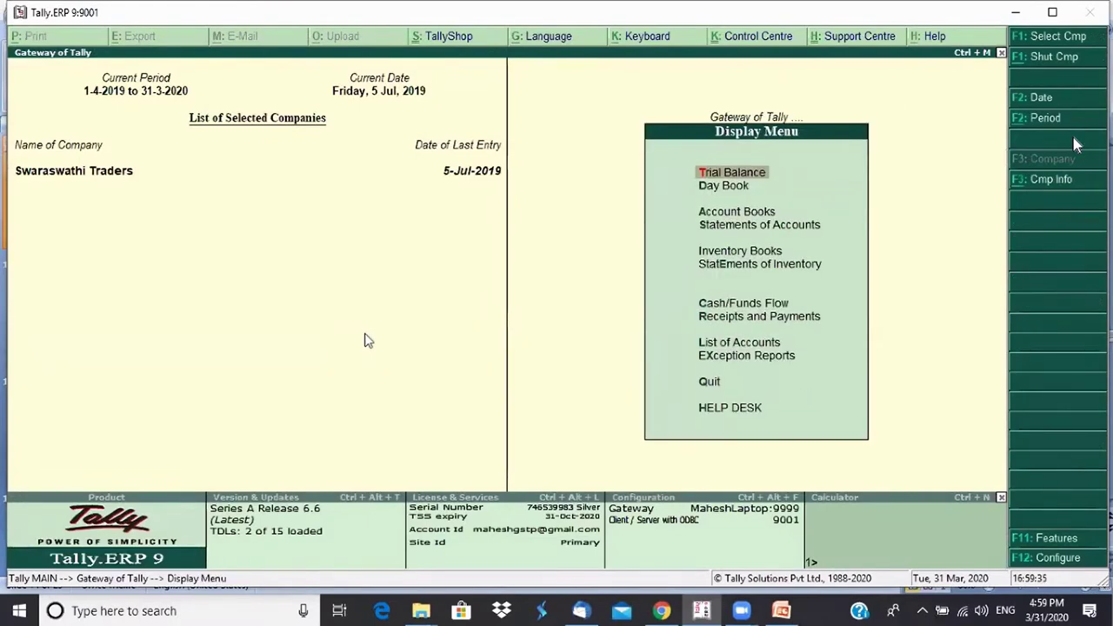
{"action": "key", "text": "Down"}
{"action": "key", "text": "Down"}
{"action": "key", "text": "Down"}
{"action": "key", "text": "Return"}
{"action": "key", "text": "Return"}
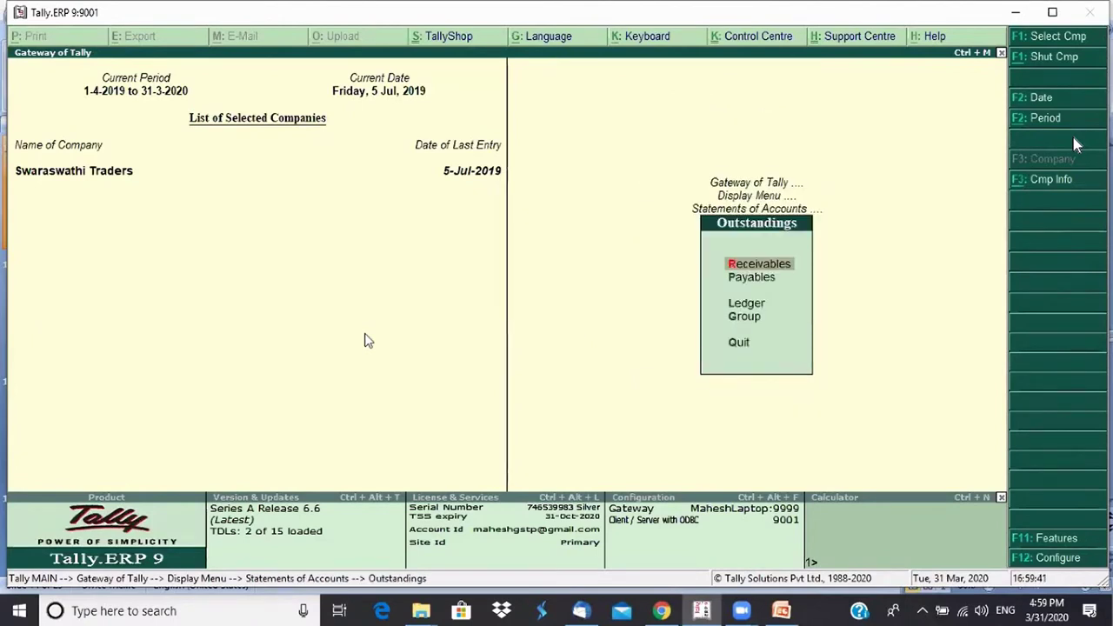
Open the Receivables outstanding report and highlight the Royal Agencies bill dated 4-Jul-2019
{"action": "key", "text": "g"}
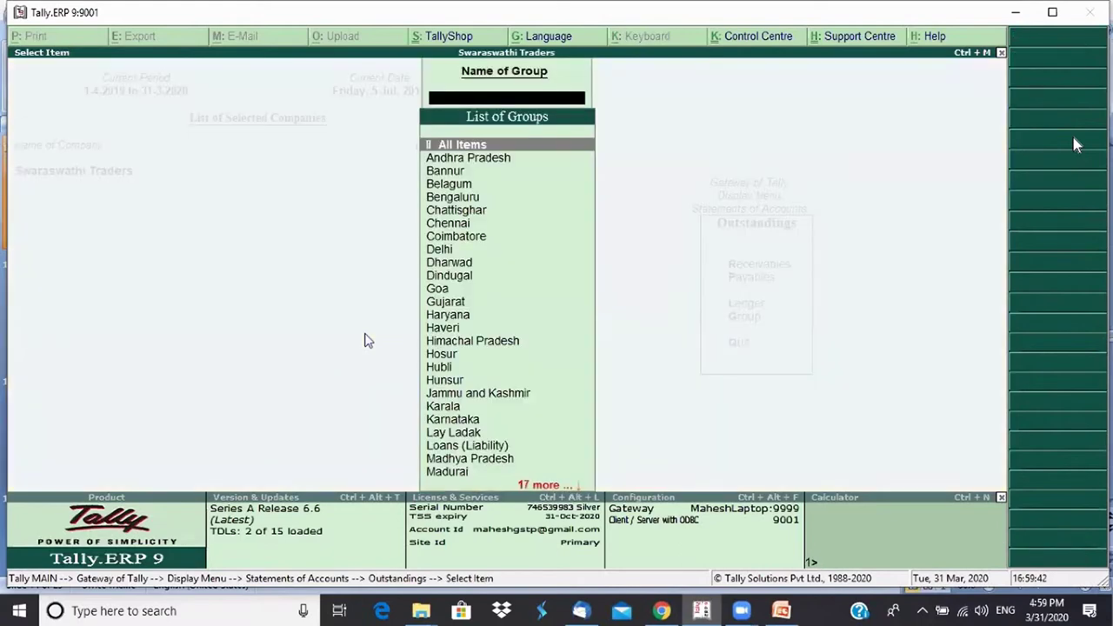
{"action": "key", "text": "Escape"}
{"action": "key", "text": "r"}
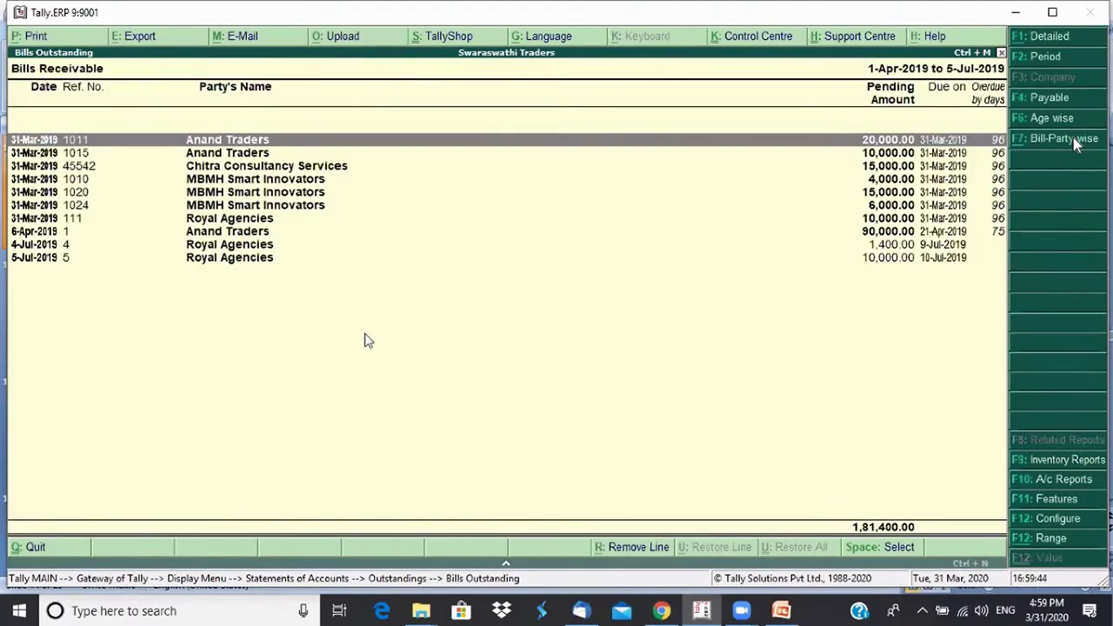
{"action": "key", "text": "Down"}
{"action": "key", "text": "Down"}
{"action": "key", "text": "Down"}
{"action": "key", "text": "Down"}
{"action": "key", "text": "Down"}
{"action": "key", "text": "Down"}
{"action": "key", "text": "Down"}
{"action": "key", "text": "Down"}
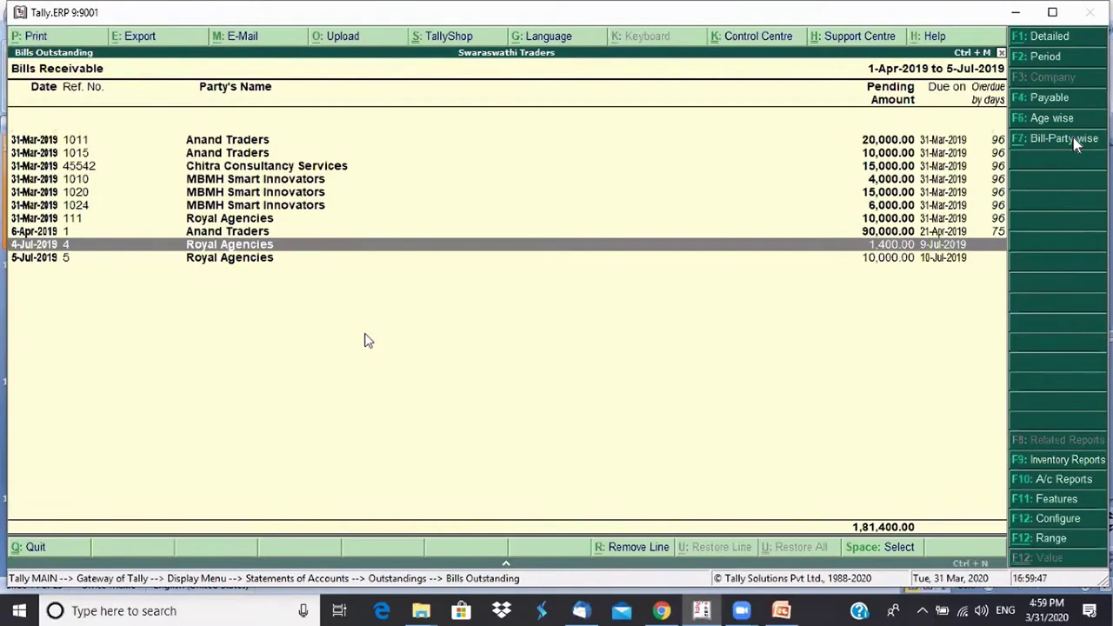
Compare the due dates of the two July Royal Agencies bills and the Anand Traders bill of 6-Apr-2019
{"action": "key", "text": "Down"}
{"action": "key", "text": "Up"}
{"action": "key", "text": "Down"}
{"action": "key", "text": "Up"}
{"action": "key", "text": "Down"}
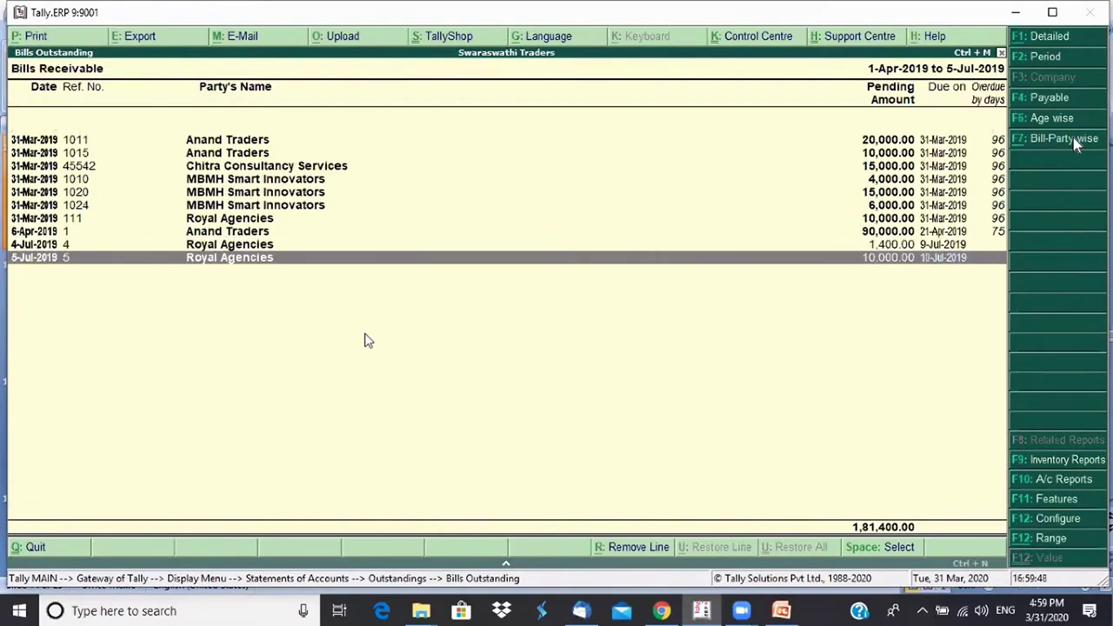
{"action": "key", "text": "Up"}
{"action": "key", "text": "Down"}
{"action": "key", "text": "Up"}
{"action": "key", "text": "Up"}
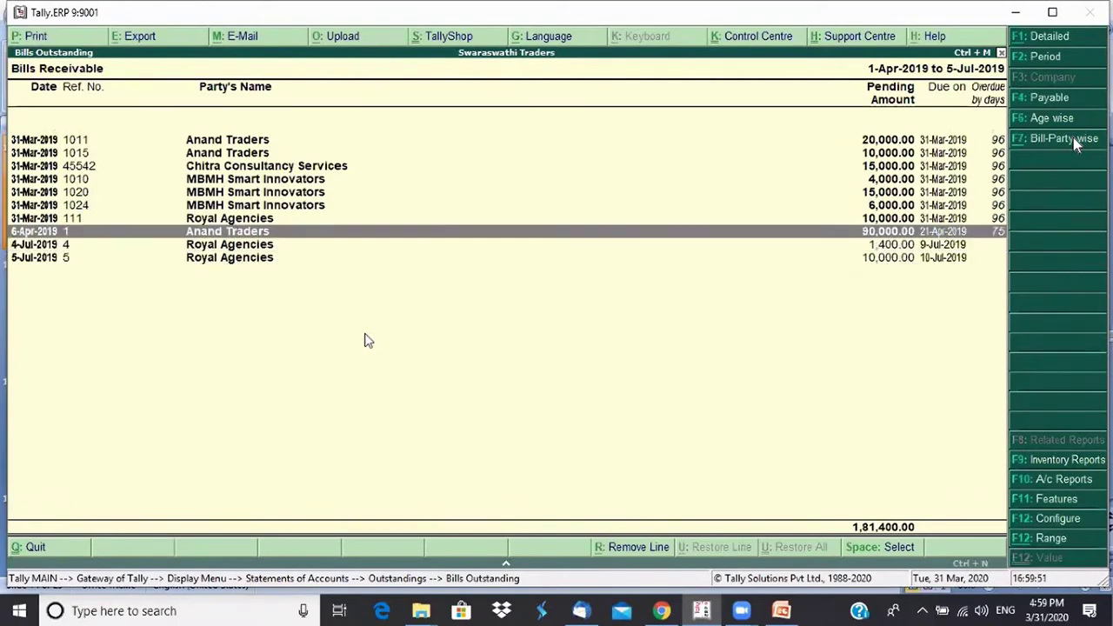
Go through the Bills Receivable entries from the 31-Mar-2019 opening bills to the July bills, examining their pending amounts, due dates and overdue days
{"action": "key", "text": "Up"}
{"action": "key", "text": "Up"}
{"action": "key", "text": "Up"}
{"action": "key", "text": "Up"}
{"action": "key", "text": "Up"}
{"action": "key", "text": "Up"}
{"action": "key", "text": "Up"}
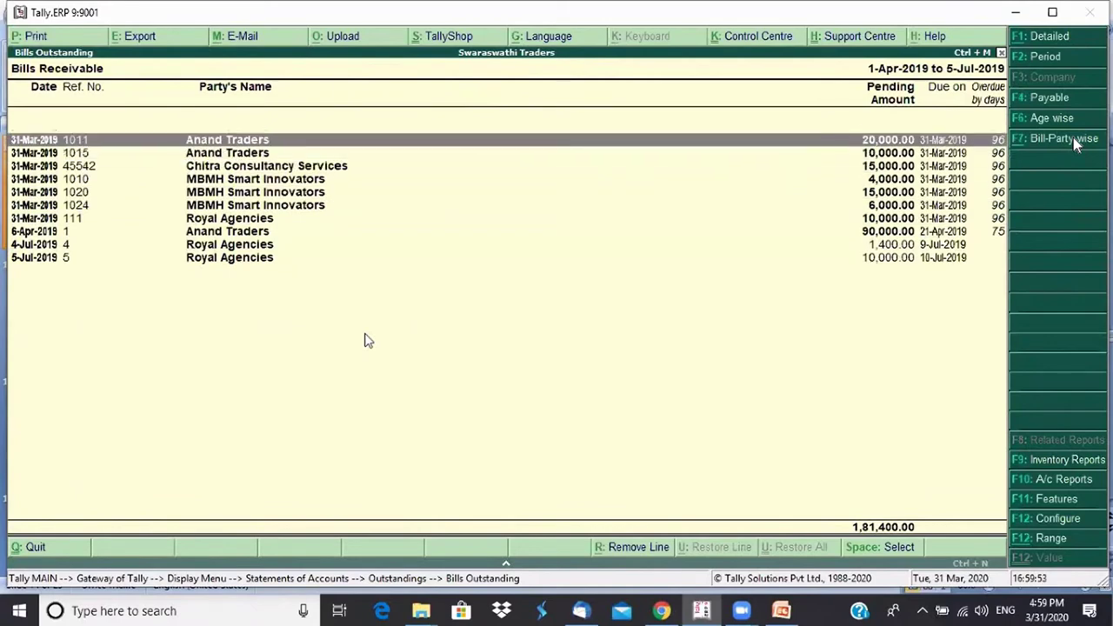
{"action": "key", "text": "Down"}
{"action": "key", "text": "Down"}
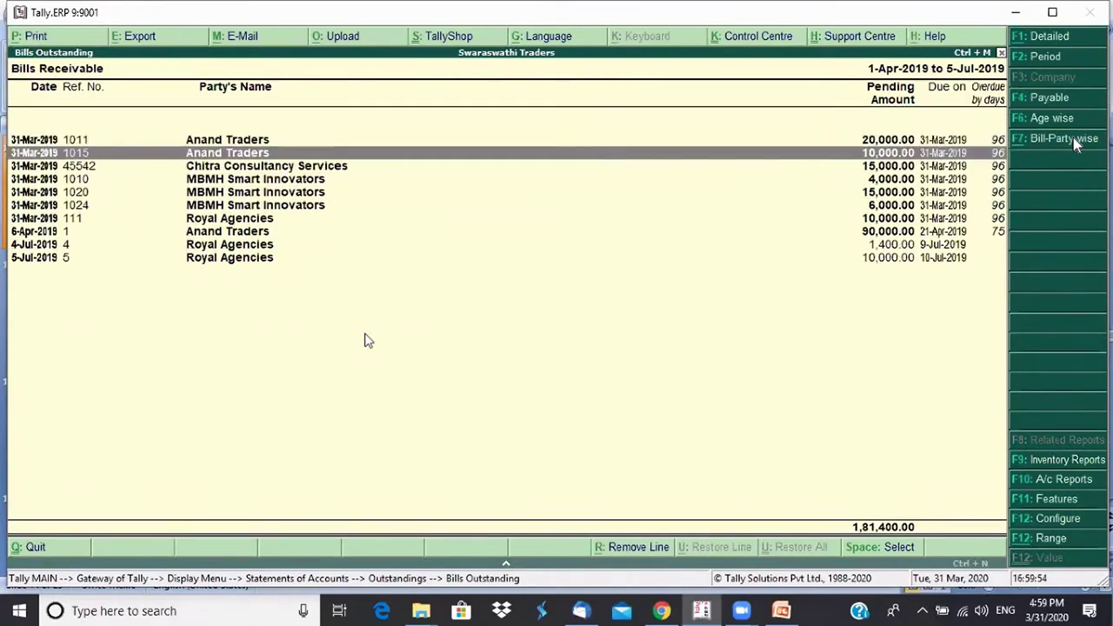
{"action": "key", "text": "Up"}
{"action": "key", "text": "Down"}
{"action": "key", "text": "Up"}
{"action": "key", "text": "Down"}
{"action": "key", "text": "Up"}
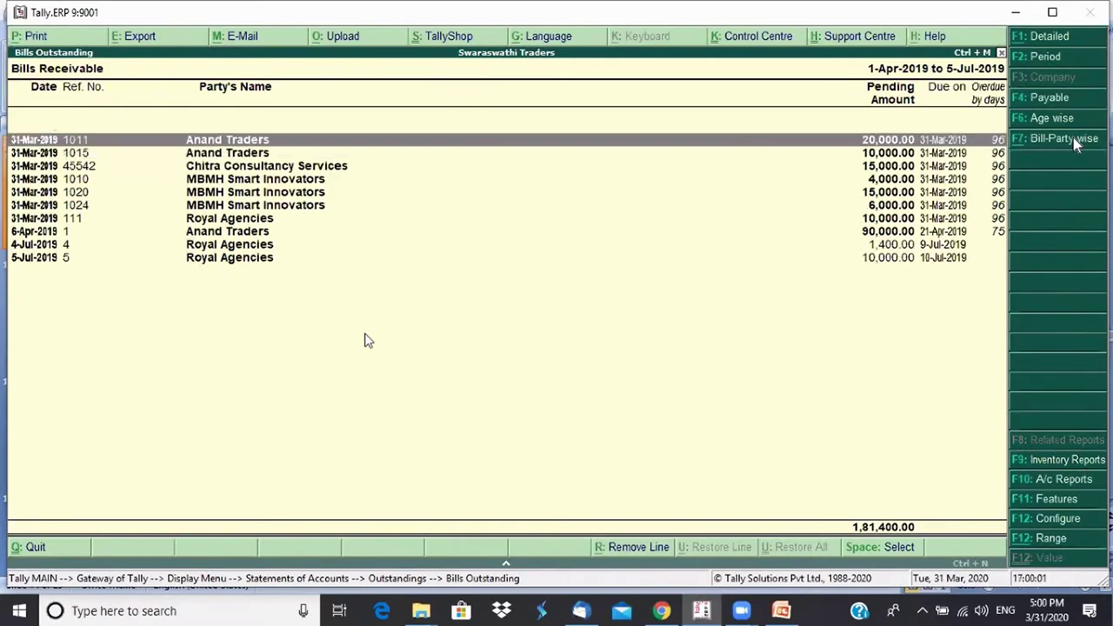
{"action": "key", "text": "Down"}
{"action": "key", "text": "Down"}
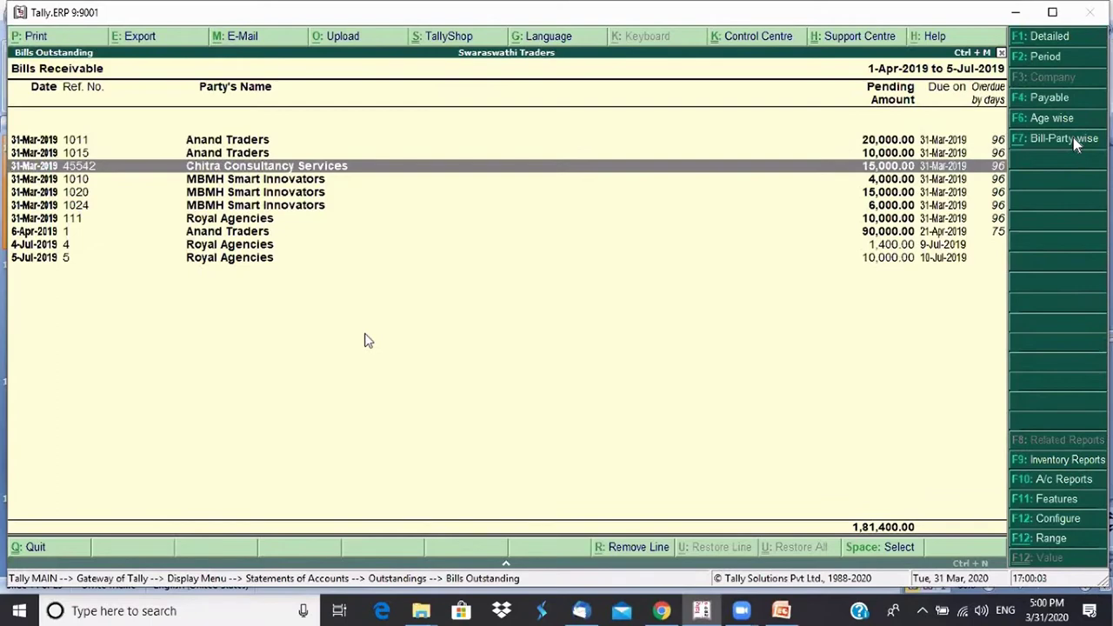
{"action": "key", "text": "Down"}
{"action": "key", "text": "Up"}
{"action": "key", "text": "Up"}
{"action": "key", "text": "Down"}
{"action": "key", "text": "Down"}
{"action": "key", "text": "Down"}
{"action": "key", "text": "Down"}
{"action": "key", "text": "Down"}
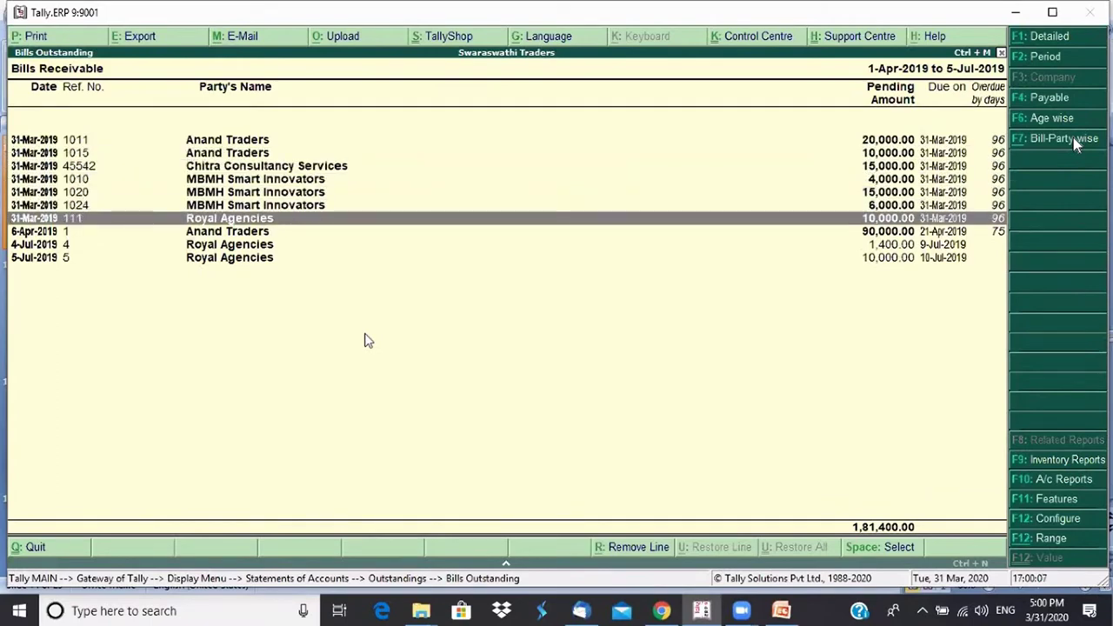
{"action": "key", "text": "Down"}
{"action": "key", "text": "Down"}
{"action": "key", "text": "Down"}
{"action": "key", "text": "Up"}
{"action": "key", "text": "Up"}
{"action": "key", "text": "Up"}
{"action": "key", "text": "Up"}
{"action": "key", "text": "Up"}
{"action": "key", "text": "Up"}
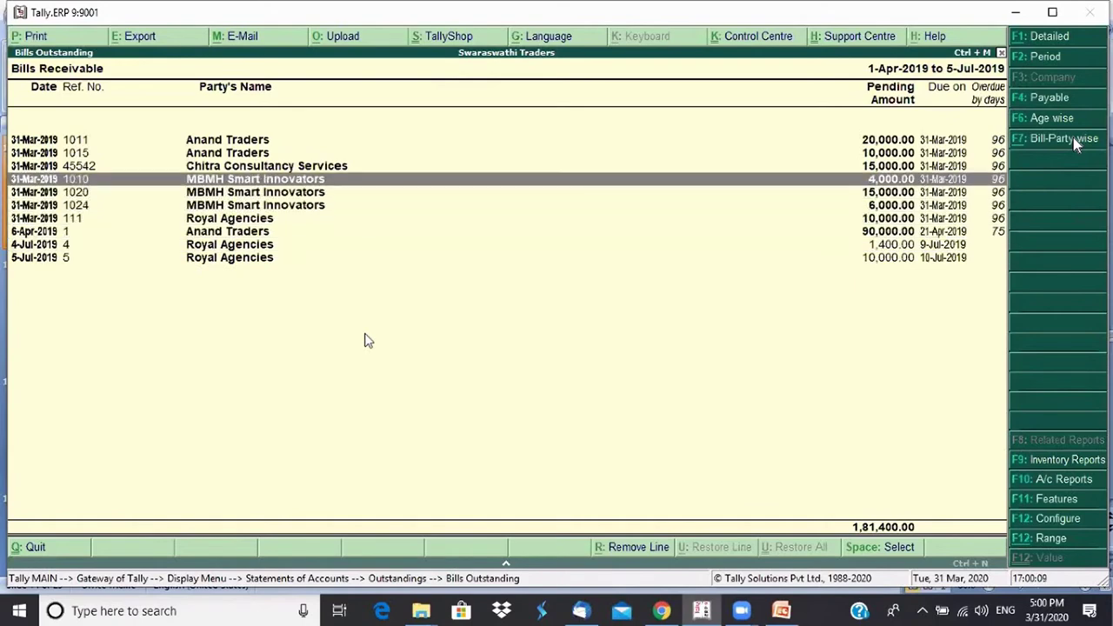
{"action": "key", "text": "Up"}
{"action": "key", "text": "Up"}
{"action": "key", "text": "Down"}
{"action": "key", "text": "Down"}
{"action": "key", "text": "Down"}
{"action": "key", "text": "Down"}
{"action": "key", "text": "Down"}
{"action": "key", "text": "Down"}
{"action": "key", "text": "Down"}
{"action": "key", "text": "Down"}
{"action": "key", "text": "Up"}
{"action": "key", "text": "Up"}
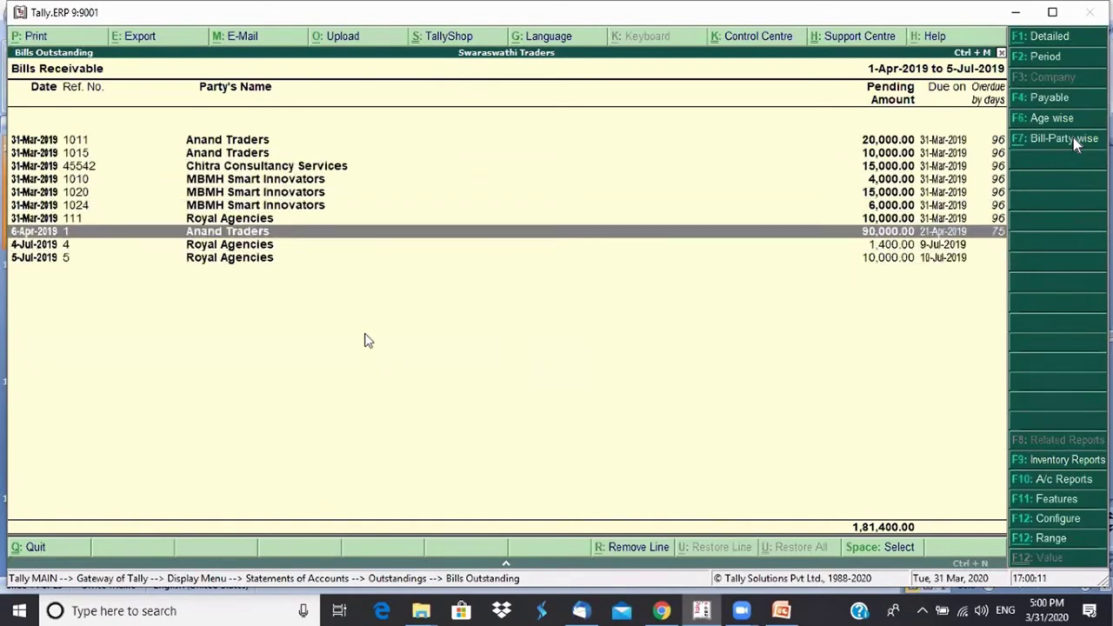
{"action": "key", "text": "Up"}
{"action": "key", "text": "Down"}
{"action": "key", "text": "Down"}
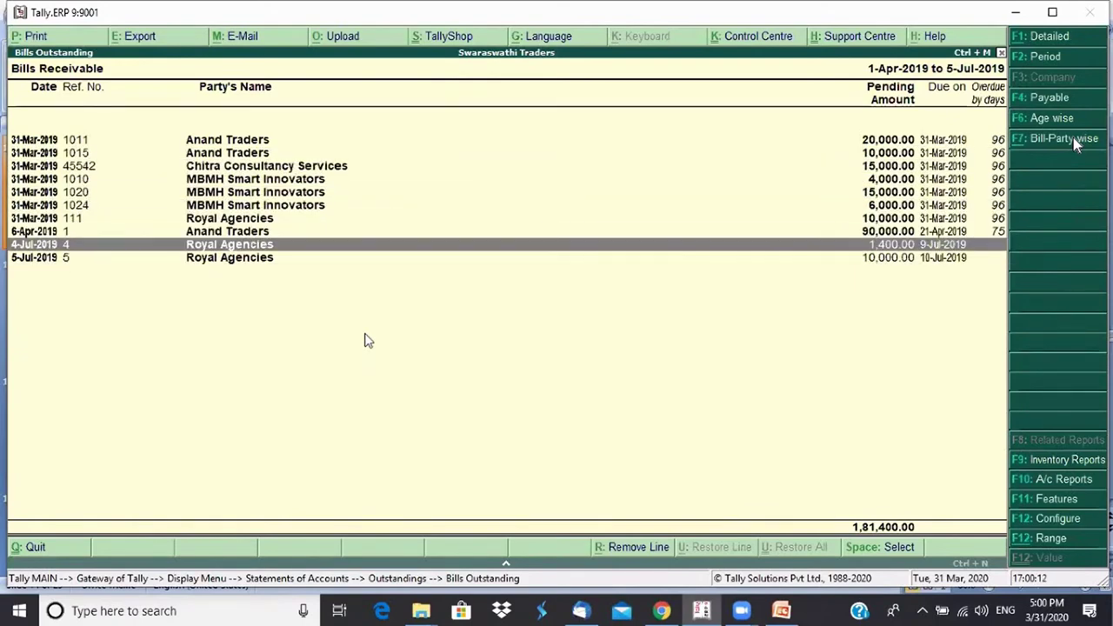
{"action": "key", "text": "Down"}
{"action": "key", "text": "Up"}
{"action": "key", "text": "Up"}
{"action": "key", "text": "Up"}
{"action": "key", "text": "Up"}
{"action": "key", "text": "Up"}
{"action": "key", "text": "Up"}
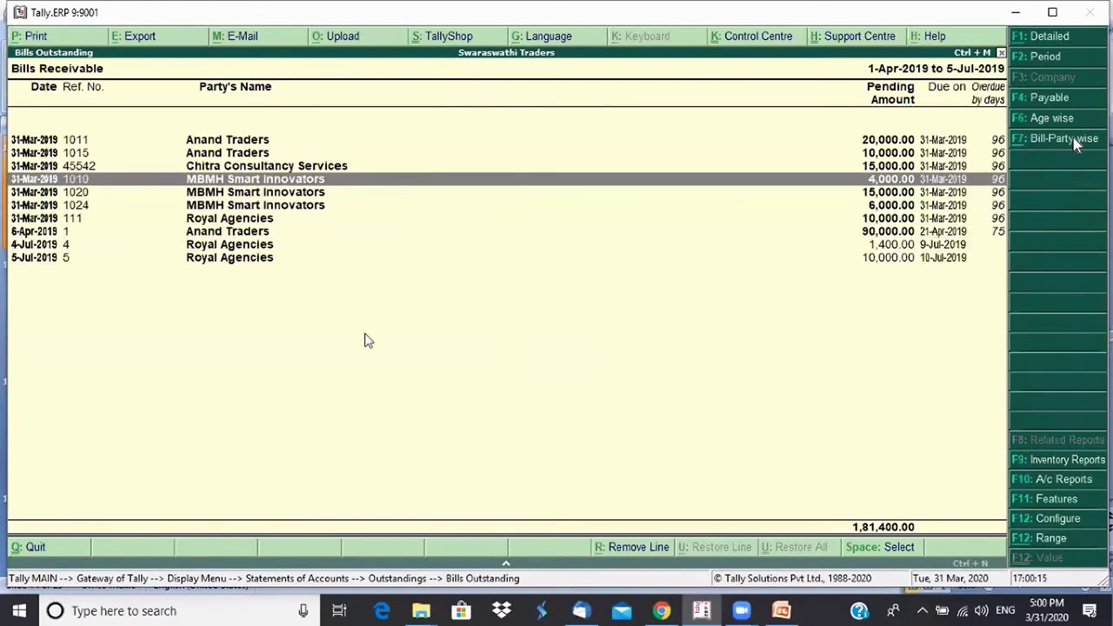
Reopen the Bills Receivable report for All Items from the group selection
{"action": "key", "text": "F7"}
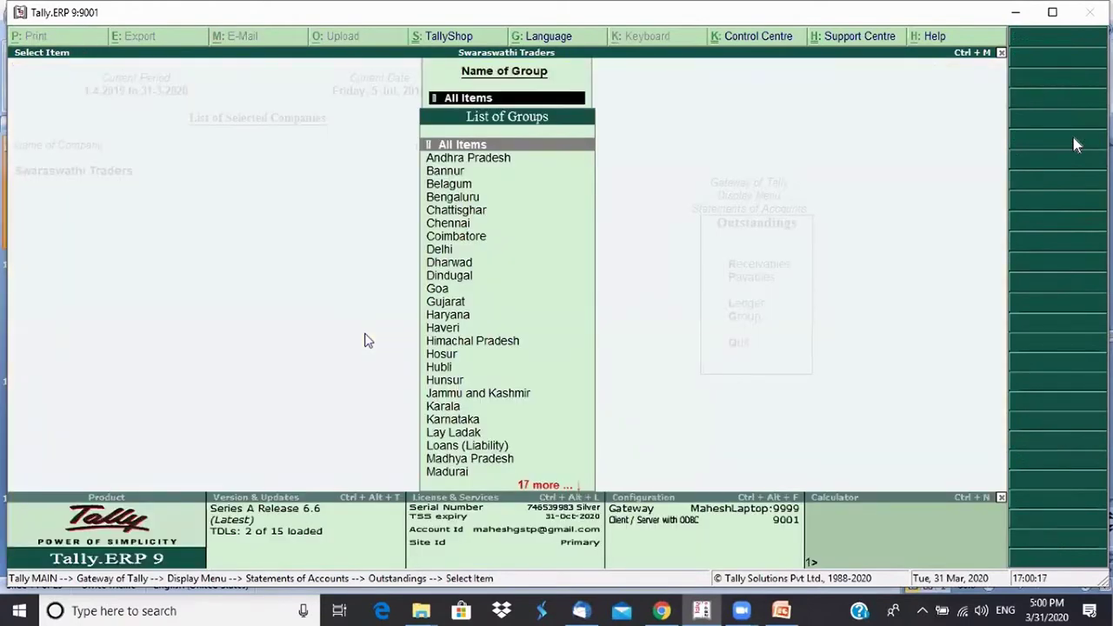
{"action": "key", "text": "Return"}
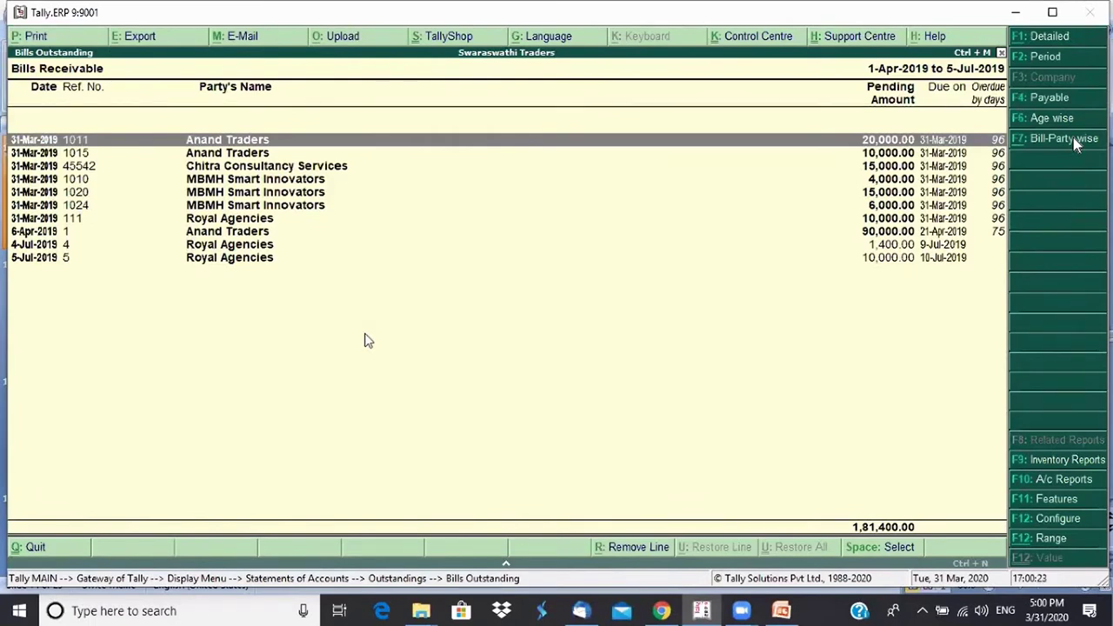
{"action": "key", "text": "Escape"}
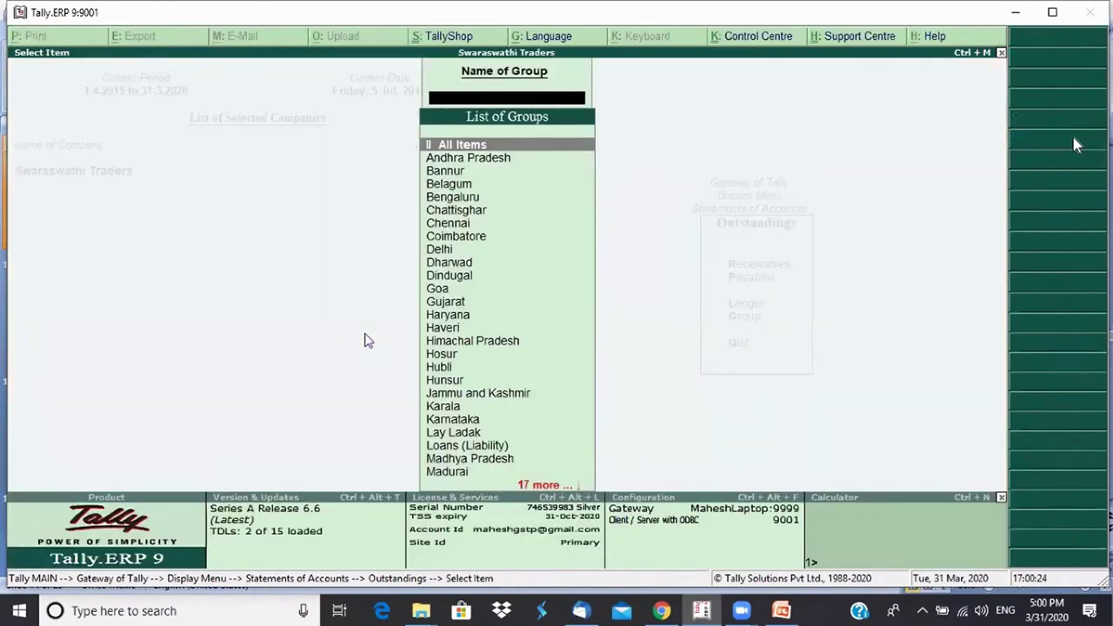
Open the Payables outstanding report for All Items
{"action": "key", "text": "Escape"}
{"action": "key", "text": "Down"}
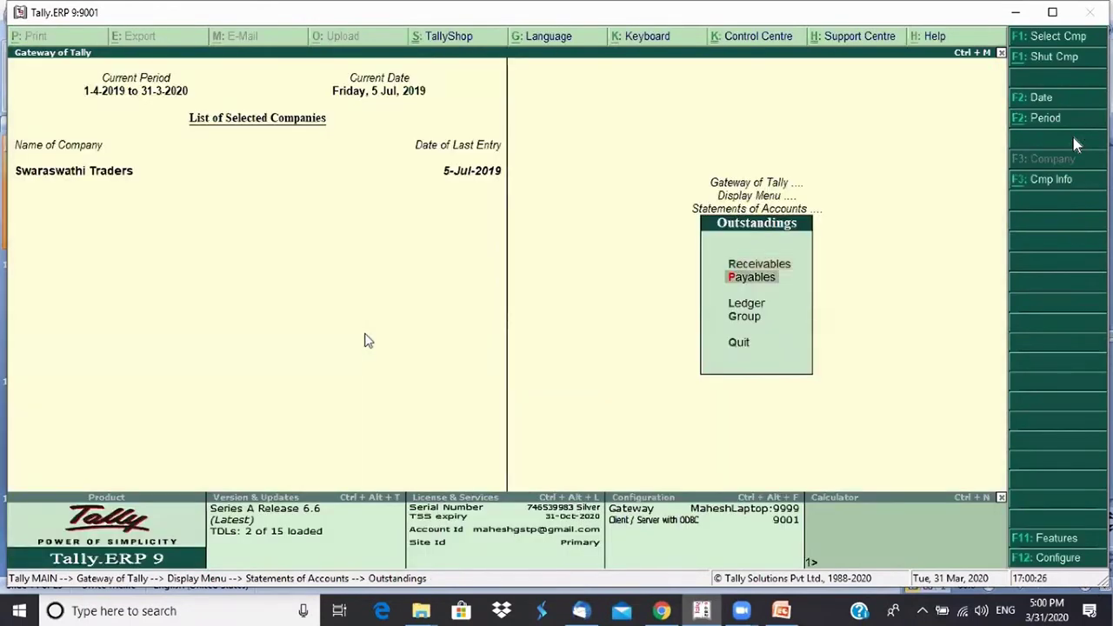
{"action": "key", "text": "g"}
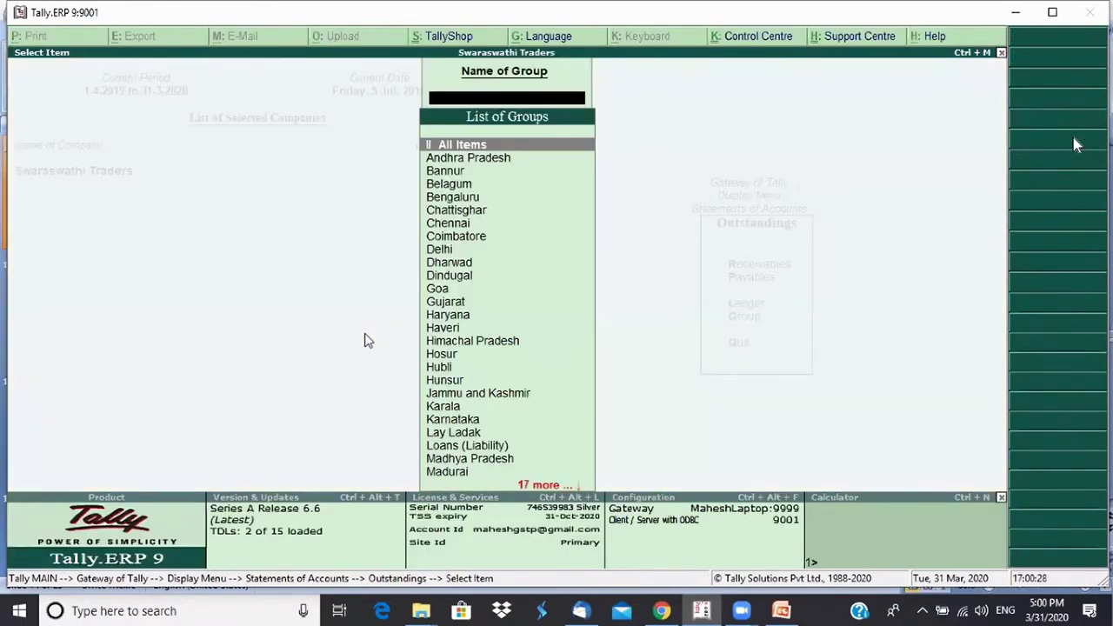
{"action": "key", "text": "Return"}
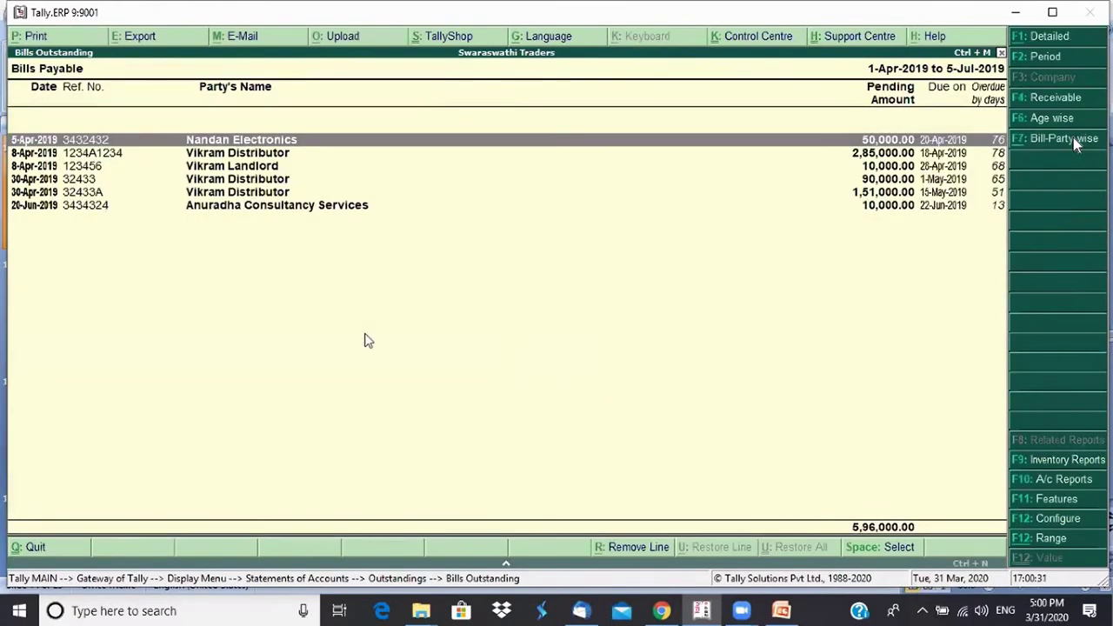
Leave the payables report and open the ledger outstandings for Bescom
{"action": "key", "text": "Escape"}
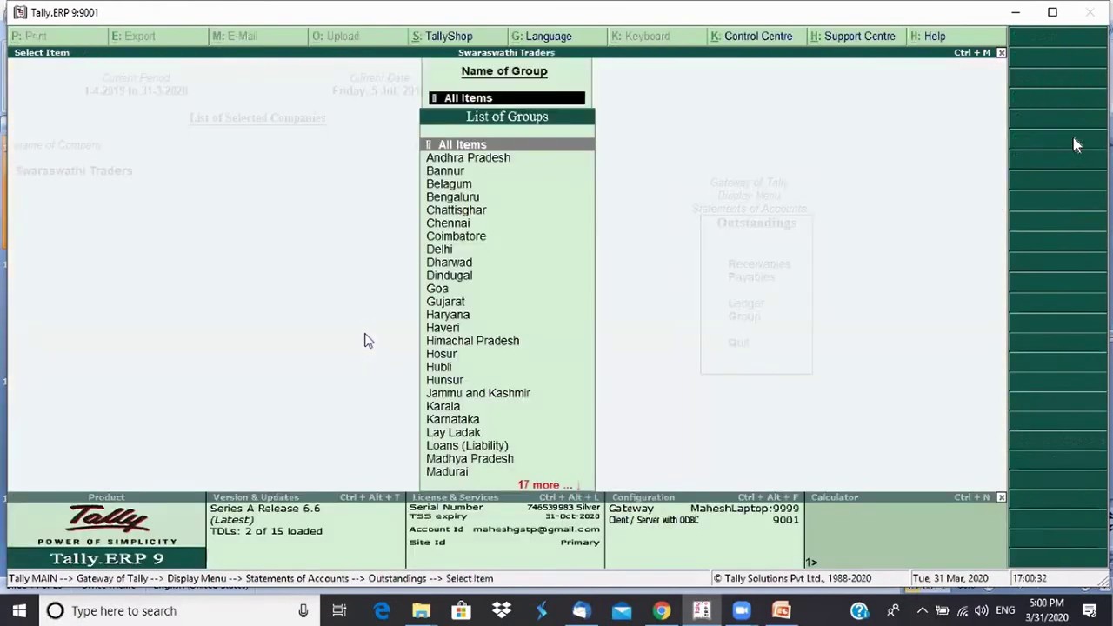
{"action": "key", "text": "Escape"}
{"action": "key", "text": "Down"}
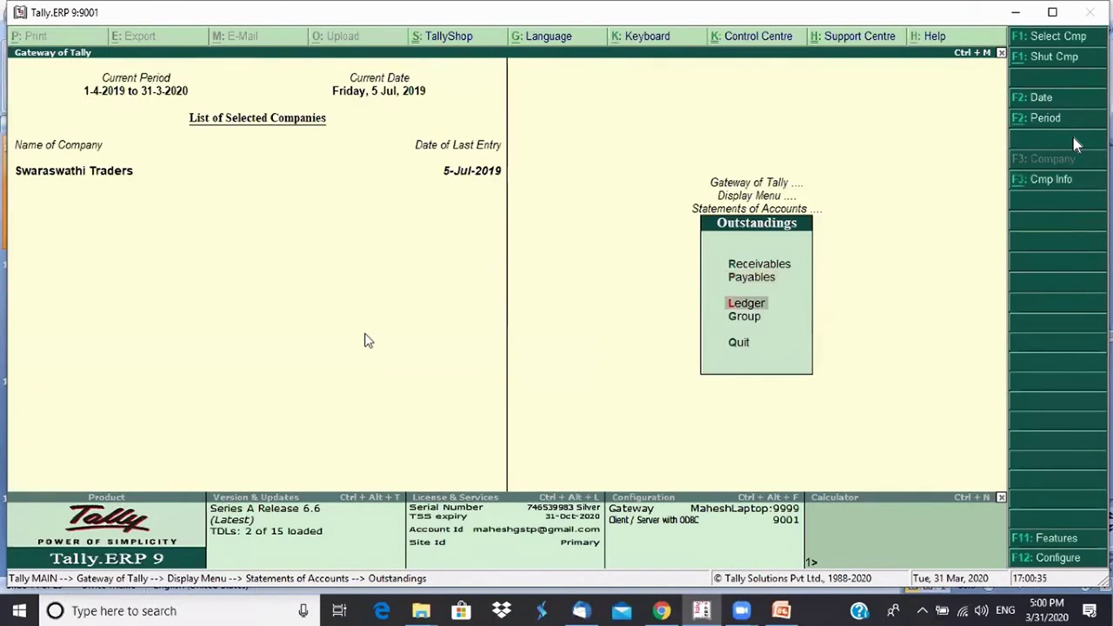
{"action": "key", "text": "Return"}
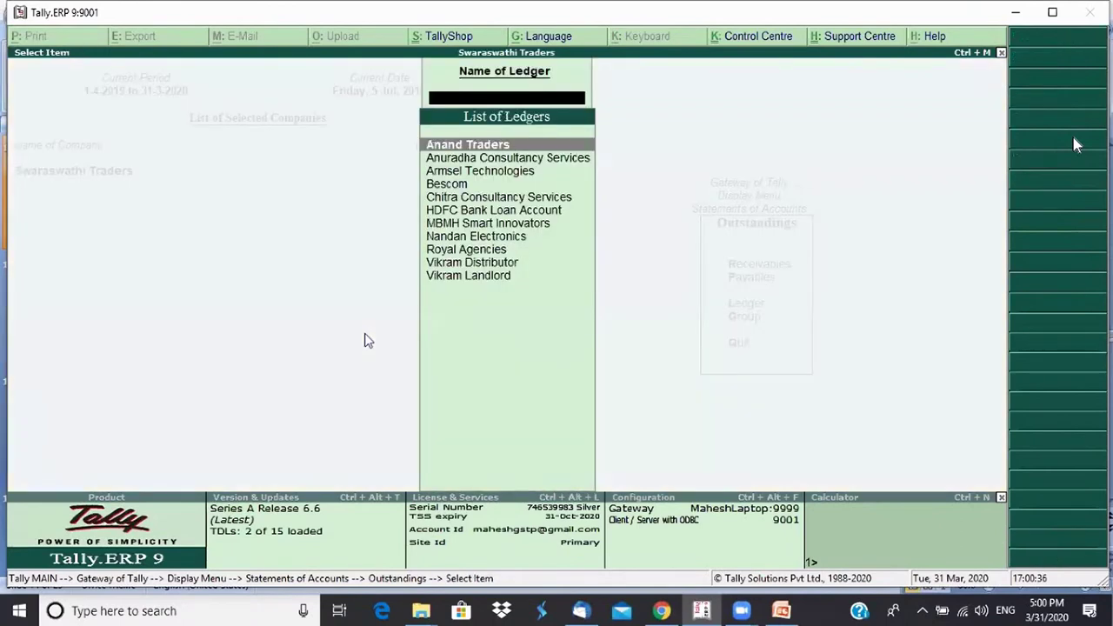
{"action": "key", "text": "Down"}
{"action": "key", "text": "Down"}
{"action": "key", "text": "Down"}
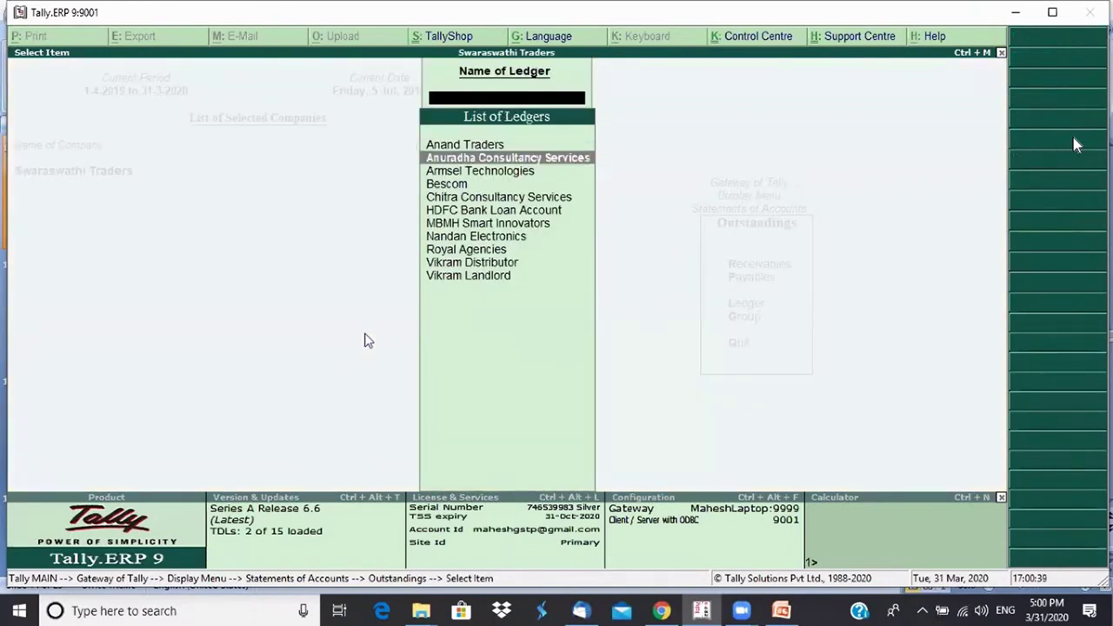
{"action": "key", "text": "Return"}
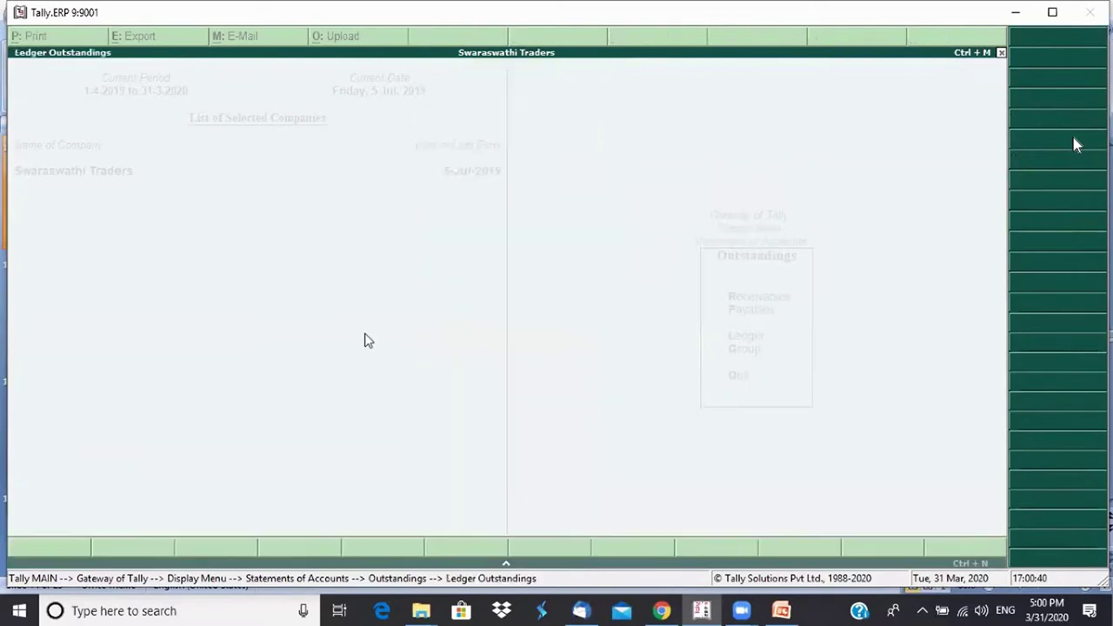
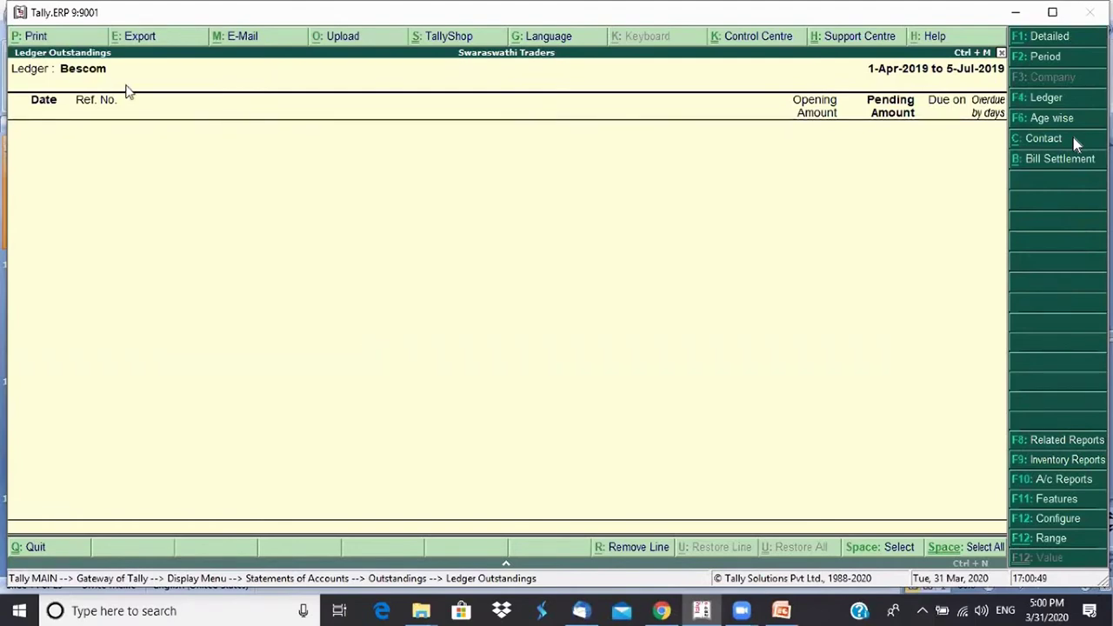
Open the ledger outstandings for Royal Agencies instead
{"action": "key", "text": "Escape"}
{"action": "key", "text": "Down"}
{"action": "key", "text": "Down"}
{"action": "key", "text": "Down"}
{"action": "key", "text": "Down"}
{"action": "key", "text": "Down"}
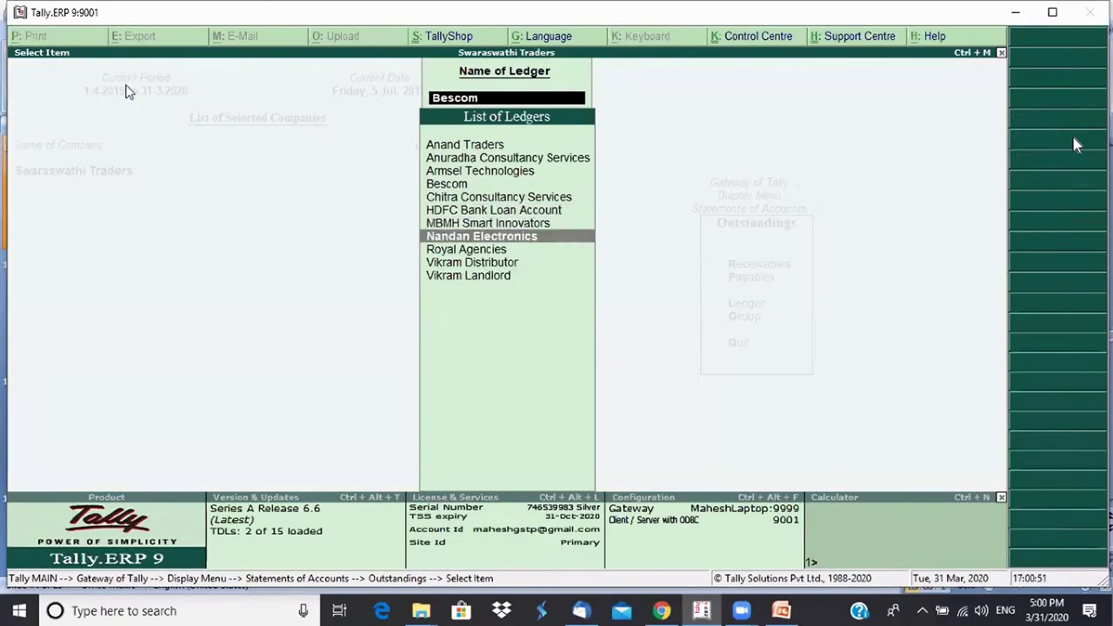
{"action": "key", "text": "Return"}
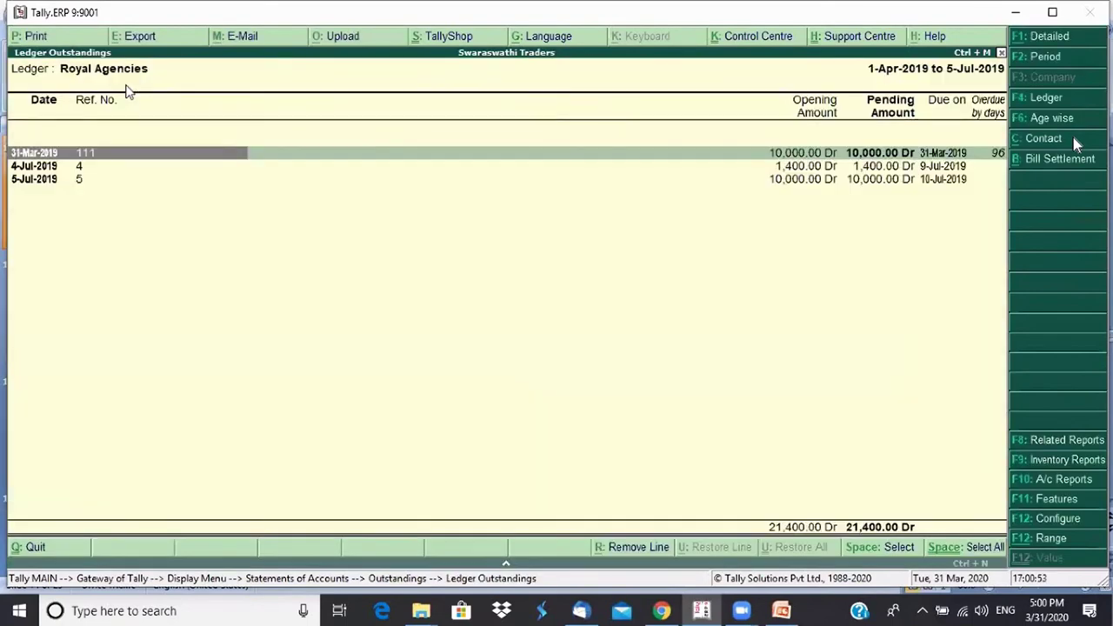
Go through the pending bills listed in the Royal Agencies ledger outstandings
{"action": "key", "text": "Down"}
{"action": "key", "text": "Down"}
{"action": "key", "text": "Up"}
{"action": "key", "text": "Up"}
{"action": "key", "text": "Down"}
{"action": "key", "text": "Up"}
Return to the Gateway of Tally and shut the Swaraswathi Traders company
{"action": "key", "text": "Escape"}
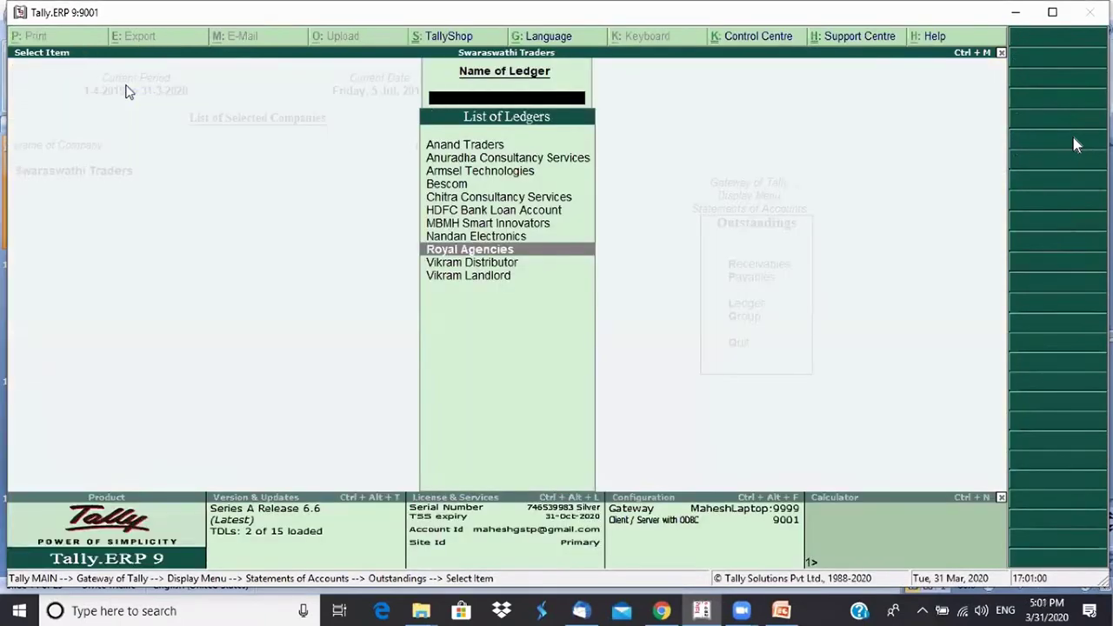
{"action": "key", "text": "Escape"}
{"action": "key", "text": "Escape"}
{"action": "key", "text": "Escape"}
{"action": "key", "text": "Escape"}
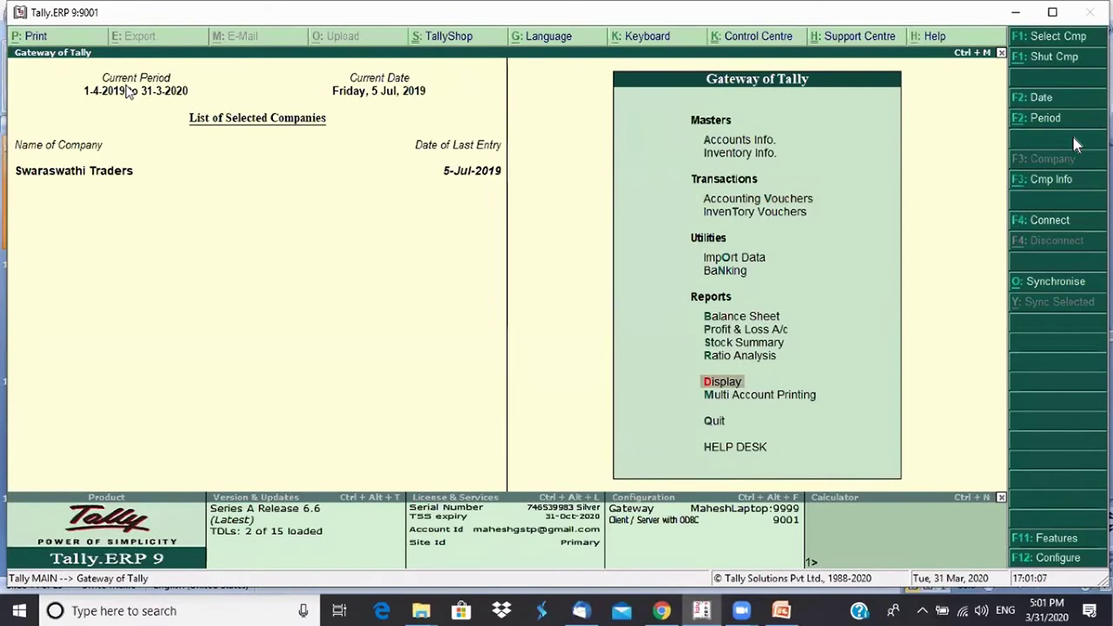
{"action": "key", "text": "alt+F3"}
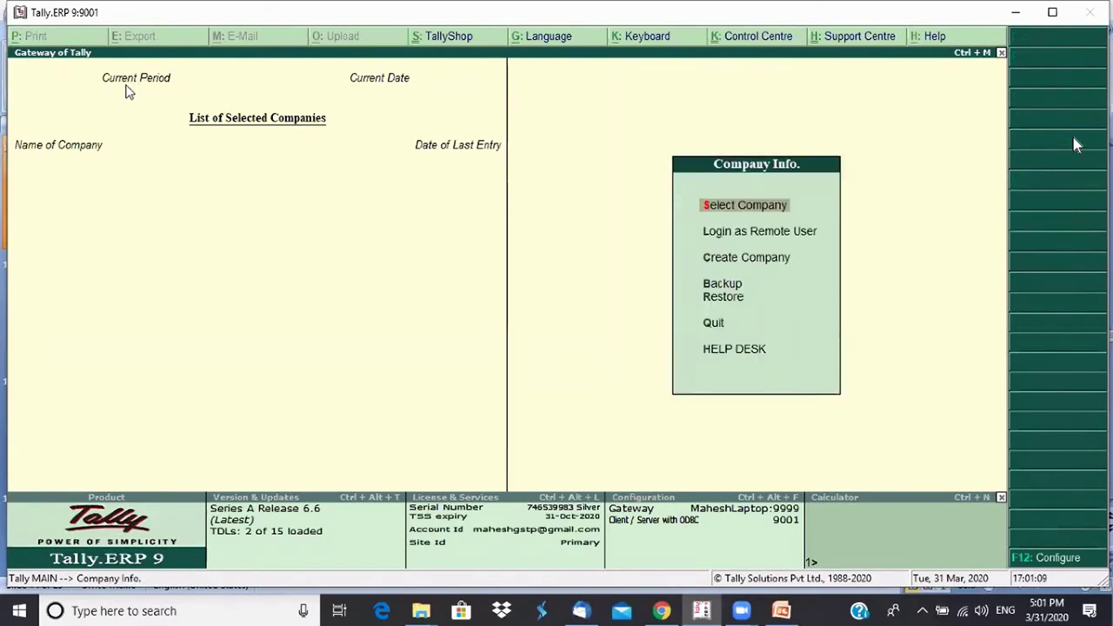
Set the company path to D:\Webinar\31-03-2020 and load the company Receivables and Payables Mgt
{"action": "key", "text": "Return"}
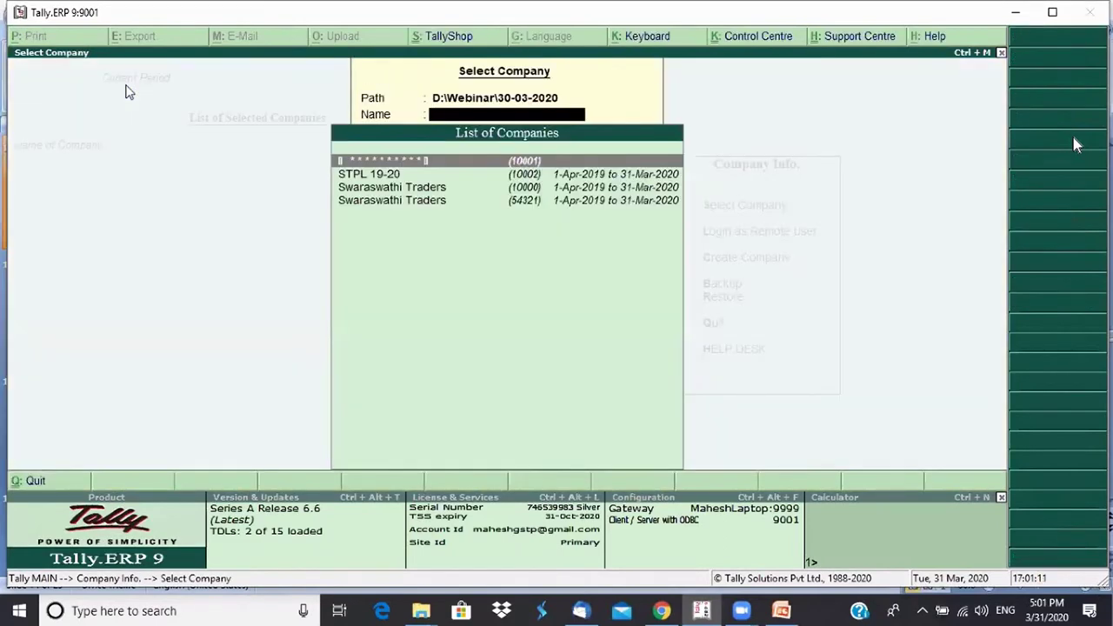
{"action": "key", "text": "BackSpace"}
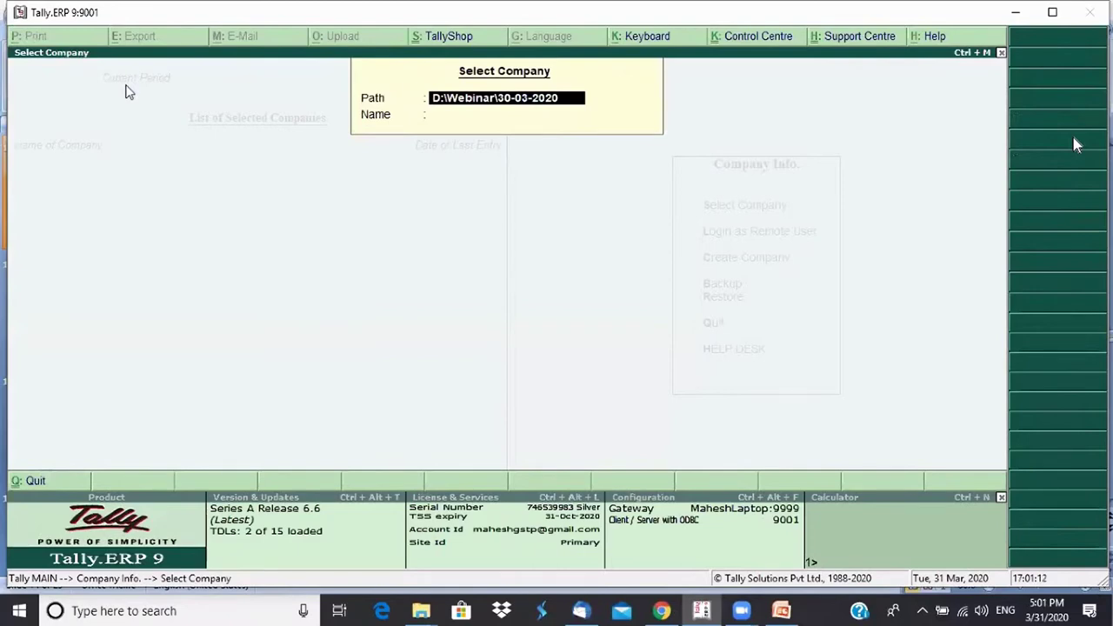
{"action": "key", "text": "BackSpace"}
{"action": "key", "text": "BackSpace"}
{"action": "key", "text": "BackSpace"}
{"action": "key", "text": "BackSpace"}
{"action": "key", "text": "BackSpace"}
{"action": "key", "text": "BackSpace"}
{"action": "key", "text": "BackSpace"}
{"action": "key", "text": "BackSpace"}
{"action": "key", "text": "BackSpace"}
{"action": "type", "text": "1-03-2020"}
{"action": "key", "text": "Return"}
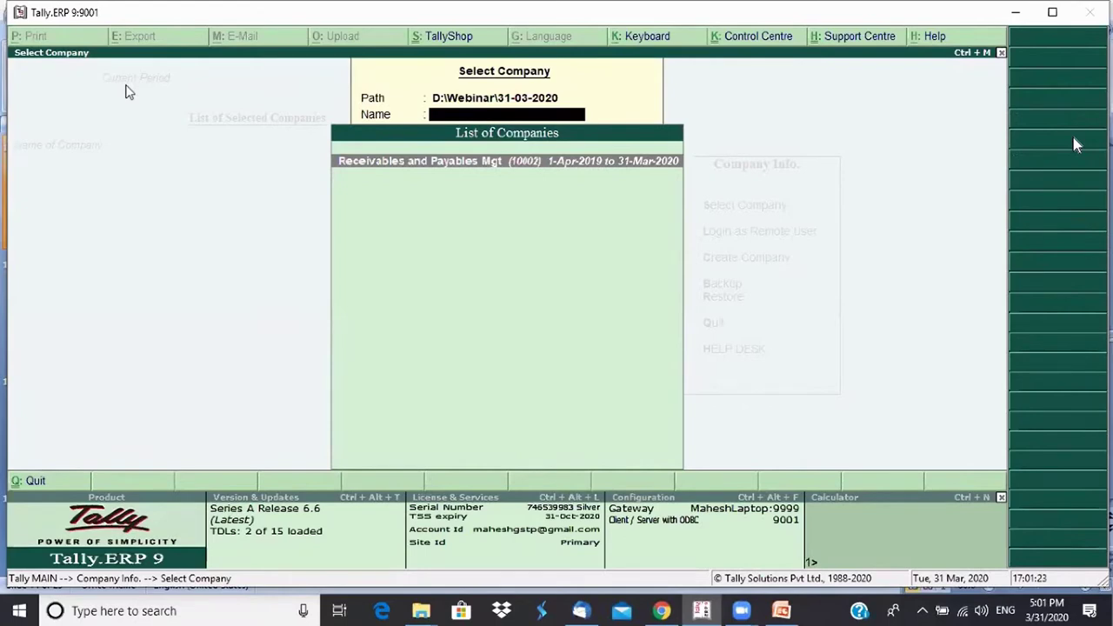
{"action": "key", "text": "Return"}
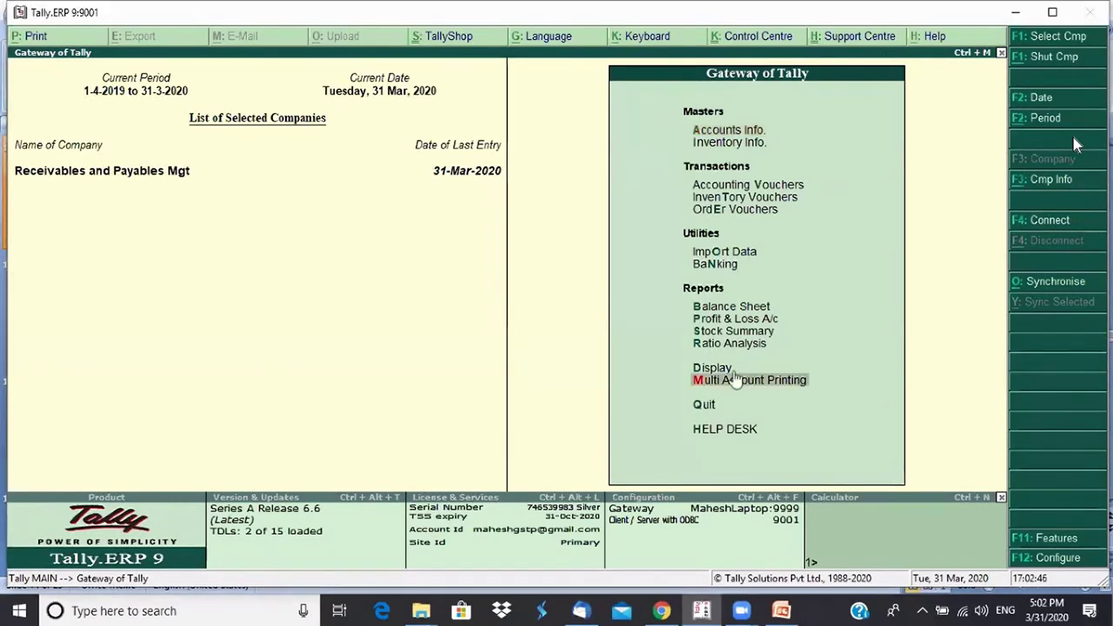
Open the group outstandings report under Statements of Accounts for All Items
{"action": "key", "text": "Return"}
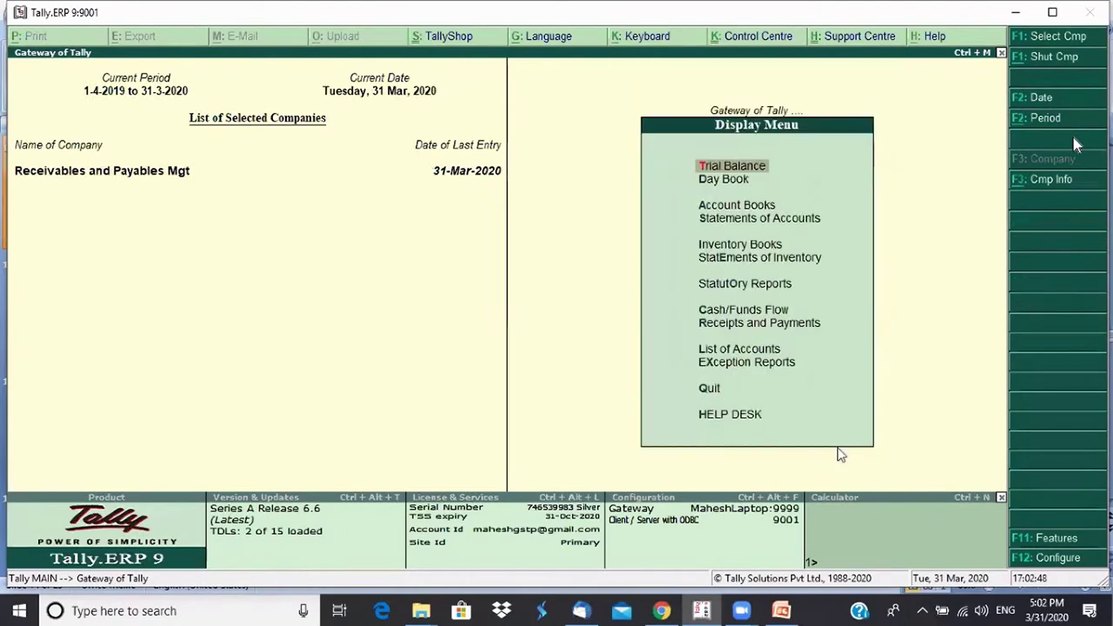
{"action": "key", "text": "Down"}
{"action": "key", "text": "Down"}
{"action": "key", "text": "Down"}
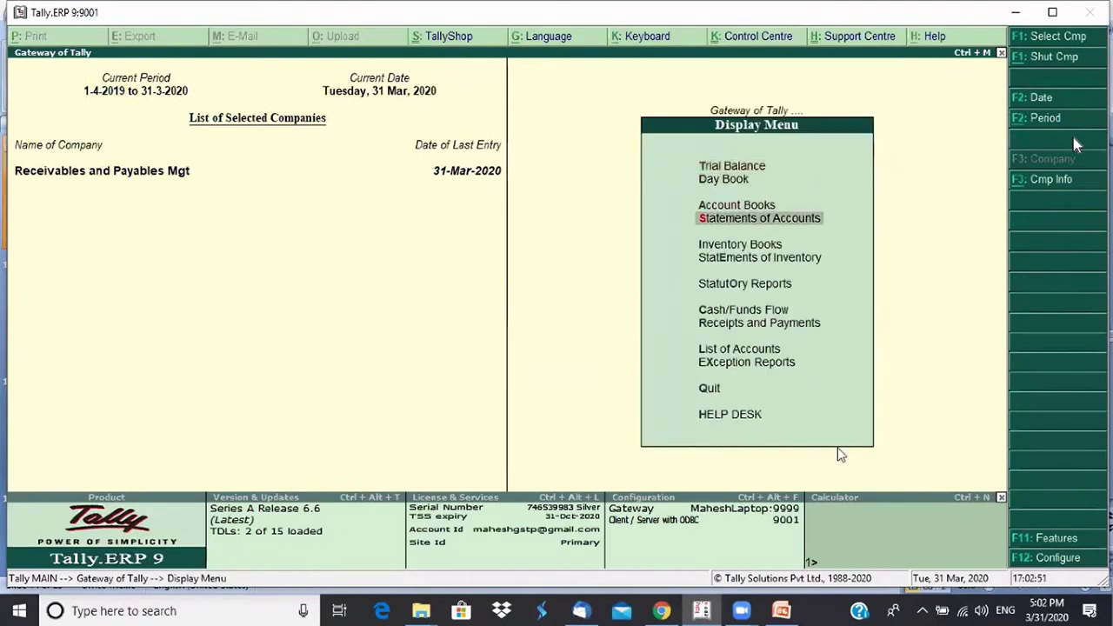
{"action": "key", "text": "Return"}
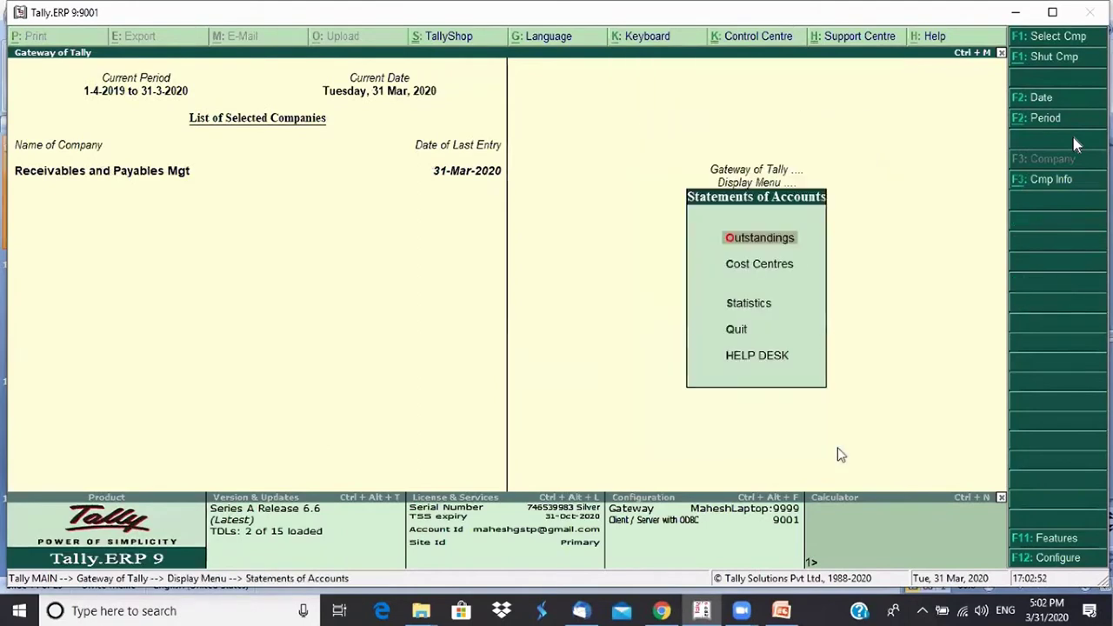
{"action": "key", "text": "Return"}
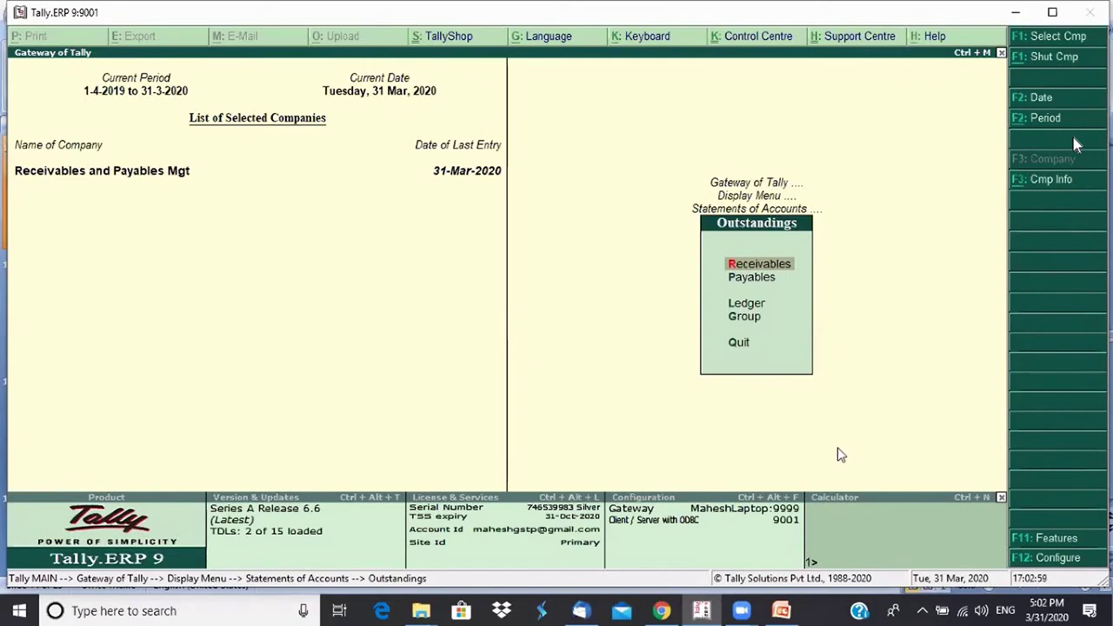
{"action": "key", "text": "g"}
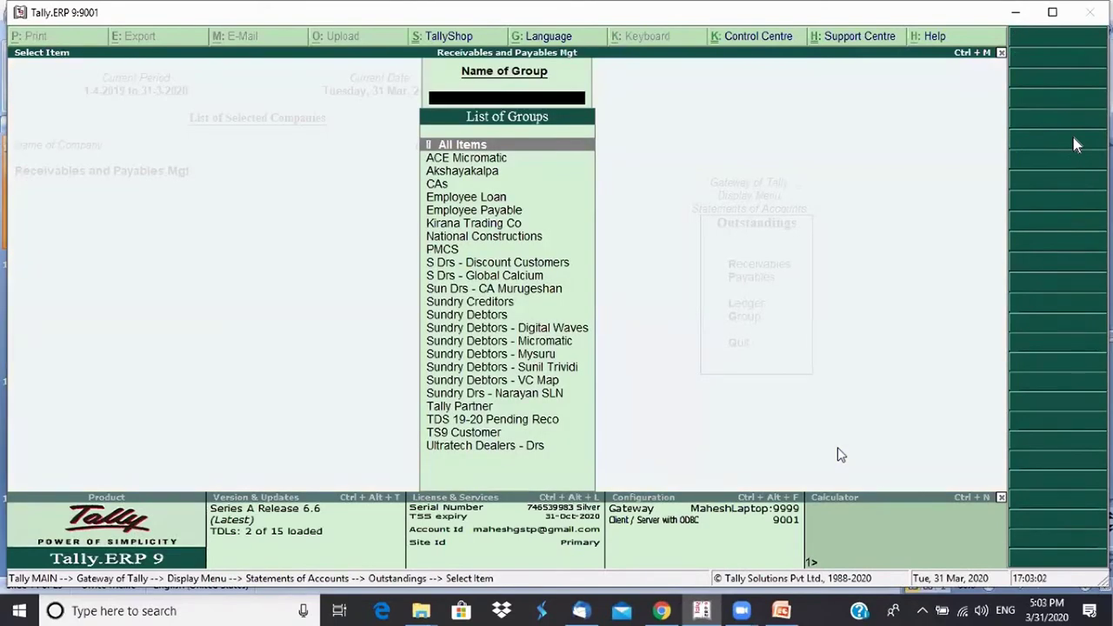
{"action": "key", "text": "Return"}
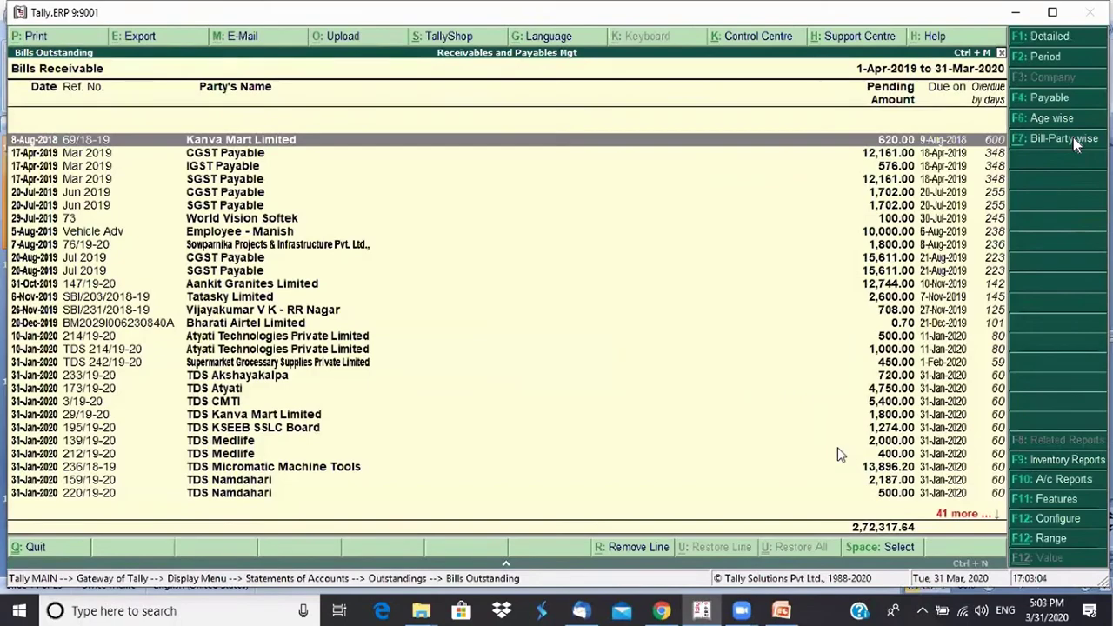
Look over the oldest pending bills in the Bills Receivable list, including their parties, due dates and overdue days
{"action": "key", "text": "End"}
{"action": "key", "text": "Home"}
{"action": "key", "text": "Down"}
{"action": "key", "text": "Down"}
{"action": "key", "text": "Down"}
{"action": "key", "text": "Down"}
{"action": "key", "text": "Down"}
{"action": "key", "text": "Down"}
{"action": "key", "text": "Down"}
{"action": "key", "text": "Down"}
{"action": "key", "text": "Down"}
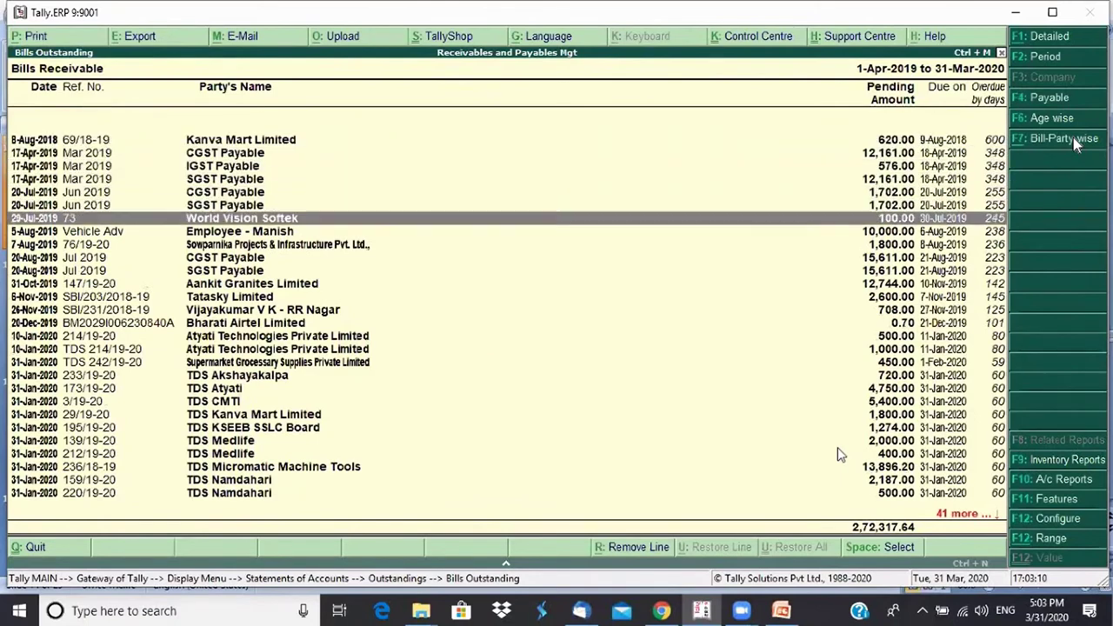
{"action": "key", "text": "Up"}
{"action": "key", "text": "Up"}
{"action": "key", "text": "Up"}
{"action": "key", "text": "Up"}
{"action": "key", "text": "Up"}
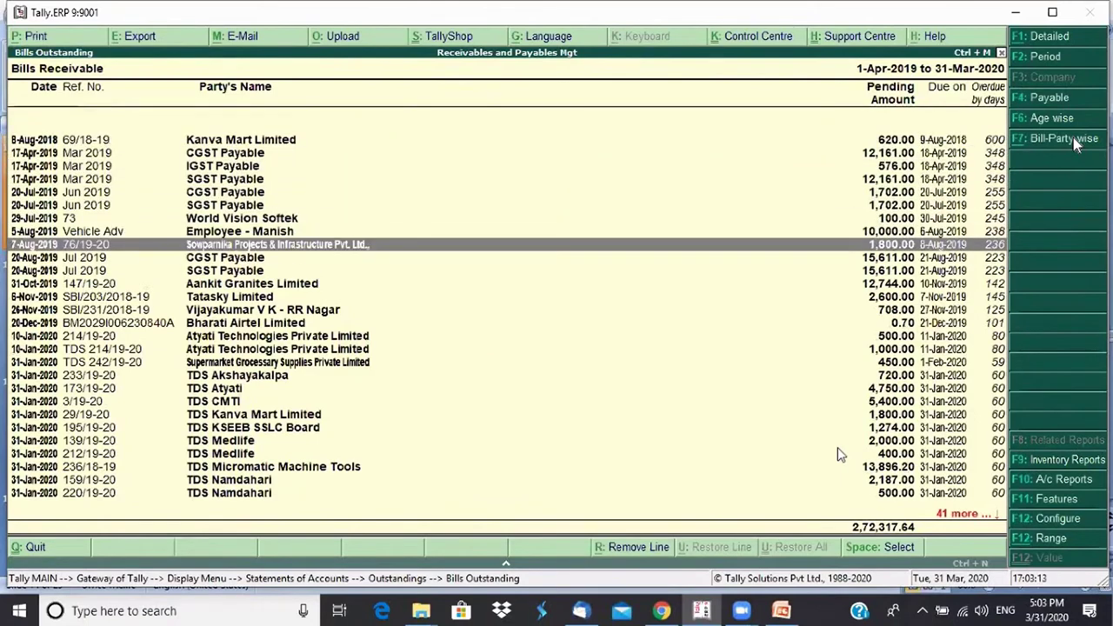
{"action": "key", "text": "Down"}
{"action": "key", "text": "Down"}
{"action": "key", "text": "Down"}
{"action": "key", "text": "Down"}
{"action": "key", "text": "Down"}
{"action": "key", "text": "Down"}
{"action": "key", "text": "Down"}
{"action": "key", "text": "Down"}
{"action": "key", "text": "Down"}
{"action": "key", "text": "Down"}
{"action": "key", "text": "Down"}
{"action": "key", "text": "Down"}
{"action": "key", "text": "Down"}
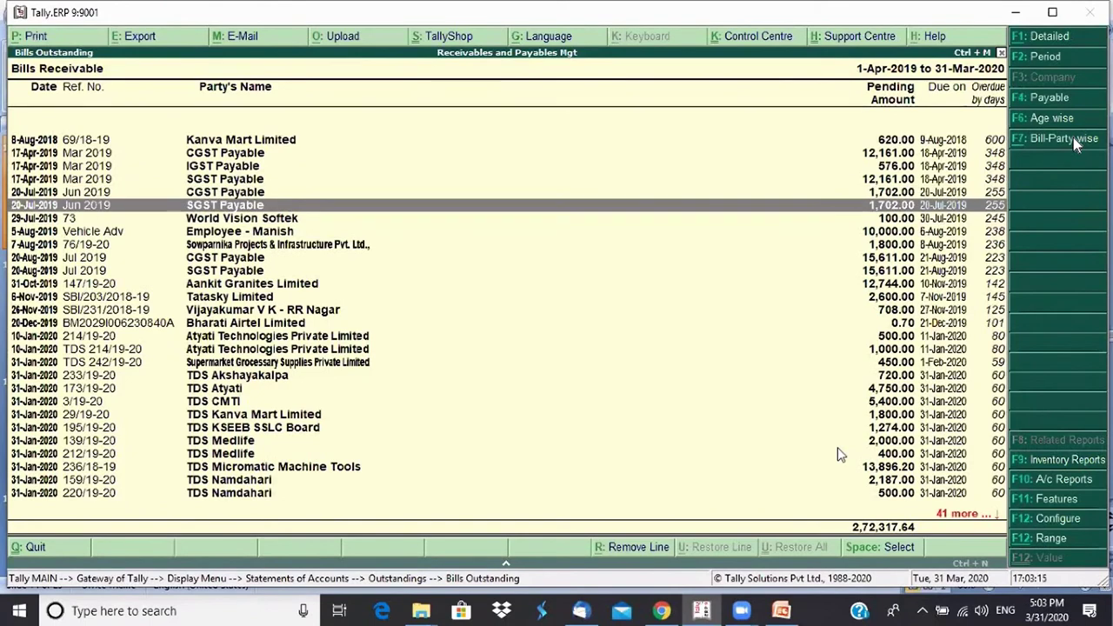
{"action": "key", "text": "Up"}
{"action": "key", "text": "Up"}
{"action": "key", "text": "Up"}
{"action": "key", "text": "Up"}
{"action": "key", "text": "Up"}
{"action": "key", "text": "Up"}
{"action": "key", "text": "Up"}
{"action": "key", "text": "Up"}
{"action": "key", "text": "Up"}
{"action": "key", "text": "Up"}
{"action": "key", "text": "Up"}
{"action": "key", "text": "Up"}
{"action": "key", "text": "Up"}
{"action": "key", "text": "Up"}
{"action": "key", "text": "Up"}
{"action": "key", "text": "Up"}
{"action": "key", "text": "Up"}
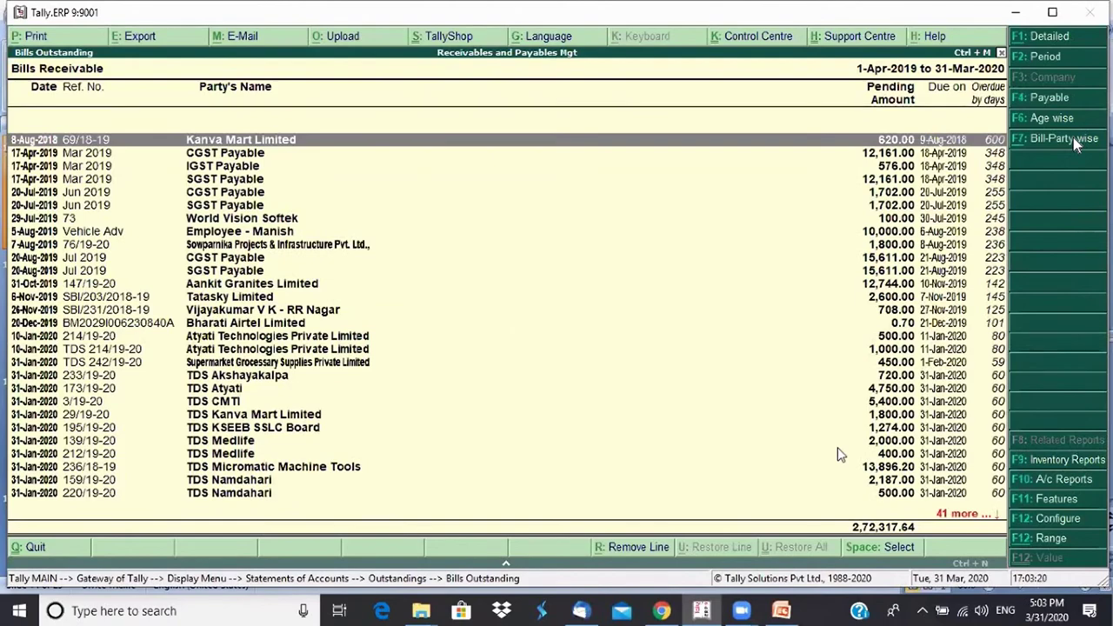
Check the remaining receivable bills down to the latest March 2020 entries and return to the first bill
{"action": "key", "text": "Page_Down"}
{"action": "key", "text": "Page_Down"}
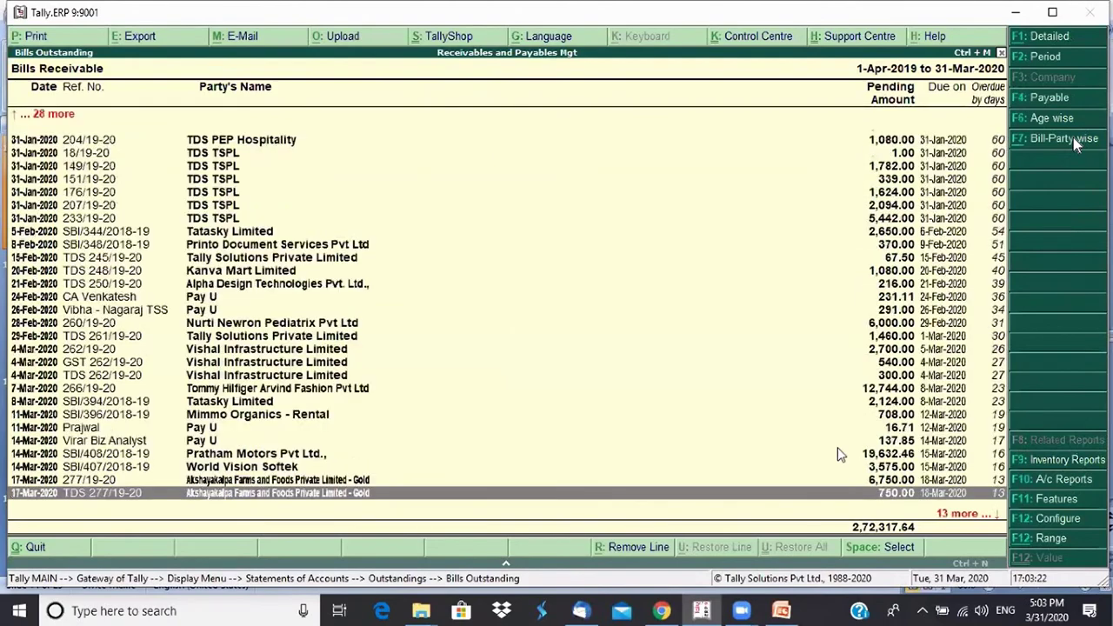
{"action": "key", "text": "Page_Down"}
{"action": "key", "text": "Page_Up"}
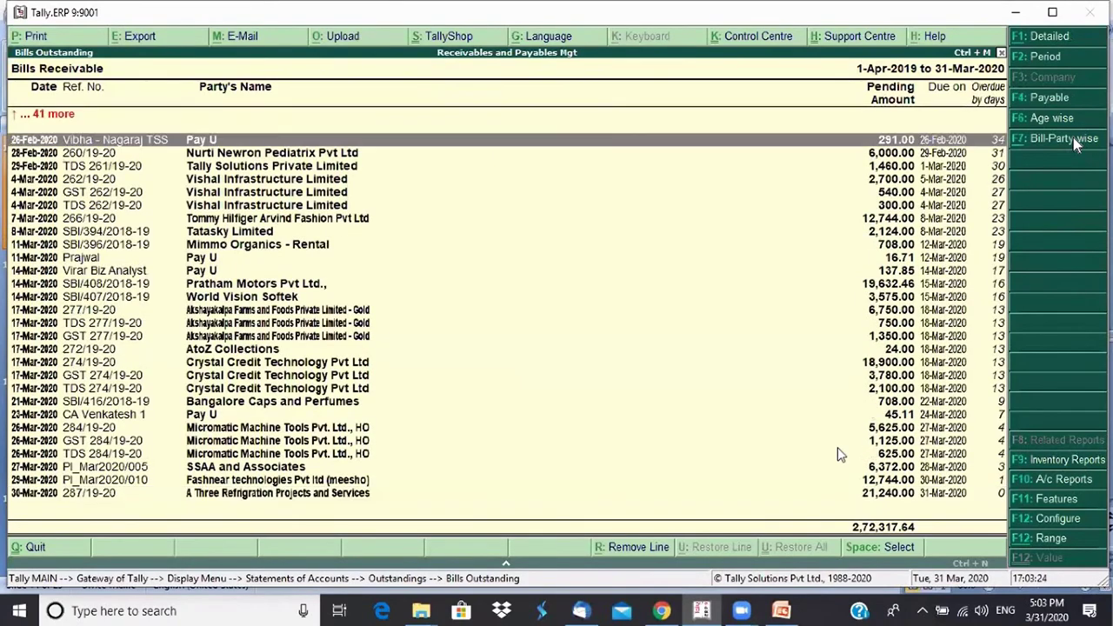
{"action": "key", "text": "Page_Up"}
{"action": "key", "text": "Page_Up"}
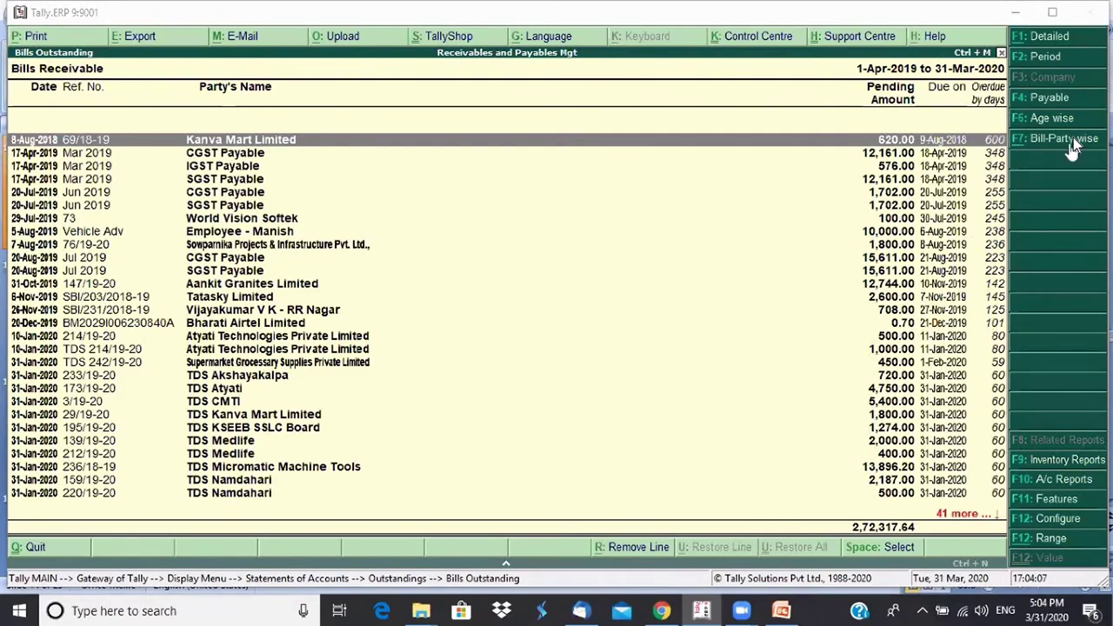
Switch the Bills Receivable report to the party-wise view and go to its first party
{"action": "left_click", "coordinate": [1069, 139]}
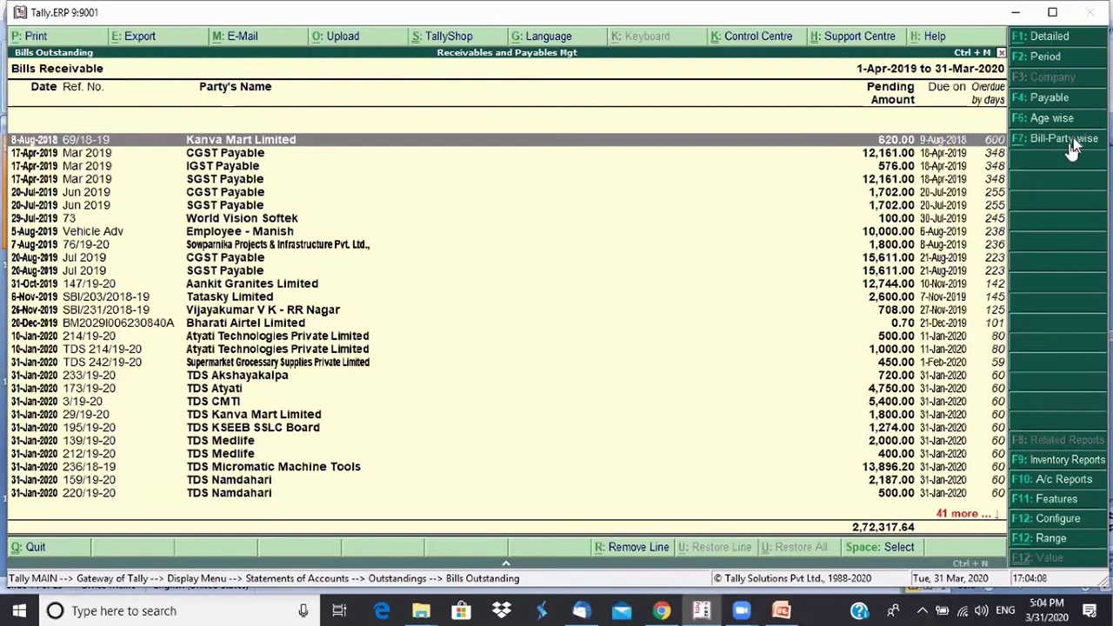
{"action": "key", "text": "Home"}
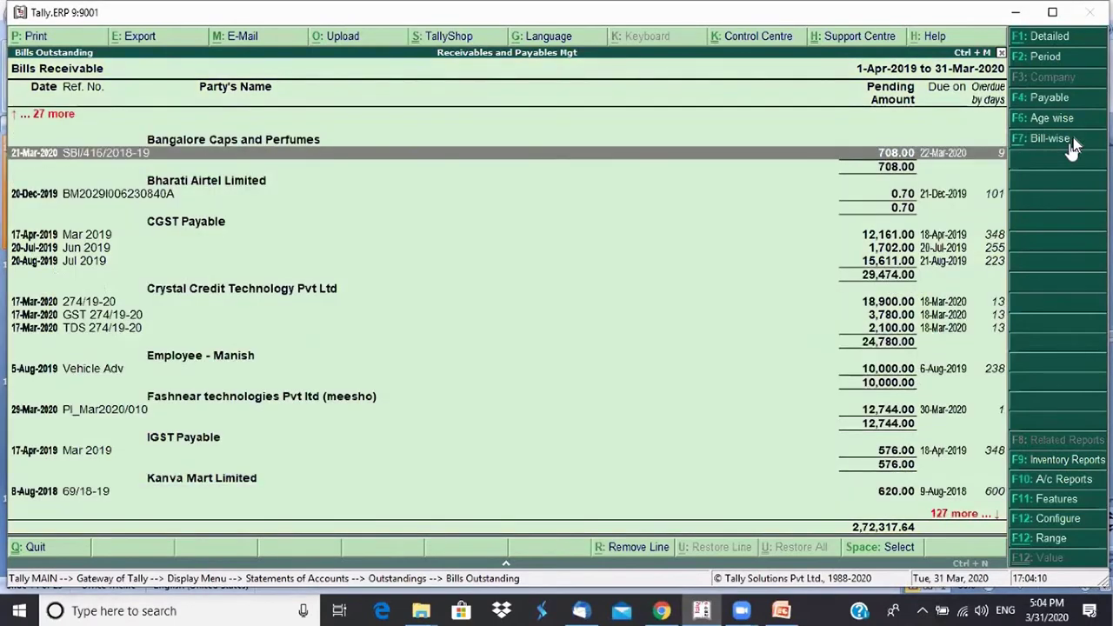
{"action": "key", "text": "Up"}
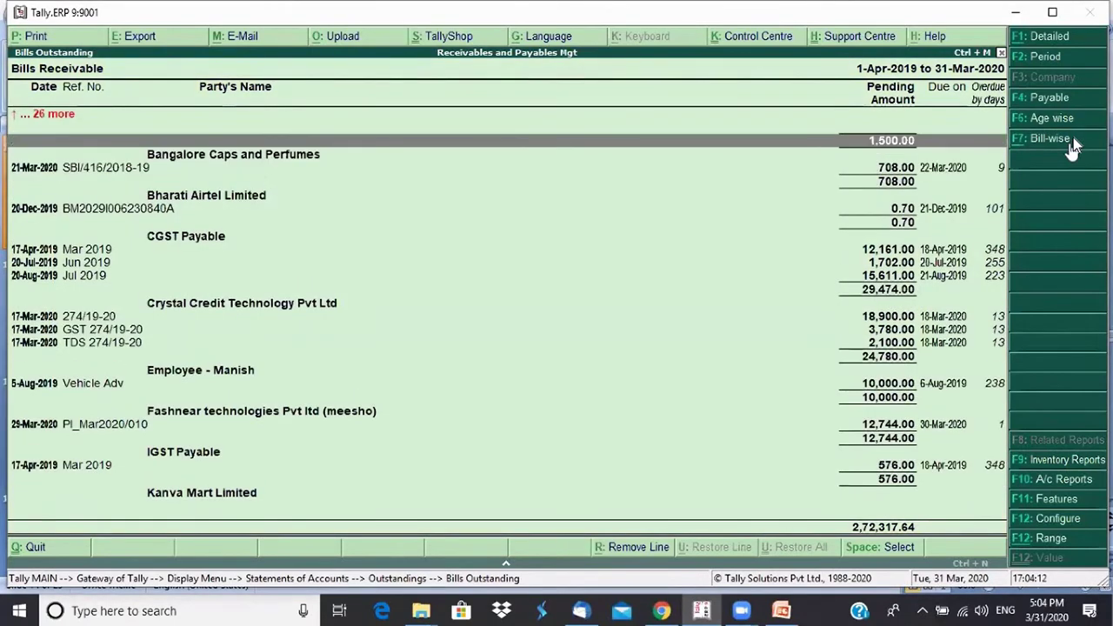
{"action": "key", "text": "Page_Up"}
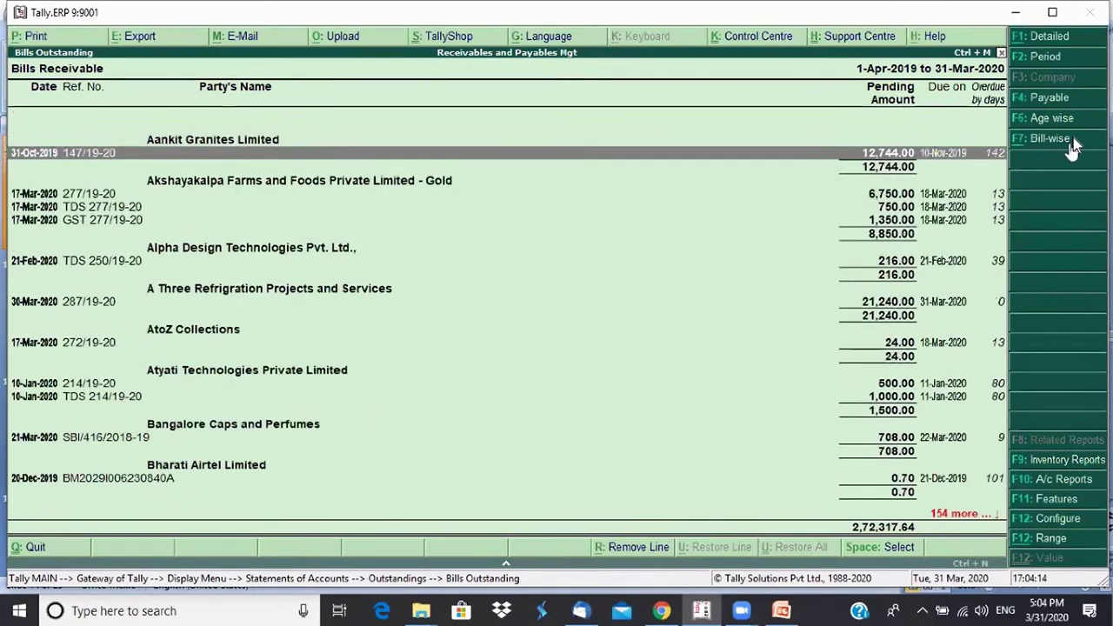
Examine the basic, TDS and GST bills of invoice 277/19-20 under Akshayakalpa Farms and Foods Private Limited - Gold
{"action": "key", "text": "Down"}
{"action": "key", "text": "Down"}
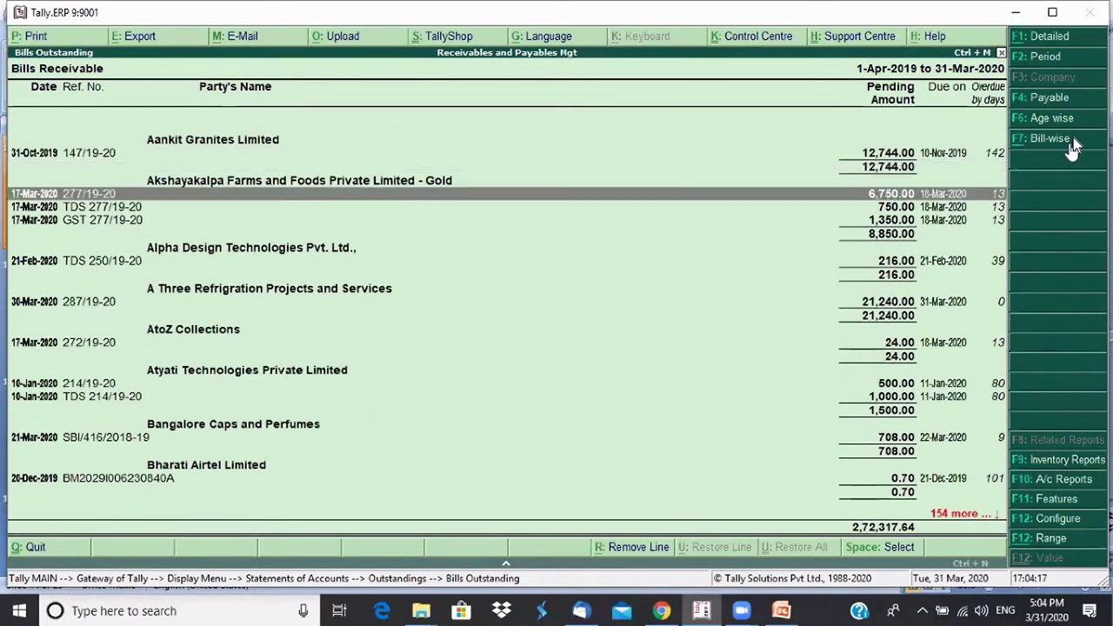
{"action": "key", "text": "Up"}
{"action": "key", "text": "Down"}
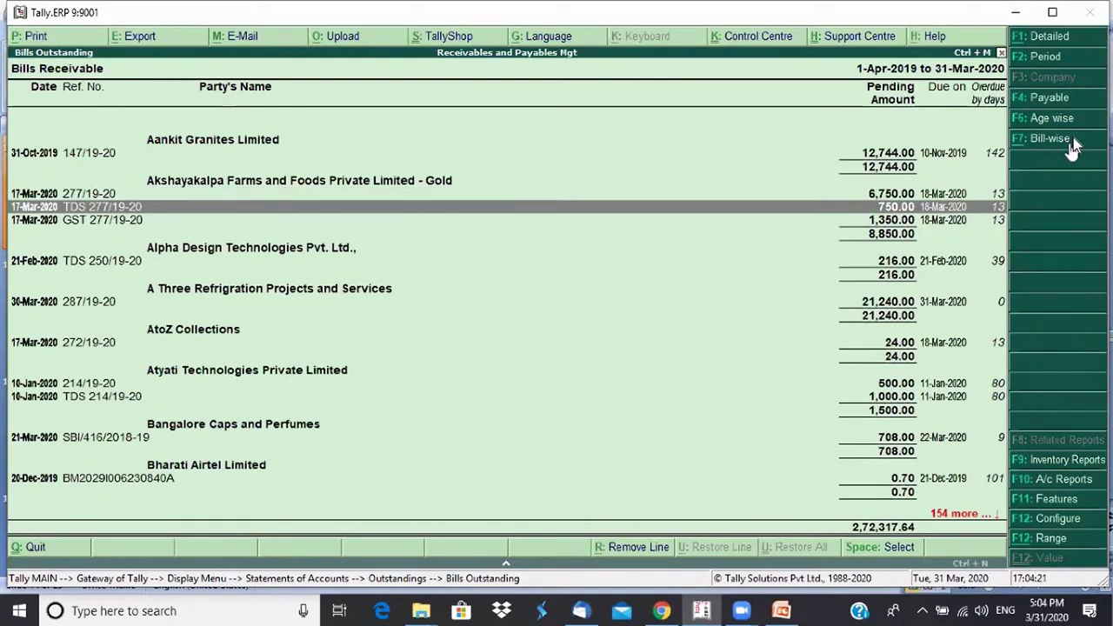
{"action": "key", "text": "Down"}
{"action": "key", "text": "Up"}
{"action": "key", "text": "Up"}
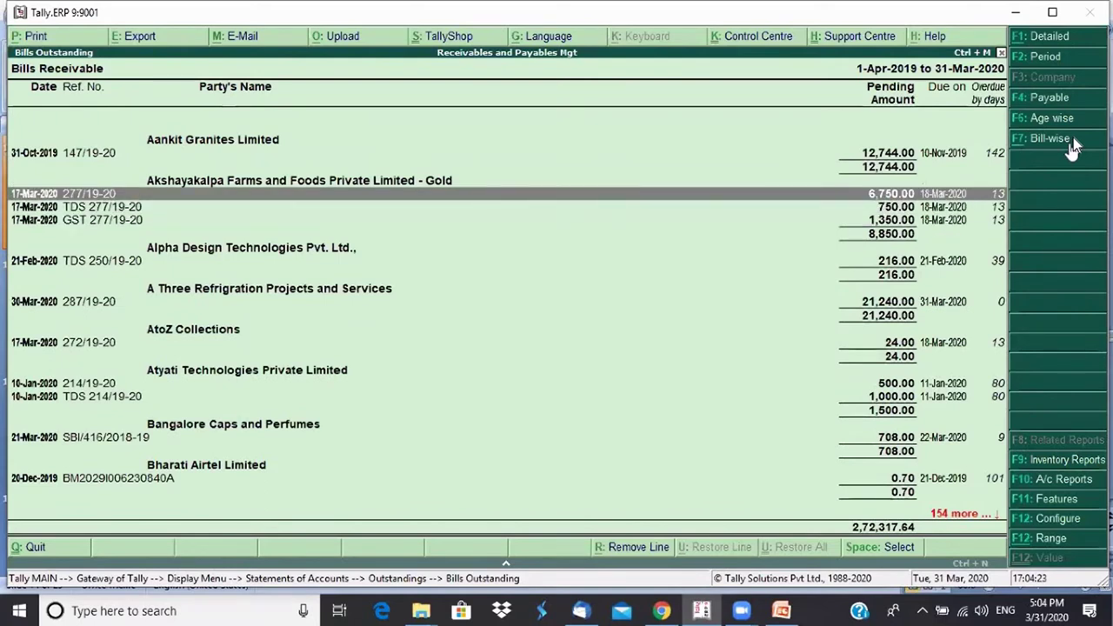
{"action": "key", "text": "Down"}
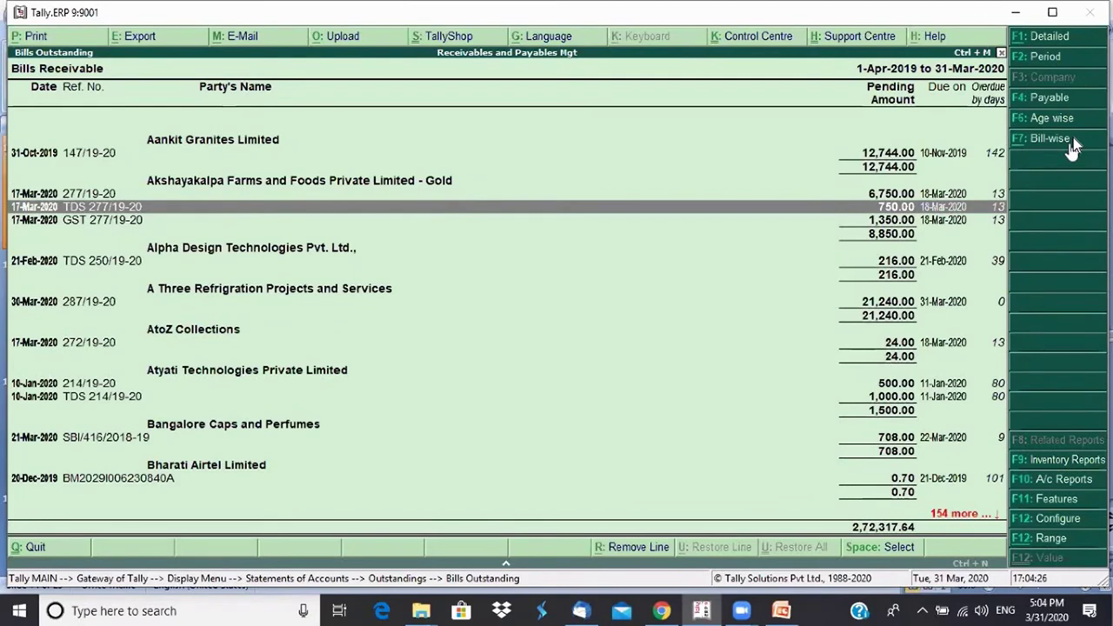
{"action": "key", "text": "Down"}
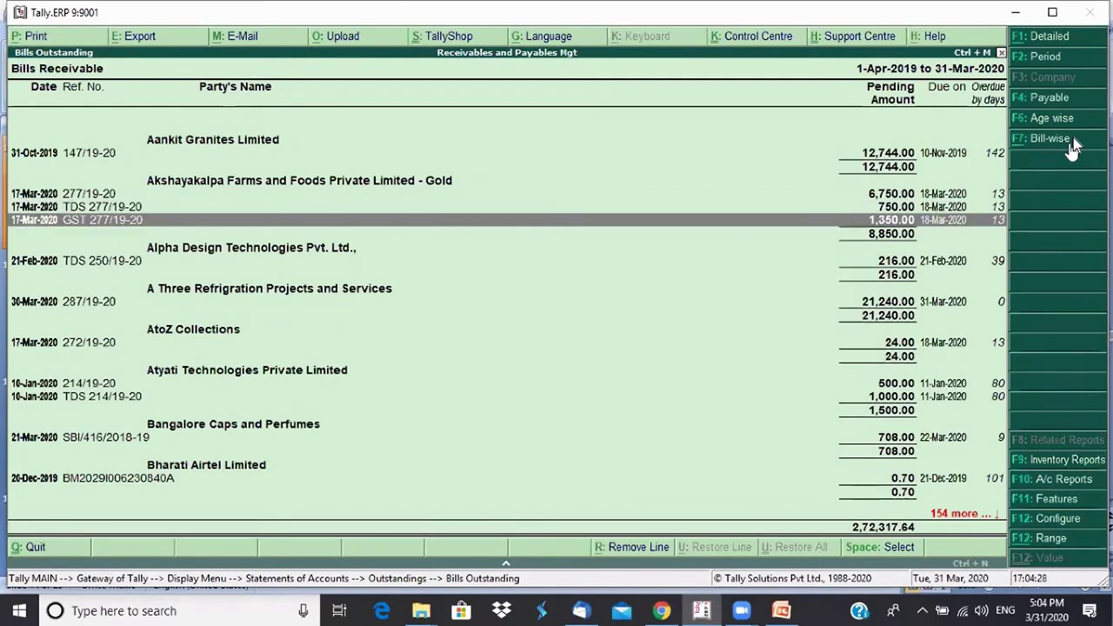
Review the party-wise pending bills from Alpha Design Technologies through to Pratham Motors
{"action": "key", "text": "Down"}
{"action": "key", "text": "Down"}
{"action": "key", "text": "Down"}
{"action": "key", "text": "Down"}
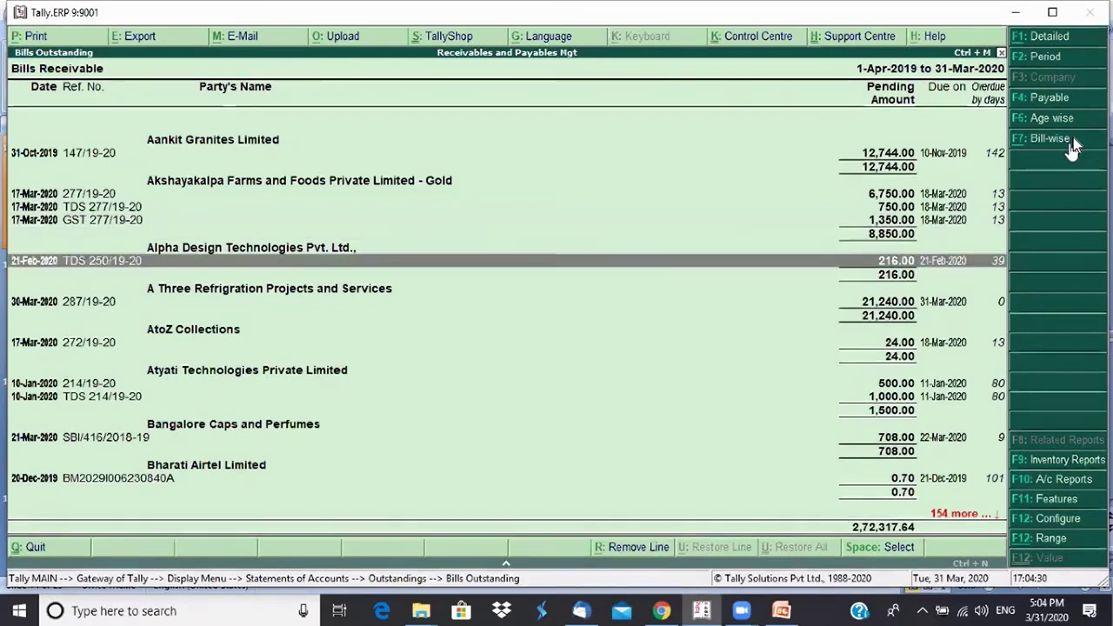
{"action": "key", "text": "Down"}
{"action": "key", "text": "Down"}
{"action": "key", "text": "Down"}
{"action": "key", "text": "Down"}
{"action": "key", "text": "Down"}
{"action": "key", "text": "Down"}
{"action": "key", "text": "Down"}
{"action": "key", "text": "Down"}
{"action": "key", "text": "Down"}
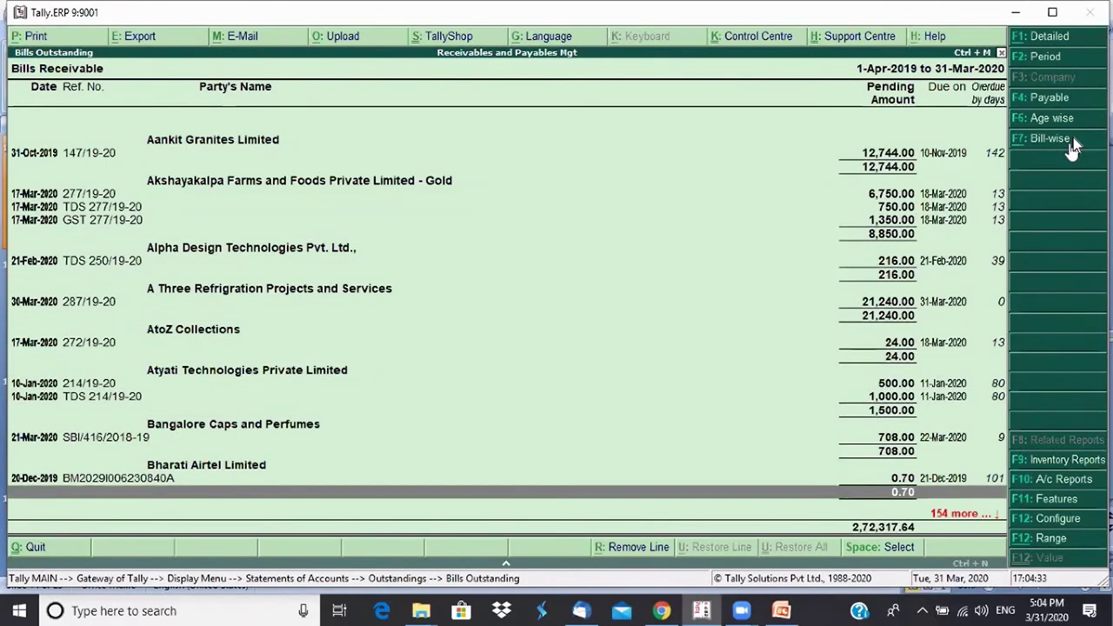
{"action": "key", "text": "Down"}
{"action": "key", "text": "Down"}
{"action": "key", "text": "Down"}
{"action": "key", "text": "Down"}
{"action": "key", "text": "Down"}
{"action": "key", "text": "Down"}
{"action": "key", "text": "Down"}
{"action": "key", "text": "Down"}
{"action": "key", "text": "Down"}
{"action": "key", "text": "Down"}
{"action": "key", "text": "Down"}
{"action": "key", "text": "Down"}
{"action": "key", "text": "Down"}
{"action": "key", "text": "Down"}
{"action": "key", "text": "Down"}
{"action": "key", "text": "Down"}
{"action": "key", "text": "Down"}
{"action": "key", "text": "Down"}
{"action": "key", "text": "Down"}
{"action": "key", "text": "Down"}
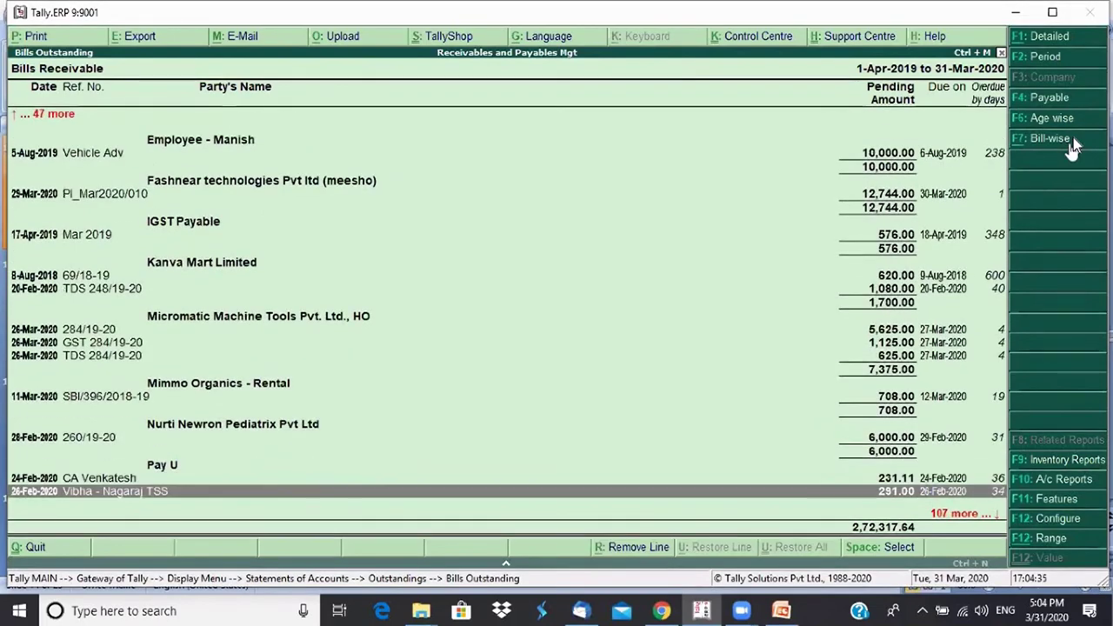
{"action": "key", "text": "Up"}
{"action": "key", "text": "Up"}
{"action": "key", "text": "Up"}
{"action": "key", "text": "Up"}
{"action": "key", "text": "Up"}
{"action": "key", "text": "Up"}
{"action": "key", "text": "Up"}
{"action": "key", "text": "Up"}
{"action": "key", "text": "Up"}
{"action": "key", "text": "Up"}
{"action": "key", "text": "Down"}
{"action": "key", "text": "Down"}
{"action": "key", "text": "Down"}
{"action": "key", "text": "Down"}
{"action": "key", "text": "Down"}
{"action": "key", "text": "Down"}
{"action": "key", "text": "Down"}
{"action": "key", "text": "Down"}
{"action": "key", "text": "Down"}
{"action": "key", "text": "Down"}
{"action": "key", "text": "Down"}
{"action": "key", "text": "Down"}
{"action": "key", "text": "Down"}
{"action": "key", "text": "Down"}
{"action": "key", "text": "Down"}
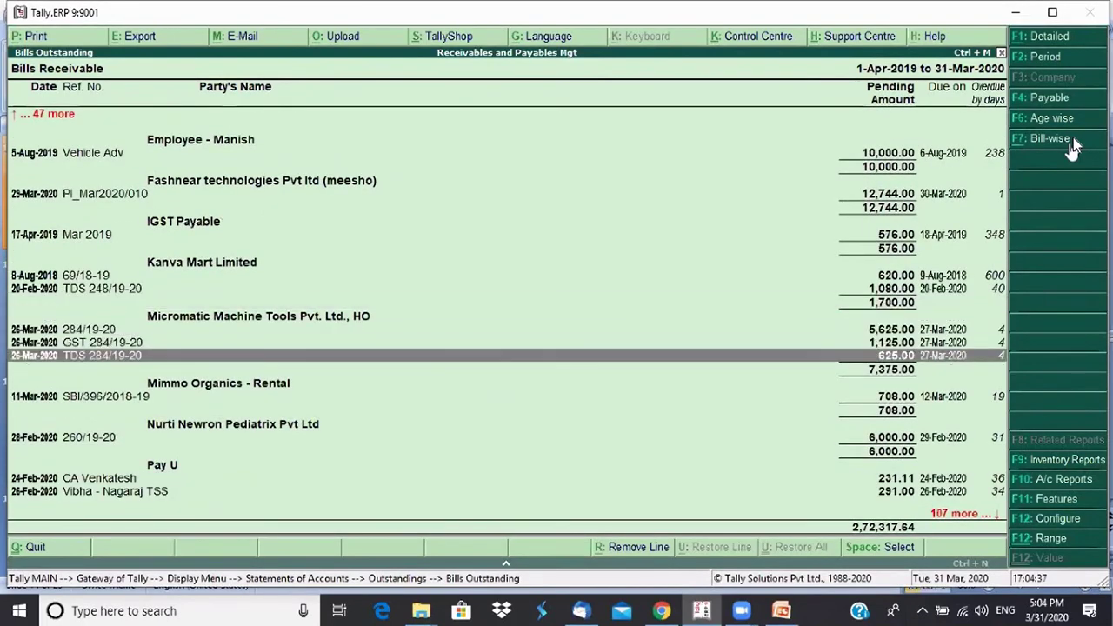
{"action": "key", "text": "Down"}
{"action": "key", "text": "Down"}
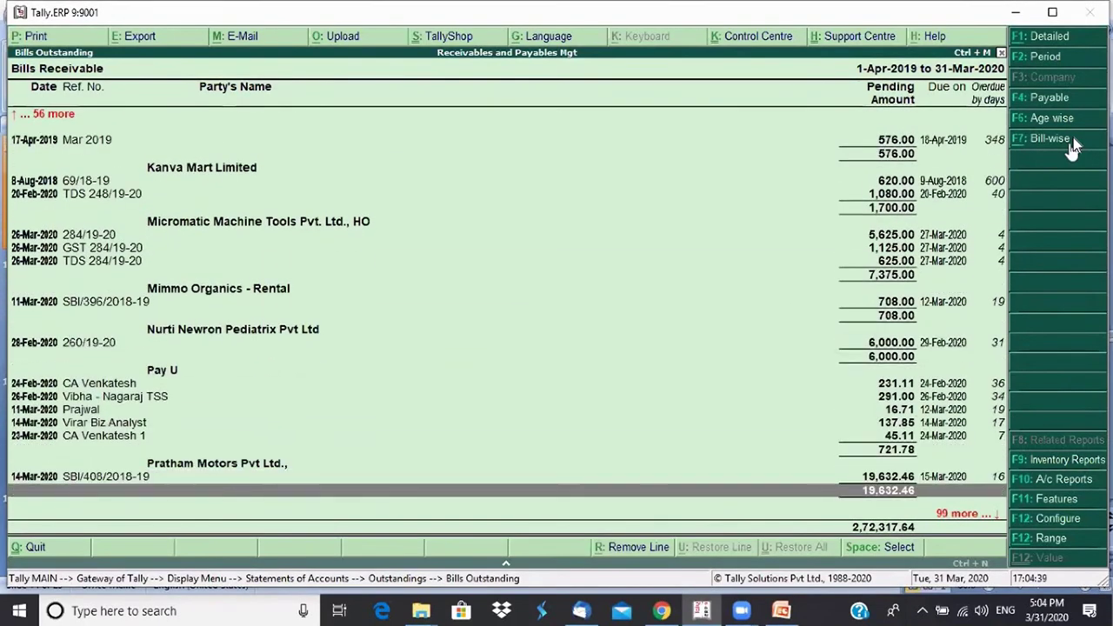
Examine the individual pending bills grouped under Pay U and the Pratham Motors bill
{"action": "key", "text": "Up"}
{"action": "key", "text": "Up"}
{"action": "key", "text": "Up"}
{"action": "key", "text": "Up"}
{"action": "key", "text": "Up"}
{"action": "key", "text": "Up"}
{"action": "key", "text": "Up"}
{"action": "key", "text": "Up"}
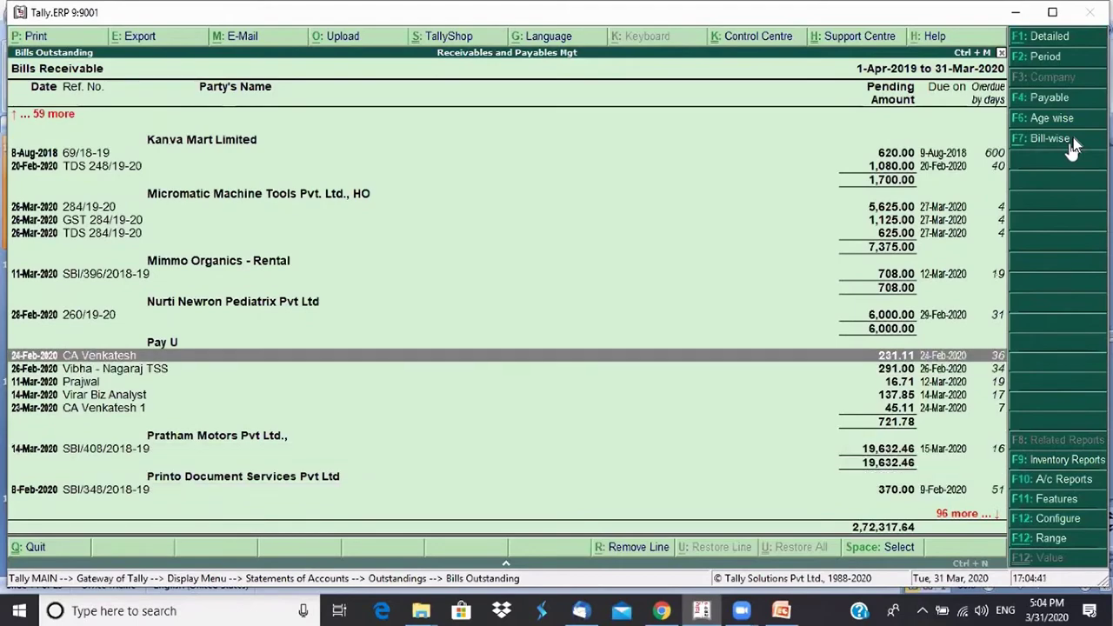
{"action": "key", "text": "Down"}
{"action": "key", "text": "Down"}
{"action": "key", "text": "Down"}
{"action": "key", "text": "Down"}
{"action": "key", "text": "Down"}
{"action": "key", "text": "Down"}
{"action": "key", "text": "Down"}
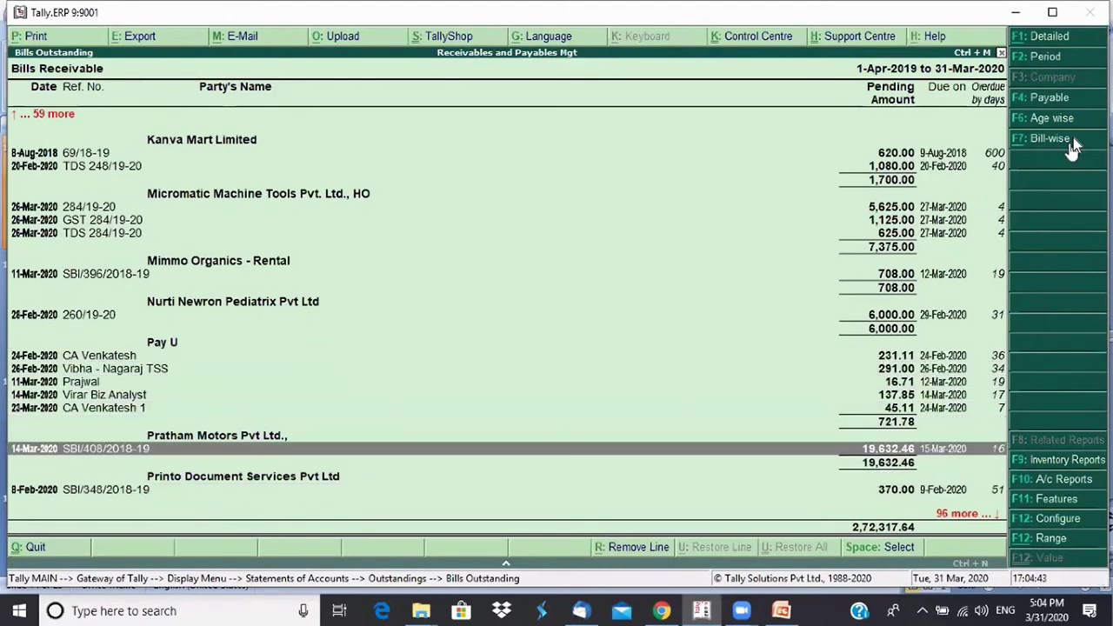
Review the party-wise pending bills from Printo Document Services through to Tatasky Limited
{"action": "key", "text": "Down"}
{"action": "key", "text": "Down"}
{"action": "key", "text": "Down"}
{"action": "key", "text": "Down"}
{"action": "key", "text": "Down"}
{"action": "key", "text": "Down"}
{"action": "key", "text": "Down"}
{"action": "key", "text": "Down"}
{"action": "key", "text": "Down"}
{"action": "key", "text": "Down"}
{"action": "key", "text": "Down"}
{"action": "key", "text": "Down"}
{"action": "key", "text": "Down"}
{"action": "key", "text": "Down"}
{"action": "key", "text": "Down"}
{"action": "key", "text": "Down"}
{"action": "key", "text": "Down"}
{"action": "key", "text": "Down"}
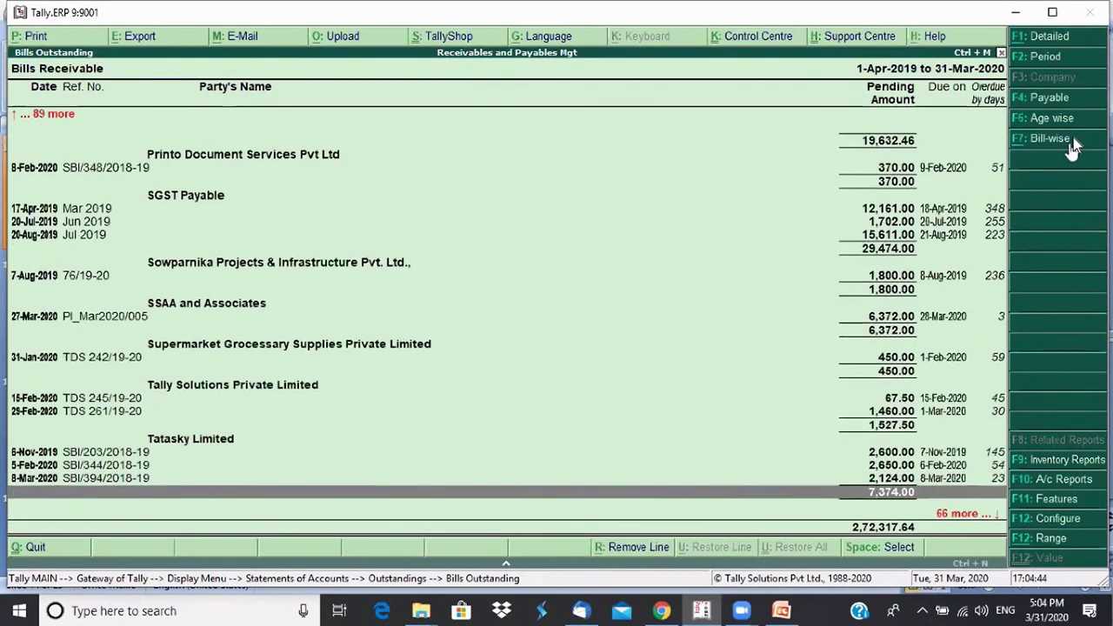
Recheck the pending bills from Tally Solutions Private Limited back up to Printo Document Services
{"action": "key", "text": "Up"}
{"action": "key", "text": "Up"}
{"action": "key", "text": "Up"}
{"action": "key", "text": "Up"}
{"action": "key", "text": "Up"}
{"action": "key", "text": "Up"}
{"action": "key", "text": "Up"}
{"action": "key", "text": "Up"}
{"action": "key", "text": "Up"}
{"action": "key", "text": "Up"}
{"action": "key", "text": "Up"}
{"action": "key", "text": "Up"}
{"action": "key", "text": "Up"}
{"action": "key", "text": "Up"}
{"action": "key", "text": "Up"}
{"action": "key", "text": "Up"}
{"action": "key", "text": "Up"}
{"action": "key", "text": "Up"}
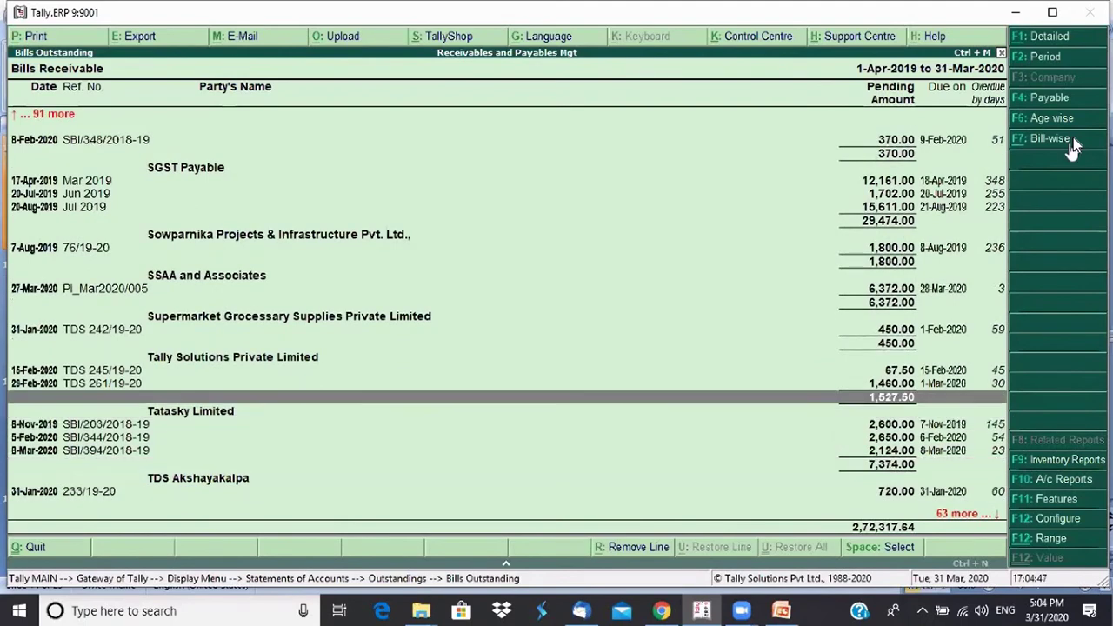
{"action": "key", "text": "Down"}
{"action": "key", "text": "Down"}
{"action": "key", "text": "Down"}
{"action": "key", "text": "Down"}
{"action": "key", "text": "Down"}
{"action": "key", "text": "Down"}
{"action": "key", "text": "Down"}
{"action": "key", "text": "Down"}
{"action": "key", "text": "Down"}
{"action": "key", "text": "Down"}
{"action": "key", "text": "Down"}
{"action": "key", "text": "Down"}
{"action": "key", "text": "Down"}
{"action": "key", "text": "Down"}
{"action": "key", "text": "Down"}
{"action": "key", "text": "Down"}
{"action": "key", "text": "Down"}
{"action": "key", "text": "Down"}
{"action": "key", "text": "Down"}
{"action": "key", "text": "Down"}
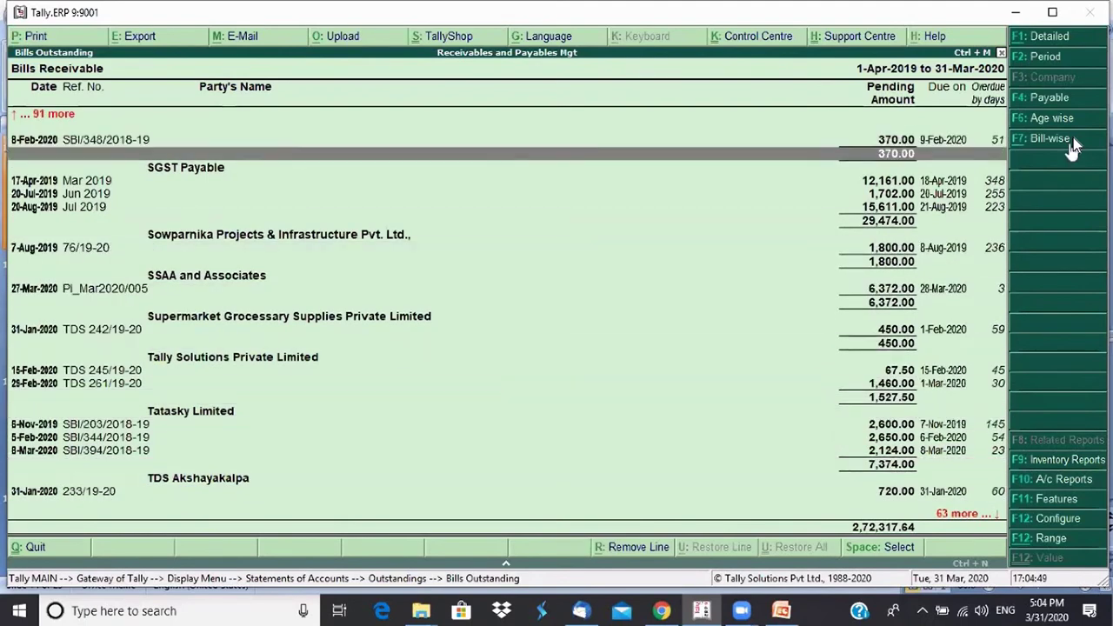
Review the remaining pending bills, including the party-wise TDS ledgers, through to World Vision Softek at the end of the report
{"action": "key", "text": "Down"}
{"action": "key", "text": "Down"}
{"action": "key", "text": "Down"}
{"action": "key", "text": "Down"}
{"action": "key", "text": "Down"}
{"action": "key", "text": "Down"}
{"action": "key", "text": "Down"}
{"action": "key", "text": "Down"}
{"action": "key", "text": "Down"}
{"action": "key", "text": "Down"}
{"action": "key", "text": "Down"}
{"action": "key", "text": "Down"}
{"action": "key", "text": "Down"}
{"action": "key", "text": "Down"}
{"action": "key", "text": "Down"}
{"action": "key", "text": "Down"}
{"action": "key", "text": "Down"}
{"action": "key", "text": "Down"}
{"action": "key", "text": "Down"}
{"action": "key", "text": "Down"}
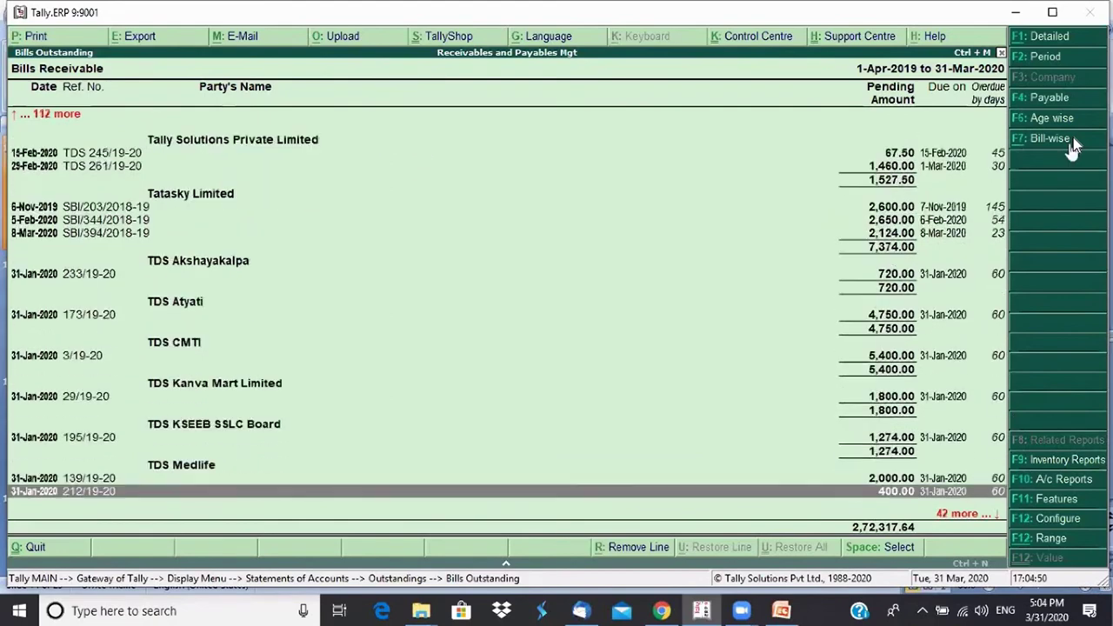
{"action": "key", "text": "Up"}
{"action": "key", "text": "Up"}
{"action": "key", "text": "Up"}
{"action": "key", "text": "Up"}
{"action": "key", "text": "Up"}
{"action": "key", "text": "Up"}
{"action": "key", "text": "Up"}
{"action": "key", "text": "Up"}
{"action": "key", "text": "Up"}
{"action": "key", "text": "Up"}
{"action": "key", "text": "Up"}
{"action": "key", "text": "Up"}
{"action": "key", "text": "Up"}
{"action": "key", "text": "Up"}
{"action": "key", "text": "Up"}
{"action": "key", "text": "Up"}
{"action": "key", "text": "Up"}
{"action": "key", "text": "Up"}
{"action": "key", "text": "Up"}
{"action": "key", "text": "Up"}
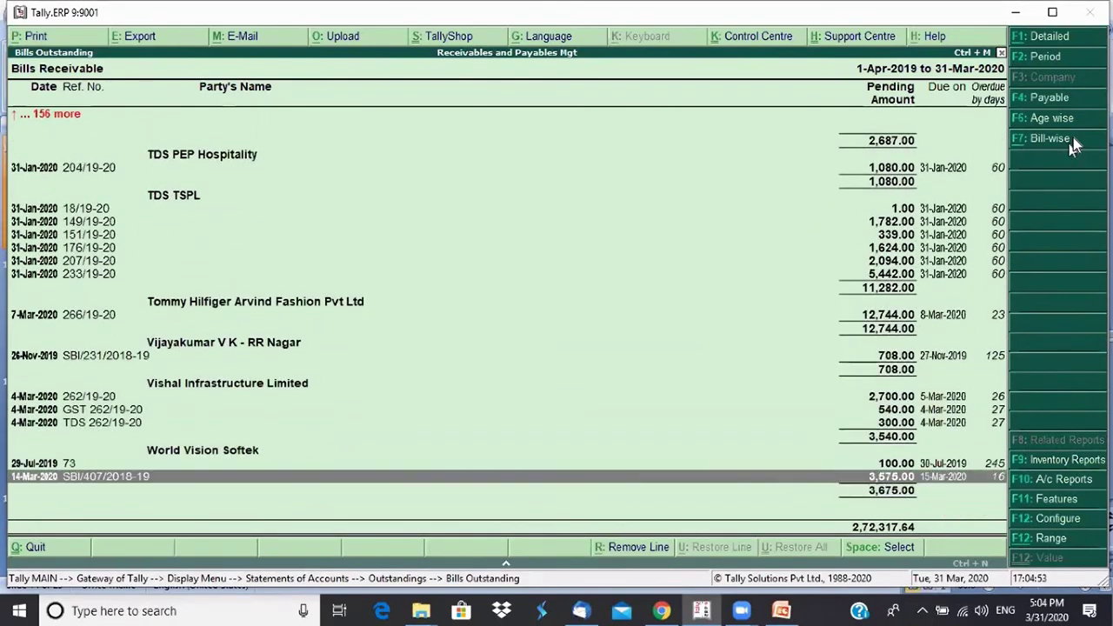
Look back through the party-wise bills from World Vision Softek to the first party, Aankit Granites Limited
{"action": "key", "text": "Up"}
{"action": "key", "text": "Up"}
{"action": "key", "text": "Up"}
{"action": "key", "text": "Up"}
{"action": "key", "text": "Up"}
{"action": "key", "text": "Up"}
{"action": "key", "text": "Up"}
{"action": "key", "text": "Up"}
{"action": "key", "text": "Up"}
{"action": "key", "text": "Up"}
{"action": "key", "text": "Up"}
{"action": "key", "text": "Up"}
{"action": "key", "text": "Up"}
{"action": "key", "text": "Up"}
{"action": "key", "text": "Up"}
{"action": "key", "text": "Up"}
{"action": "key", "text": "Up"}
{"action": "key", "text": "Up"}
{"action": "key", "text": "Up"}
{"action": "key", "text": "Up"}
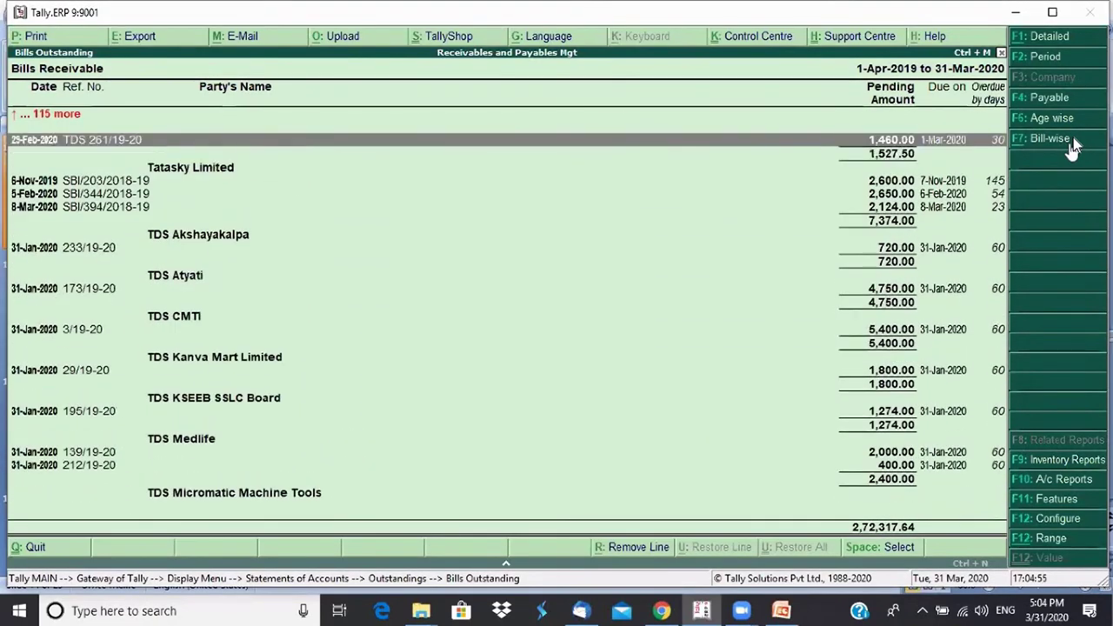
{"action": "key", "text": "Up"}
{"action": "key", "text": "Up"}
{"action": "key", "text": "Up"}
{"action": "key", "text": "Up"}
{"action": "key", "text": "Up"}
{"action": "key", "text": "Up"}
{"action": "key", "text": "Up"}
{"action": "key", "text": "Up"}
{"action": "key", "text": "Up"}
{"action": "key", "text": "Up"}
{"action": "key", "text": "Up"}
{"action": "key", "text": "Up"}
{"action": "key", "text": "Up"}
{"action": "key", "text": "Up"}
{"action": "key", "text": "Up"}
{"action": "key", "text": "Up"}
{"action": "key", "text": "Up"}
{"action": "key", "text": "Up"}
{"action": "key", "text": "Up"}
{"action": "key", "text": "Up"}
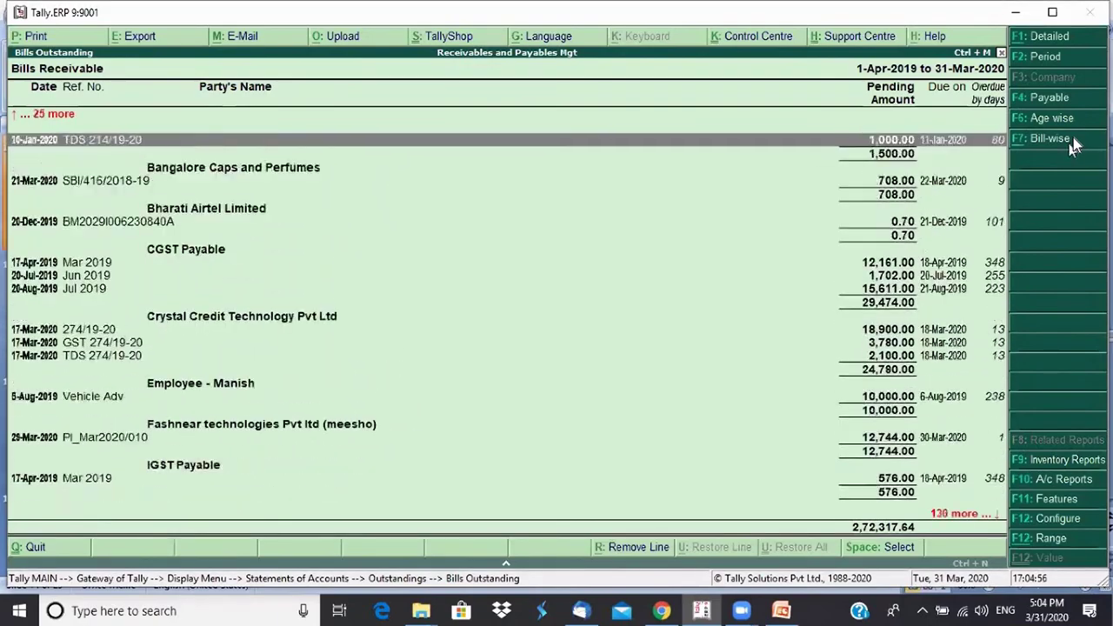
{"action": "key", "text": "Up"}
{"action": "key", "text": "Up"}
{"action": "key", "text": "Up"}
{"action": "key", "text": "Up"}
{"action": "key", "text": "Up"}
{"action": "key", "text": "Up"}
{"action": "key", "text": "Up"}
{"action": "key", "text": "Up"}
{"action": "key", "text": "Up"}
{"action": "key", "text": "Up"}
{"action": "key", "text": "Up"}
{"action": "key", "text": "Up"}
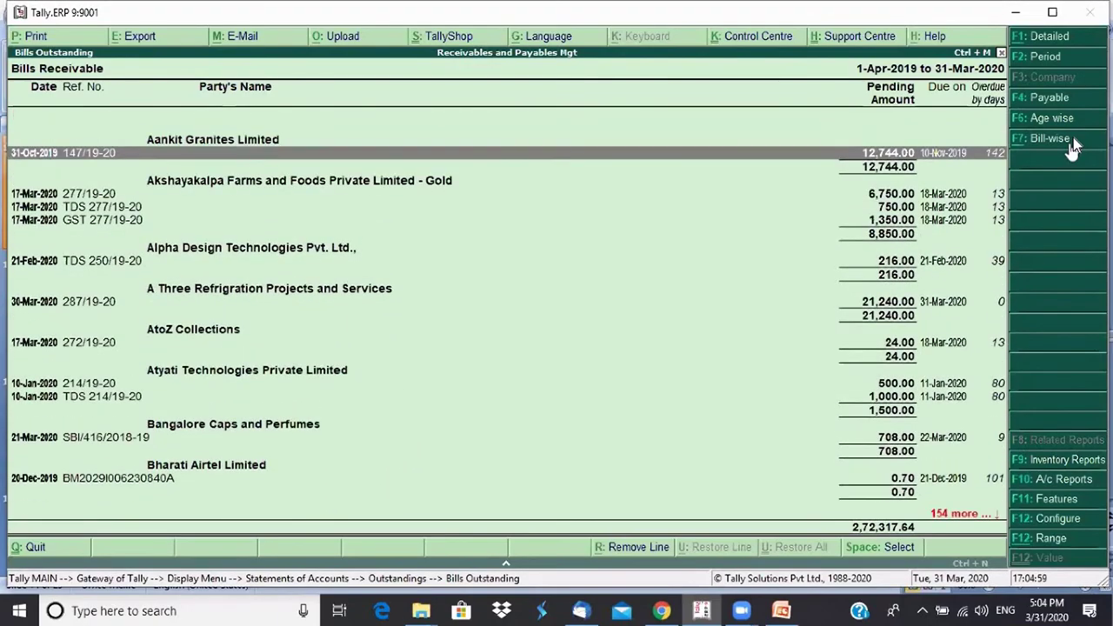
Leave the group-wise bills report and display the ledger outstandings of Crystal Credit Technology Pvt Ltd
{"action": "key", "text": "Escape"}
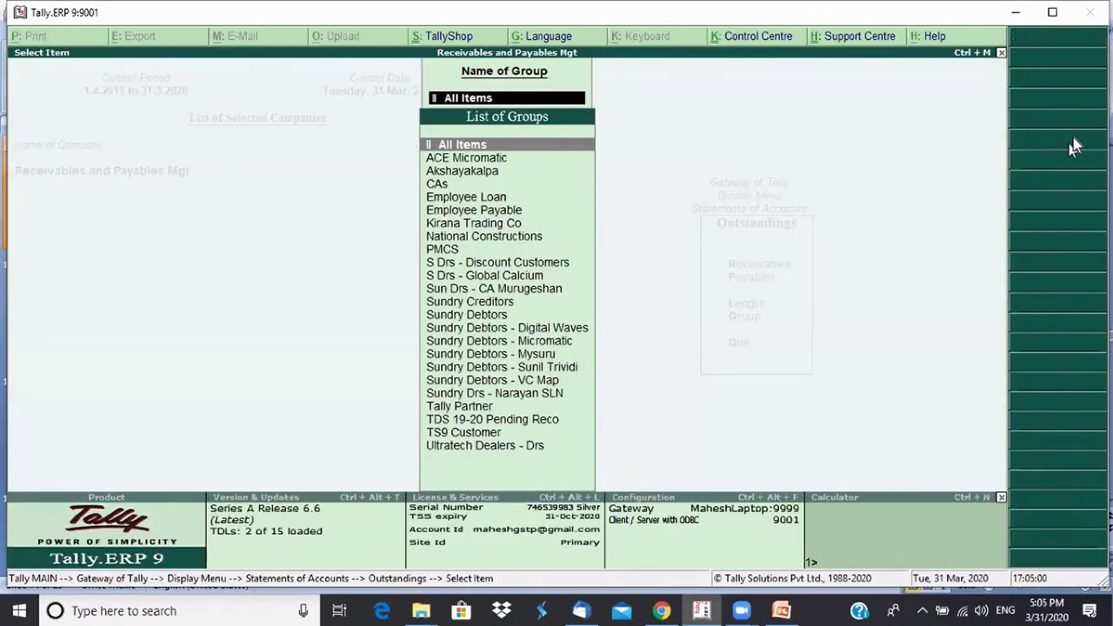
{"action": "key", "text": "Escape"}
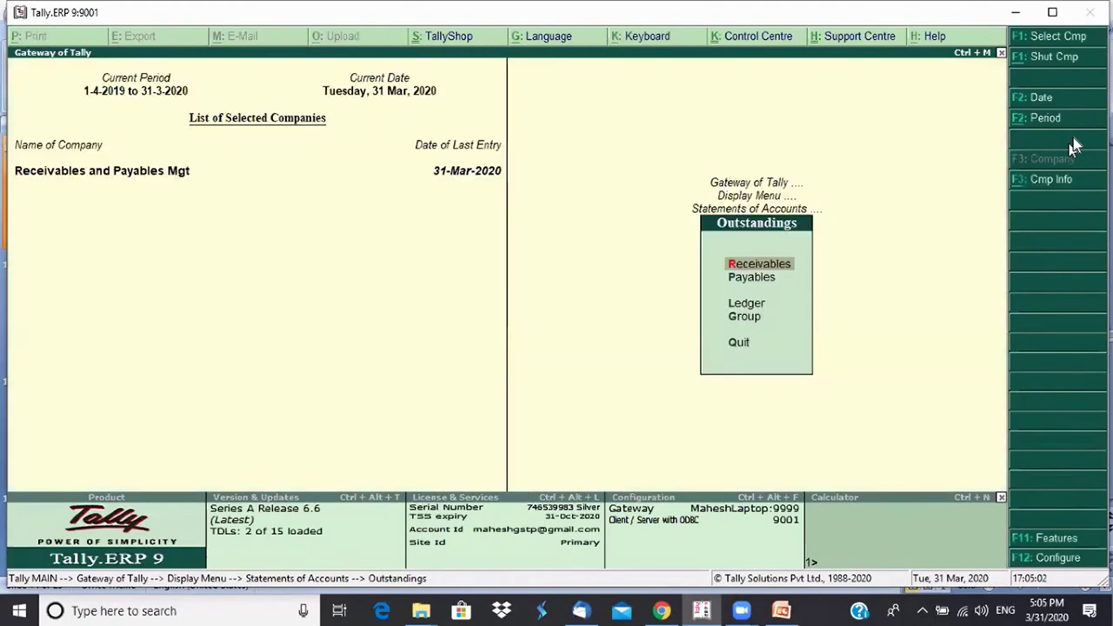
{"action": "key", "text": "Down"}
{"action": "key", "text": "Down"}
{"action": "key", "text": "Return"}
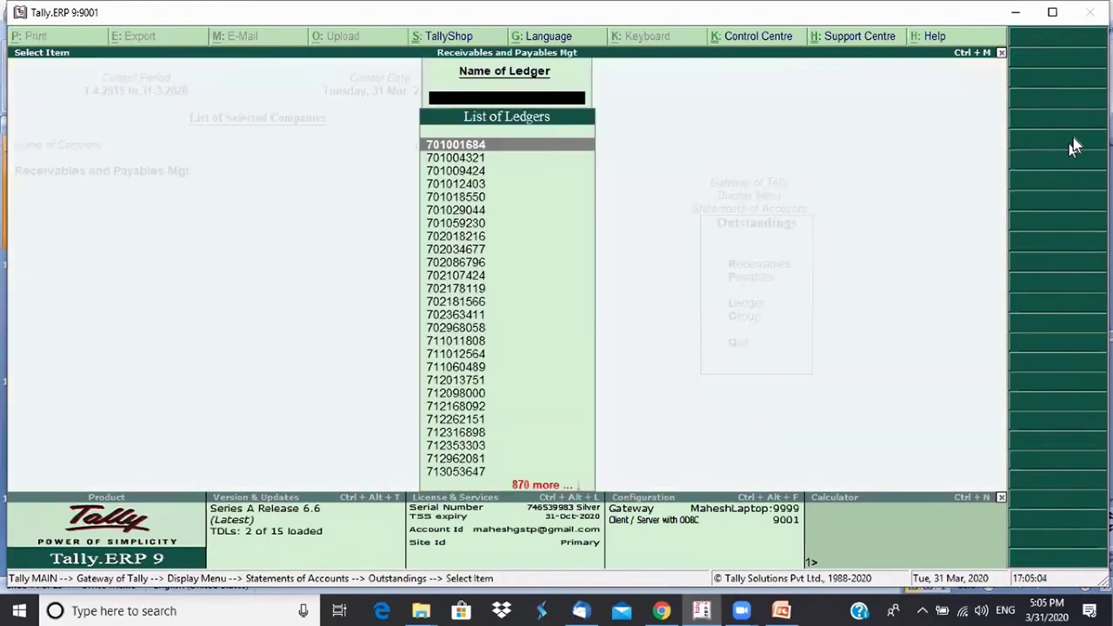
{"action": "type", "text": "Cry"}
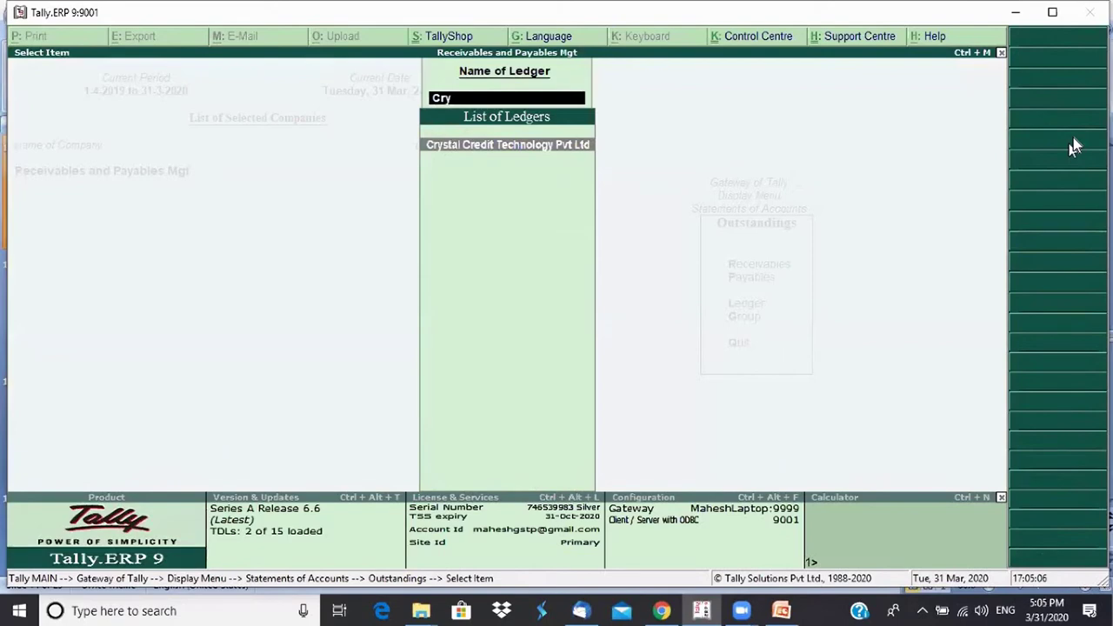
{"action": "key", "text": "Return"}
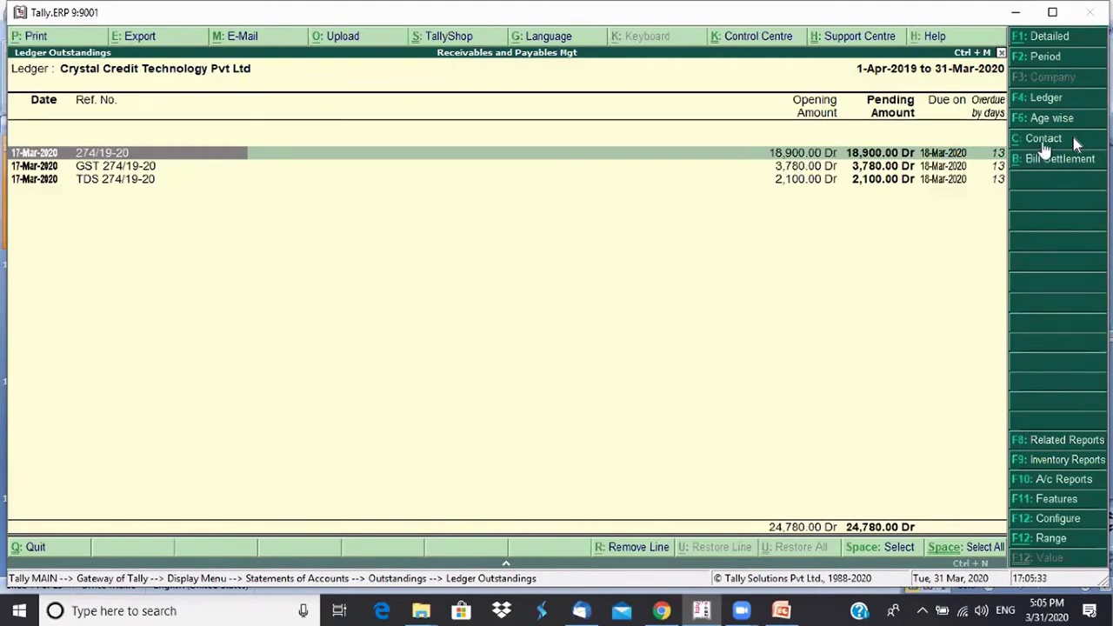
View the contact details of the Crystal Credit Technology Pvt Ltd ledger and return to the ledger selection
{"action": "left_click", "coordinate": [1043, 141]}
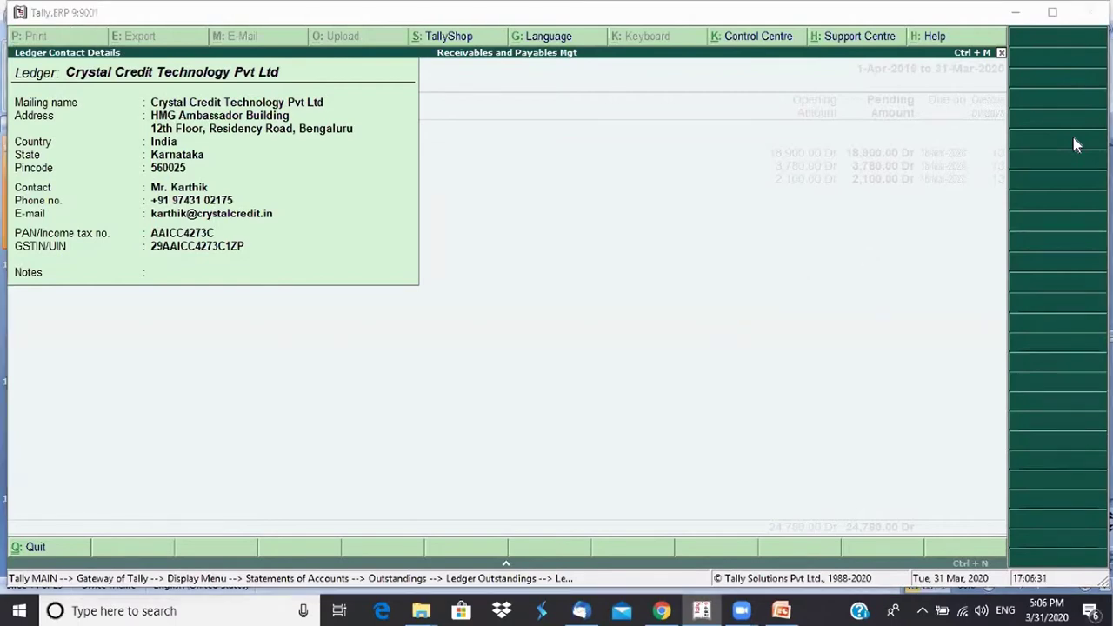
{"action": "left_click", "coordinate": [846, 392]}
{"action": "key", "text": "Escape"}
{"action": "key", "text": "Escape"}
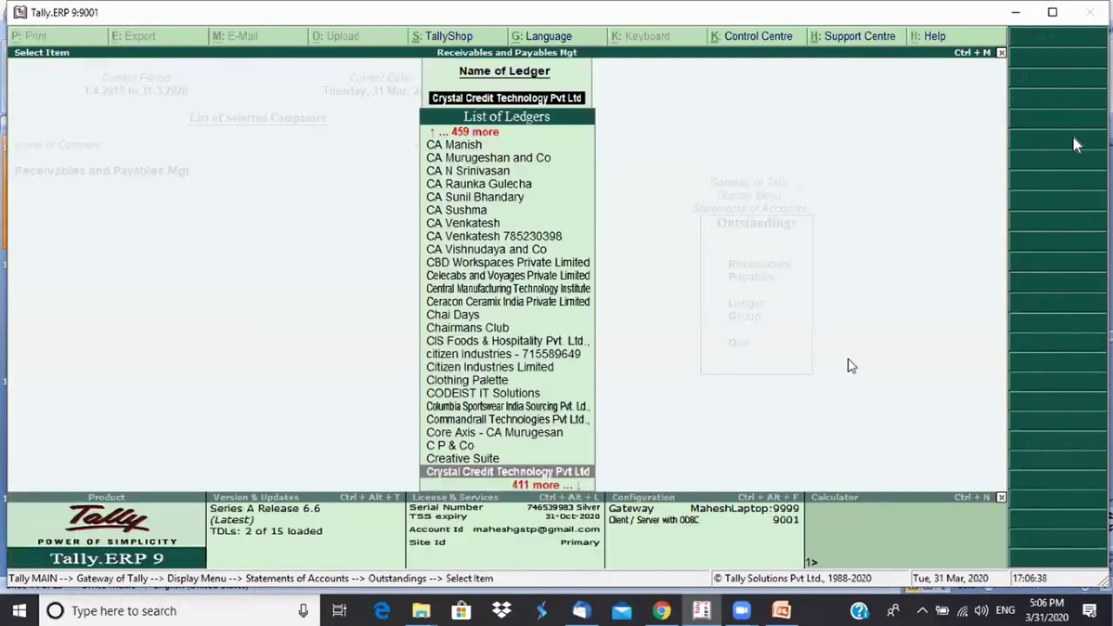
Leave the ledger selection and display the Payables outstandings for all groups
{"action": "key", "text": "Escape"}
{"action": "key", "text": "Escape"}
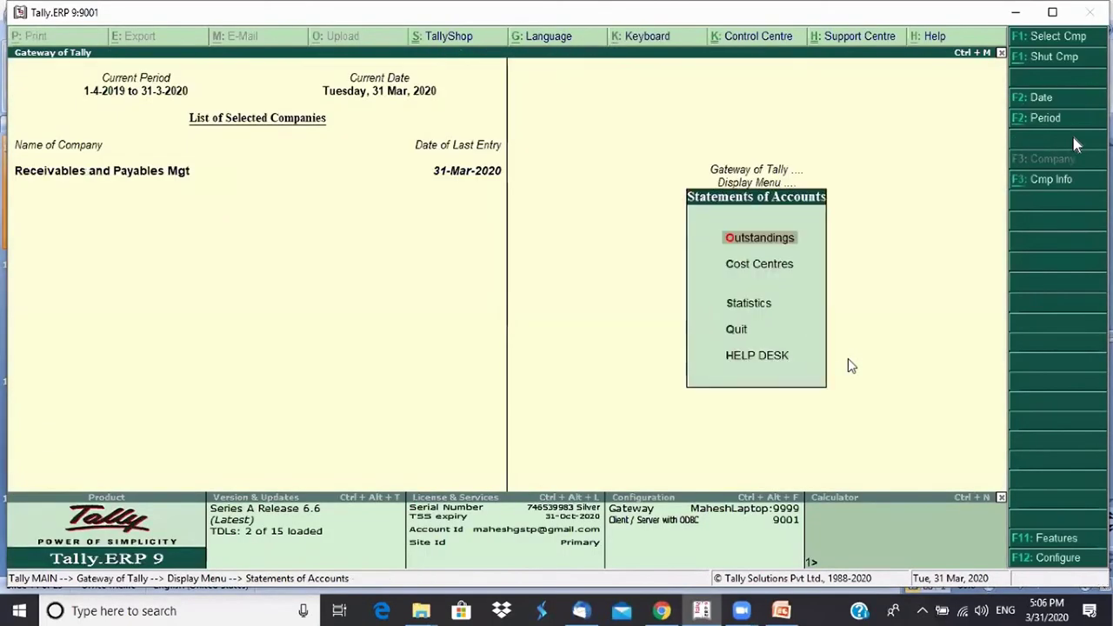
{"action": "key", "text": "Return"}
{"action": "key", "text": "Down"}
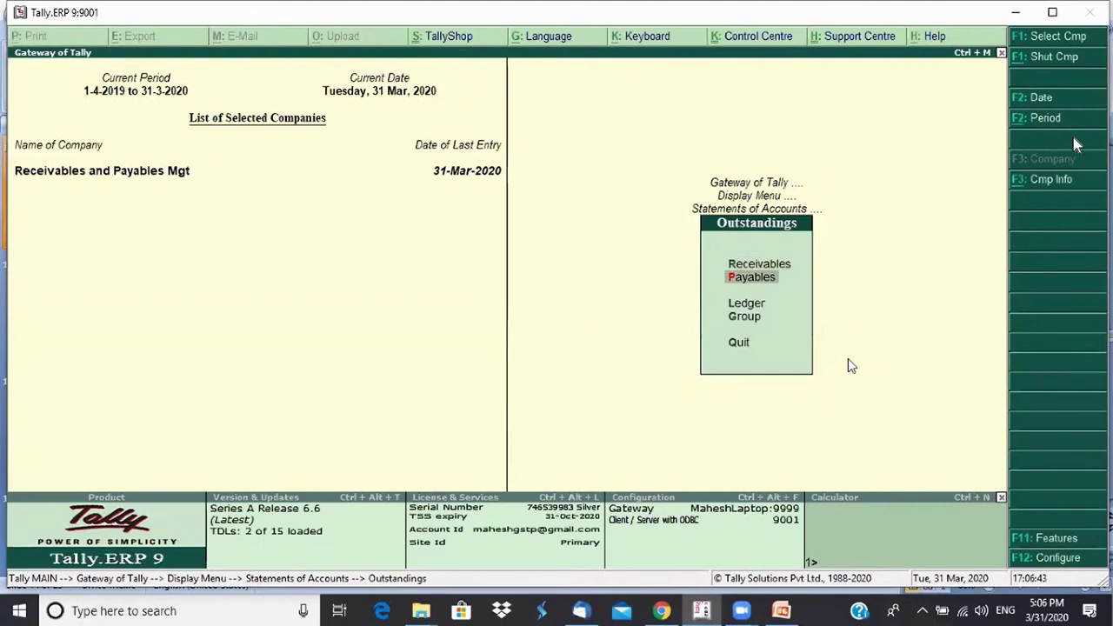
{"action": "key", "text": "Return"}
{"action": "key", "text": "Return"}
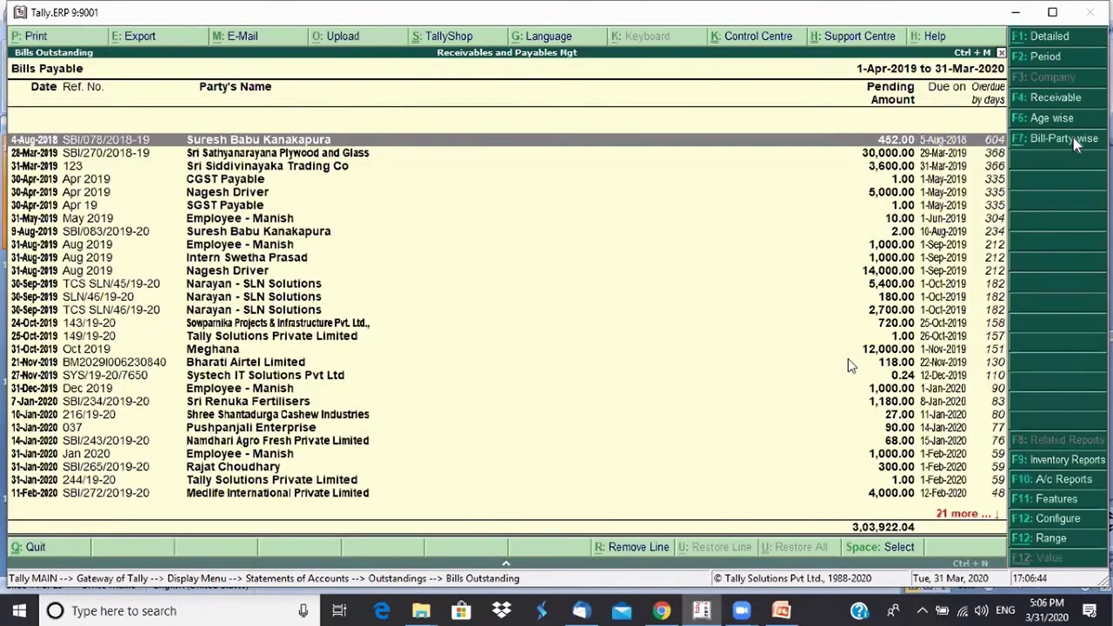
Look through the bill-wise list of payables and return to its first entry
{"action": "key", "text": "Page_Down"}
{"action": "key", "text": "Page_Down"}
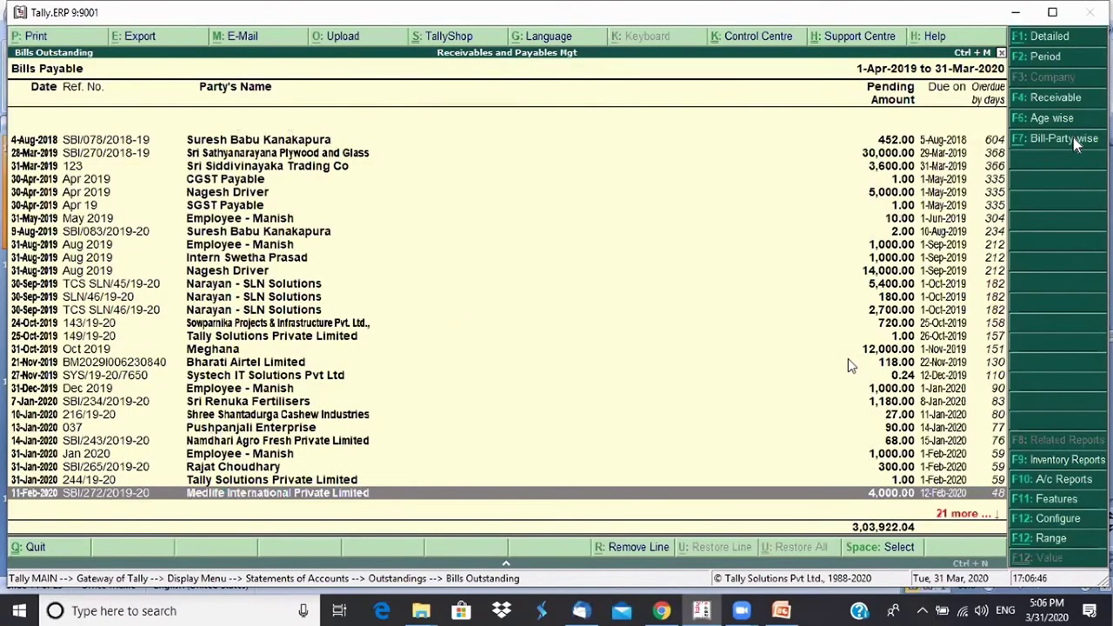
{"action": "key", "text": "Page_Up"}
{"action": "key", "text": "Page_Up"}
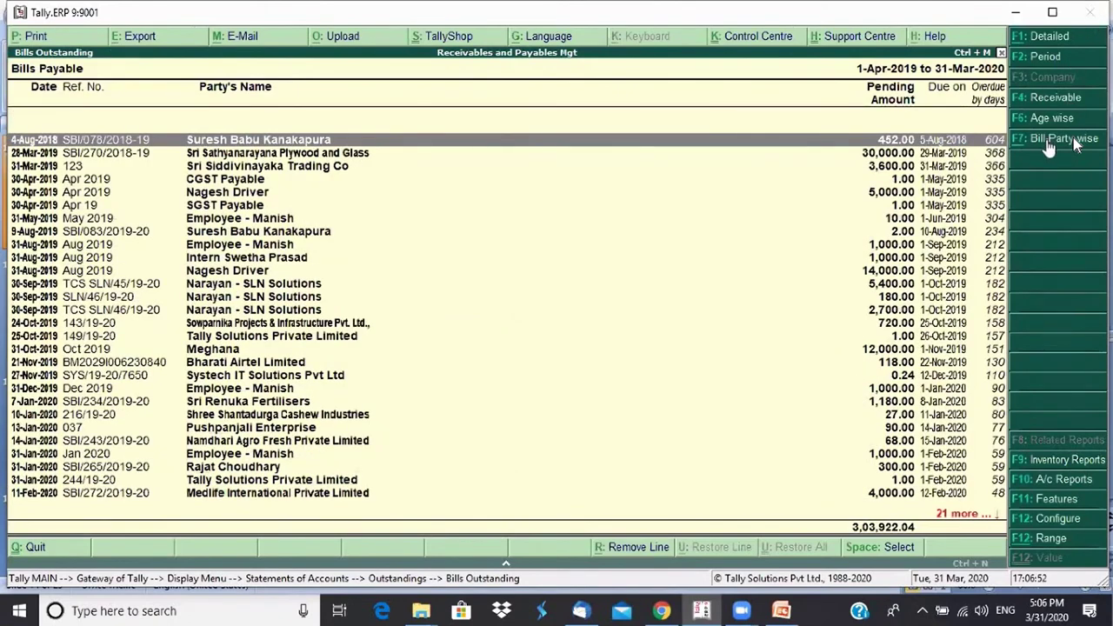
Arrange the payable bills party-wise, review the pending bills of each party, and leave the report
{"action": "left_click", "coordinate": [1075, 144]}
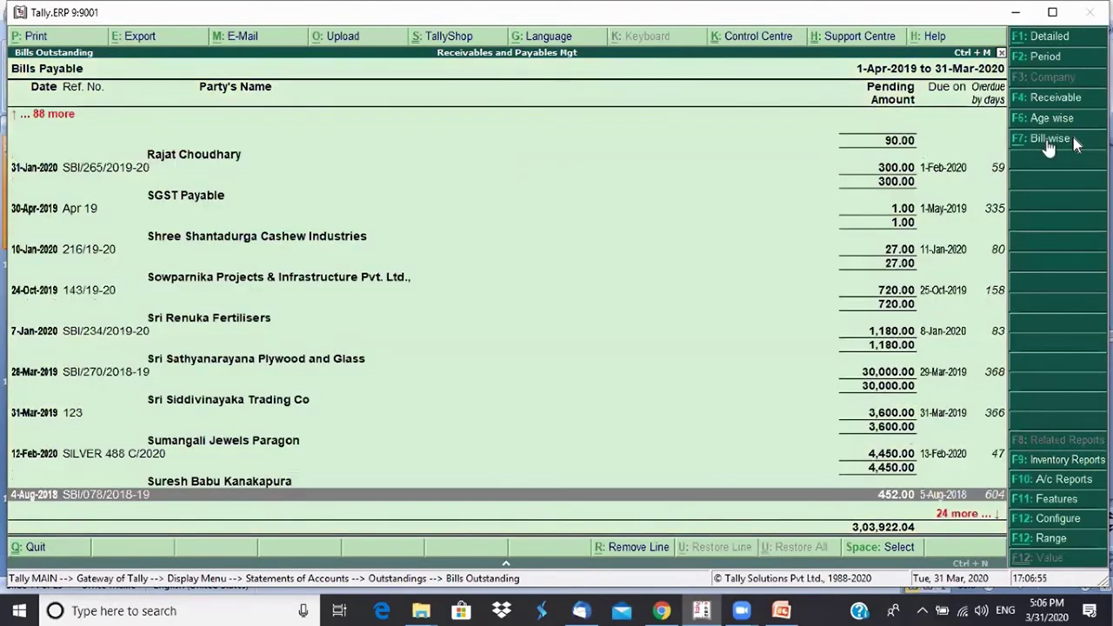
{"action": "key", "text": "Page_Up"}
{"action": "key", "text": "Page_Up"}
{"action": "key", "text": "Page_Up"}
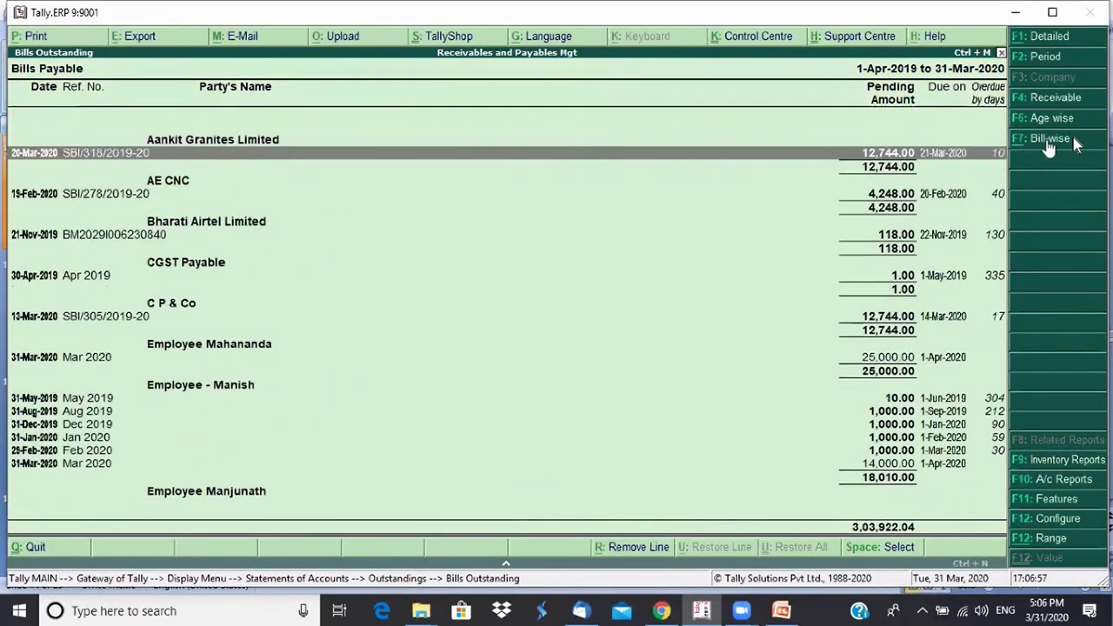
{"action": "key", "text": "Page_Down"}
{"action": "key", "text": "Page_Down"}
{"action": "key", "text": "Page_Down"}
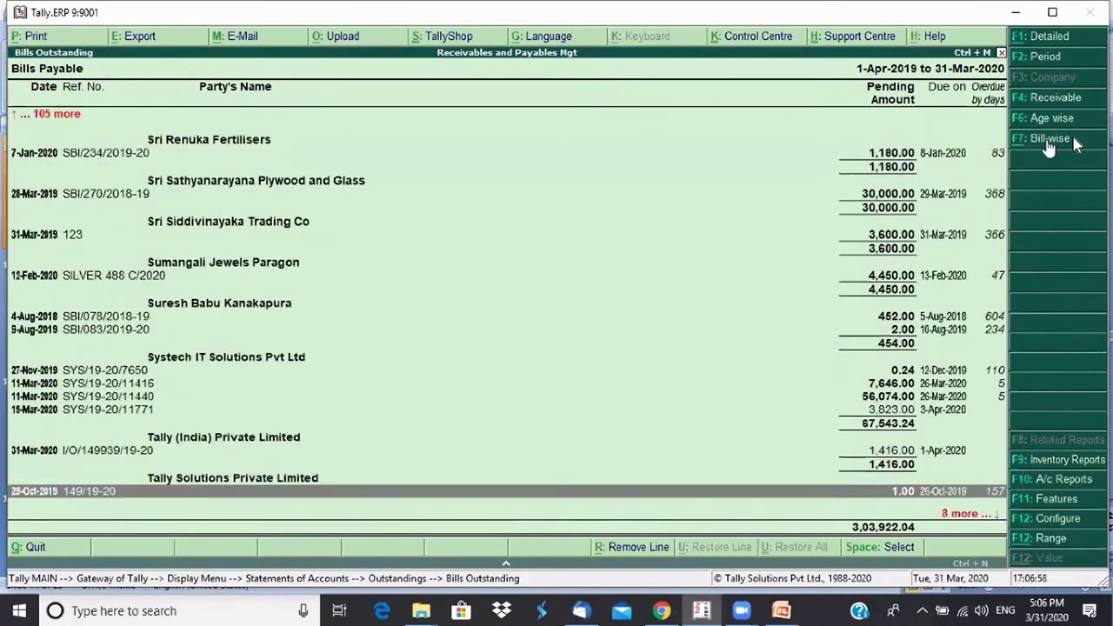
{"action": "key", "text": "Page_Up"}
{"action": "key", "text": "Page_Up"}
{"action": "key", "text": "Page_Up"}
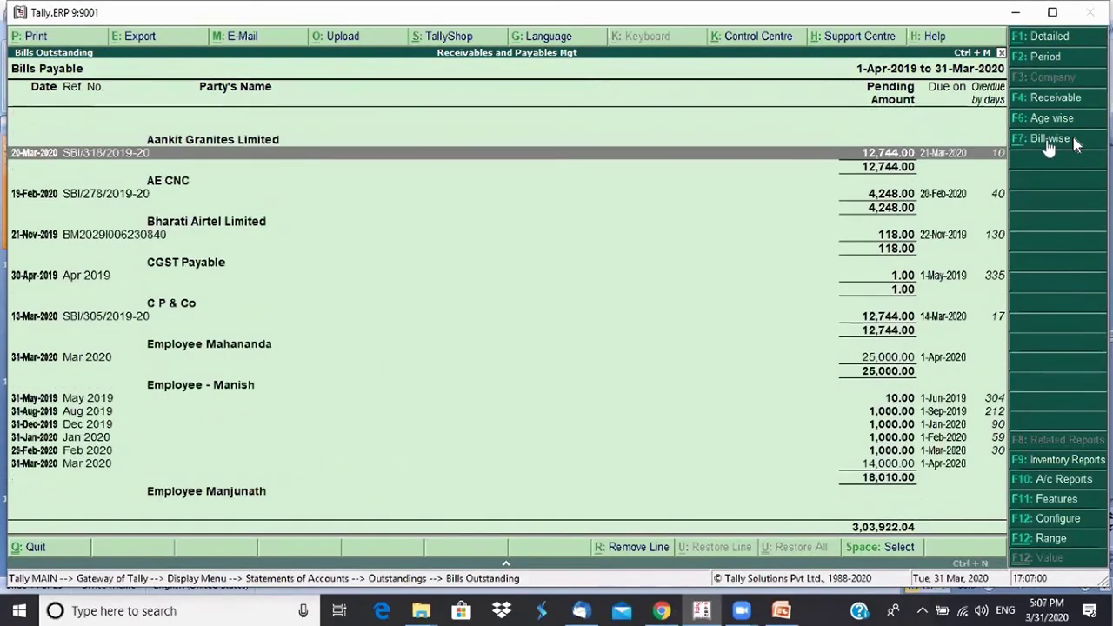
{"action": "left_click", "coordinate": [1048, 141]}
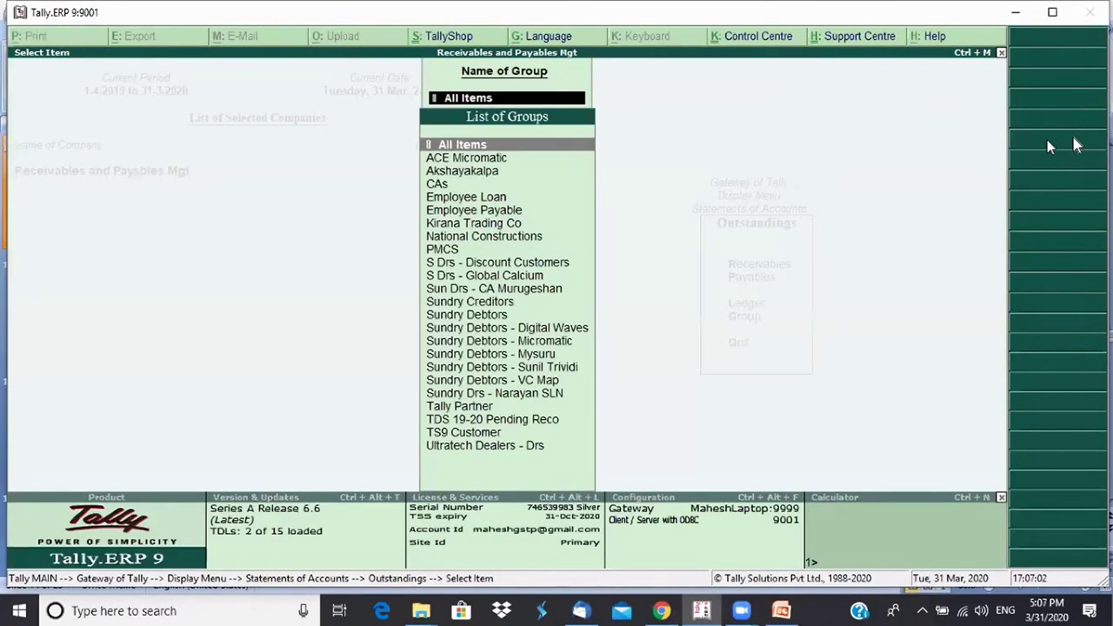
{"action": "key", "text": "Escape"}
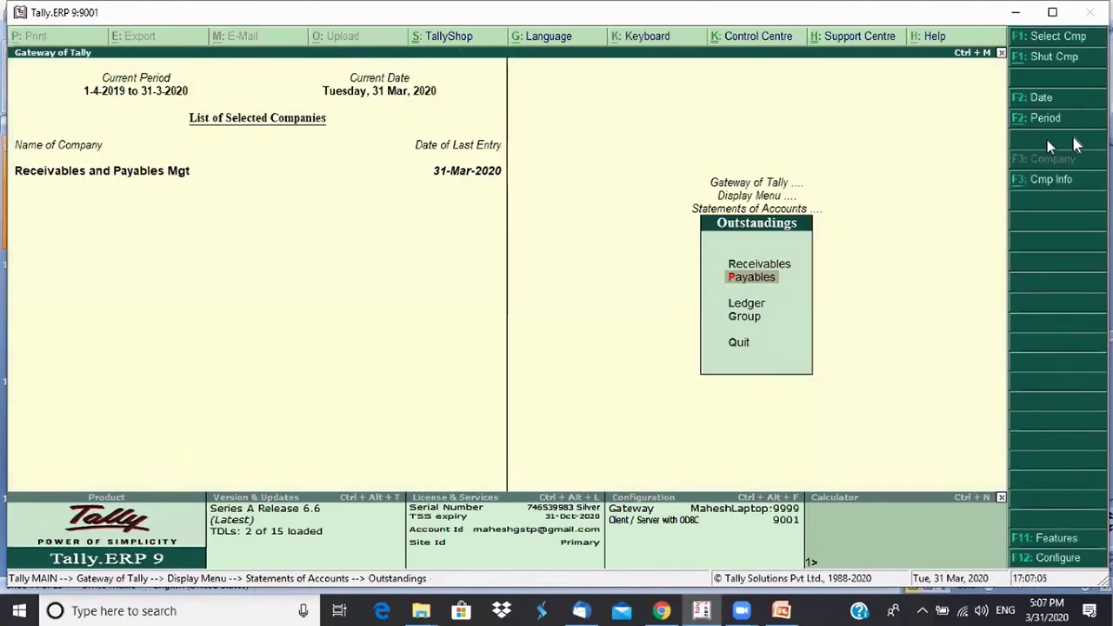
Display the group outstandings of Sundry Debtors - Mysuru, dismissing the news notification
{"action": "key", "text": "Down"}
{"action": "key", "text": "Down"}
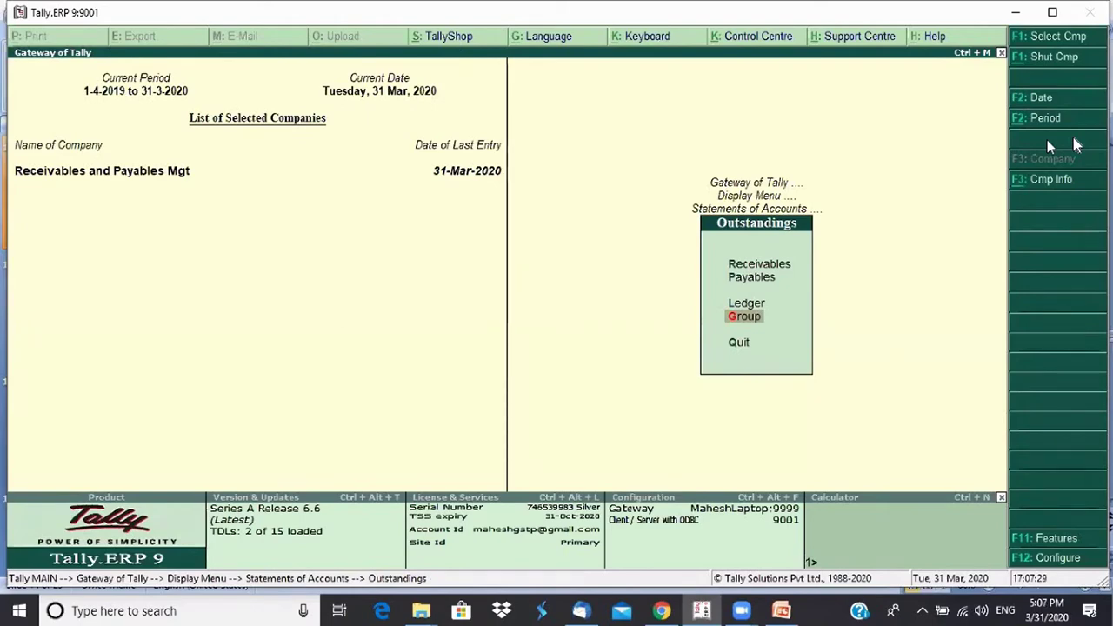
{"action": "key", "text": "Return"}
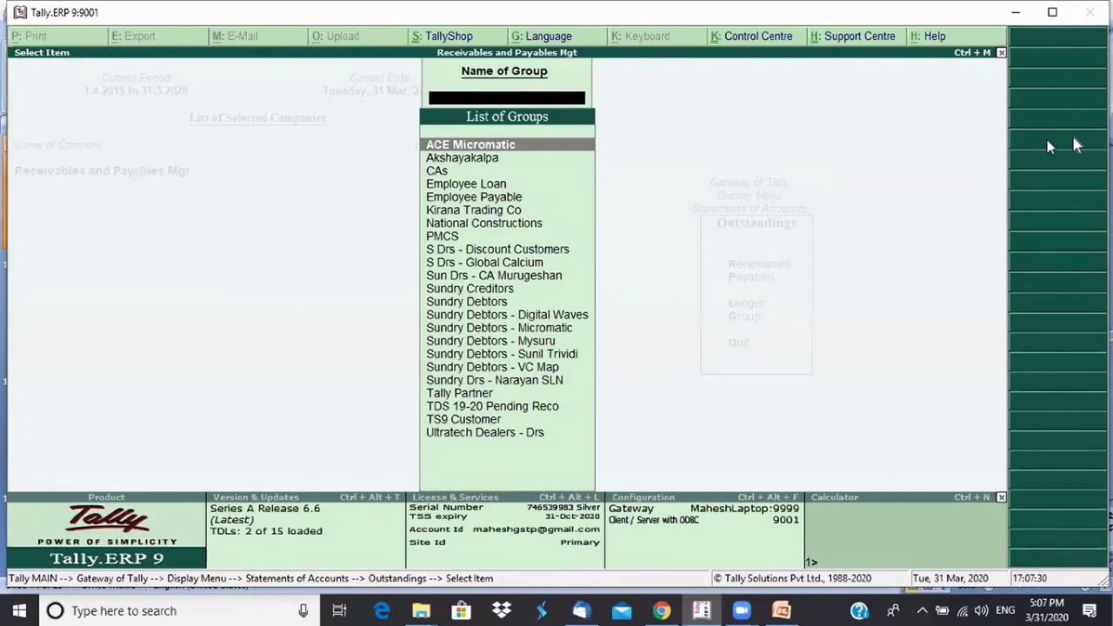
{"action": "key", "text": "Down"}
{"action": "key", "text": "Down"}
{"action": "key", "text": "Down"}
{"action": "key", "text": "Down"}
{"action": "key", "text": "Down"}
{"action": "key", "text": "Down"}
{"action": "key", "text": "Down"}
{"action": "key", "text": "Down"}
{"action": "key", "text": "Down"}
{"action": "key", "text": "Down"}
{"action": "key", "text": "Down"}
{"action": "key", "text": "Down"}
{"action": "key", "text": "Down"}
{"action": "key", "text": "Down"}
{"action": "key", "text": "Down"}
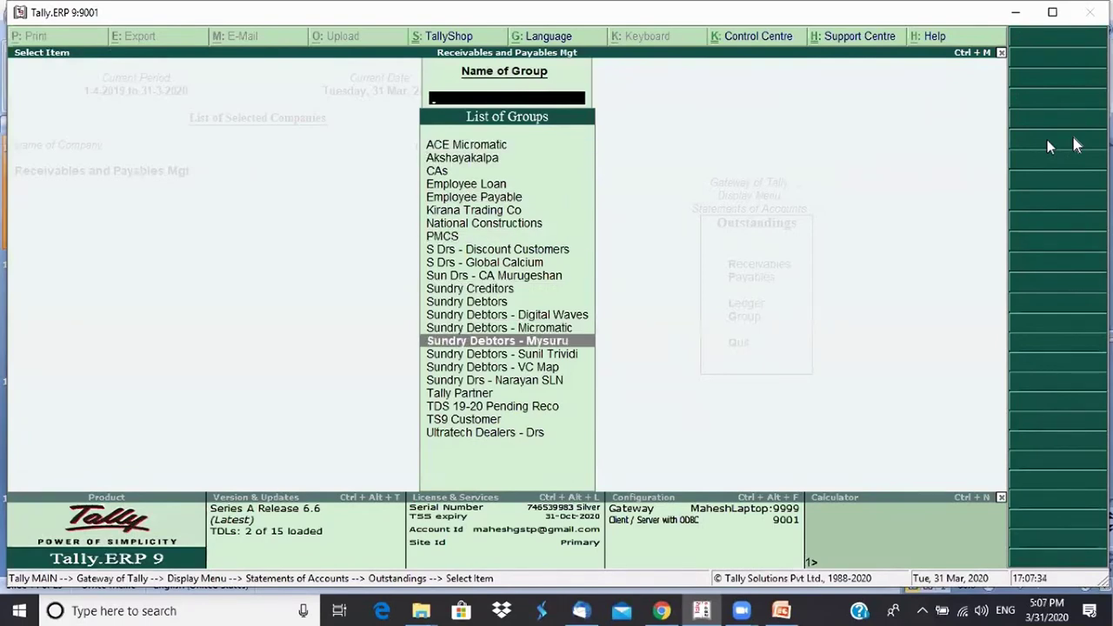
{"action": "key", "text": "Down"}
{"action": "key", "text": "Down"}
{"action": "key", "text": "Down"}
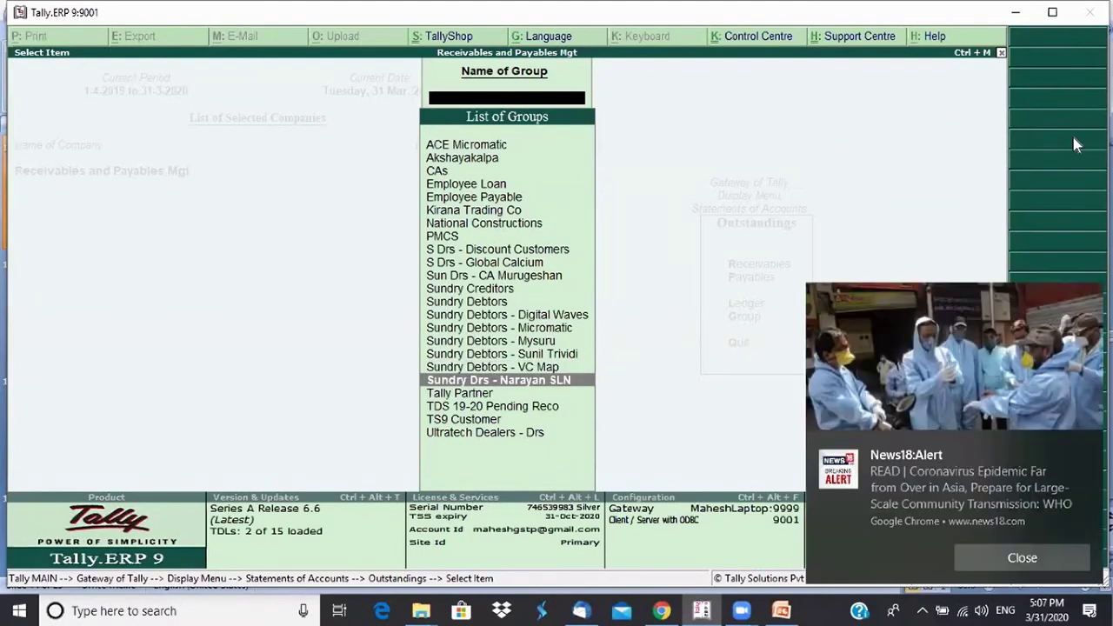
{"action": "left_click", "coordinate": [1022, 559]}
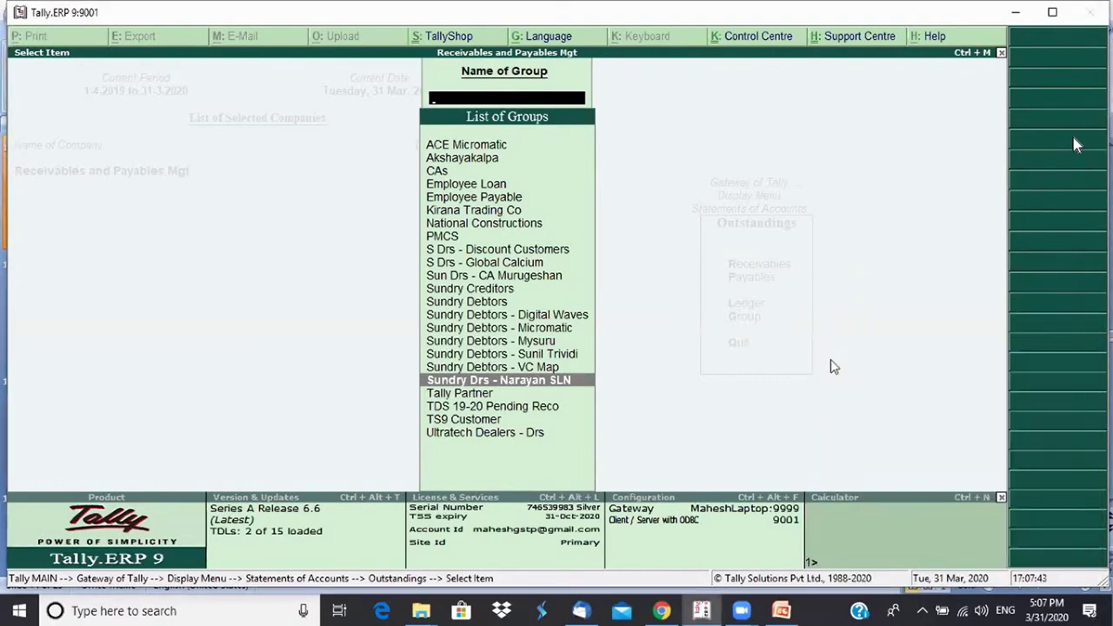
{"action": "key", "text": "Up"}
{"action": "key", "text": "Up"}
{"action": "key", "text": "Up"}
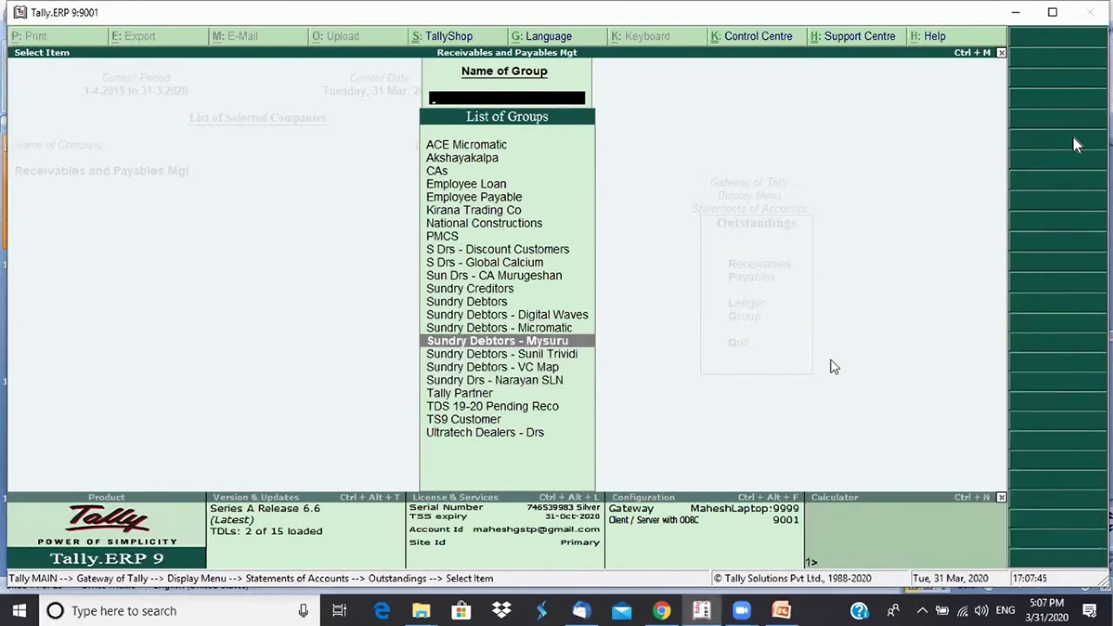
{"action": "key", "text": "Return"}
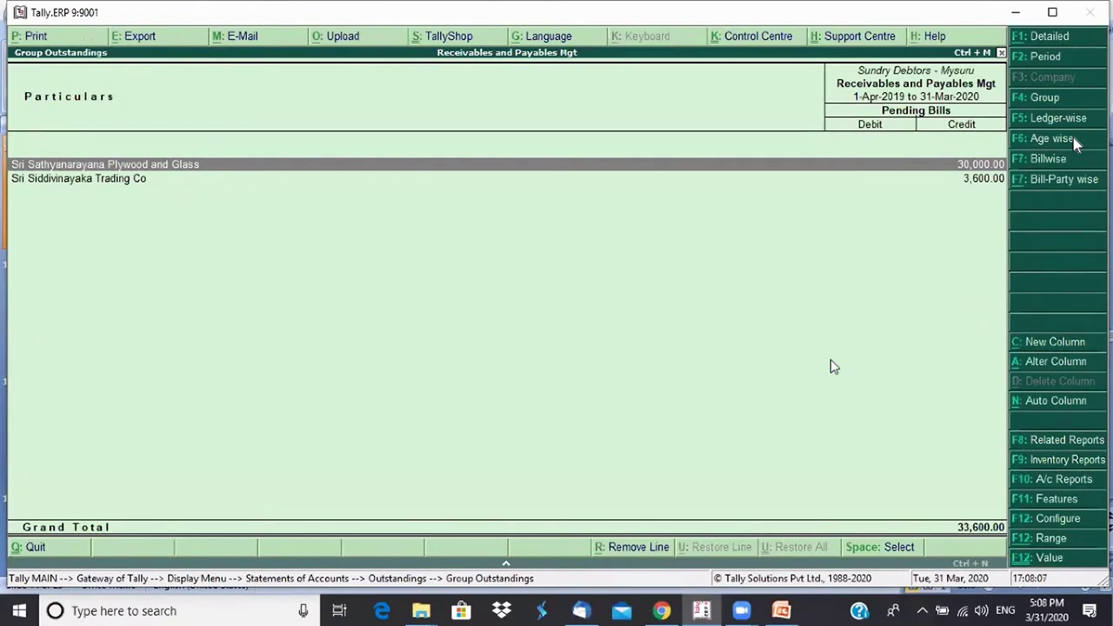
Show the Sundry Debtors - Mysuru outstandings bill-party-wise and examine the pending bills of both parties
{"action": "left_click", "coordinate": [1051, 179]}
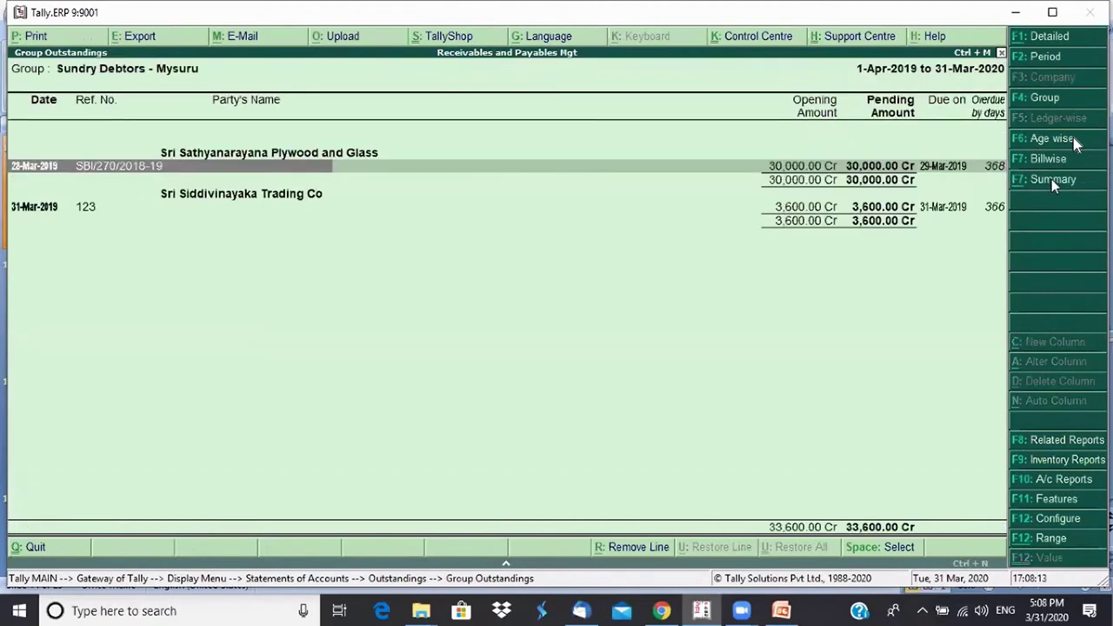
{"action": "key", "text": "Down"}
{"action": "key", "text": "Down"}
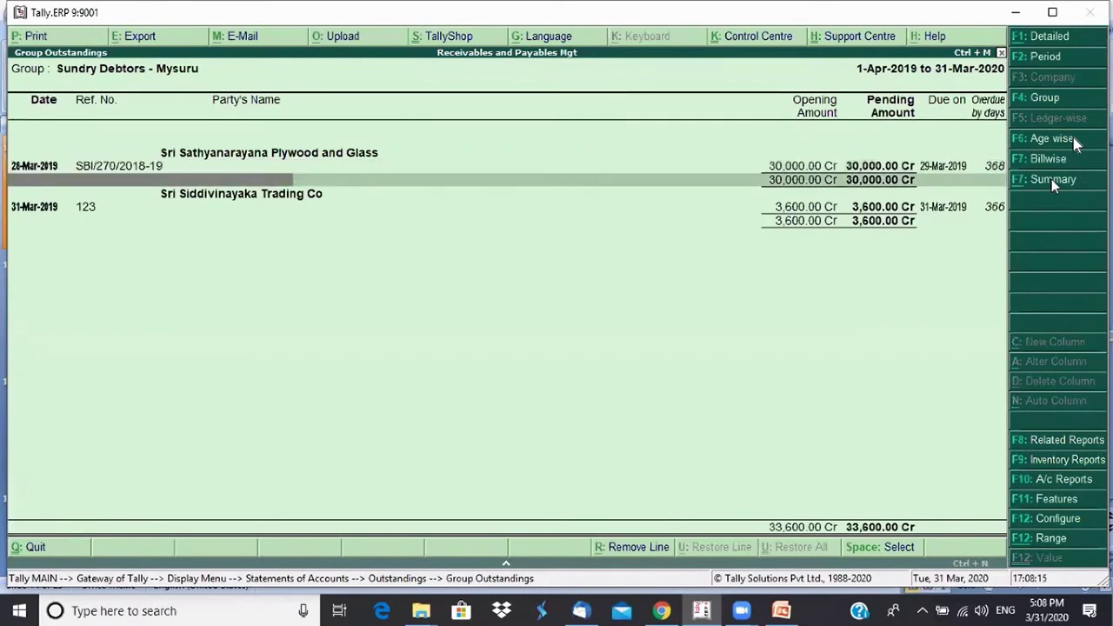
{"action": "key", "text": "Up"}
{"action": "key", "text": "Up"}
{"action": "key", "text": "Down"}
{"action": "key", "text": "Down"}
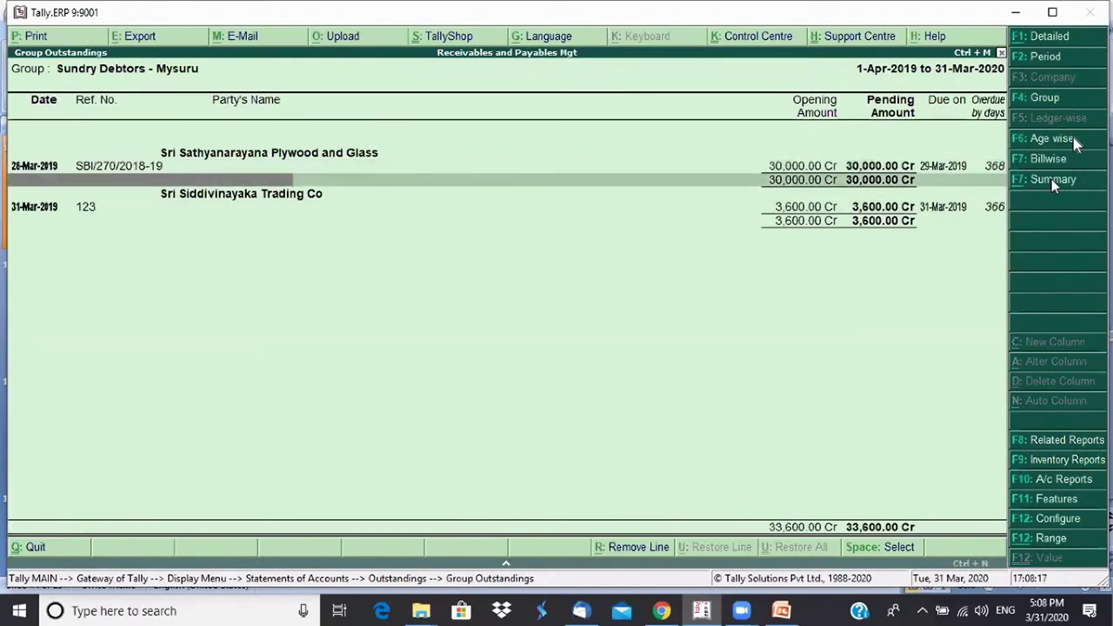
{"action": "key", "text": "Up"}
{"action": "key", "text": "Up"}
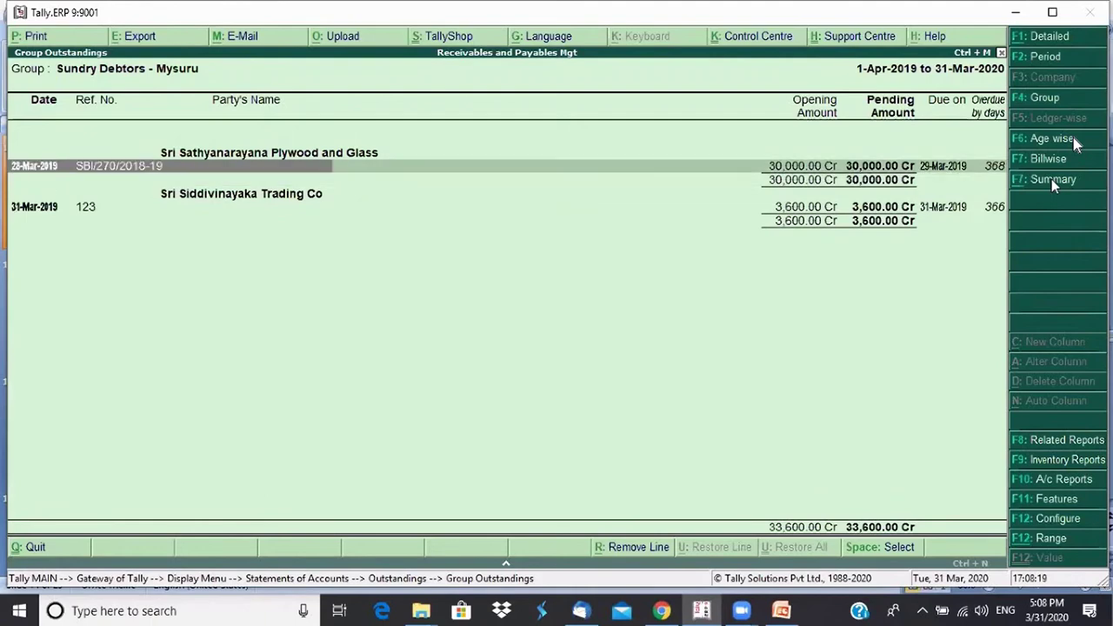
{"action": "key", "text": "Down"}
{"action": "key", "text": "Down"}
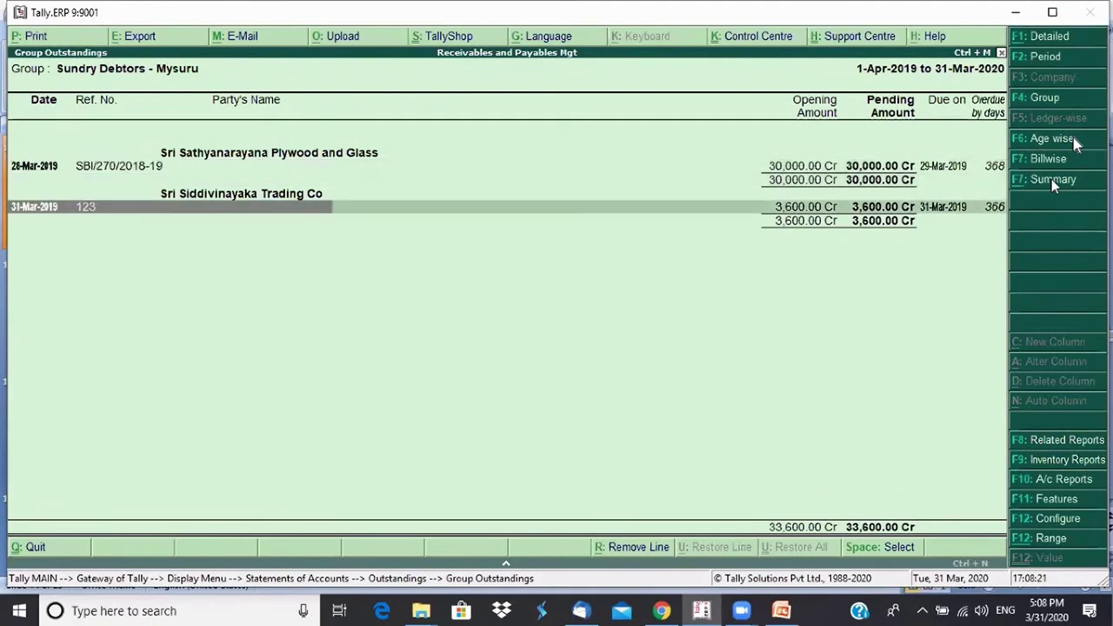
{"action": "key", "text": "Up"}
{"action": "key", "text": "Up"}
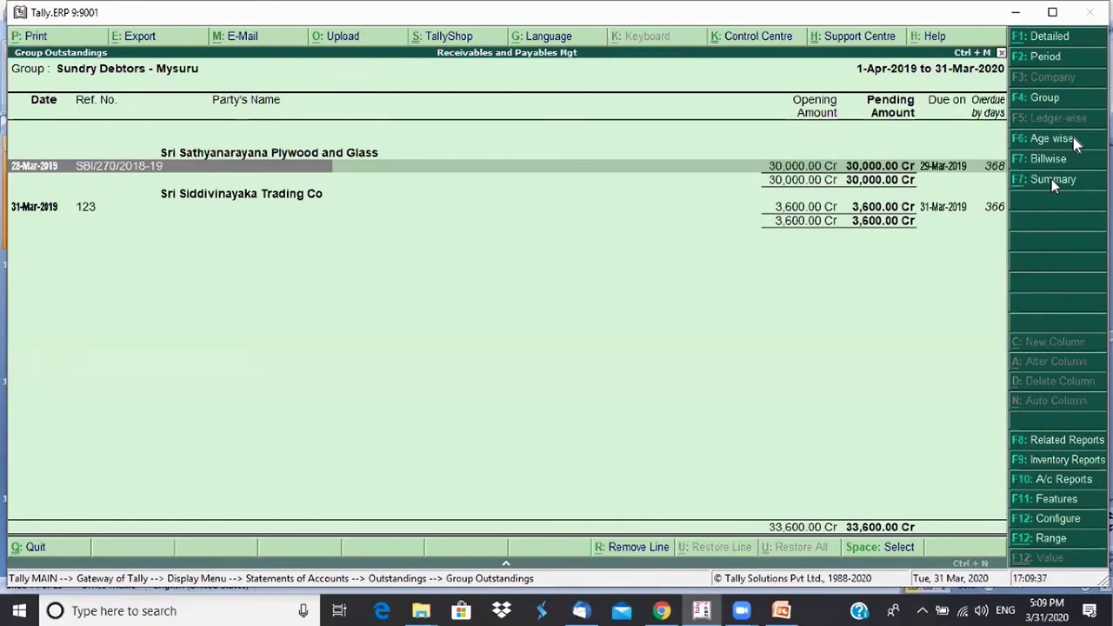
Leave the group outstandings and display the Ratio Analysis report
{"action": "key", "text": "Escape"}
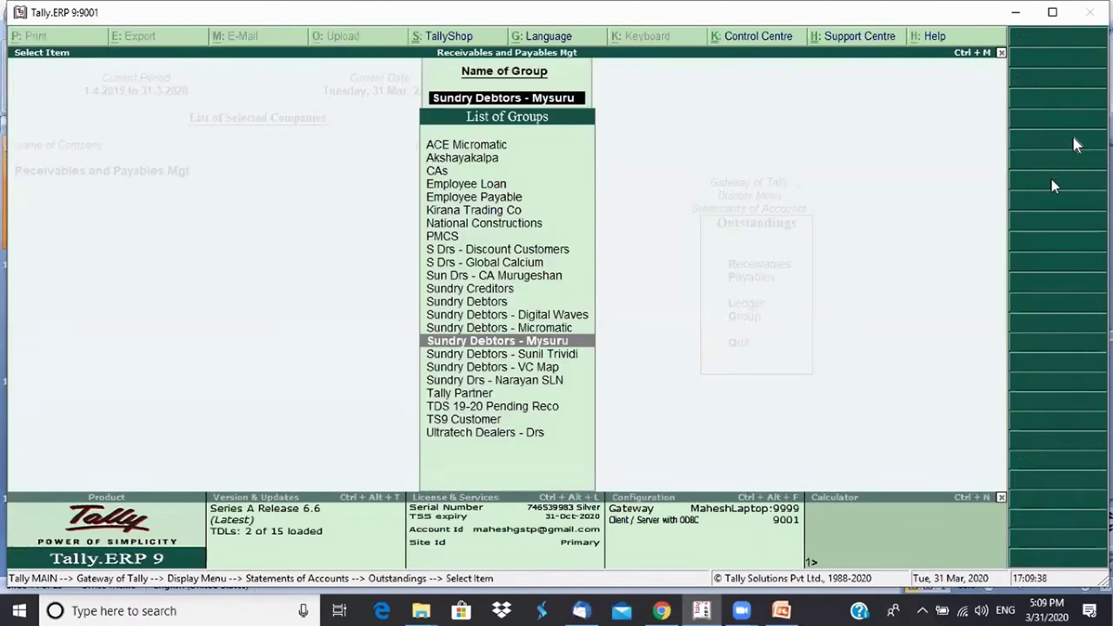
{"action": "key", "text": "Escape"}
{"action": "key", "text": "Escape"}
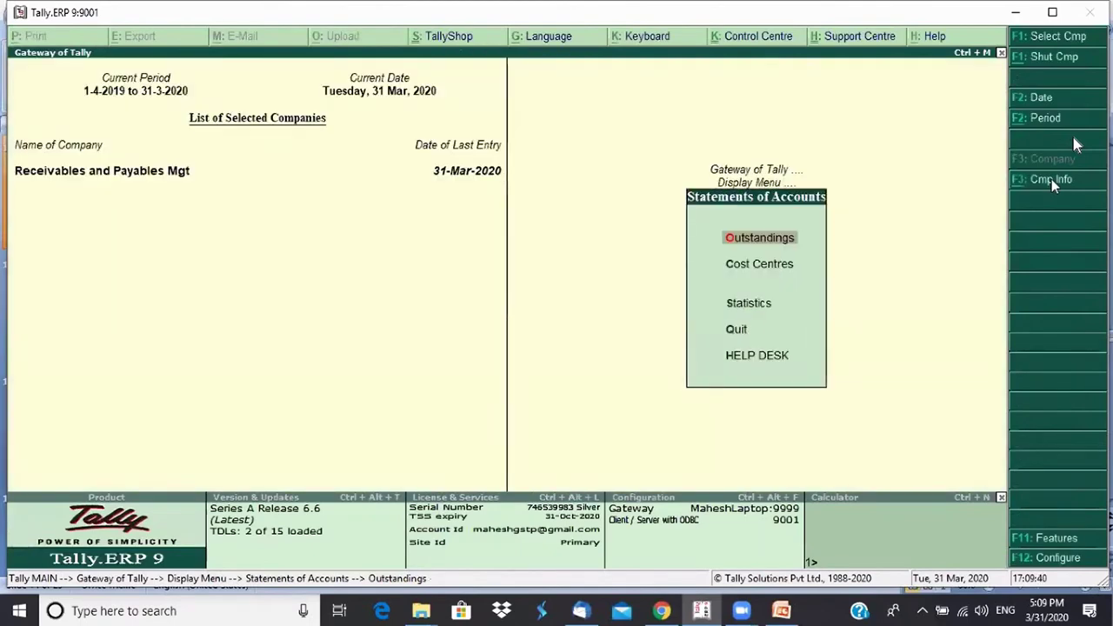
{"action": "key", "text": "Escape"}
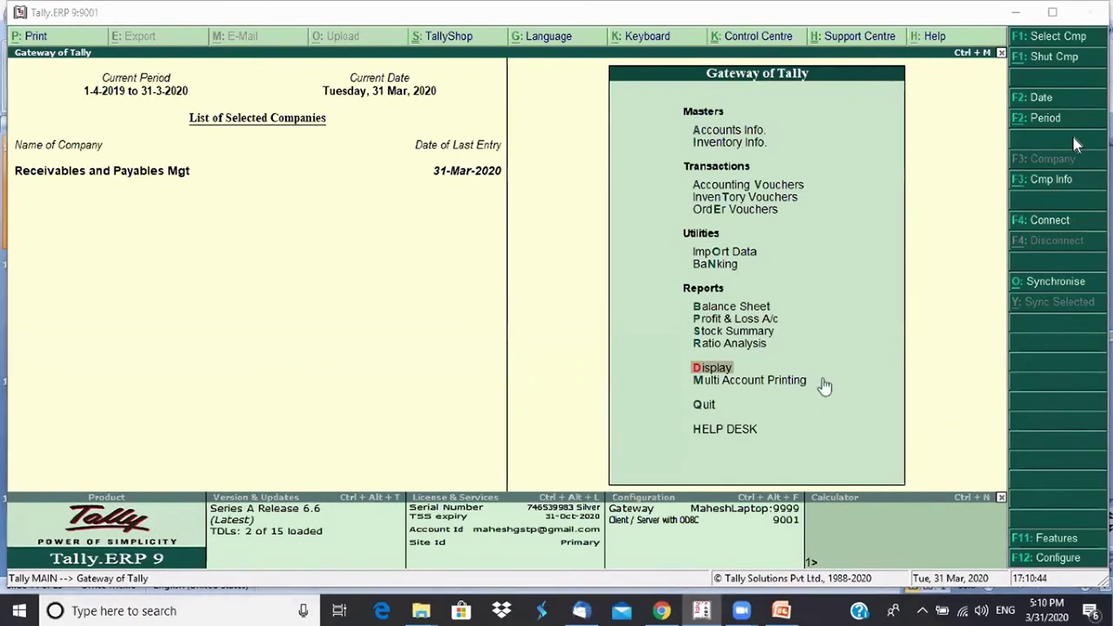
{"action": "left_click", "coordinate": [729, 344]}
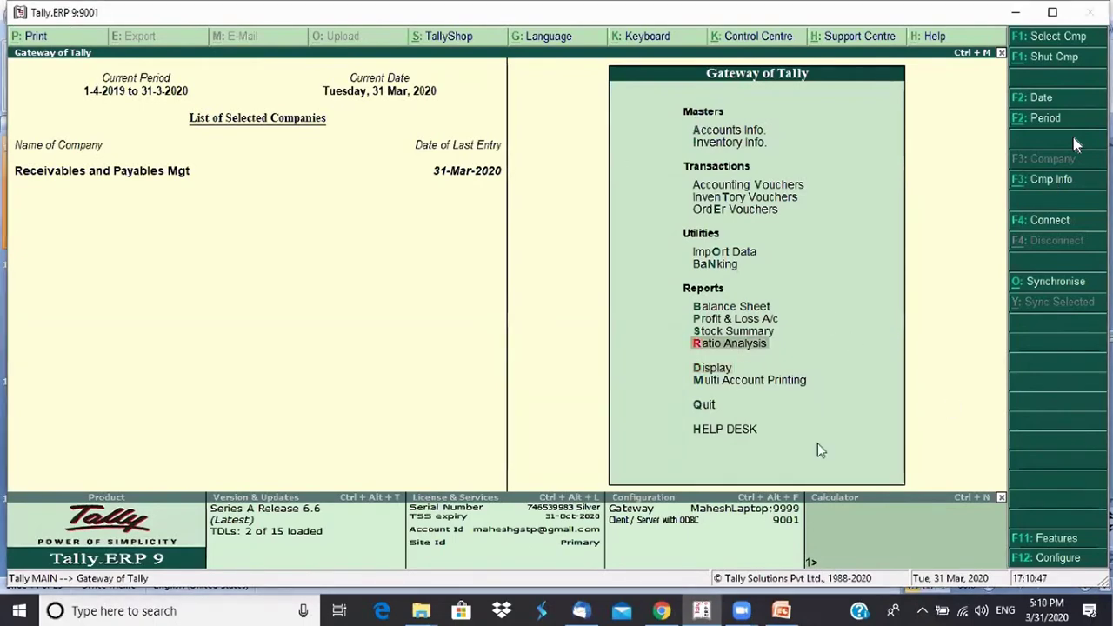
{"action": "key", "text": "Return"}
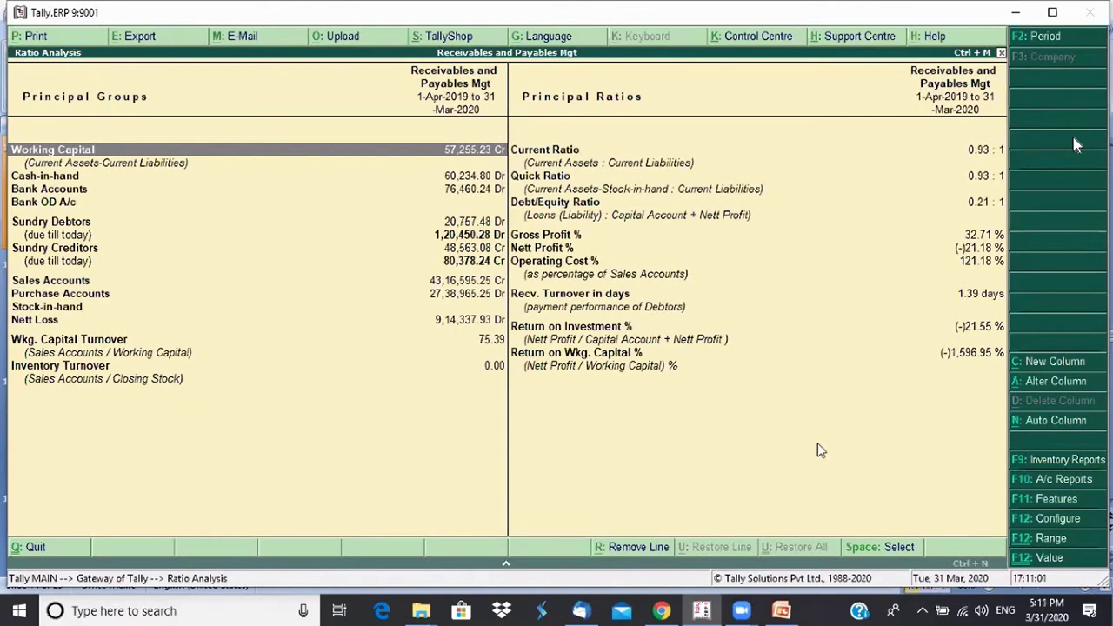
Drill down from the Recv. Turnover in days ratio to the payment performance of Sundry Debtors
{"action": "key", "text": "Right"}
{"action": "key", "text": "Down"}
{"action": "key", "text": "Down"}
{"action": "key", "text": "Down"}
{"action": "key", "text": "Down"}
{"action": "key", "text": "Down"}
{"action": "key", "text": "Down"}
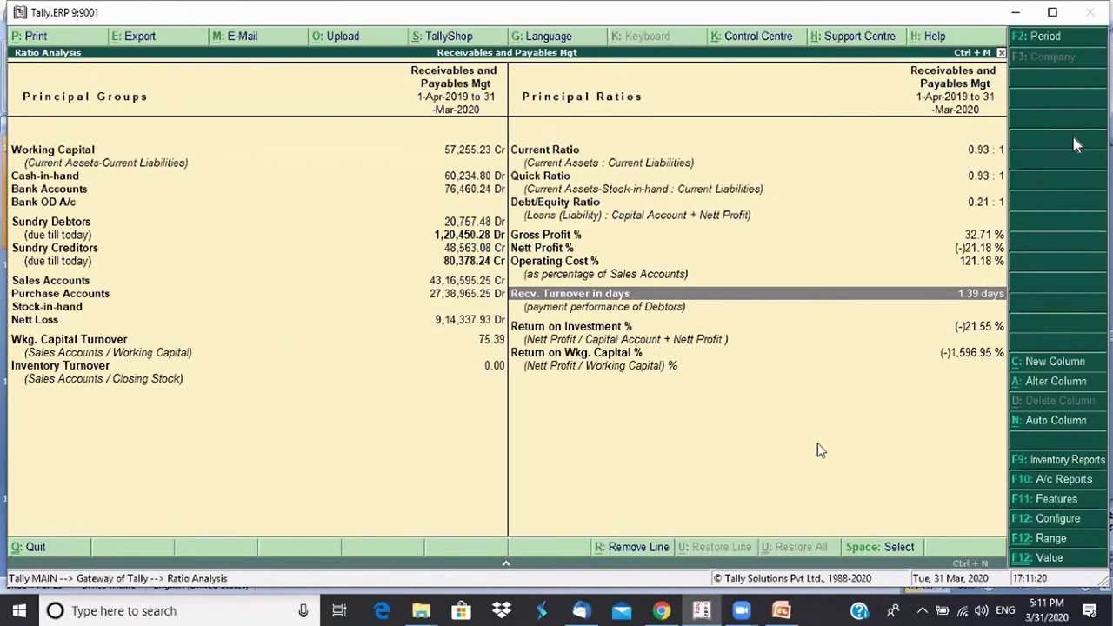
{"action": "key", "text": "Return"}
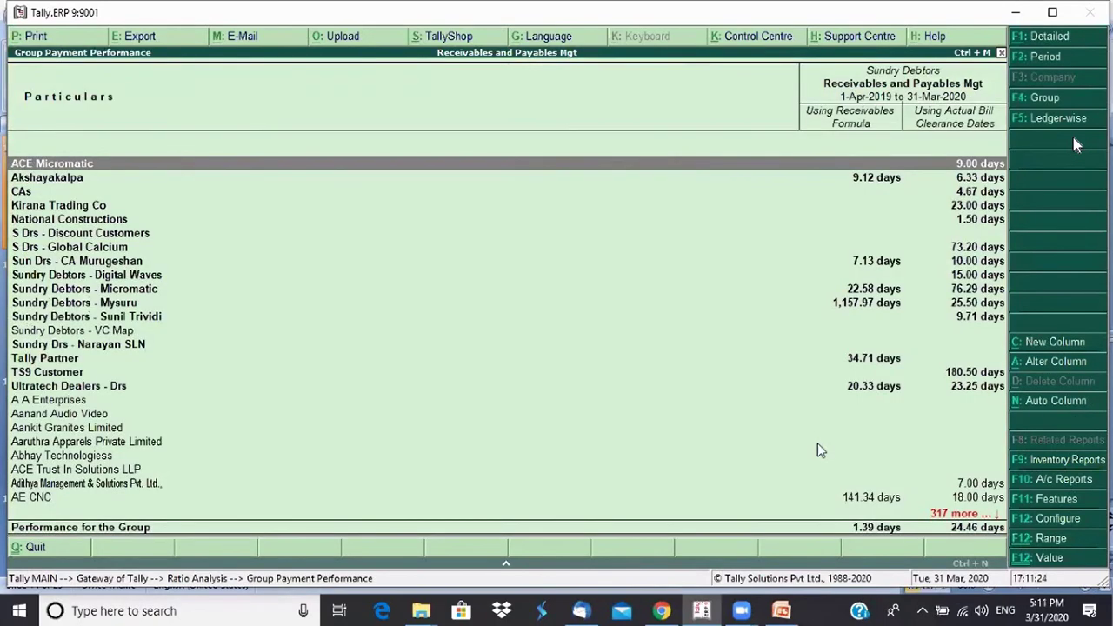
Review the payment performance days of the debtor groups and parties down to AtoZ Collections
{"action": "key", "text": "Down"}
{"action": "key", "text": "Down"}
{"action": "key", "text": "Down"}
{"action": "key", "text": "Down"}
{"action": "key", "text": "Down"}
{"action": "key", "text": "Down"}
{"action": "key", "text": "Down"}
{"action": "key", "text": "Down"}
{"action": "key", "text": "Down"}
{"action": "key", "text": "Down"}
{"action": "key", "text": "Down"}
{"action": "key", "text": "Down"}
{"action": "key", "text": "Down"}
{"action": "key", "text": "Down"}
{"action": "key", "text": "Down"}
{"action": "key", "text": "Down"}
{"action": "key", "text": "Down"}
{"action": "key", "text": "Down"}
{"action": "key", "text": "Down"}
{"action": "key", "text": "Down"}
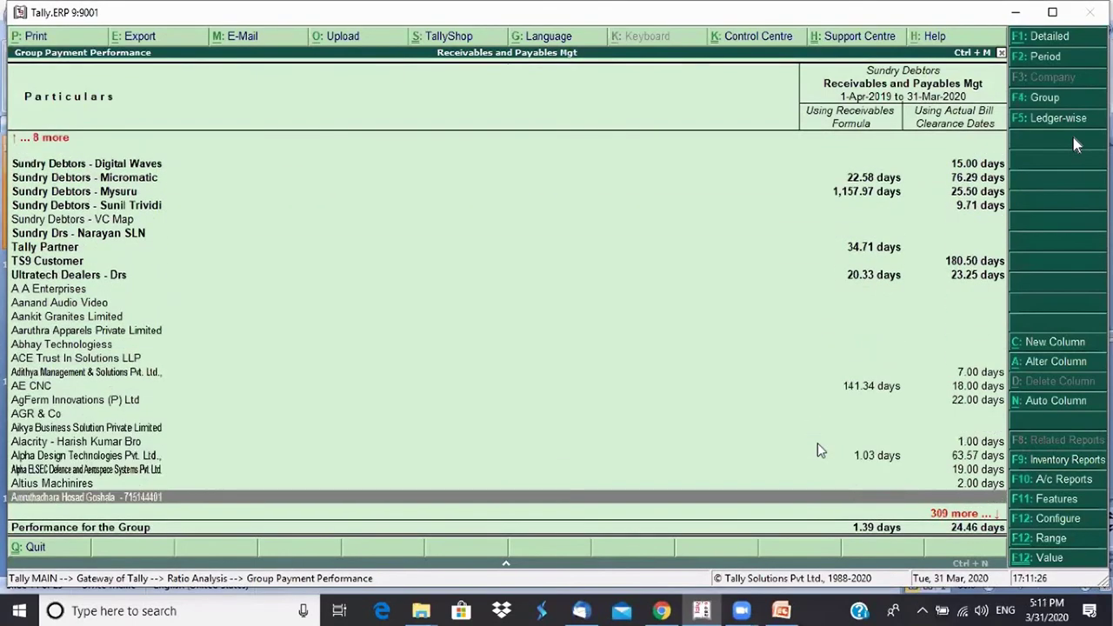
{"action": "key", "text": "Down"}
{"action": "key", "text": "Down"}
{"action": "key", "text": "Down"}
{"action": "key", "text": "Down"}
{"action": "key", "text": "Down"}
{"action": "key", "text": "Down"}
{"action": "key", "text": "Down"}
{"action": "key", "text": "Down"}
{"action": "key", "text": "Down"}
{"action": "key", "text": "Down"}
{"action": "key", "text": "Down"}
{"action": "key", "text": "Down"}
{"action": "key", "text": "Down"}
{"action": "key", "text": "Down"}
{"action": "key", "text": "Down"}
{"action": "key", "text": "Down"}
{"action": "key", "text": "Down"}
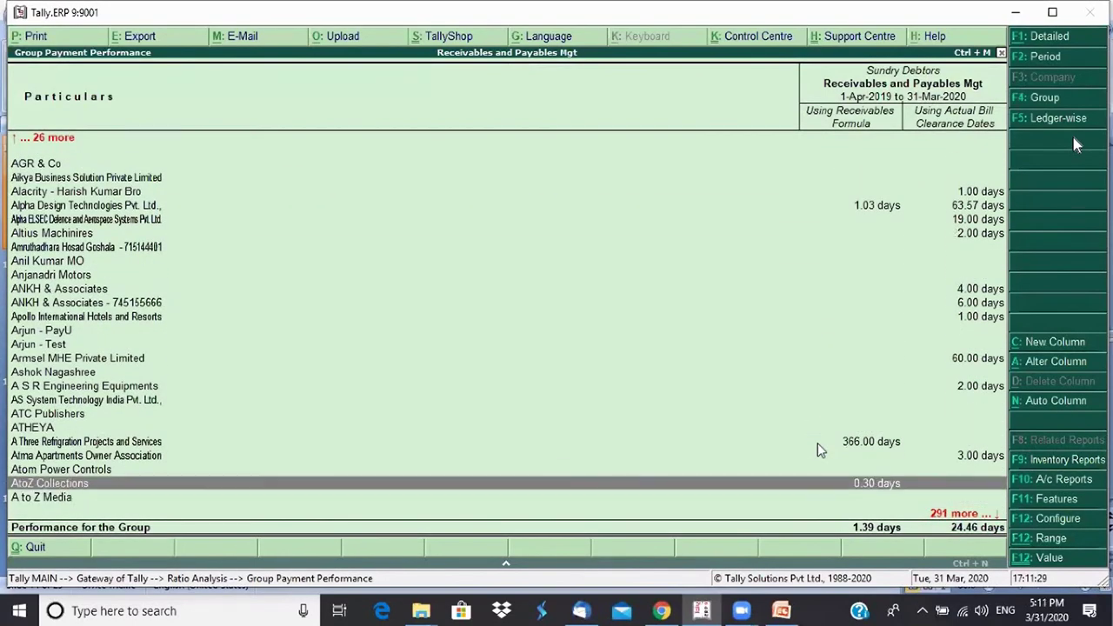
Look back through the payment performance list to its first group, ACE Micromatic
{"action": "key", "text": "Up"}
{"action": "key", "text": "Up"}
{"action": "key", "text": "Up"}
{"action": "key", "text": "Up"}
{"action": "key", "text": "Up"}
{"action": "key", "text": "Up"}
{"action": "key", "text": "Up"}
{"action": "key", "text": "Up"}
{"action": "key", "text": "Up"}
{"action": "key", "text": "Up"}
{"action": "key", "text": "Up"}
{"action": "key", "text": "Up"}
{"action": "key", "text": "Up"}
{"action": "key", "text": "Up"}
{"action": "key", "text": "Up"}
{"action": "key", "text": "Up"}
{"action": "key", "text": "Up"}
{"action": "key", "text": "Up"}
{"action": "key", "text": "Up"}
{"action": "key", "text": "Up"}
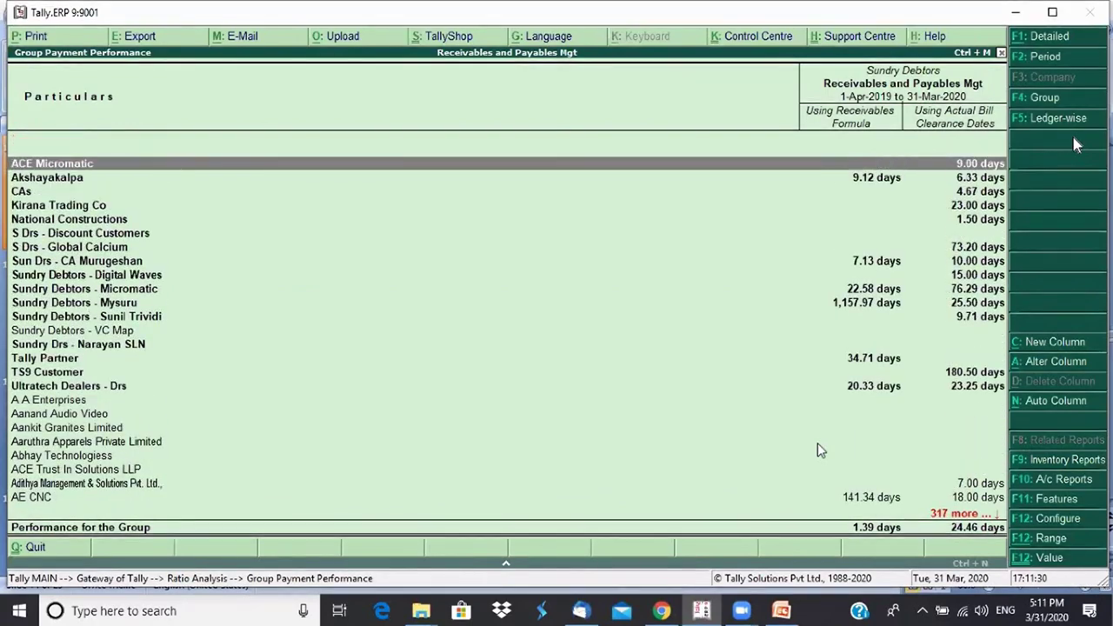
Review the payment performance days of the Sundry Debtors groups and parties from ACE Micromatic down to Atyati Technologies Private Limited
{"action": "key", "text": "Down"}
{"action": "key", "text": "Down"}
{"action": "key", "text": "Down"}
{"action": "key", "text": "Down"}
{"action": "key", "text": "Down"}
{"action": "key", "text": "Down"}
{"action": "key", "text": "Down"}
{"action": "key", "text": "Down"}
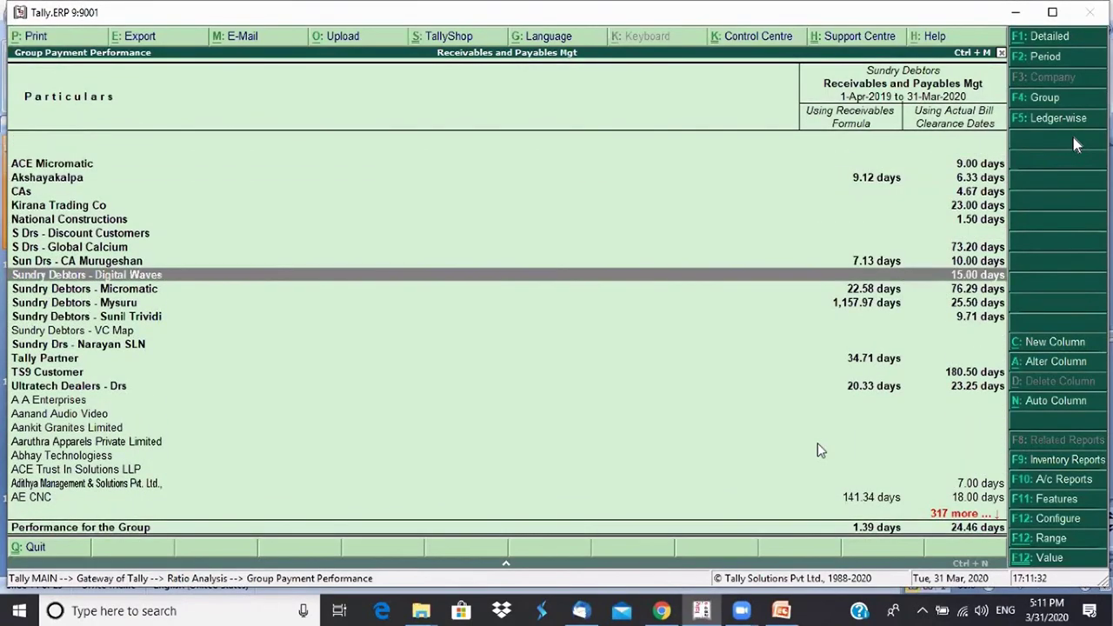
{"action": "key", "text": "Down"}
{"action": "key", "text": "Down"}
{"action": "key", "text": "Down"}
{"action": "key", "text": "Down"}
{"action": "key", "text": "Down"}
{"action": "key", "text": "Down"}
{"action": "key", "text": "Down"}
{"action": "key", "text": "Down"}
{"action": "key", "text": "Down"}
{"action": "key", "text": "Down"}
{"action": "key", "text": "Down"}
{"action": "key", "text": "Down"}
{"action": "key", "text": "Down"}
{"action": "key", "text": "Down"}
{"action": "key", "text": "Down"}
{"action": "key", "text": "Down"}
{"action": "key", "text": "Down"}
{"action": "key", "text": "Down"}
{"action": "key", "text": "Down"}
{"action": "key", "text": "Down"}
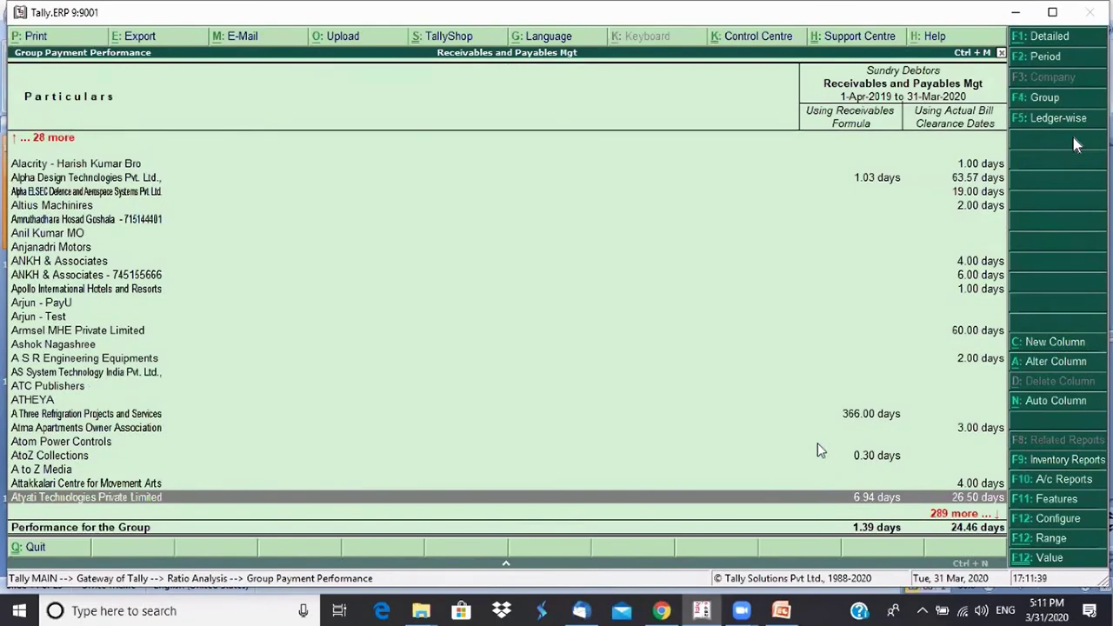
{"action": "key", "text": "Down"}
Look back up the payment performance list as far as the Tally Partner group
{"action": "key", "text": "Up"}
{"action": "key", "text": "Up"}
{"action": "key", "text": "Up"}
{"action": "key", "text": "Up"}
{"action": "key", "text": "Up"}
{"action": "key", "text": "Up"}
{"action": "key", "text": "Up"}
{"action": "key", "text": "Up"}
{"action": "key", "text": "Up"}
{"action": "key", "text": "Up"}
{"action": "key", "text": "Up"}
{"action": "key", "text": "Up"}
{"action": "key", "text": "Up"}
{"action": "key", "text": "Up"}
{"action": "key", "text": "Up"}
{"action": "key", "text": "Up"}
{"action": "key", "text": "Up"}
{"action": "key", "text": "Up"}
{"action": "key", "text": "Up"}
{"action": "key", "text": "Up"}
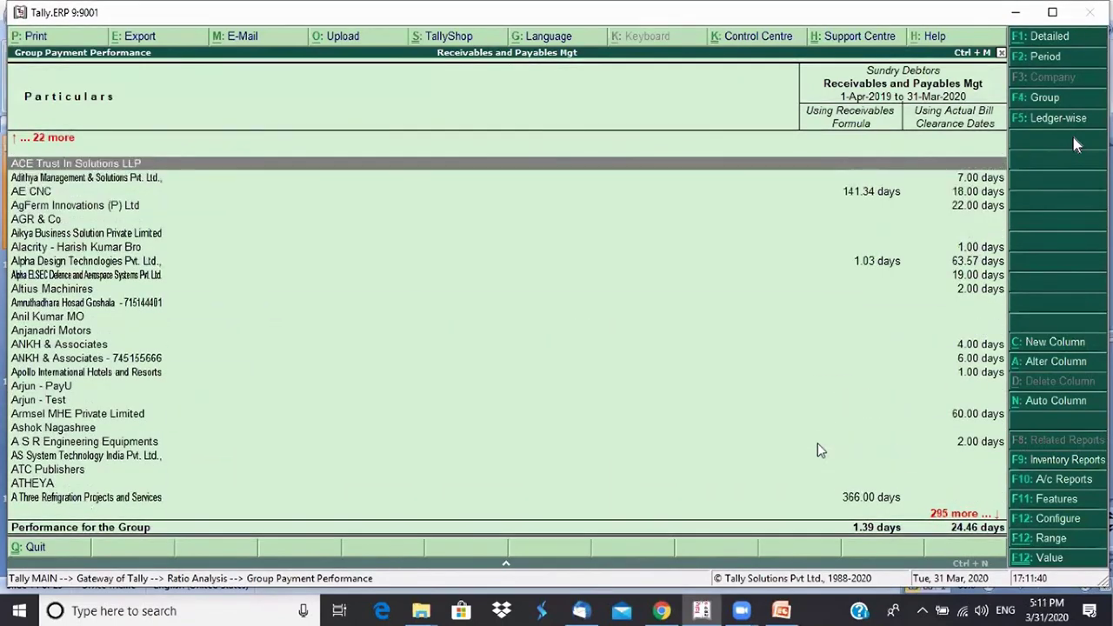
{"action": "key", "text": "Up"}
{"action": "key", "text": "Up"}
{"action": "key", "text": "Up"}
{"action": "key", "text": "Up"}
{"action": "key", "text": "Up"}
{"action": "key", "text": "Up"}
{"action": "key", "text": "Up"}
{"action": "key", "text": "Up"}
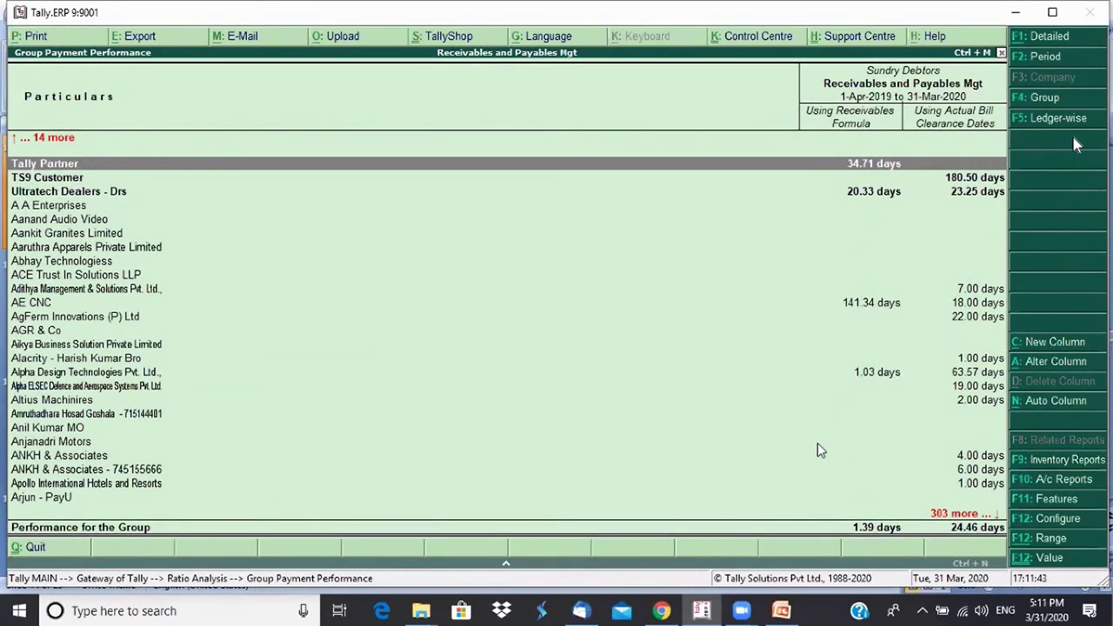
Return to Ratio Analysis and drill down again from Recv. Turnover in days to the Sundry Debtors payment performance
{"action": "key", "text": "Escape"}
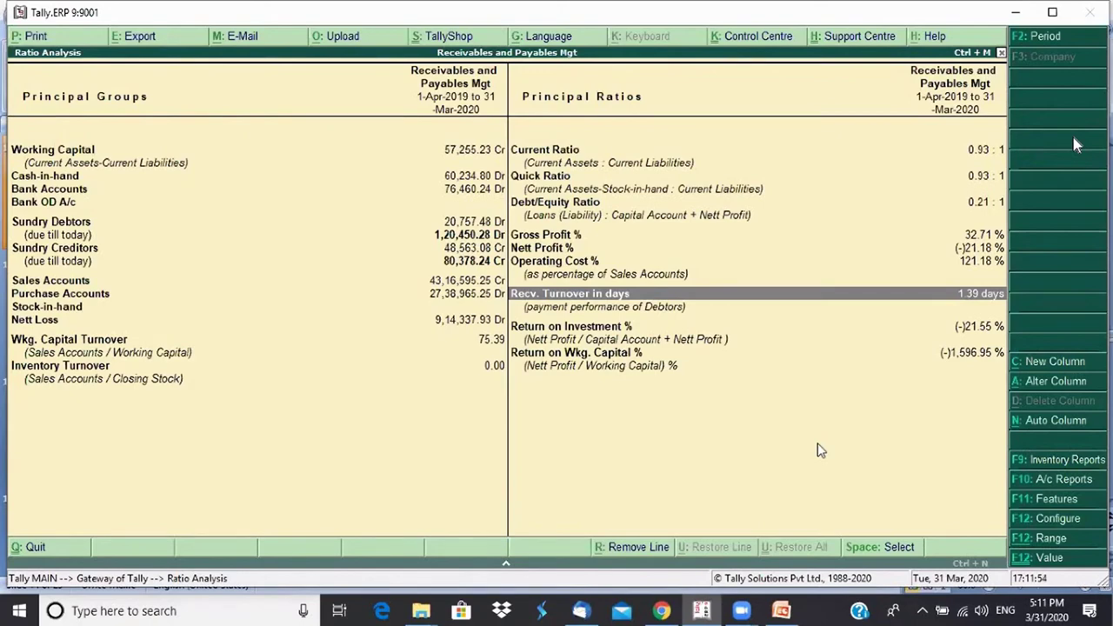
{"action": "key", "text": "Return"}
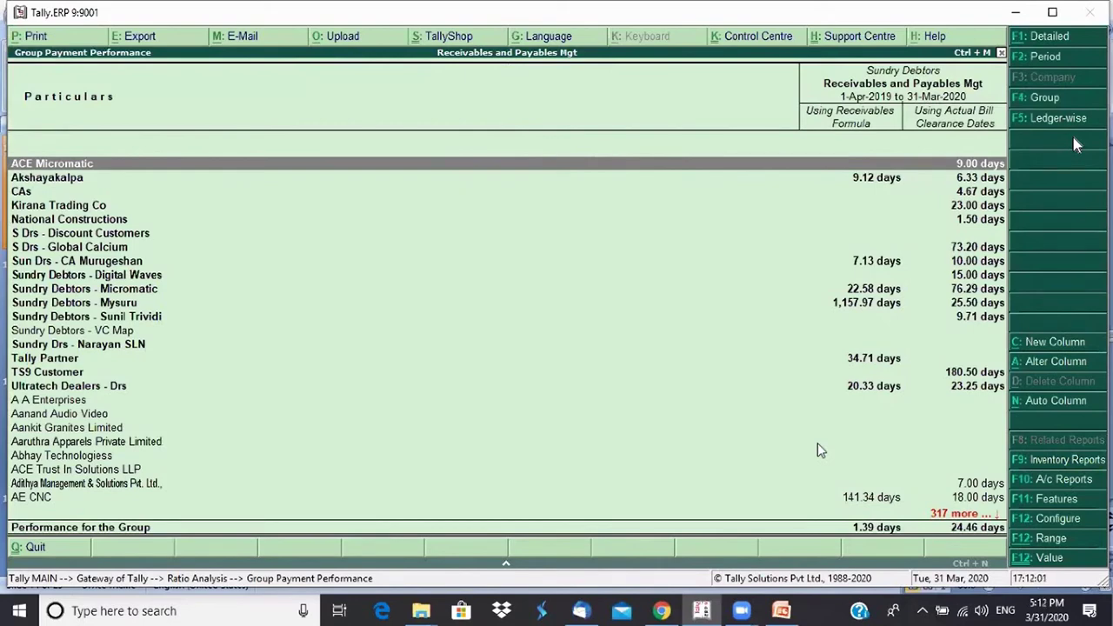
Compare the receivables-formula days with the actual bill clearance days for the debtor groups between ACE Micromatic and TS9 Customer
{"action": "key", "text": "Down"}
{"action": "key", "text": "Down"}
{"action": "key", "text": "Down"}
{"action": "key", "text": "Down"}
{"action": "key", "text": "Down"}
{"action": "key", "text": "Down"}
{"action": "key", "text": "Down"}
{"action": "key", "text": "Down"}
{"action": "key", "text": "Down"}
{"action": "key", "text": "Down"}
{"action": "key", "text": "Down"}
{"action": "key", "text": "Down"}
{"action": "key", "text": "Down"}
{"action": "key", "text": "Down"}
{"action": "key", "text": "Down"}
{"action": "key", "text": "Down"}
{"action": "key", "text": "Up"}
{"action": "key", "text": "Up"}
{"action": "key", "text": "Up"}
{"action": "key", "text": "Up"}
{"action": "key", "text": "Up"}
{"action": "key", "text": "Up"}
{"action": "key", "text": "Up"}
{"action": "key", "text": "Up"}
{"action": "key", "text": "Up"}
{"action": "key", "text": "Up"}
{"action": "key", "text": "Up"}
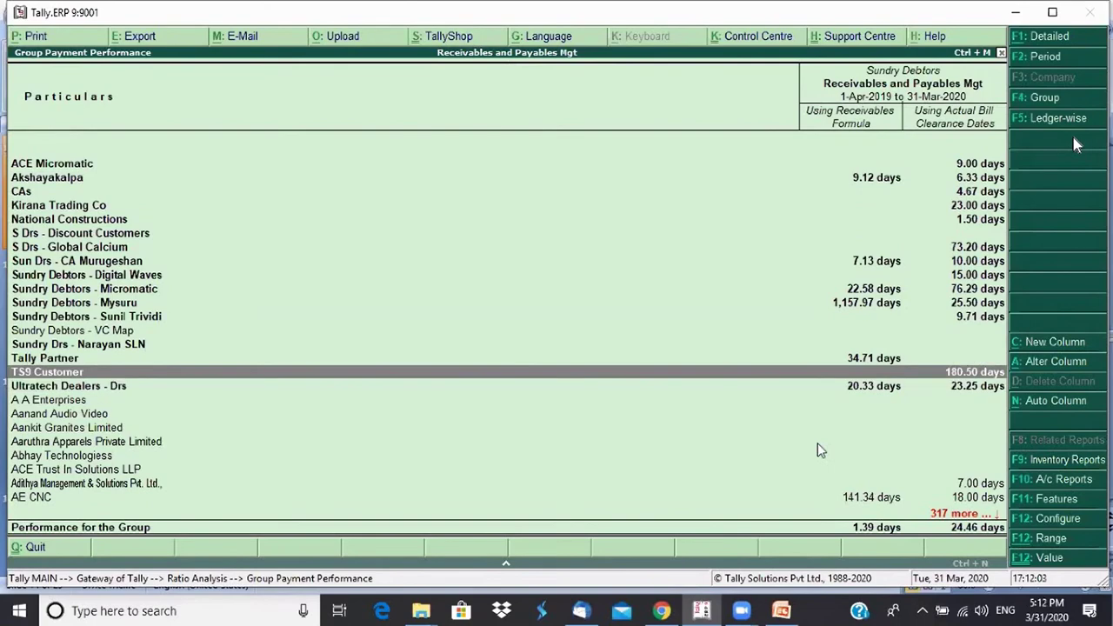
{"action": "key", "text": "Down"}
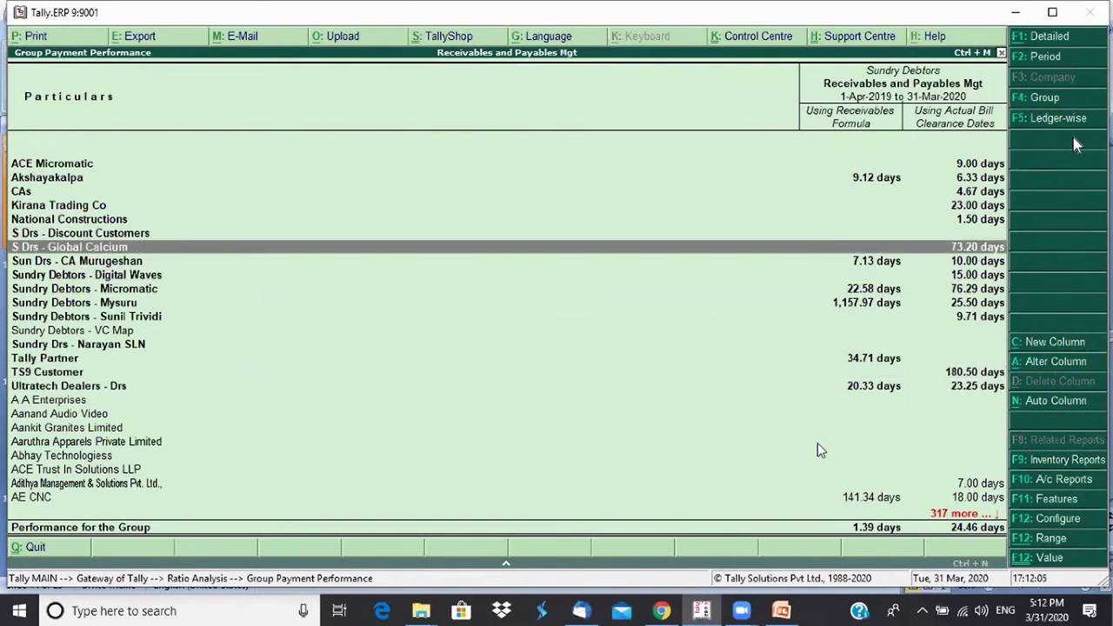
Examine the payment days of the debtor groups and individual parties from S Drs - Global Calcium down to AtoZ Collections
{"action": "key", "text": "Down"}
{"action": "key", "text": "Down"}
{"action": "key", "text": "Down"}
{"action": "key", "text": "Down"}
{"action": "key", "text": "Down"}
{"action": "key", "text": "Down"}
{"action": "key", "text": "Down"}
{"action": "key", "text": "Down"}
{"action": "key", "text": "Down"}
{"action": "key", "text": "Down"}
{"action": "key", "text": "Down"}
{"action": "key", "text": "Down"}
{"action": "key", "text": "Down"}
{"action": "key", "text": "Down"}
{"action": "key", "text": "Down"}
{"action": "key", "text": "Down"}
{"action": "key", "text": "Down"}
{"action": "key", "text": "Down"}
{"action": "key", "text": "Down"}
{"action": "key", "text": "Down"}
{"action": "key", "text": "Down"}
{"action": "key", "text": "Down"}
{"action": "key", "text": "Down"}
{"action": "key", "text": "Down"}
{"action": "key", "text": "Down"}
{"action": "key", "text": "Down"}
{"action": "key", "text": "Down"}
{"action": "key", "text": "Down"}
{"action": "key", "text": "Down"}
{"action": "key", "text": "Down"}
{"action": "key", "text": "Down"}
{"action": "key", "text": "Down"}
{"action": "key", "text": "Down"}
{"action": "key", "text": "Down"}
{"action": "key", "text": "Down"}
{"action": "key", "text": "Down"}
{"action": "key", "text": "Down"}
{"action": "key", "text": "Down"}
{"action": "key", "text": "Down"}
{"action": "key", "text": "Down"}
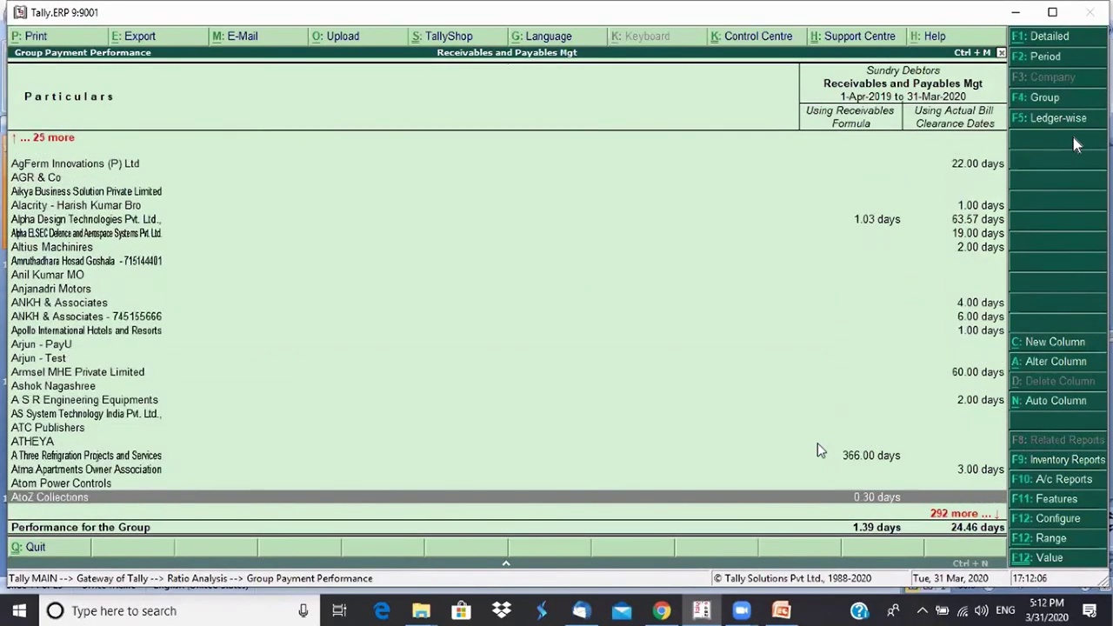
Look back up the individual debtors' payment days to Atom Power Controls
{"action": "key", "text": "Up"}
{"action": "key", "text": "Up"}
{"action": "key", "text": "Up"}
{"action": "key", "text": "Up"}
{"action": "key", "text": "Up"}
{"action": "key", "text": "Up"}
{"action": "key", "text": "Up"}
{"action": "key", "text": "Up"}
{"action": "key", "text": "Up"}
{"action": "key", "text": "Up"}
{"action": "key", "text": "Up"}
{"action": "key", "text": "Up"}
{"action": "key", "text": "Up"}
{"action": "key", "text": "Up"}
{"action": "key", "text": "Up"}
{"action": "key", "text": "Up"}
{"action": "key", "text": "Up"}
{"action": "key", "text": "Up"}
{"action": "key", "text": "Up"}
{"action": "key", "text": "Up"}
{"action": "key", "text": "Up"}
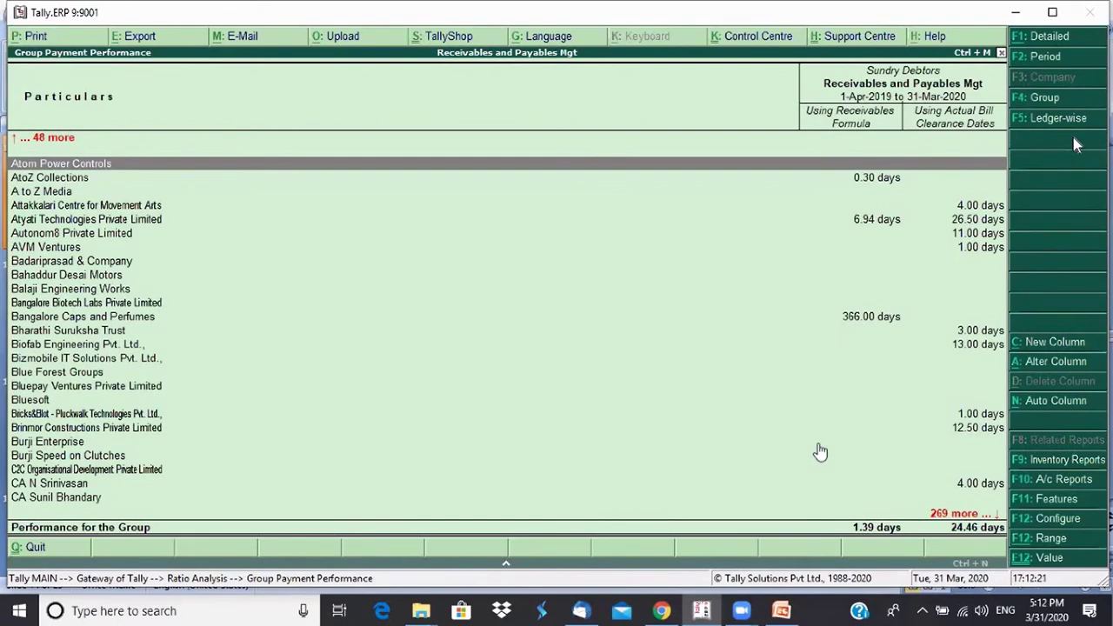
Review the payment days of the parties from Atom Power Controls down to Bharathi Suruksha Trust
{"action": "key", "text": "Down"}
{"action": "key", "text": "Down"}
{"action": "key", "text": "Down"}
{"action": "key", "text": "Down"}
{"action": "key", "text": "Down"}
{"action": "key", "text": "Down"}
{"action": "key", "text": "Down"}
{"action": "key", "text": "Down"}
{"action": "key", "text": "Down"}
{"action": "key", "text": "Down"}
{"action": "key", "text": "Down"}
{"action": "key", "text": "Down"}
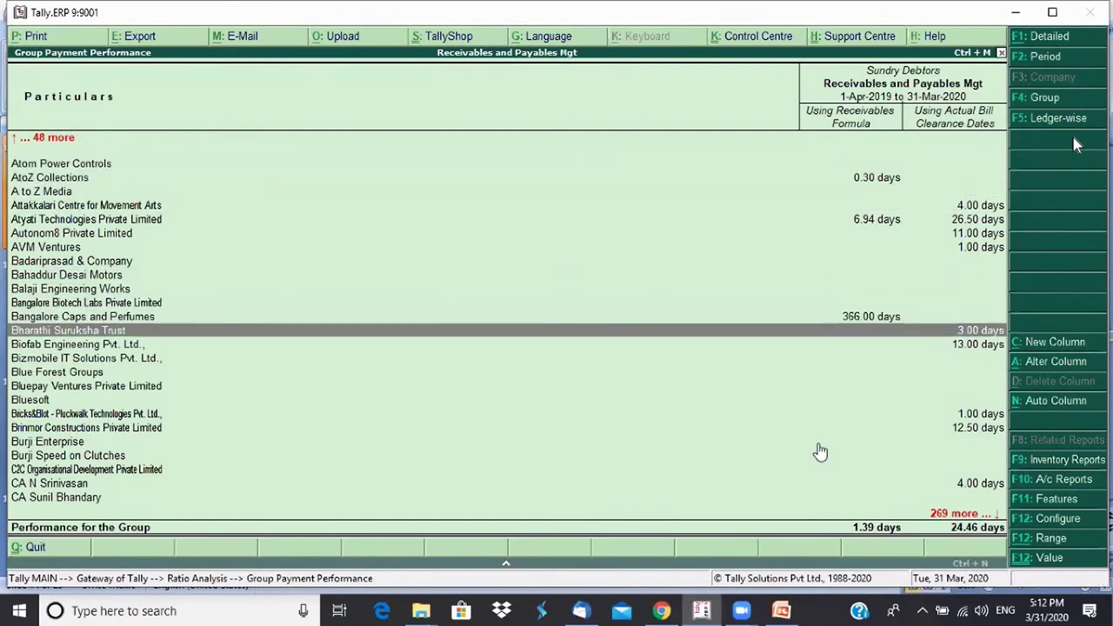
Examine the payment days of the parties from Bharathi Suruksha Trust down to Bizmobile IT Solutions Pvt. Ltd
{"action": "key", "text": "Down"}
{"action": "key", "text": "Down"}
{"action": "key", "text": "Down"}
{"action": "key", "text": "Down"}
{"action": "key", "text": "Down"}
{"action": "key", "text": "Down"}
{"action": "key", "text": "Down"}
{"action": "key", "text": "Down"}
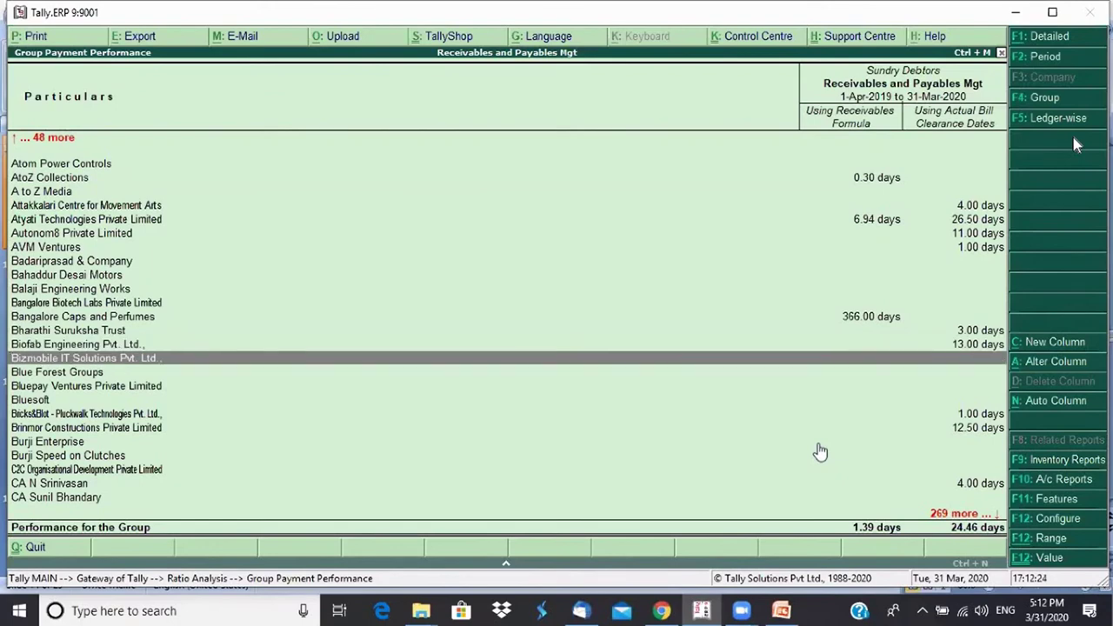
Review the debtors' payment days back up from Bizmobile IT Solutions to the ACE Micromatic group at the start of the list
{"action": "key", "text": "Up"}
{"action": "key", "text": "Up"}
{"action": "key", "text": "Up"}
{"action": "key", "text": "Up"}
{"action": "key", "text": "Up"}
{"action": "key", "text": "Up"}
{"action": "key", "text": "Up"}
{"action": "key", "text": "Up"}
{"action": "key", "text": "Up"}
{"action": "key", "text": "Up"}
{"action": "key", "text": "Up"}
{"action": "key", "text": "Up"}
{"action": "key", "text": "Up"}
{"action": "key", "text": "Up"}
{"action": "key", "text": "Up"}
{"action": "key", "text": "Up"}
{"action": "key", "text": "Up"}
{"action": "key", "text": "Up"}
{"action": "key", "text": "Up"}
{"action": "key", "text": "Up"}
{"action": "key", "text": "Up"}
{"action": "key", "text": "Up"}
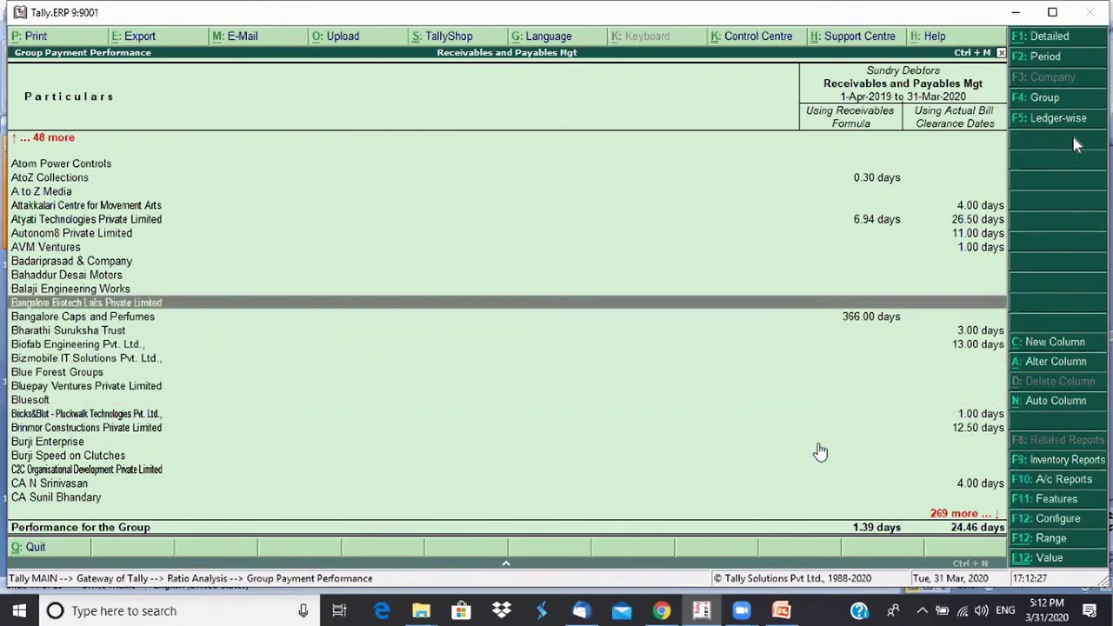
{"action": "key", "text": "Up"}
{"action": "key", "text": "Up"}
{"action": "key", "text": "Up"}
{"action": "key", "text": "Up"}
{"action": "key", "text": "Up"}
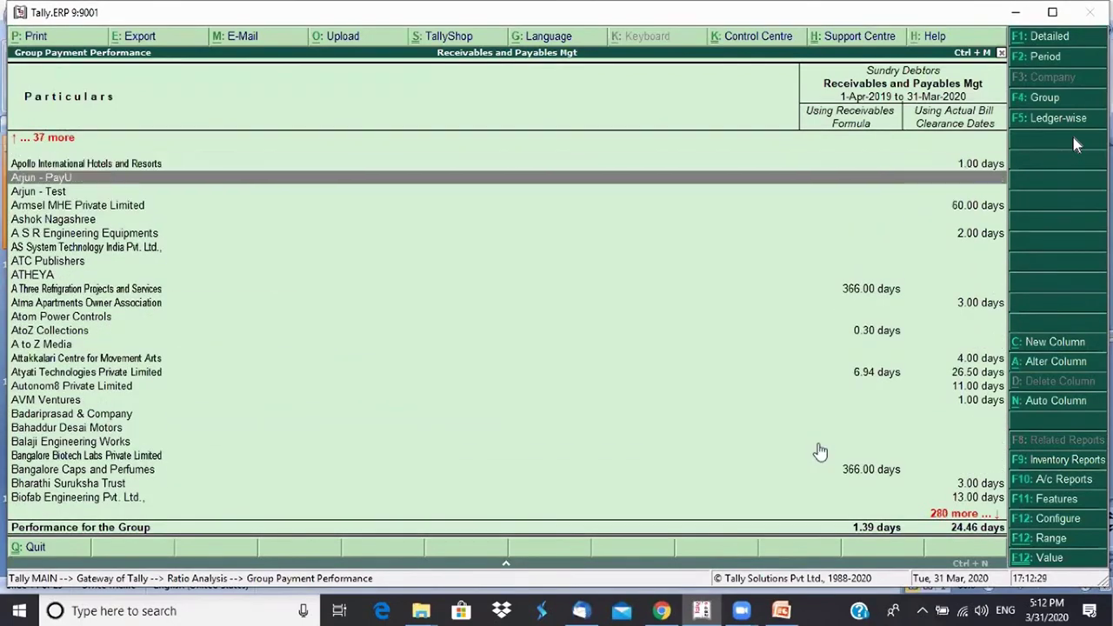
{"action": "key", "text": "Up"}
{"action": "key", "text": "Up"}
{"action": "key", "text": "Up"}
{"action": "key", "text": "Up"}
{"action": "key", "text": "Up"}
{"action": "key", "text": "Up"}
{"action": "key", "text": "Up"}
{"action": "key", "text": "Up"}
{"action": "key", "text": "Up"}
{"action": "key", "text": "Up"}
{"action": "key", "text": "Up"}
{"action": "key", "text": "Up"}
{"action": "key", "text": "Up"}
{"action": "key", "text": "Up"}
{"action": "key", "text": "Up"}
{"action": "key", "text": "Up"}
{"action": "key", "text": "Up"}
{"action": "key", "text": "Up"}
{"action": "key", "text": "Up"}
{"action": "key", "text": "Up"}
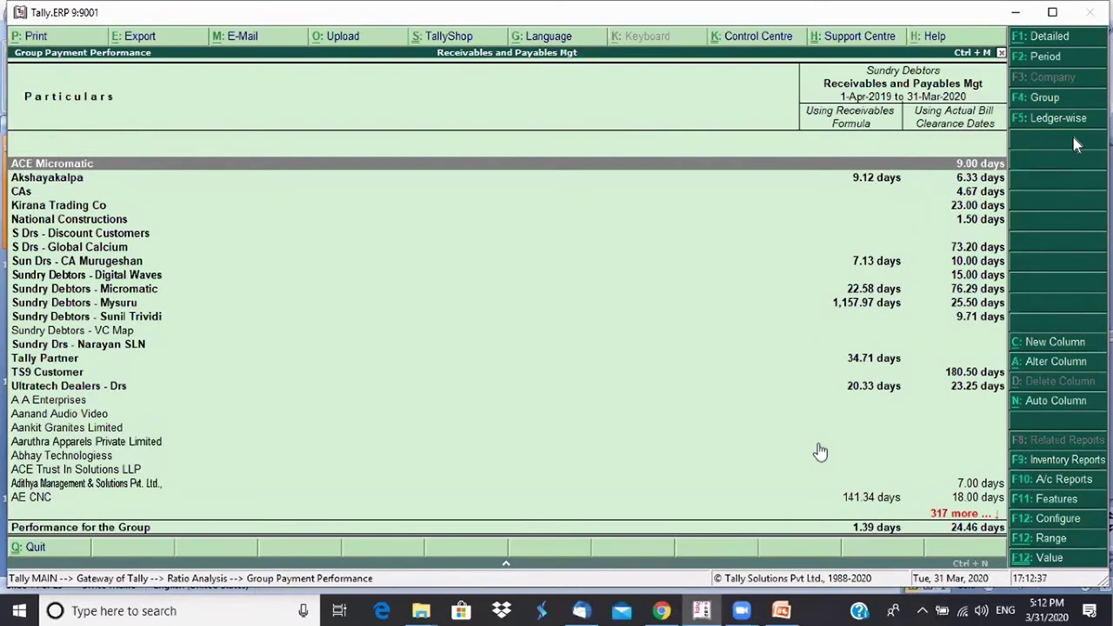
Leave the Ratio Analysis and bring up the ledger selection of the Account Books
{"action": "key", "text": "Escape"}
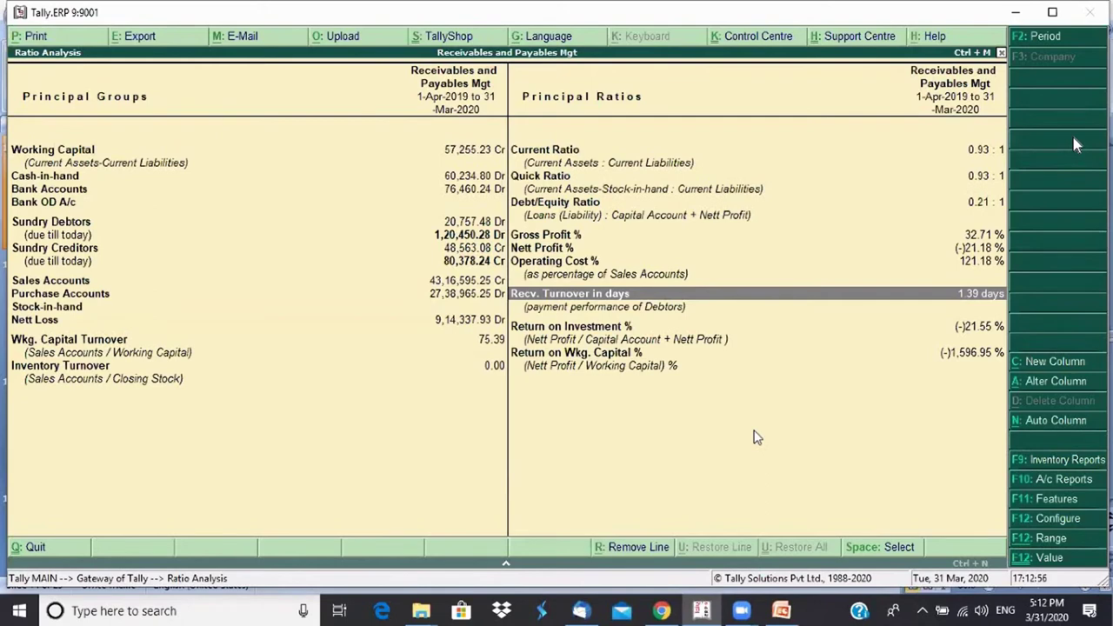
{"action": "key", "text": "Escape"}
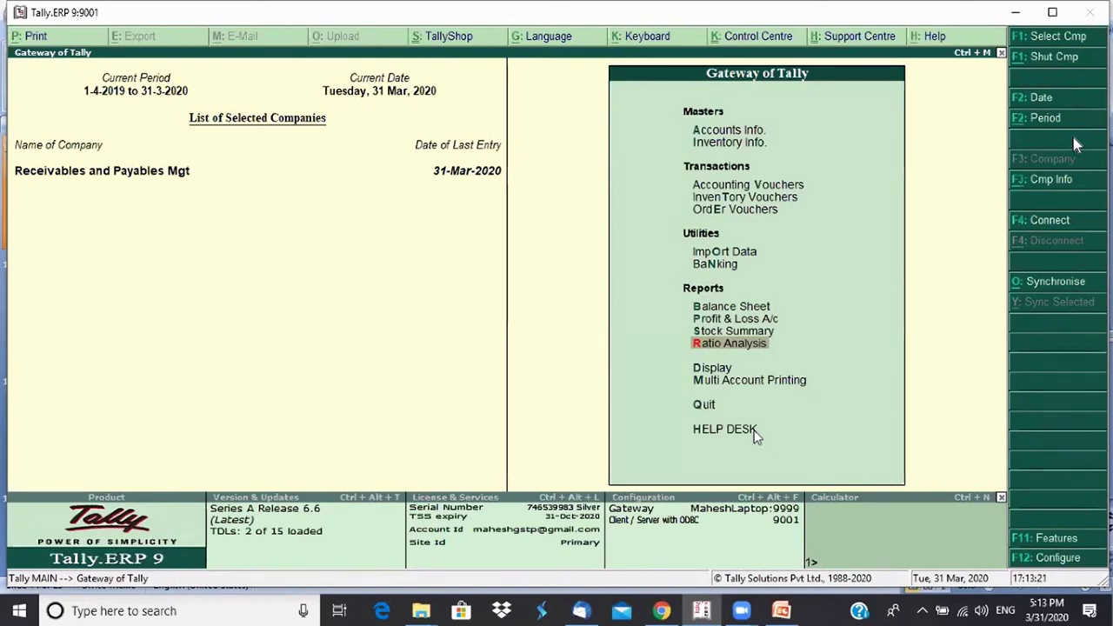
{"action": "key", "text": "d"}
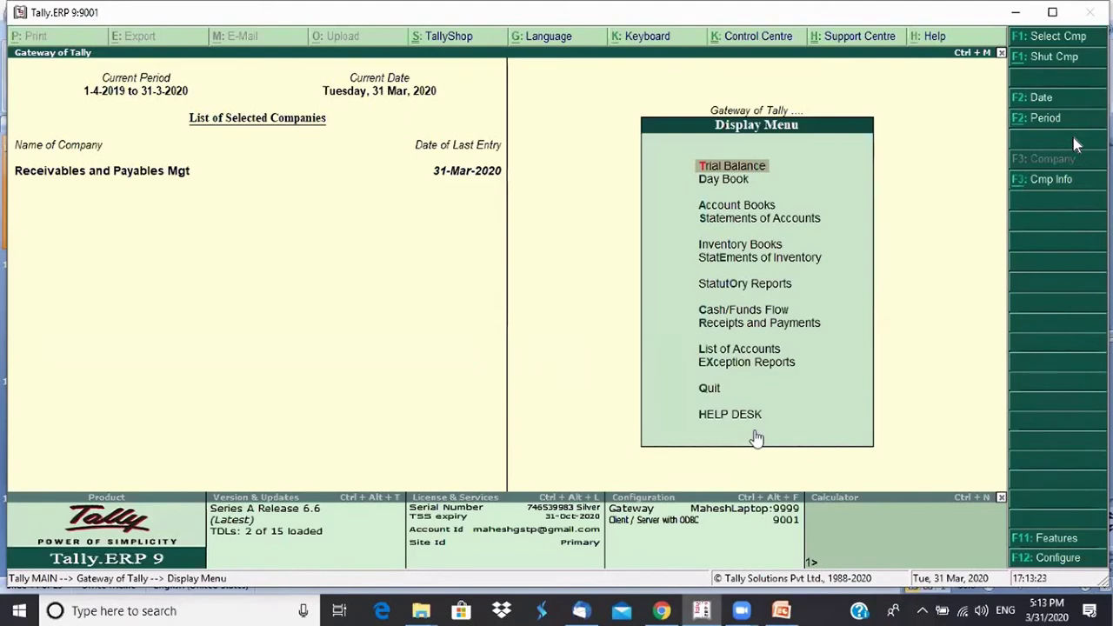
{"action": "key", "text": "l"}
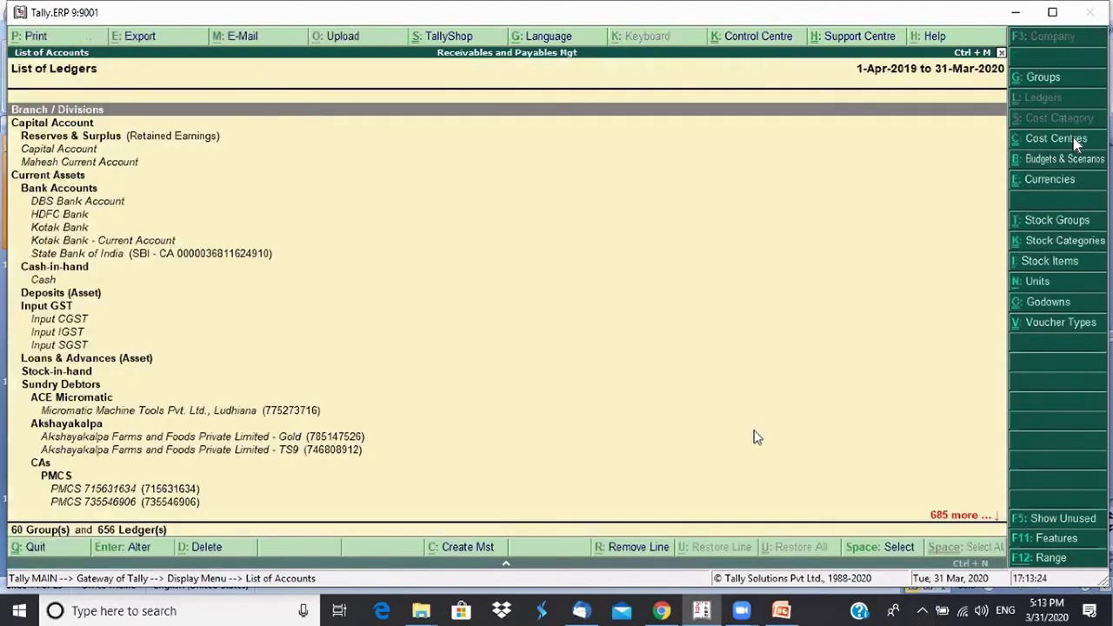
{"action": "key", "text": "Escape"}
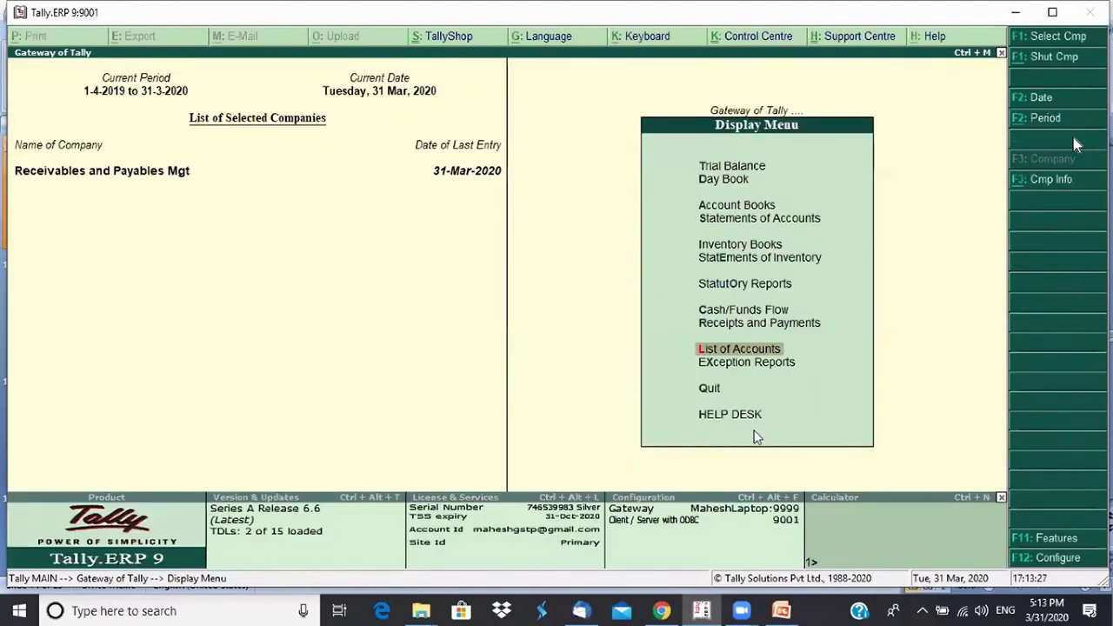
{"action": "key", "text": "a"}
{"action": "key", "text": "l"}
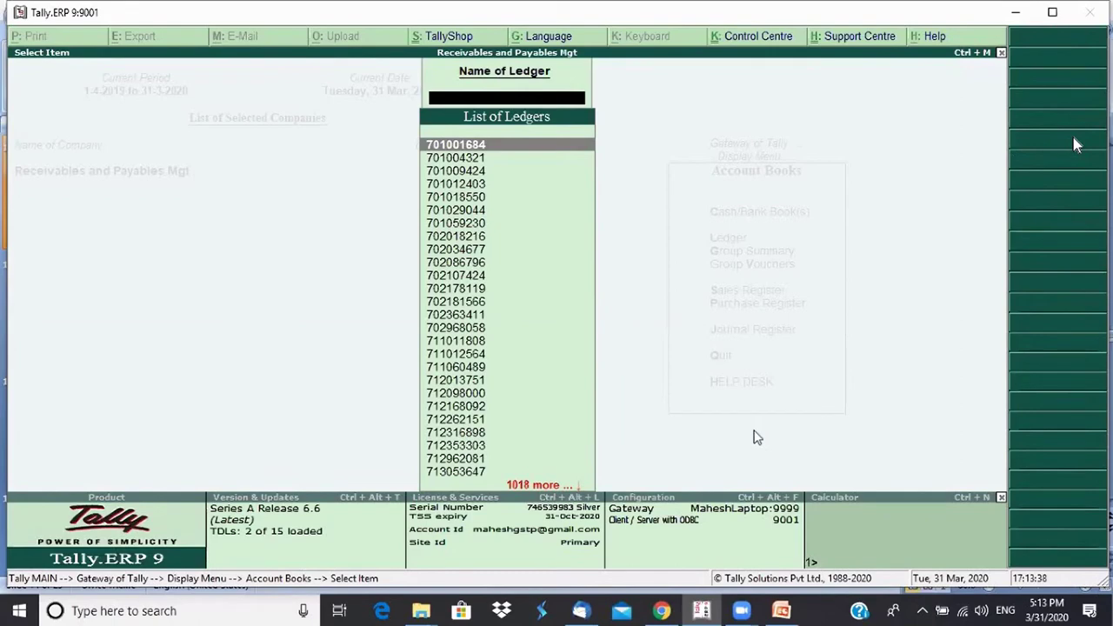
Find the Micromatic ledgers and open the vouchers of Micromatic Machine Tools Pvt. Ltd., HO
{"action": "type", "text": "Ac"}
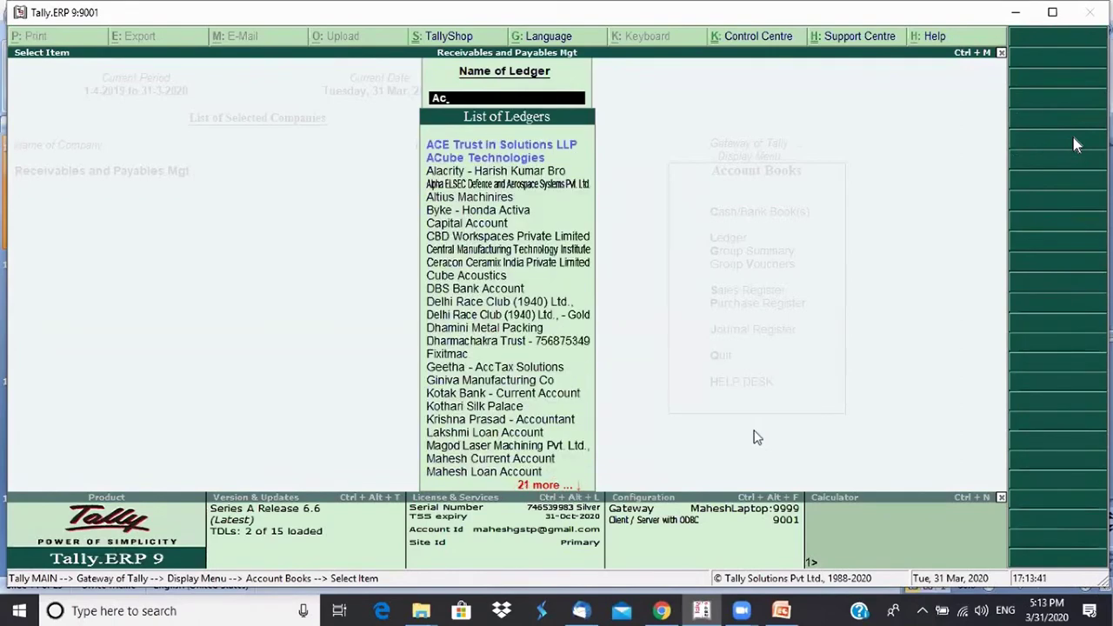
{"action": "key", "text": "BackSpace"}
{"action": "key", "text": "BackSpace"}
{"action": "type", "text": "Mic"}
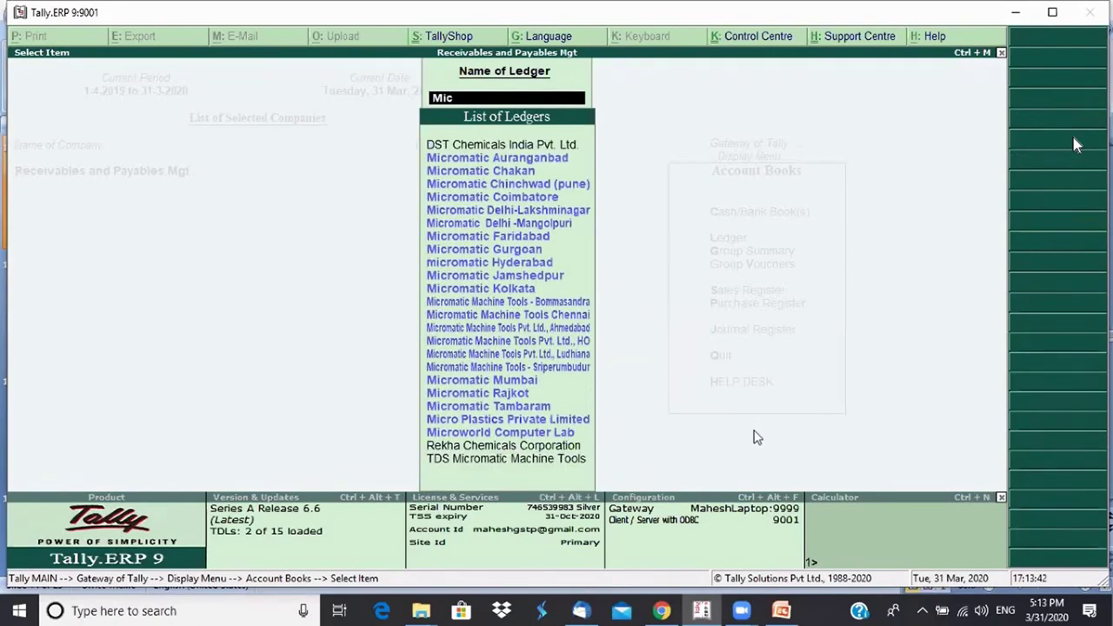
{"action": "key", "text": "Down"}
{"action": "key", "text": "Down"}
{"action": "key", "text": "Down"}
{"action": "key", "text": "Down"}
{"action": "key", "text": "Down"}
{"action": "key", "text": "Down"}
{"action": "key", "text": "Down"}
{"action": "key", "text": "Down"}
{"action": "key", "text": "Down"}
{"action": "key", "text": "Down"}
{"action": "key", "text": "Down"}
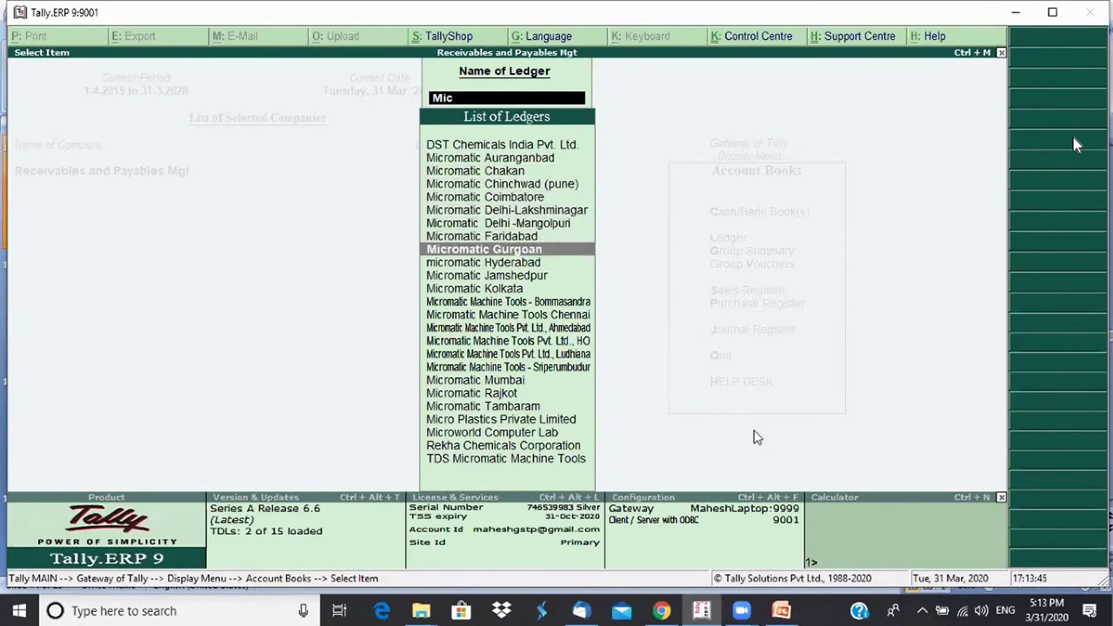
{"action": "key", "text": "Down"}
{"action": "key", "text": "Down"}
{"action": "key", "text": "Down"}
{"action": "key", "text": "Down"}
{"action": "key", "text": "Return"}
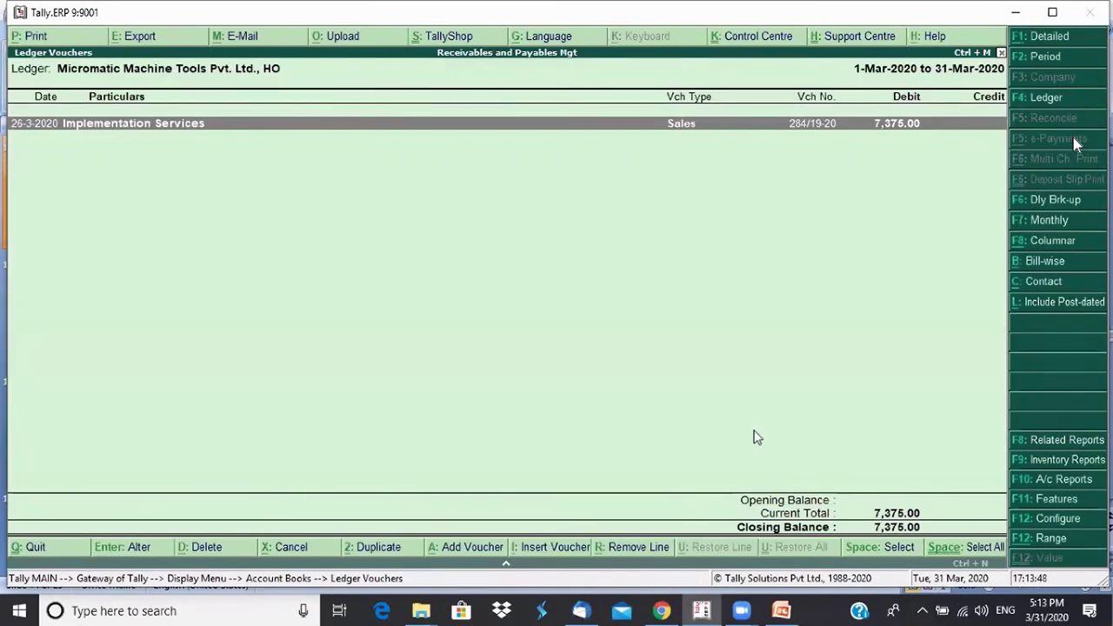
Display the ledger's bill-wise outstandings and examine the pending main, GST and TDS references of bill 284/19-20
{"action": "key", "text": "Return"}
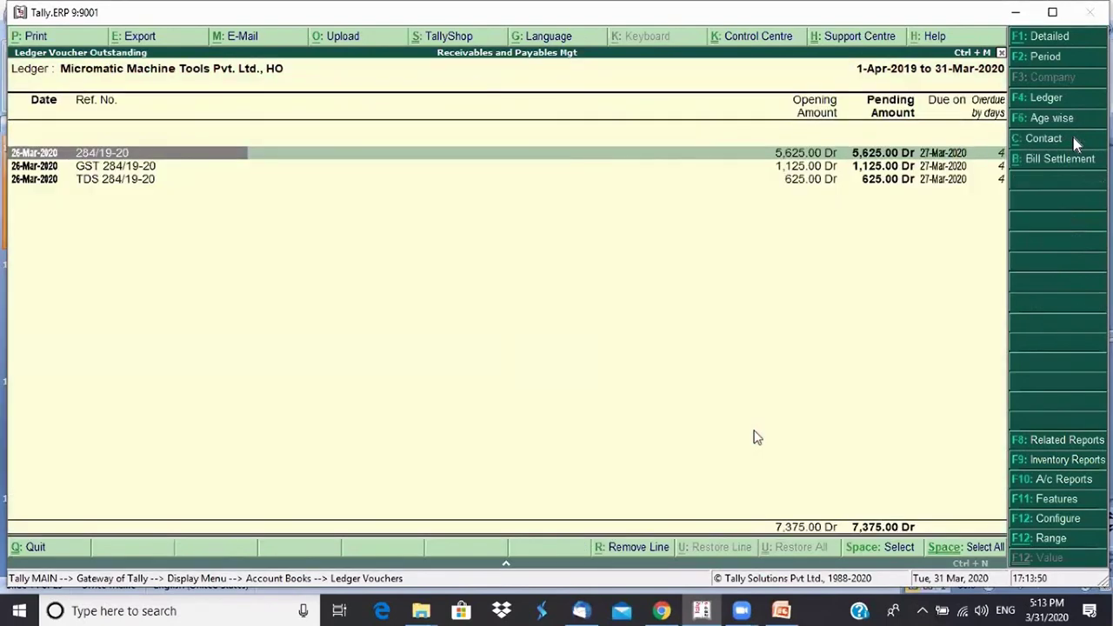
{"action": "key", "text": "Down"}
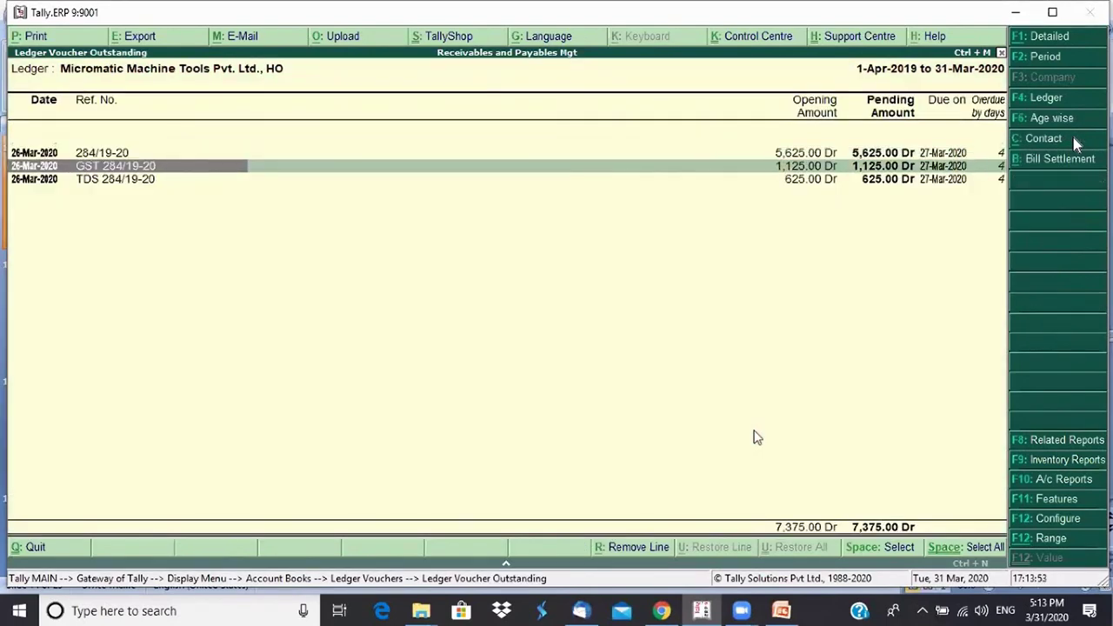
{"action": "key", "text": "Up"}
{"action": "key", "text": "Down"}
{"action": "key", "text": "Down"}
{"action": "key", "text": "Up"}
{"action": "key", "text": "Up"}
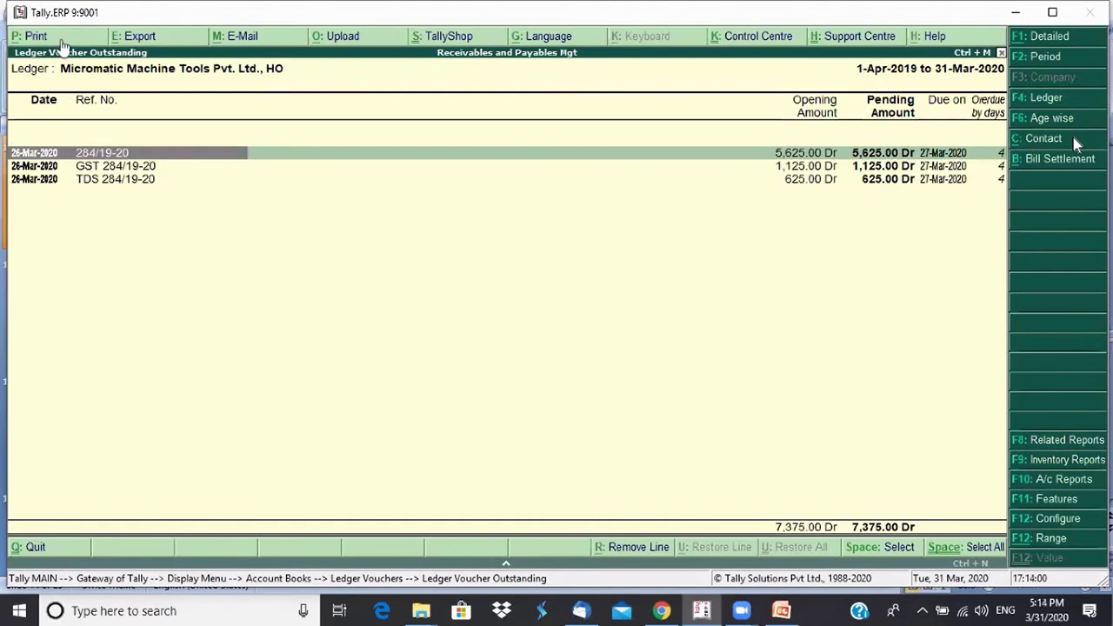
Look at the e-mail settings for sending the ledger outstandings, without mailing the report
{"action": "left_click", "coordinate": [247, 42]}
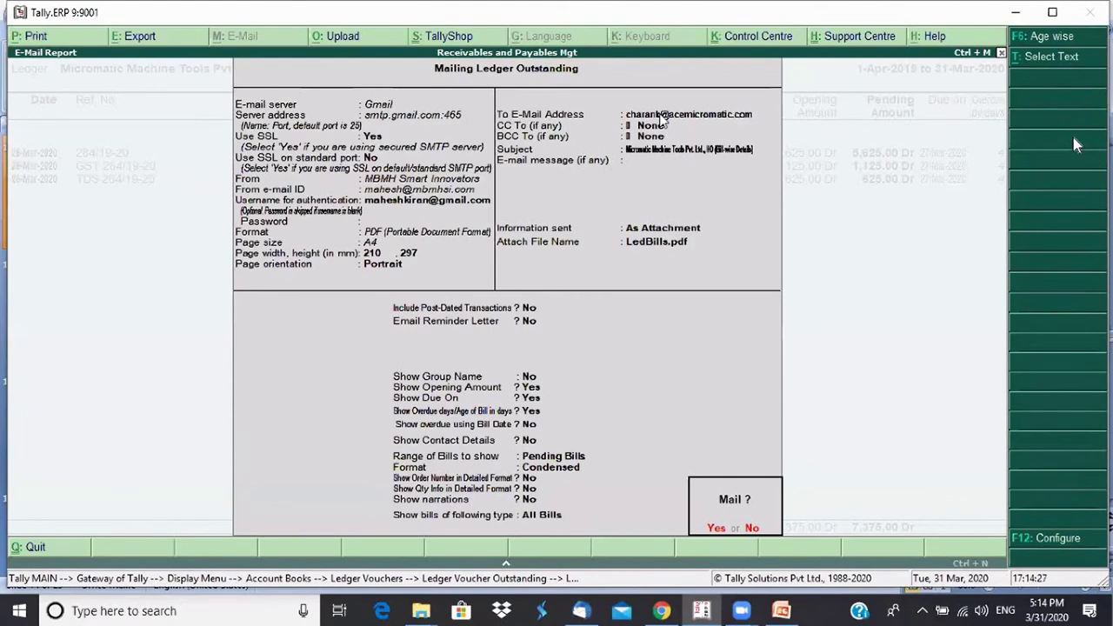
{"action": "key", "text": "n"}
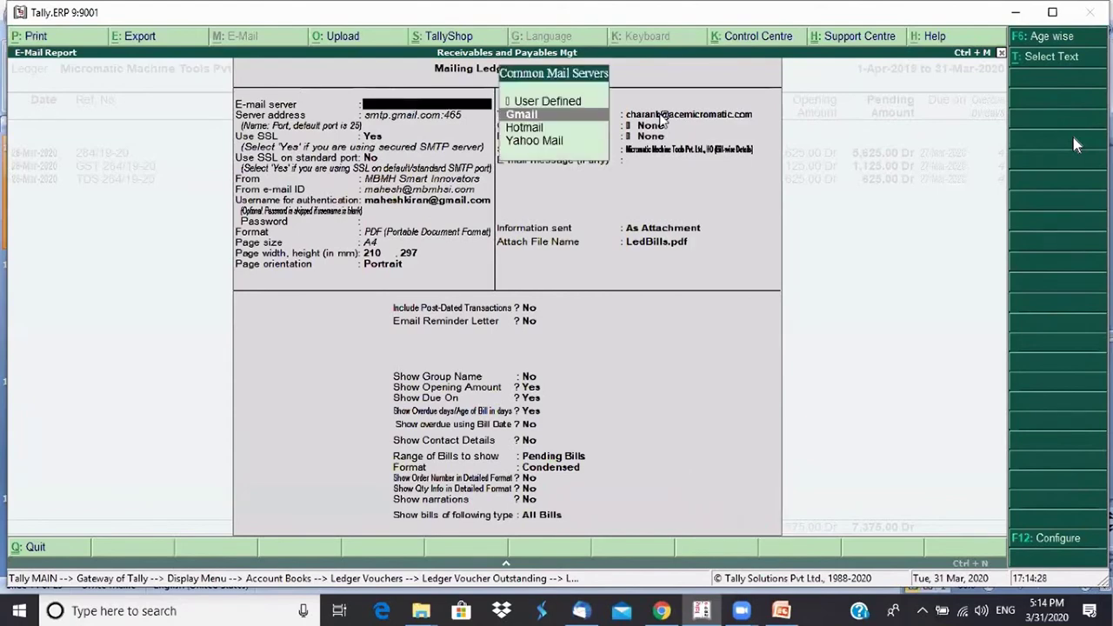
{"action": "key", "text": "Escape"}
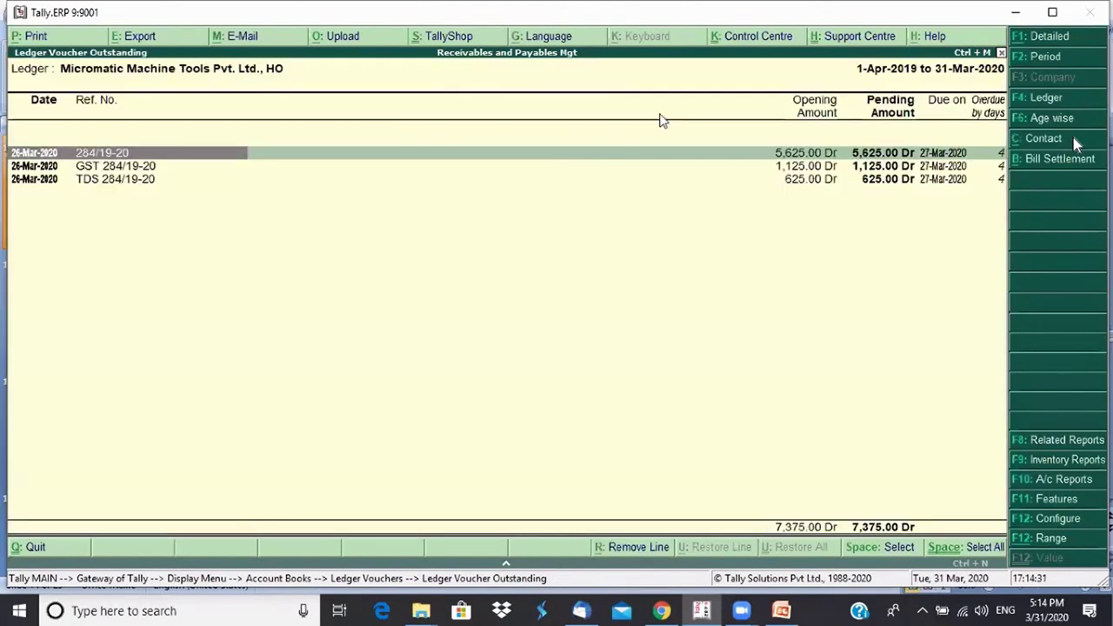
Preview the printed bill-wise outstanding statement with the default settings, enlarge it, and close the preview
{"action": "key", "text": "alt+p"}
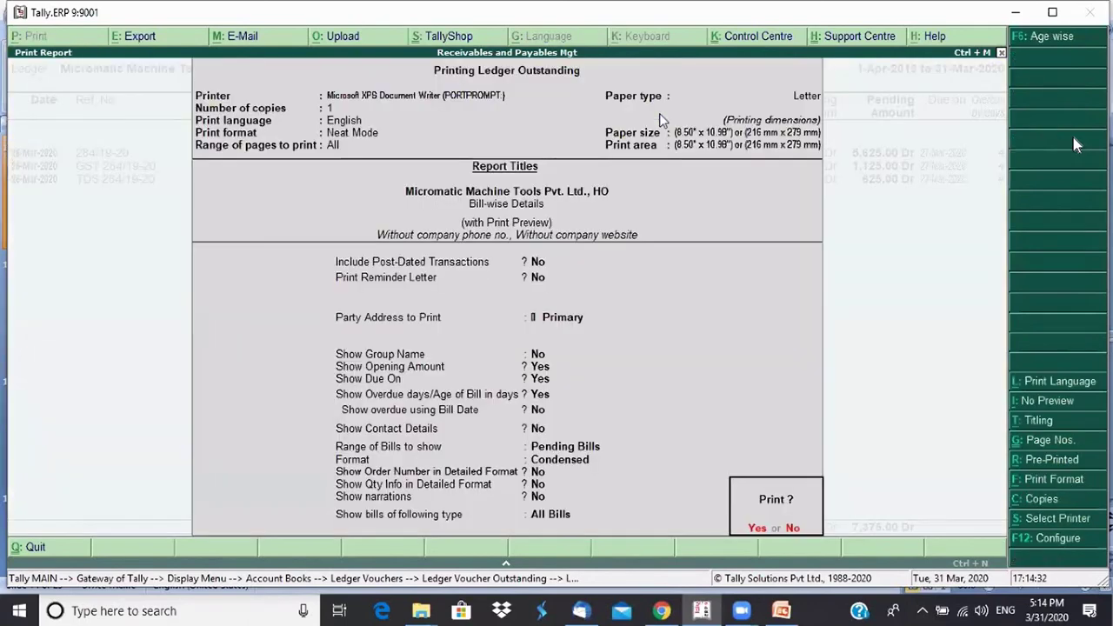
{"action": "key", "text": "Return"}
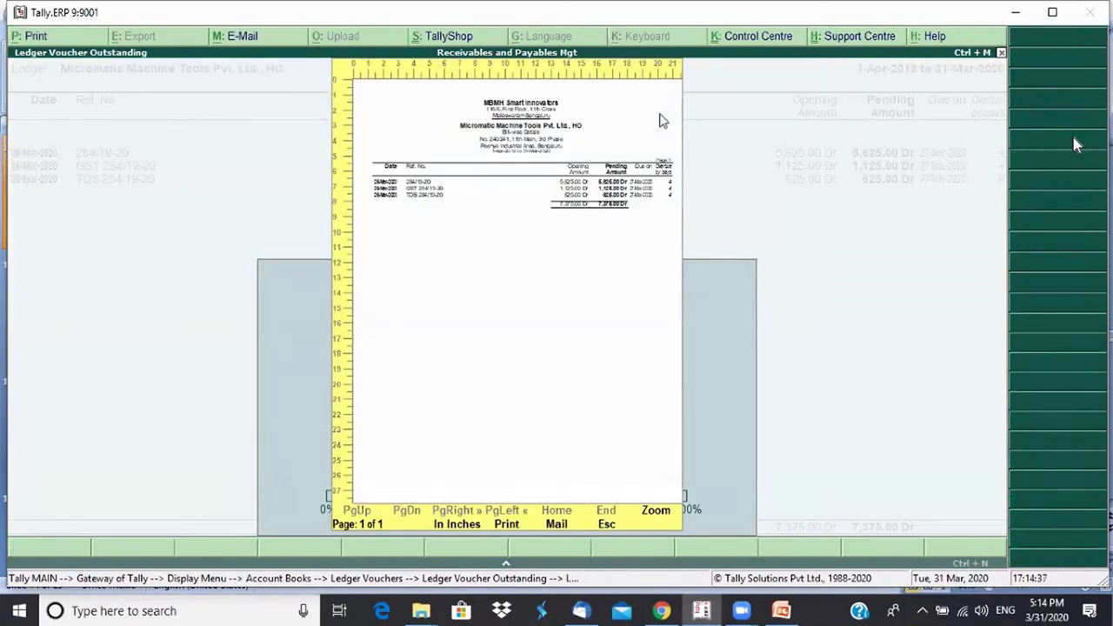
{"action": "key", "text": "alt+z"}
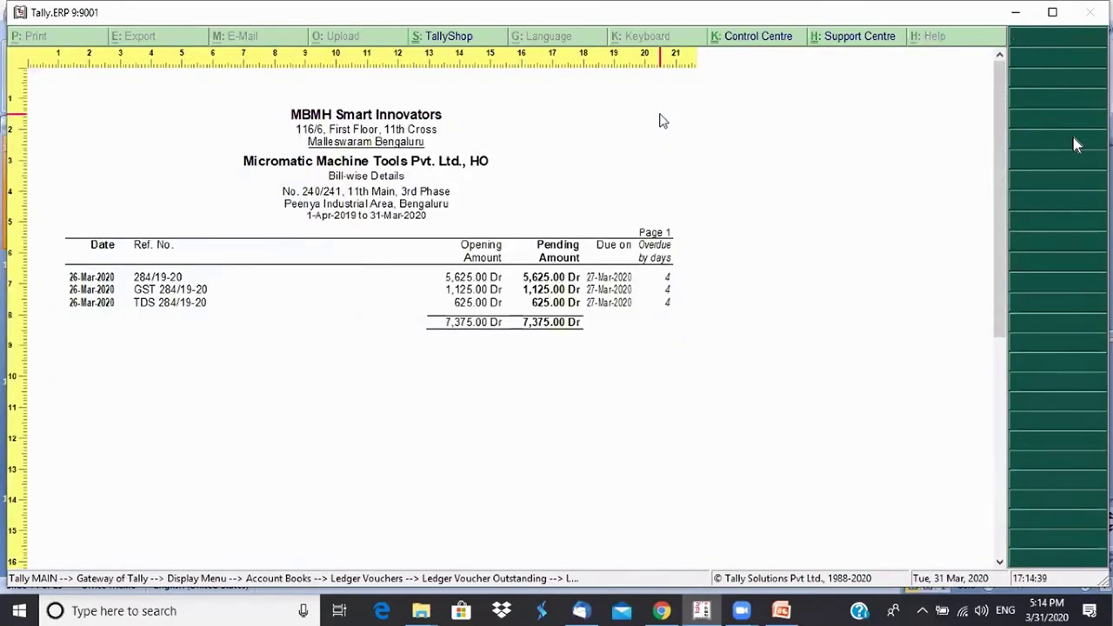
{"action": "key", "text": "Escape"}
{"action": "key", "text": "Escape"}
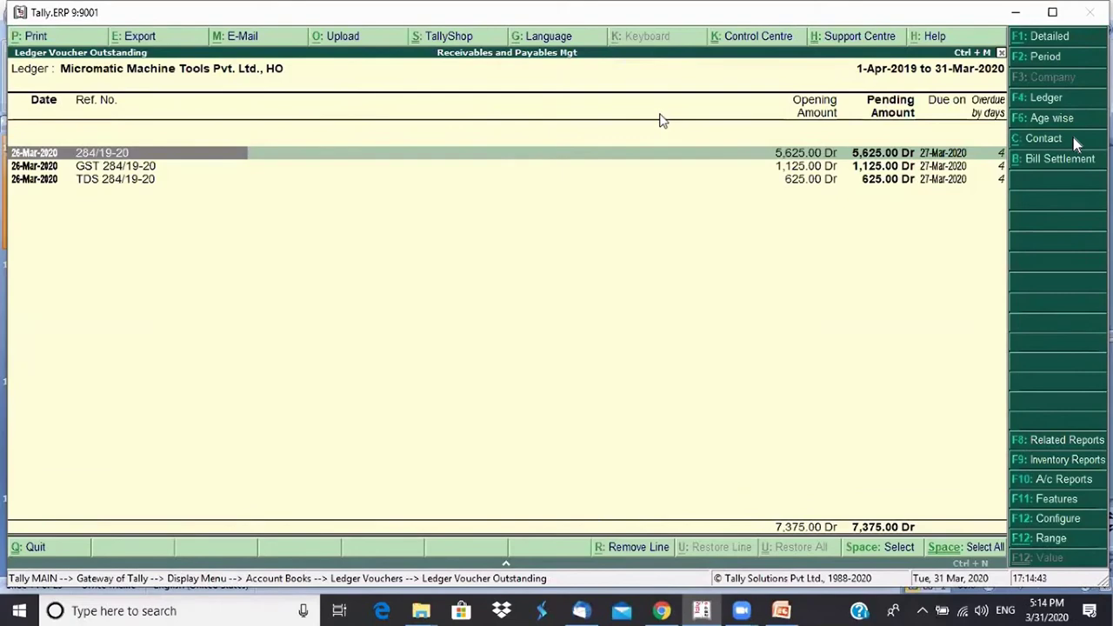
Set the ledger outstandings printout to include a reminder letter, keeping post-dated transactions excluded
{"action": "key", "text": "alt+p"}
{"action": "key", "text": "n"}
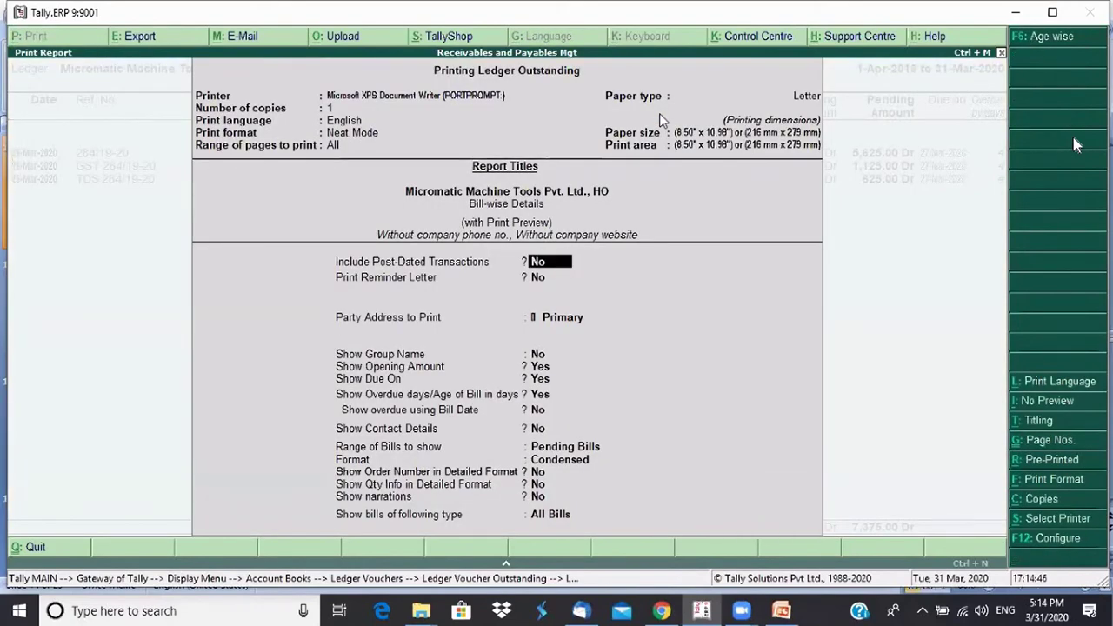
{"action": "key", "text": "Return"}
{"action": "type", "text": "y"}
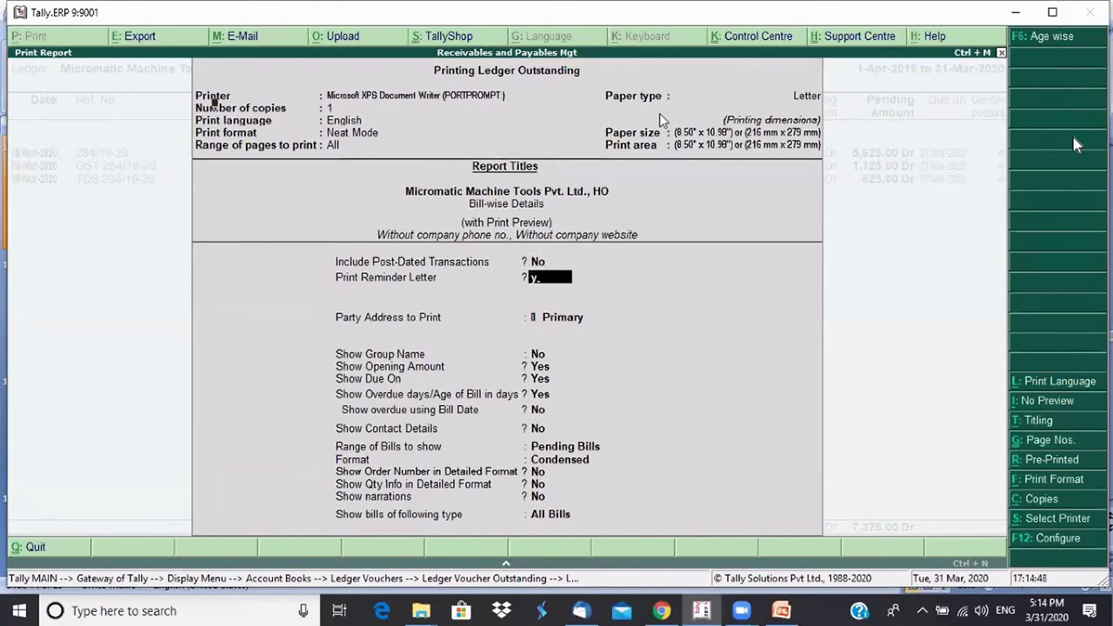
{"action": "key", "text": "Return"}
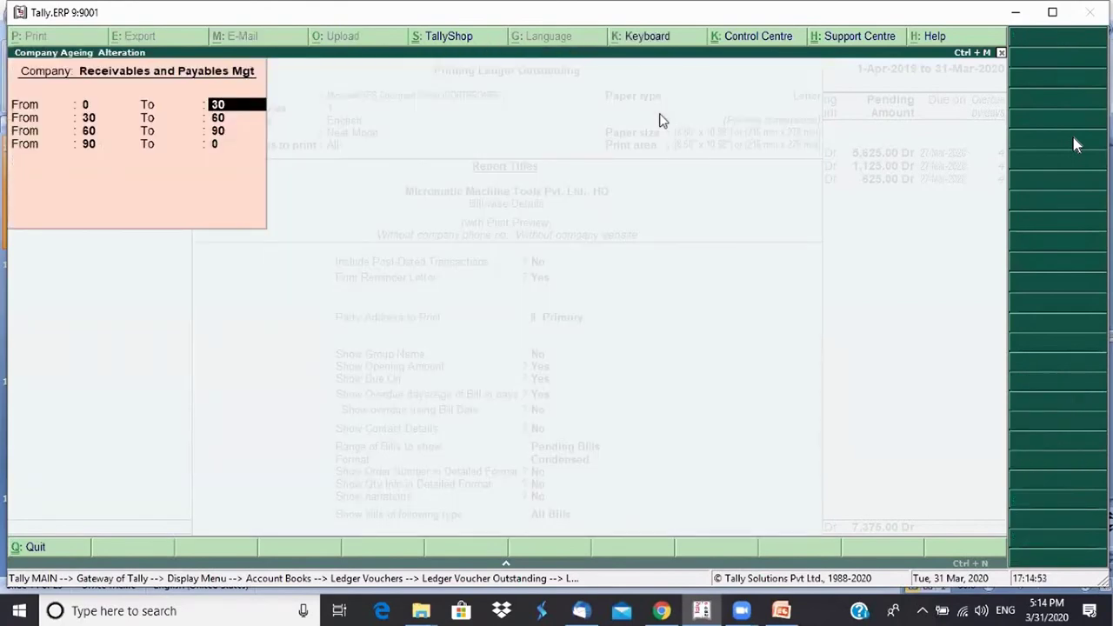
Set the reminder letter's ageing to 0 to 10 days and from 10 days onwards, removing the remaining ranges
{"action": "type", "text": "10"}
{"action": "key", "text": "Return"}
{"action": "type", "text": "30"}
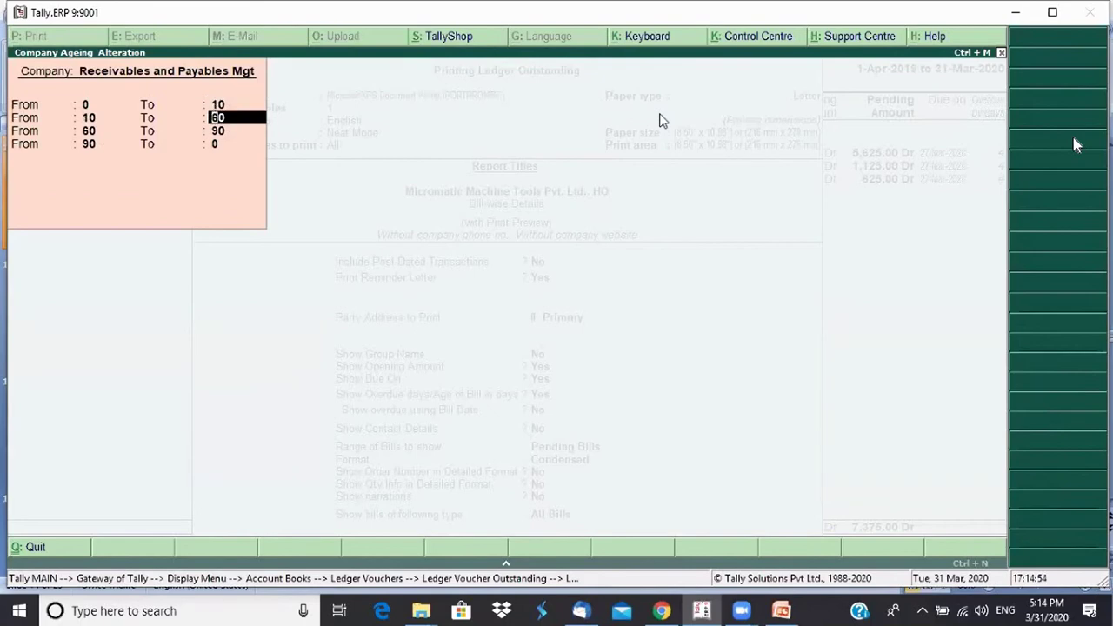
{"action": "key", "text": "BackSpace"}
{"action": "key", "text": "BackSpace"}
{"action": "key", "text": "Return"}
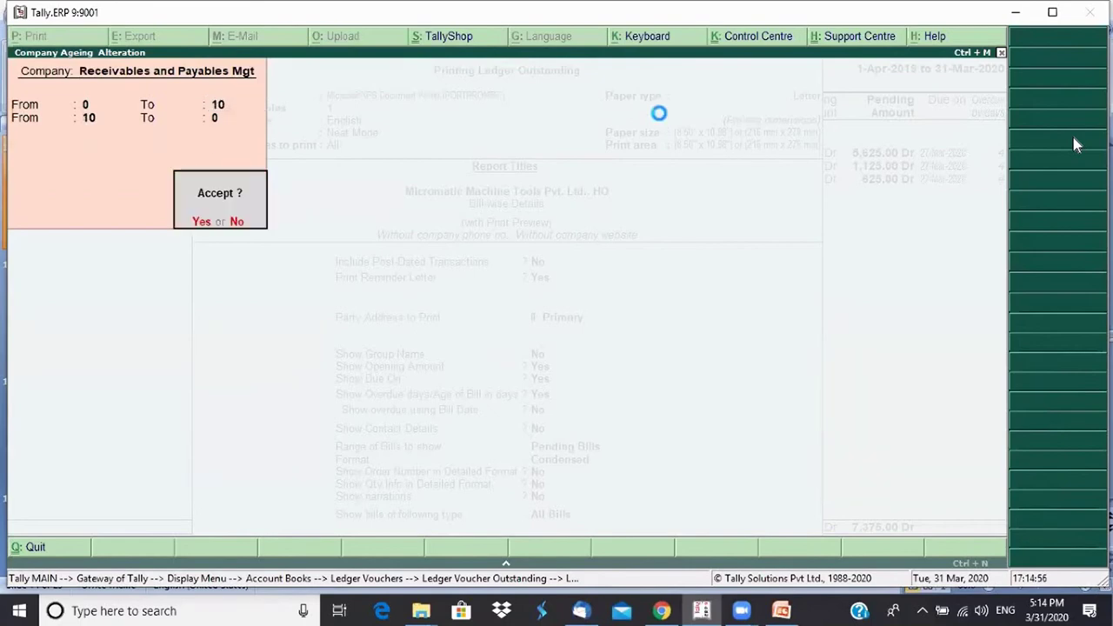
{"action": "key", "text": "Return"}
Leave out bank details, use the Primary party address, enter Co Founder as the signing authority's designation, and keep due dates and overdue days shown
{"action": "key", "text": "Return"}
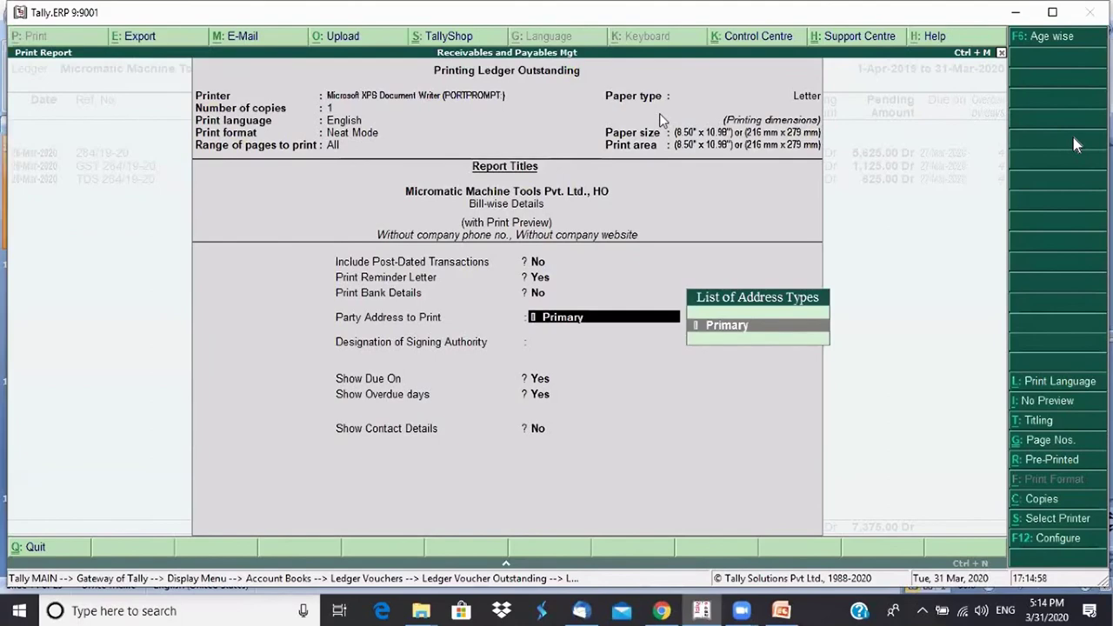
{"action": "key", "text": "Return"}
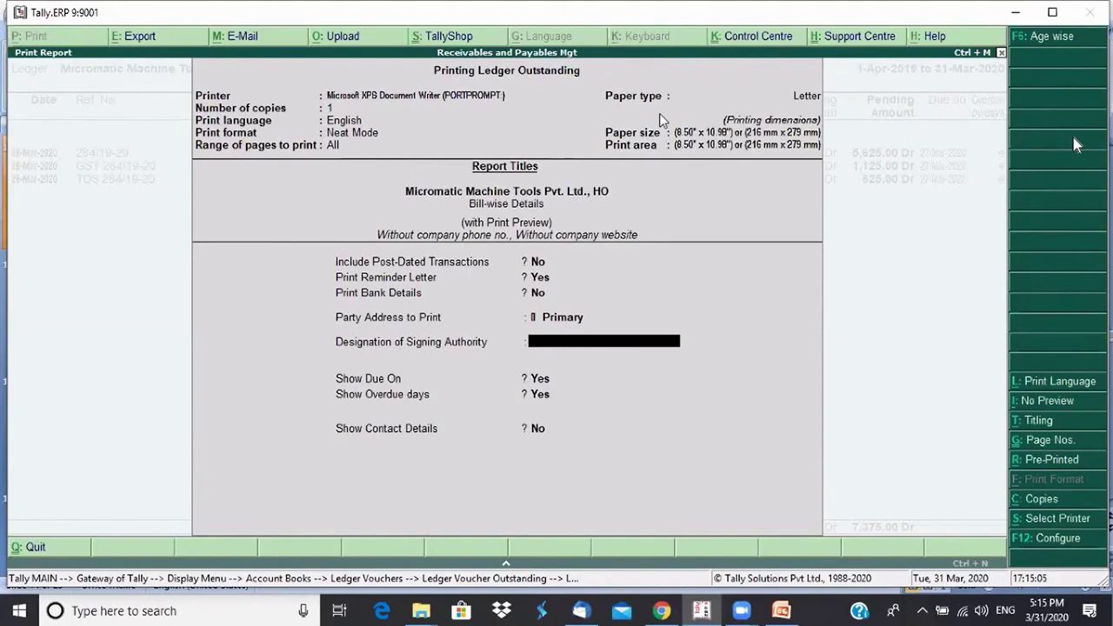
{"action": "type", "text": "Co Founder"}
{"action": "key", "text": "Return"}
{"action": "key", "text": "Return"}
{"action": "key", "text": "Return"}
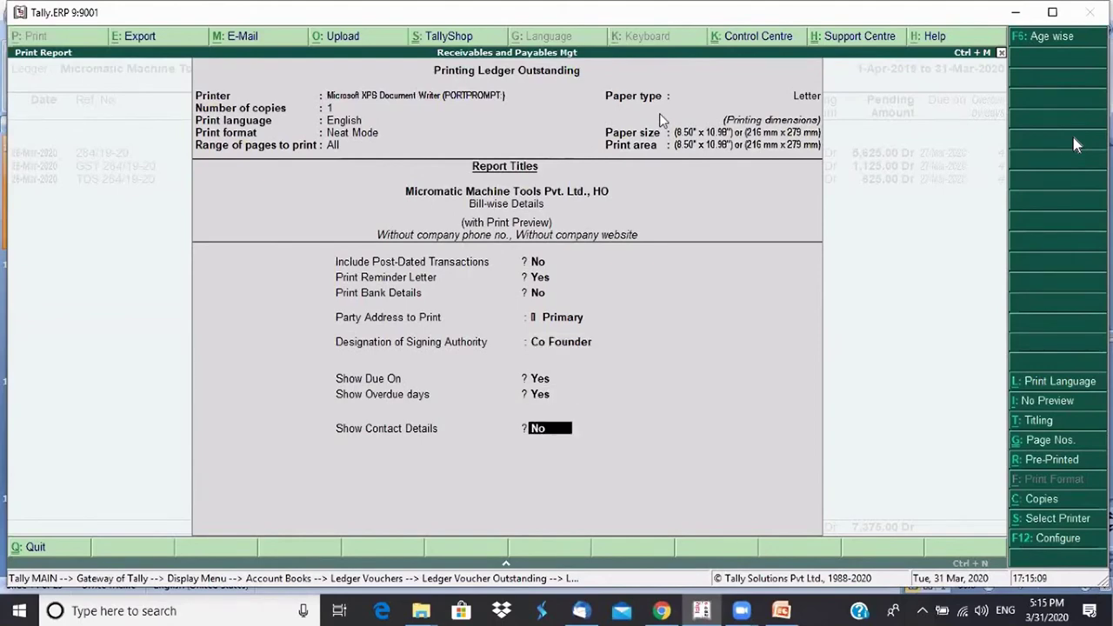
Include the contact details in the reminder letter and preview it enlarged
{"action": "key", "text": "y"}
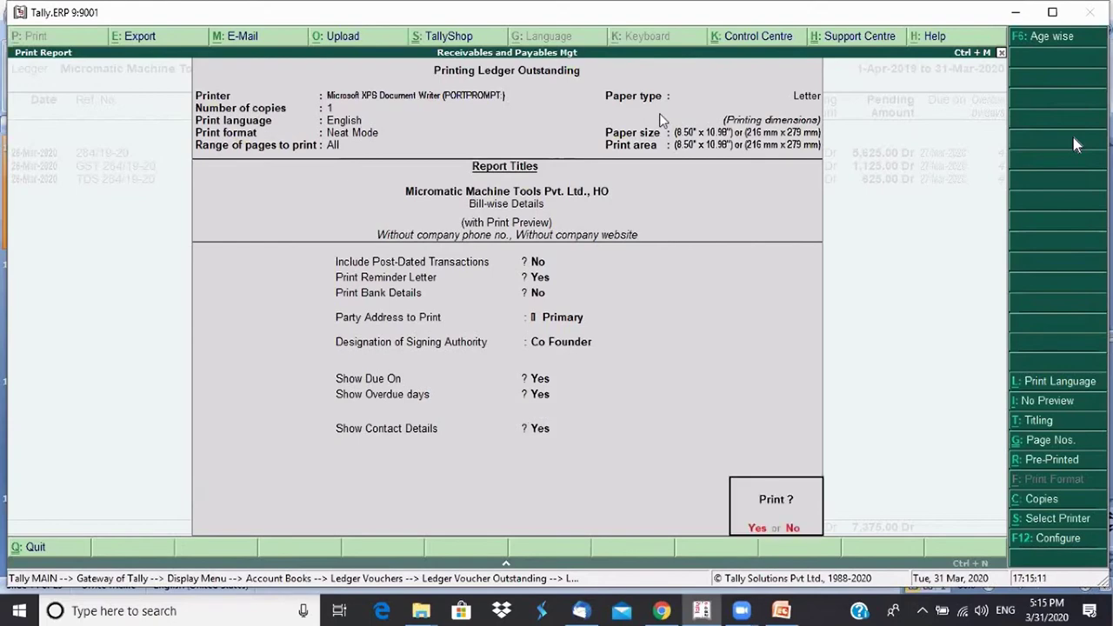
{"action": "key", "text": "y"}
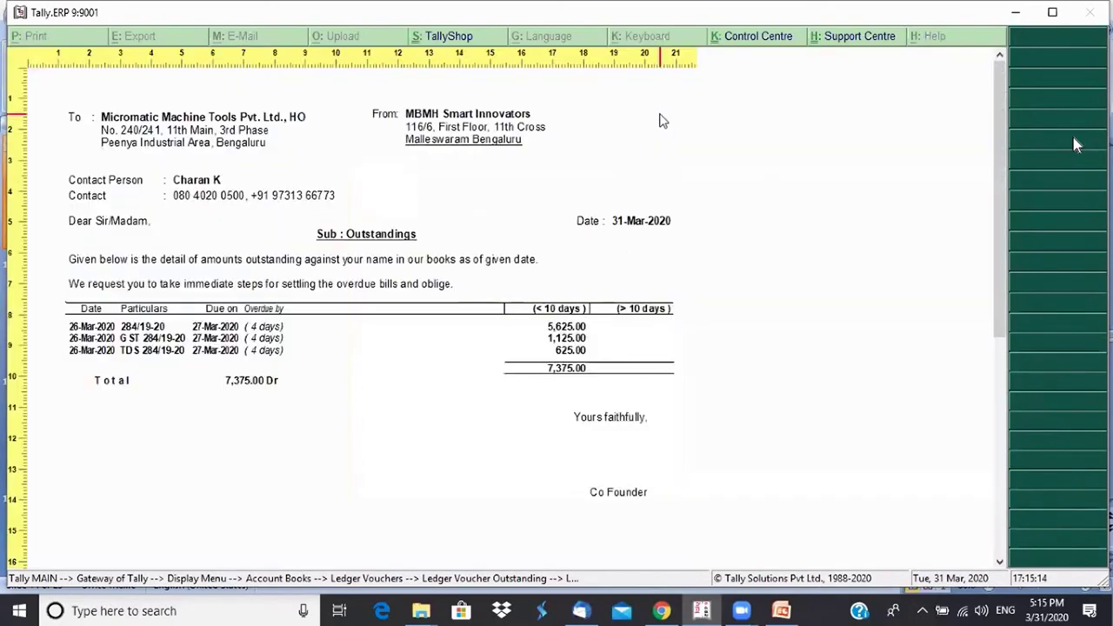
{"action": "key", "text": "alt+z"}
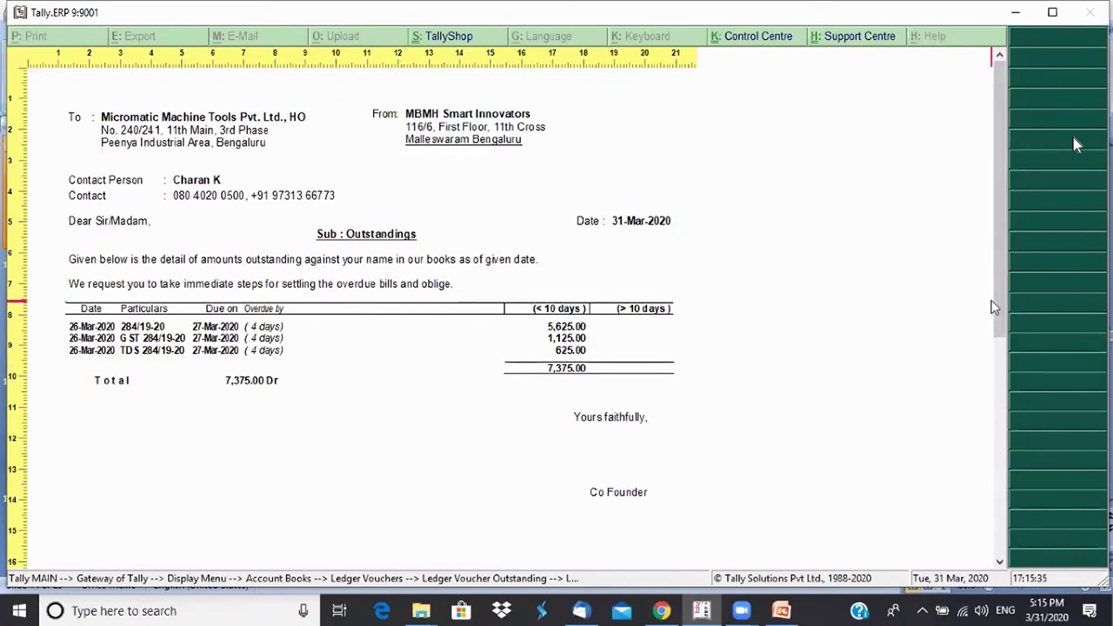
Review the enlarged reminder letter, close its preview and the ledger reports, and return to the Gateway of Tally
{"action": "left_click_drag", "start_coordinate": [999, 302], "coordinate": [1014, 262]}
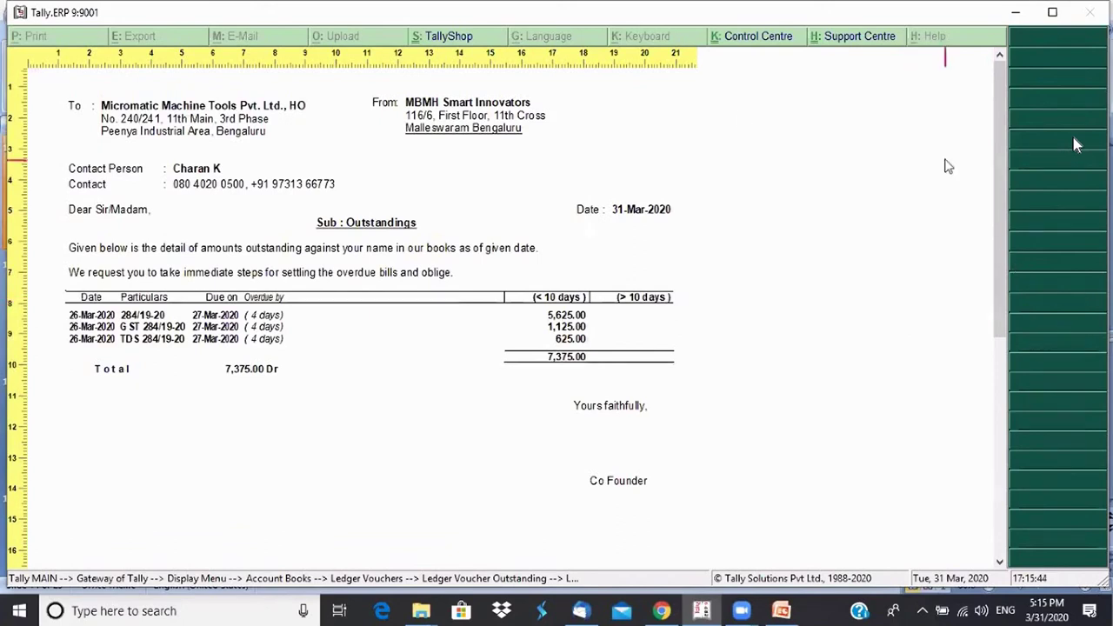
{"action": "left_click", "coordinate": [889, 166]}
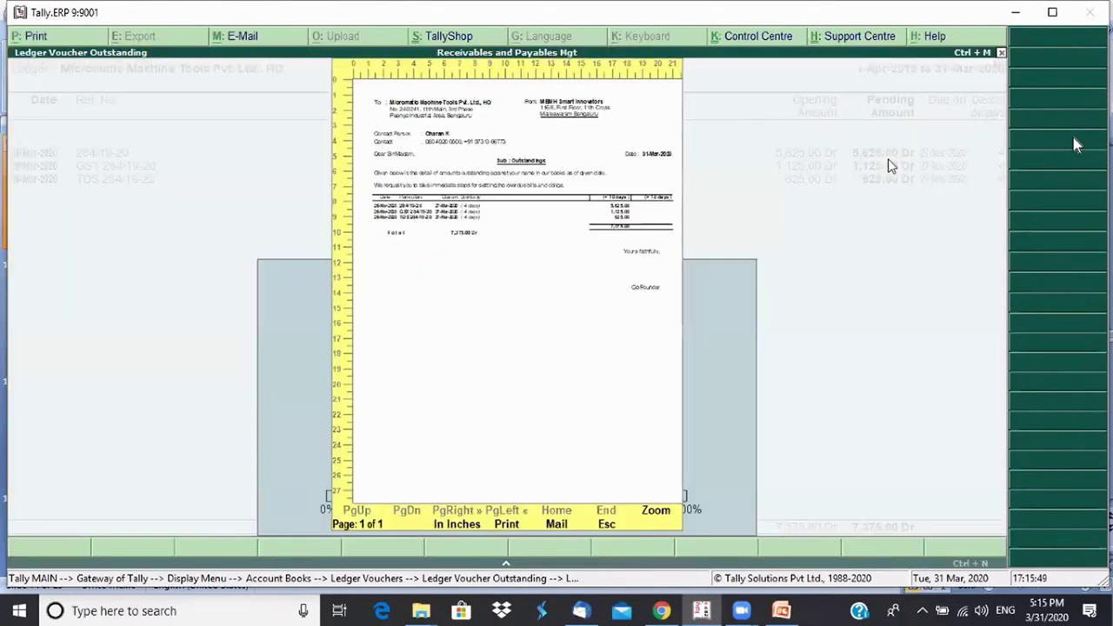
{"action": "key", "text": "Escape"}
{"action": "key", "text": "Return"}
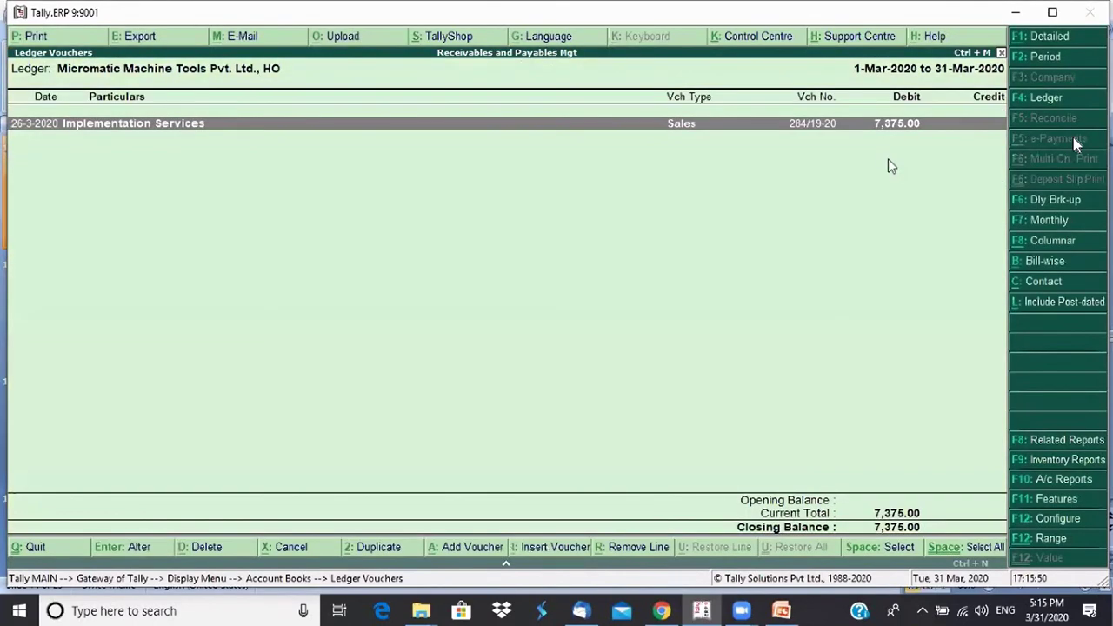
{"action": "key", "text": "Escape"}
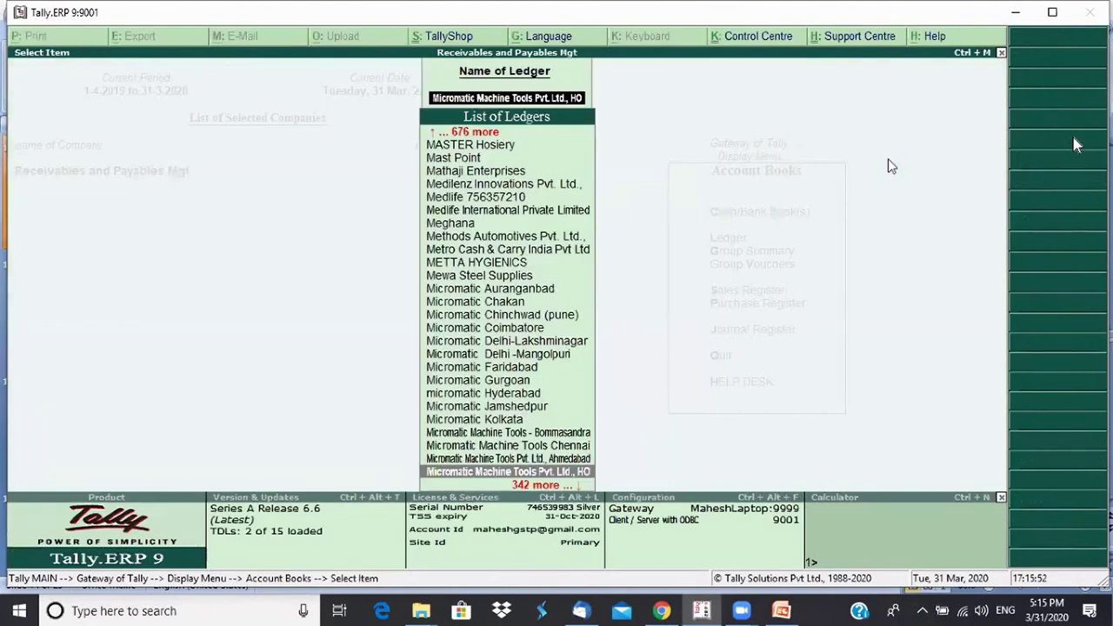
{"action": "key", "text": "BackSpace"}
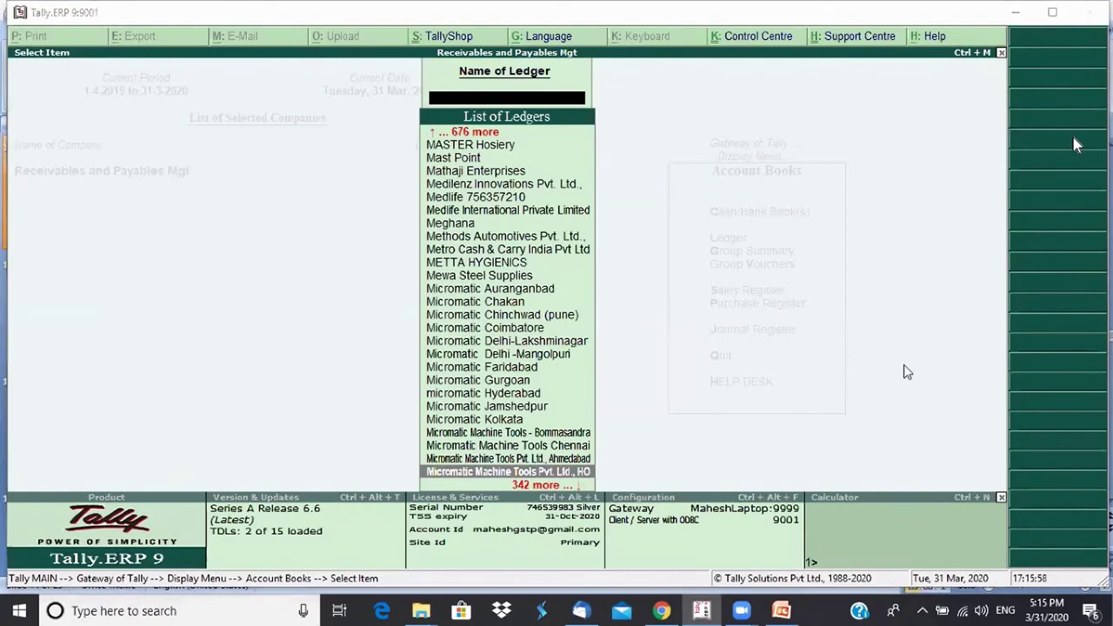
{"action": "left_click", "coordinate": [875, 345]}
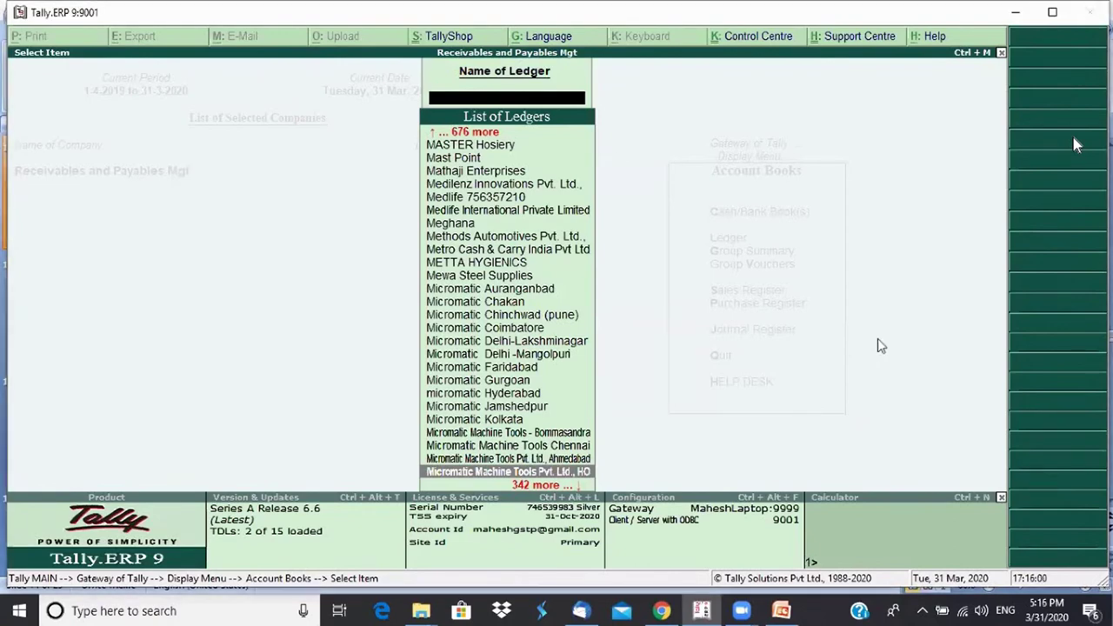
{"action": "key", "text": "Escape"}
{"action": "key", "text": "Escape"}
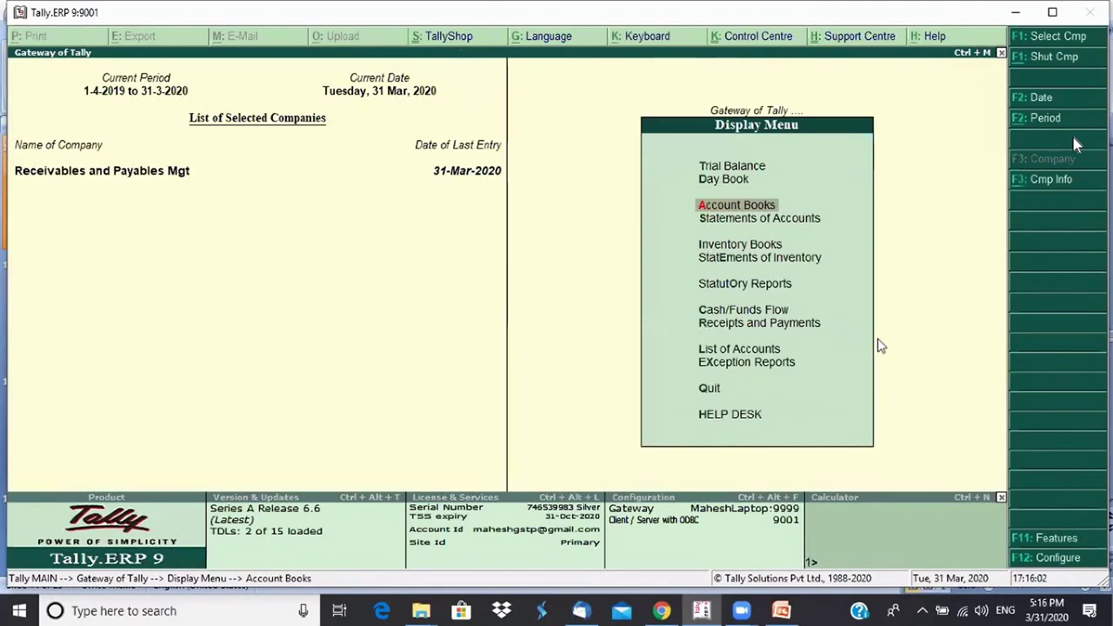
{"action": "key", "text": "Escape"}
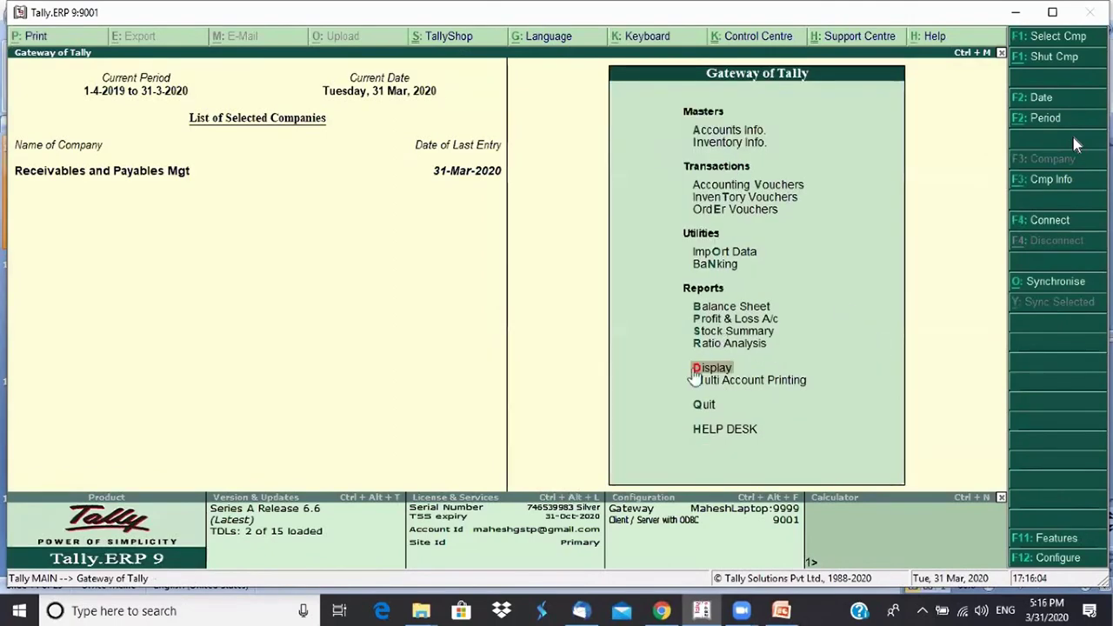
Switch to the PowerPoint presentation and show the slides on different bill types and bill details
{"action": "mouse_move", "coordinate": [780, 610]}
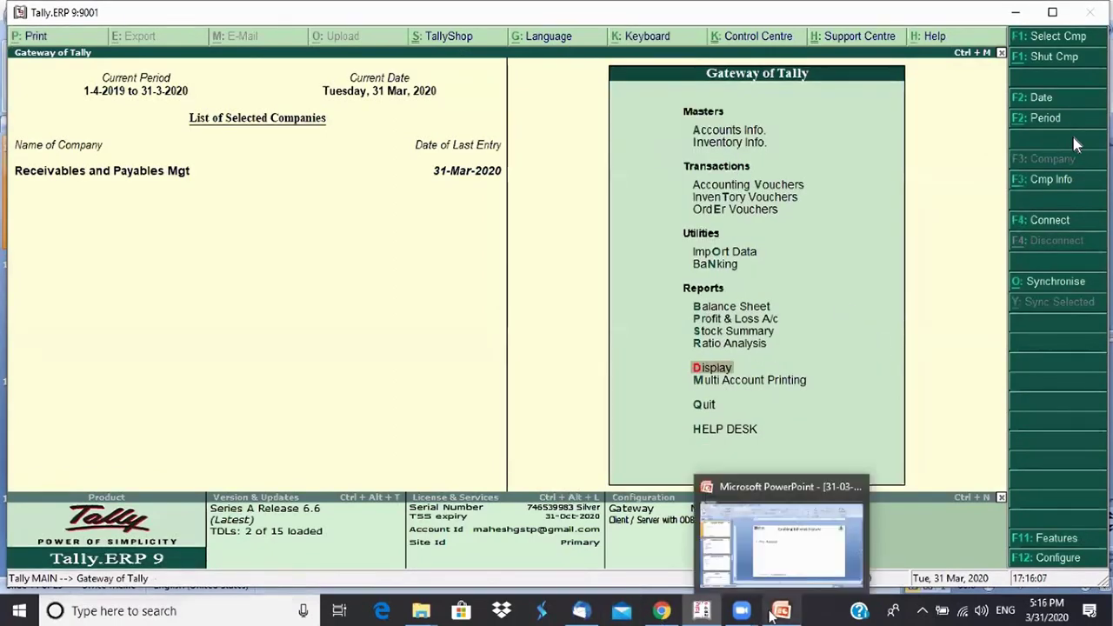
{"action": "left_click", "coordinate": [781, 559]}
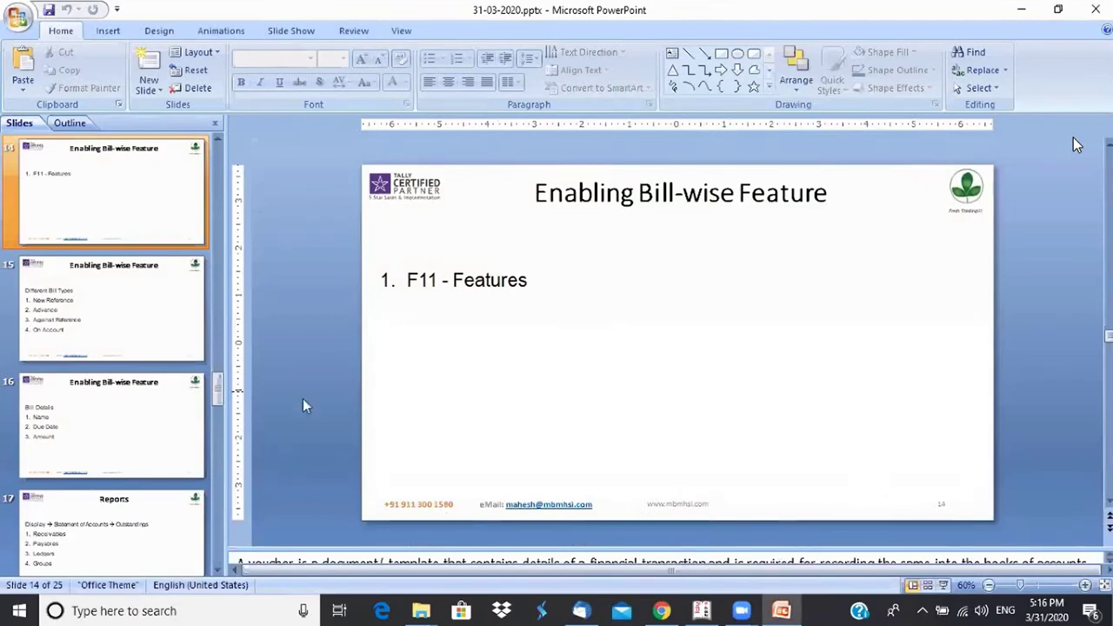
{"action": "left_click", "coordinate": [118, 329]}
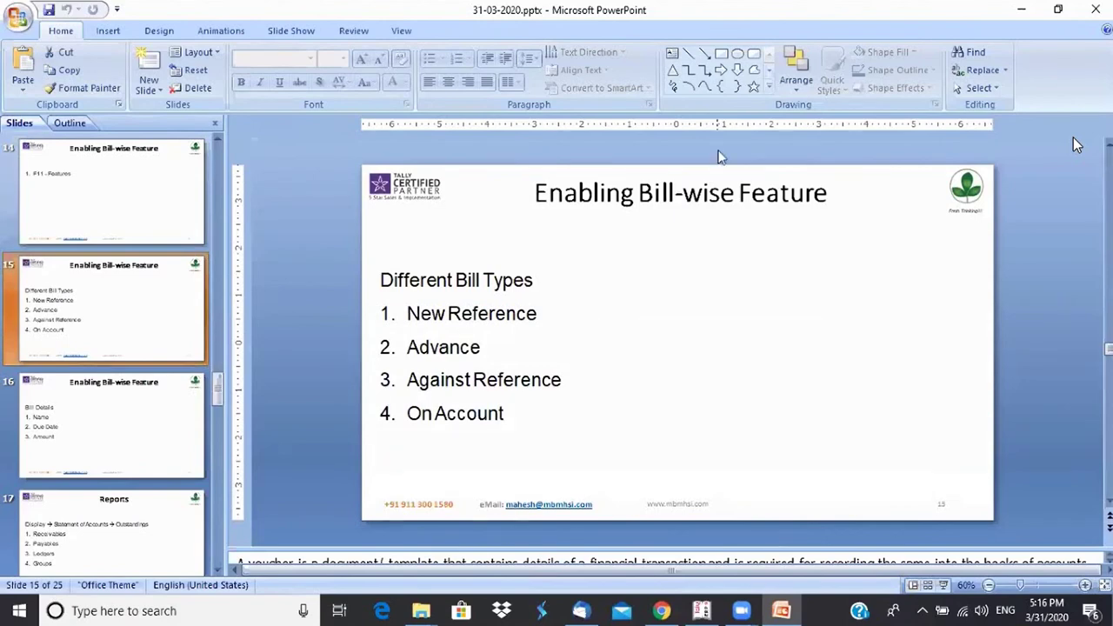
{"action": "left_click", "coordinate": [126, 447]}
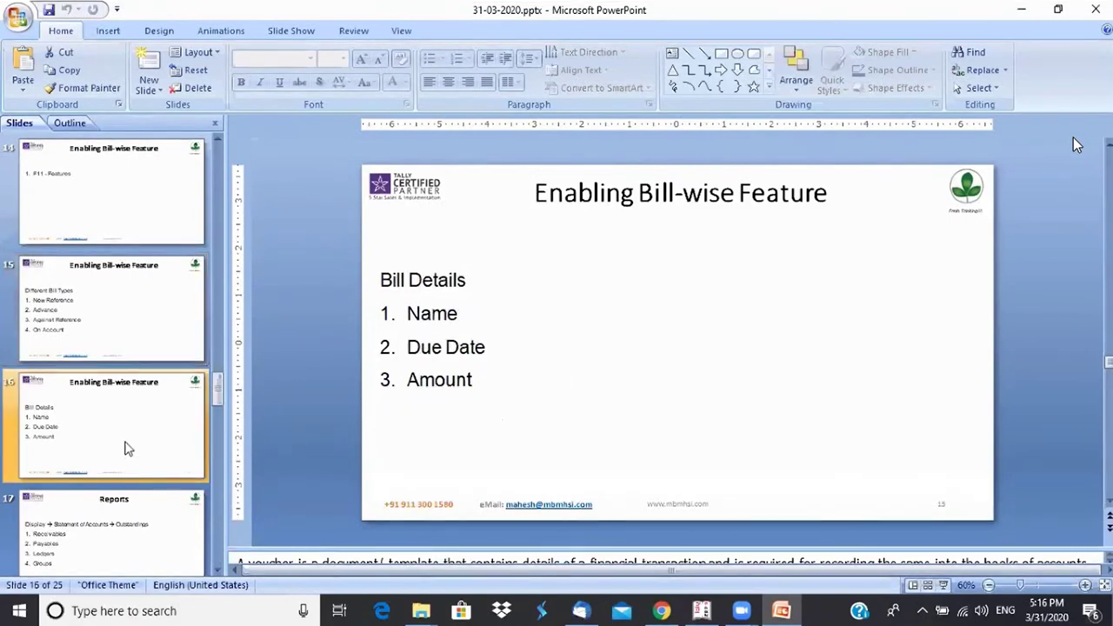
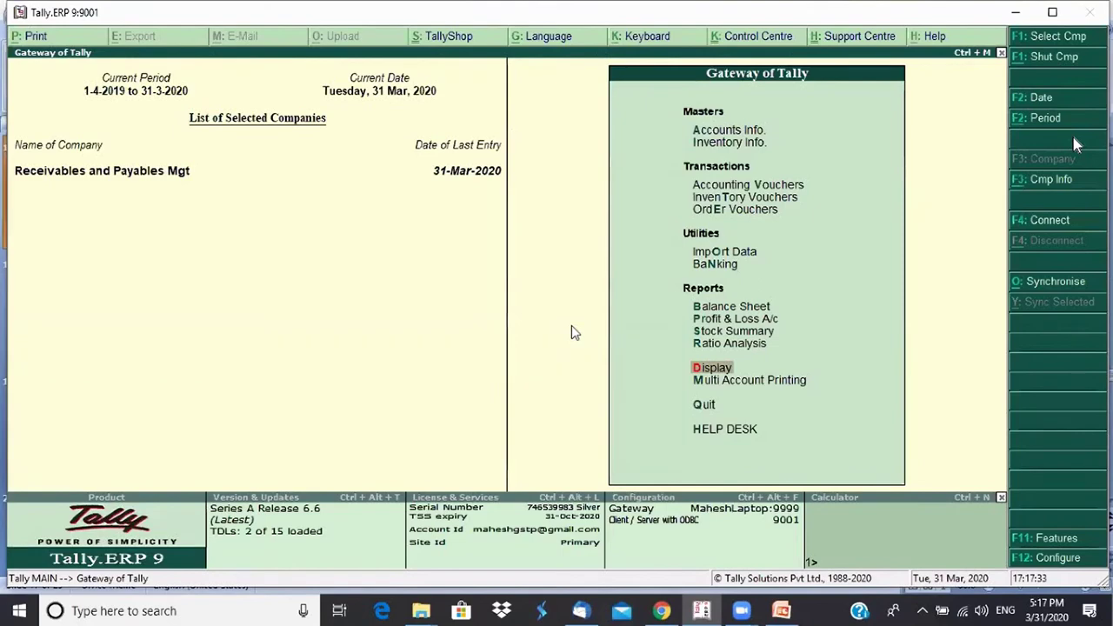
Back in Tally, display the group outstandings report for Sundry Debtors from the Statements of Accounts
{"action": "key", "text": "Return"}
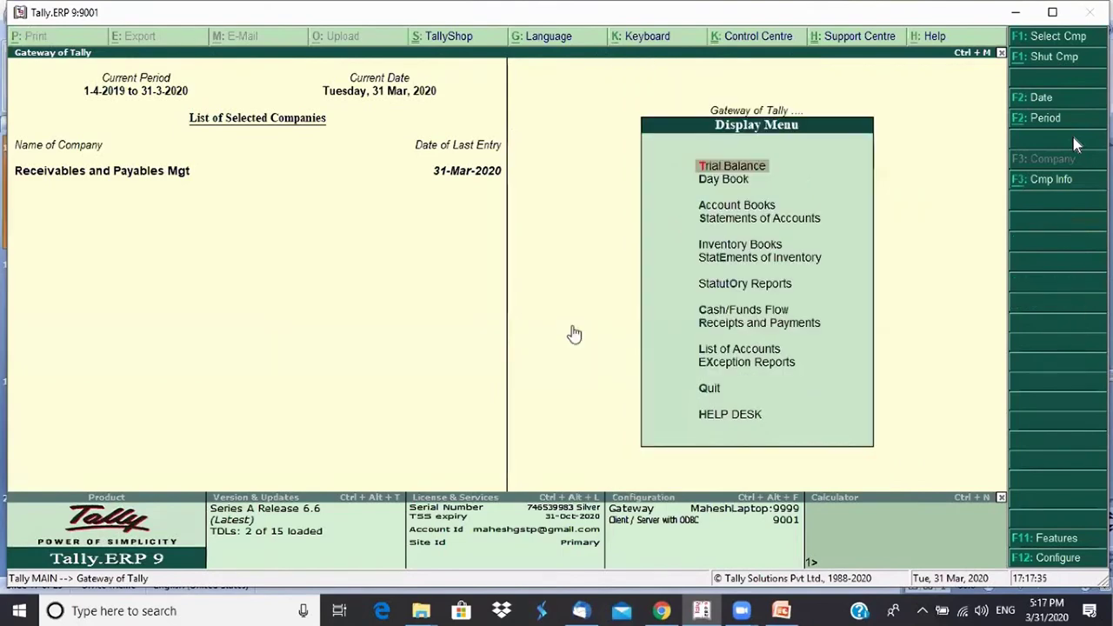
{"action": "key", "text": "Down"}
{"action": "key", "text": "Down"}
{"action": "key", "text": "Down"}
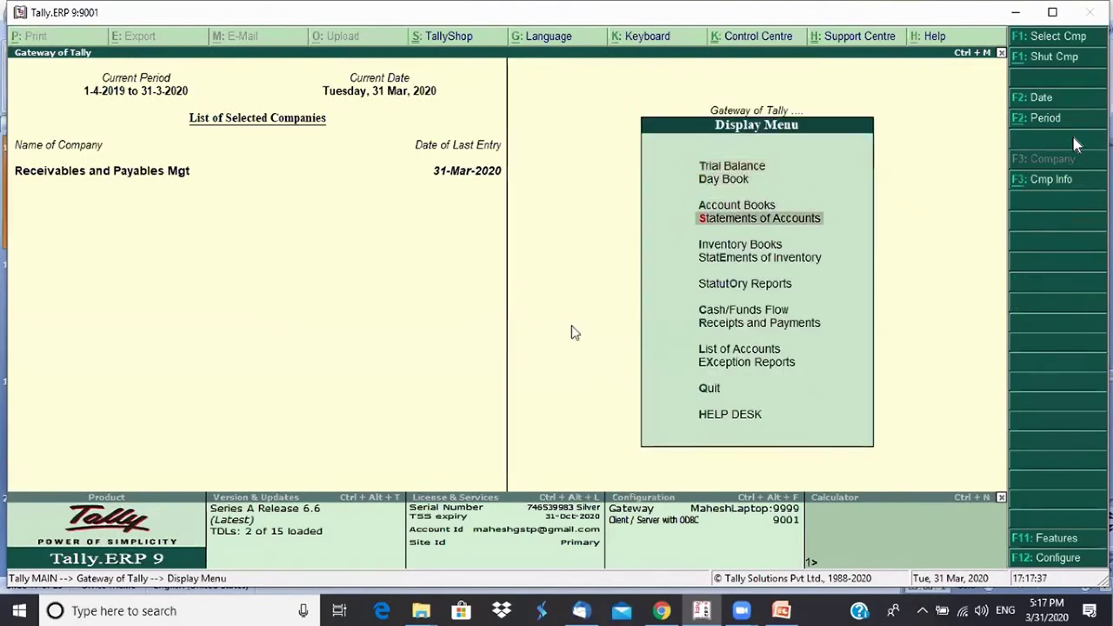
{"action": "key", "text": "Return"}
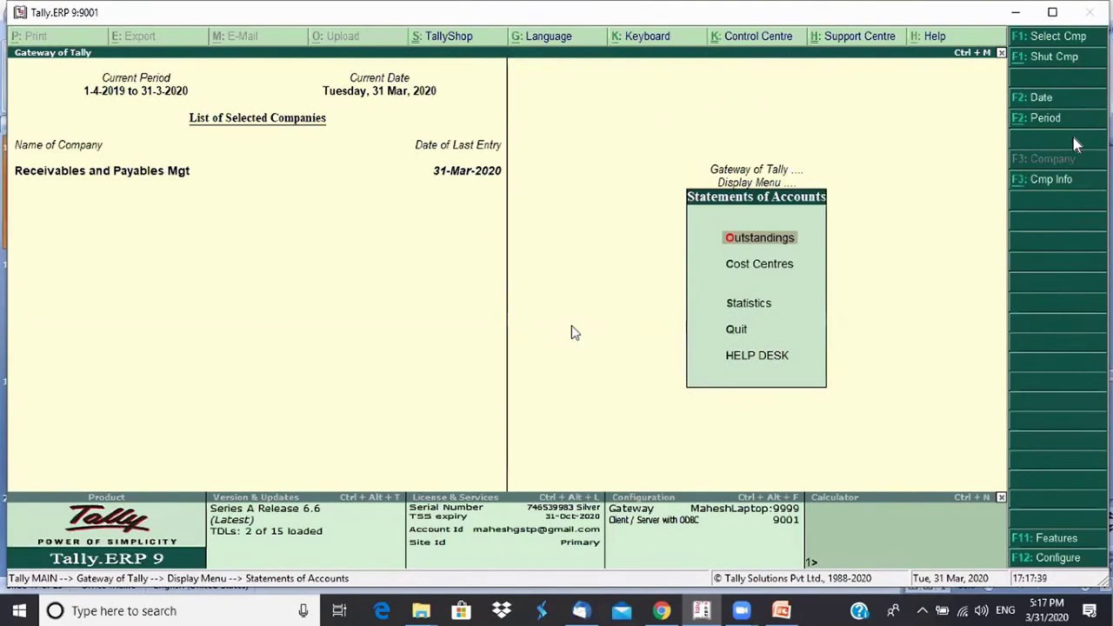
{"action": "key", "text": "Return"}
{"action": "key", "text": "Down"}
{"action": "key", "text": "Down"}
{"action": "key", "text": "Down"}
{"action": "key", "text": "Return"}
{"action": "type", "text": "Sun"}
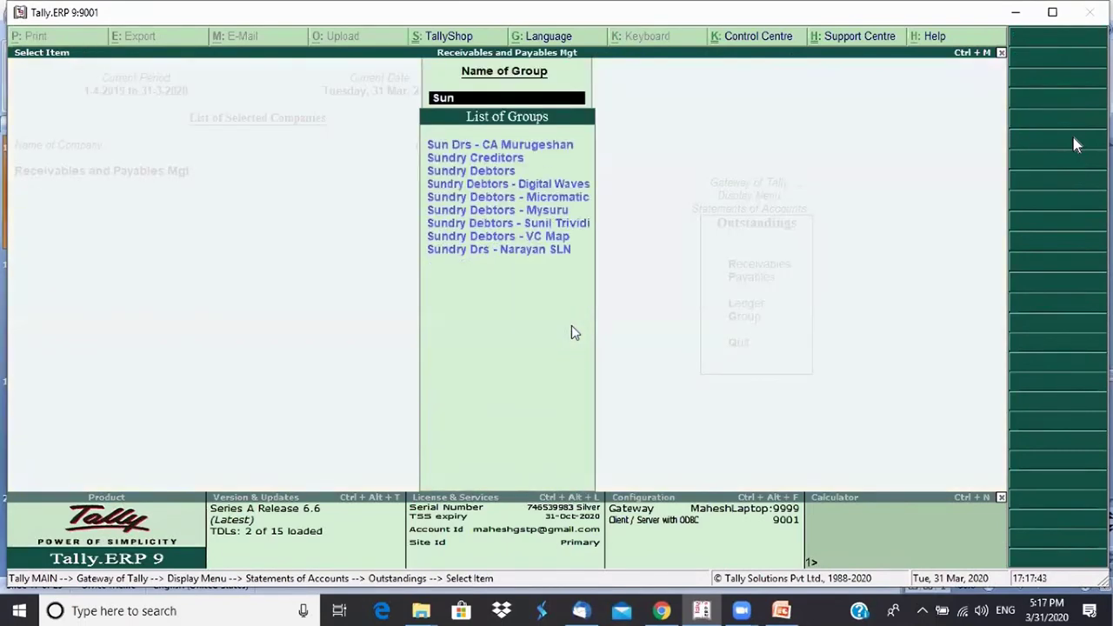
{"action": "key", "text": "Down"}
{"action": "key", "text": "Down"}
{"action": "key", "text": "Return"}
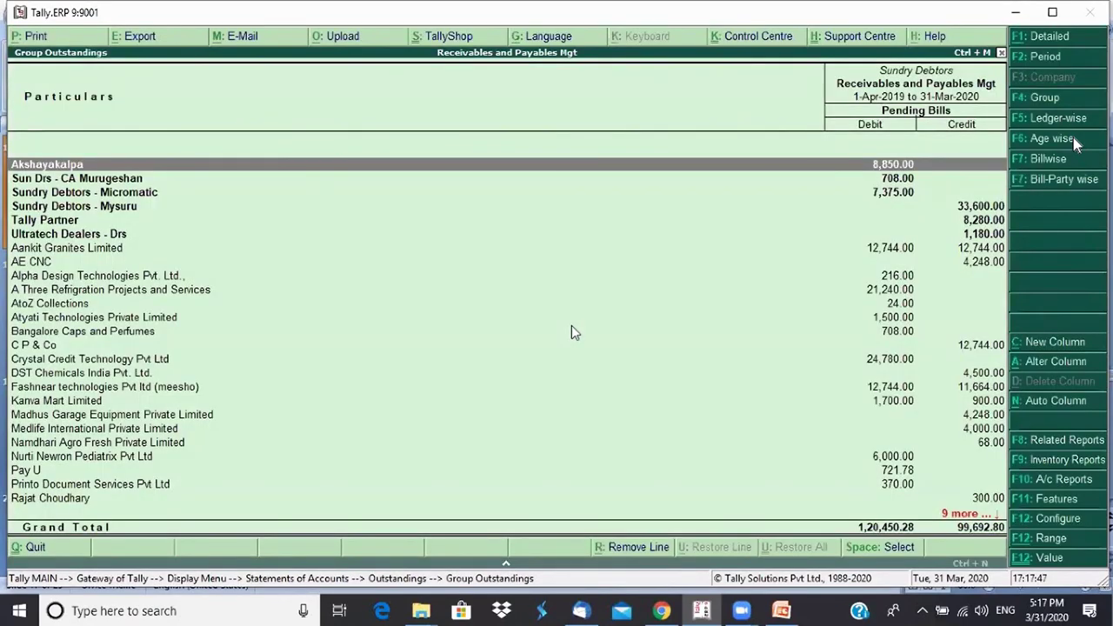
Look over the parties in the Sundry Debtors outstandings and switch the report to the Bill-Party wise view
{"action": "key", "text": "Page_Down"}
{"action": "key", "text": "Page_Down"}
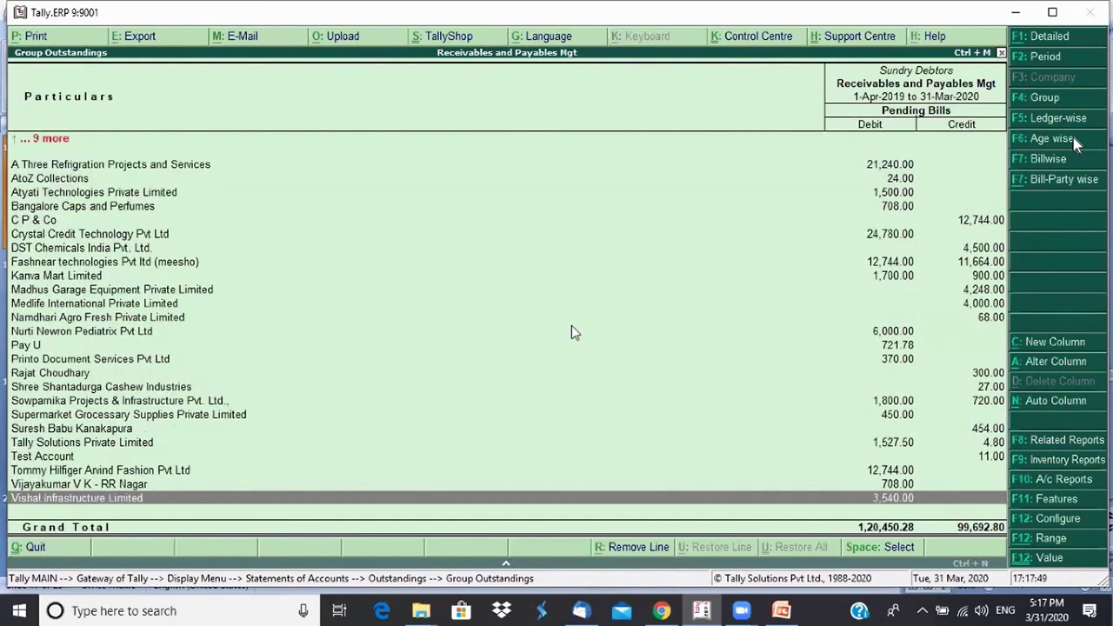
{"action": "key", "text": "Page_Up"}
{"action": "key", "text": "Page_Up"}
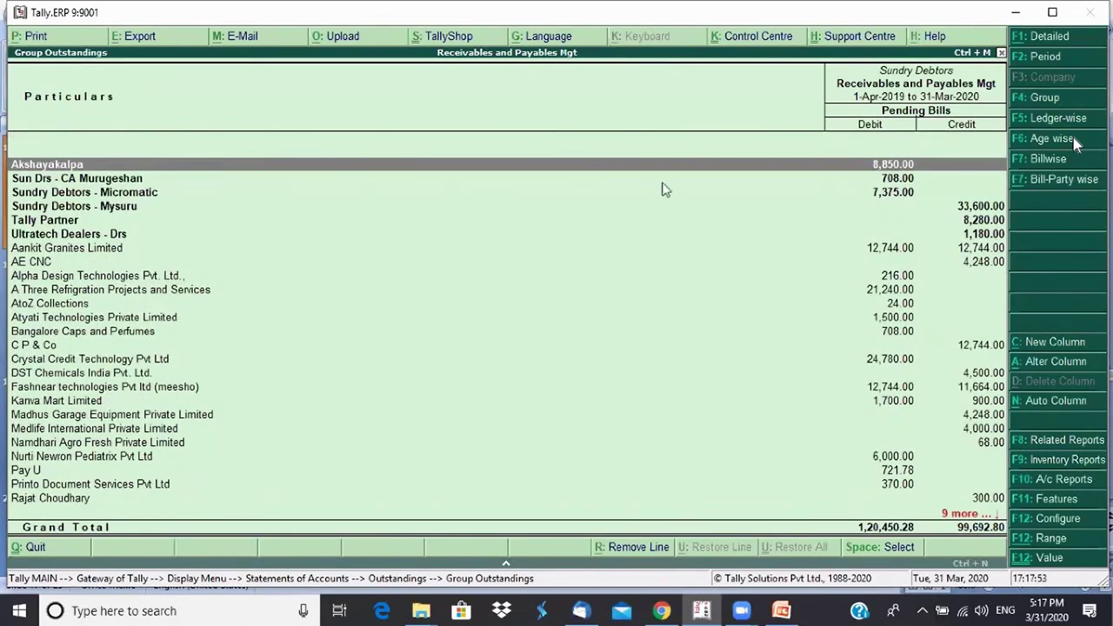
{"action": "left_click", "coordinate": [1051, 193]}
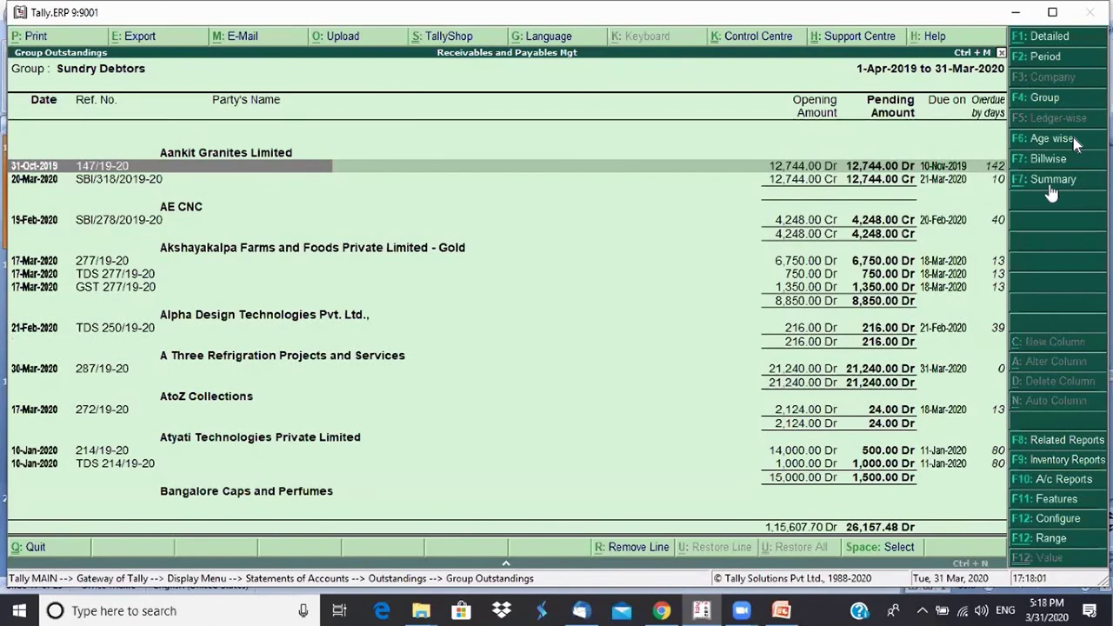
Examine the party-wise pending bills, due dates and overdue days, stopping at the bills of Micromatic Machine Tools Pvt. Ltd., HO
{"action": "key", "text": "Down"}
{"action": "key", "text": "Down"}
{"action": "key", "text": "Down"}
{"action": "key", "text": "Down"}
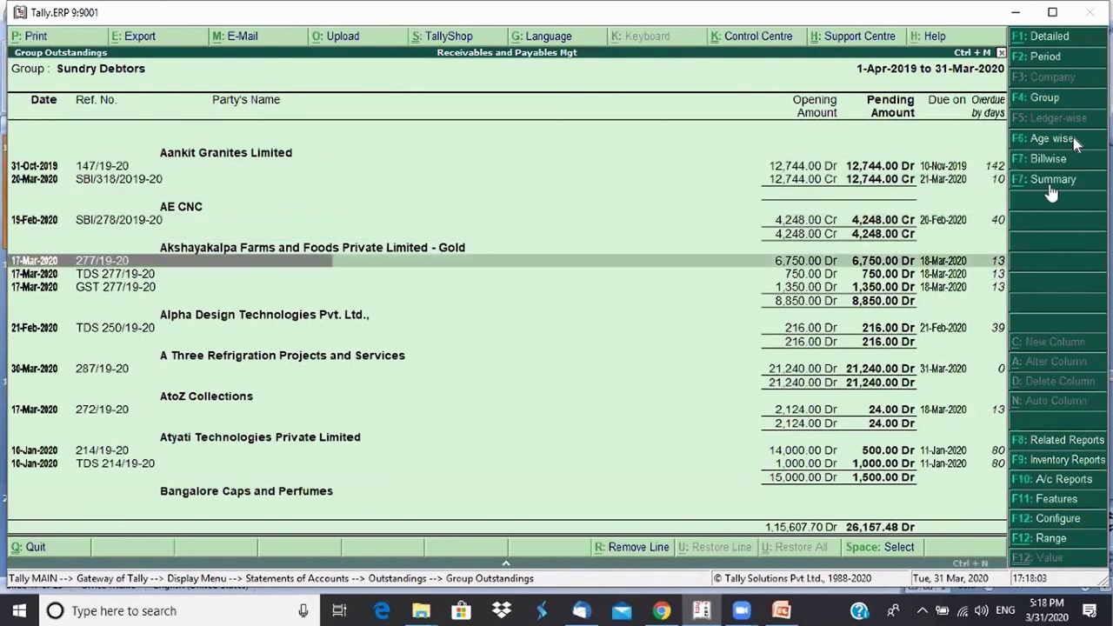
{"action": "key", "text": "Down"}
{"action": "key", "text": "Down"}
{"action": "key", "text": "Down"}
{"action": "key", "text": "Down"}
{"action": "key", "text": "Down"}
{"action": "key", "text": "Down"}
{"action": "key", "text": "Down"}
{"action": "key", "text": "Down"}
{"action": "key", "text": "Down"}
{"action": "key", "text": "Down"}
{"action": "key", "text": "Down"}
{"action": "key", "text": "Down"}
{"action": "key", "text": "Down"}
{"action": "key", "text": "Down"}
{"action": "key", "text": "Down"}
{"action": "key", "text": "Down"}
{"action": "key", "text": "Down"}
{"action": "key", "text": "Down"}
{"action": "key", "text": "Down"}
{"action": "key", "text": "Down"}
{"action": "key", "text": "Page_Down"}
{"action": "key", "text": "Up"}
{"action": "key", "text": "Up"}
{"action": "key", "text": "Up"}
{"action": "key", "text": "Up"}
{"action": "key", "text": "Up"}
{"action": "key", "text": "Up"}
{"action": "key", "text": "Up"}
{"action": "key", "text": "Up"}
{"action": "key", "text": "Up"}
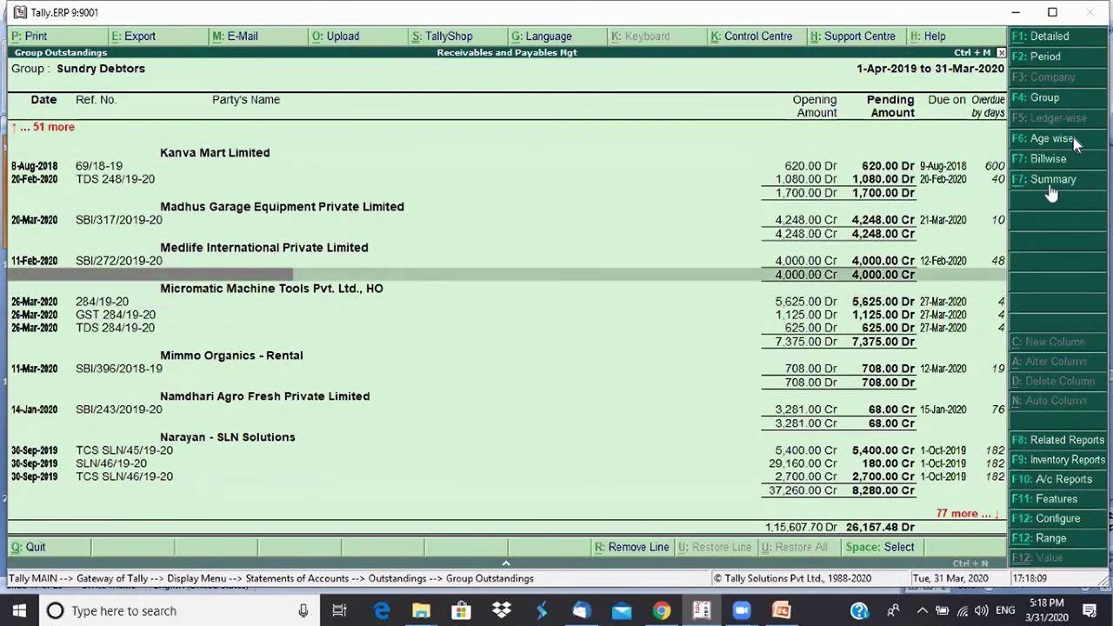
{"action": "key", "text": "Down"}
{"action": "key", "text": "Down"}
{"action": "key", "text": "Down"}
{"action": "key", "text": "Down"}
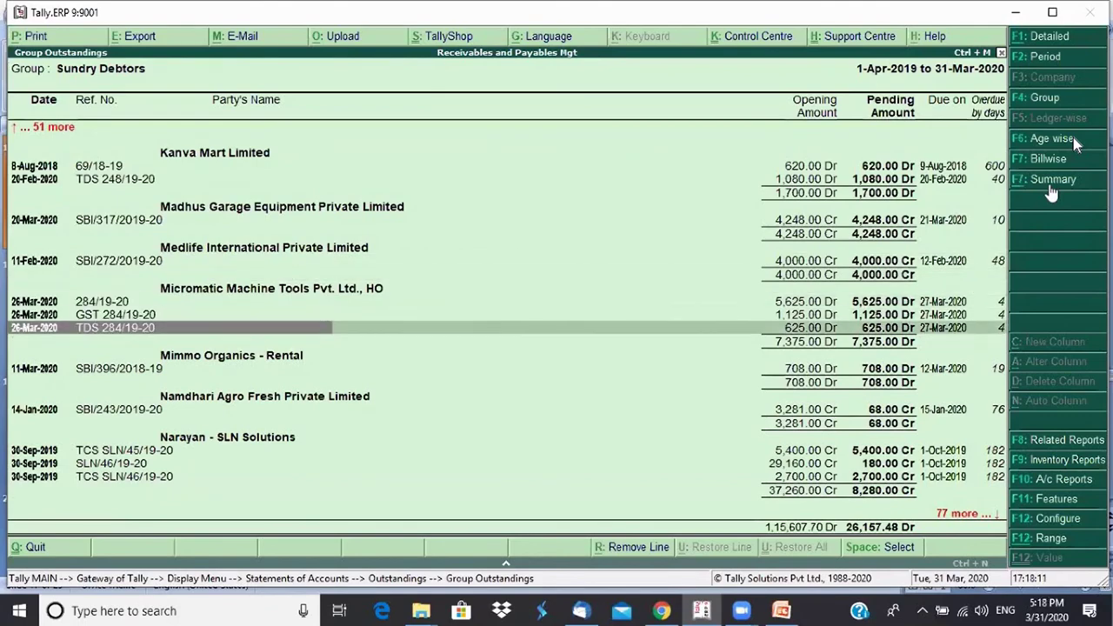
Look back over the pending bills of the preceding debtors and continue down the list to the Pay U bills
{"action": "key", "text": "Up"}
{"action": "key", "text": "Up"}
{"action": "key", "text": "Up"}
{"action": "key", "text": "Up"}
{"action": "key", "text": "Up"}
{"action": "key", "text": "Up"}
{"action": "key", "text": "Up"}
{"action": "key", "text": "Up"}
{"action": "key", "text": "Up"}
{"action": "key", "text": "Up"}
{"action": "key", "text": "Up"}
{"action": "key", "text": "Up"}
{"action": "key", "text": "Up"}
{"action": "key", "text": "Up"}
{"action": "key", "text": "Up"}
{"action": "key", "text": "Up"}
{"action": "key", "text": "Up"}
{"action": "key", "text": "Up"}
{"action": "key", "text": "Up"}
{"action": "key", "text": "Up"}
{"action": "key", "text": "Up"}
{"action": "key", "text": "Up"}
{"action": "key", "text": "Up"}
{"action": "key", "text": "Up"}
{"action": "key", "text": "Up"}
{"action": "key", "text": "Up"}
{"action": "key", "text": "Up"}
{"action": "key", "text": "Down"}
{"action": "key", "text": "Down"}
{"action": "key", "text": "Down"}
{"action": "key", "text": "Down"}
{"action": "key", "text": "Down"}
{"action": "key", "text": "Down"}
{"action": "key", "text": "Down"}
{"action": "key", "text": "Down"}
{"action": "key", "text": "Down"}
{"action": "key", "text": "Down"}
{"action": "key", "text": "Down"}
{"action": "key", "text": "Down"}
{"action": "key", "text": "Down"}
{"action": "key", "text": "Down"}
{"action": "key", "text": "Down"}
{"action": "key", "text": "Down"}
{"action": "key", "text": "Down"}
{"action": "key", "text": "Down"}
{"action": "key", "text": "Down"}
{"action": "key", "text": "Down"}
{"action": "key", "text": "Down"}
{"action": "key", "text": "Down"}
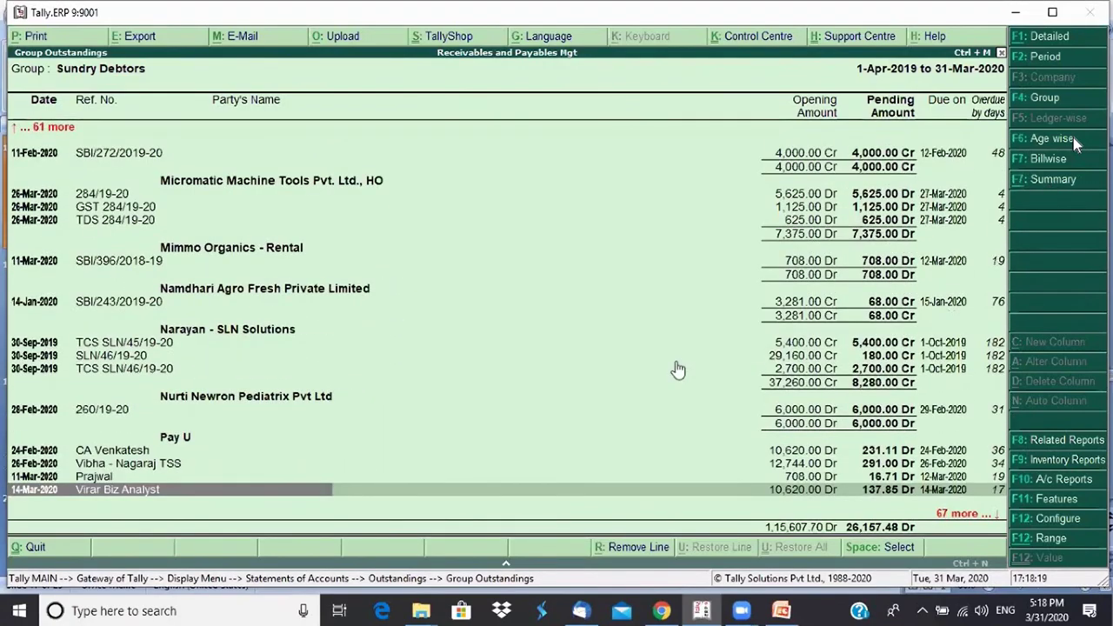
Examine the pending bills of the debtors following Pay U, through Tally Solutions Private Limited and Tommy Hilfiger Arvind Fashion Pvt Ltd
{"action": "key", "text": "Down"}
{"action": "key", "text": "Down"}
{"action": "key", "text": "Down"}
{"action": "key", "text": "Down"}
{"action": "key", "text": "Down"}
{"action": "key", "text": "Down"}
{"action": "key", "text": "Down"}
{"action": "key", "text": "Down"}
{"action": "key", "text": "Down"}
{"action": "key", "text": "Down"}
{"action": "key", "text": "Down"}
{"action": "key", "text": "Down"}
{"action": "key", "text": "Up"}
{"action": "key", "text": "Up"}
{"action": "key", "text": "Up"}
{"action": "key", "text": "Up"}
{"action": "key", "text": "Up"}
{"action": "key", "text": "Up"}
{"action": "key", "text": "Up"}
{"action": "key", "text": "Up"}
{"action": "key", "text": "Up"}
{"action": "key", "text": "Up"}
{"action": "key", "text": "Up"}
{"action": "key", "text": "Up"}
{"action": "key", "text": "Up"}
{"action": "key", "text": "Up"}
{"action": "key", "text": "Up"}
{"action": "key", "text": "Up"}
{"action": "key", "text": "Up"}
{"action": "key", "text": "Up"}
{"action": "key", "text": "Up"}
{"action": "key", "text": "Up"}
{"action": "key", "text": "Up"}
{"action": "key", "text": "Up"}
{"action": "key", "text": "Up"}
{"action": "key", "text": "Up"}
{"action": "key", "text": "Up"}
{"action": "key", "text": "Up"}
{"action": "key", "text": "Up"}
{"action": "key", "text": "Up"}
{"action": "key", "text": "Up"}
{"action": "key", "text": "Down"}
{"action": "key", "text": "Down"}
{"action": "key", "text": "Down"}
{"action": "key", "text": "Down"}
{"action": "key", "text": "Down"}
{"action": "key", "text": "Down"}
{"action": "key", "text": "Down"}
{"action": "key", "text": "Down"}
{"action": "key", "text": "Down"}
{"action": "key", "text": "Down"}
{"action": "key", "text": "Down"}
{"action": "key", "text": "Down"}
{"action": "key", "text": "Down"}
{"action": "key", "text": "Down"}
{"action": "key", "text": "Down"}
{"action": "key", "text": "Down"}
{"action": "key", "text": "Down"}
{"action": "key", "text": "Down"}
{"action": "key", "text": "Down"}
{"action": "key", "text": "Down"}
{"action": "key", "text": "Down"}
{"action": "key", "text": "Down"}
{"action": "key", "text": "Down"}
{"action": "key", "text": "Down"}
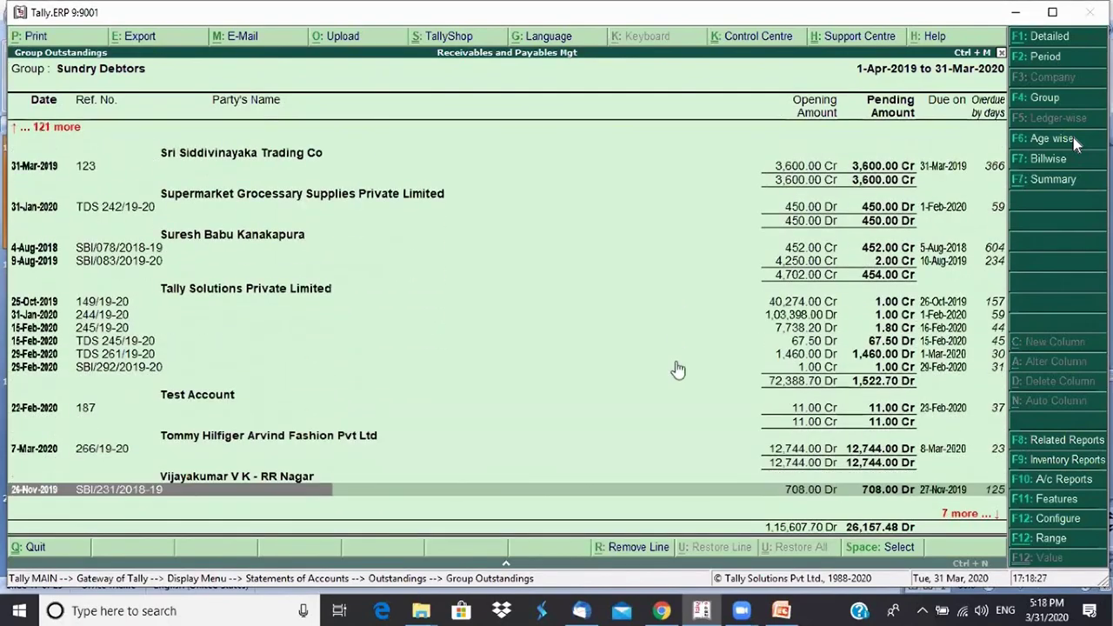
Look back up through the debtors' pending bills as far as those of Mimmo Organics - Rental
{"action": "key", "text": "Up"}
{"action": "key", "text": "Up"}
{"action": "key", "text": "Up"}
{"action": "key", "text": "Up"}
{"action": "key", "text": "Up"}
{"action": "key", "text": "Up"}
{"action": "key", "text": "Up"}
{"action": "key", "text": "Up"}
{"action": "key", "text": "Up"}
{"action": "key", "text": "Up"}
{"action": "key", "text": "Up"}
{"action": "key", "text": "Up"}
{"action": "key", "text": "Up"}
{"action": "key", "text": "Up"}
{"action": "key", "text": "Up"}
{"action": "key", "text": "Up"}
{"action": "key", "text": "Up"}
{"action": "key", "text": "Up"}
{"action": "key", "text": "Up"}
{"action": "key", "text": "Up"}
{"action": "key", "text": "Up"}
{"action": "key", "text": "Up"}
{"action": "key", "text": "Up"}
{"action": "key", "text": "Up"}
{"action": "key", "text": "Up"}
{"action": "key", "text": "Up"}
{"action": "key", "text": "Up"}
{"action": "key", "text": "Up"}
{"action": "key", "text": "Up"}
{"action": "key", "text": "Up"}
{"action": "key", "text": "Up"}
{"action": "key", "text": "Up"}
{"action": "key", "text": "Up"}
{"action": "key", "text": "Up"}
{"action": "key", "text": "Up"}
{"action": "key", "text": "Up"}
{"action": "key", "text": "Up"}
{"action": "key", "text": "Up"}
{"action": "key", "text": "Up"}
{"action": "key", "text": "Up"}
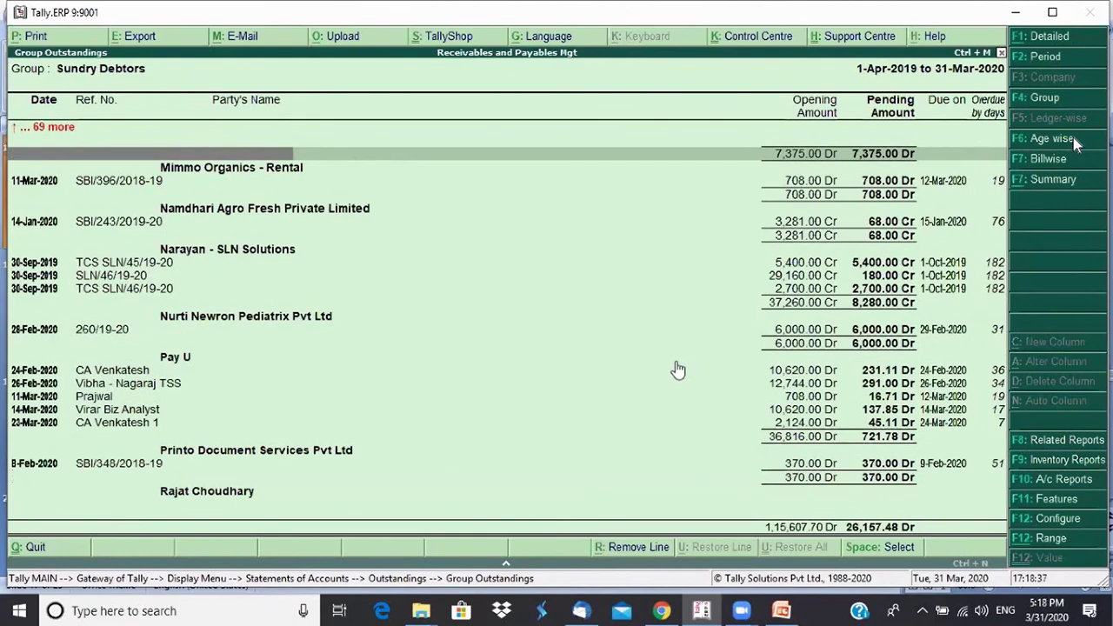
Leave the group outstandings report and return to the Gateway of Tally
{"action": "key", "text": "Escape"}
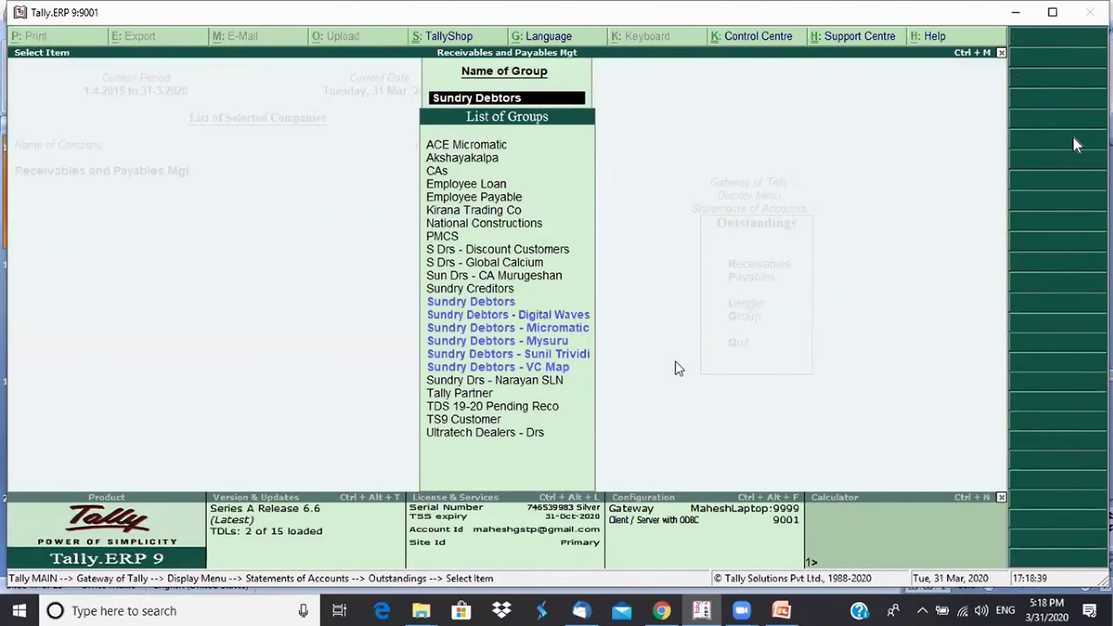
{"action": "key", "text": "Escape"}
{"action": "key", "text": "Escape"}
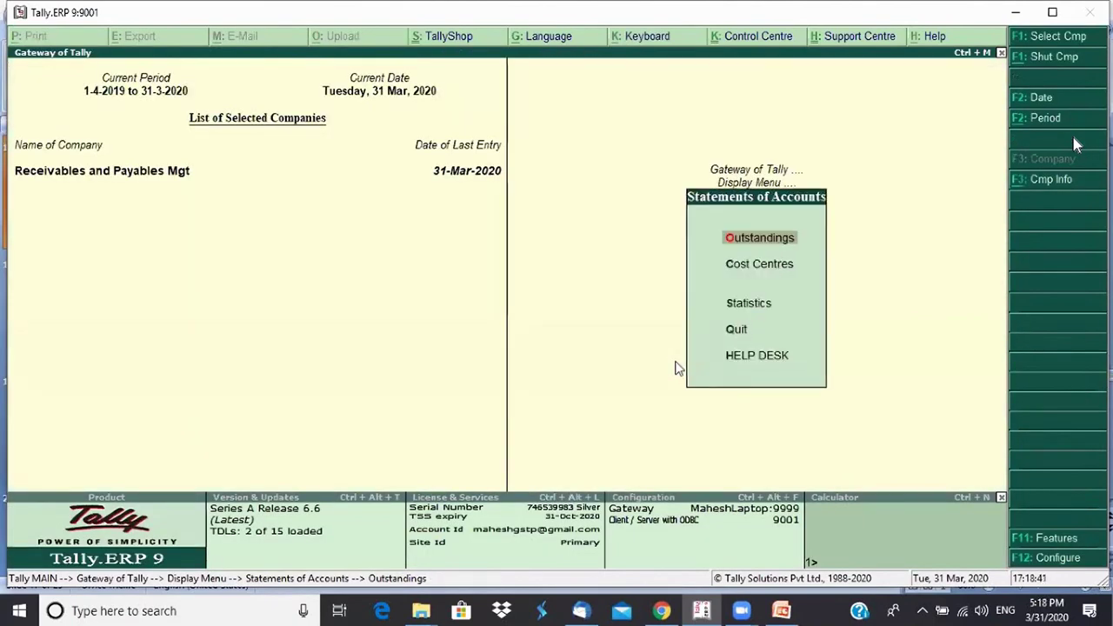
{"action": "key", "text": "Escape"}
{"action": "key", "text": "Escape"}
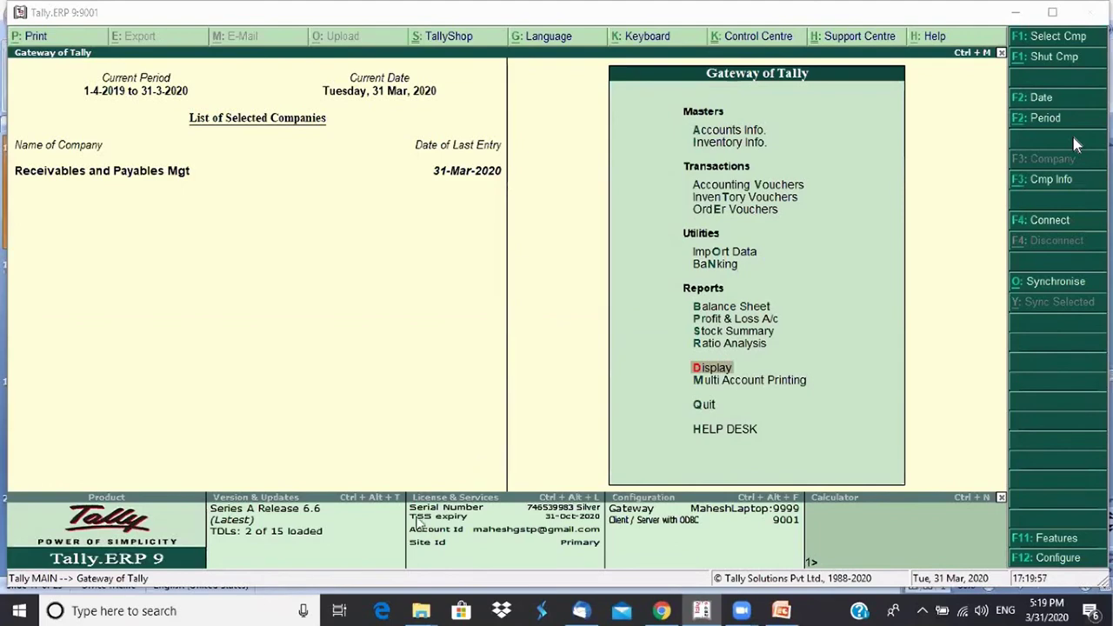
Switch to the 31-03-2020 folder in File Explorer and open the Training_Topics_v2 workbook in Excel
{"action": "mouse_move", "coordinate": [420, 610]}
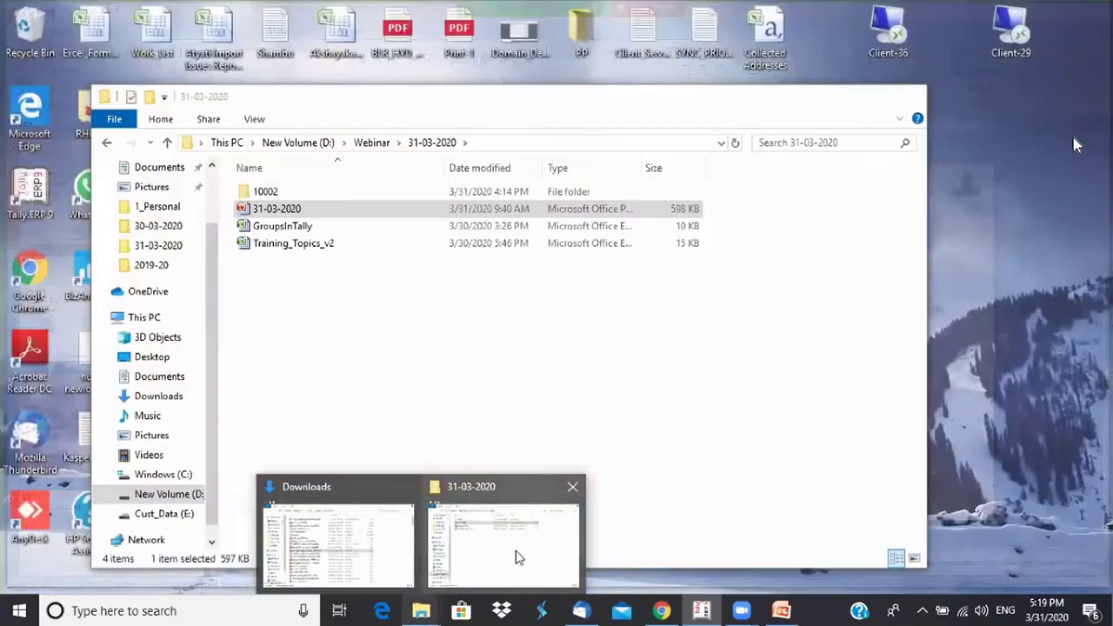
{"action": "left_click", "coordinate": [516, 558]}
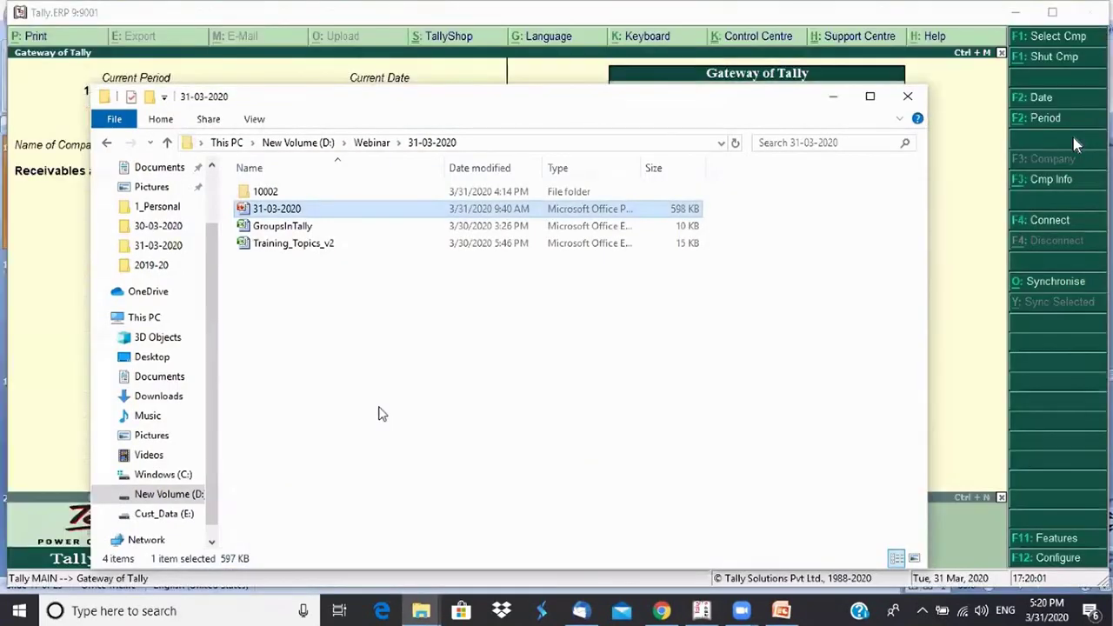
{"action": "left_click", "coordinate": [380, 412]}
{"action": "double_click", "coordinate": [300, 245]}
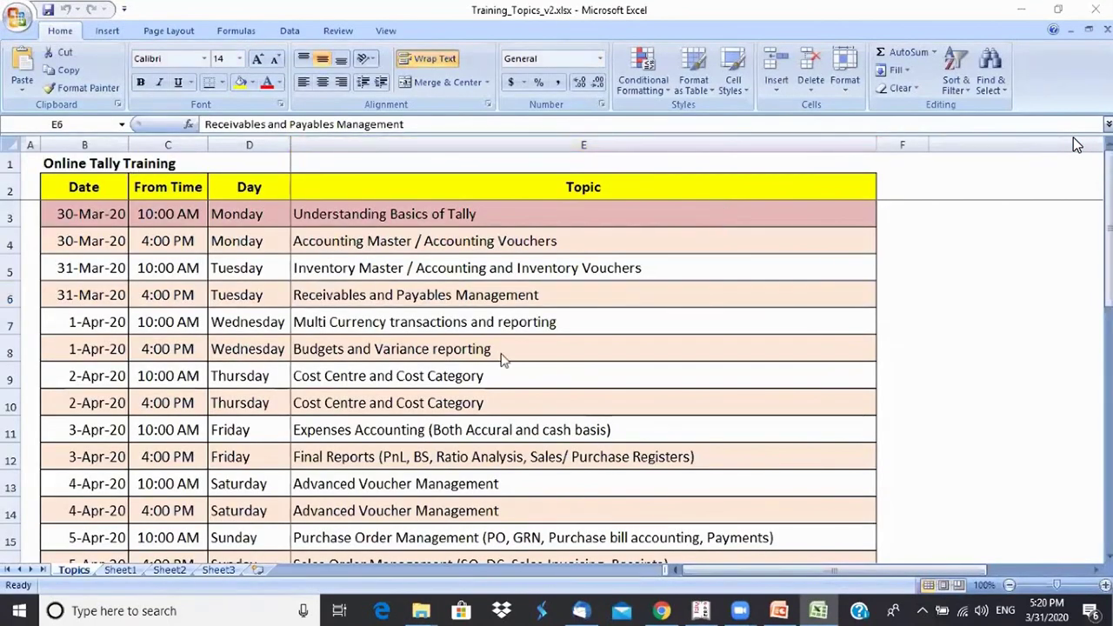
Go through the 1-Apr-20 topics, Multi Currency transactions and reporting and Budgets and Variance reporting, in the training schedule
{"action": "left_click", "coordinate": [432, 322]}
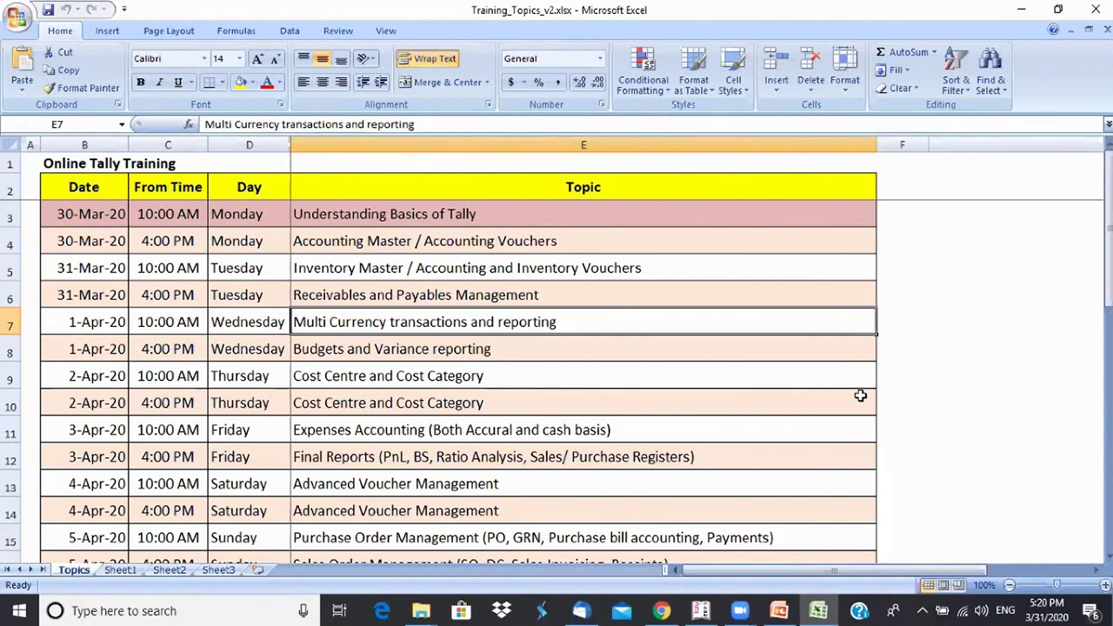
{"action": "key", "text": "Down"}
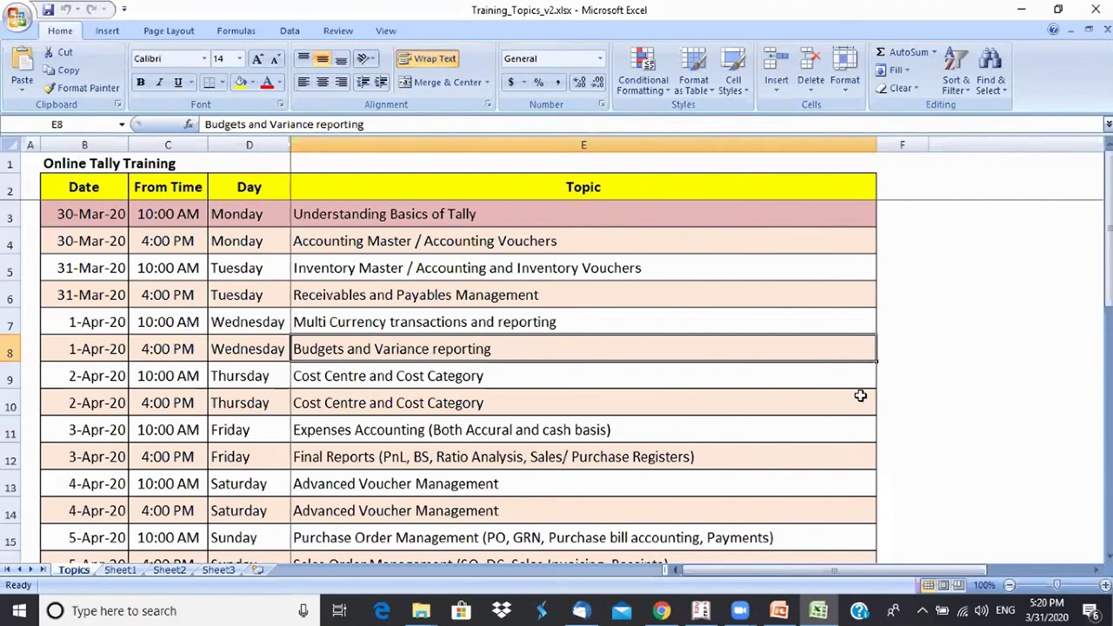
{"action": "key", "text": "alt+Tab"}
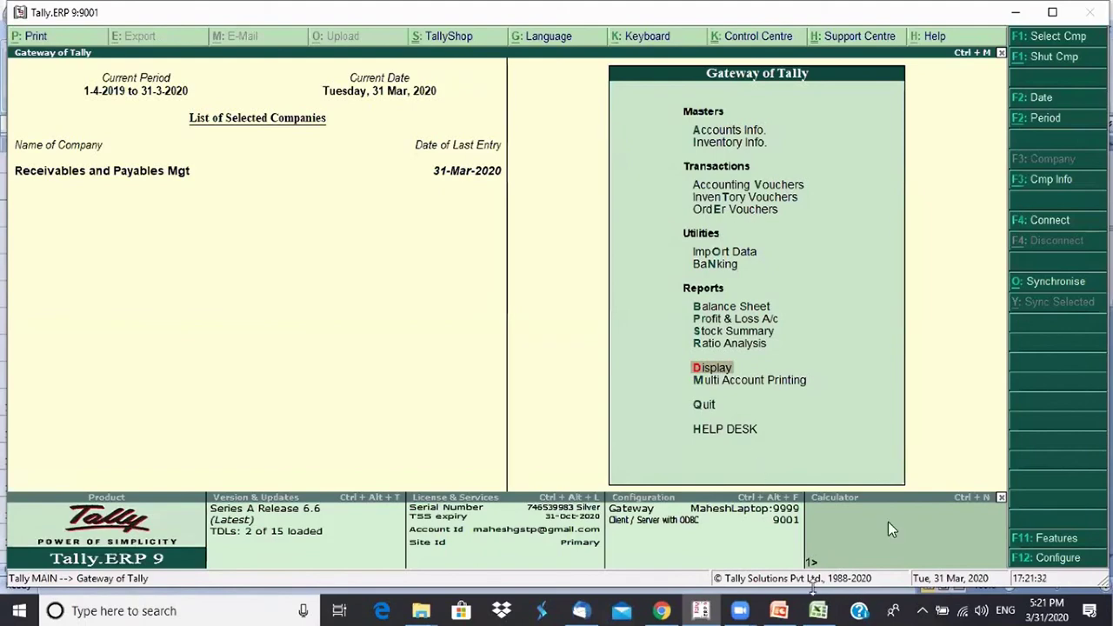
{"action": "mouse_move", "coordinate": [817, 608]}
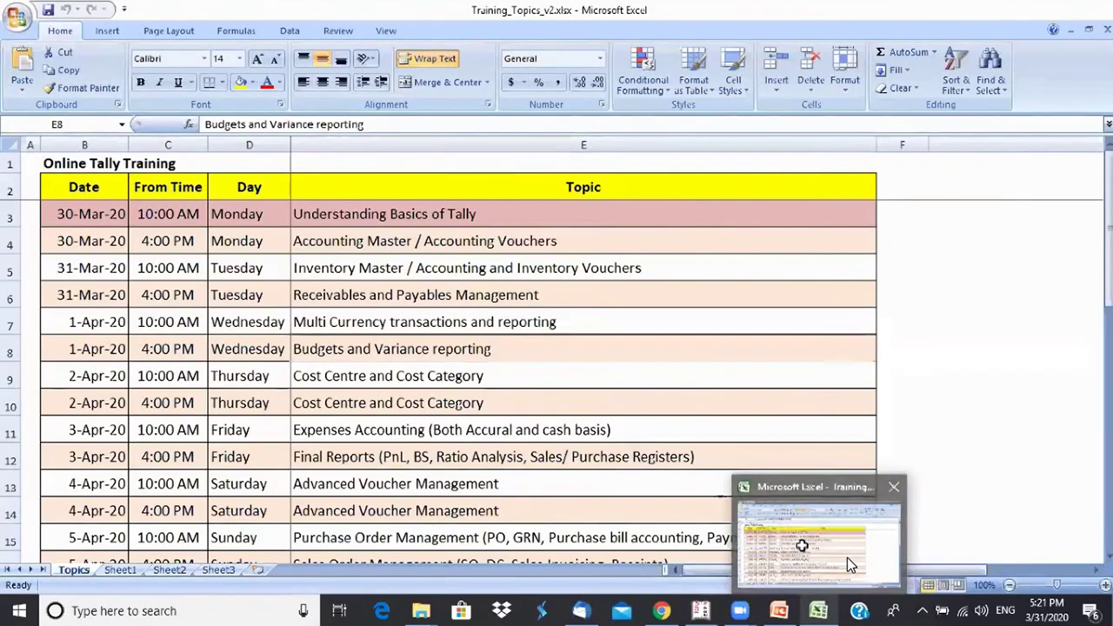
{"action": "left_click", "coordinate": [850, 564]}
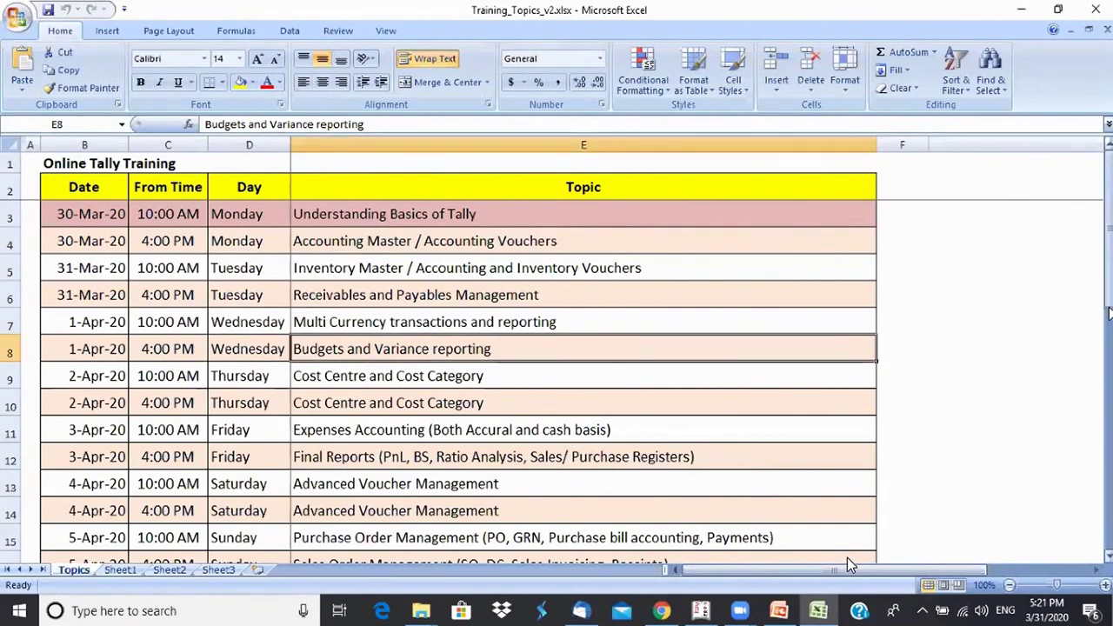
Look over the 5-Apr-20 schedule rows for Purchase Order Management and Sales Order Management
{"action": "left_click", "coordinate": [561, 531]}
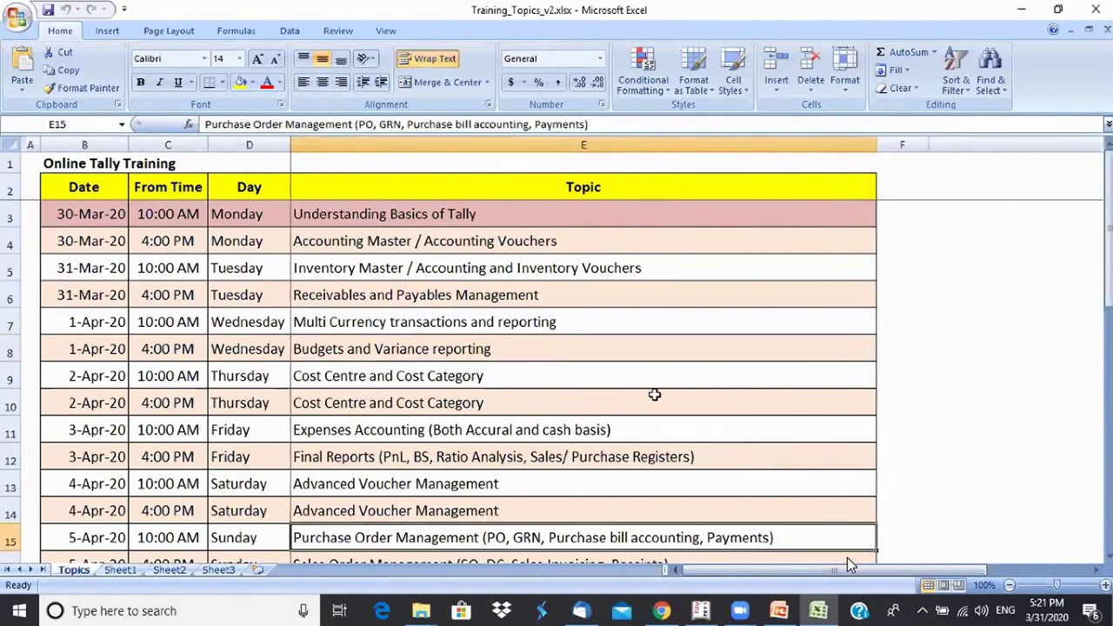
{"action": "key", "text": "Left"}
{"action": "key", "text": "Left"}
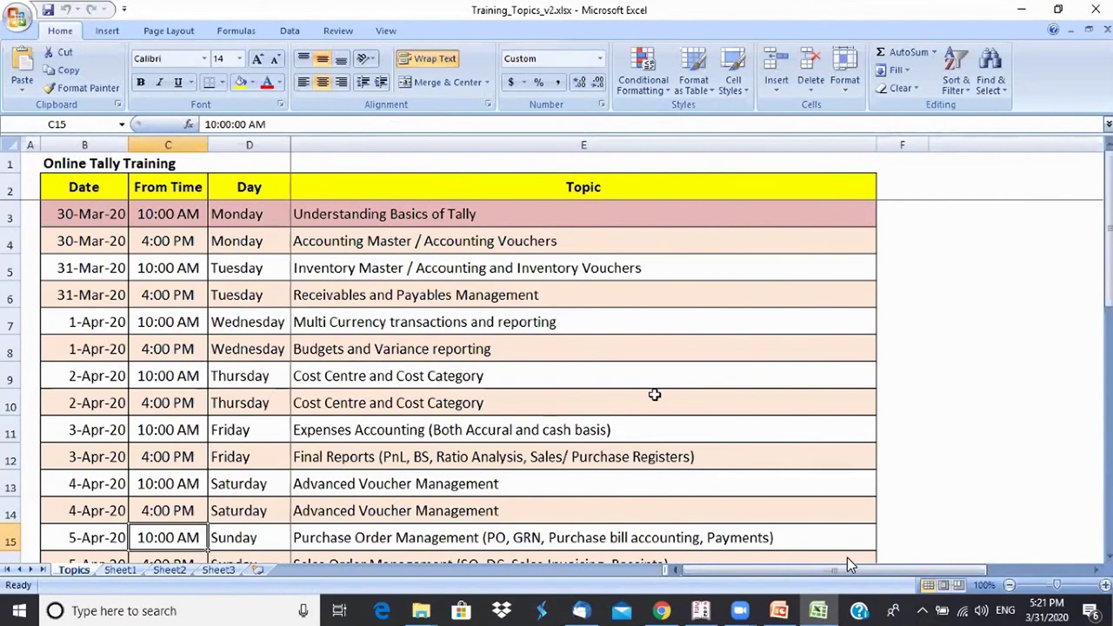
{"action": "key", "text": "Down"}
{"action": "key", "text": "Right"}
{"action": "key", "text": "Right"}
{"action": "key", "text": "Up"}
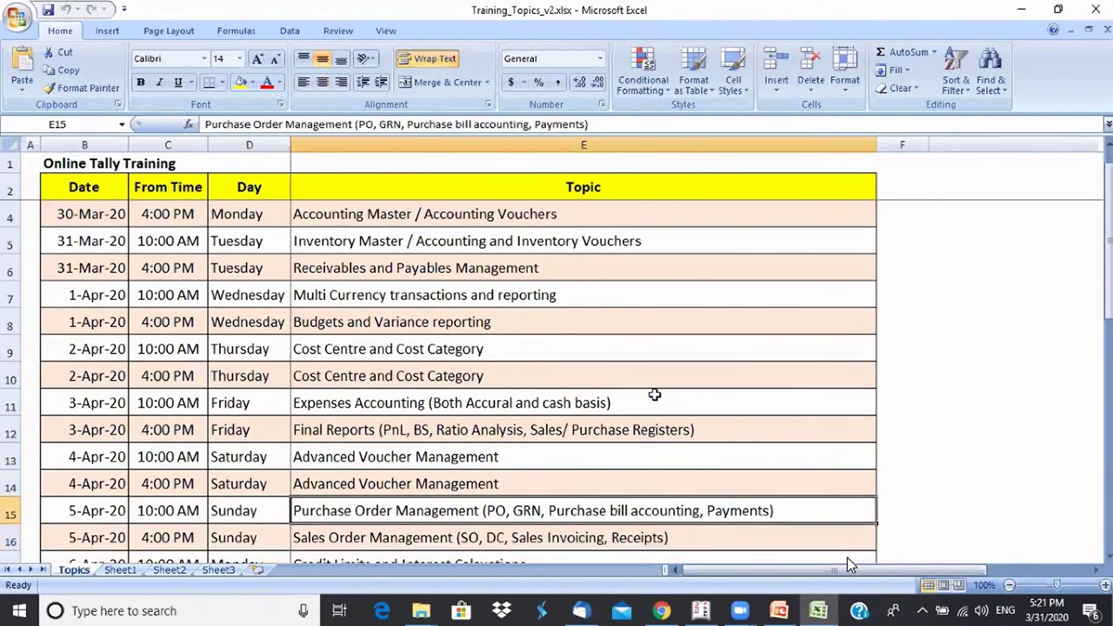
{"action": "key", "text": "Down"}
{"action": "key", "text": "Up"}
Switch to Tally, view the Sales Register of Receivables and Payables Mgt, and return to the Gateway of Tally
{"action": "mouse_move", "coordinate": [701, 611]}
{"action": "left_click", "coordinate": [695, 567]}
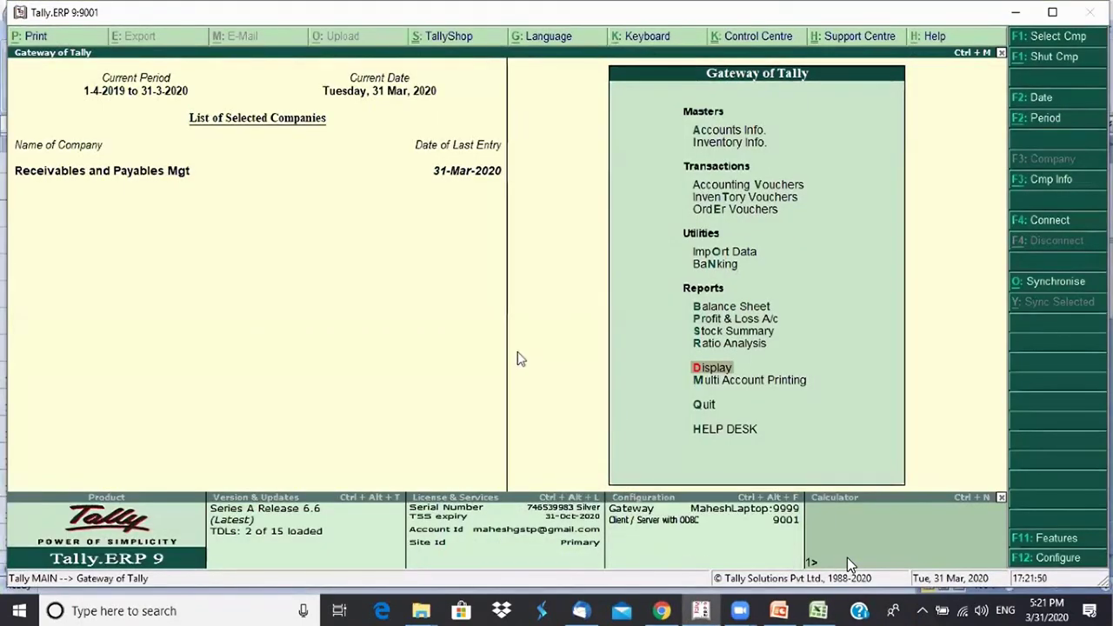
{"action": "key", "text": "Return"}
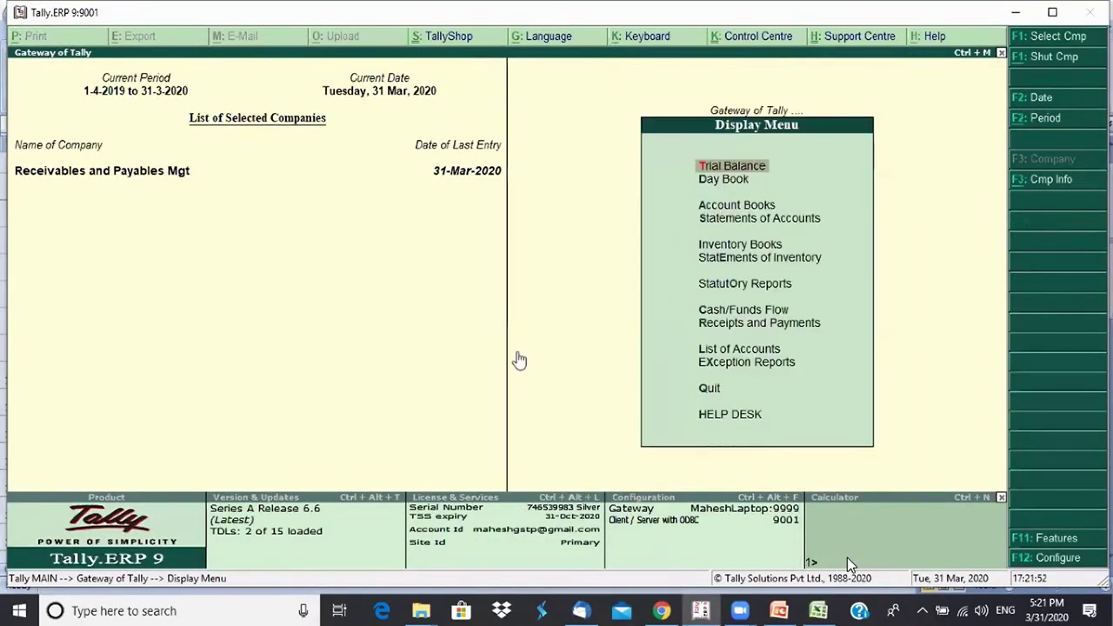
{"action": "key", "text": "a"}
{"action": "key", "text": "s"}
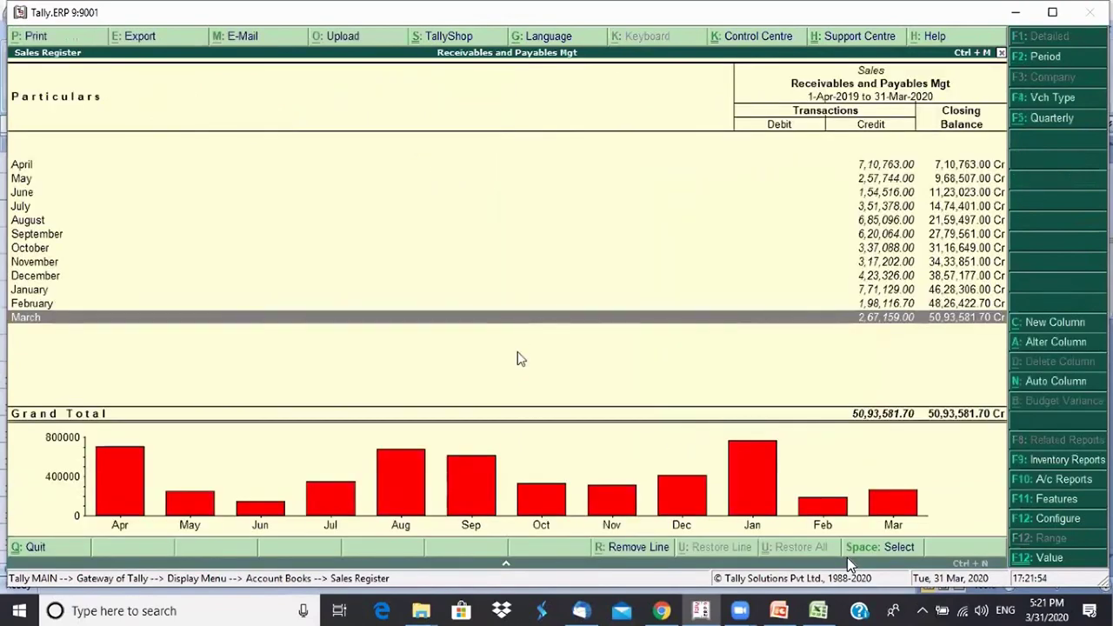
{"action": "key", "text": "Escape"}
{"action": "key", "text": "Escape"}
{"action": "key", "text": "Escape"}
Select and open the company Swaraswathi Traders from the data path D:\Webinar\30-03-2020
{"action": "key", "text": "alt+F3"}
{"action": "key", "text": "Return"}
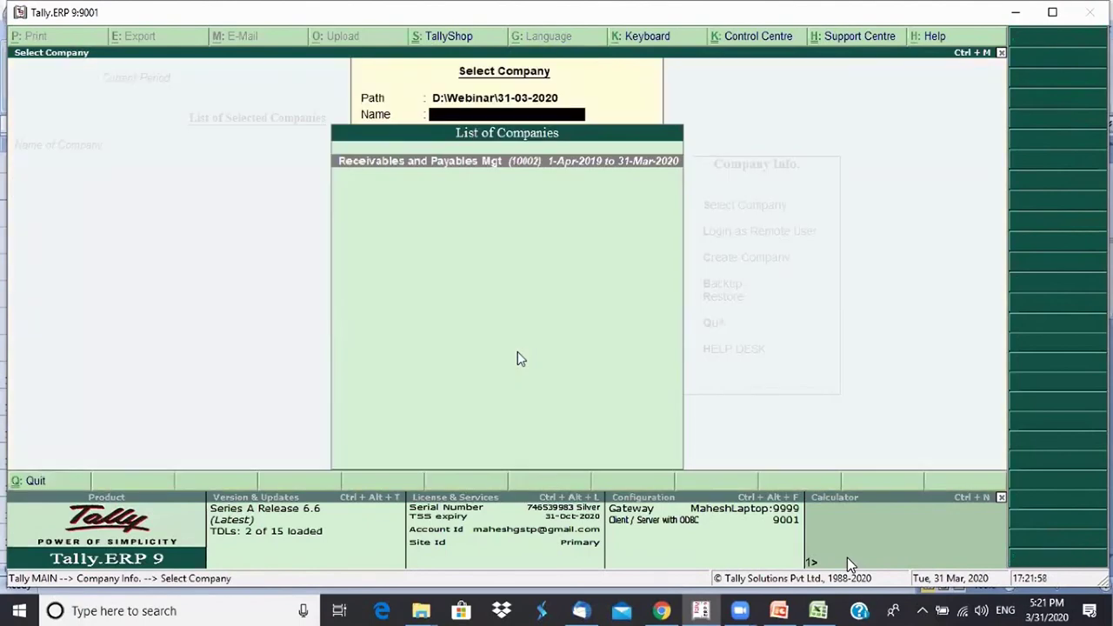
{"action": "key", "text": "BackSpace"}
{"action": "key", "text": "BackSpace"}
{"action": "key", "text": "BackSpace"}
{"action": "key", "text": "BackSpace"}
{"action": "key", "text": "BackSpace"}
{"action": "key", "text": "BackSpace"}
{"action": "key", "text": "BackSpace"}
{"action": "key", "text": "BackSpace"}
{"action": "key", "text": "BackSpace"}
{"action": "key", "text": "BackSpace"}
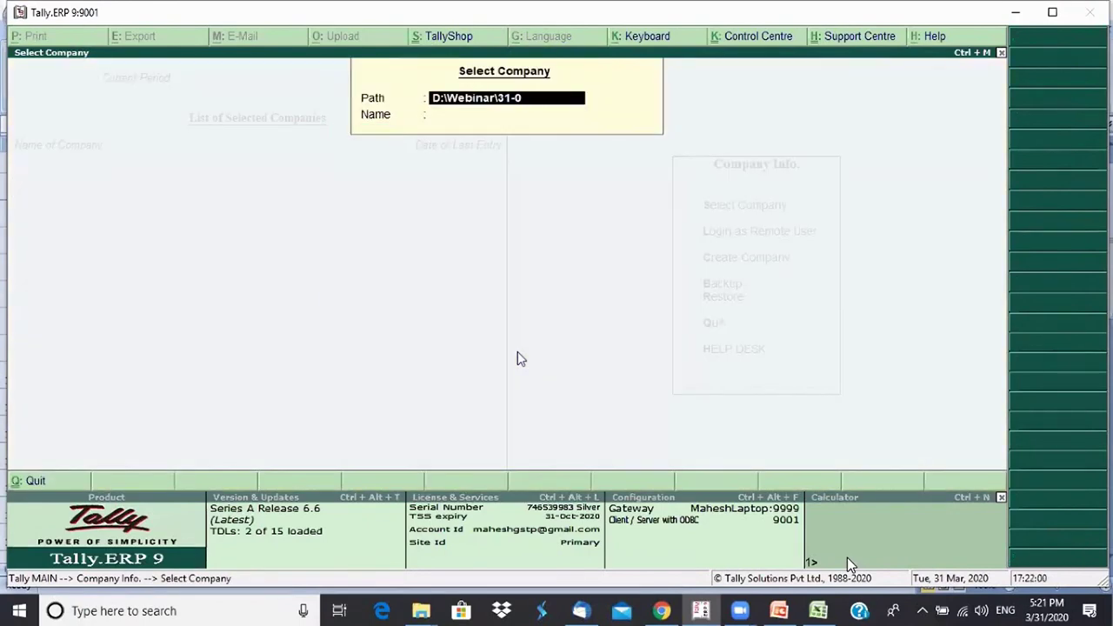
{"action": "type", "text": "0-03-2020"}
{"action": "key", "text": "Return"}
{"action": "key", "text": "Down"}
{"action": "key", "text": "Down"}
{"action": "key", "text": "Down"}
{"action": "key", "text": "Return"}
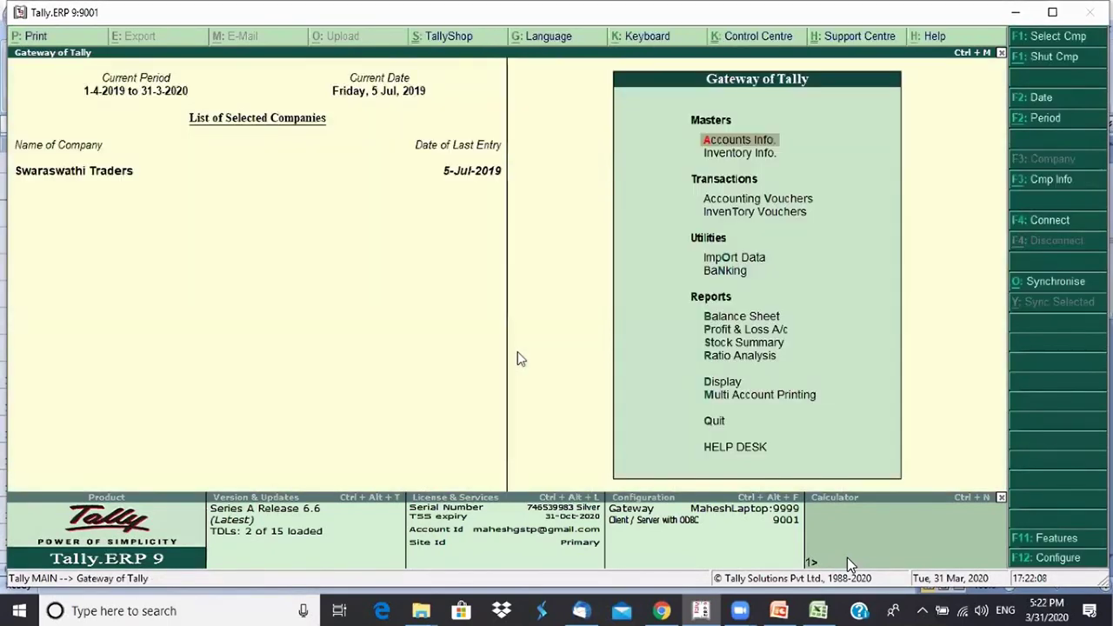
Display the July 2019 sales vouchers from the Sales Register of Swaraswathi Traders
{"action": "key", "text": "d"}
{"action": "key", "text": "a"}
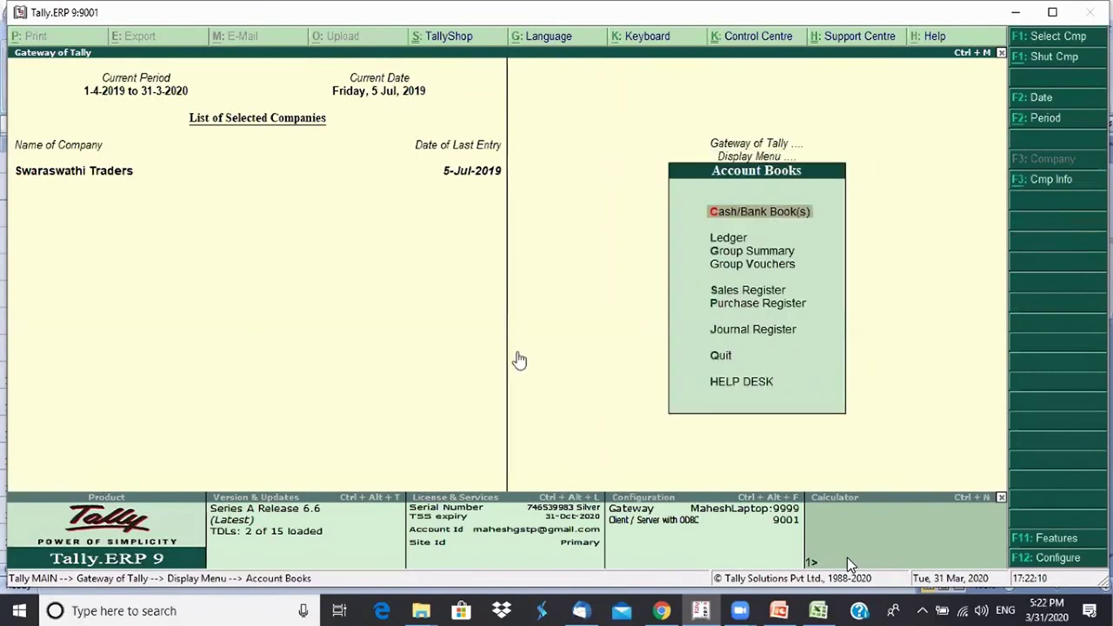
{"action": "key", "text": "s"}
{"action": "key", "text": "Return"}
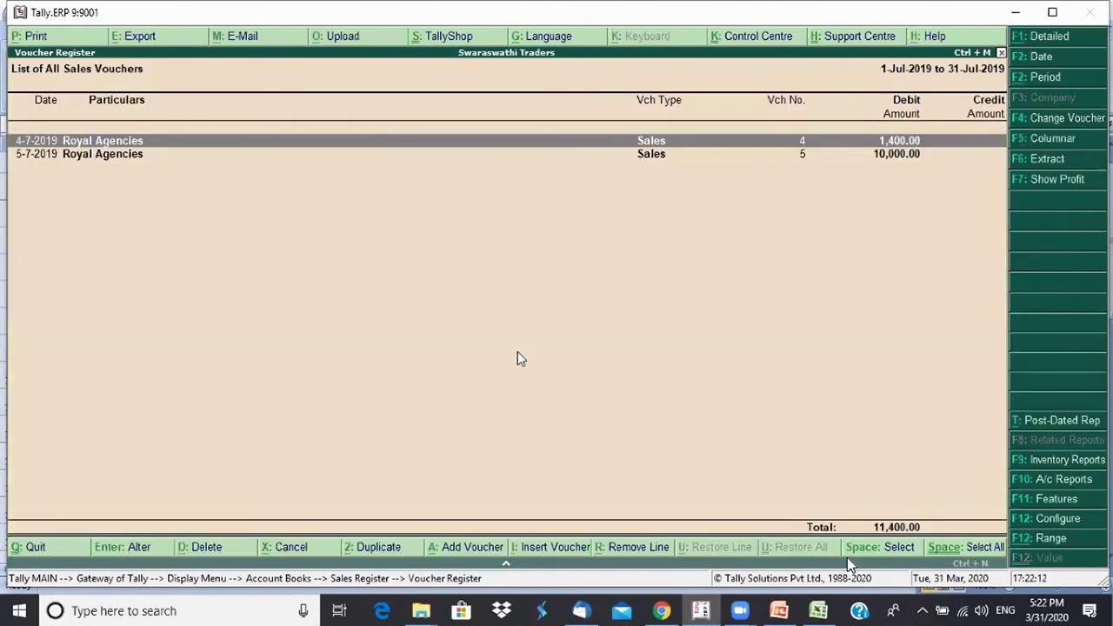
Set the sales voucher list's period from 1-4-2019 to 31-7-2019 and show the profit for each voucher
{"action": "key", "text": "alt+F2"}
{"action": "type", "text": "1-4-2019"}
{"action": "key", "text": "Return"}
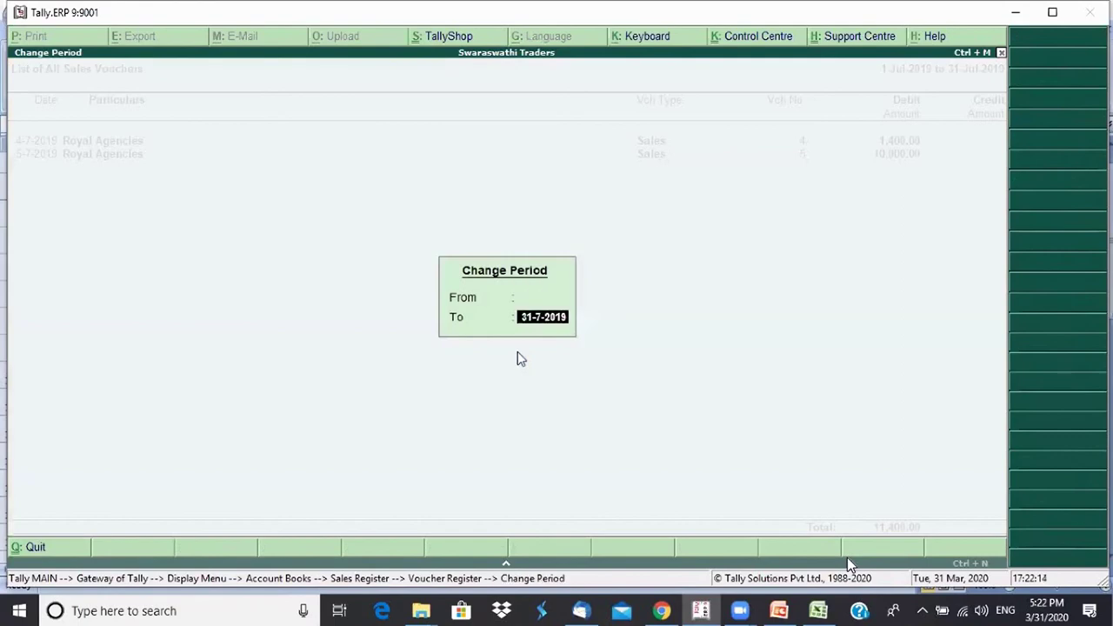
{"action": "key", "text": "Return"}
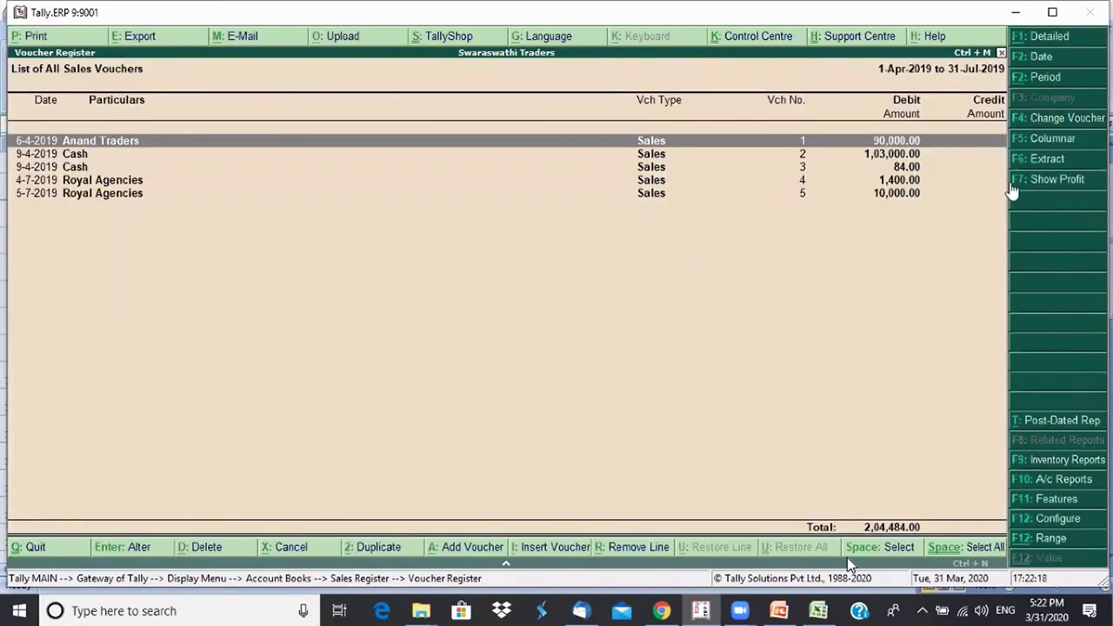
{"action": "left_click", "coordinate": [1047, 182]}
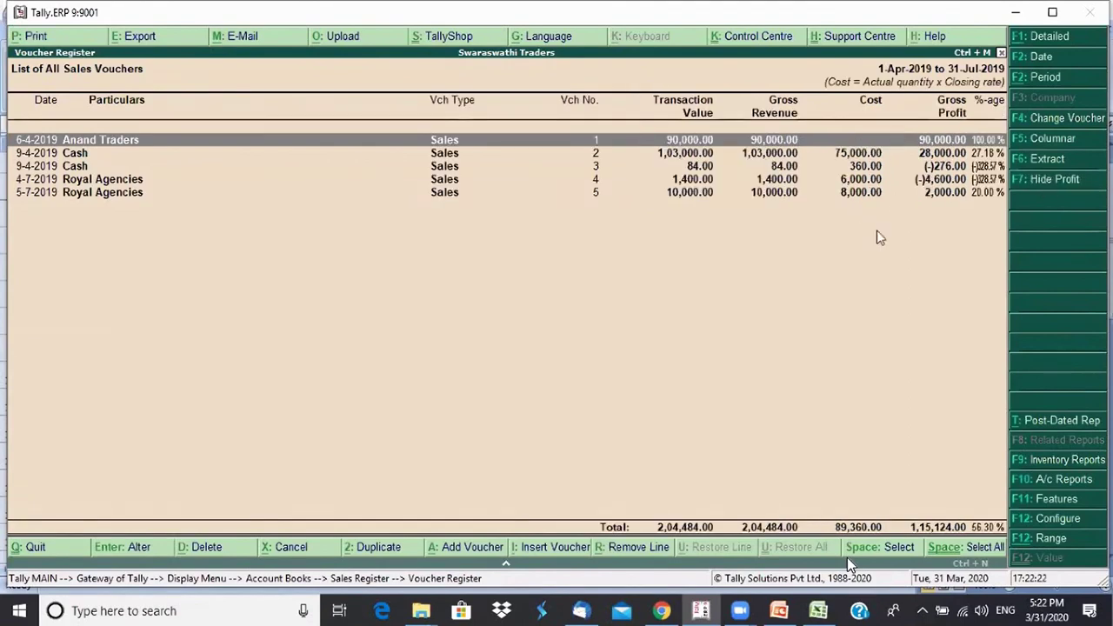
Examine the cost and gross profit of each listed sales voucher, and return to the Gateway of Tally
{"action": "key", "text": "Down"}
{"action": "key", "text": "Up"}
{"action": "key", "text": "Down"}
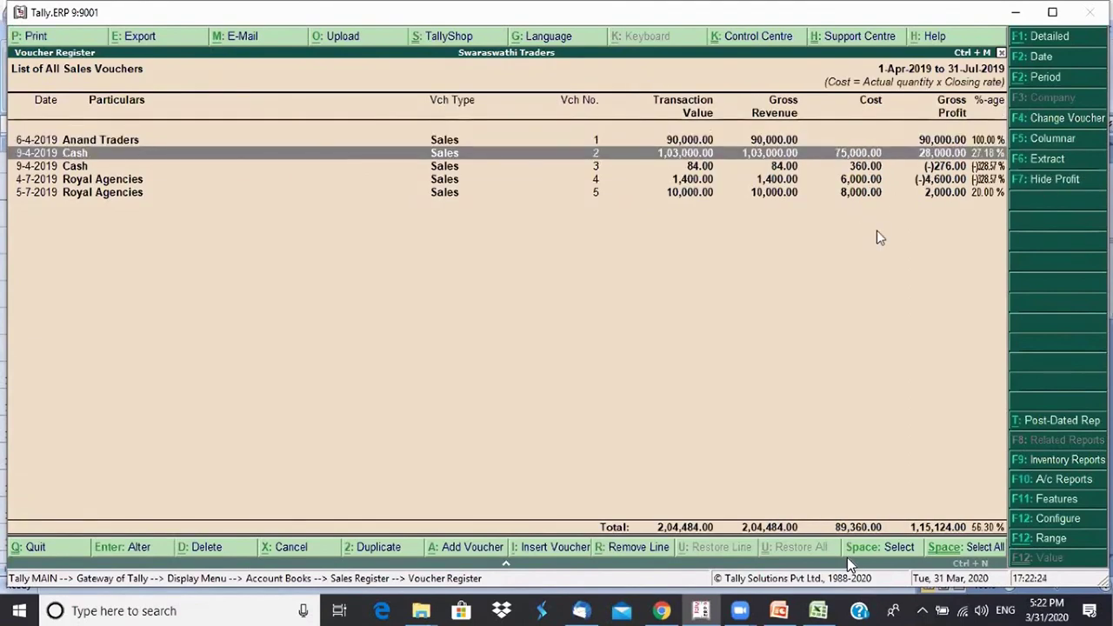
{"action": "key", "text": "Down"}
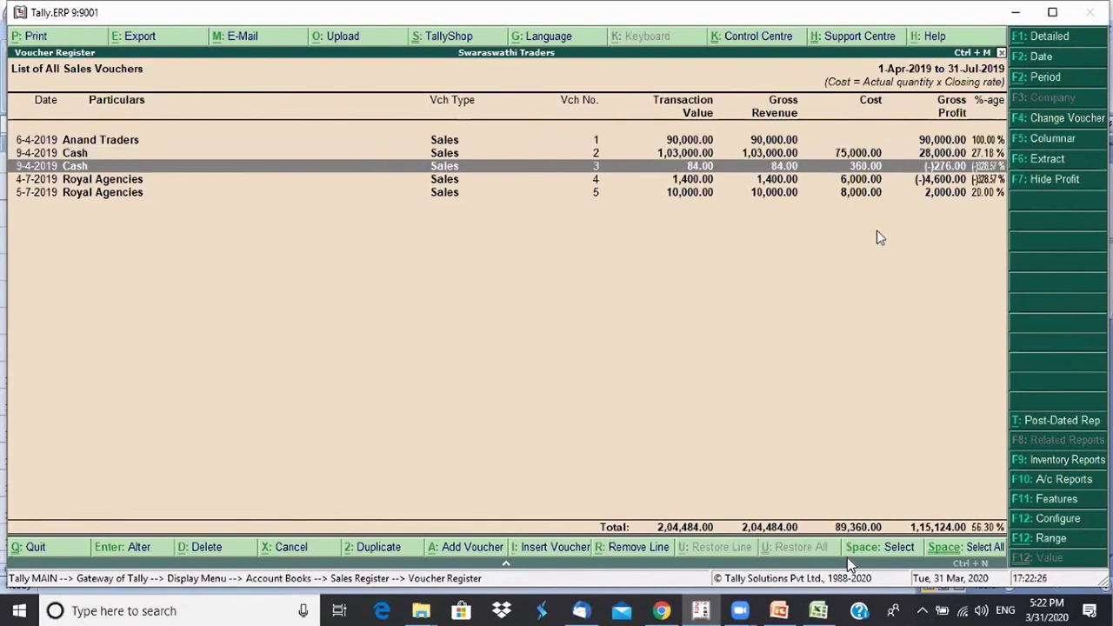
{"action": "key", "text": "Down"}
{"action": "key", "text": "Down"}
{"action": "key", "text": "Up"}
{"action": "key", "text": "Up"}
{"action": "key", "text": "Up"}
{"action": "key", "text": "Up"}
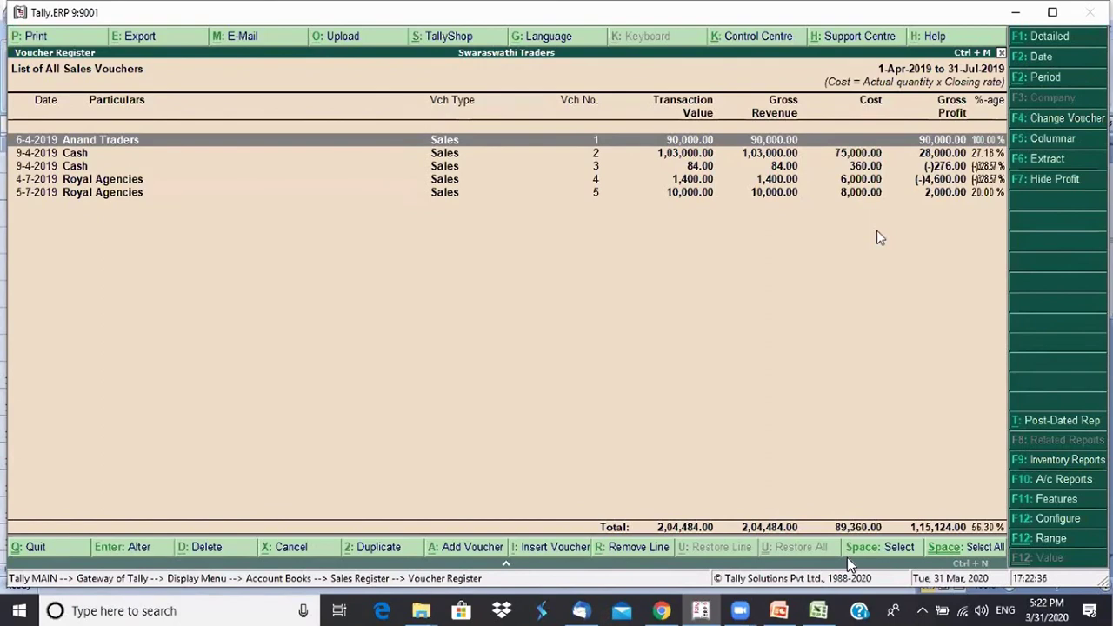
{"action": "key", "text": "Down"}
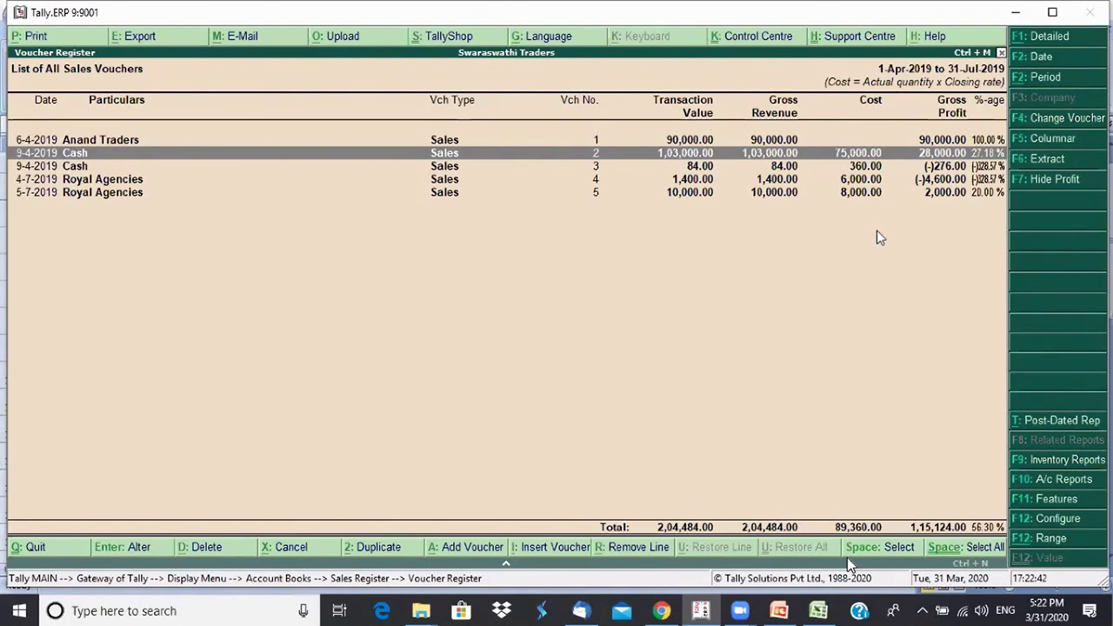
{"action": "key", "text": "Down"}
{"action": "key", "text": "Down"}
{"action": "key", "text": "Down"}
{"action": "key", "text": "Up"}
{"action": "key", "text": "Up"}
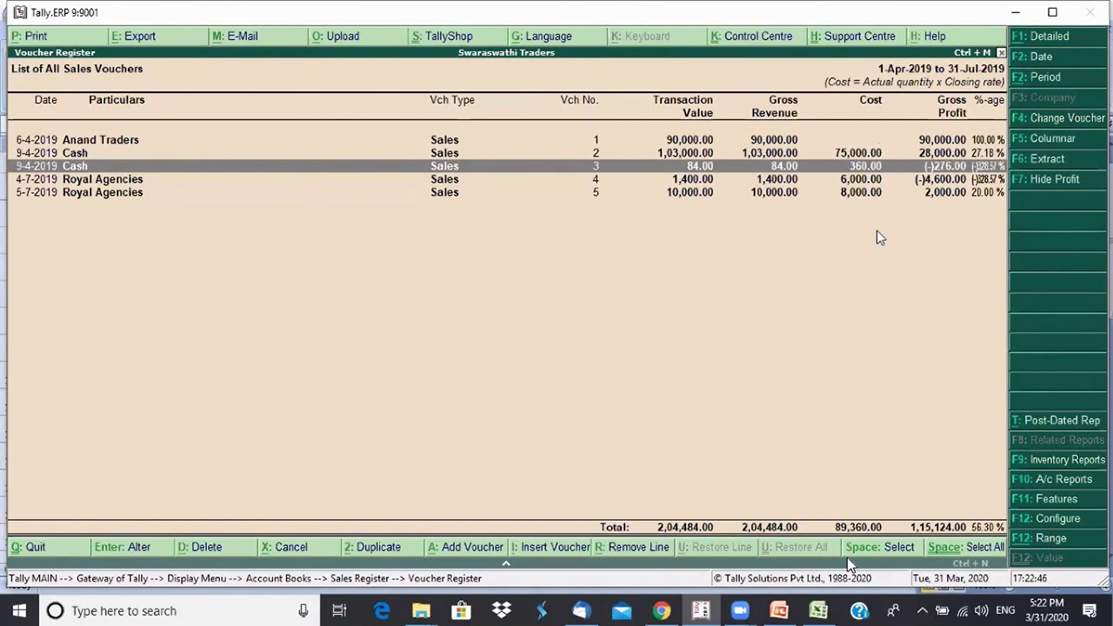
{"action": "key", "text": "Down"}
{"action": "key", "text": "Down"}
{"action": "key", "text": "Up"}
{"action": "key", "text": "Up"}
{"action": "key", "text": "Down"}
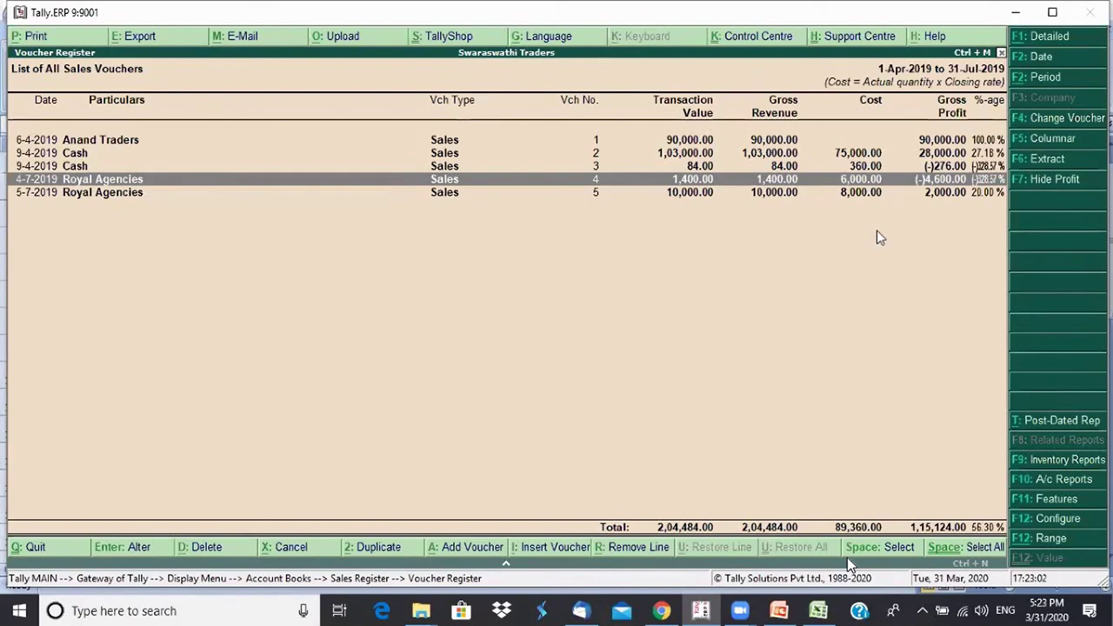
{"action": "key", "text": "Escape"}
{"action": "key", "text": "Escape"}
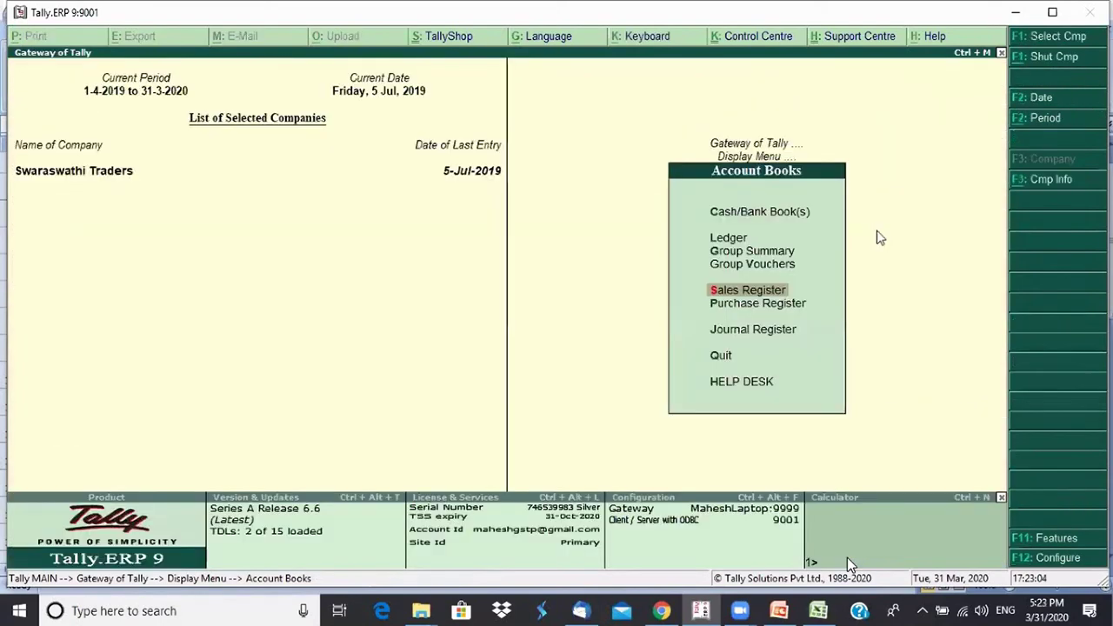
{"action": "key", "text": "Escape"}
{"action": "key", "text": "Escape"}
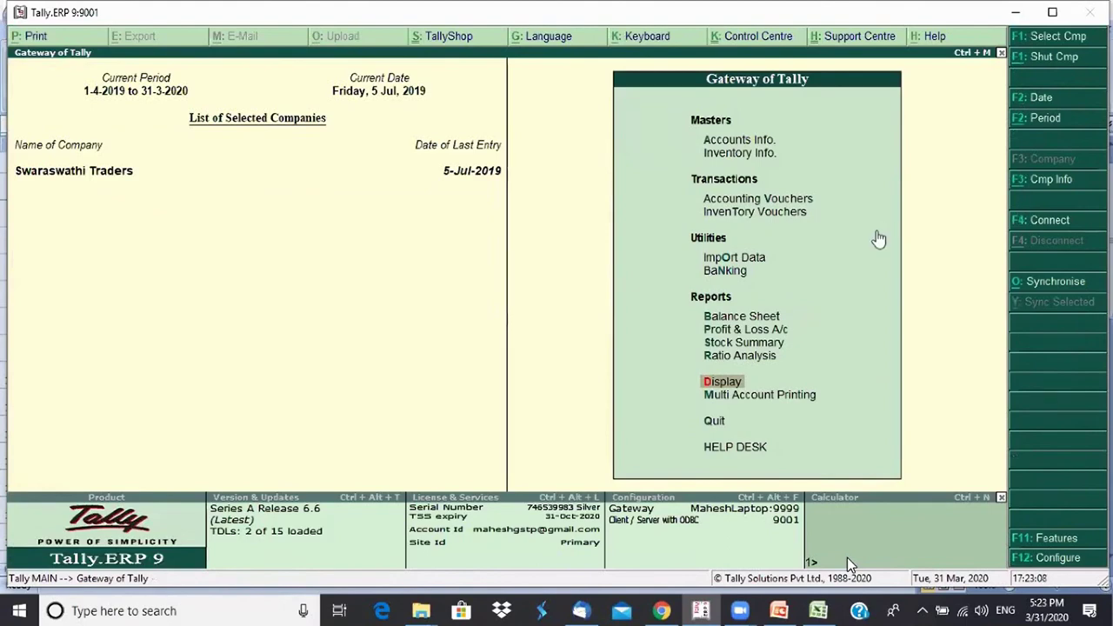
{"action": "key", "text": "Return"}
{"action": "key", "text": "s"}
{"action": "key", "text": "Return"}
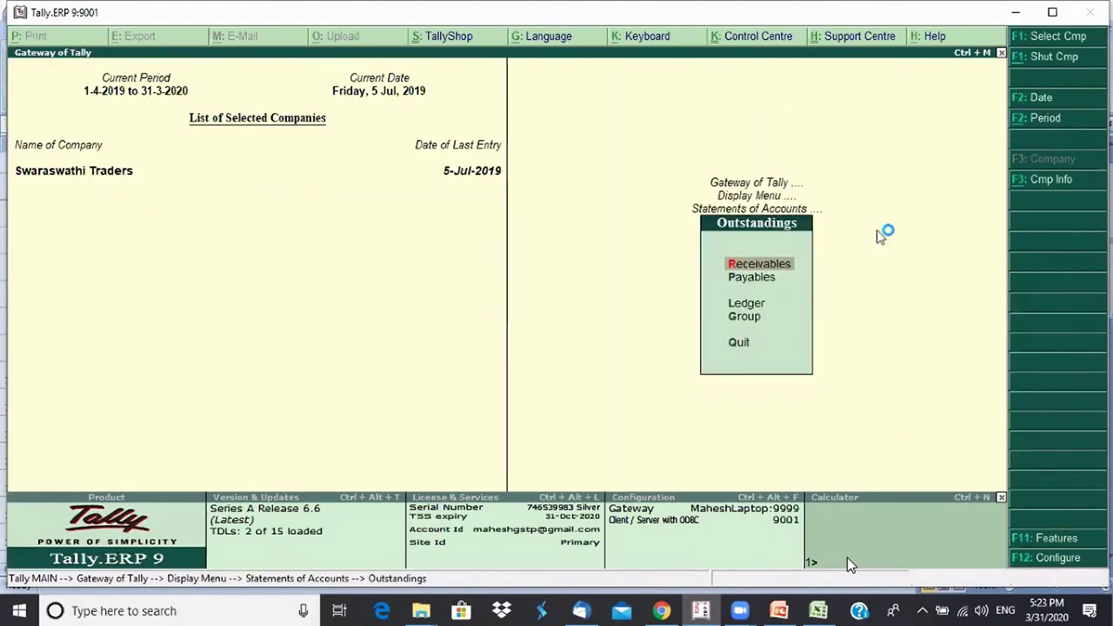
{"action": "key", "text": "Escape"}
{"action": "key", "text": "Escape"}
Toggle the profit display for the July 2019 vouchers in the Sales Register and return to the Gateway of Tally
{"action": "key", "text": "a"}
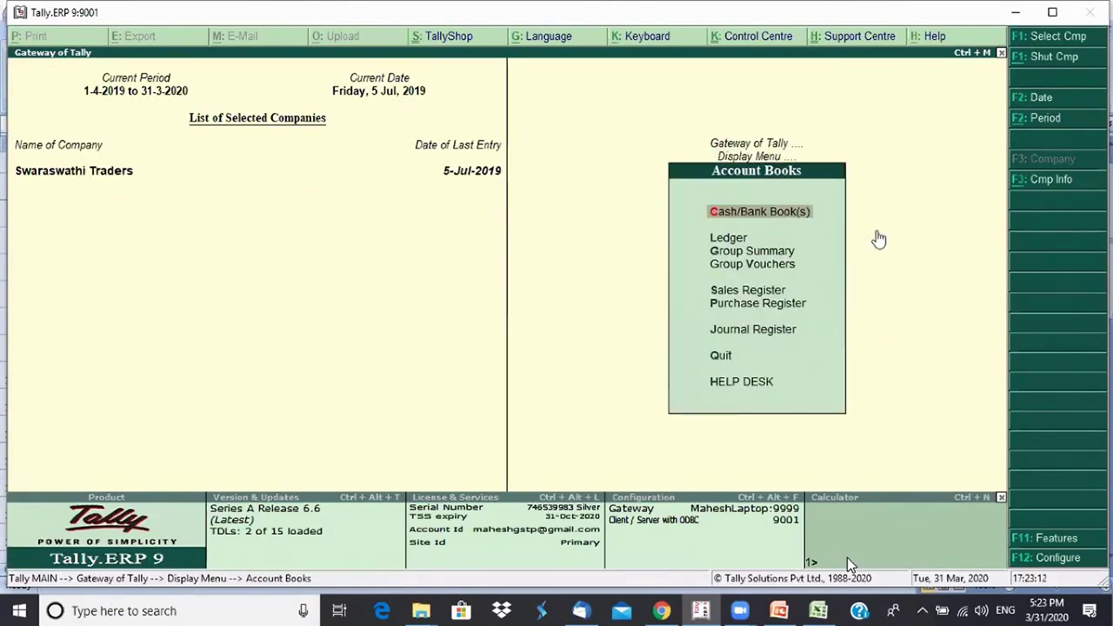
{"action": "key", "text": "s"}
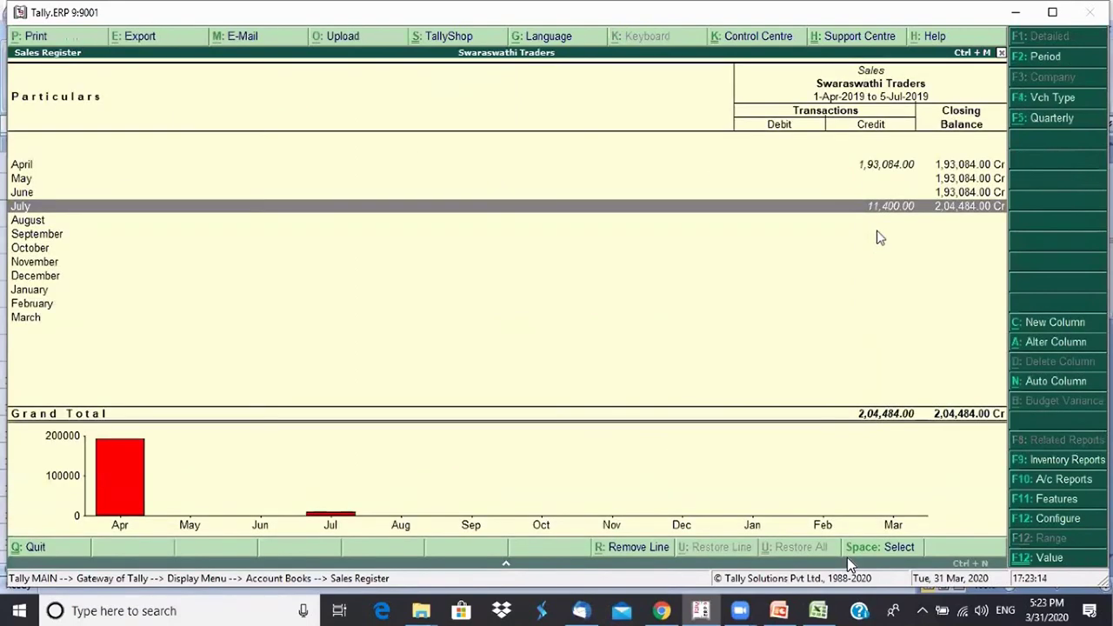
{"action": "key", "text": "Return"}
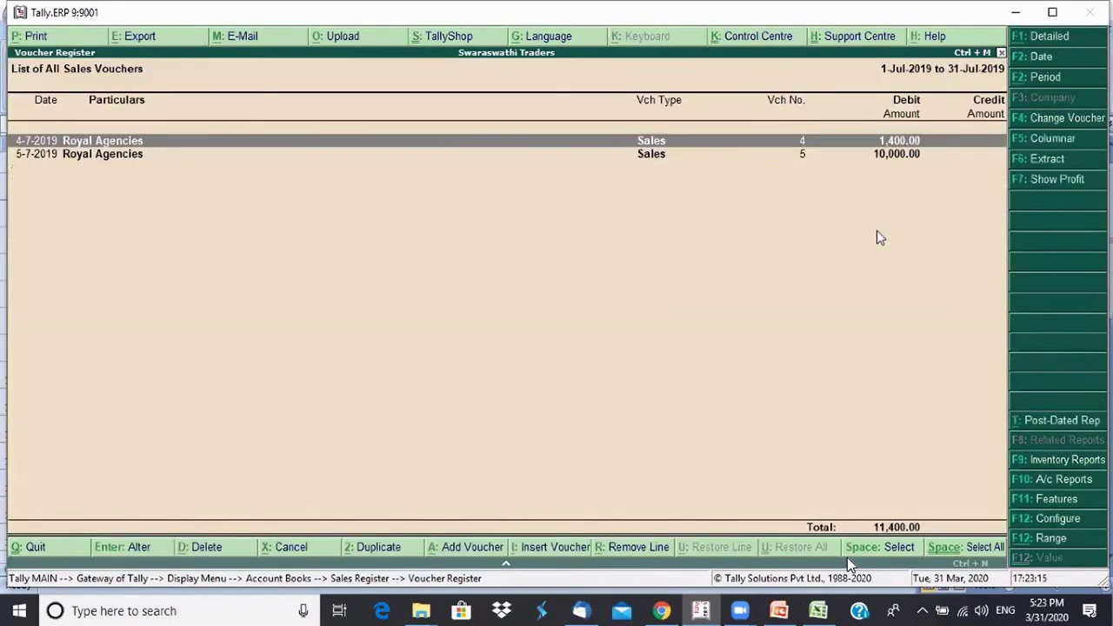
{"action": "left_click", "coordinate": [1046, 184]}
{"action": "left_click", "coordinate": [1047, 185]}
{"action": "key", "text": "Escape"}
{"action": "key", "text": "Escape"}
{"action": "key", "text": "Escape"}
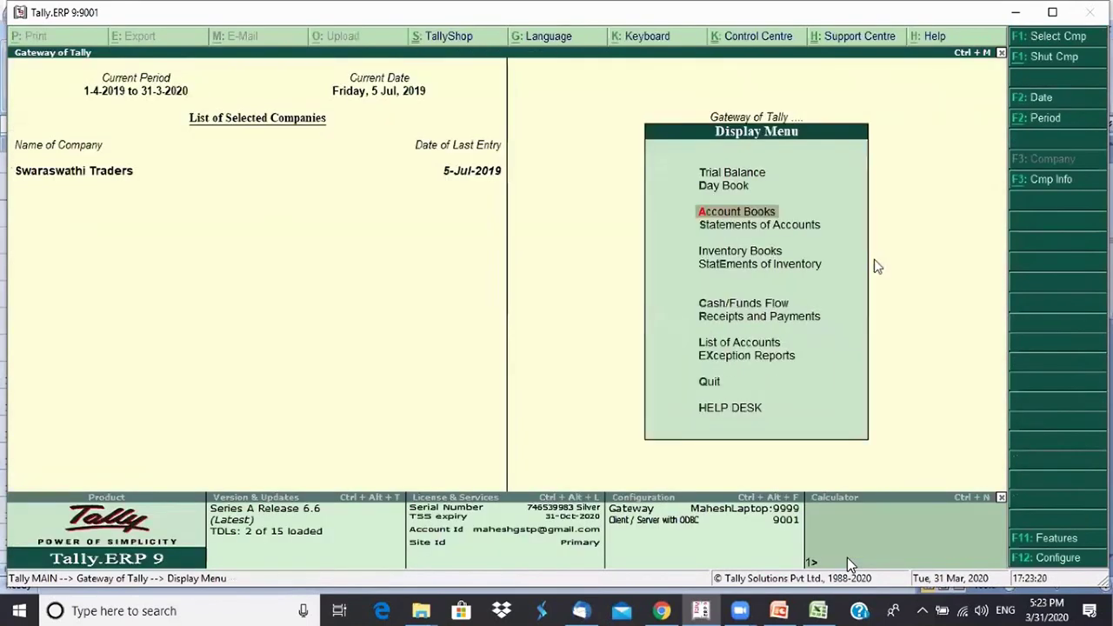
{"action": "key", "text": "Escape"}
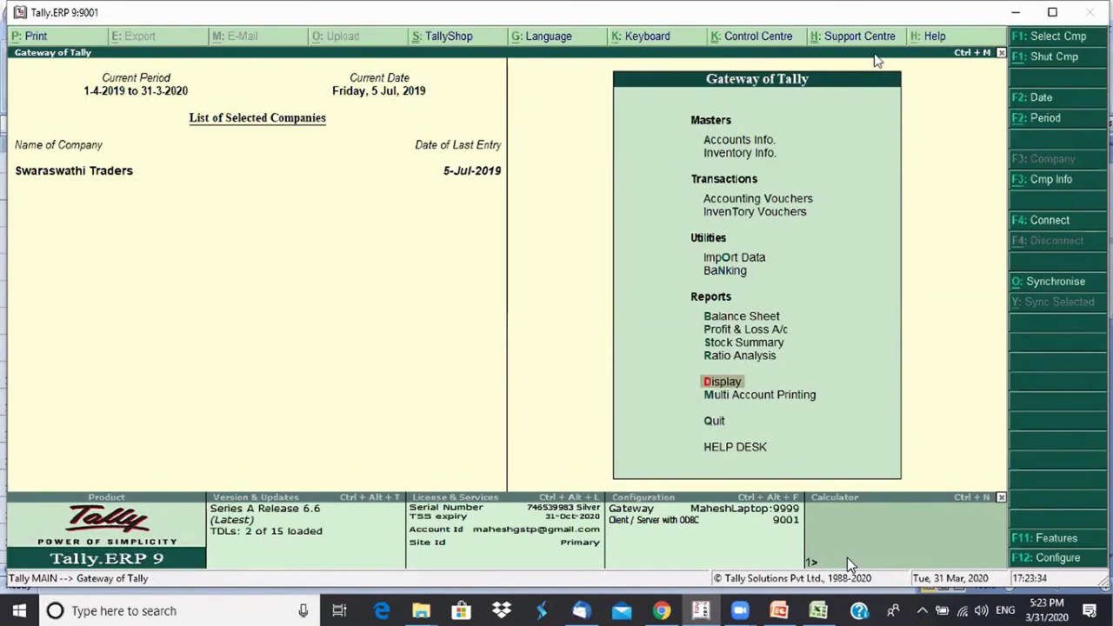
Switch to PowerPoint and go through the Ledgers and Groups report slides up to the Any Questions slide
{"action": "key", "text": "super+shift+q"}
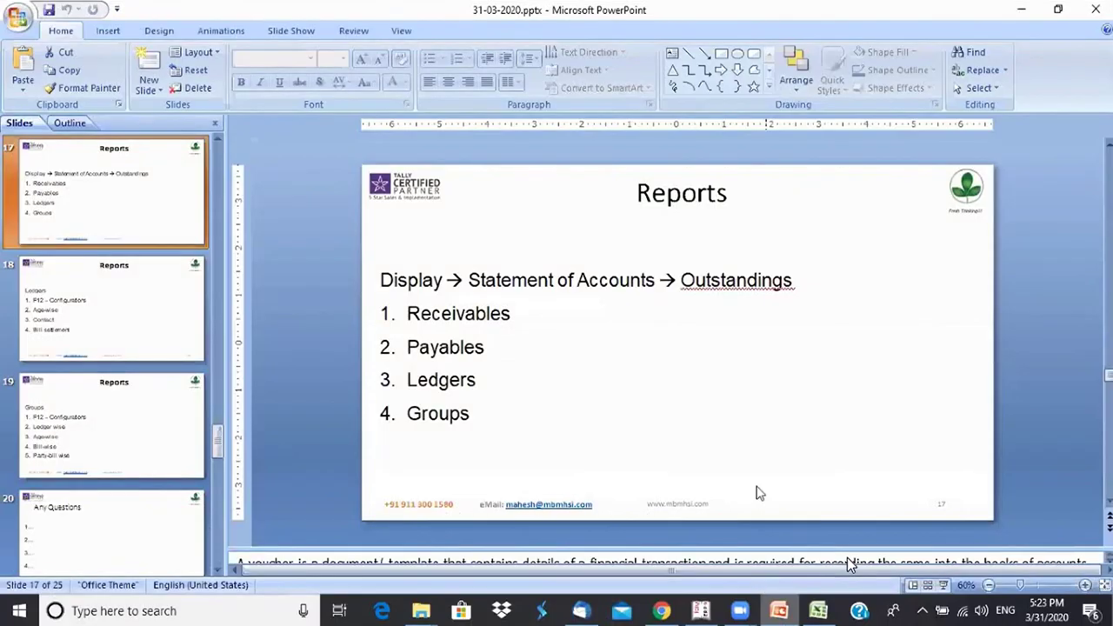
{"action": "left_click", "coordinate": [157, 340]}
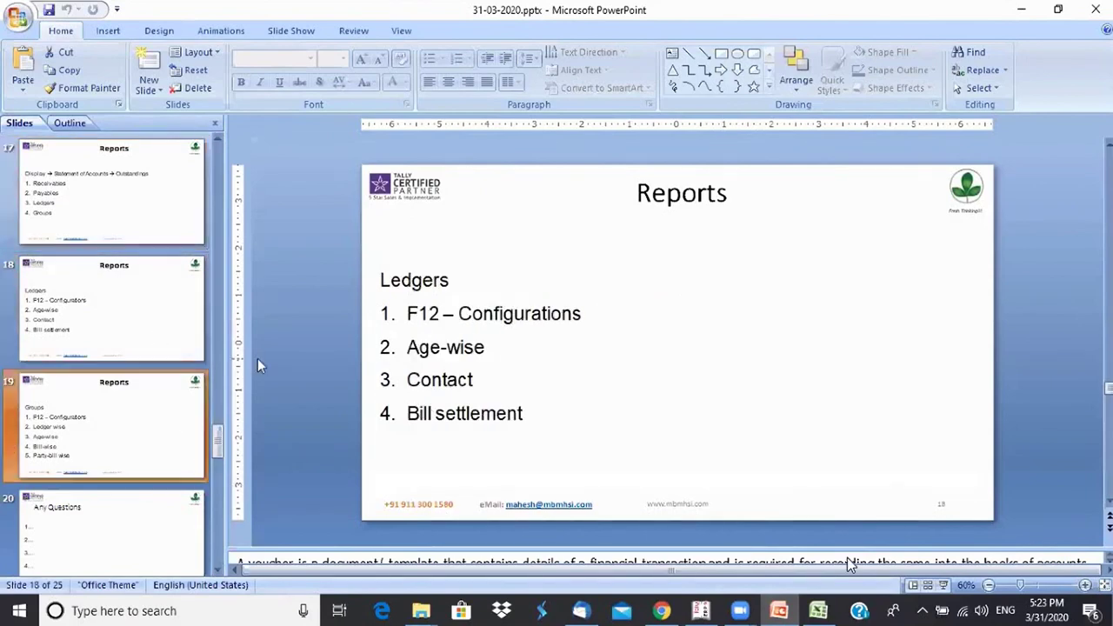
{"action": "key", "text": "Down"}
{"action": "key", "text": "Down"}
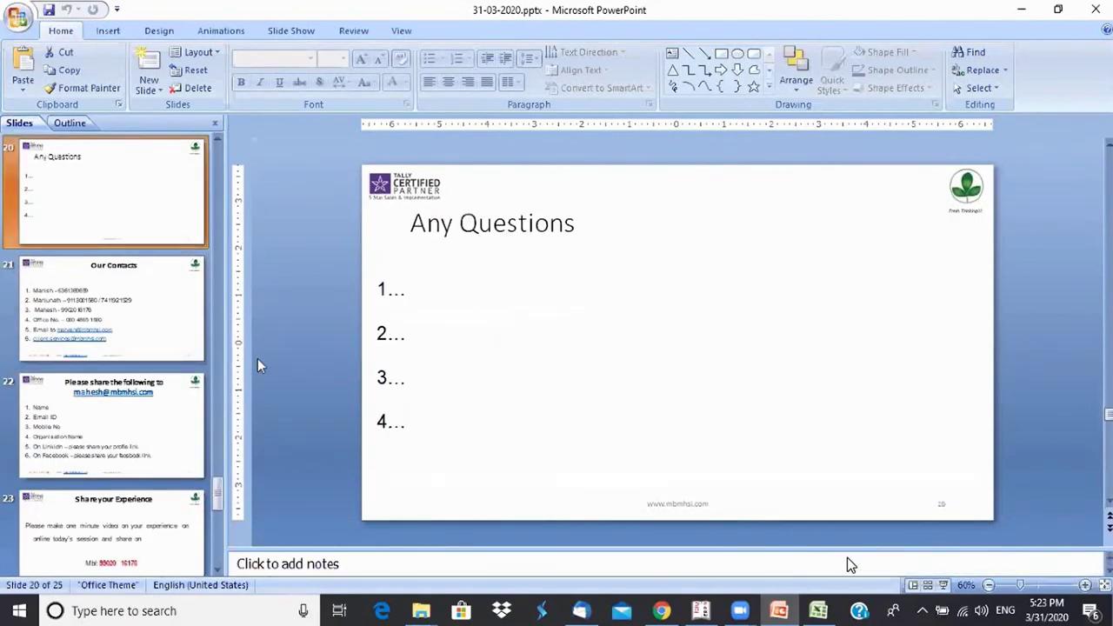
{"action": "key", "text": "Up"}
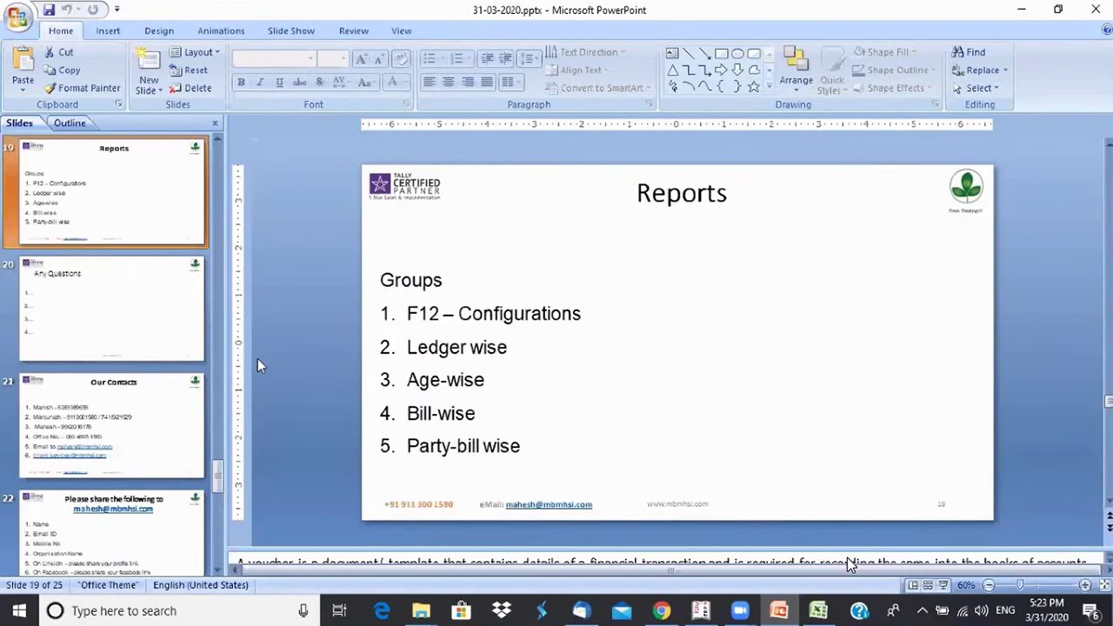
{"action": "key", "text": "Down"}
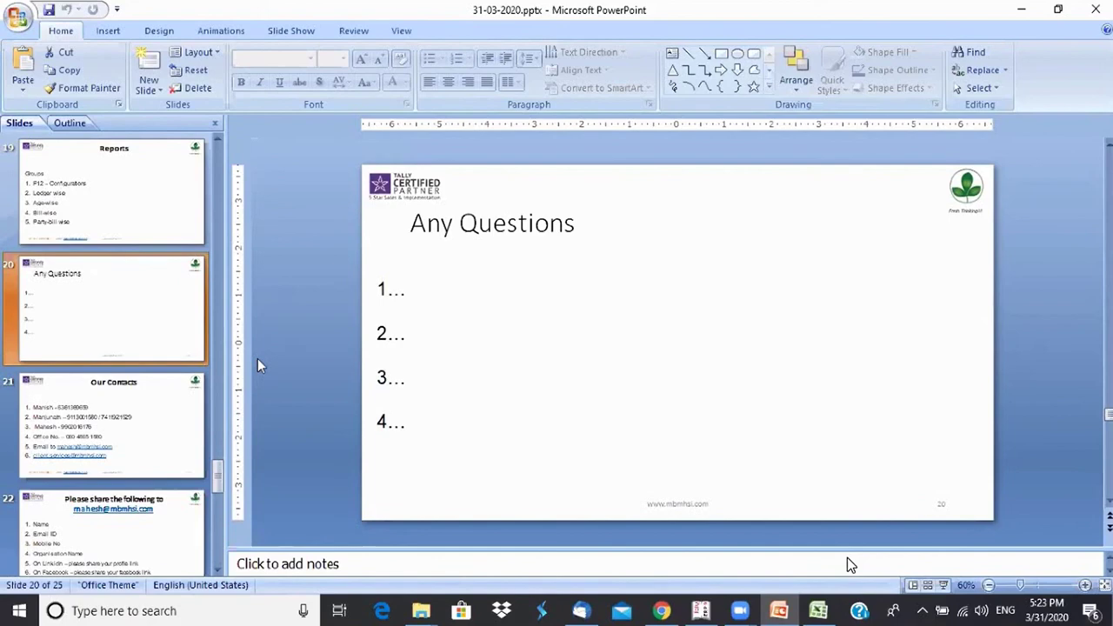
Show the Our Contacts slide and the following slide that asks participants to share their details
{"action": "key", "text": "Down"}
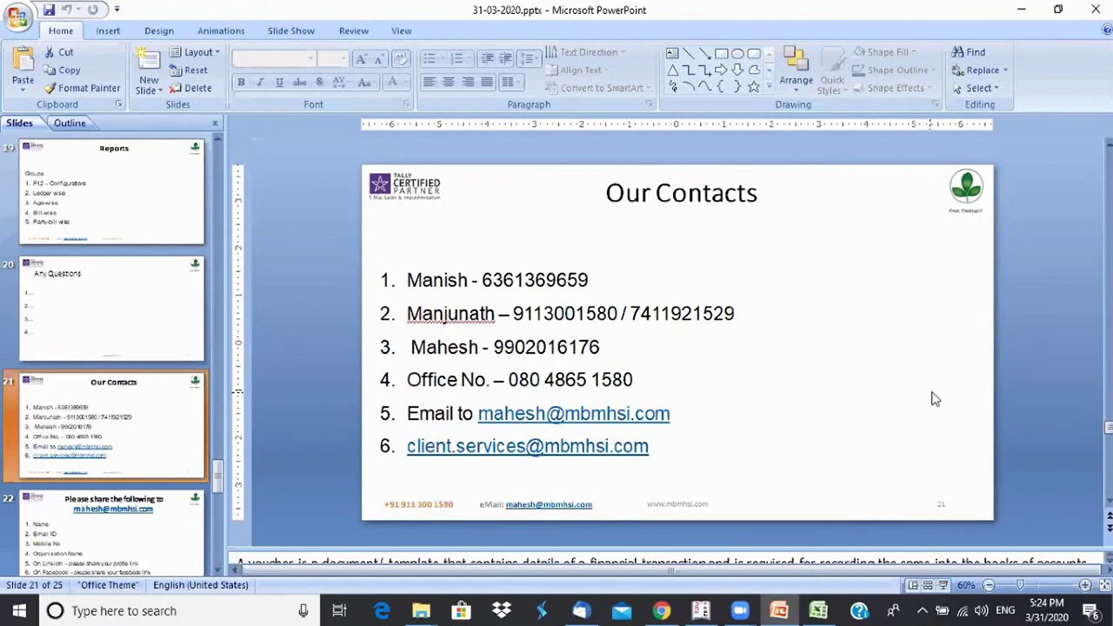
{"action": "left_click", "coordinate": [900, 432]}
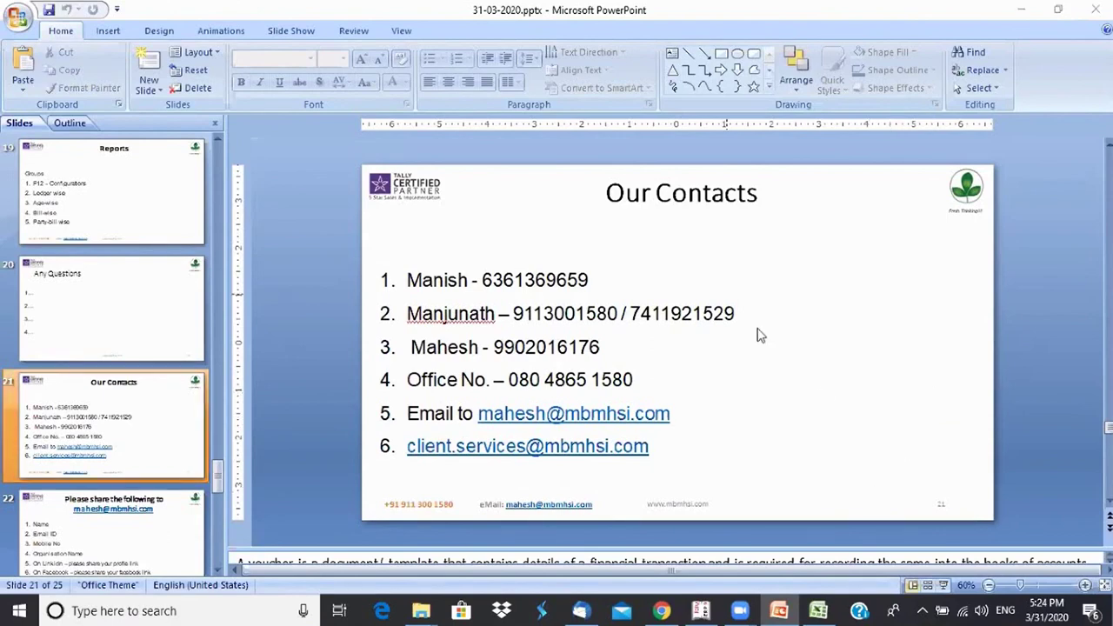
{"action": "left_click", "coordinate": [148, 548]}
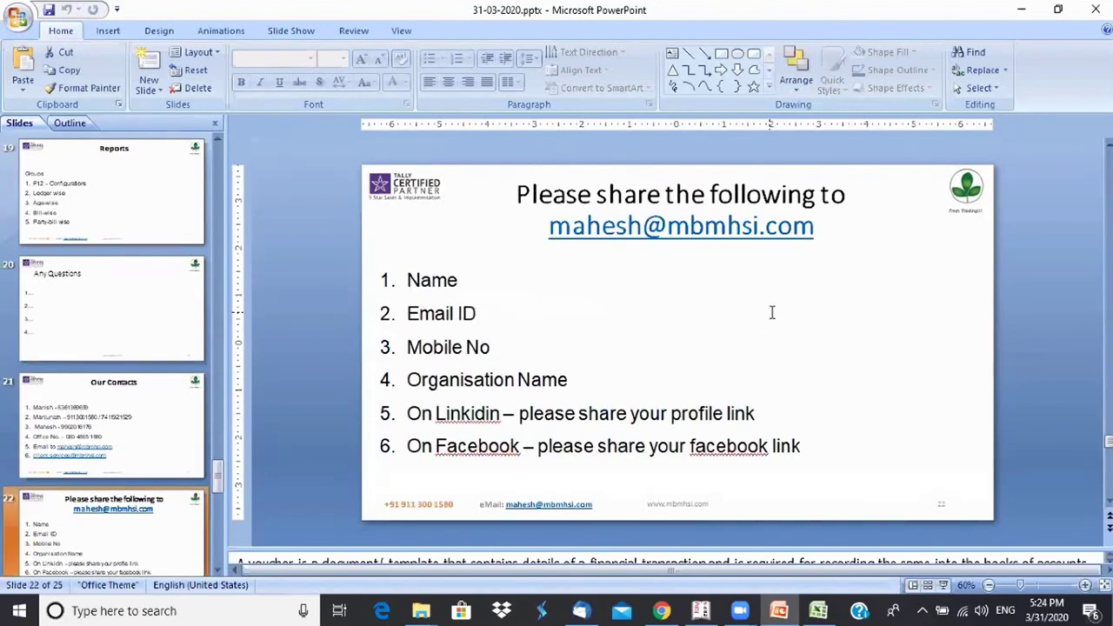